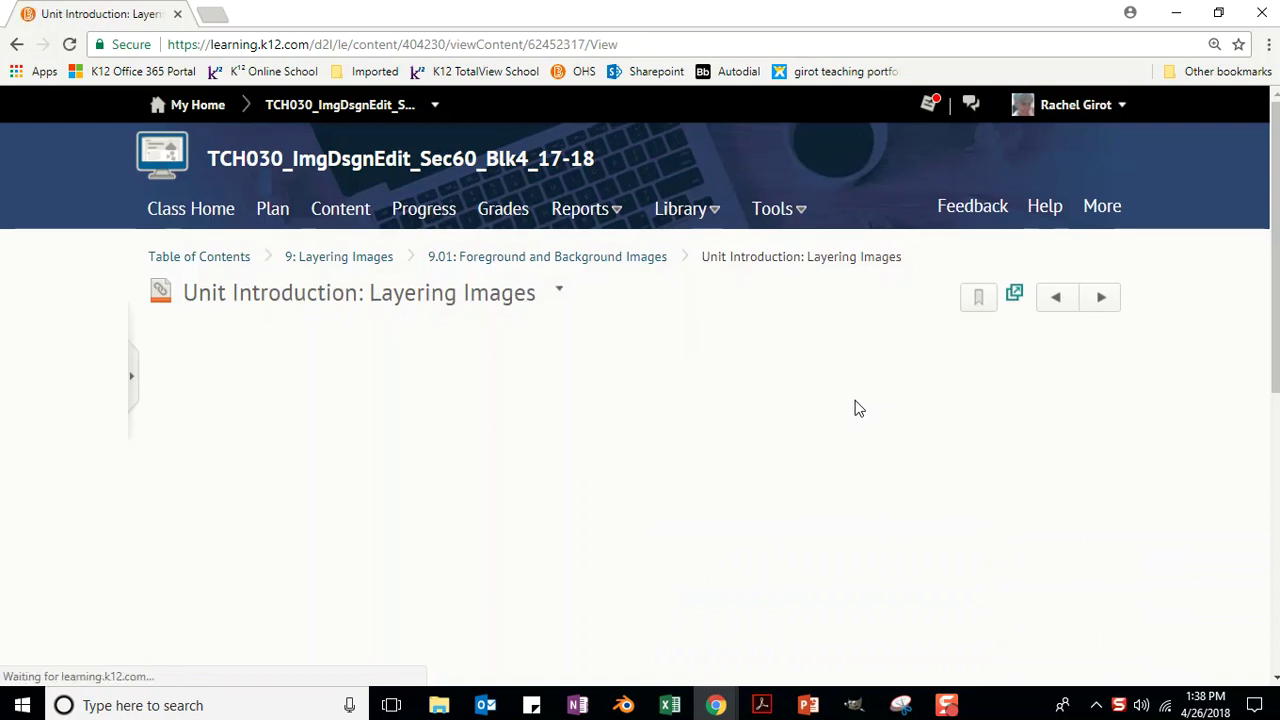
# - Read through the Unit 9 introduction and both pages of the Foreground and Background Images lesson introduction
pyautogui.moveTo(1276, 118); pyautogui.dragTo(1271, 257)
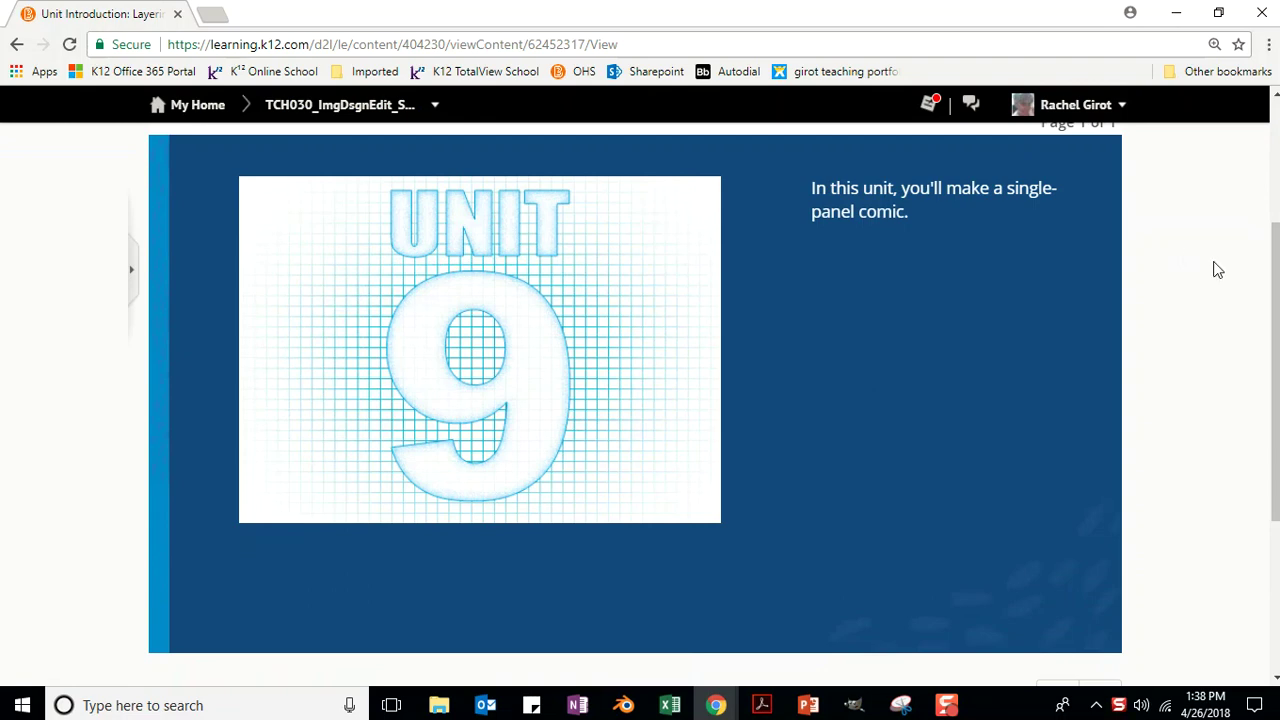
pyautogui.scroll(1, 1214, 262)
pyautogui.click(1105, 148)
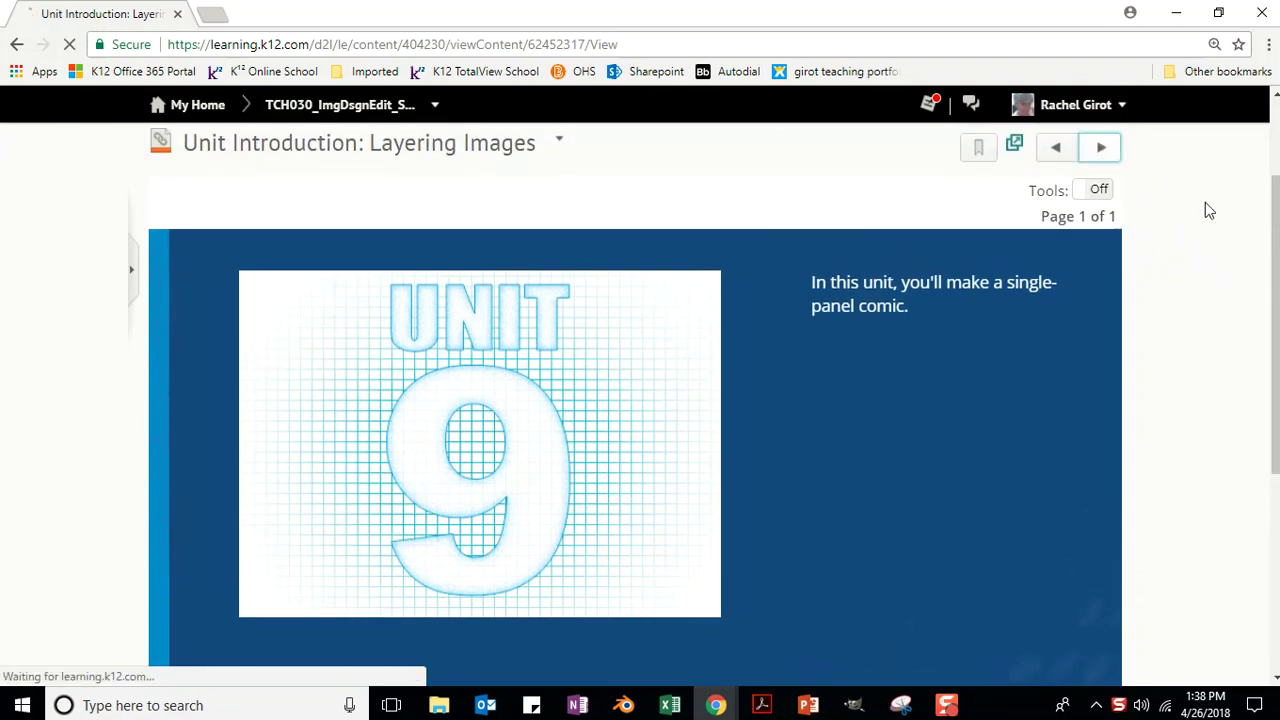
pyautogui.scroll(-2, 1200, 240)
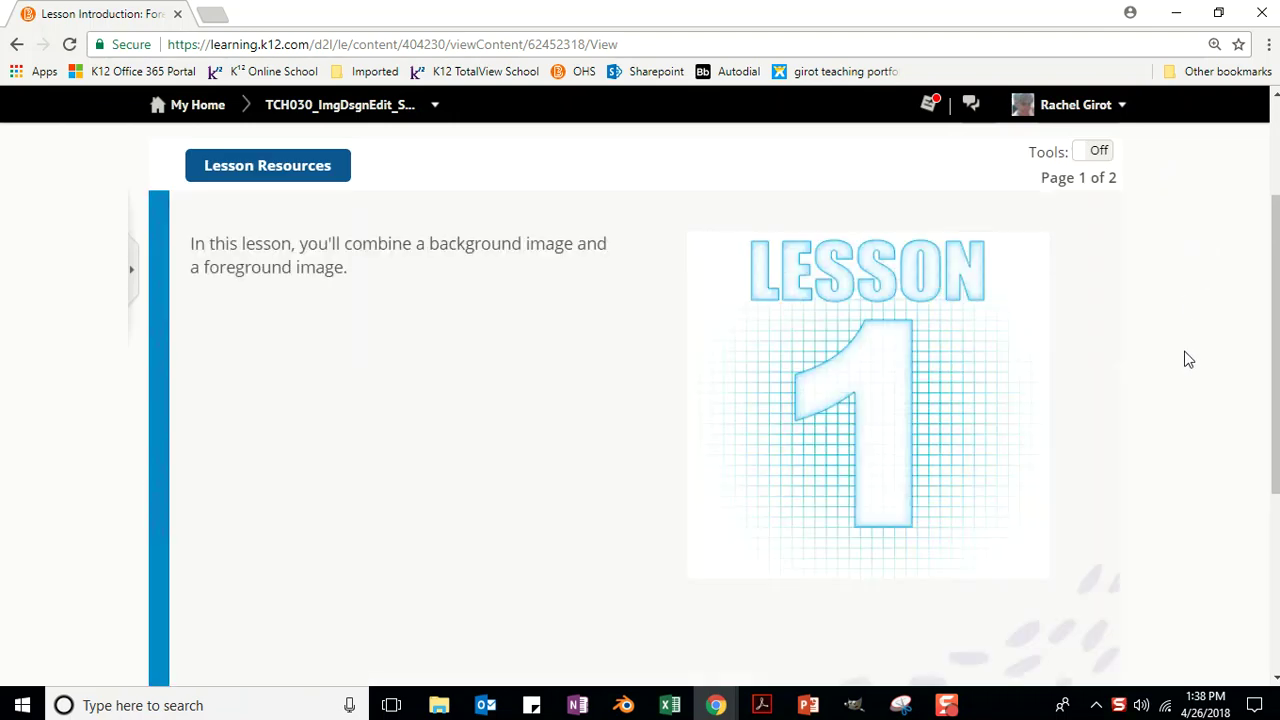
pyautogui.scroll(1, 1175, 335)
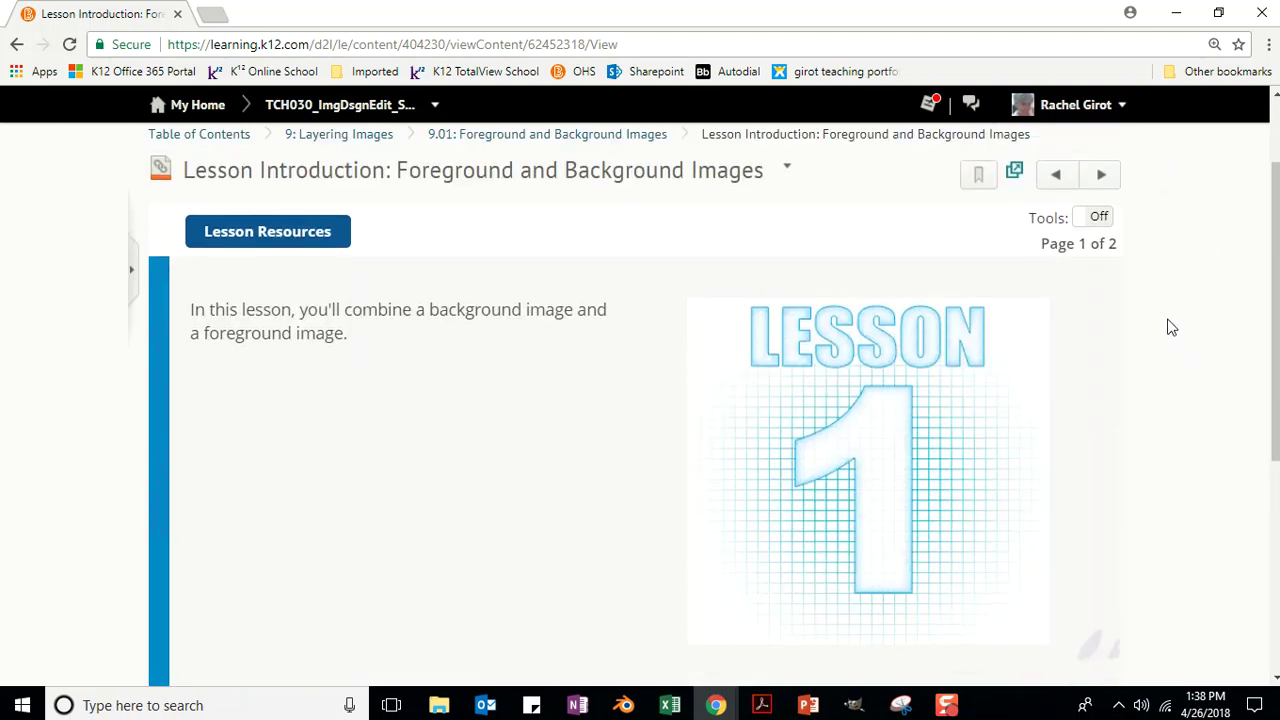
pyautogui.click(1100, 203)
pyautogui.scroll(-2, 1189, 230)
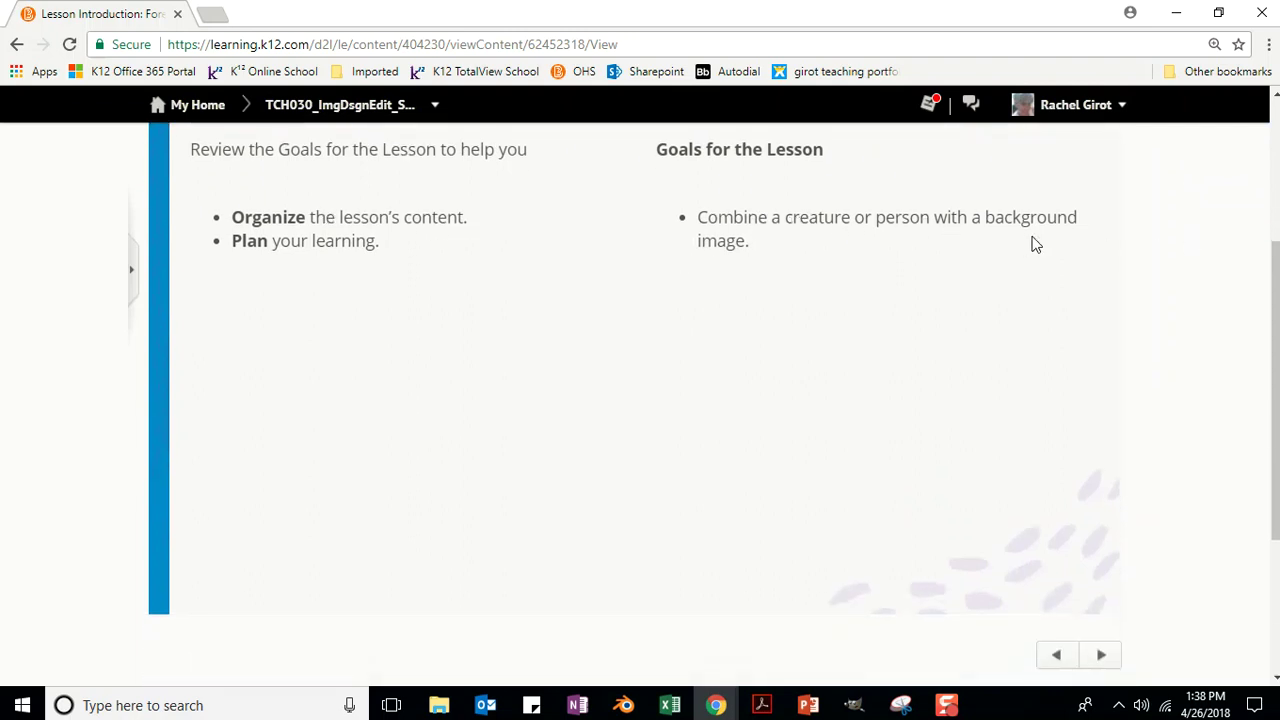
pyautogui.scroll(1, 1111, 177)
pyautogui.scroll(1, 1130, 192)
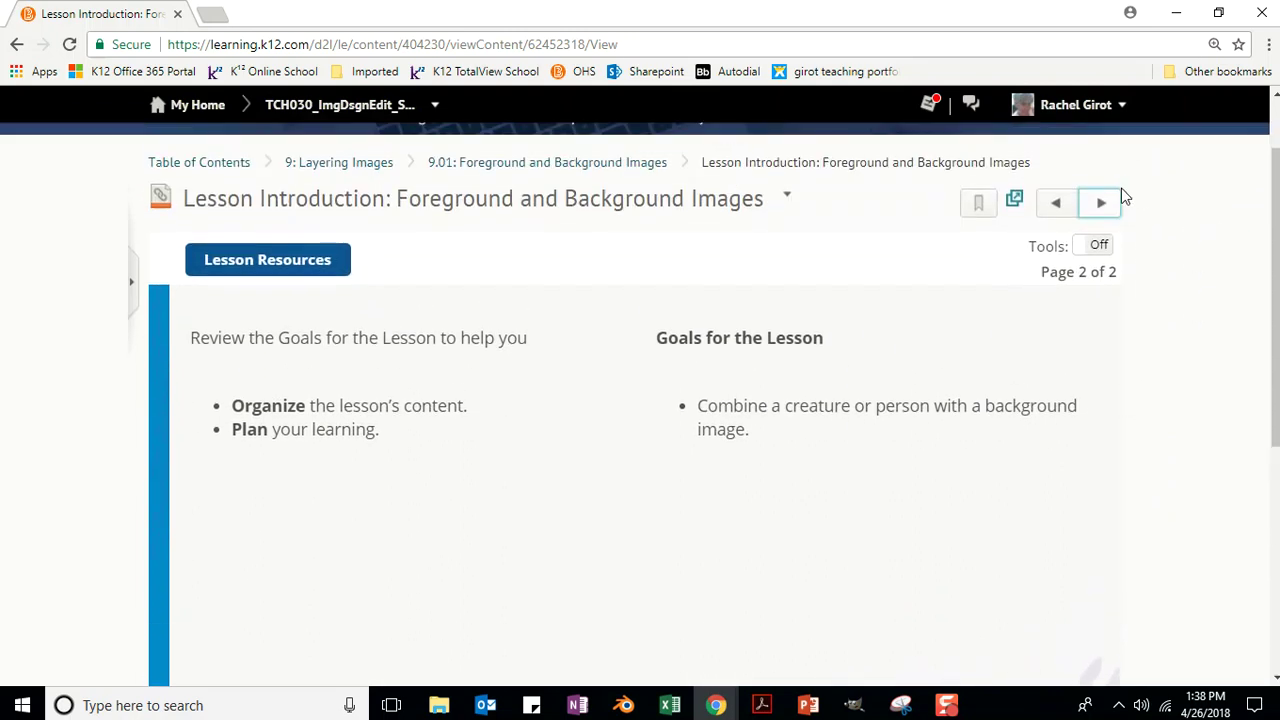
# - Go to the Make a Single-Panel Comic activity, read its first page and advance to the following page
pyautogui.press('Return')
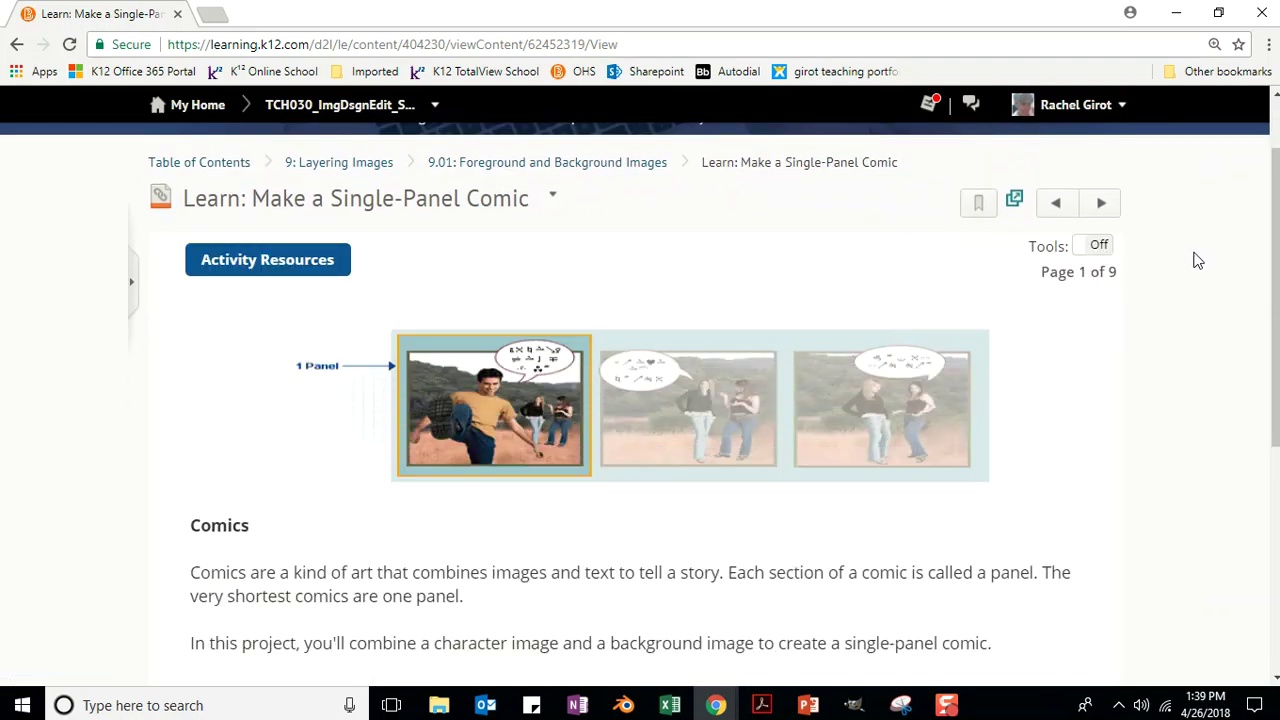
pyautogui.scroll(-1, 1196, 260)
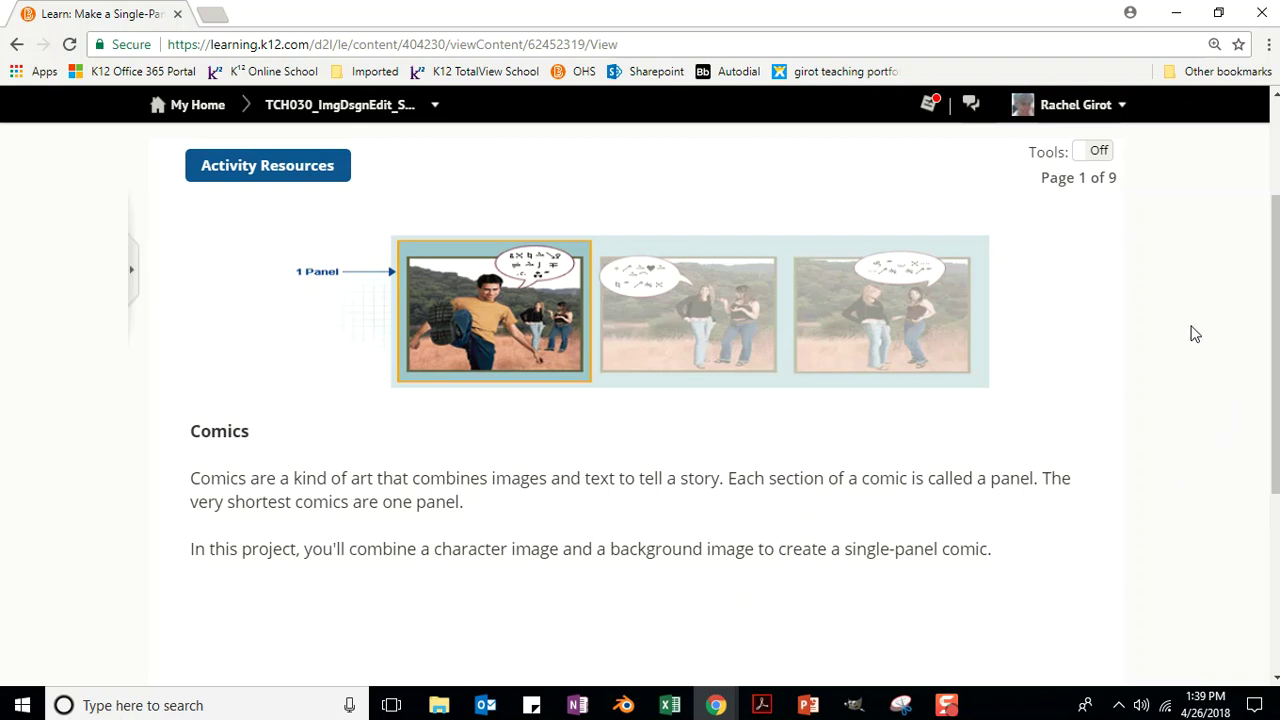
pyautogui.scroll(1, 1190, 335)
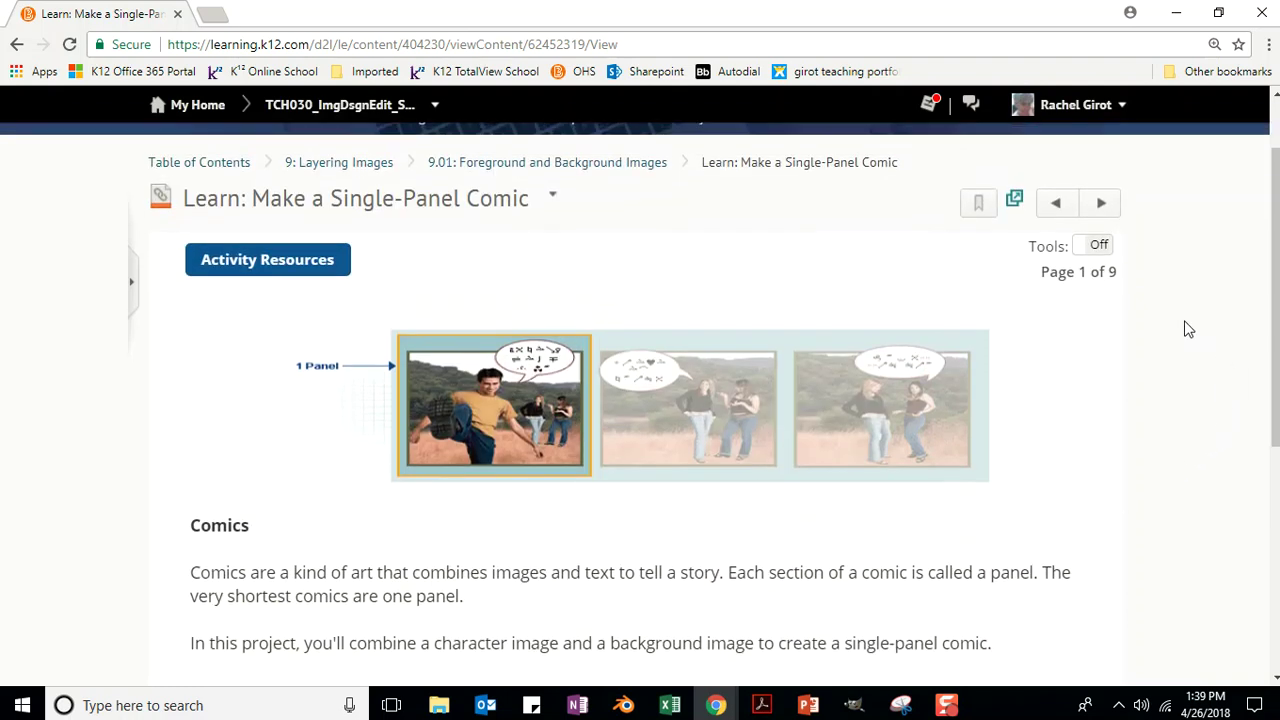
pyautogui.click(1101, 203)
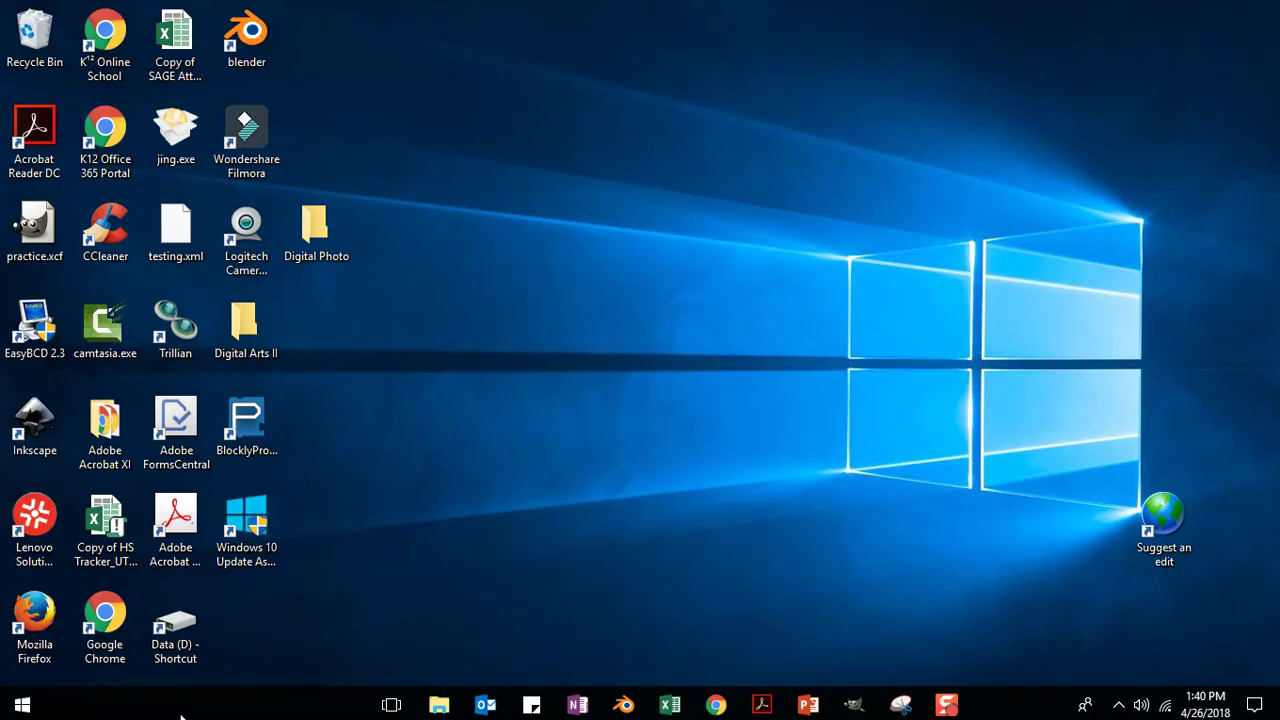
pyautogui.click(181, 706)
pyautogui.write('gimp')
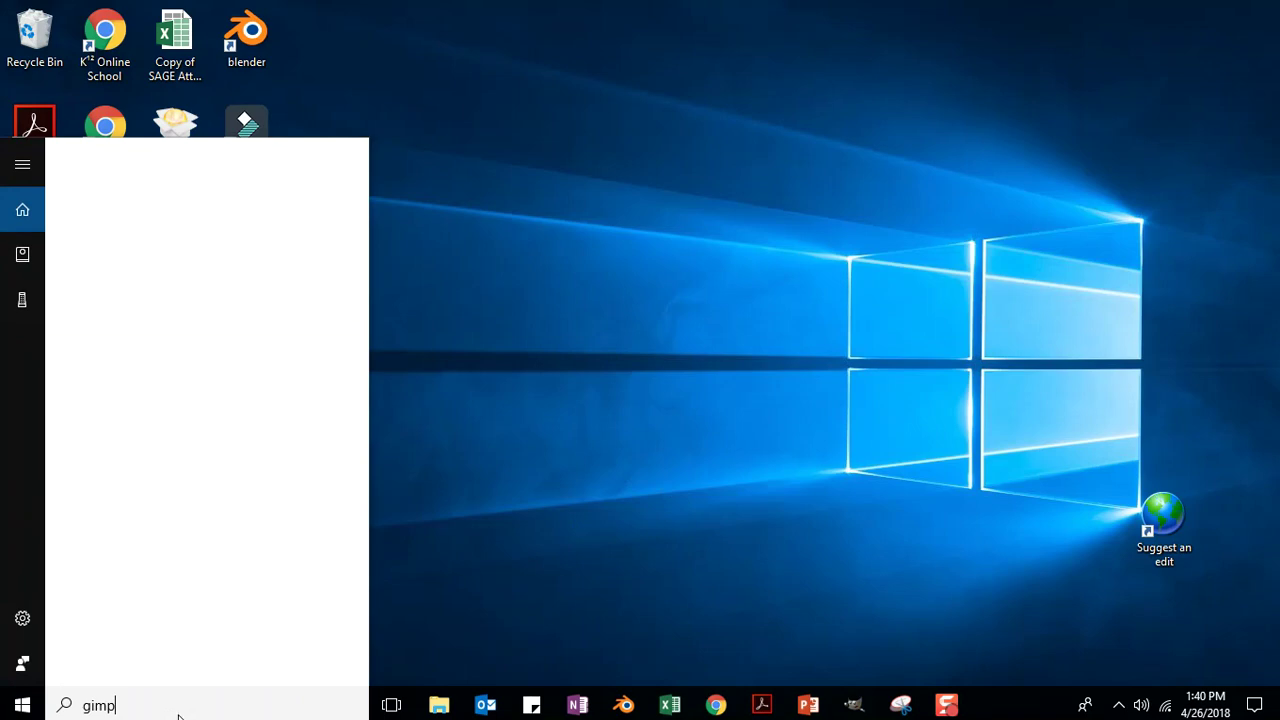
pyautogui.write(' 2')
pyautogui.click(106, 242)
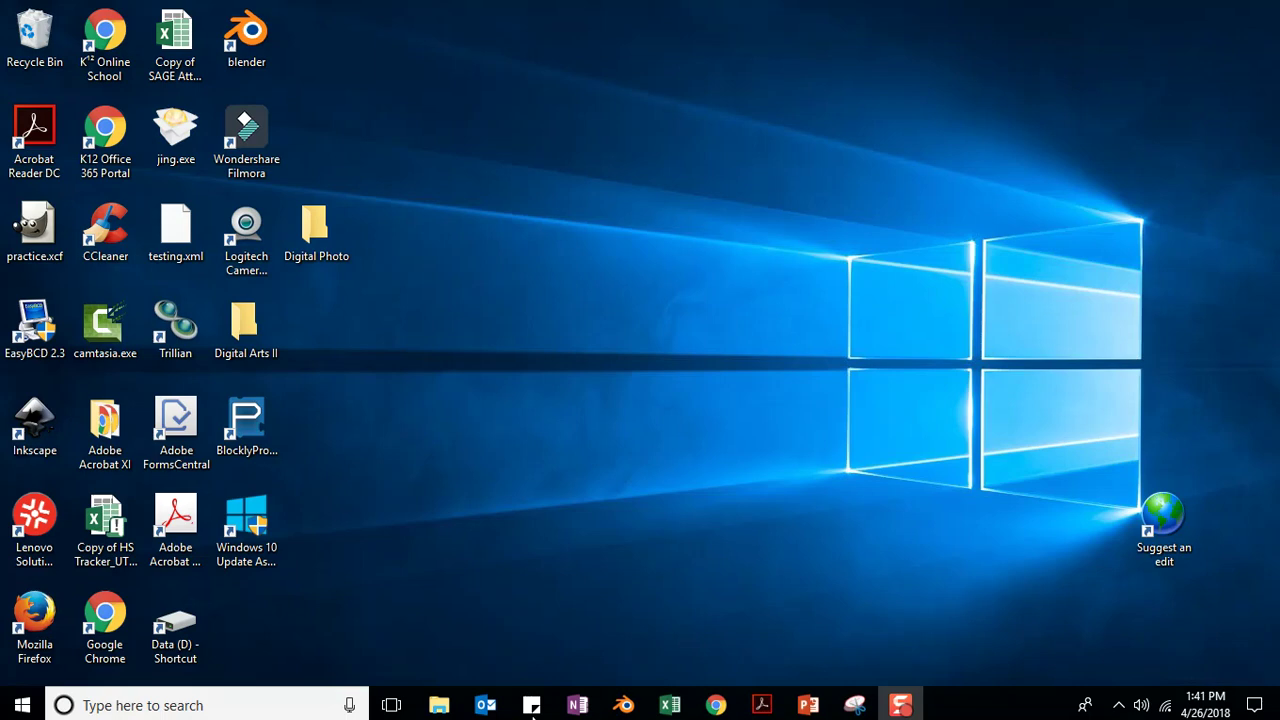
# - Search the computer for Gimp and launch the GIMP 2 desktop app
pyautogui.click(232, 700)
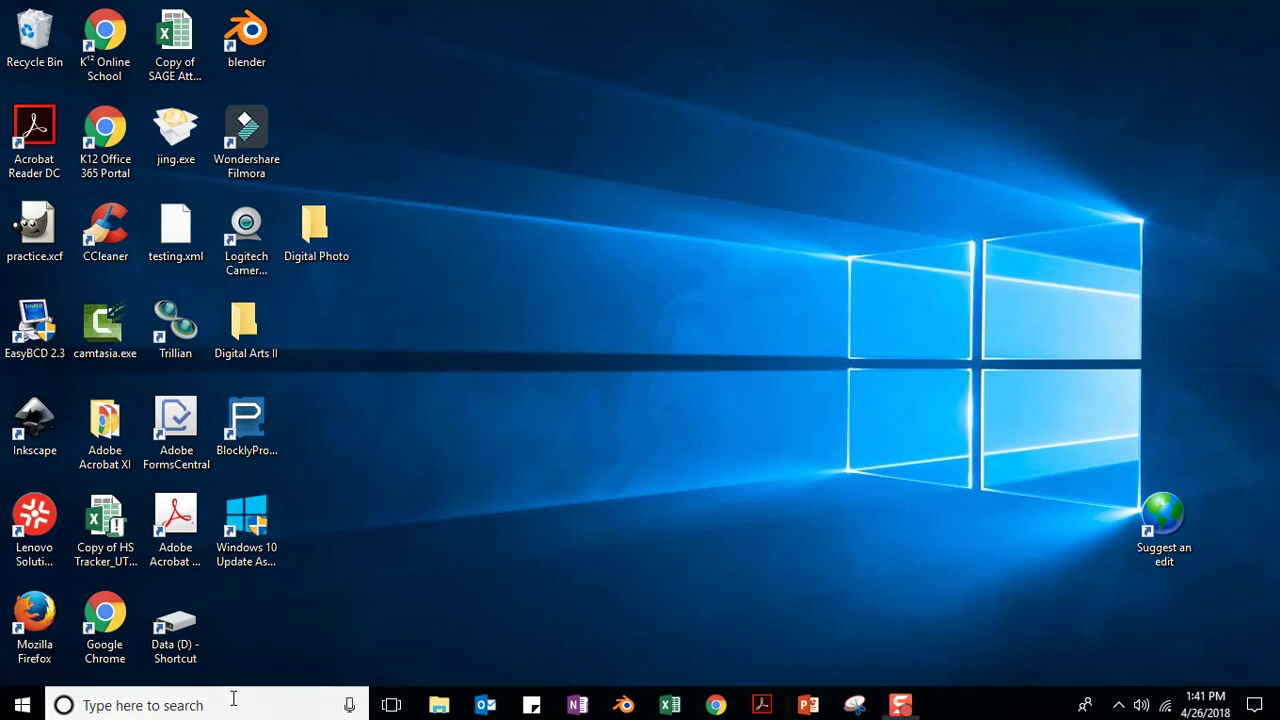
pyautogui.write('Gimp')
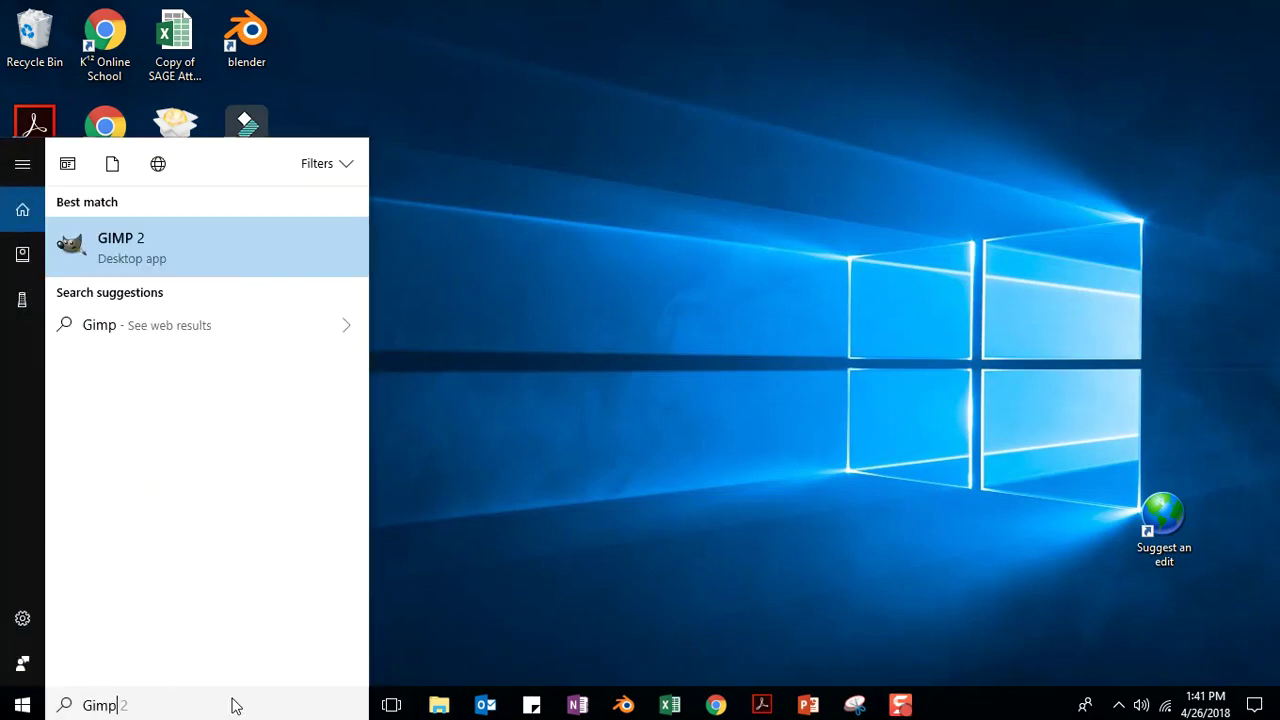
pyautogui.click(126, 260)
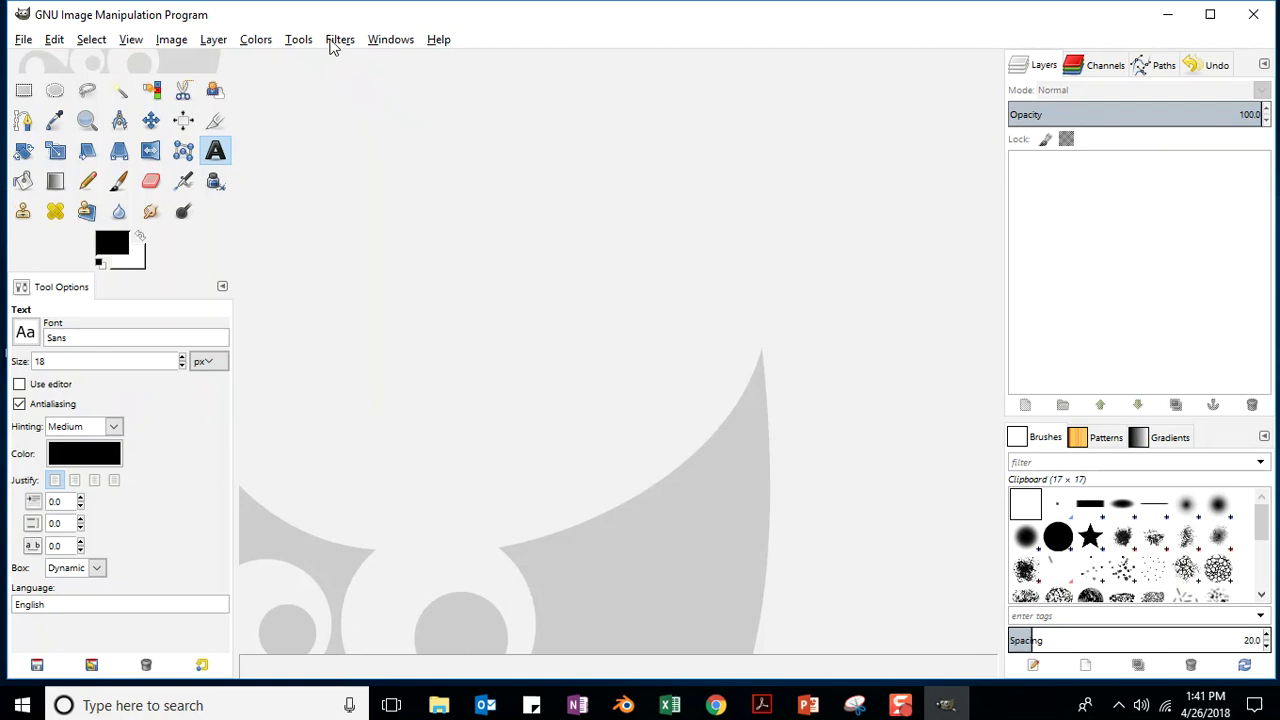
# - Check the window layout options, including Single-Window Mode, dockable dialogs, recently closed docks and New Toolbox
pyautogui.click(390, 42)
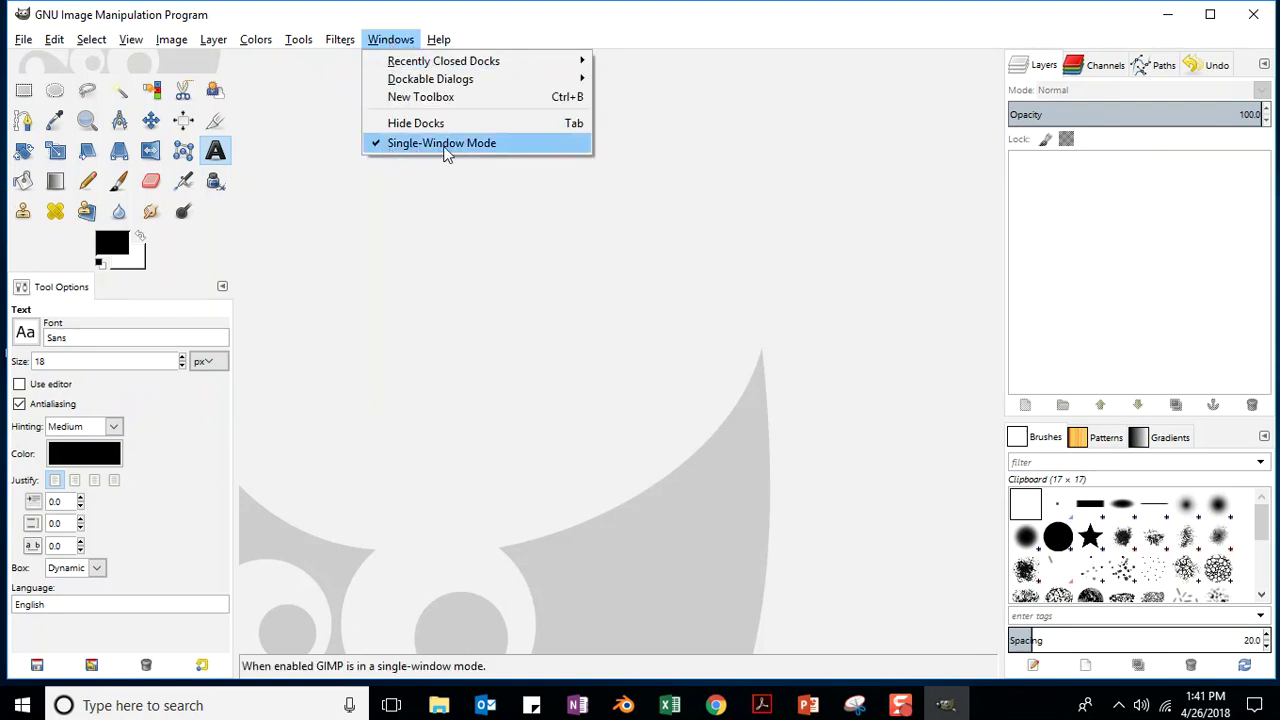
pyautogui.click(620, 22)
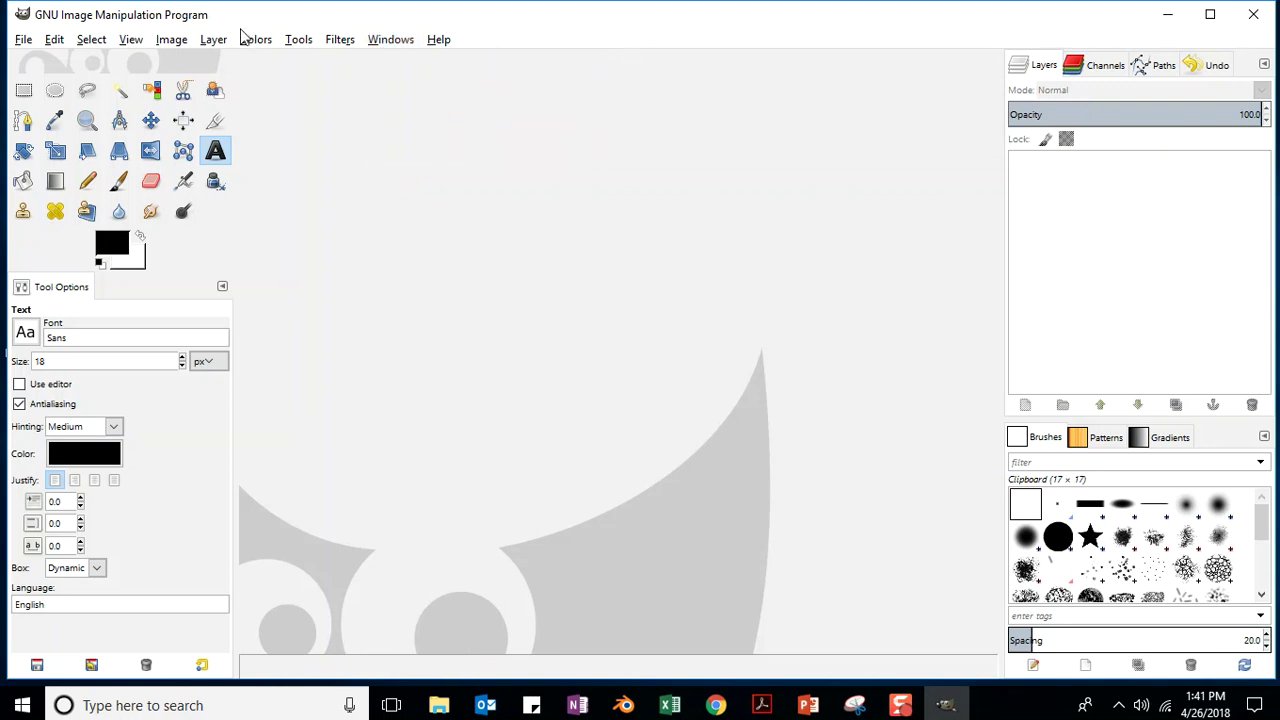
pyautogui.click(388, 44)
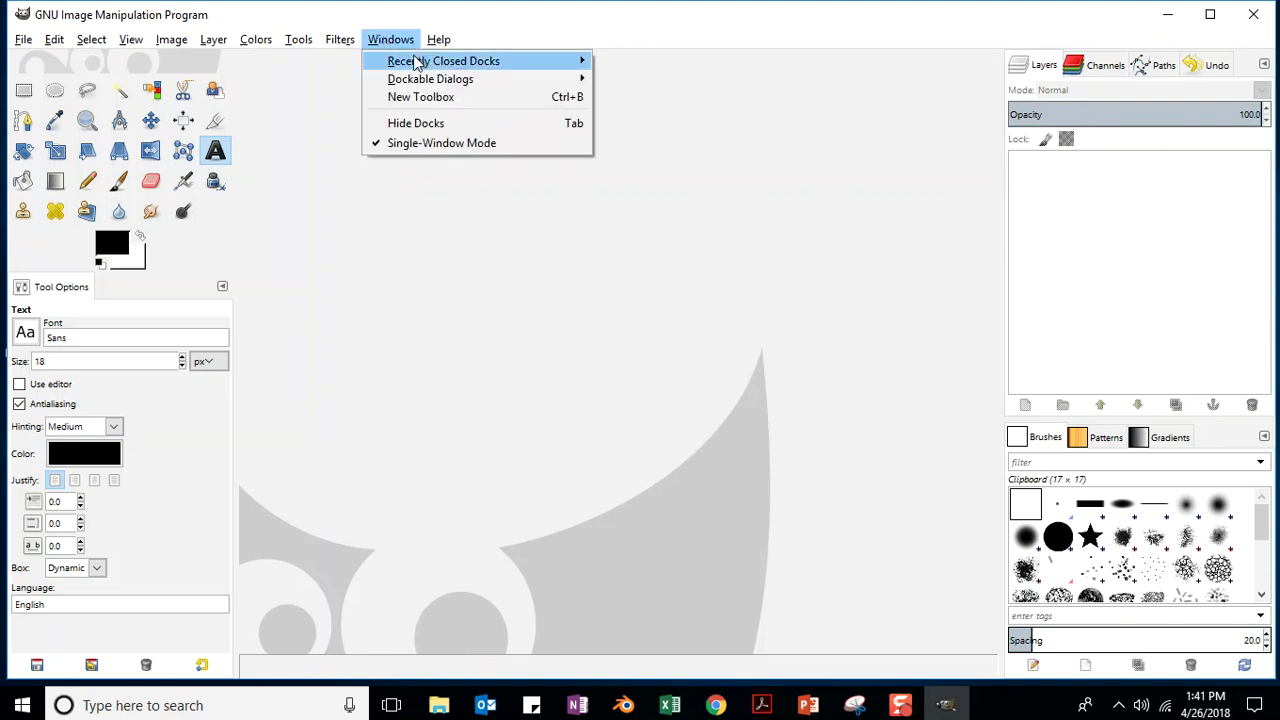
pyautogui.moveTo(415, 88)
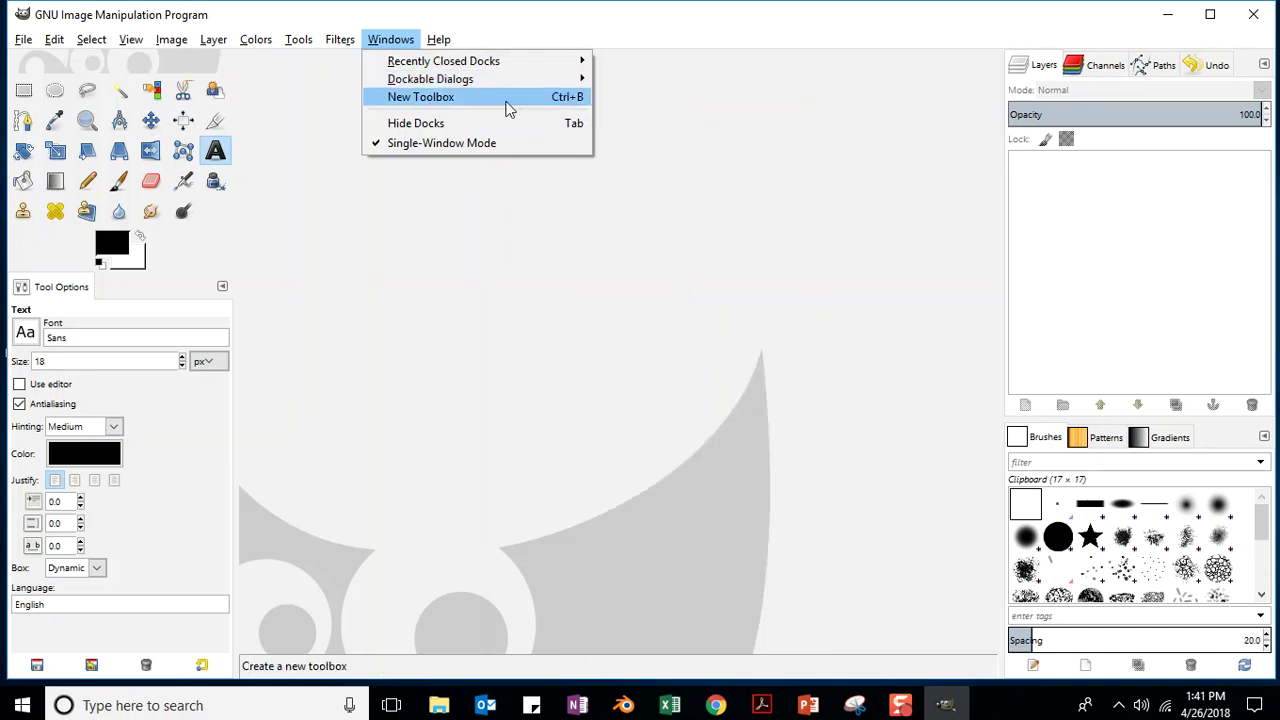
pyautogui.click(408, 48)
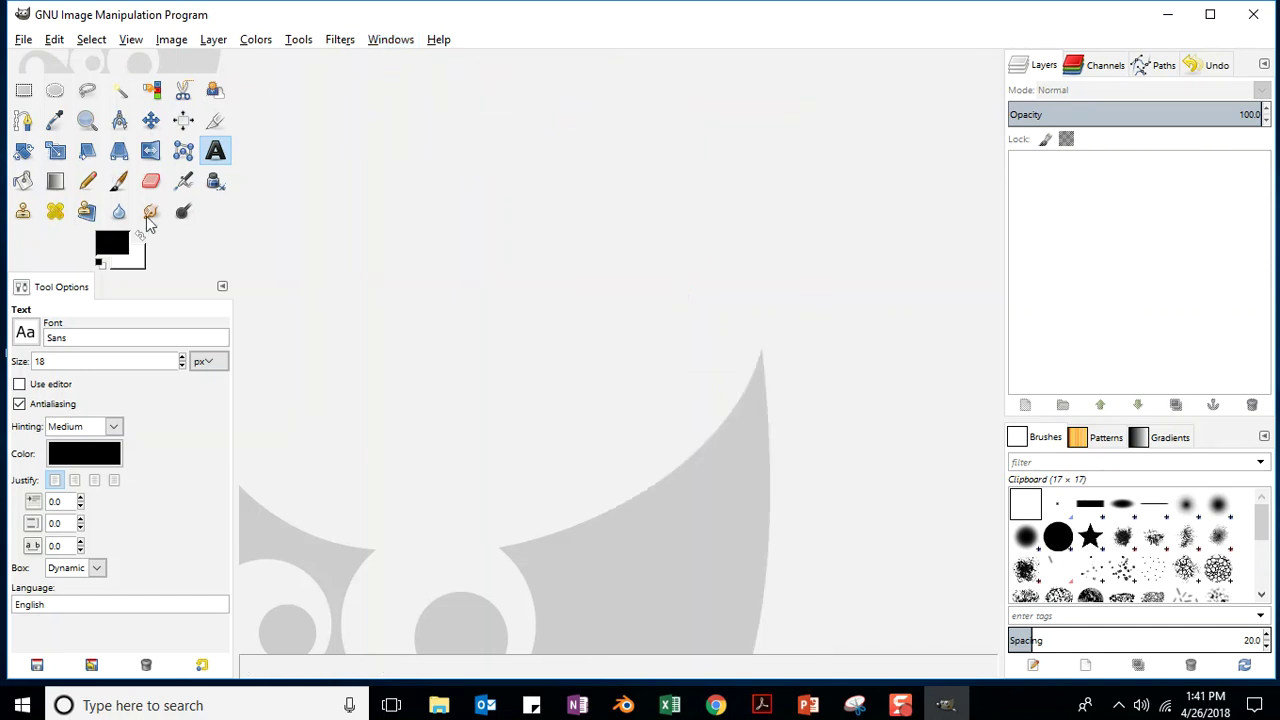
pyautogui.click(391, 46)
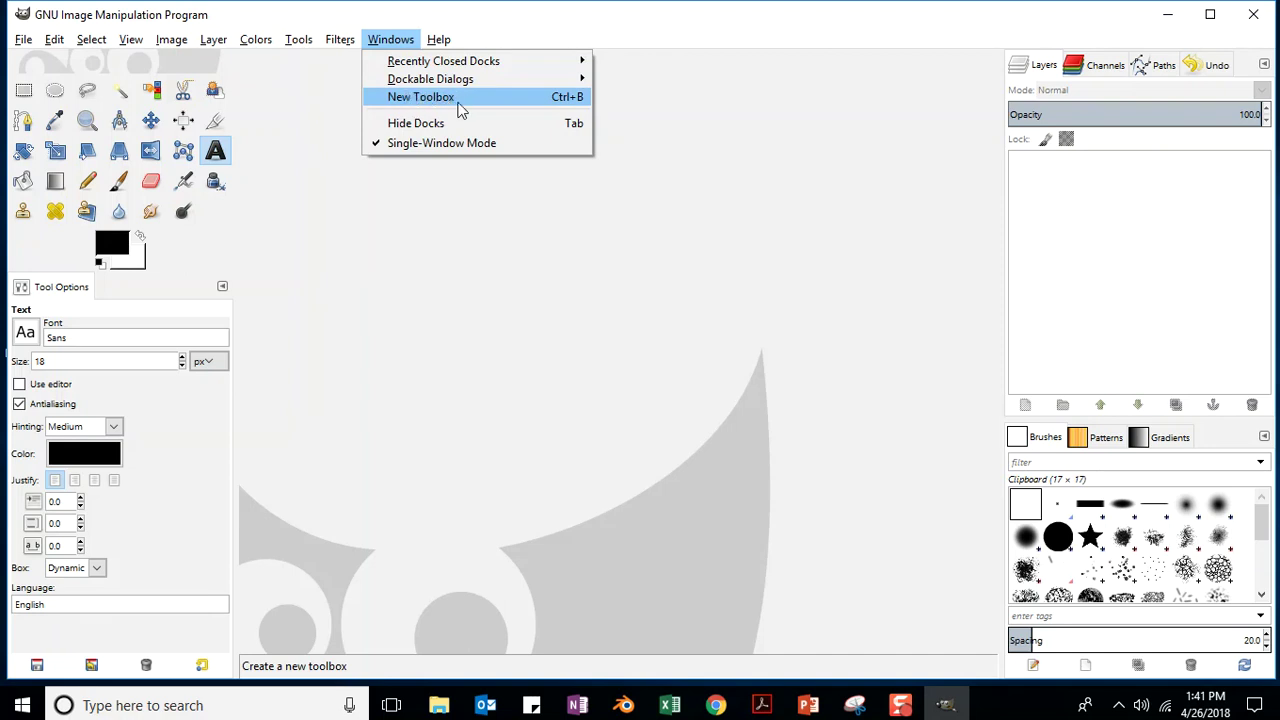
pyautogui.click(405, 94)
# - Review the Window Management preferences, including the options for saving and resetting window positions, and close the dialog
pyautogui.click(55, 40)
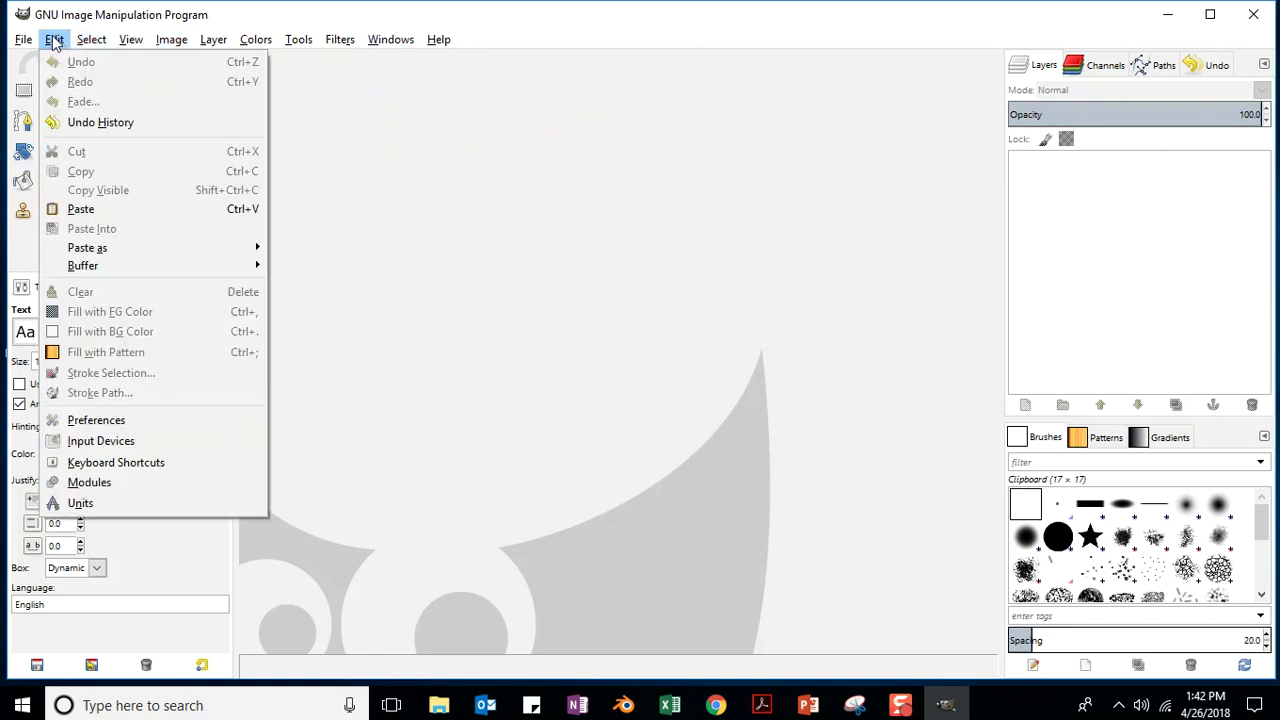
pyautogui.click(609, 309)
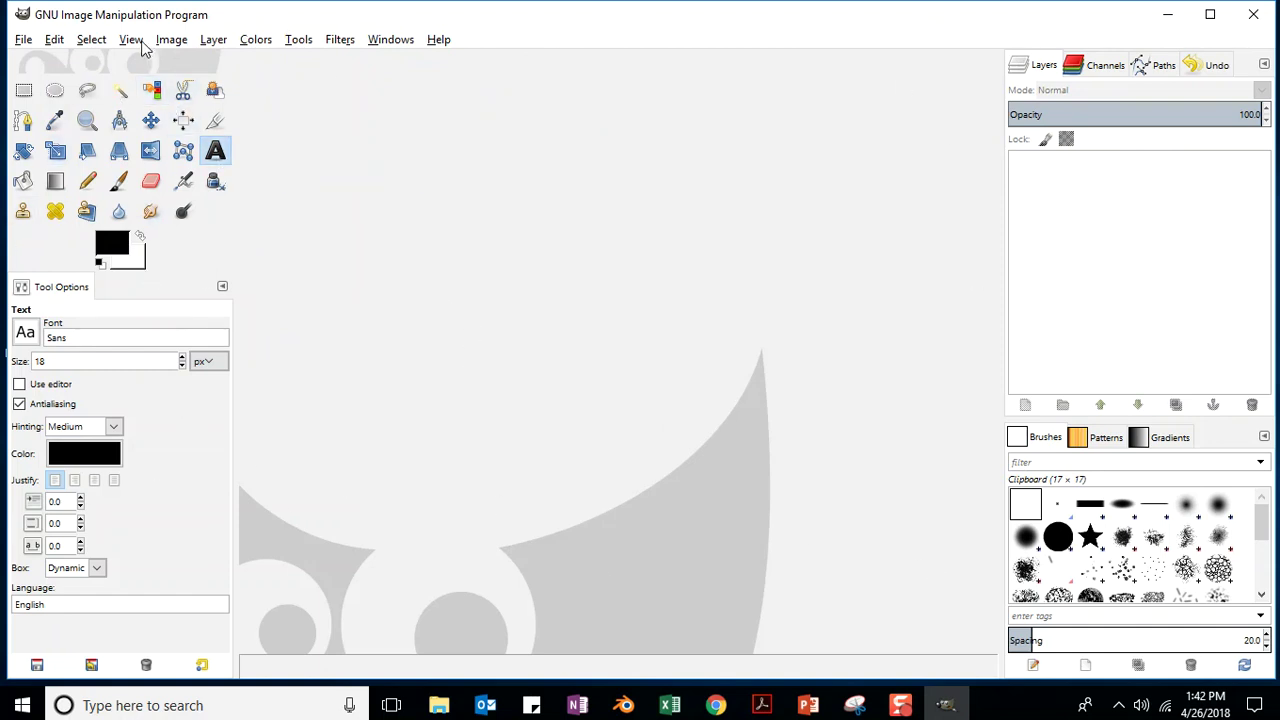
pyautogui.click(55, 42)
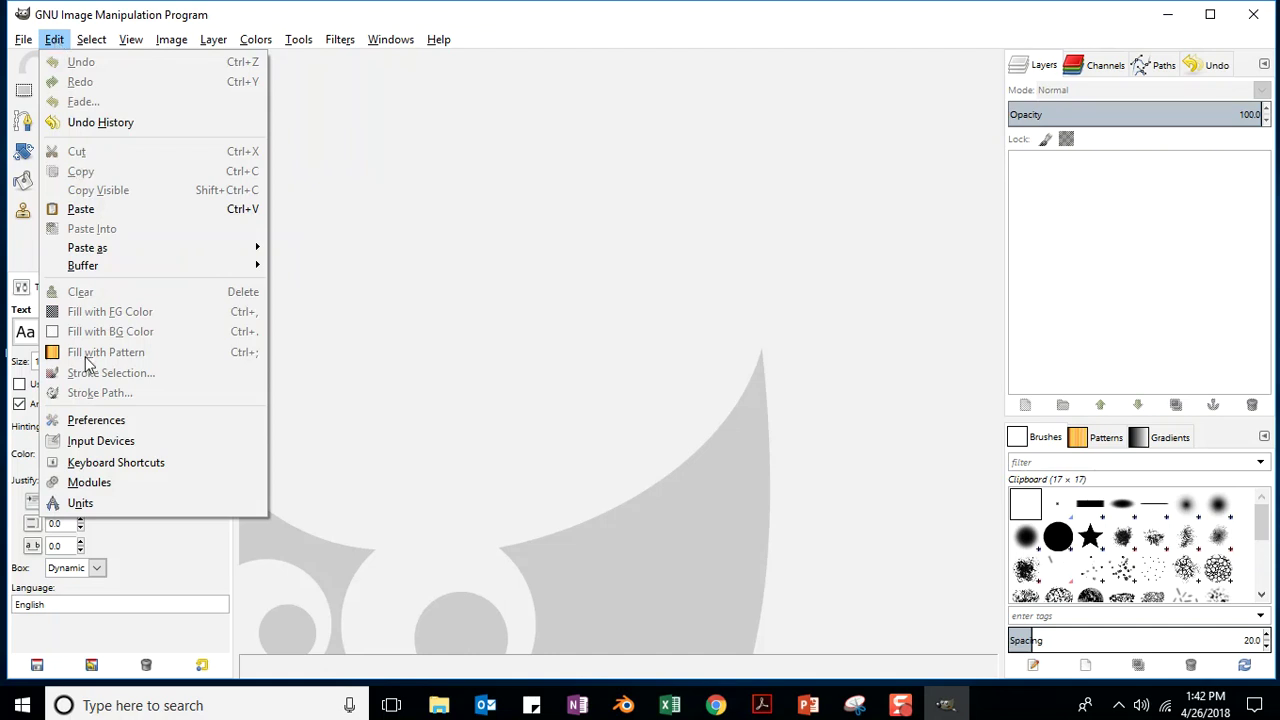
pyautogui.click(97, 424)
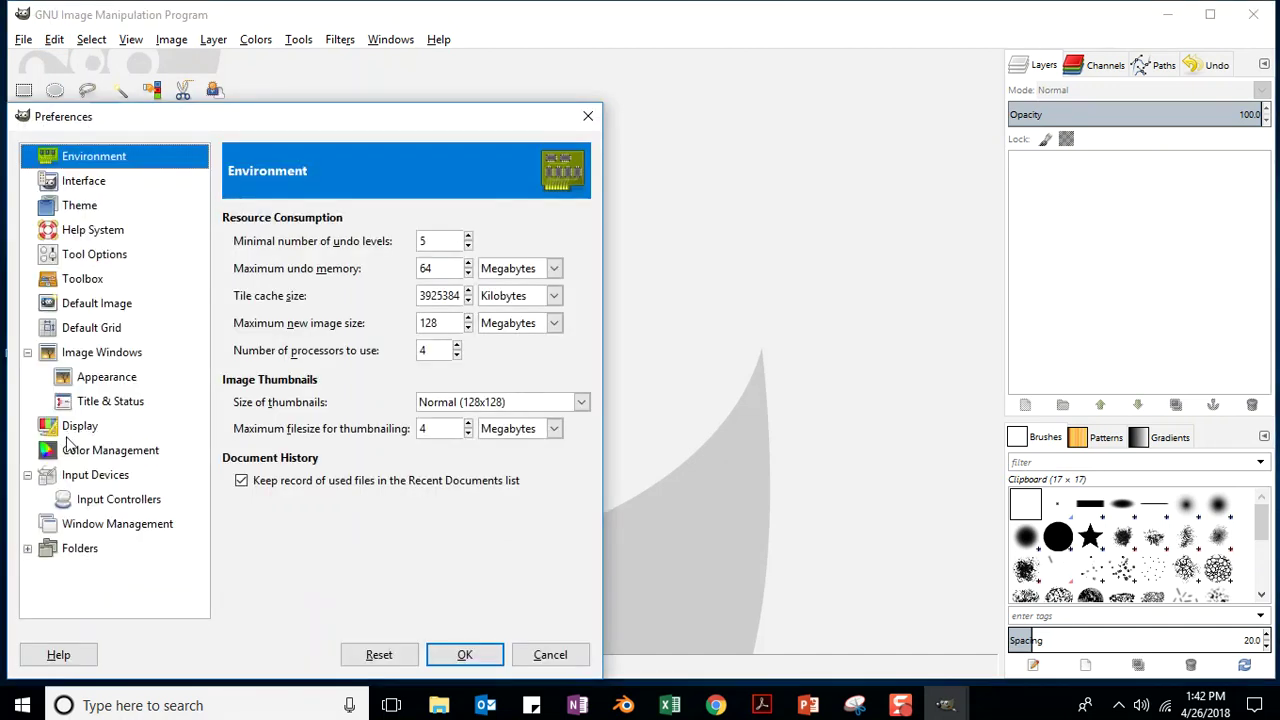
pyautogui.click(115, 533)
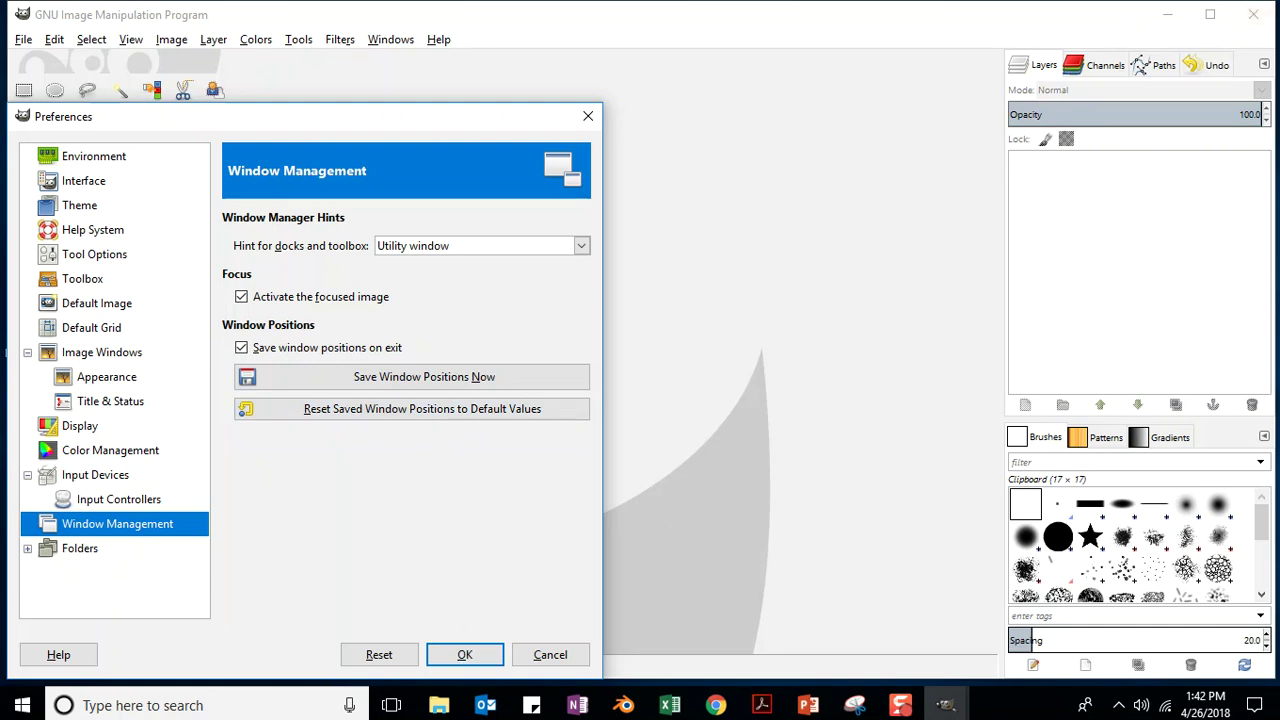
pyautogui.press('Return')
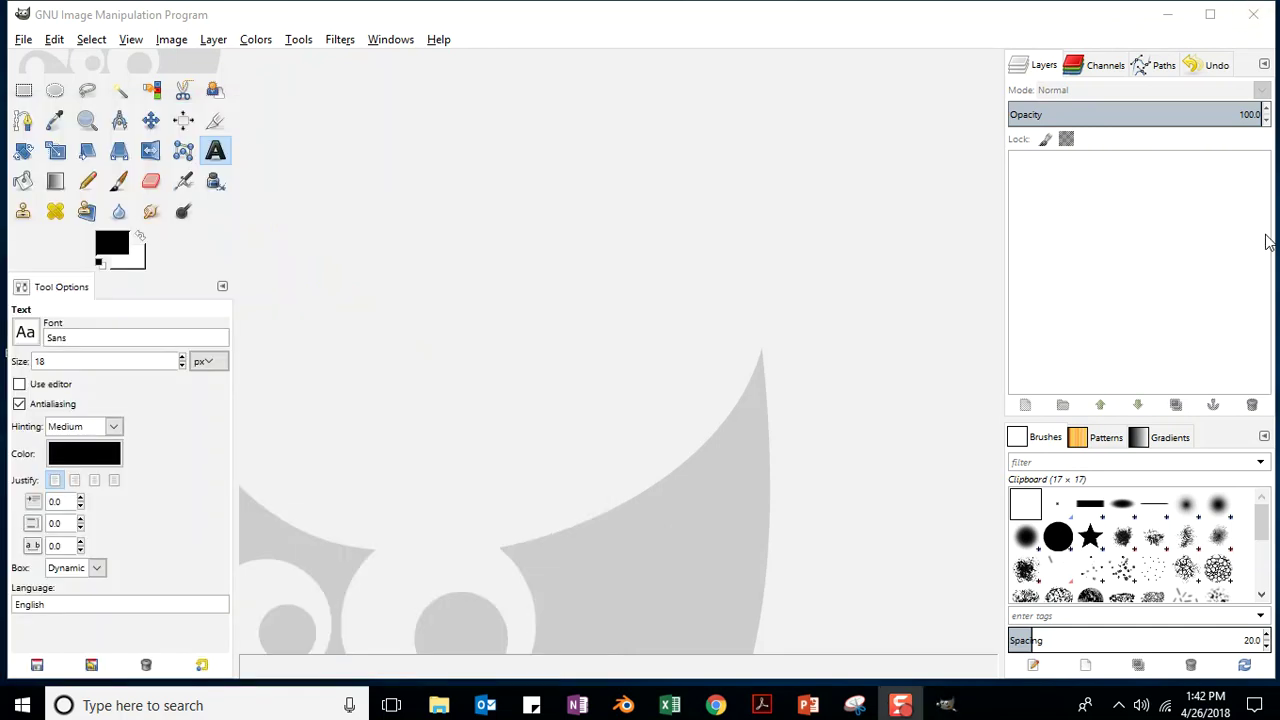
# - Start opening an image and browse to the Unit_09 folder in Pictures, under Image Design for Video and Resources
pyautogui.click(23, 40)
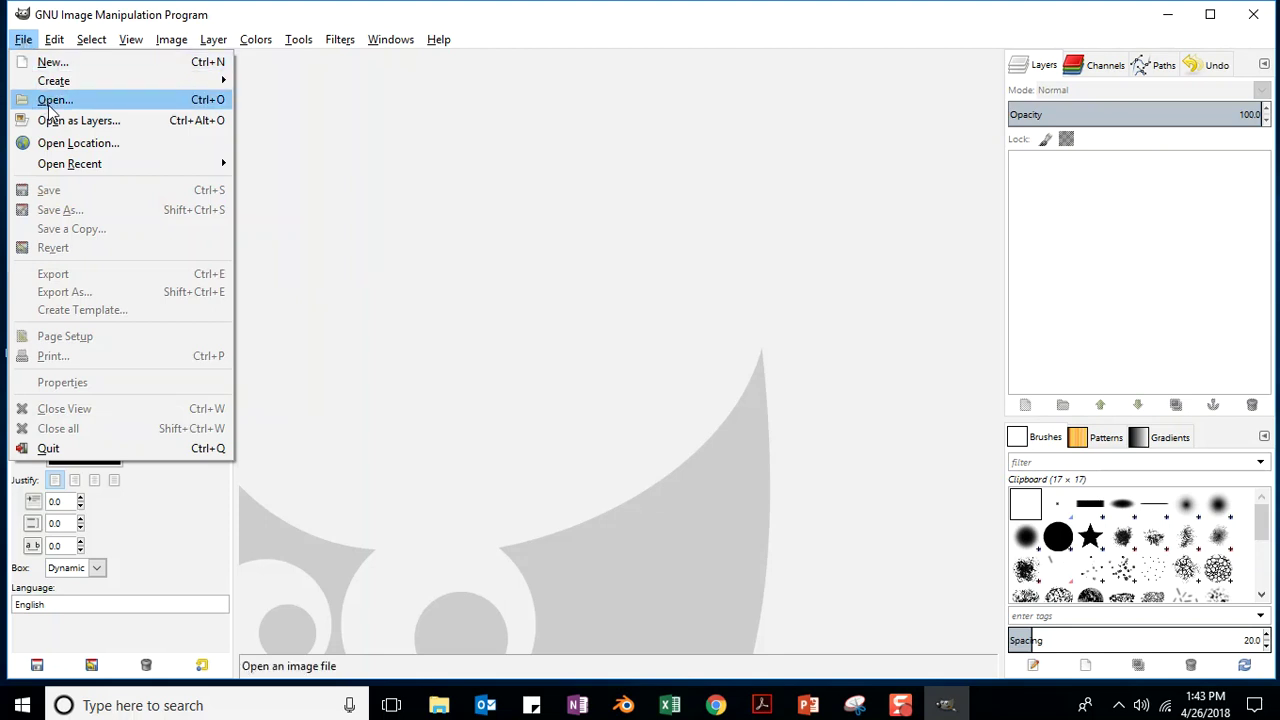
pyautogui.hotkey('ctrl', 'o')
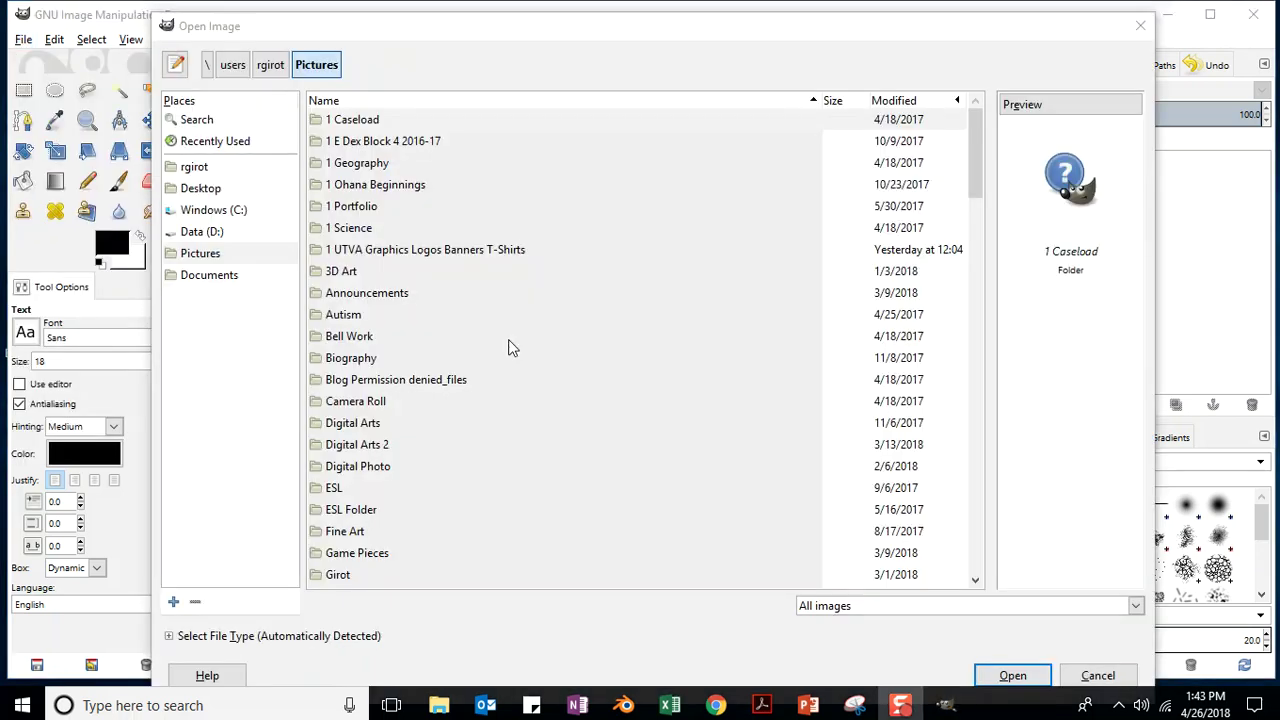
pyautogui.click(203, 256)
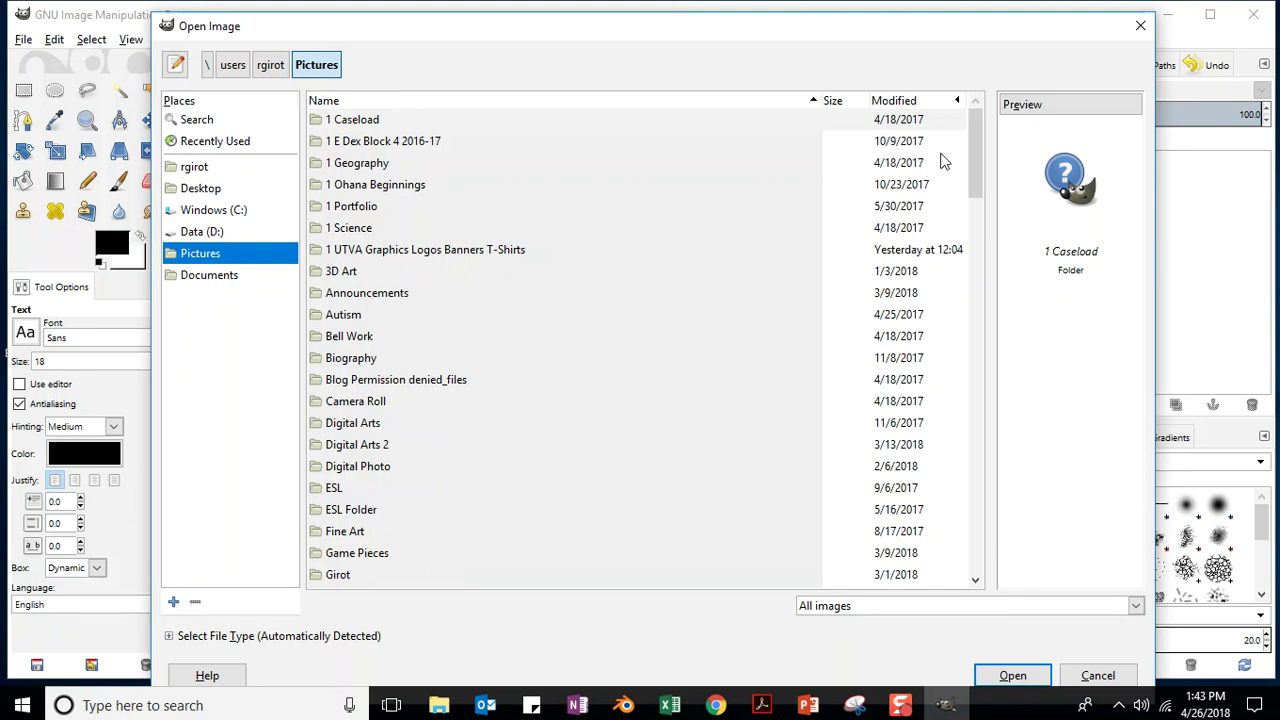
pyautogui.moveTo(975, 145); pyautogui.dragTo(975, 191)
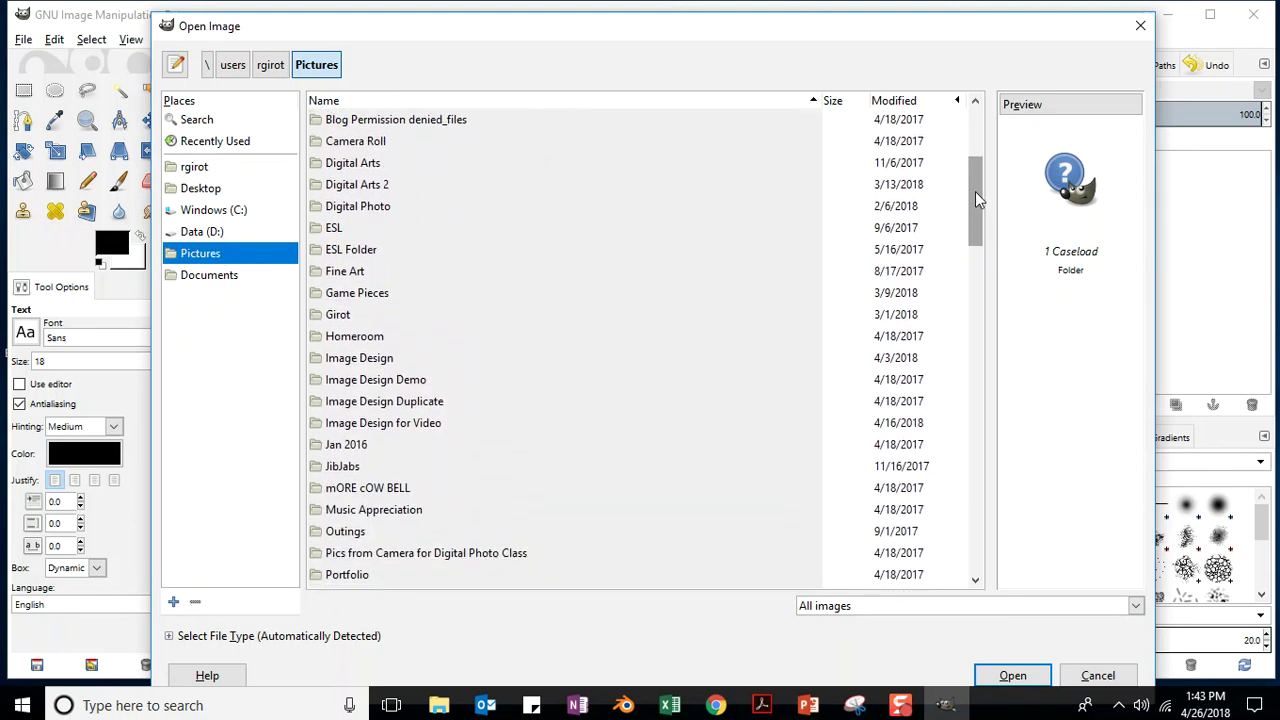
pyautogui.click(405, 425)
pyautogui.doubleClick(405, 425)
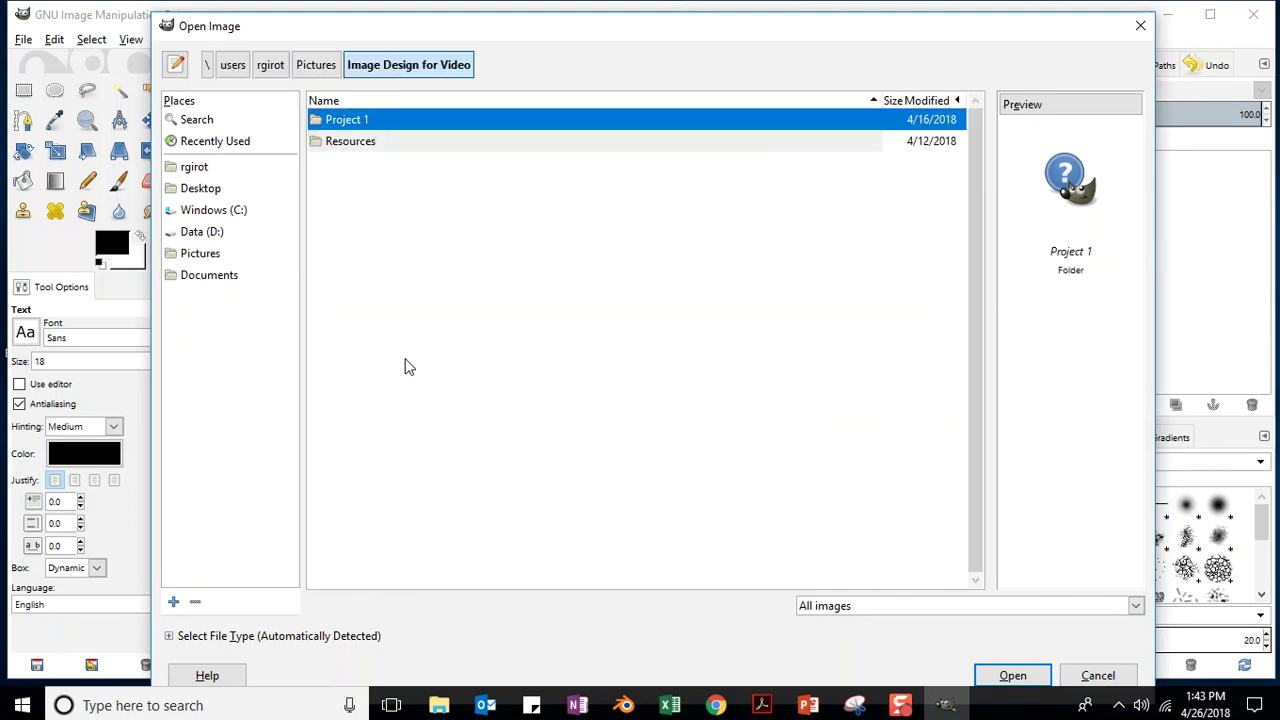
pyautogui.doubleClick(350, 142)
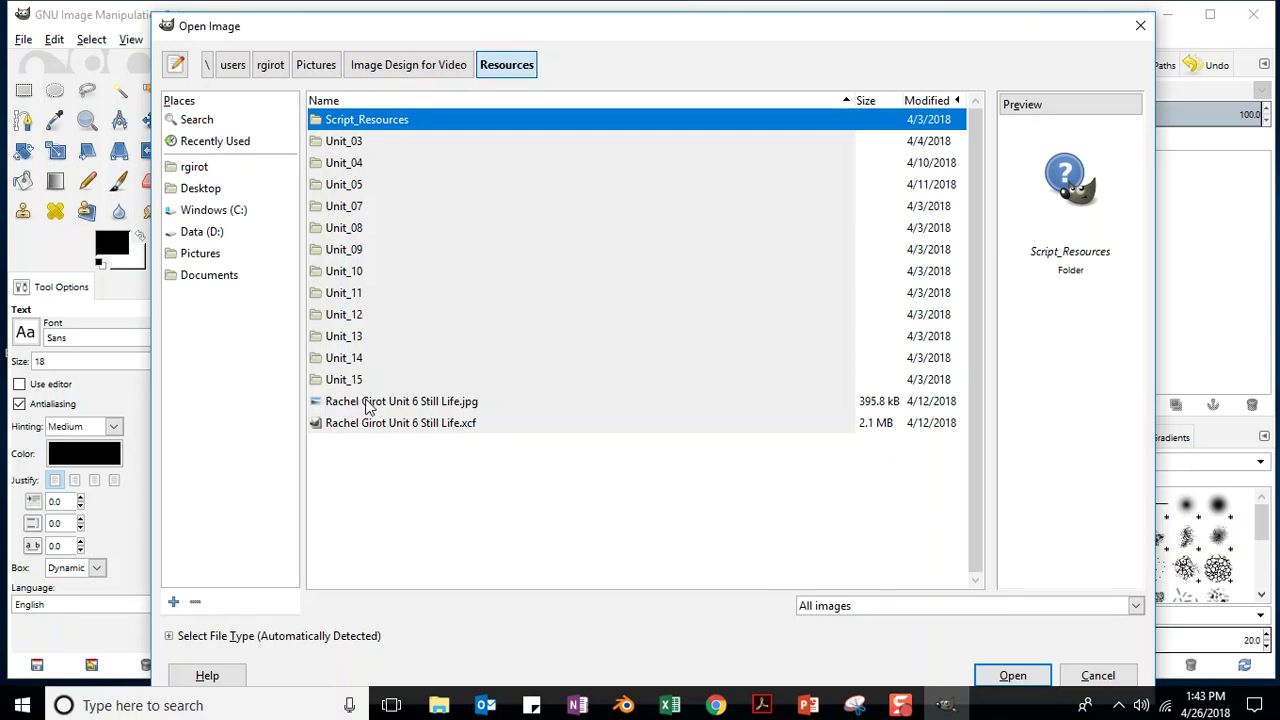
pyautogui.doubleClick(348, 251)
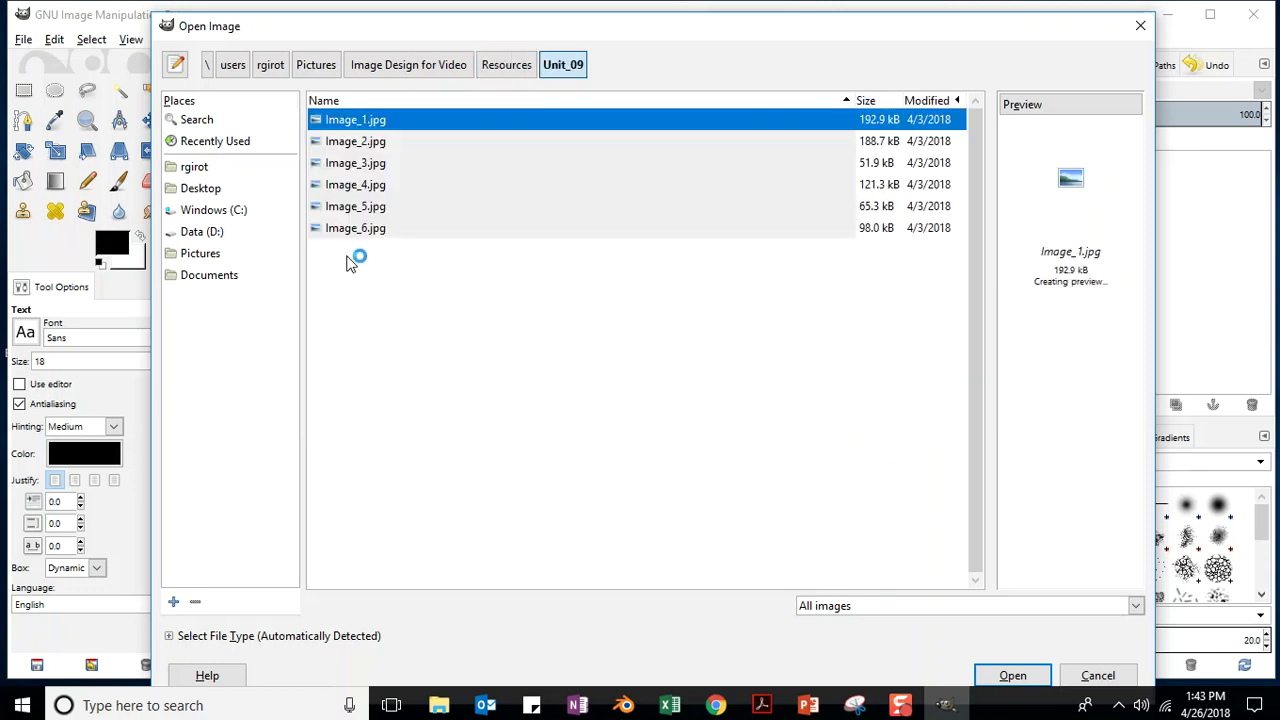
# - Preview the images Image_1.jpg to Image_6.jpg in the Unit_09 folder to compare background and foreground candidates
pyautogui.click(391, 147)
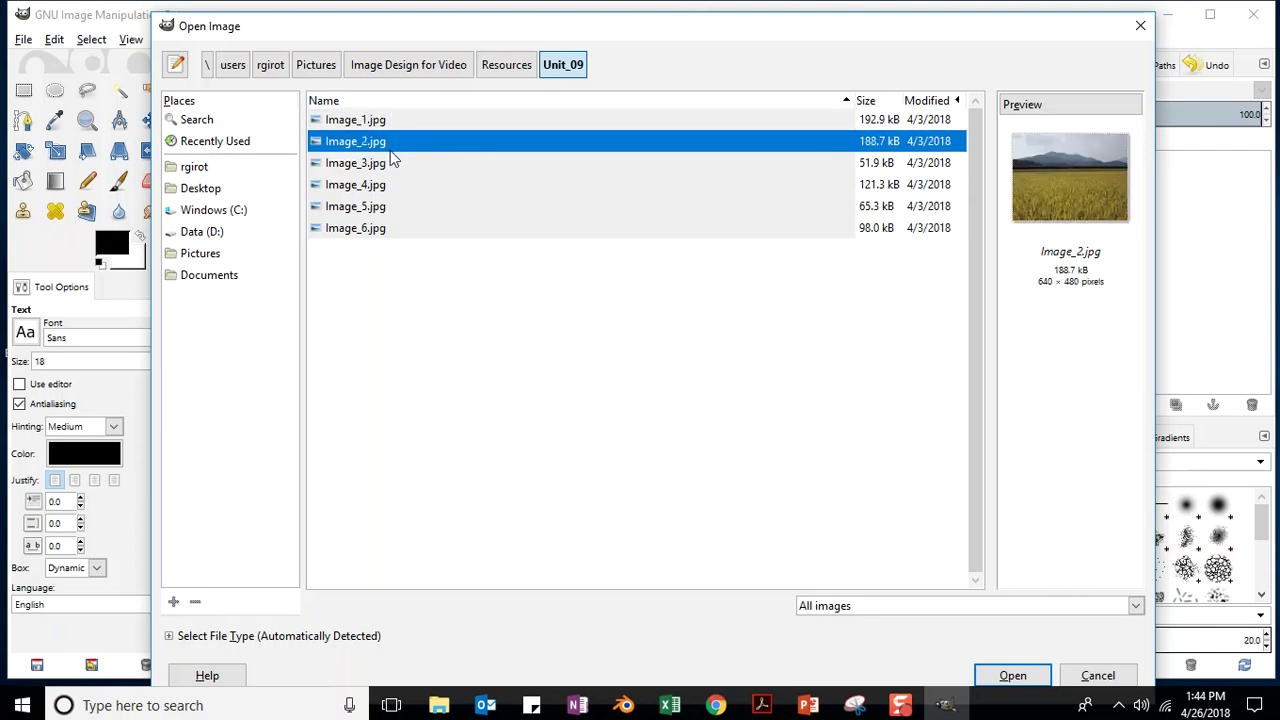
pyautogui.click(355, 170)
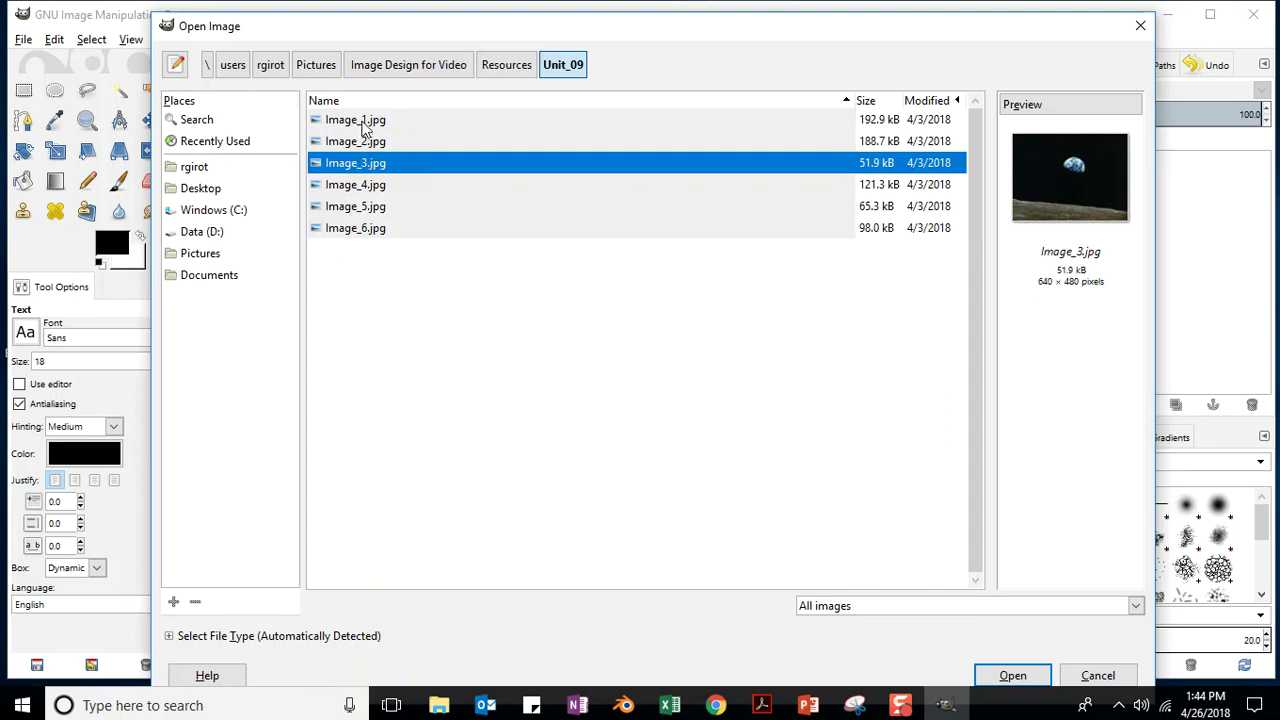
pyautogui.click(366, 124)
pyautogui.click(370, 146)
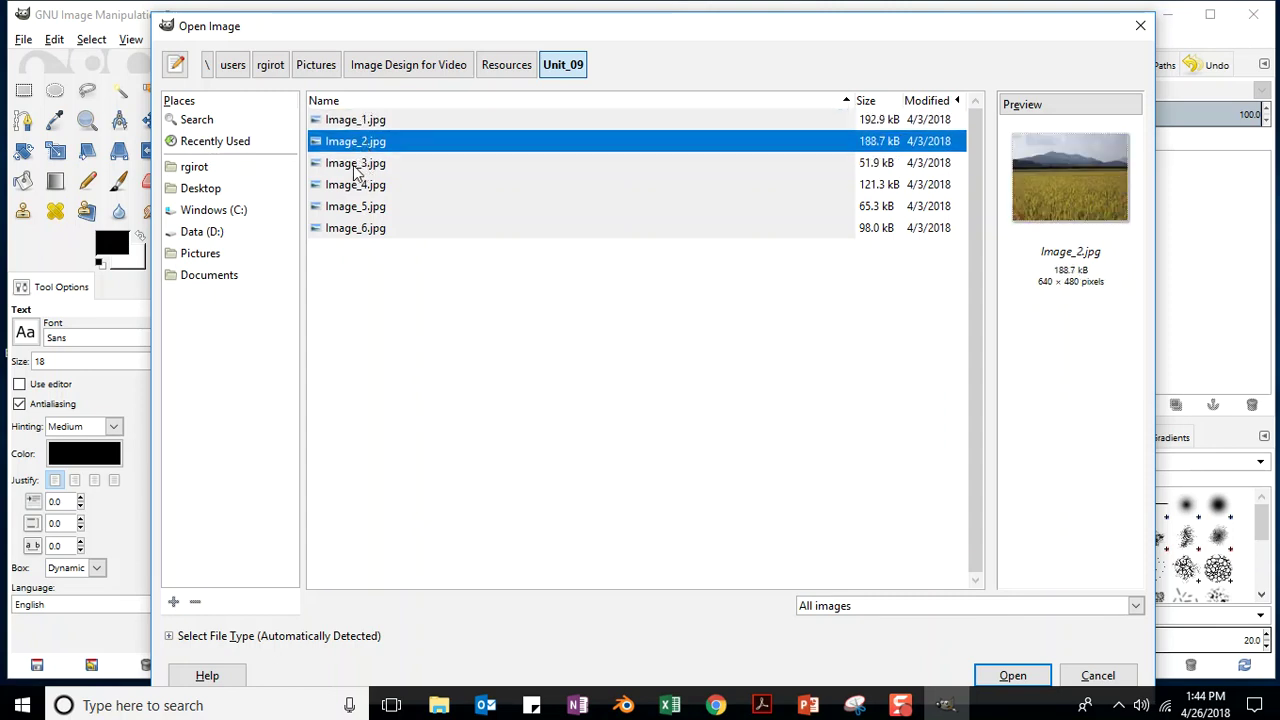
pyautogui.click(355, 170)
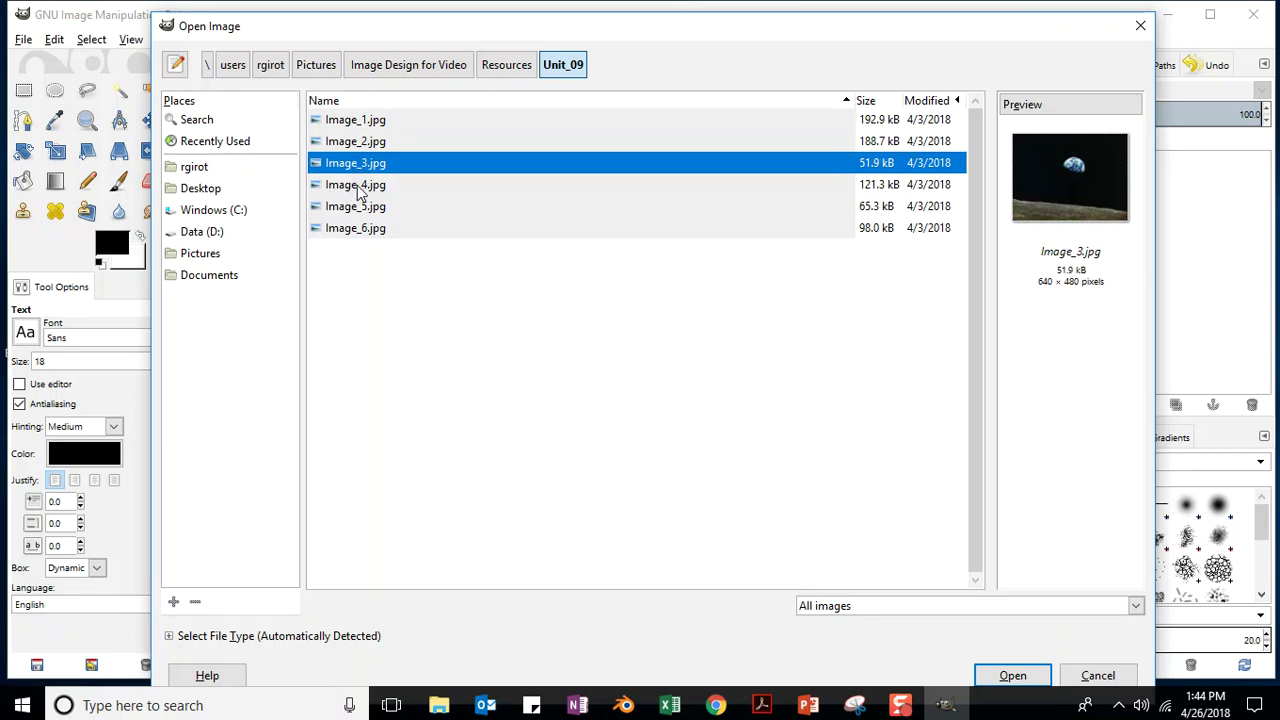
pyautogui.click(354, 186)
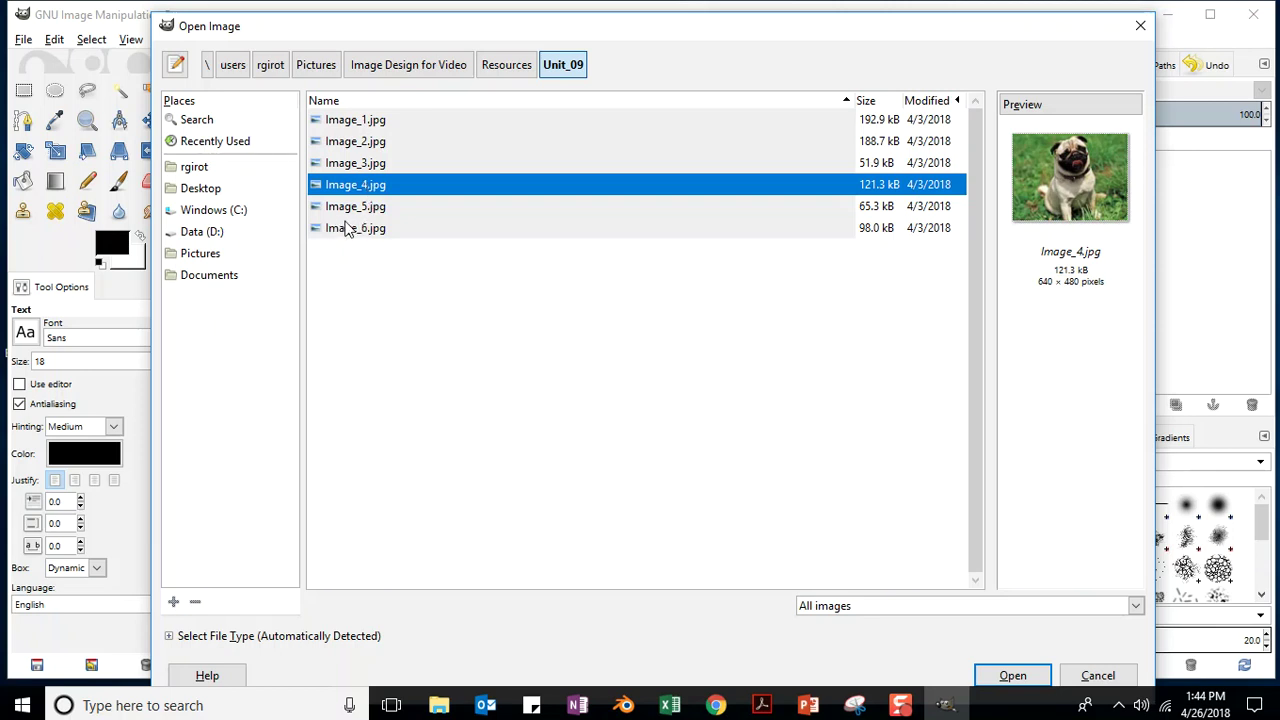
pyautogui.click(357, 210)
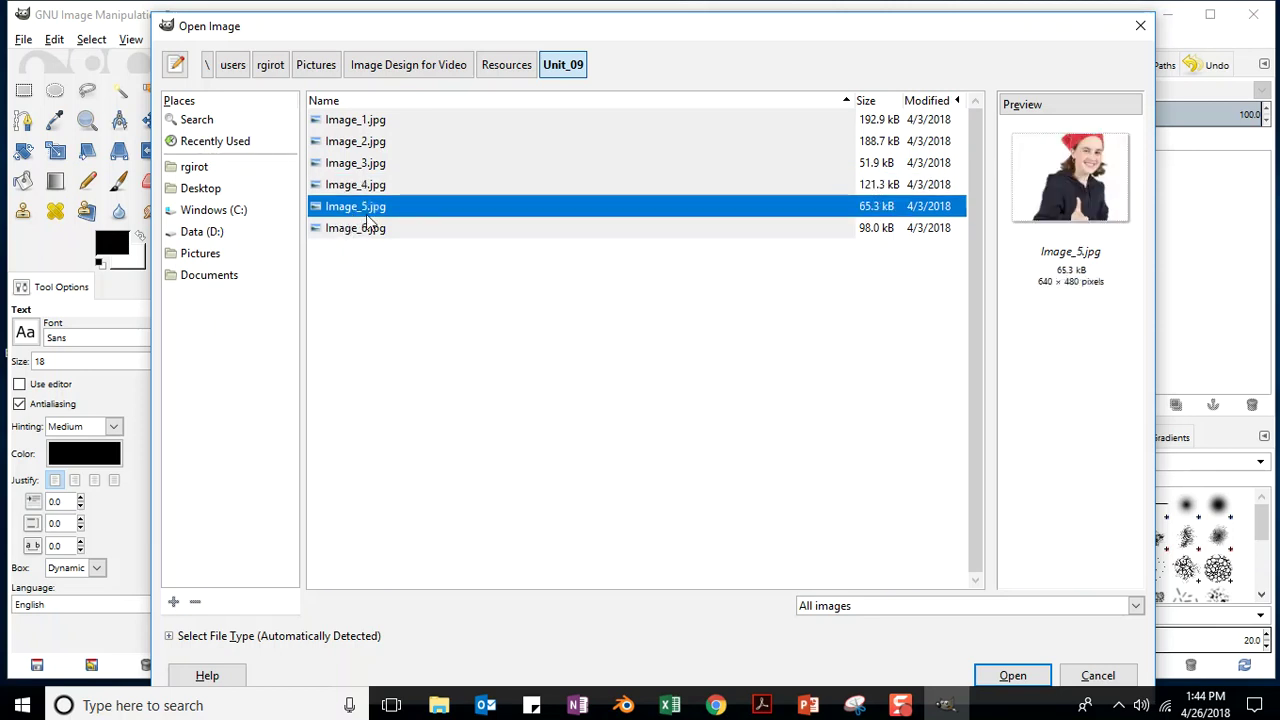
pyautogui.click(349, 233)
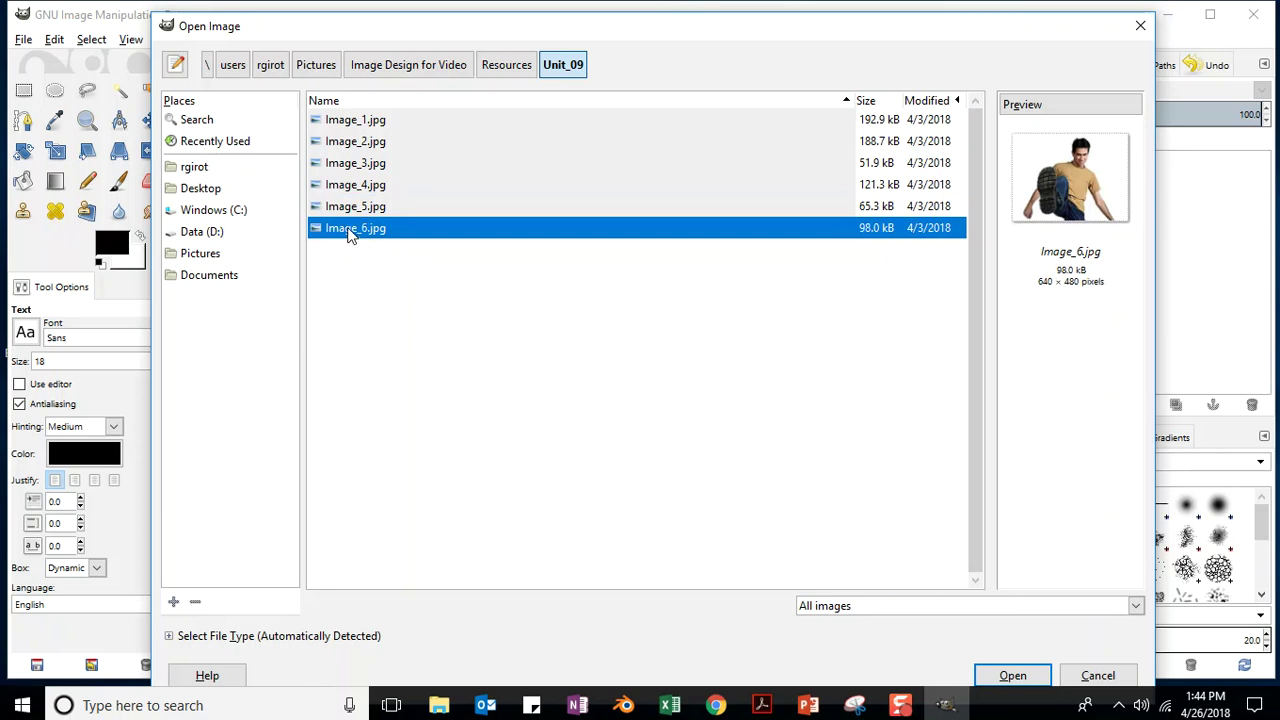
# - Compare the background candidates Image_1.jpg to Image_3.jpg once more and open Image_3.jpg, the view of Earth from the moon
pyautogui.click(365, 122)
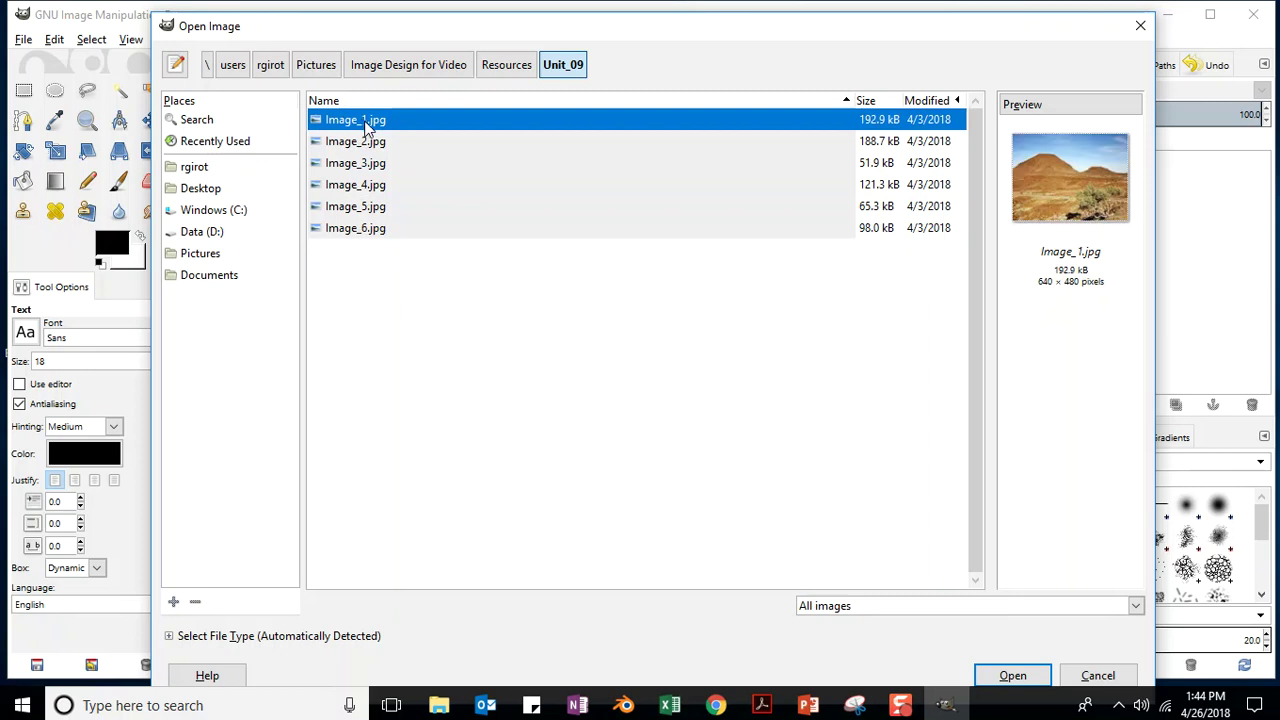
pyautogui.click(372, 141)
pyautogui.click(356, 166)
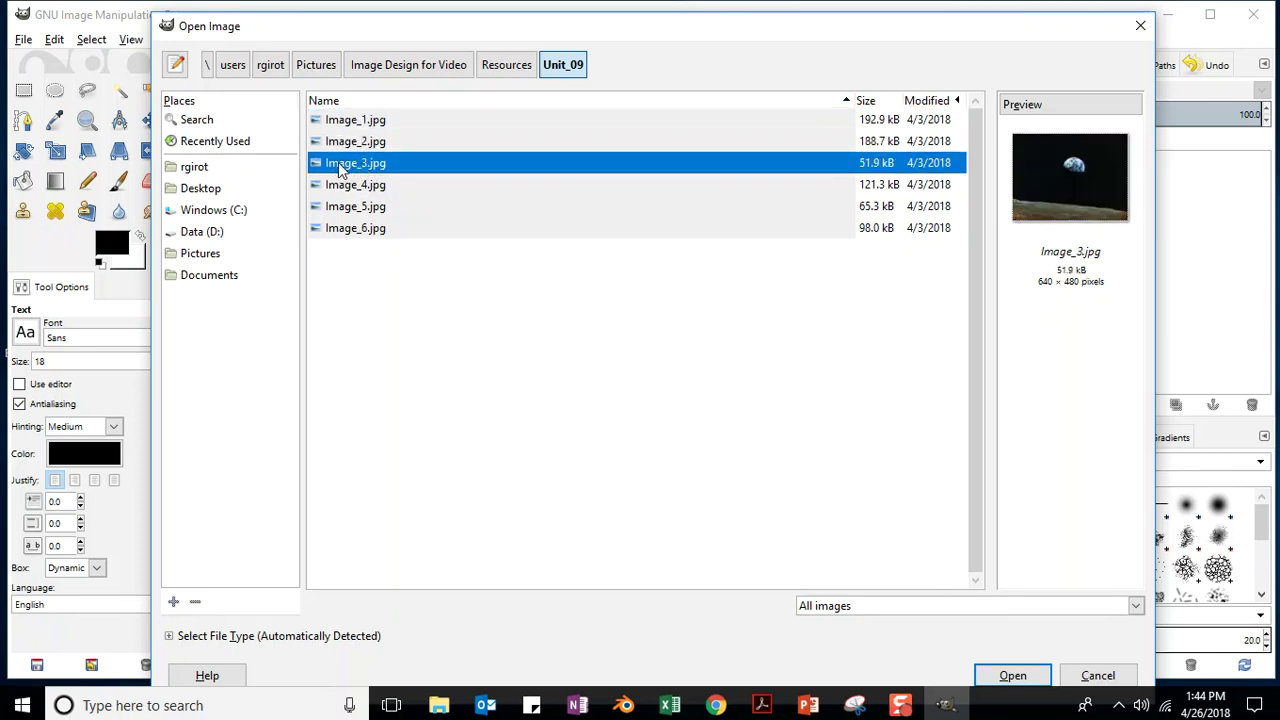
pyautogui.doubleClick(340, 170)
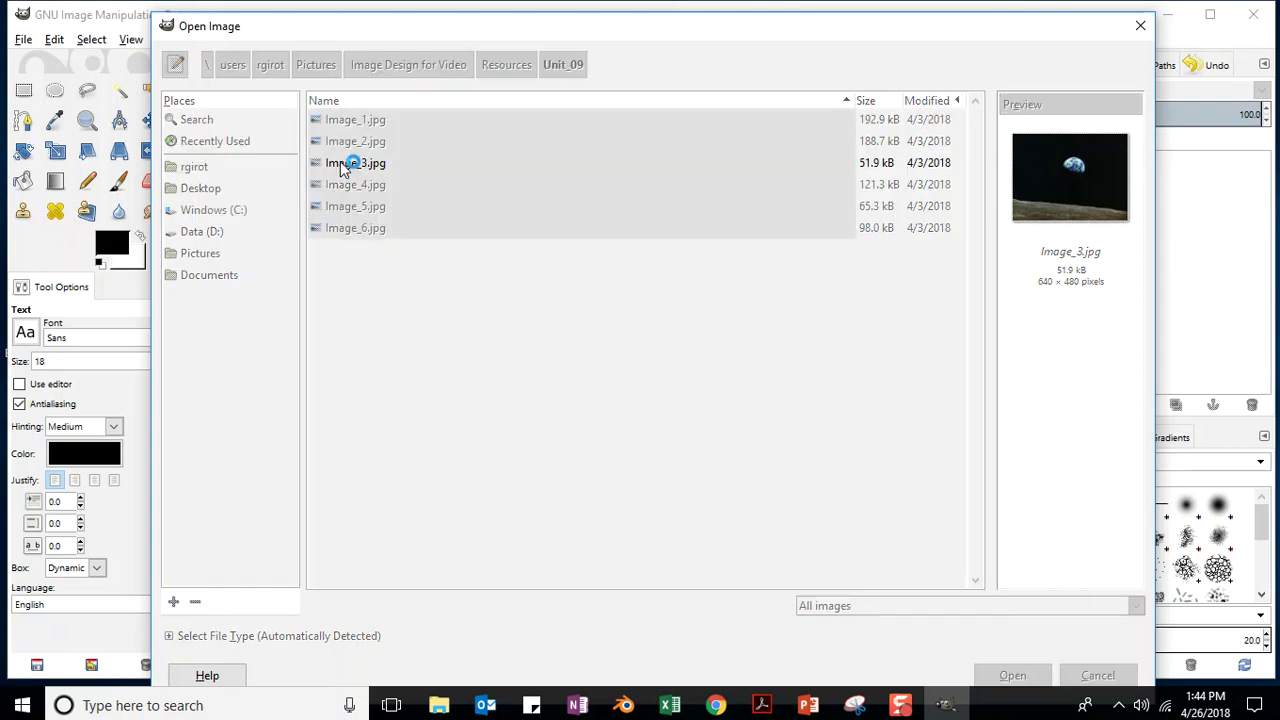
# - Compare the foreground candidates Image_4.jpg to Image_6.jpg and open Image_4.jpg, the pug photo, as a separate image
pyautogui.click(22, 40)
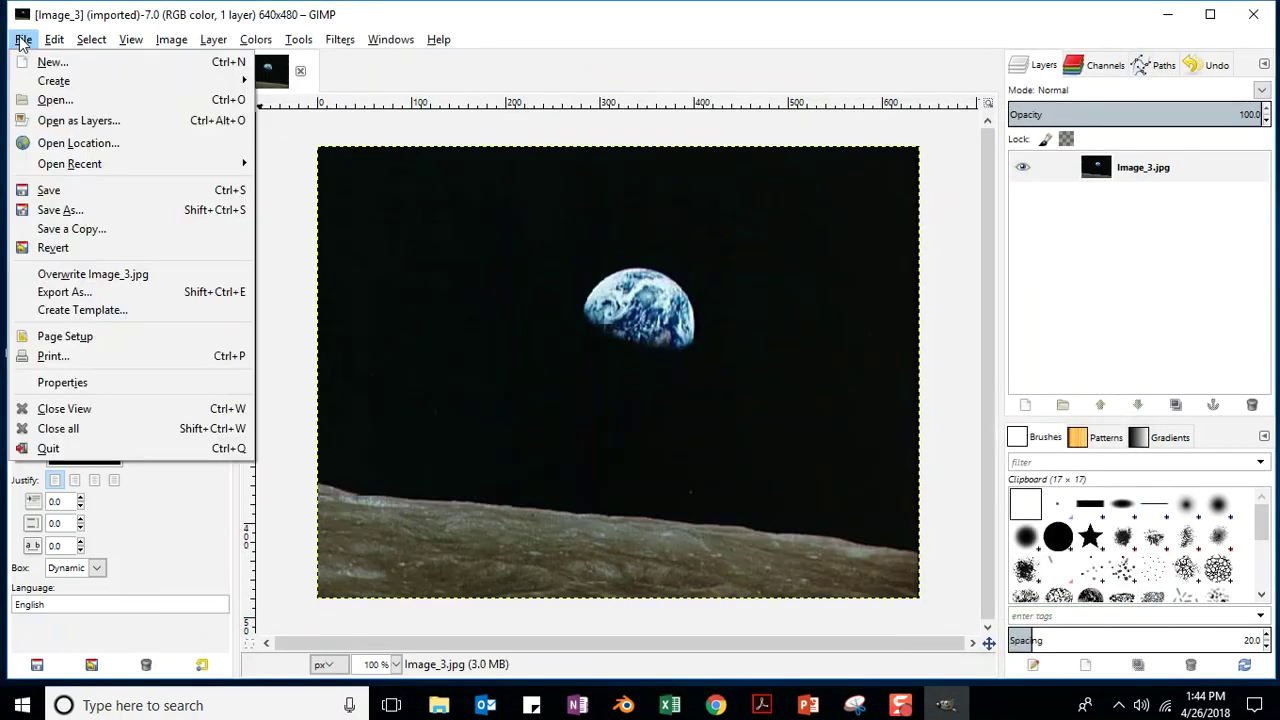
pyautogui.click(50, 100)
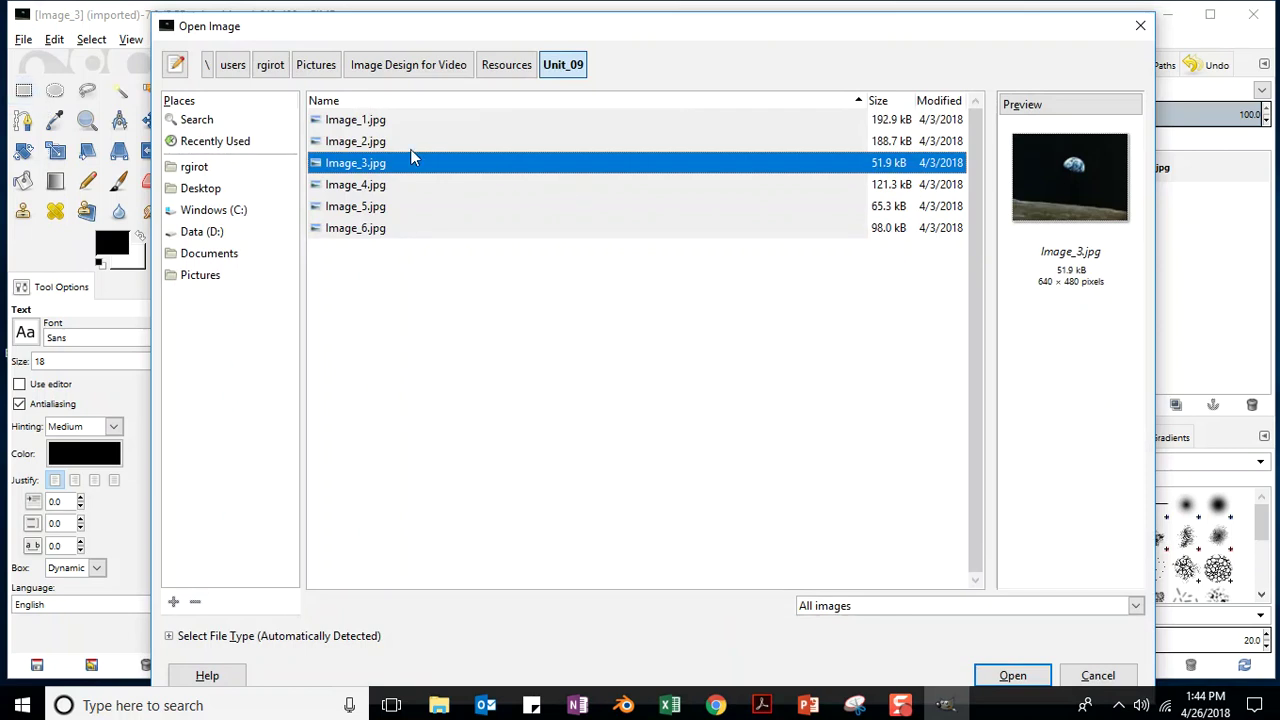
pyautogui.click(356, 186)
pyautogui.click(362, 206)
pyautogui.click(360, 229)
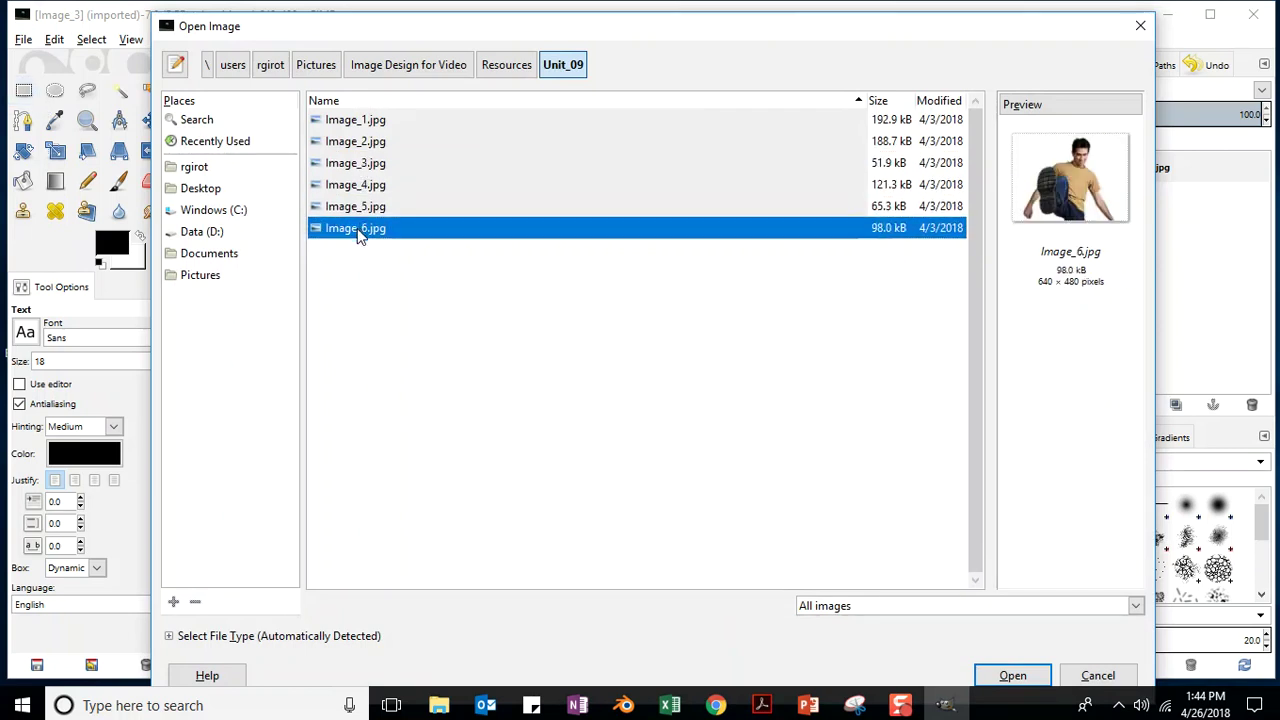
pyautogui.click(352, 205)
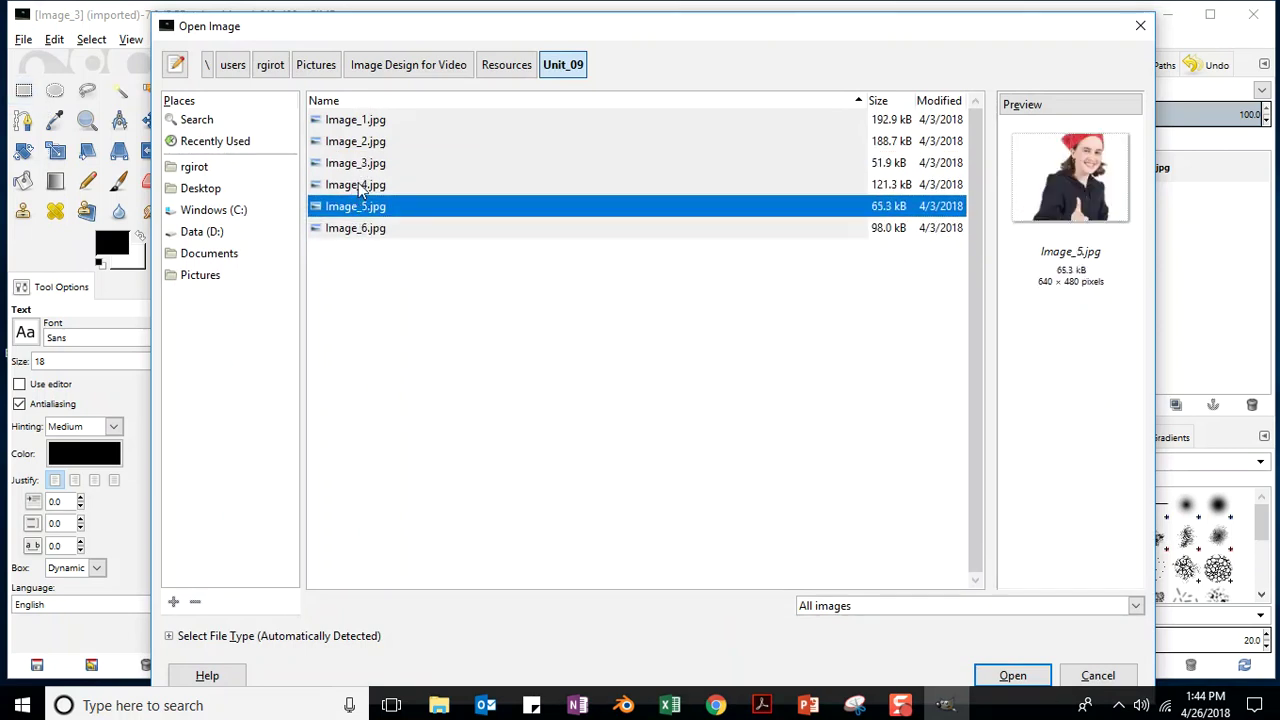
pyautogui.click(359, 186)
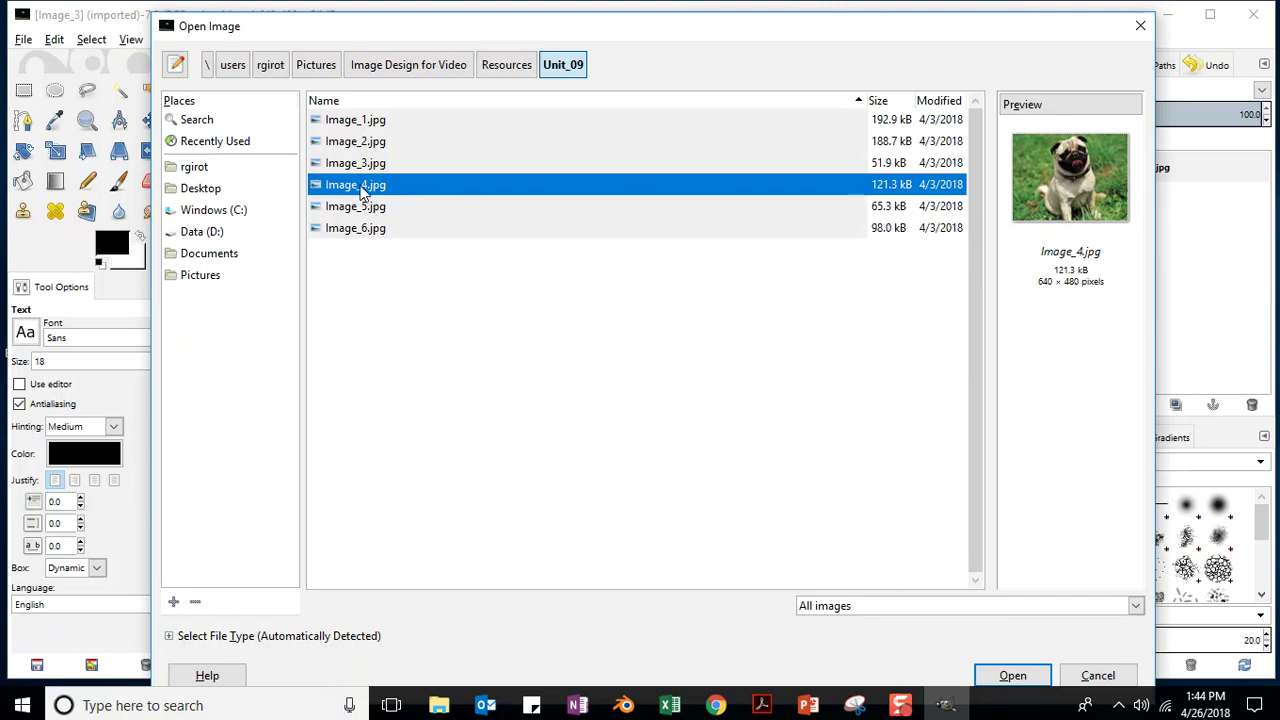
pyautogui.doubleClick(362, 188)
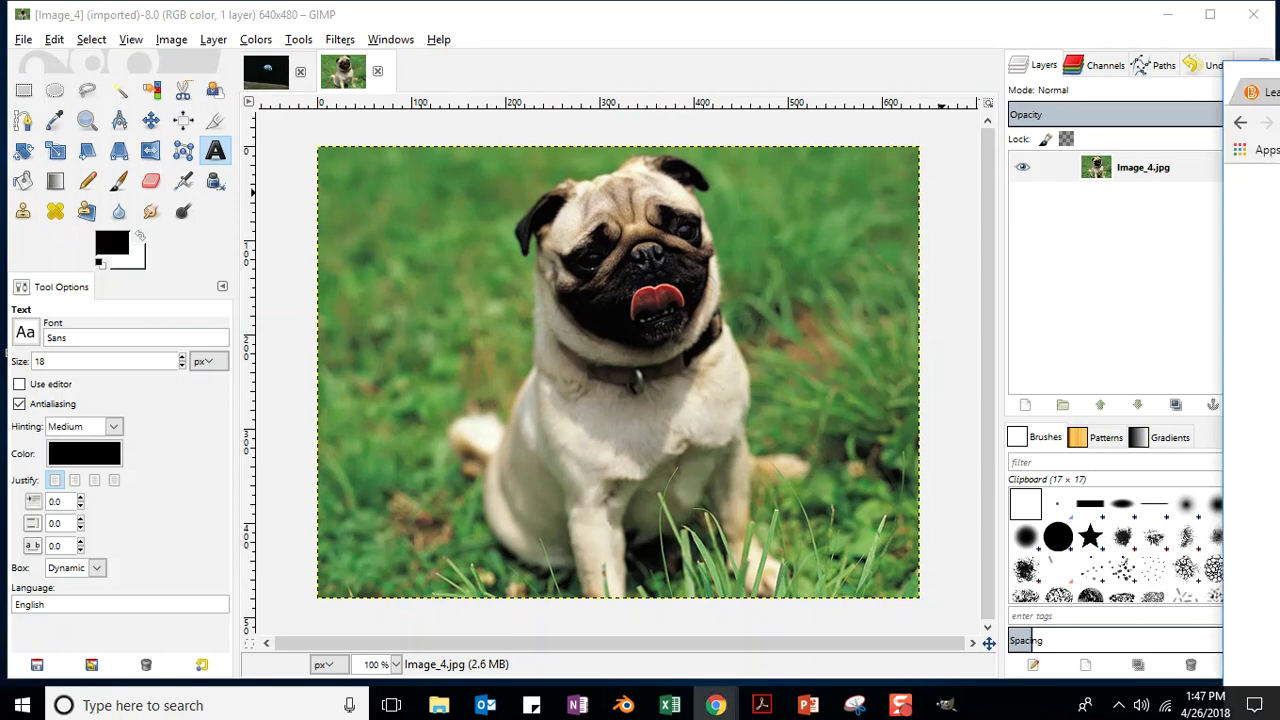
# - Add an alpha channel to the pug photo's Image_4.jpg layer and bring up the layer's options
pyautogui.click(716, 705)
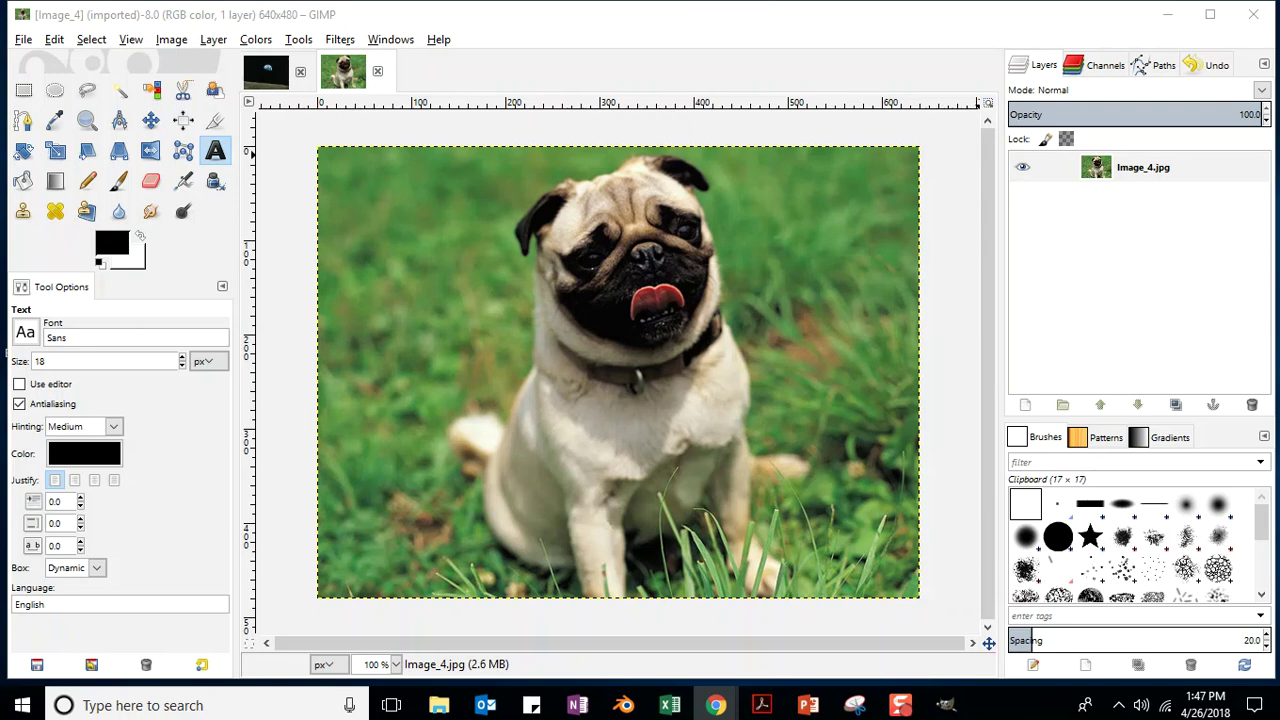
pyautogui.click(213, 40)
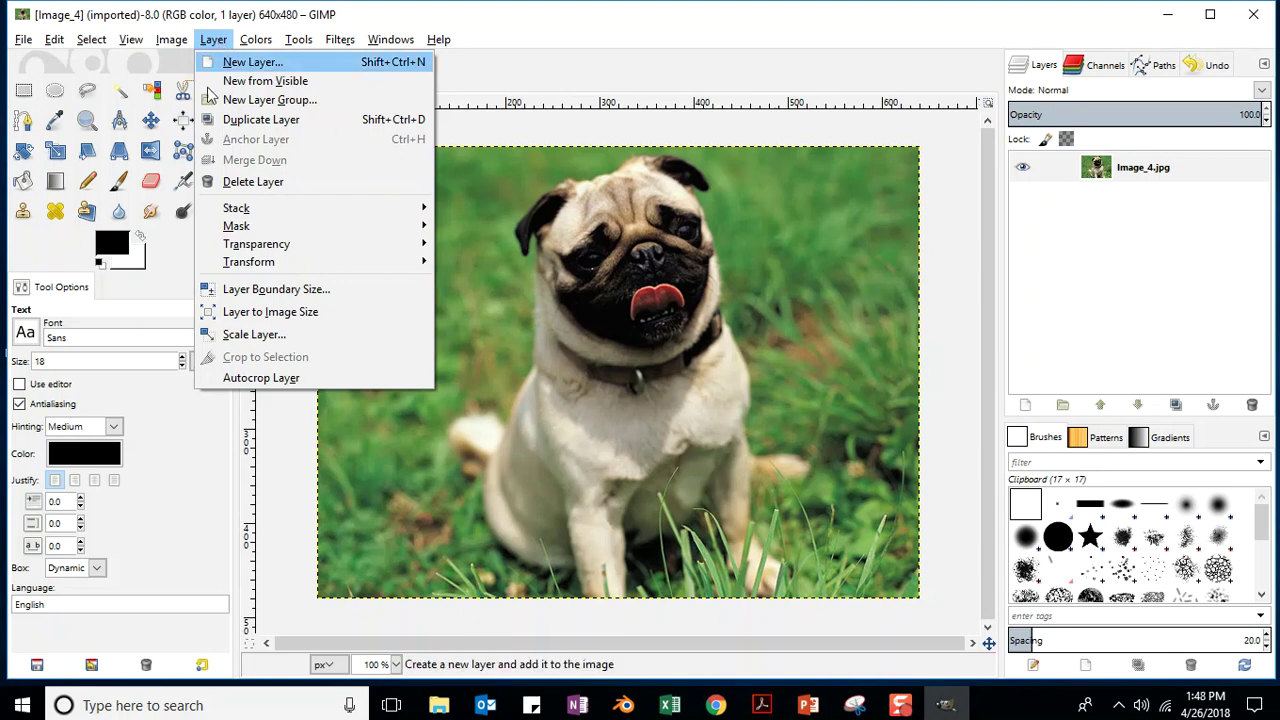
pyautogui.moveTo(256, 250)
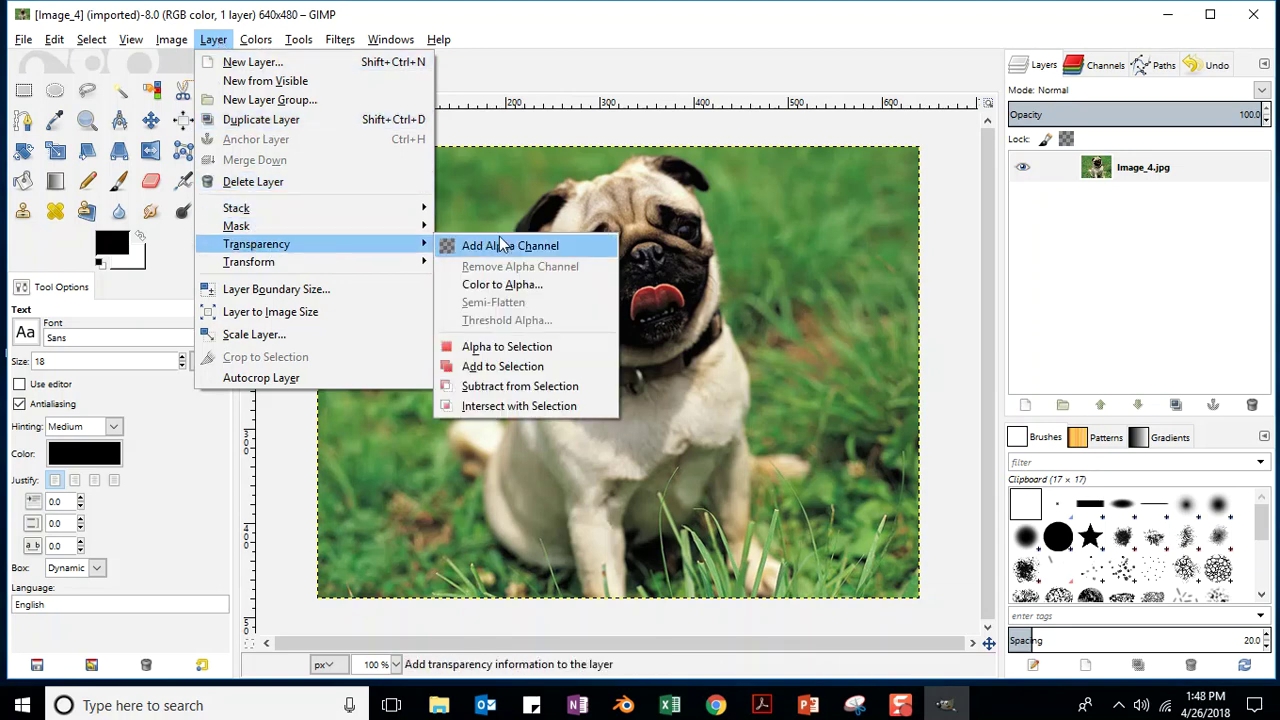
pyautogui.click(552, 252)
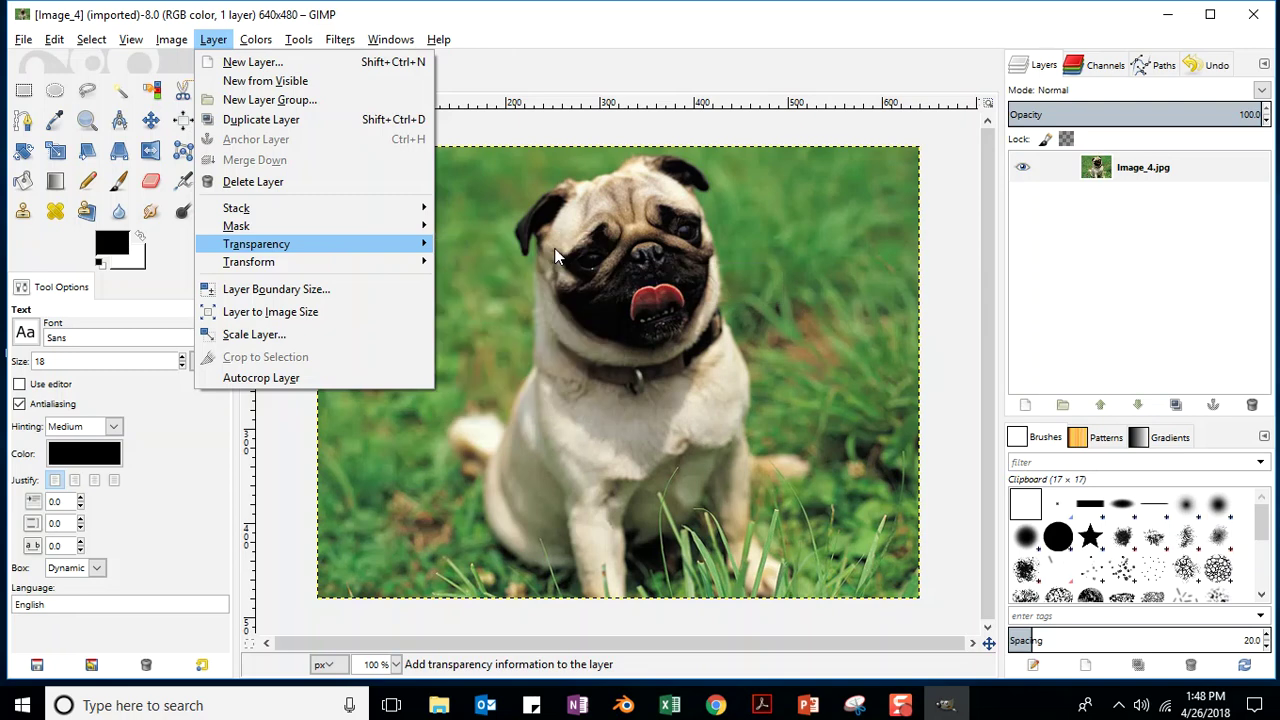
pyautogui.rightClick(1146, 172)
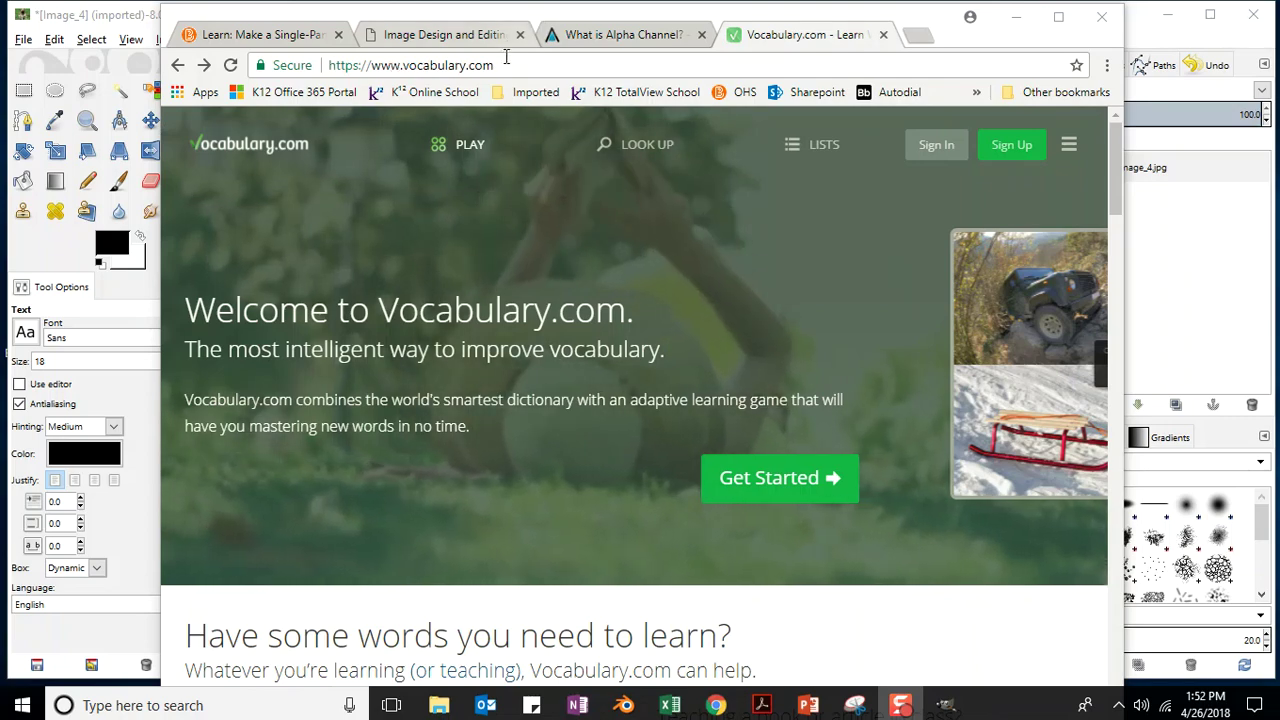
# - In Chrome, look up the word transparent in the Vocabulary.com dictionary and read its explanation and definition
pyautogui.click(647, 147)
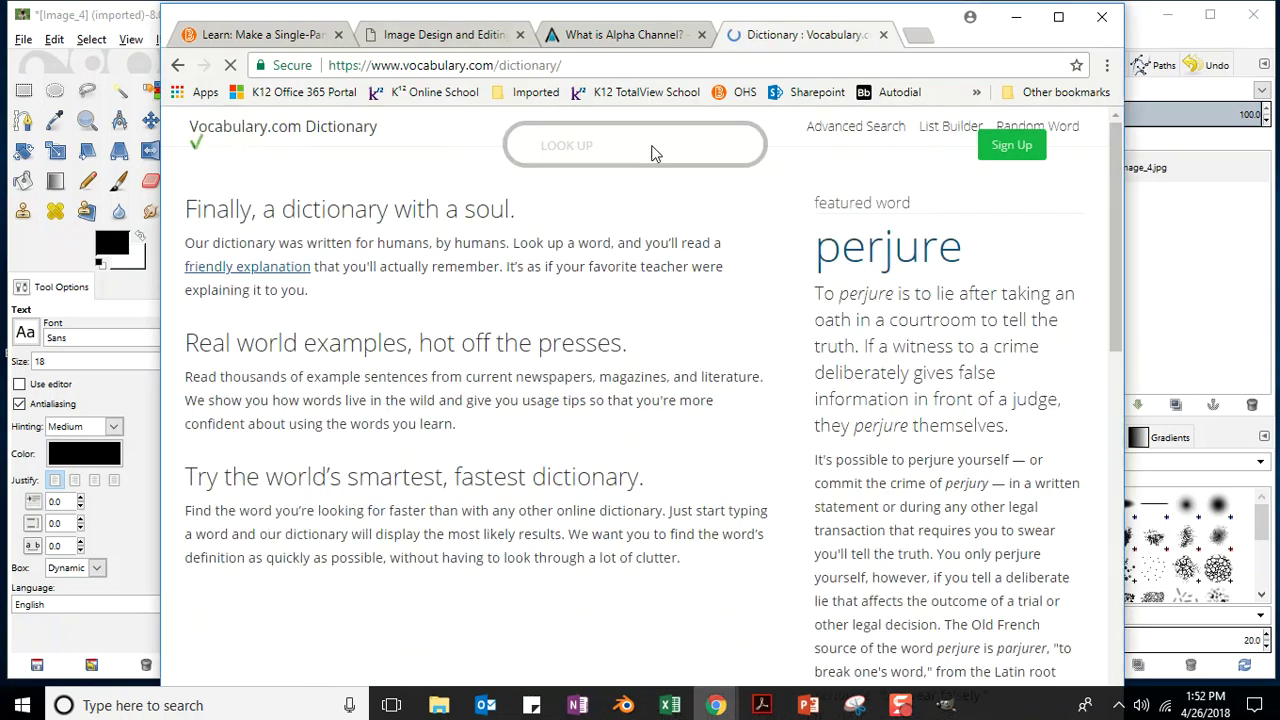
pyautogui.click(624, 250)
pyautogui.write('tran')
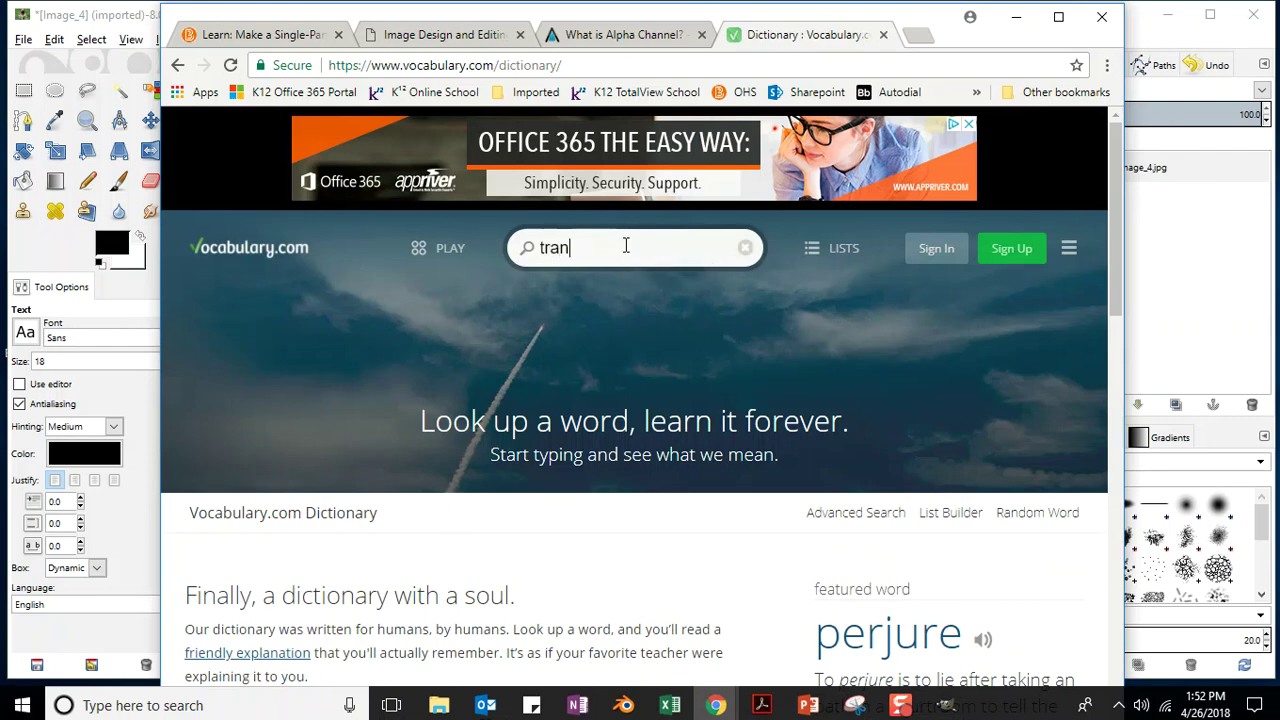
pyautogui.write('sparent')
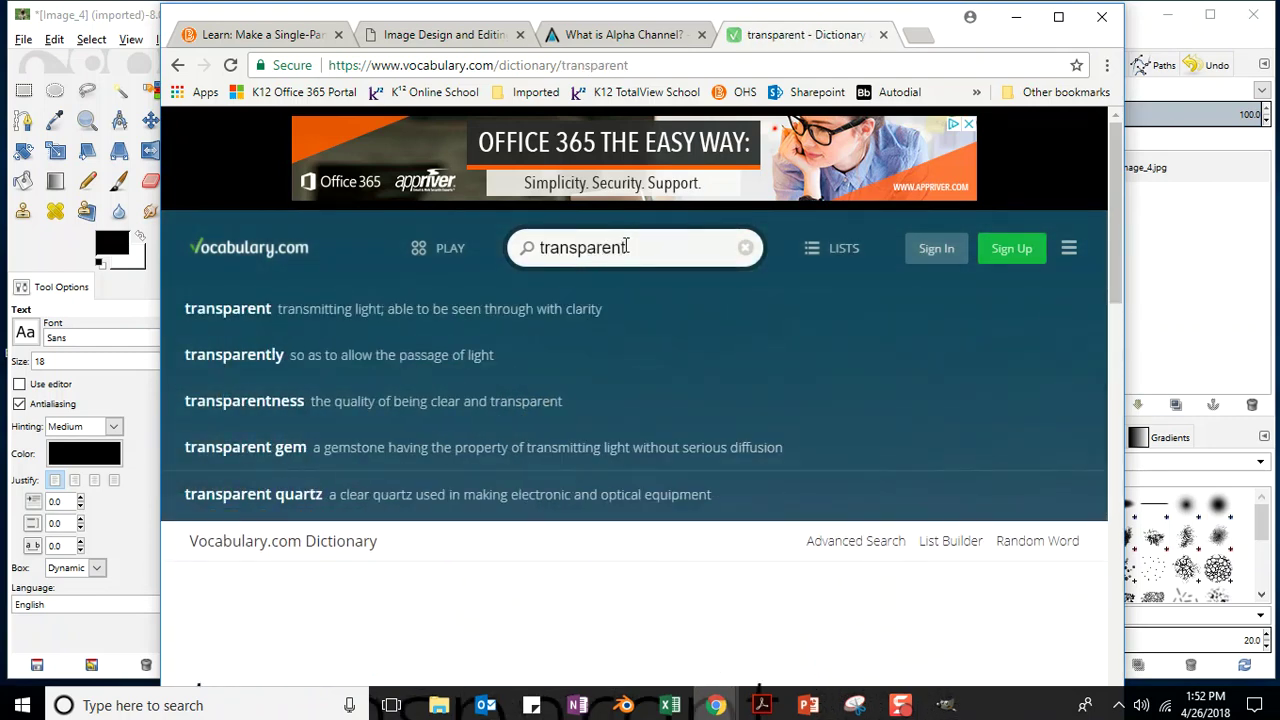
pyautogui.press('Return')
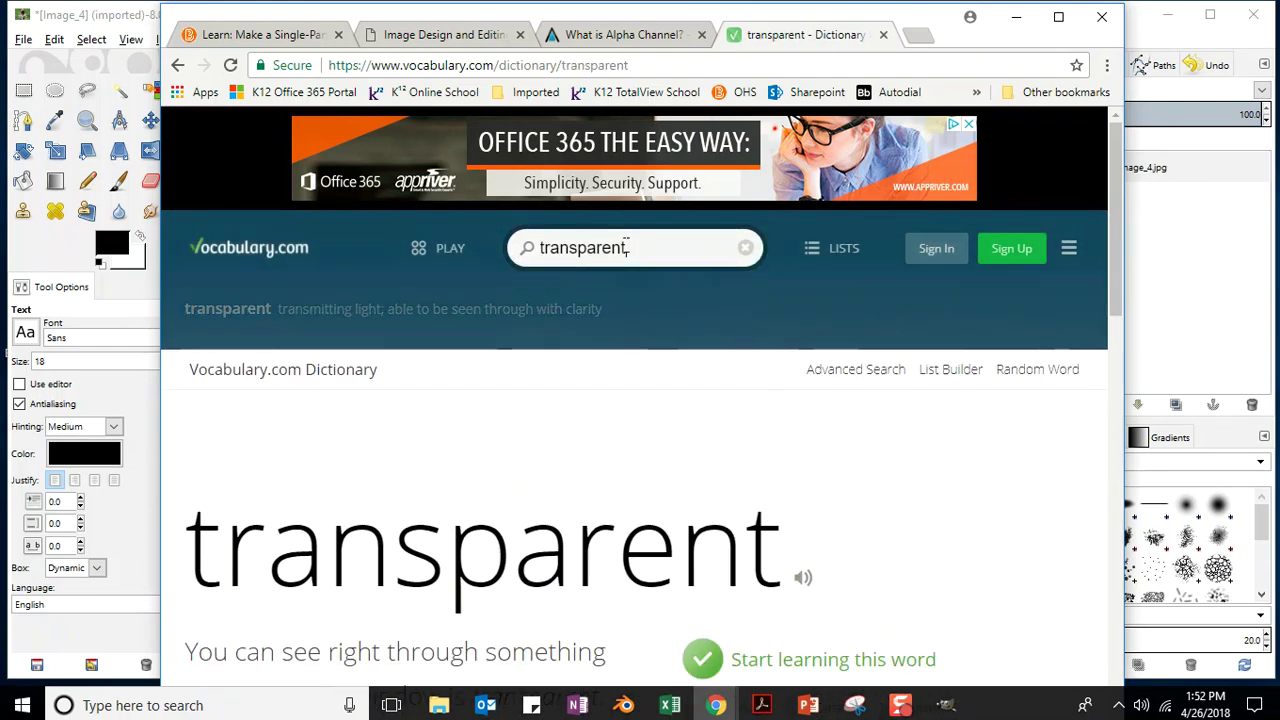
pyautogui.moveTo(1121, 136); pyautogui.dragTo(1120, 206)
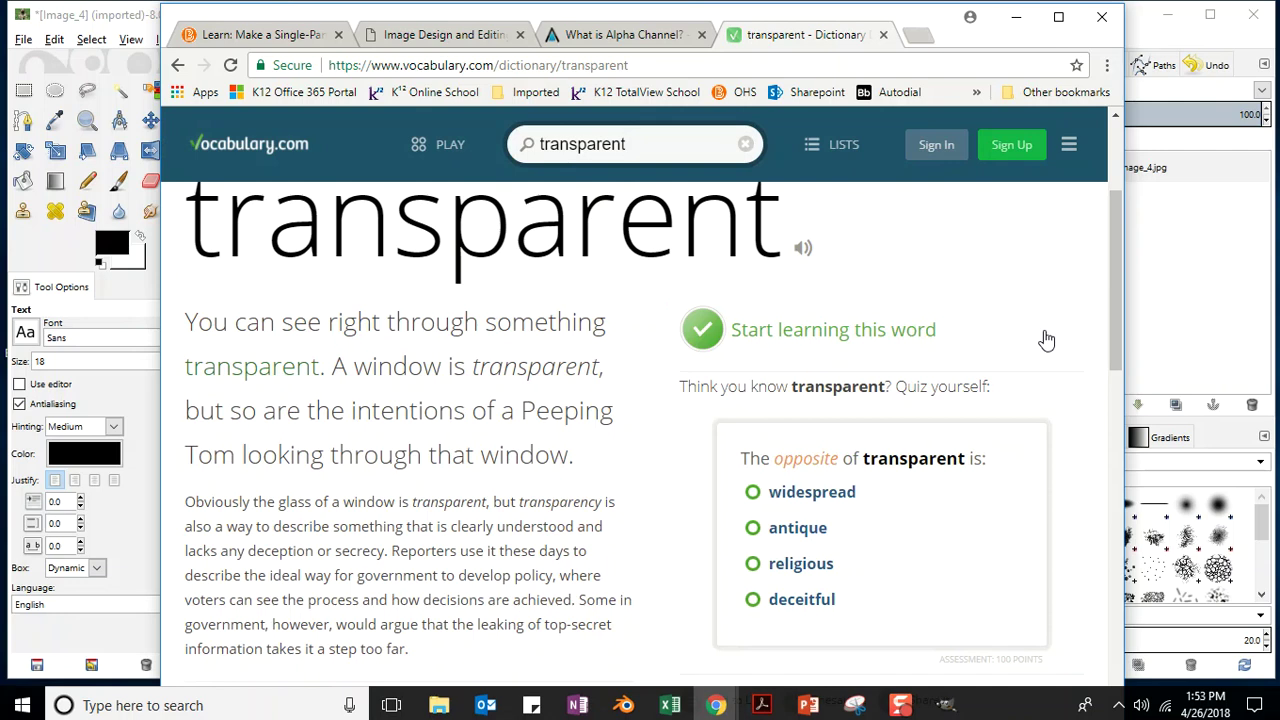
pyautogui.moveTo(1118, 235); pyautogui.dragTo(1127, 301)
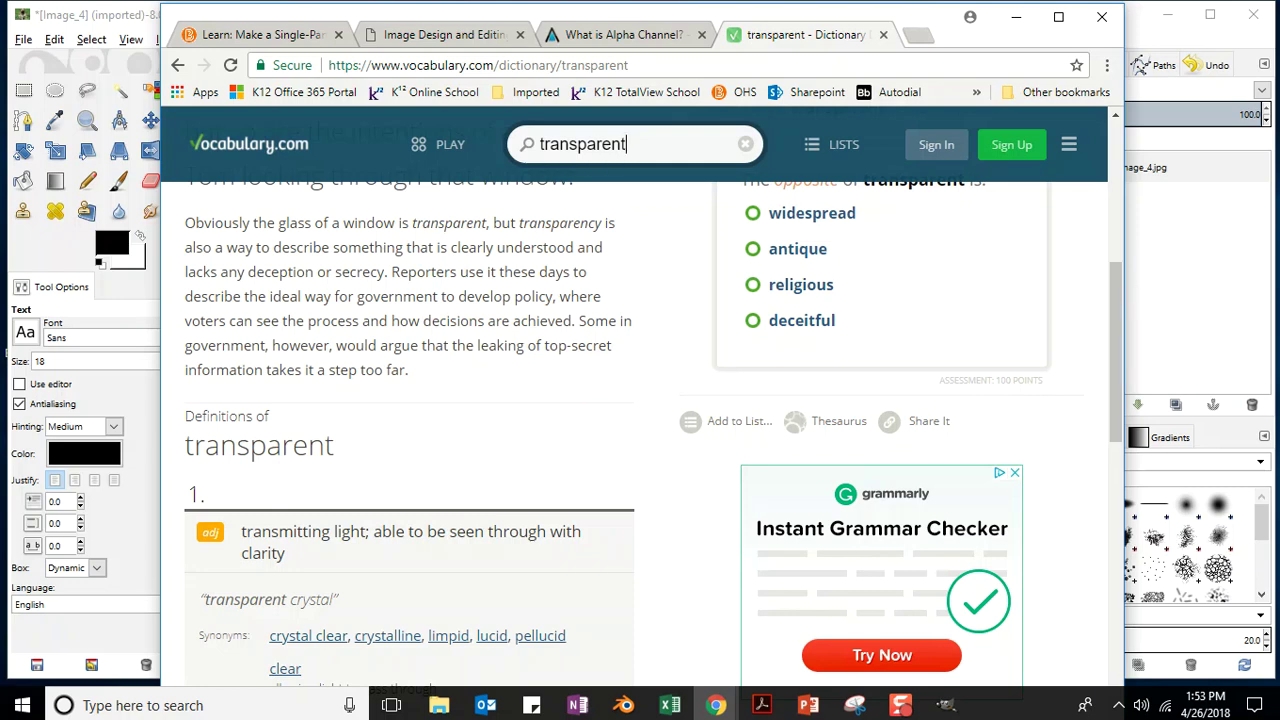
# - Look up the word opacity in the Vocabulary.com dictionary and read its explanation
pyautogui.doubleClick(636, 142)
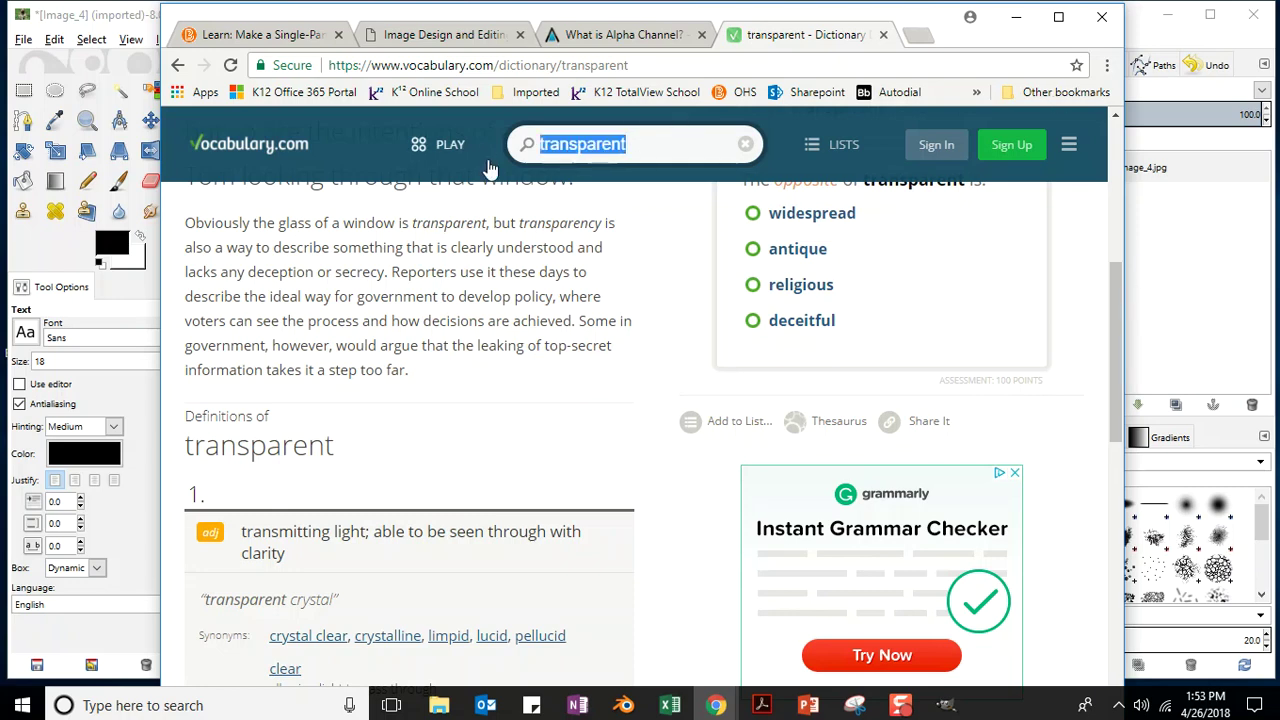
pyautogui.write('opacity')
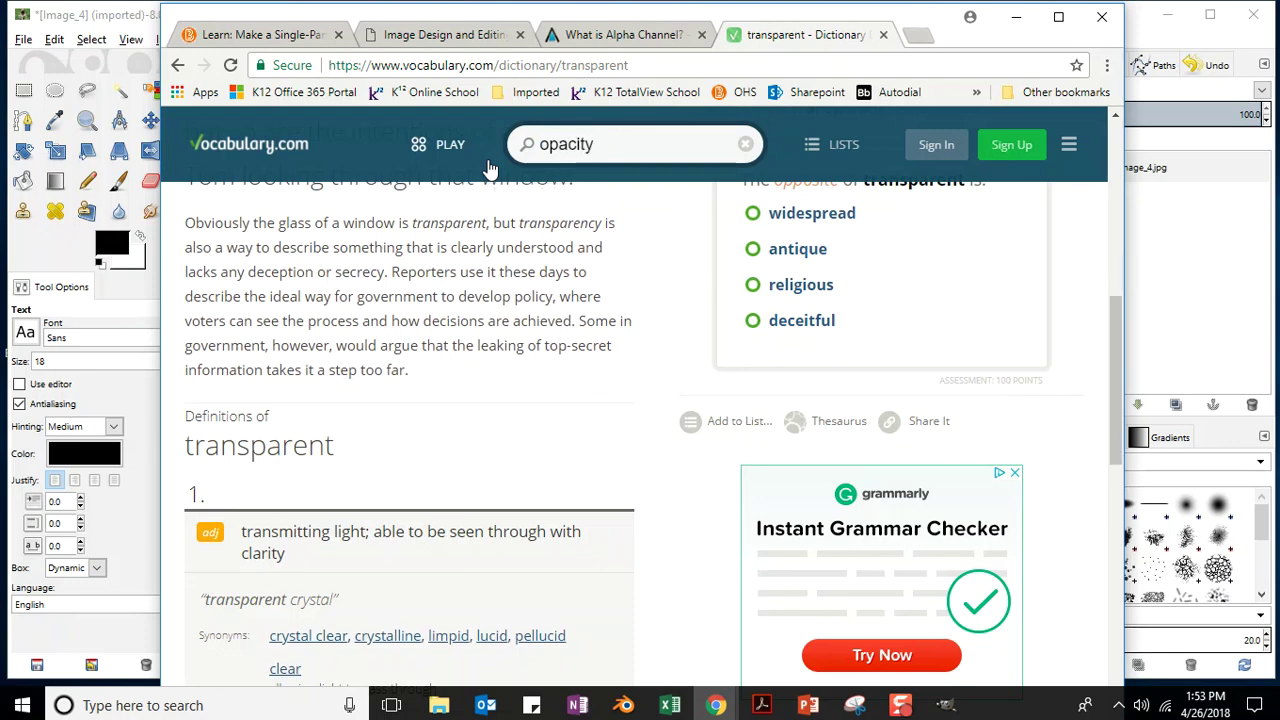
pyautogui.press('Return')
pyautogui.moveTo(1114, 140); pyautogui.dragTo(1120, 197)
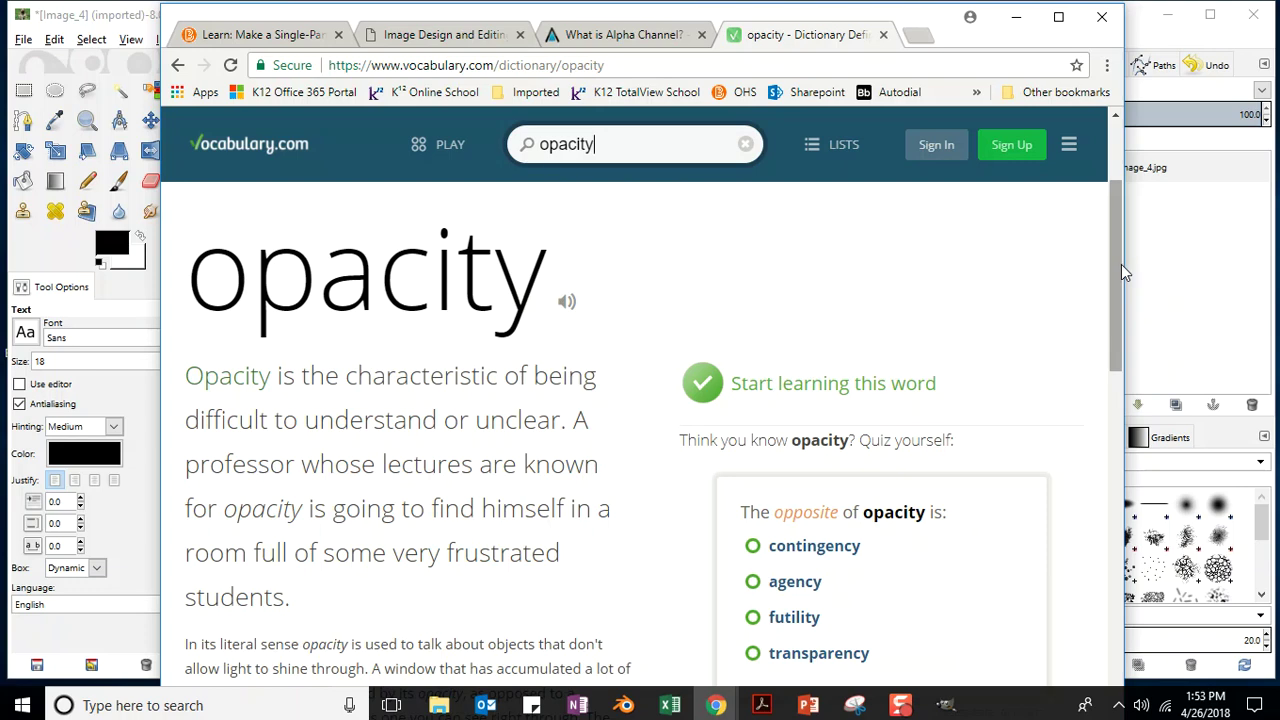
# - Look up the word opaque in the Vocabulary.com dictionary and read its explanation and first definition
pyautogui.doubleClick(617, 144)
pyautogui.write('opaque')
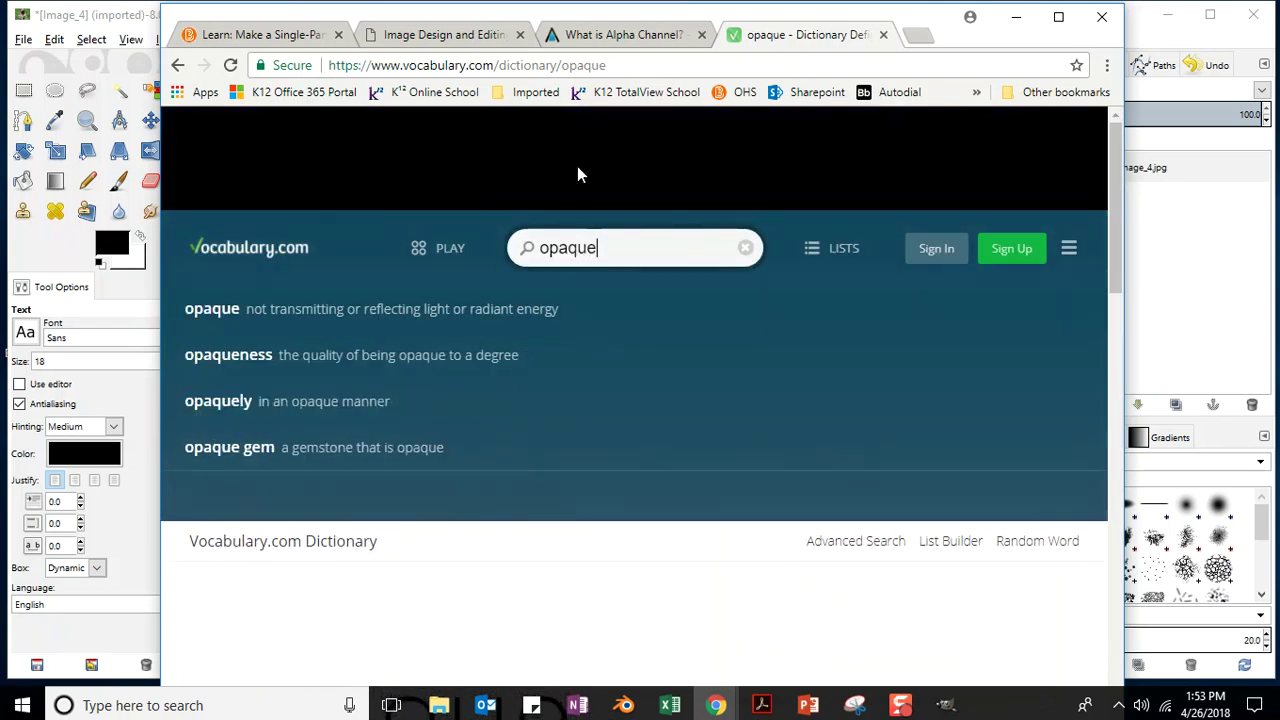
pyautogui.press('Return')
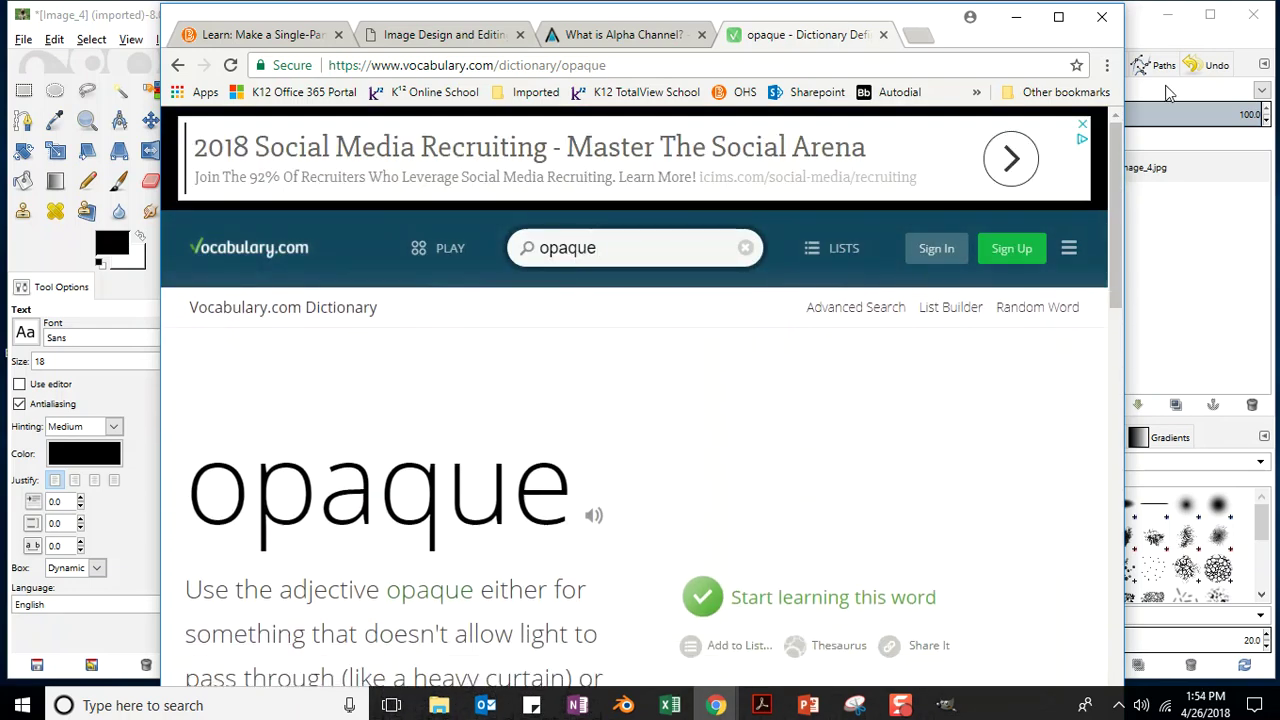
pyautogui.moveTo(1120, 143); pyautogui.dragTo(1106, 193)
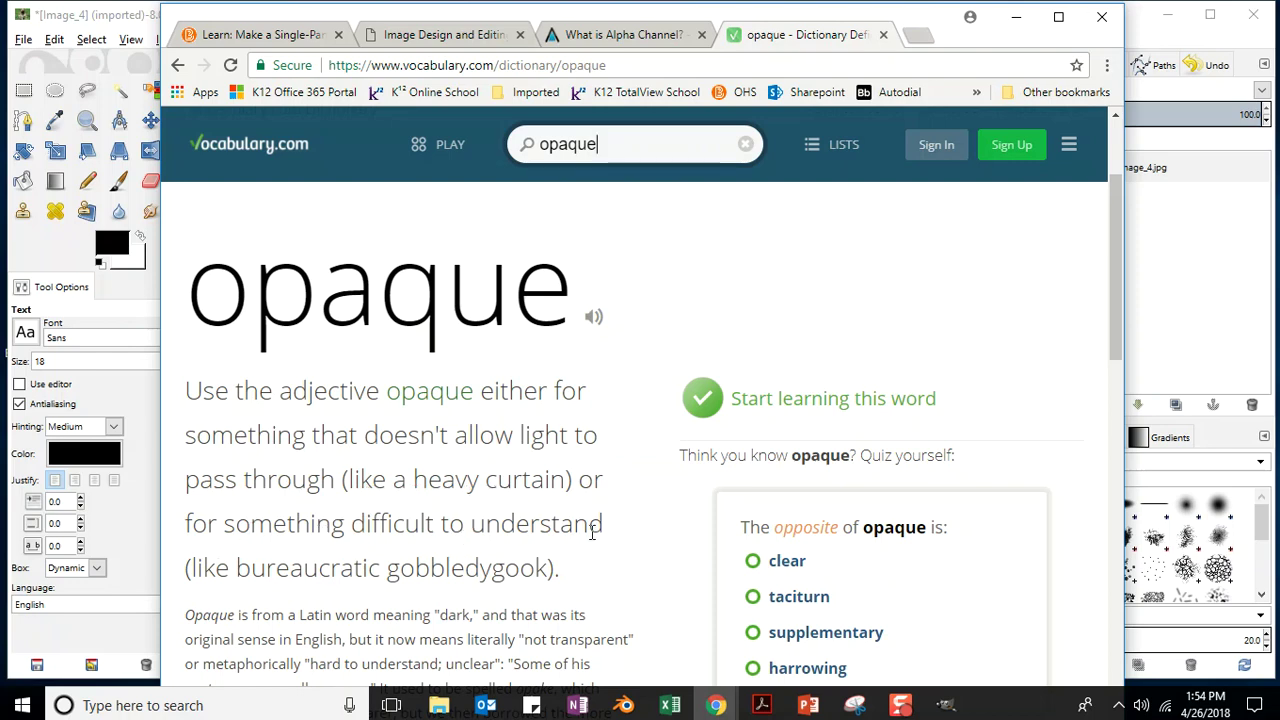
pyautogui.scroll(-1, 560, 455)
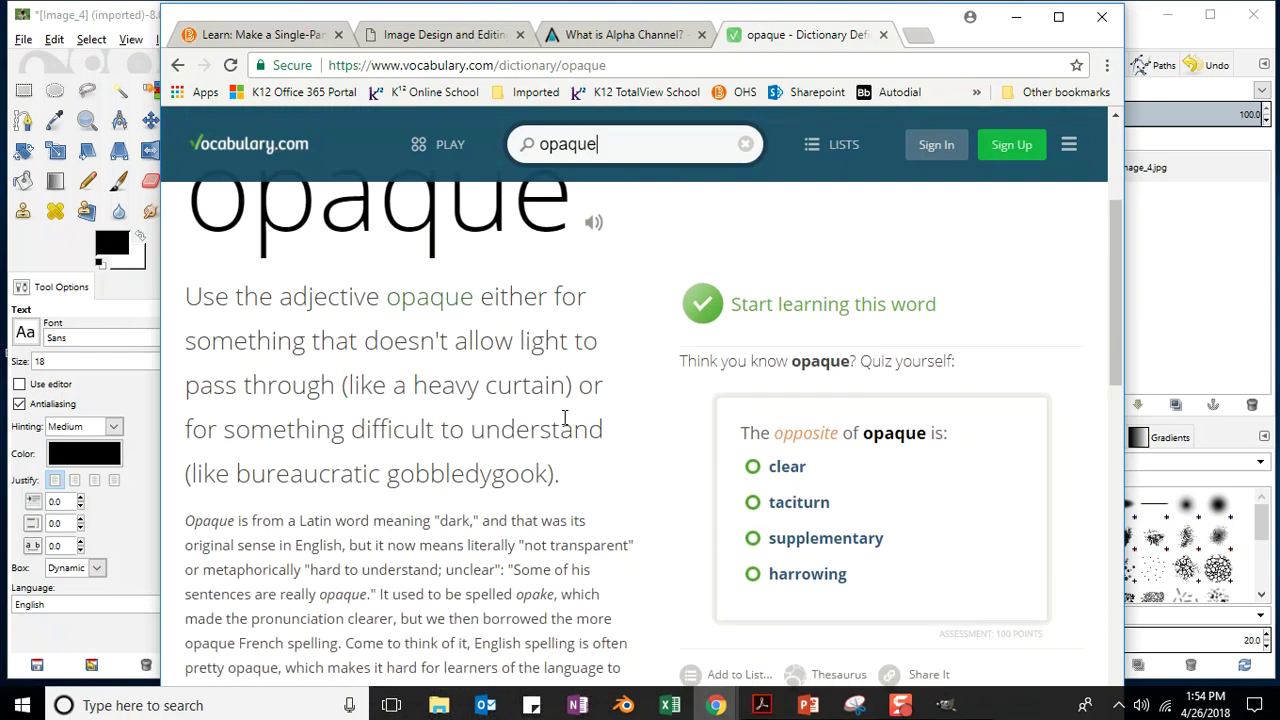
pyautogui.scroll(-2, 520, 438)
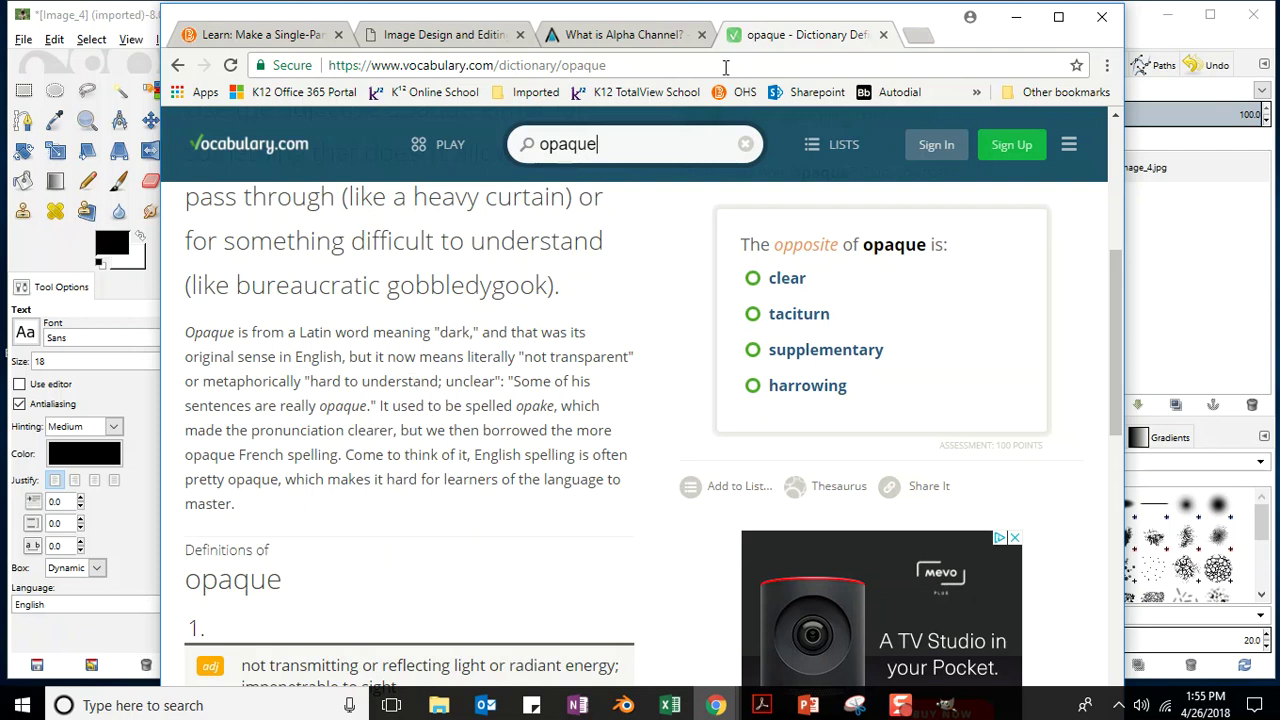
# - Reread Techopedia's explanation of Alpha Channel, and return to GIMP to check the Image_4.jpg layer's alpha channel options
pyautogui.click(603, 38)
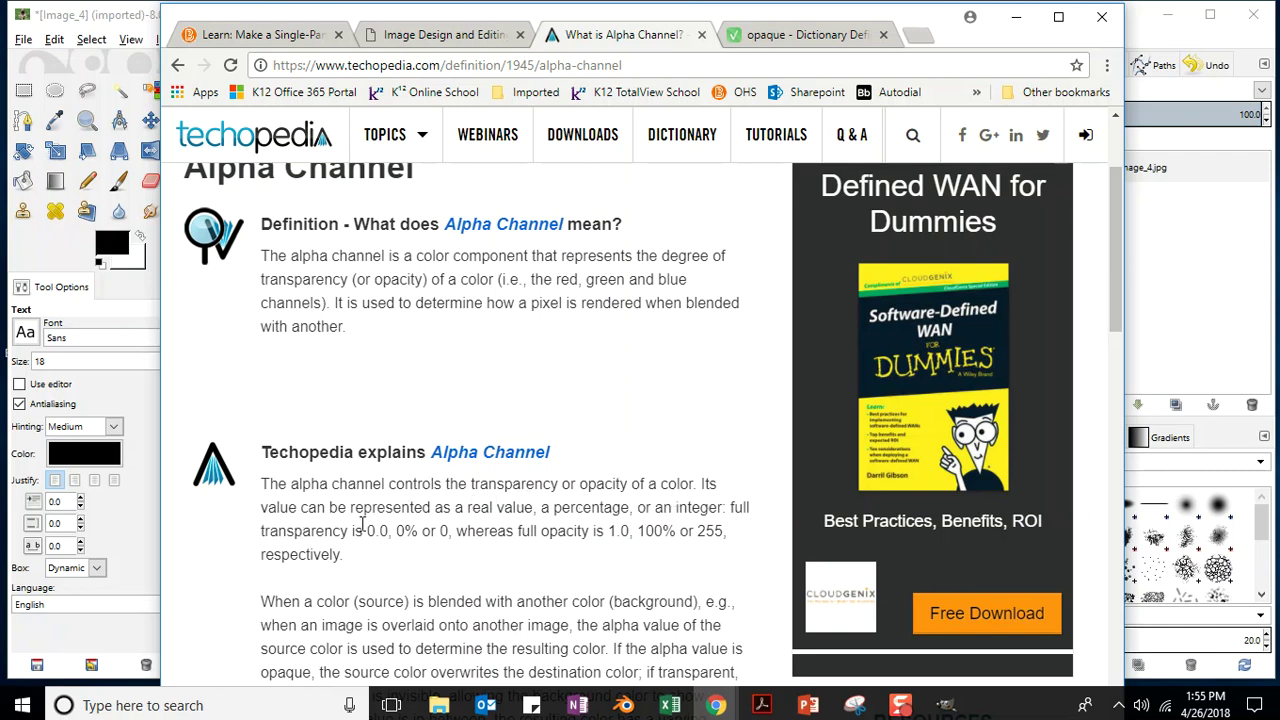
pyautogui.scroll(-1, 370, 525)
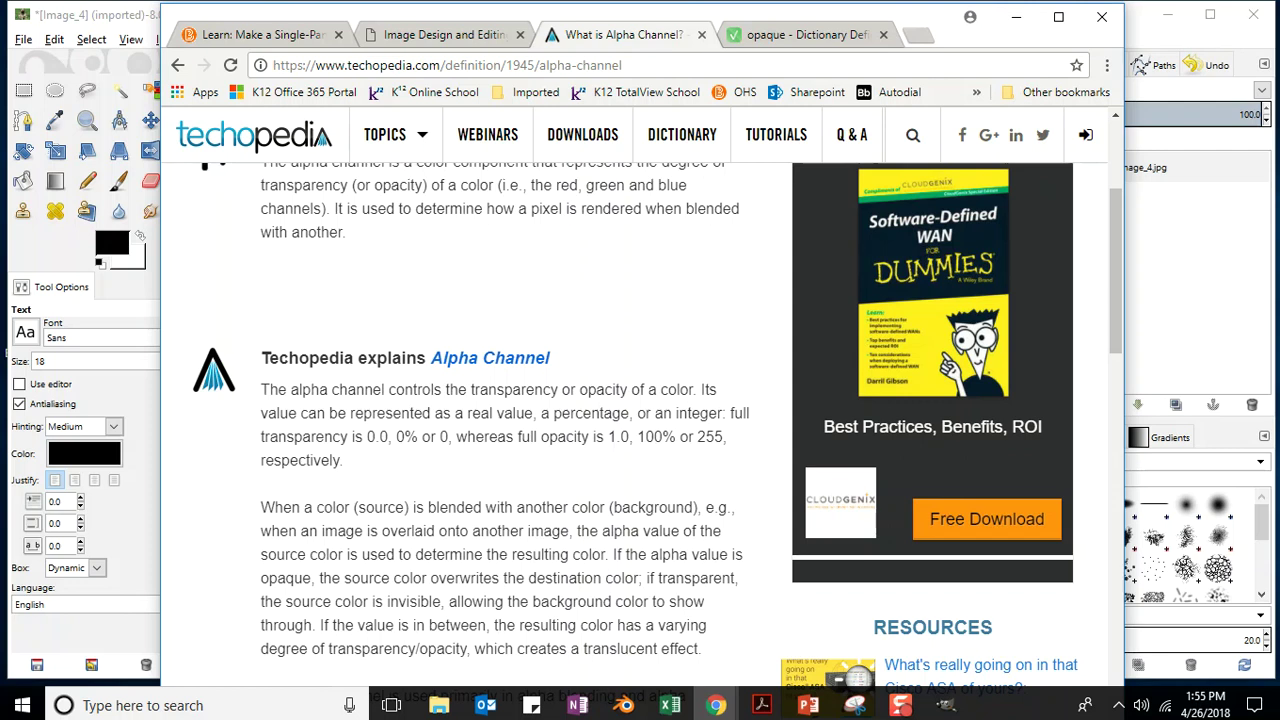
pyautogui.click(1016, 22)
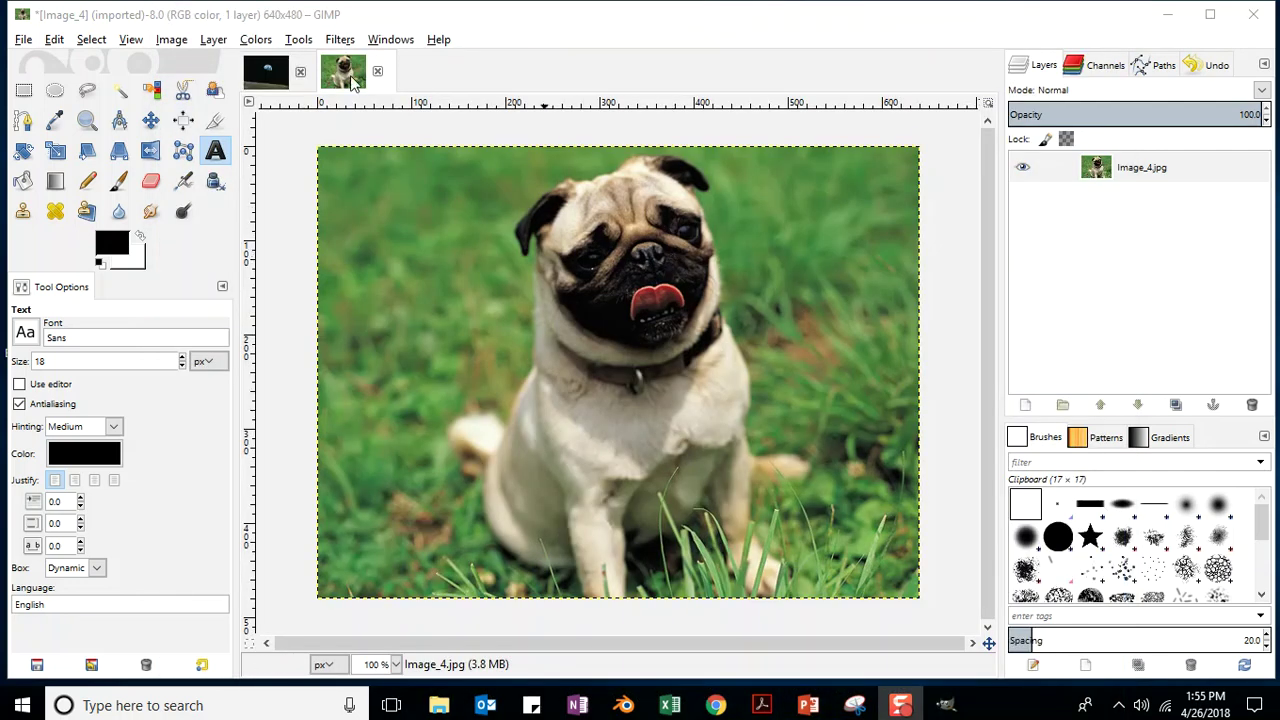
pyautogui.rightClick(1200, 167)
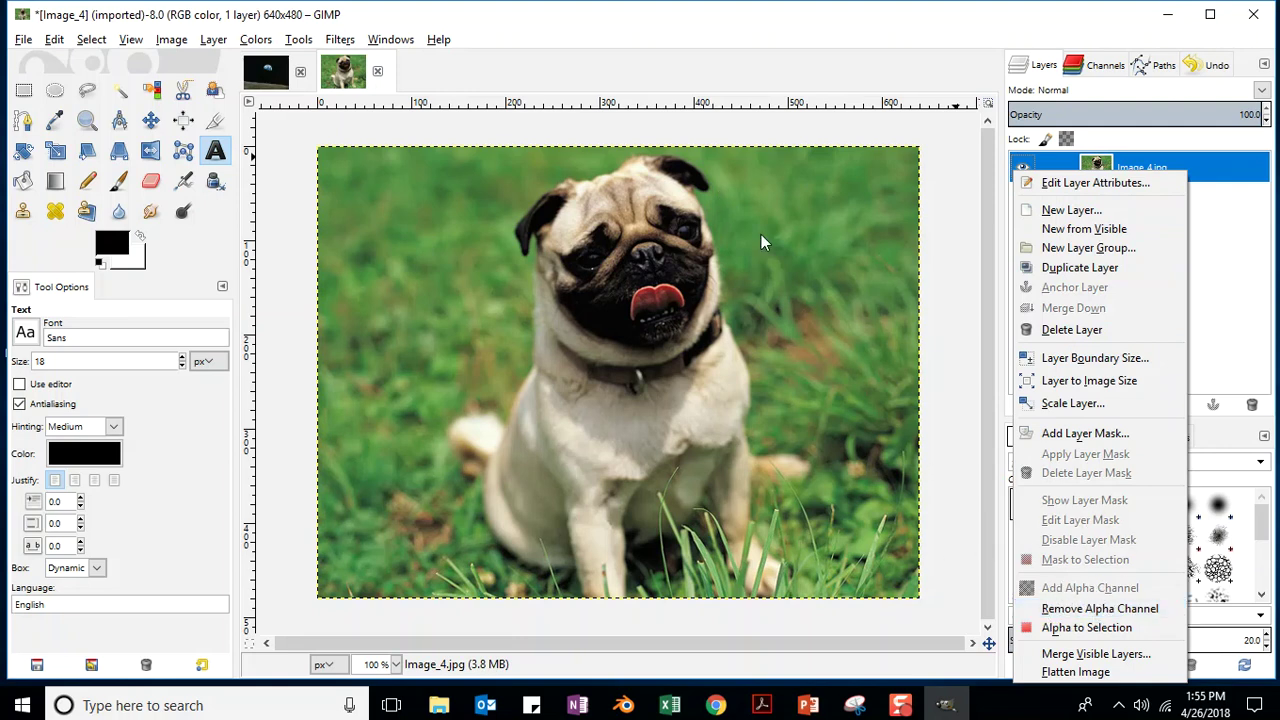
pyautogui.click(472, 27)
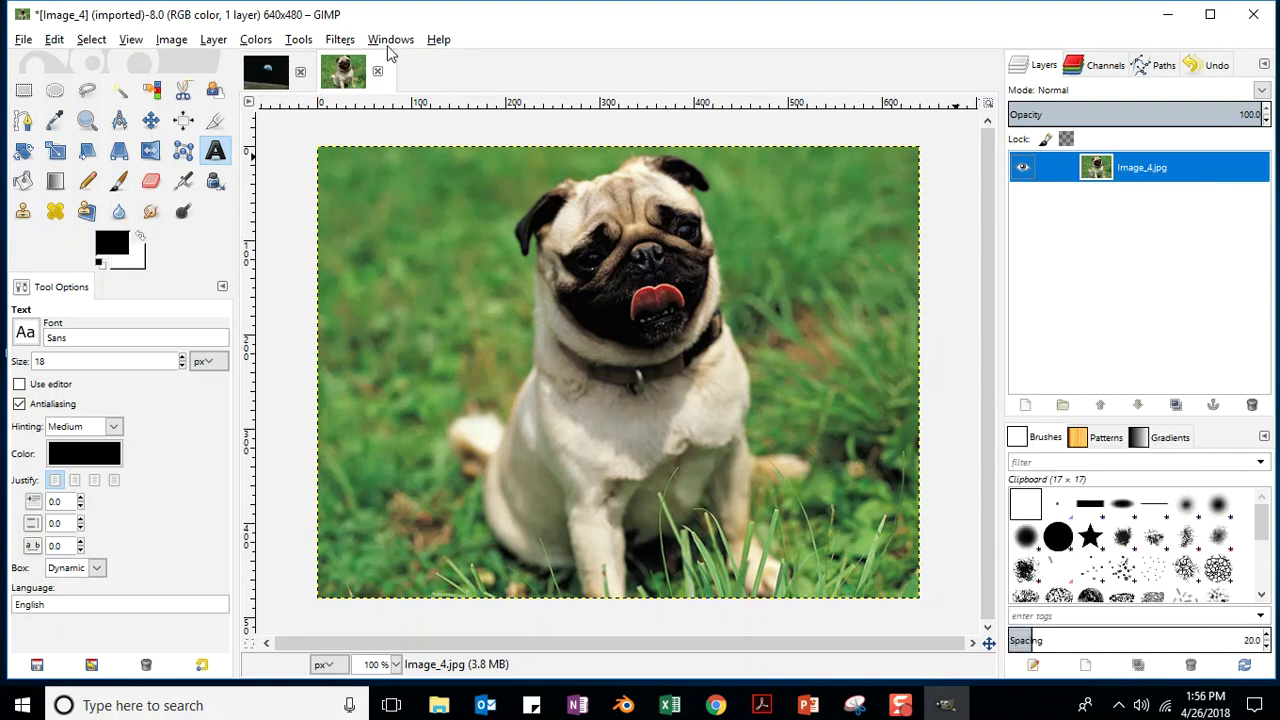
# - Use Free Select to outline and delete a roughly round area of grass right of the pug's head and a triangular area to its left
pyautogui.click(88, 91)
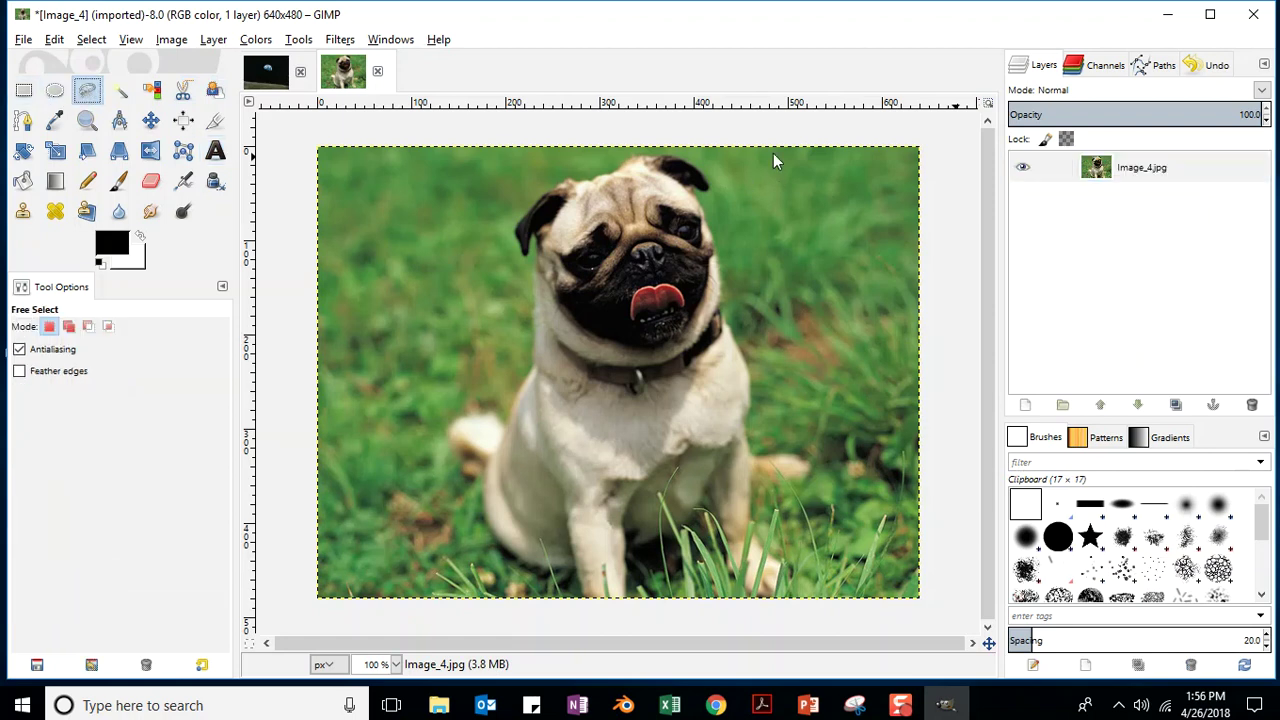
pyautogui.moveTo(870, 188)
pyautogui.mouseDown()
pyautogui.moveTo(765, 232)
pyautogui.moveTo(868, 310)
pyautogui.moveTo(911, 228)
pyautogui.moveTo(883, 196)
pyautogui.mouseUp()
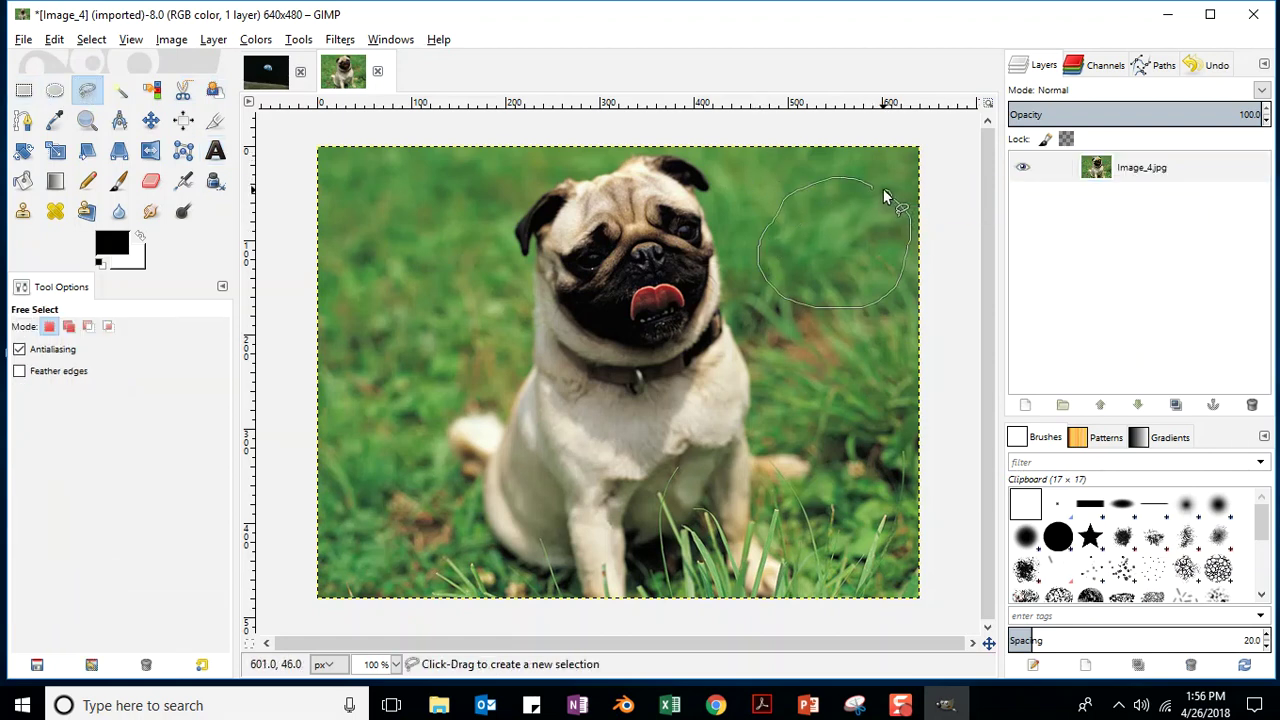
pyautogui.click(870, 192)
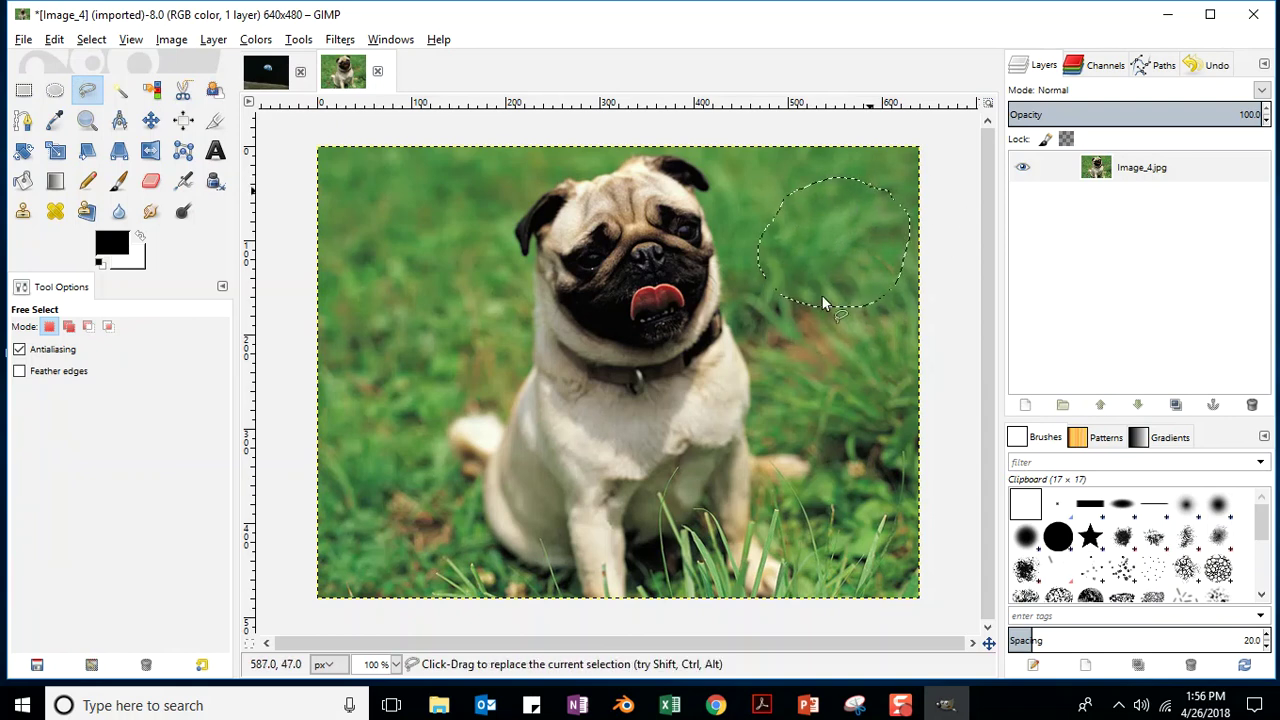
pyautogui.press('Delete')
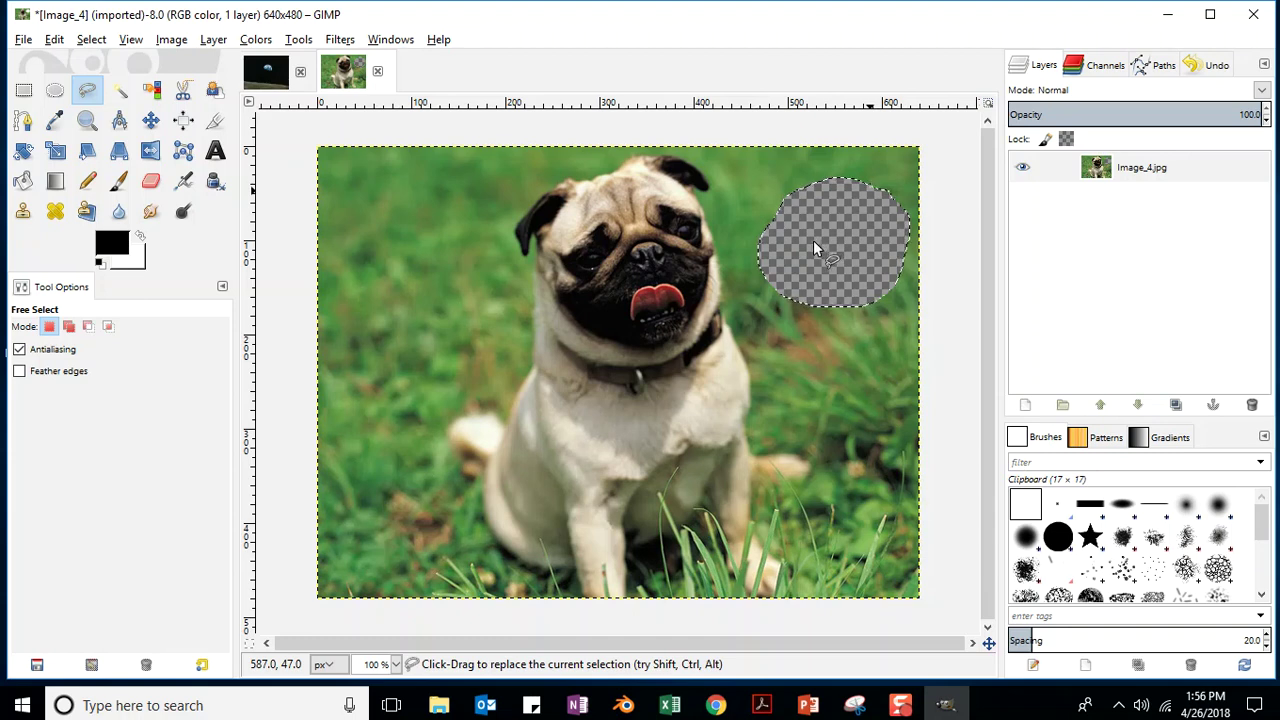
pyautogui.moveTo(415, 184)
pyautogui.mouseDown()
pyautogui.moveTo(374, 206)
pyautogui.moveTo(362, 266)
pyautogui.moveTo(423, 203)
pyautogui.moveTo(418, 184)
pyautogui.mouseUp()
pyautogui.press('Return')
pyautogui.press('Delete')
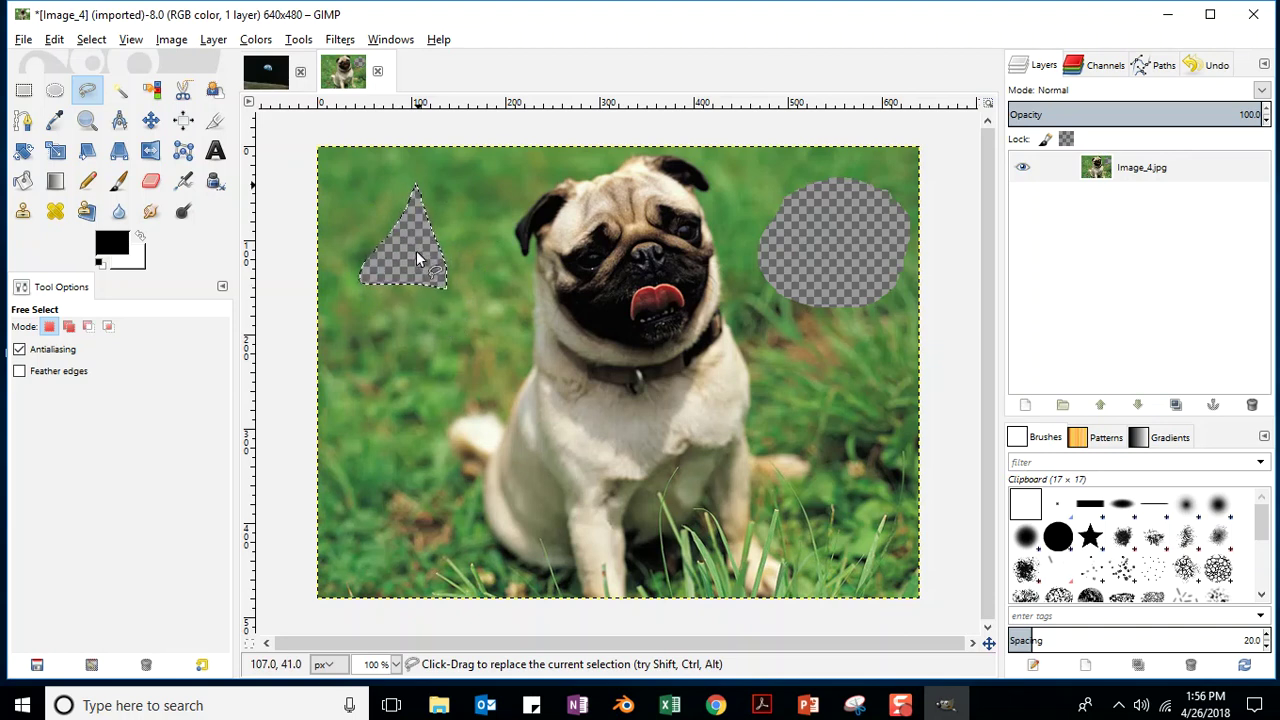
# - Remove the alpha channel from the Image_4.jpg layer, and swap the foreground and background colors once and back again
pyautogui.rightClick(1143, 168)
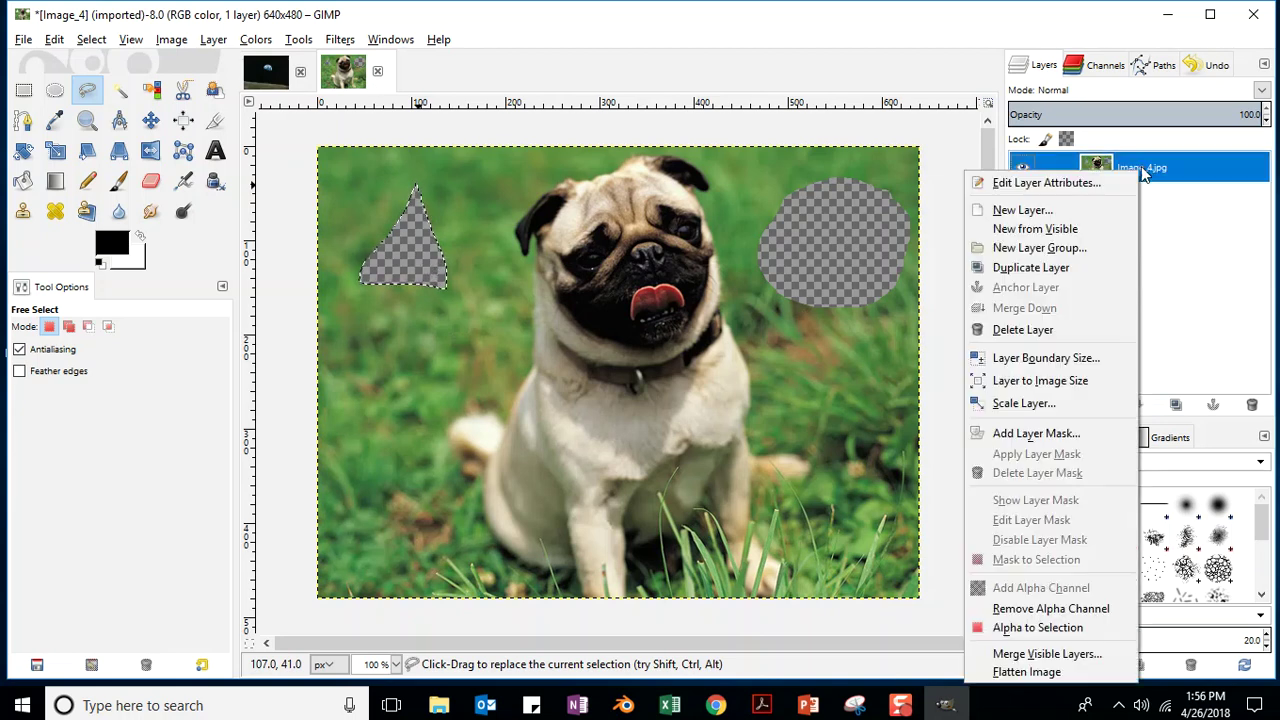
pyautogui.click(1045, 608)
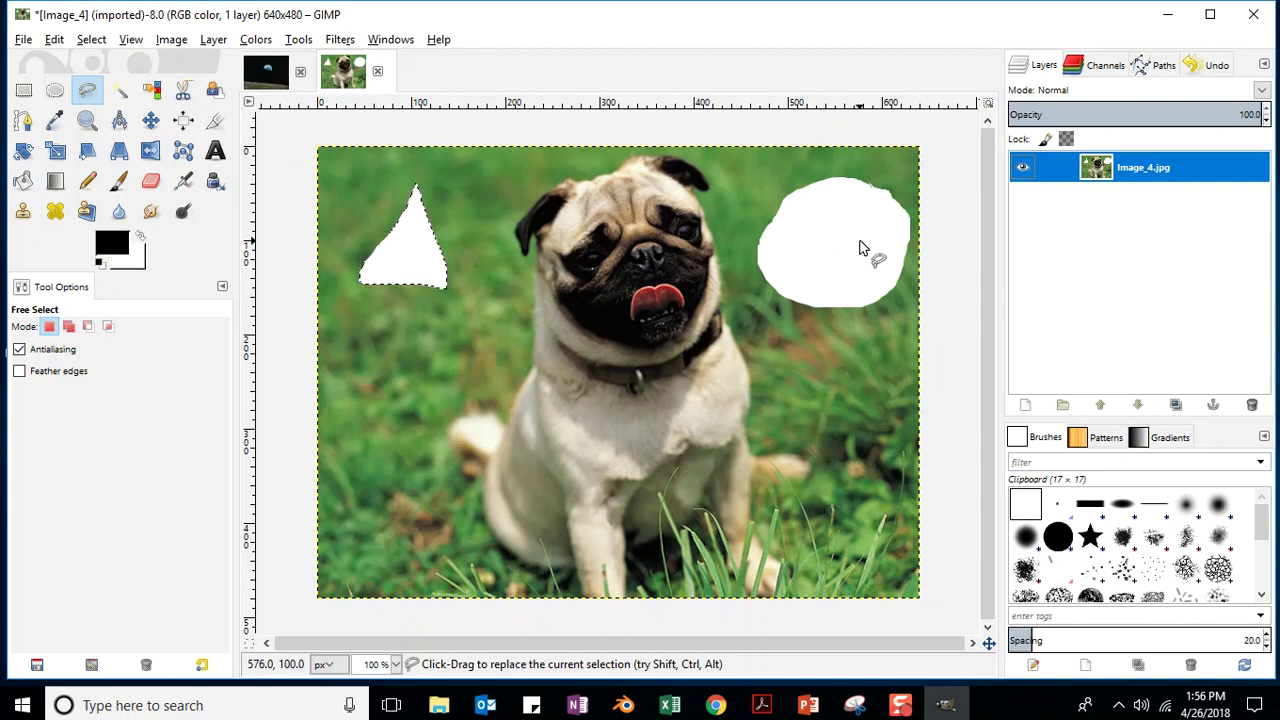
pyautogui.click(140, 240)
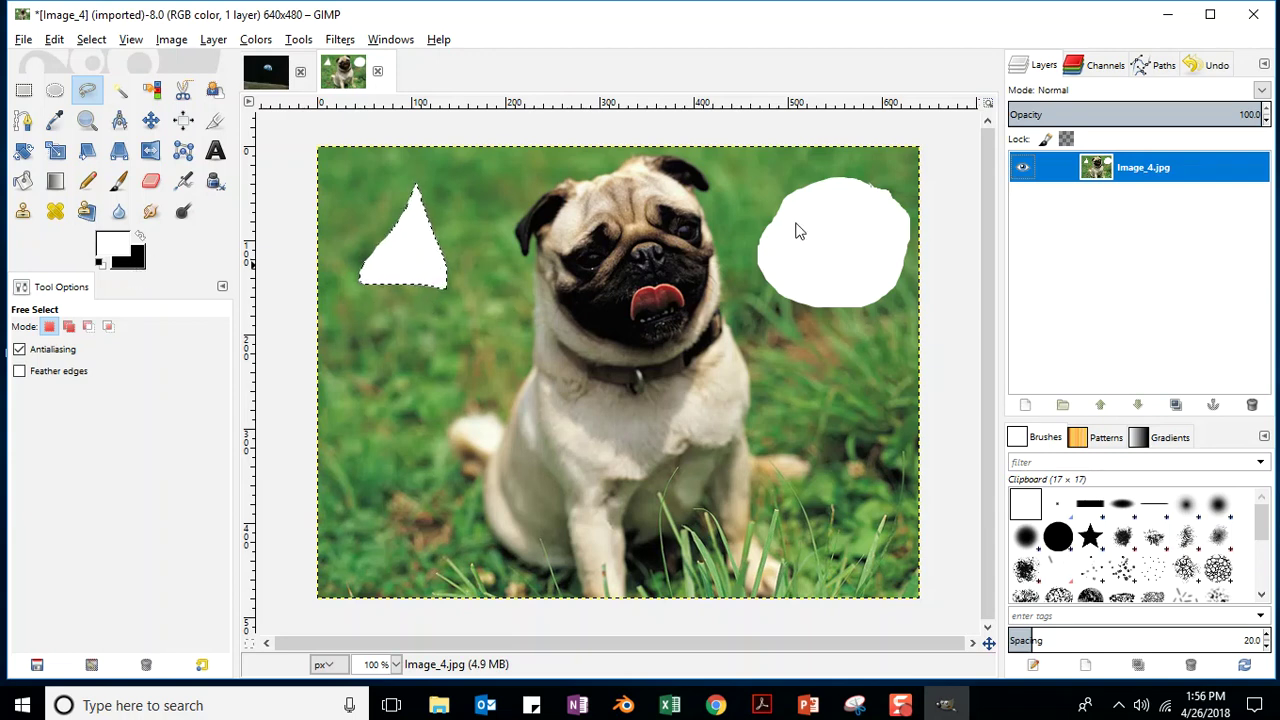
pyautogui.click(140, 238)
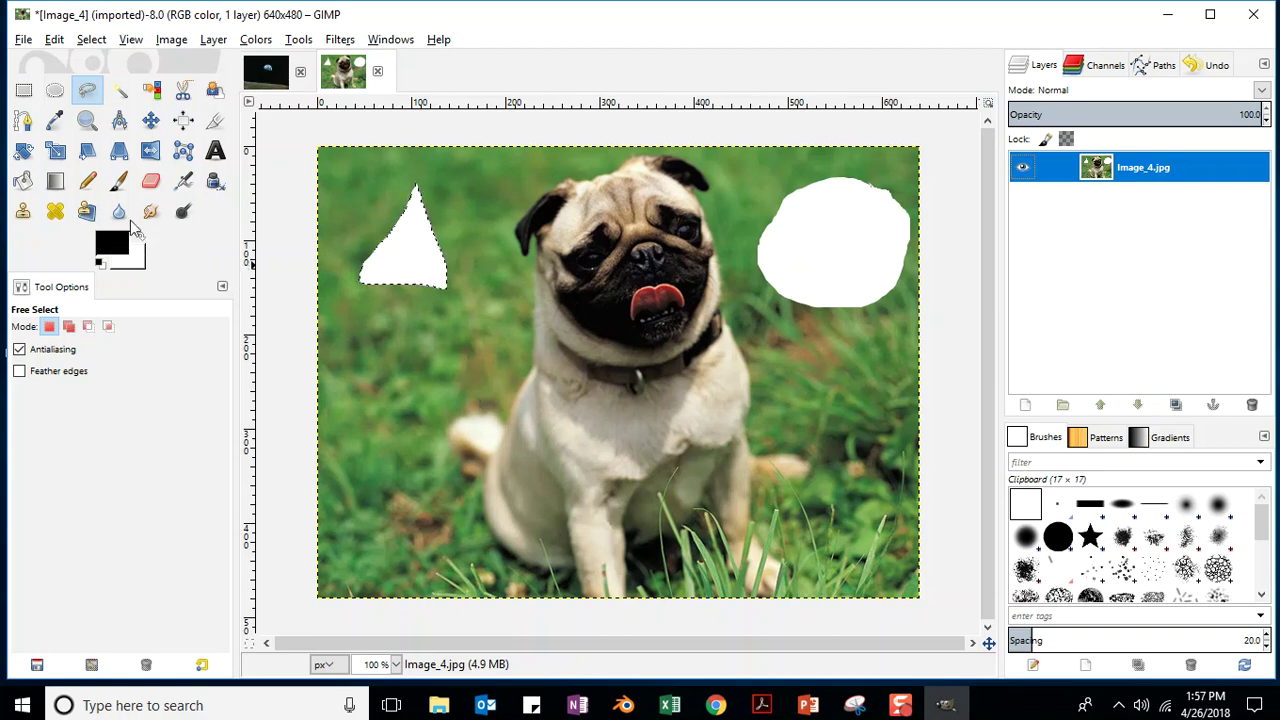
# - Make black the background color and delete three small freehand areas: one left of the pug's body, a triangle to its right, one near its left-hand ear
pyautogui.press('x')
pyautogui.moveTo(443, 351)
pyautogui.mouseDown()
pyautogui.moveTo(385, 390)
pyautogui.moveTo(432, 352)
pyautogui.mouseUp()
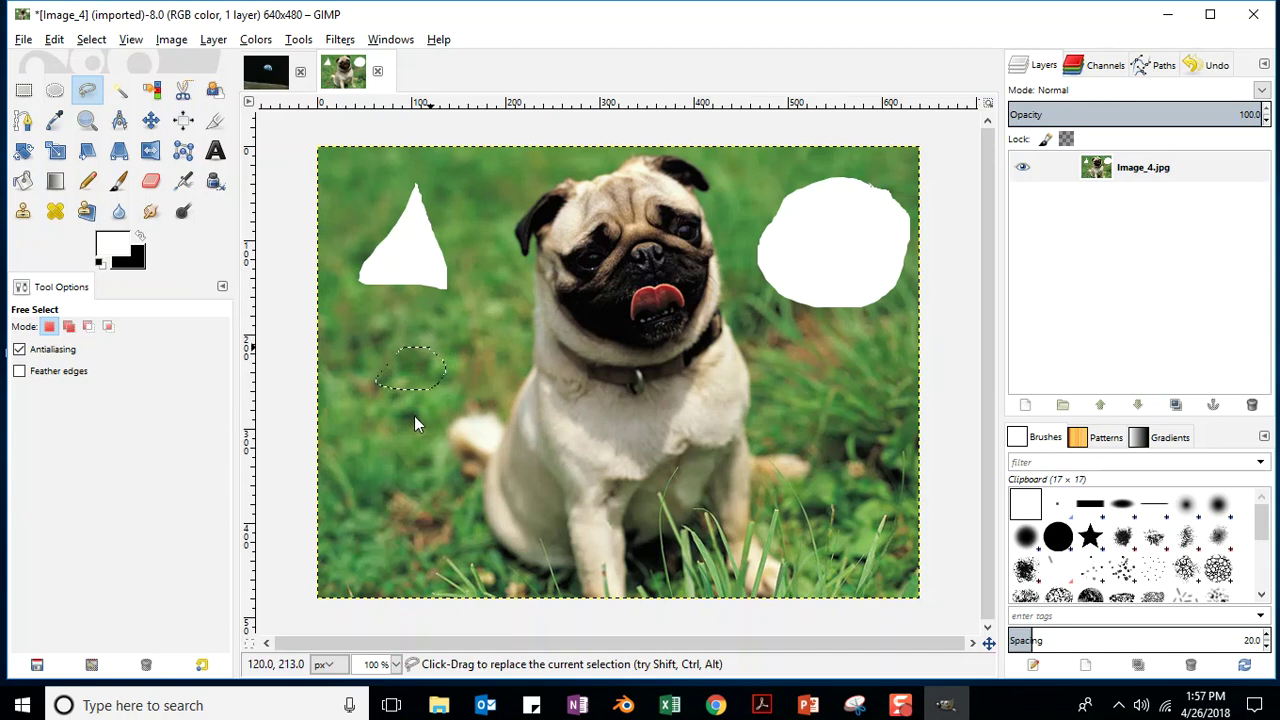
pyautogui.press('Delete')
pyautogui.moveTo(832, 361)
pyautogui.mouseDown()
pyautogui.moveTo(790, 421)
pyautogui.moveTo(856, 437)
pyautogui.mouseUp()
pyautogui.moveTo(836, 368); pyautogui.dragTo(834, 364)
pyautogui.press('Delete')
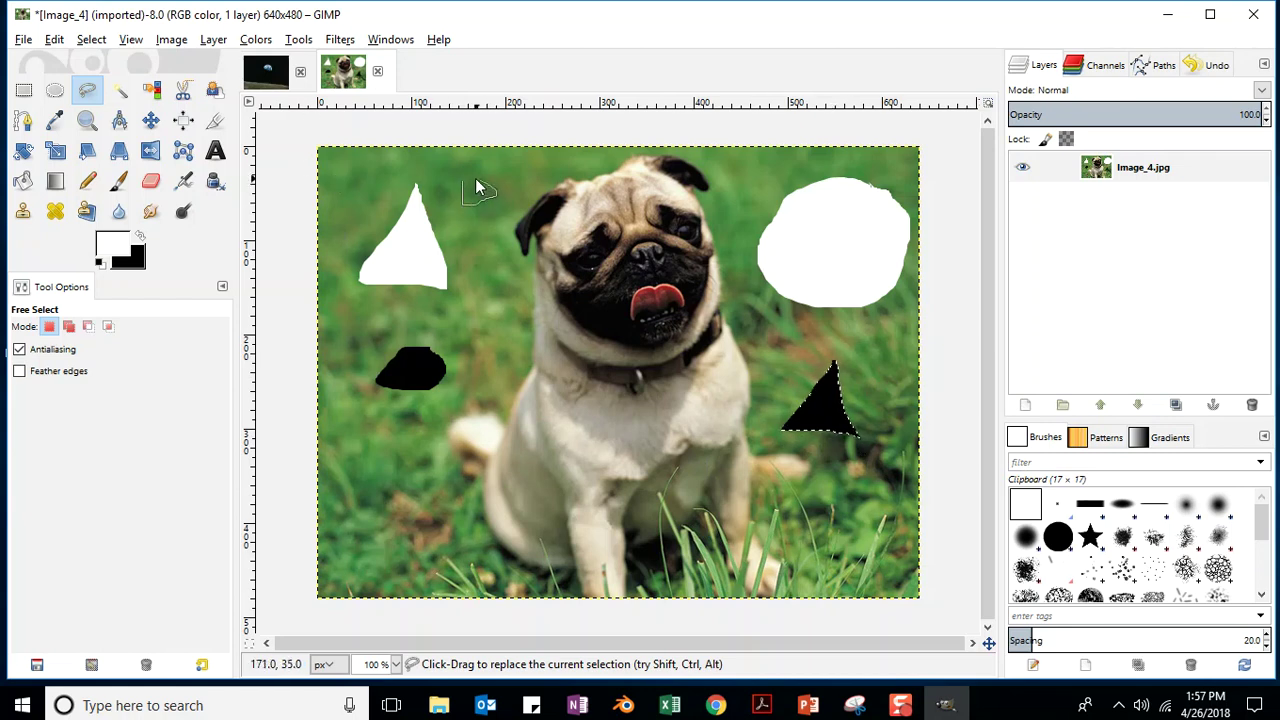
pyautogui.moveTo(464, 179); pyautogui.dragTo(463, 180)
pyautogui.press('Delete')
# - Set the background color to red and clear a rectangular selection of about 369 by 133 px across the pug's lower body
pyautogui.click(137, 258)
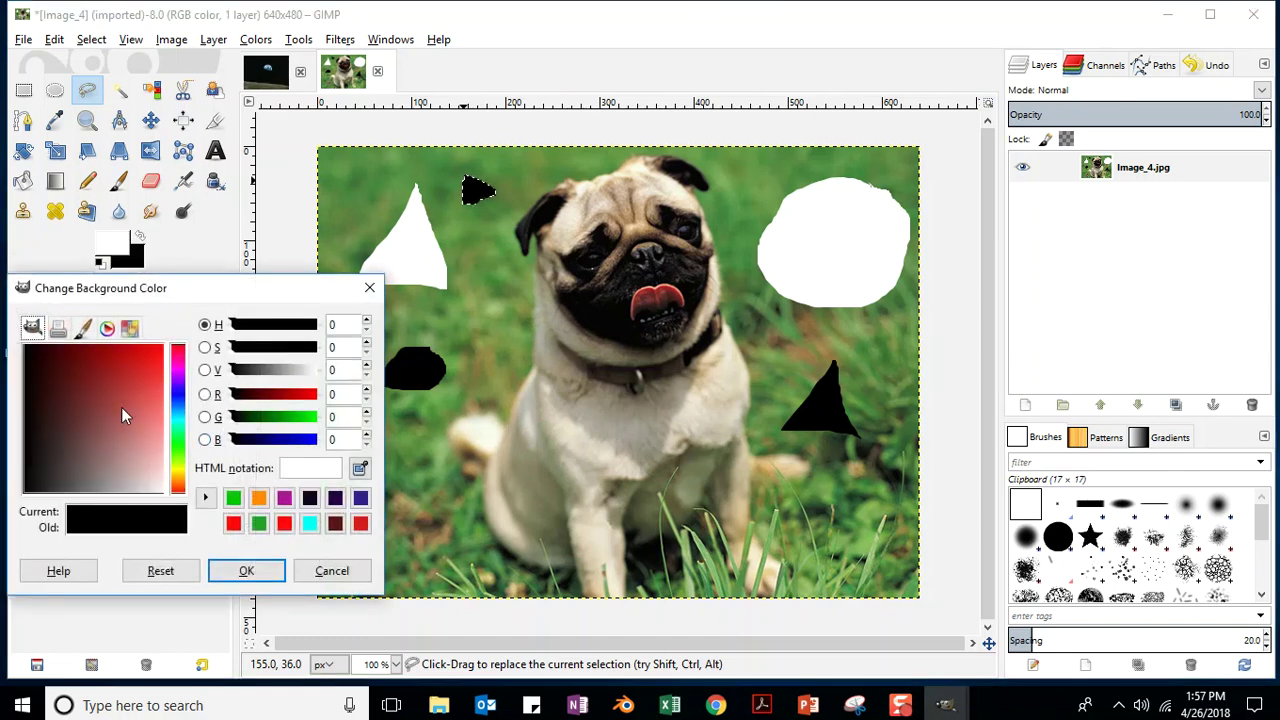
pyautogui.click(145, 362)
pyautogui.click(246, 571)
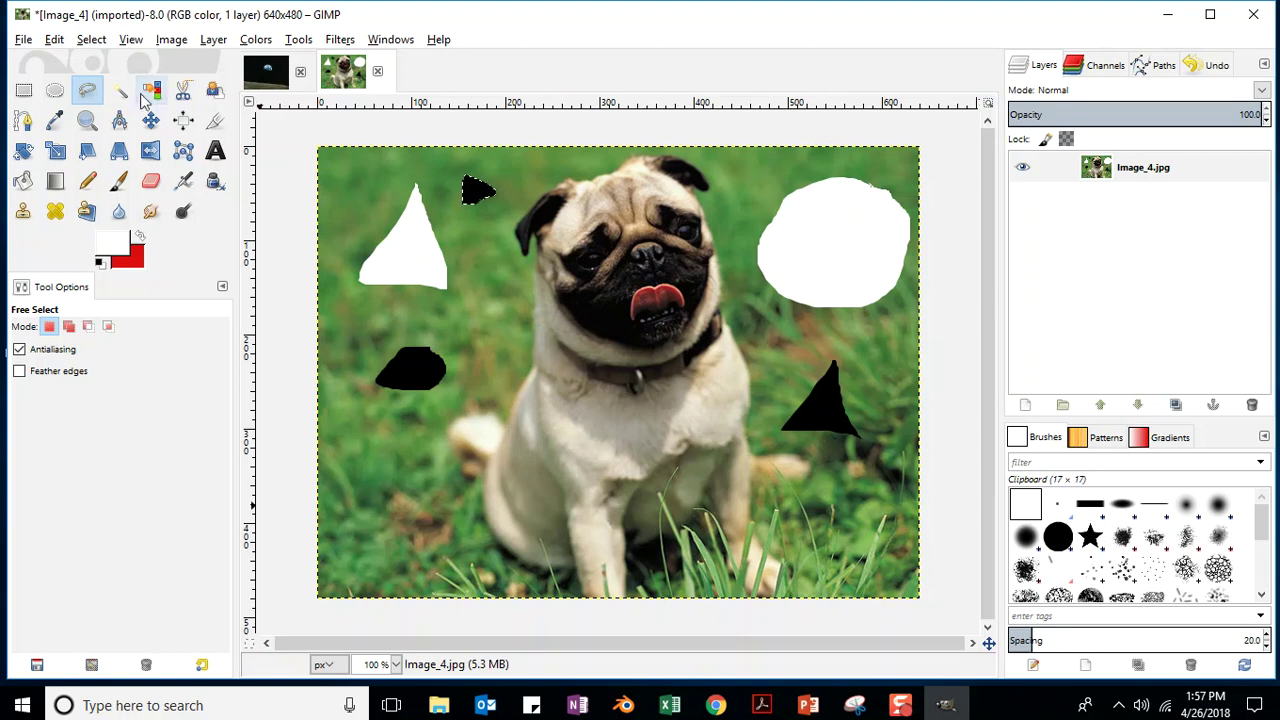
pyautogui.click(24, 90)
pyautogui.moveTo(386, 414); pyautogui.dragTo(733, 539)
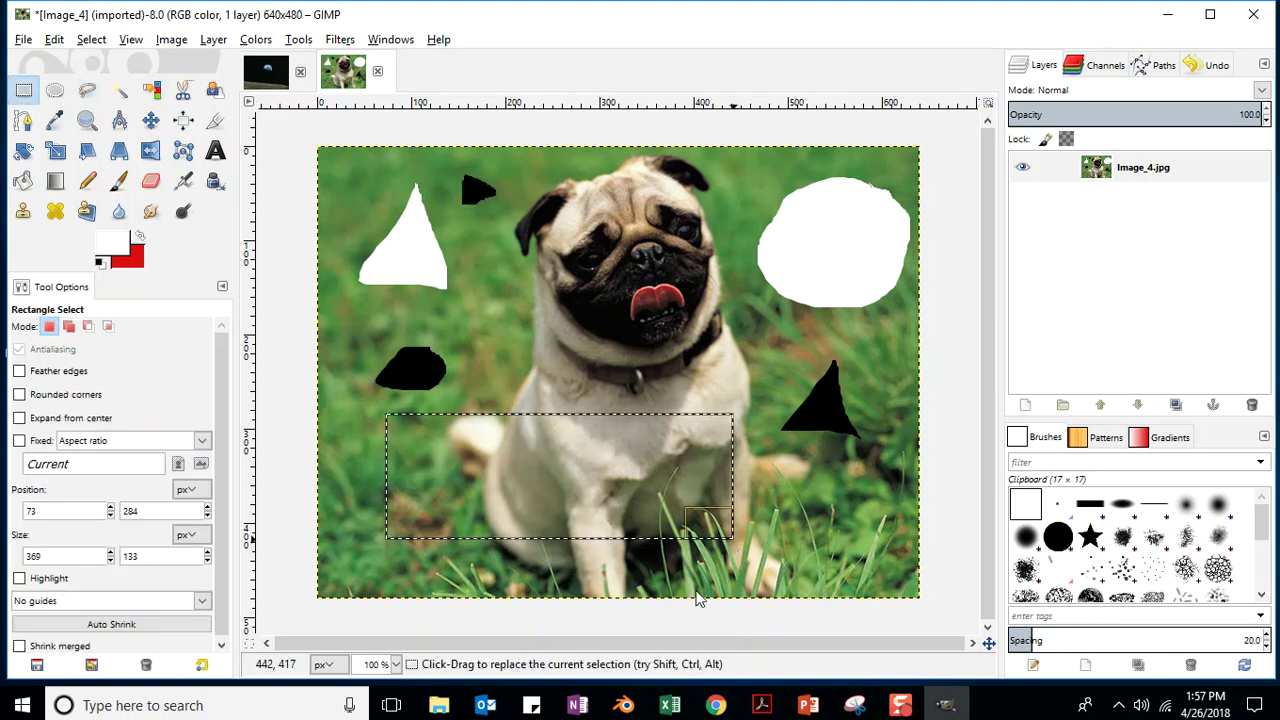
pyautogui.press('Delete')
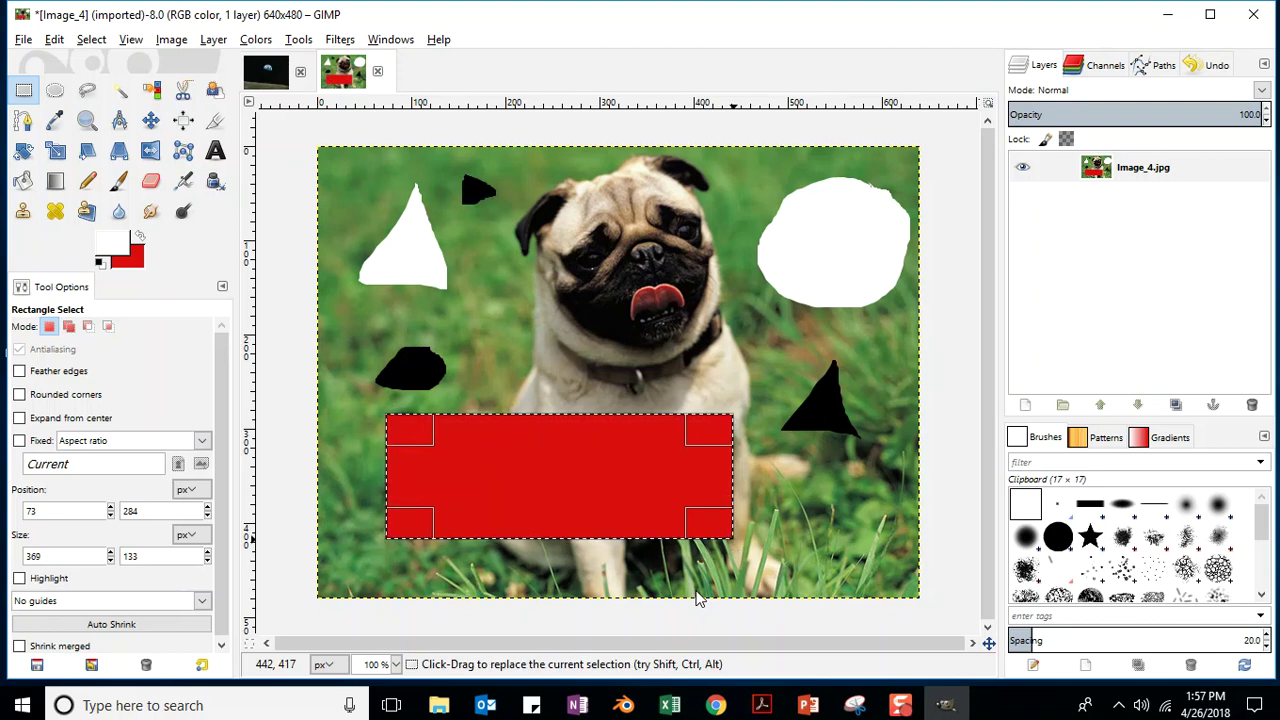
# - Select a rectangle of about 562 by 434 px inside the photo, invert the selection, and fill the outer border with red
pyautogui.moveTo(355, 168); pyautogui.dragTo(884, 577)
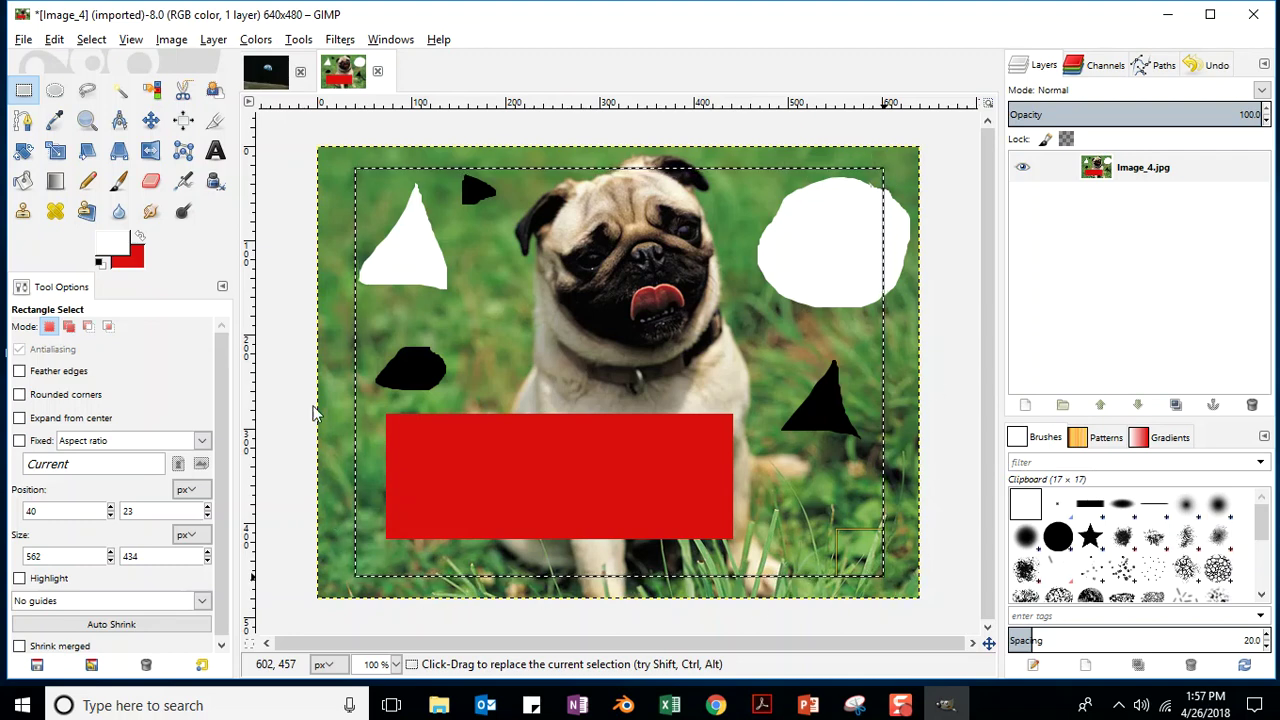
pyautogui.click(91, 40)
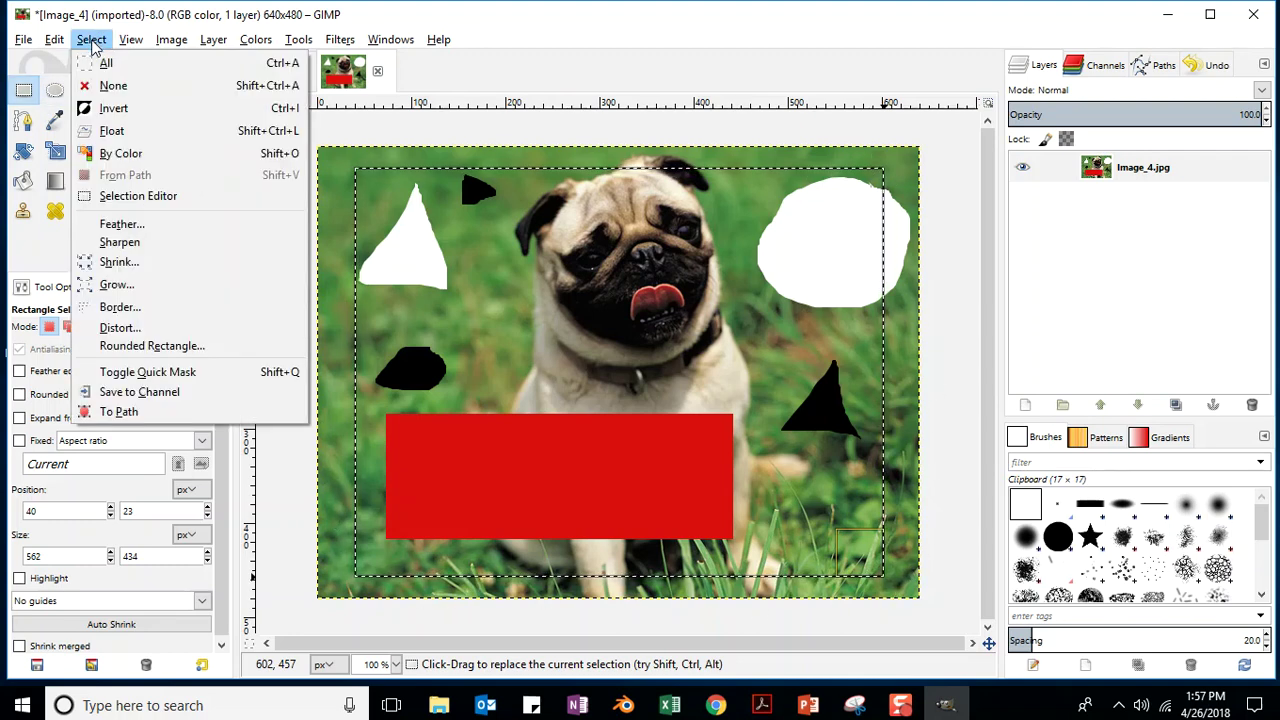
pyautogui.click(116, 113)
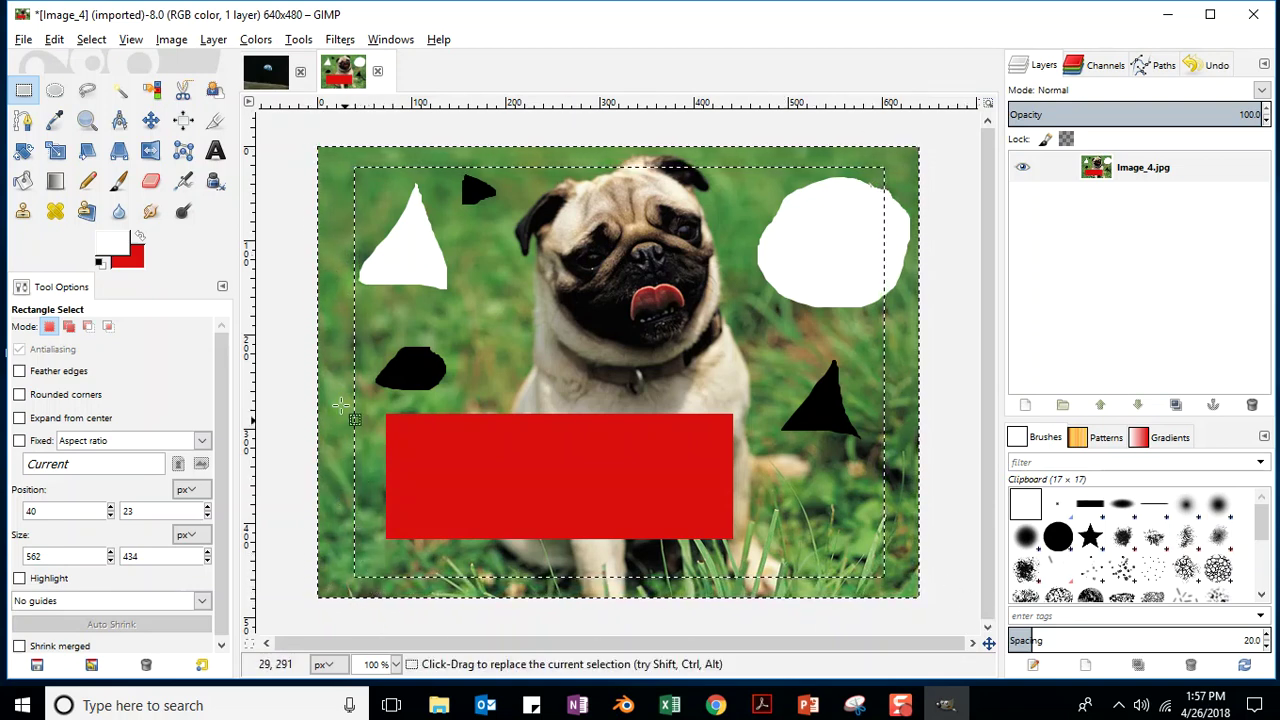
pyautogui.hotkey('ctrl', ',')
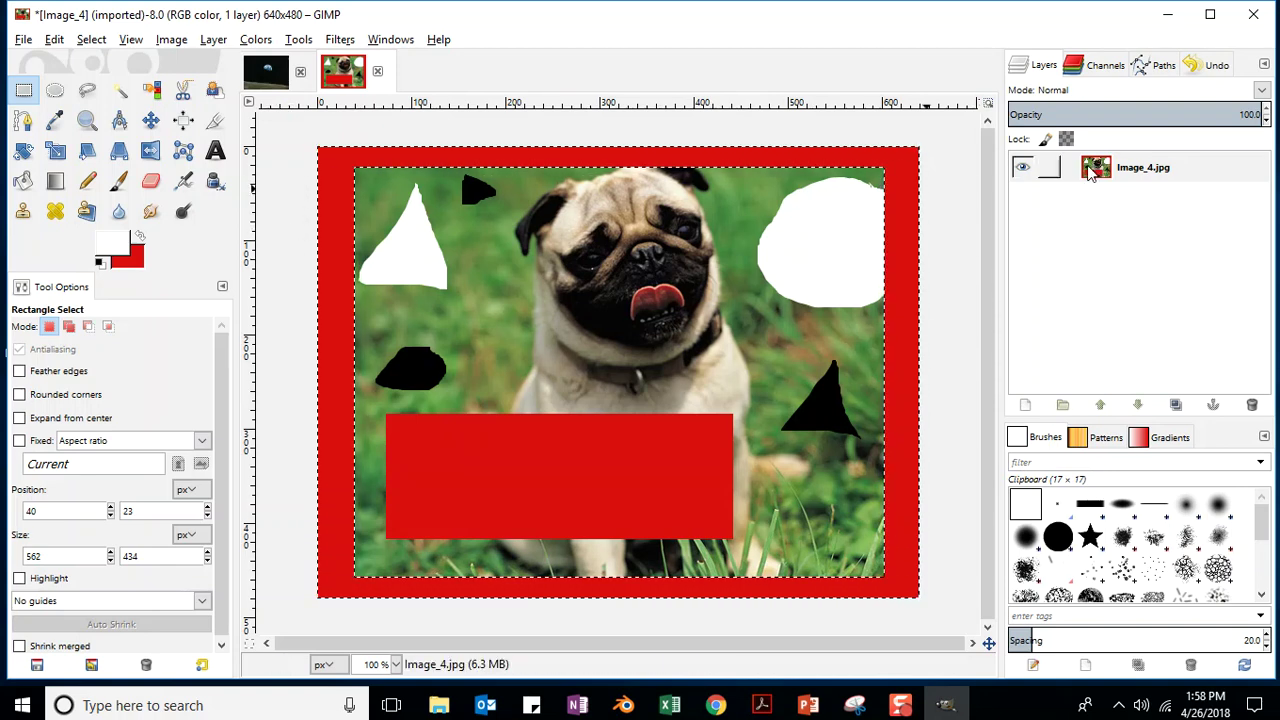
# - Add an alpha channel to the Image_4.jpg layer and delete the outer border outside a rectangle of about 596 by 456 px
pyautogui.rightClick(1197, 170)
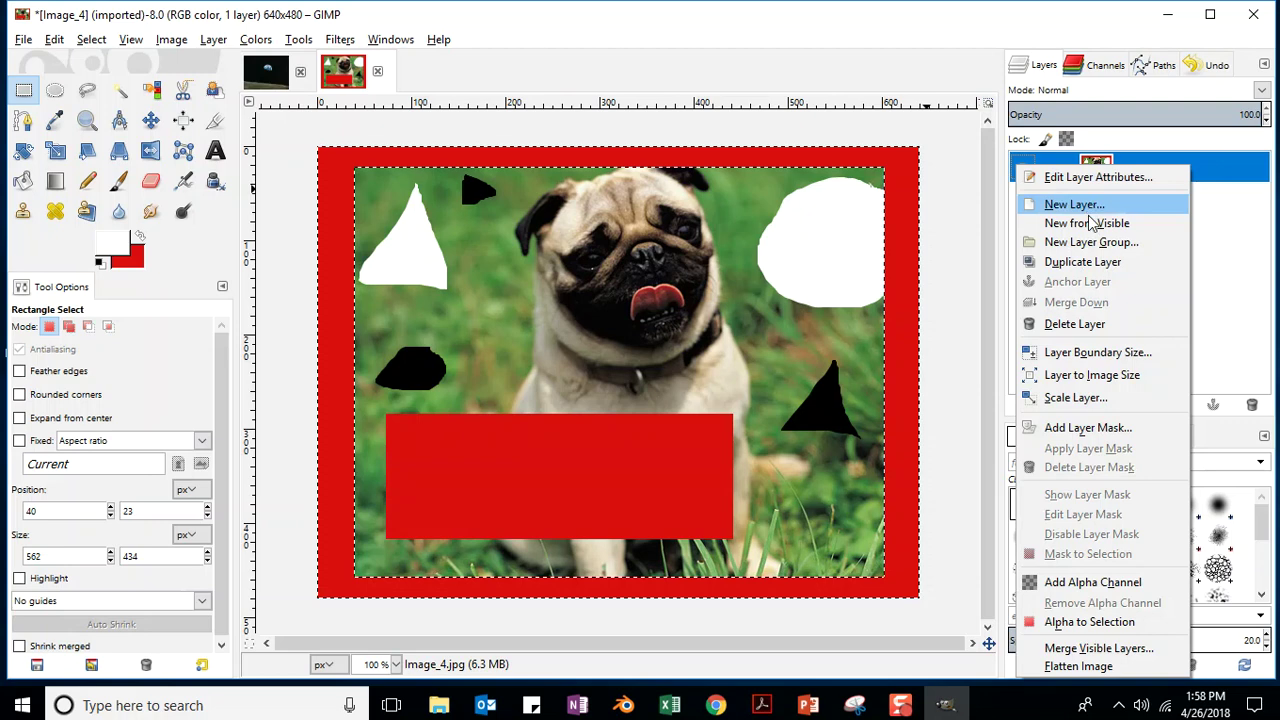
pyautogui.click(1080, 584)
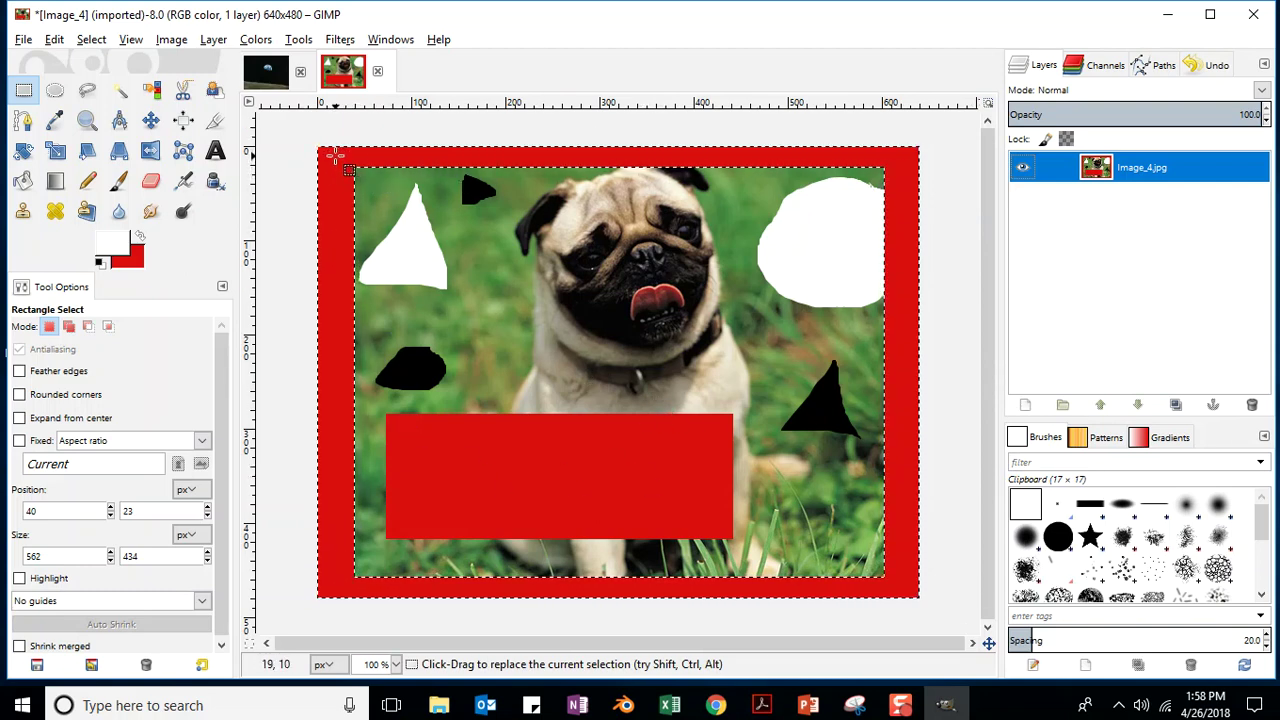
pyautogui.moveTo(339, 157); pyautogui.dragTo(898, 588)
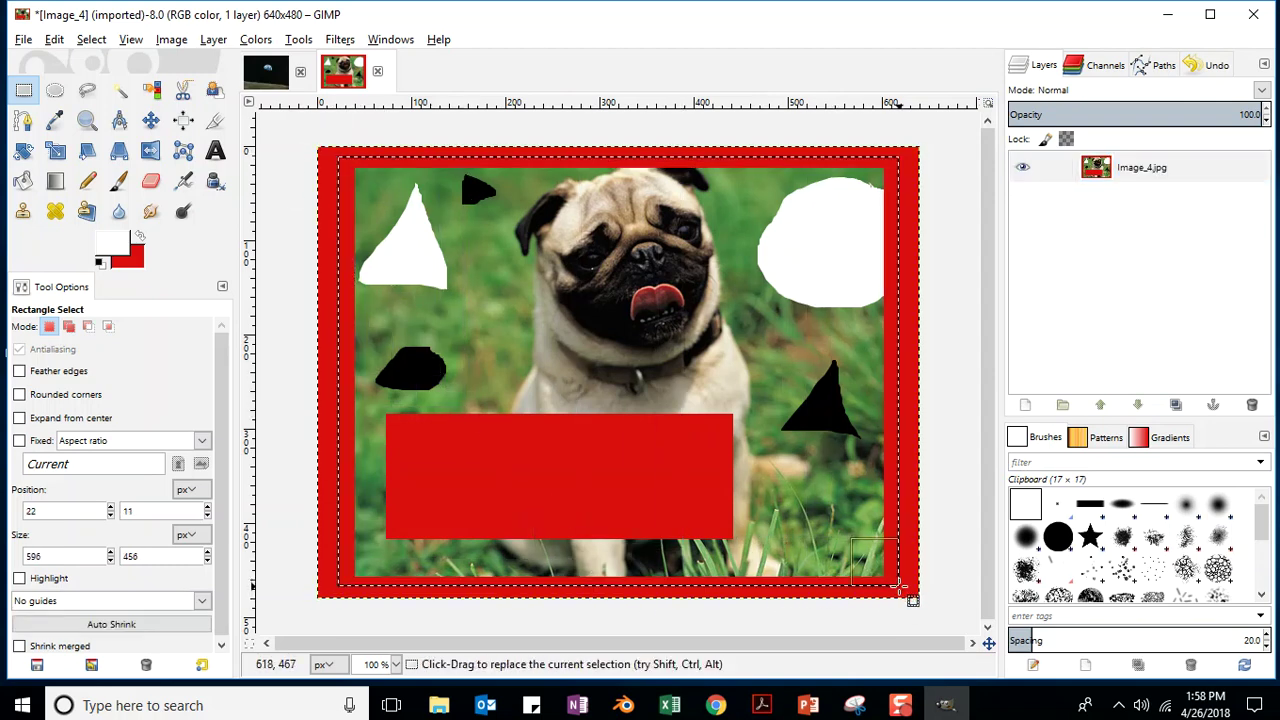
pyautogui.click(56, 42)
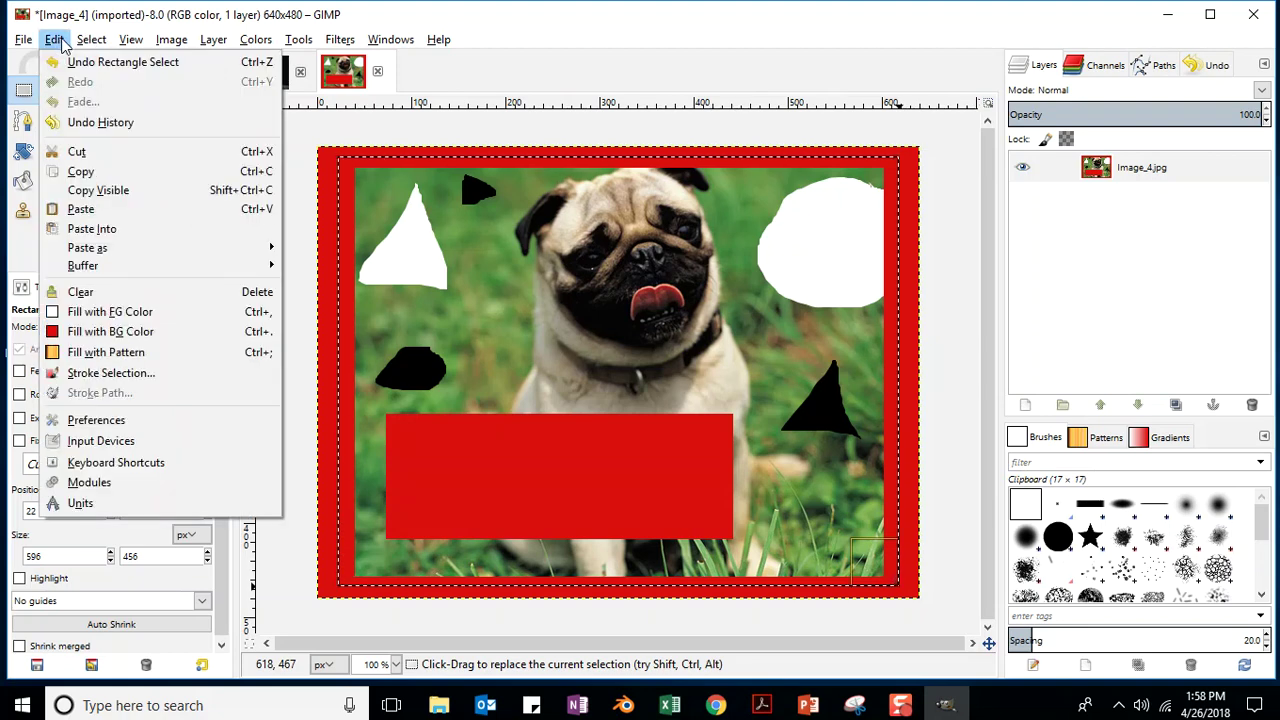
pyautogui.click(90, 38)
pyautogui.click(91, 39)
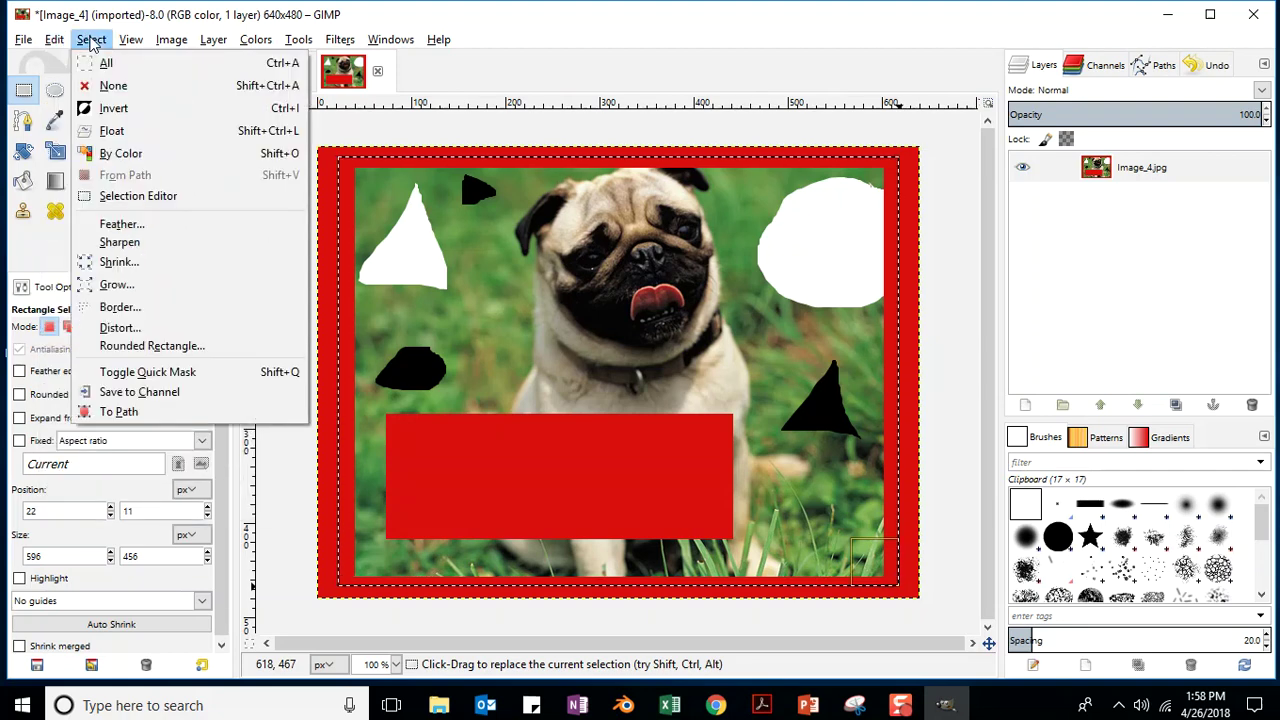
pyautogui.click(112, 108)
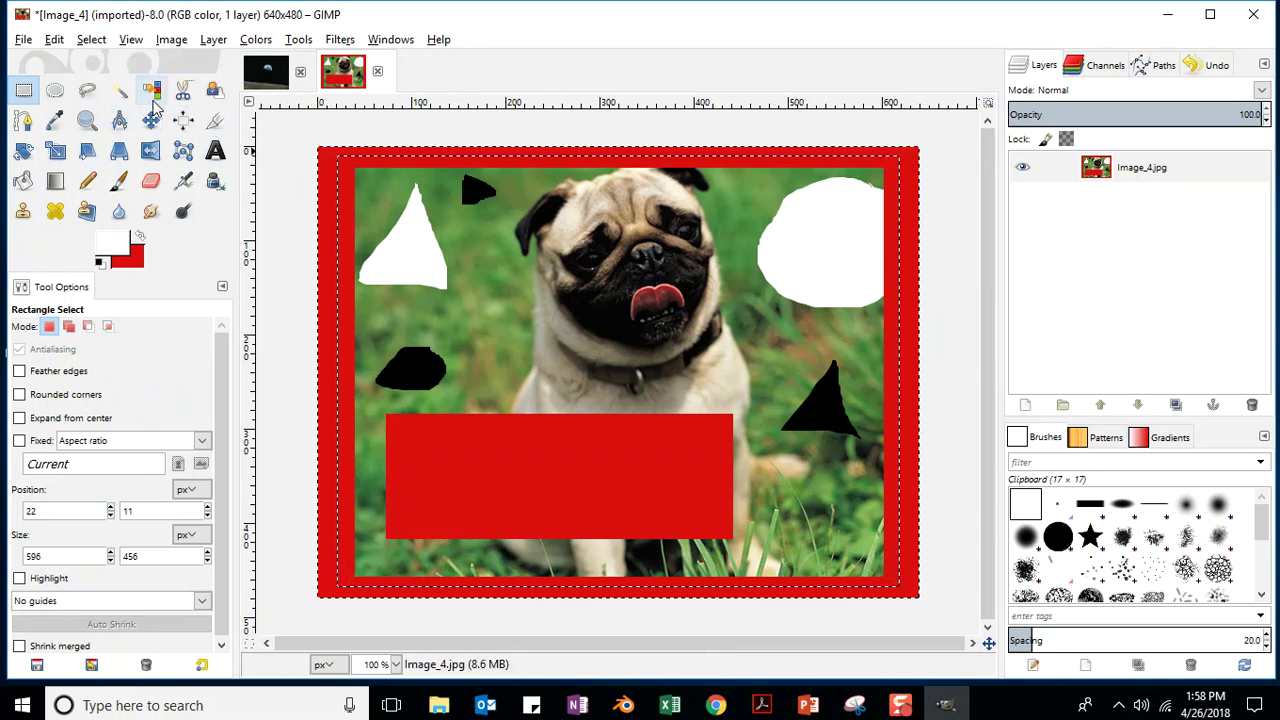
pyautogui.press('Delete')
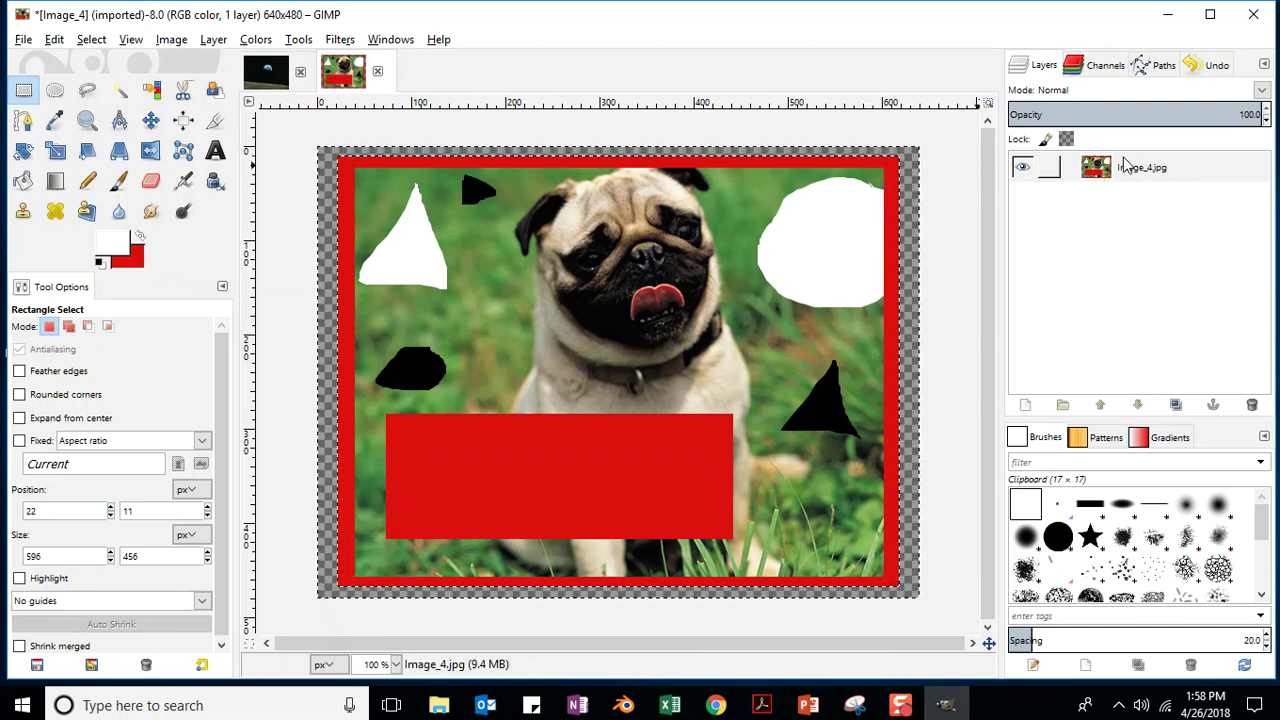
pyautogui.click(22, 41)
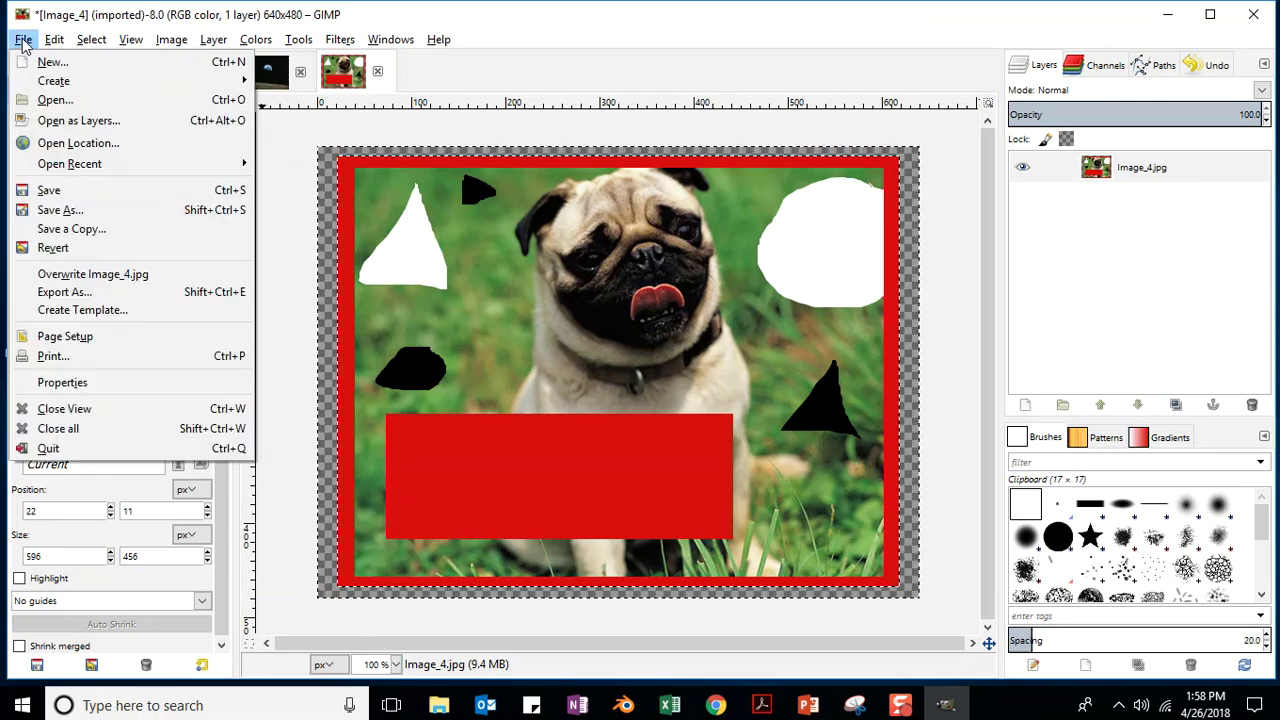
pyautogui.click(52, 100)
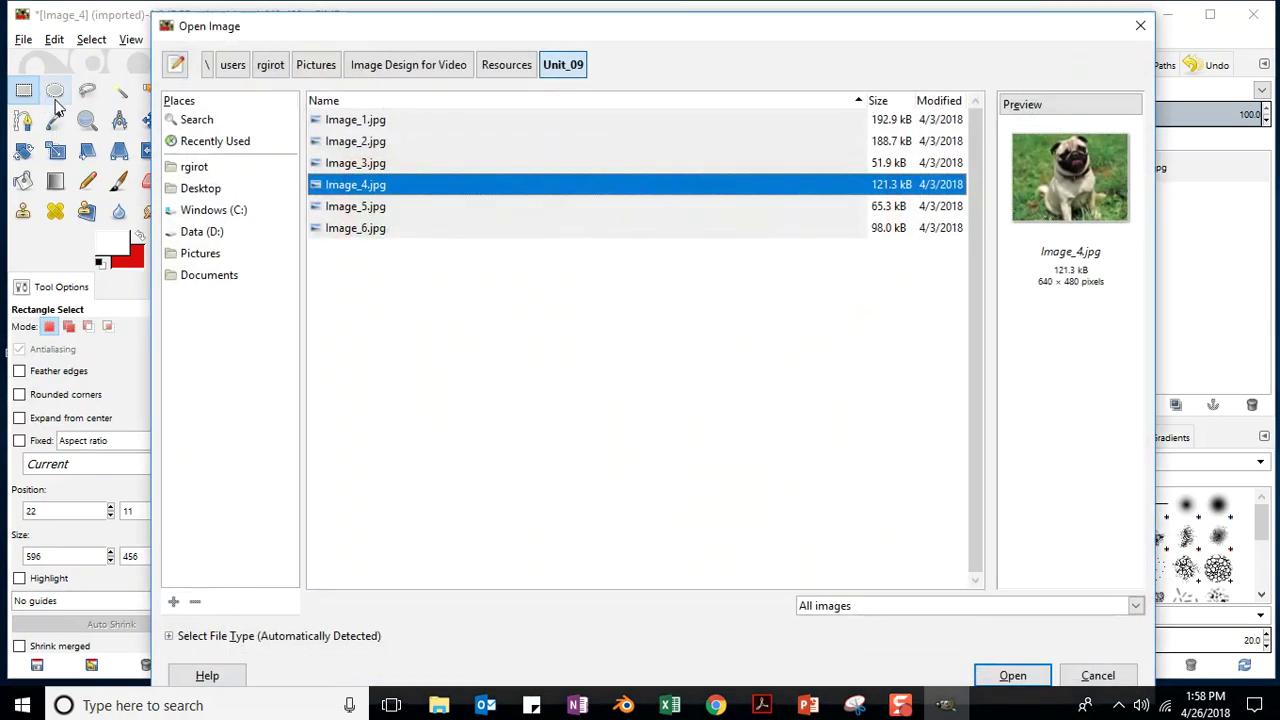
pyautogui.click(347, 146)
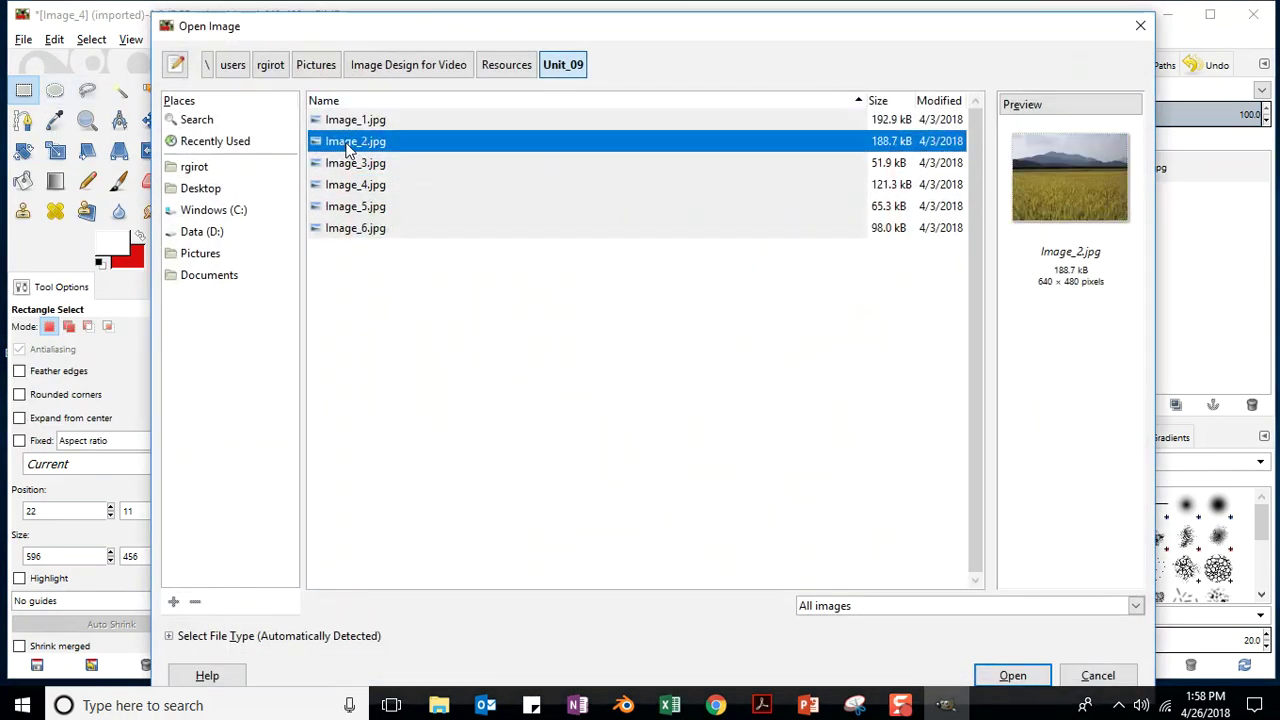
pyautogui.click(347, 166)
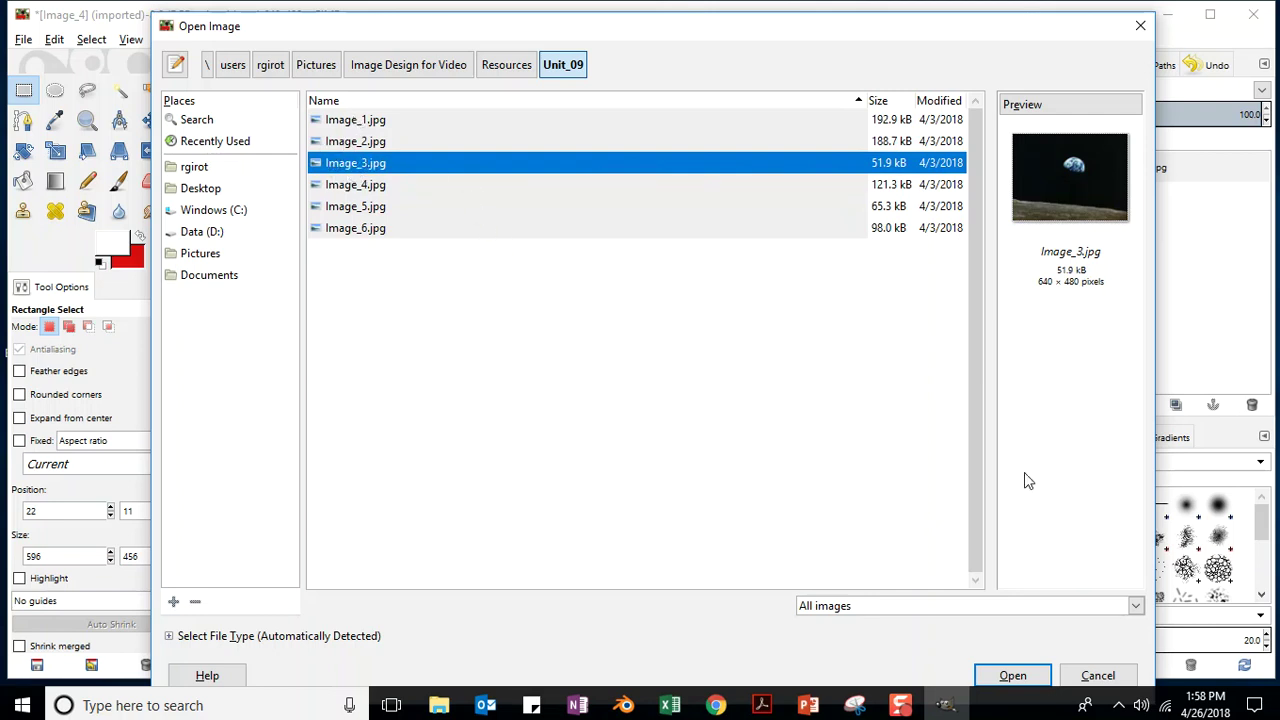
pyautogui.click(1010, 675)
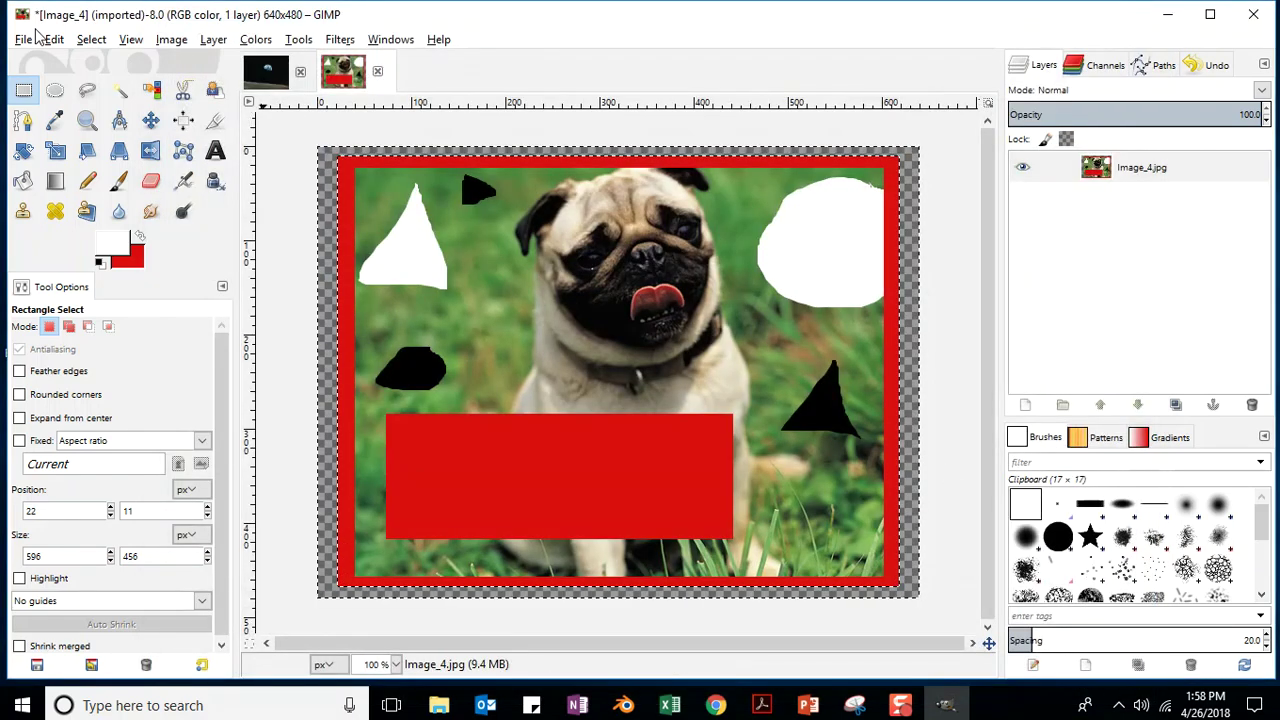
# - Open Image_3.jpg from the Unit_09 folder as a new layer in the pug image
pyautogui.click(23, 42)
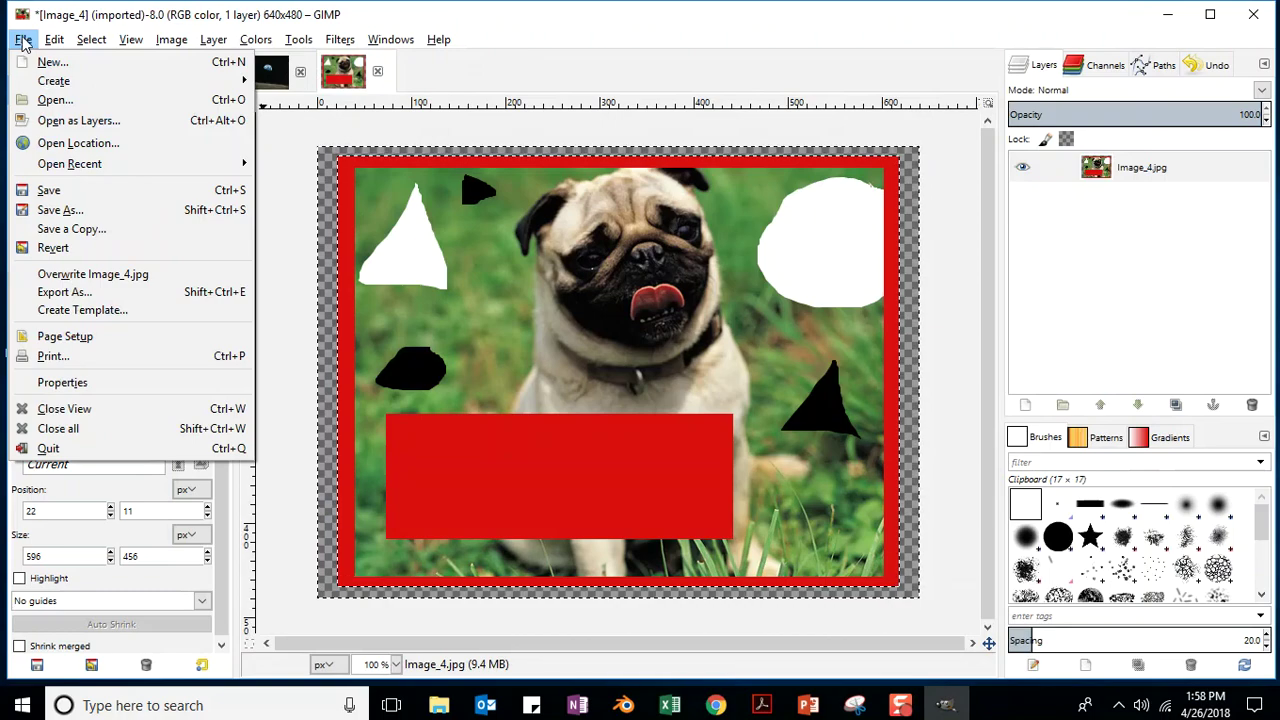
pyautogui.click(78, 124)
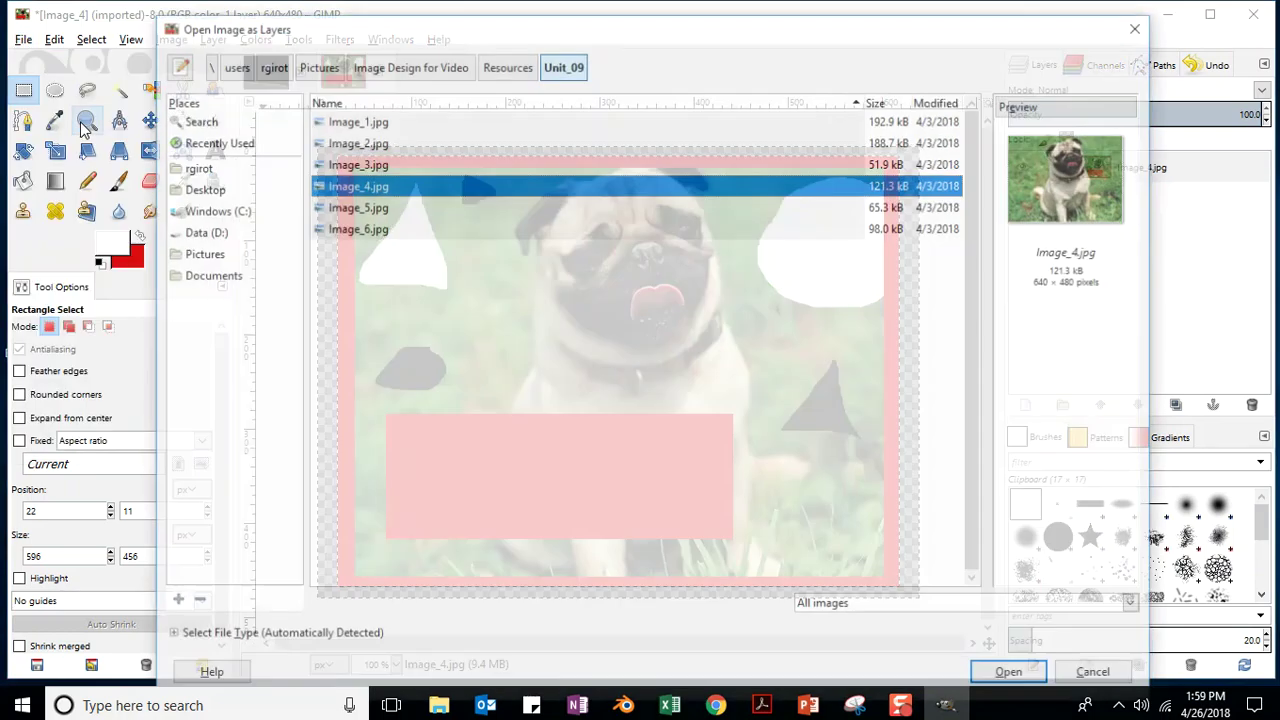
pyautogui.click(338, 169)
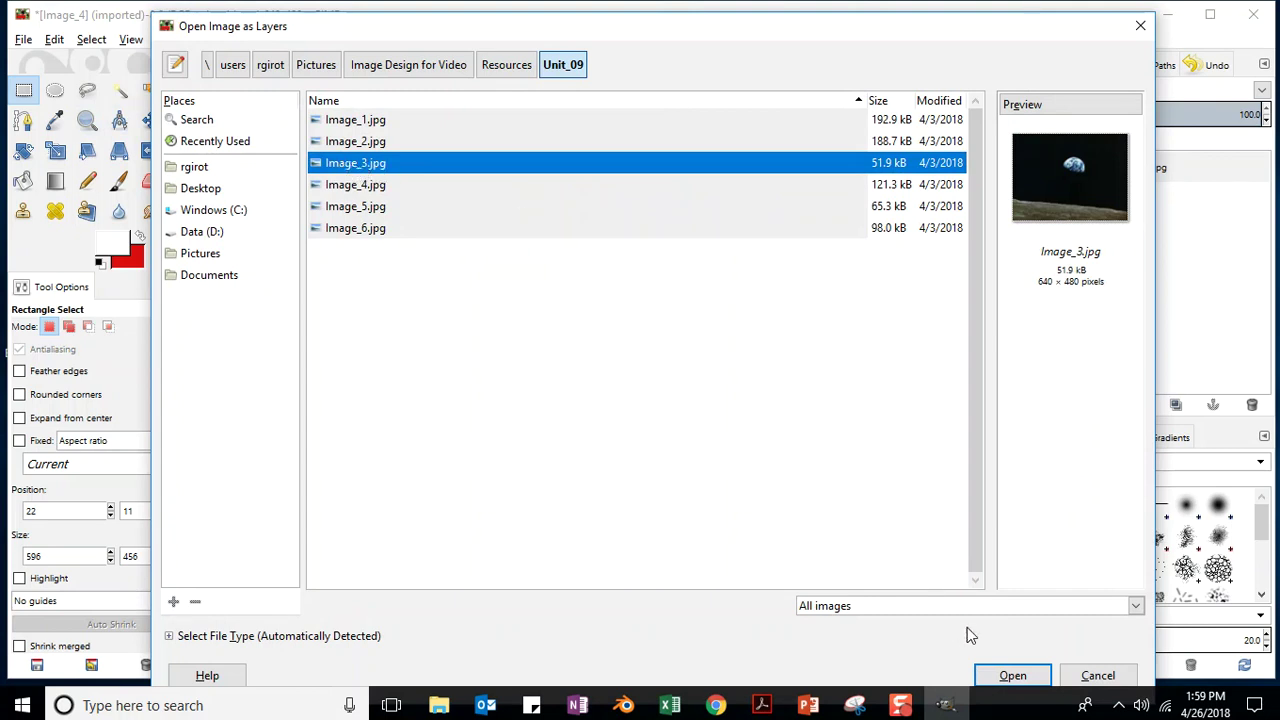
pyautogui.click(1004, 677)
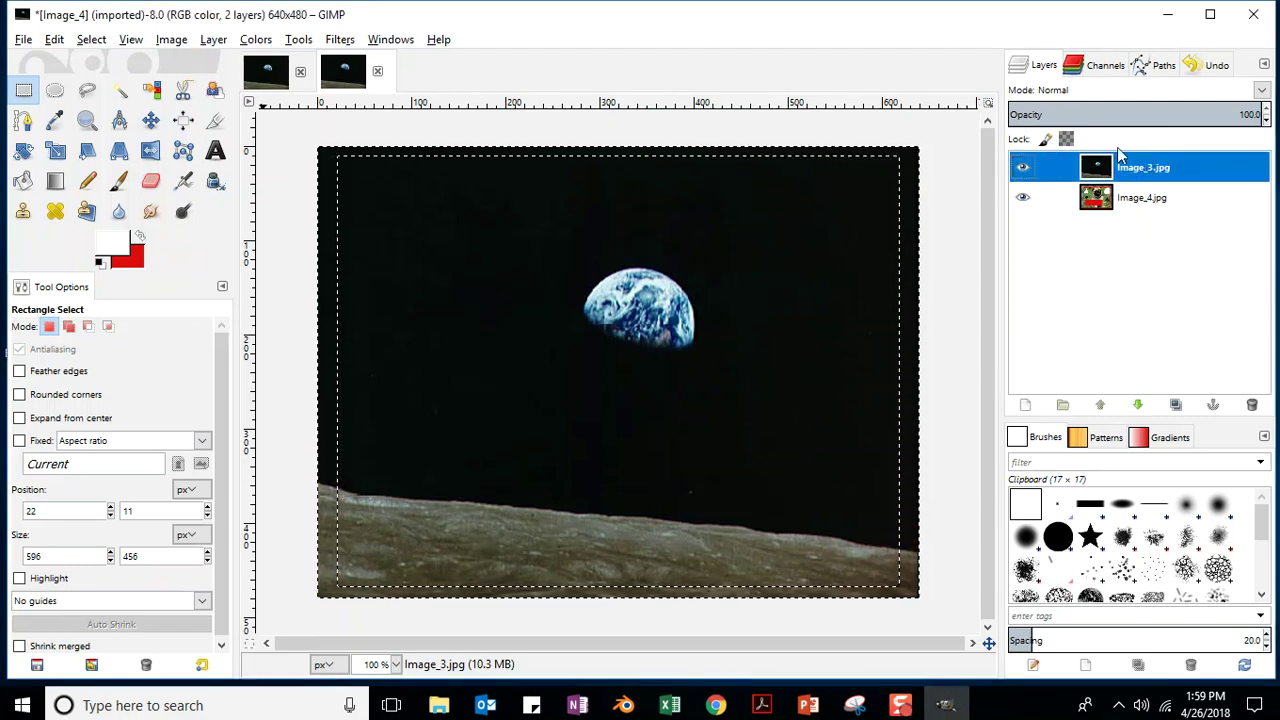
# - Try to move the Image_3.jpg layer below the Image_4.jpg layer
pyautogui.click(1137, 405)
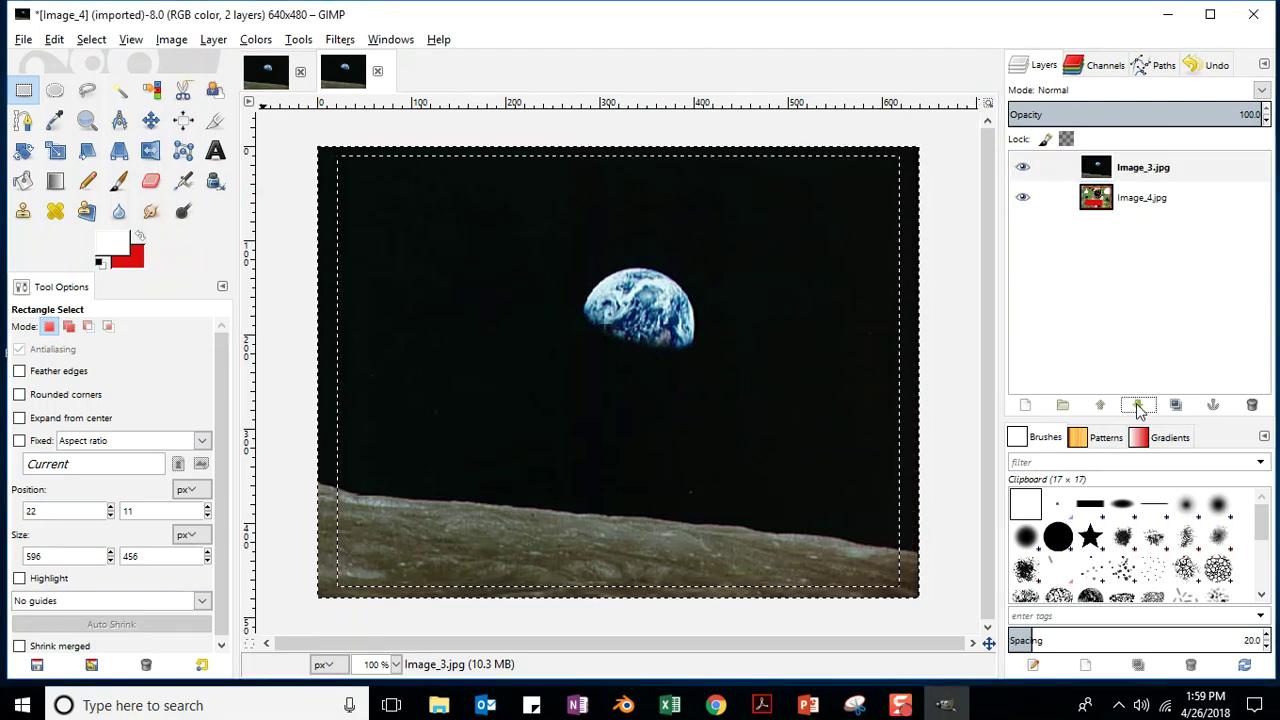
pyautogui.click(1156, 166)
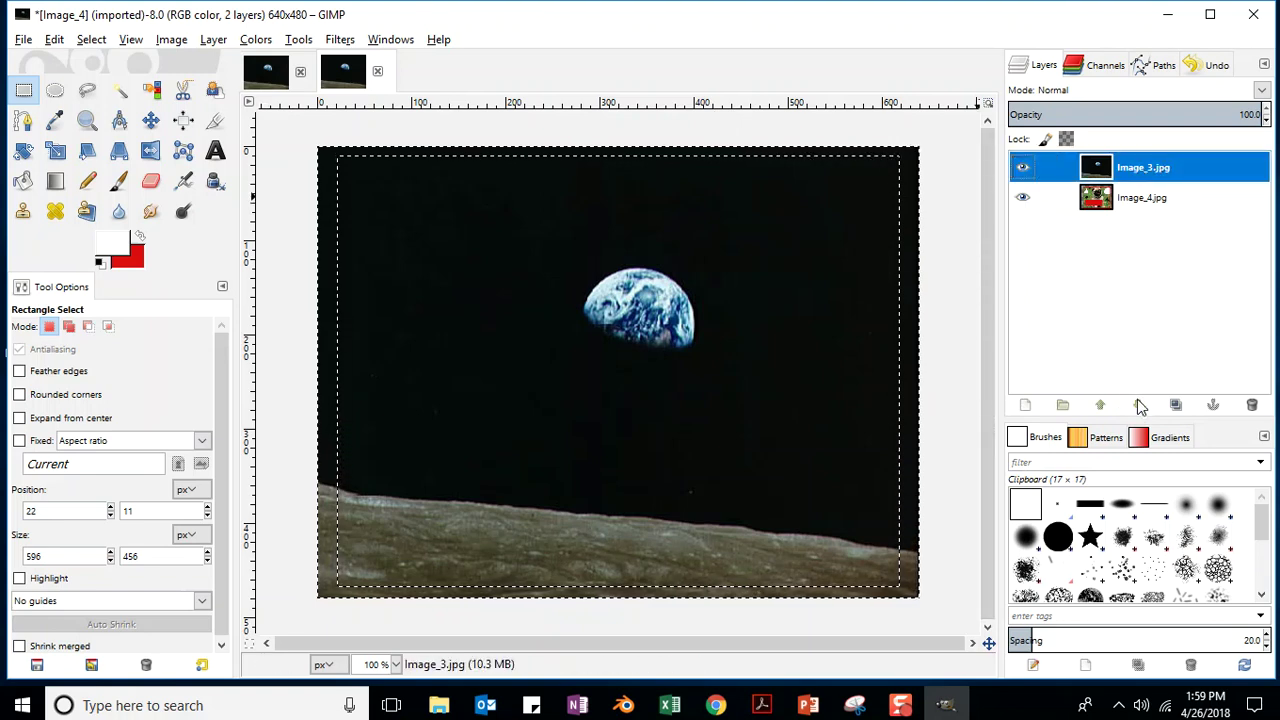
pyautogui.click(1137, 405)
pyautogui.click(1152, 166)
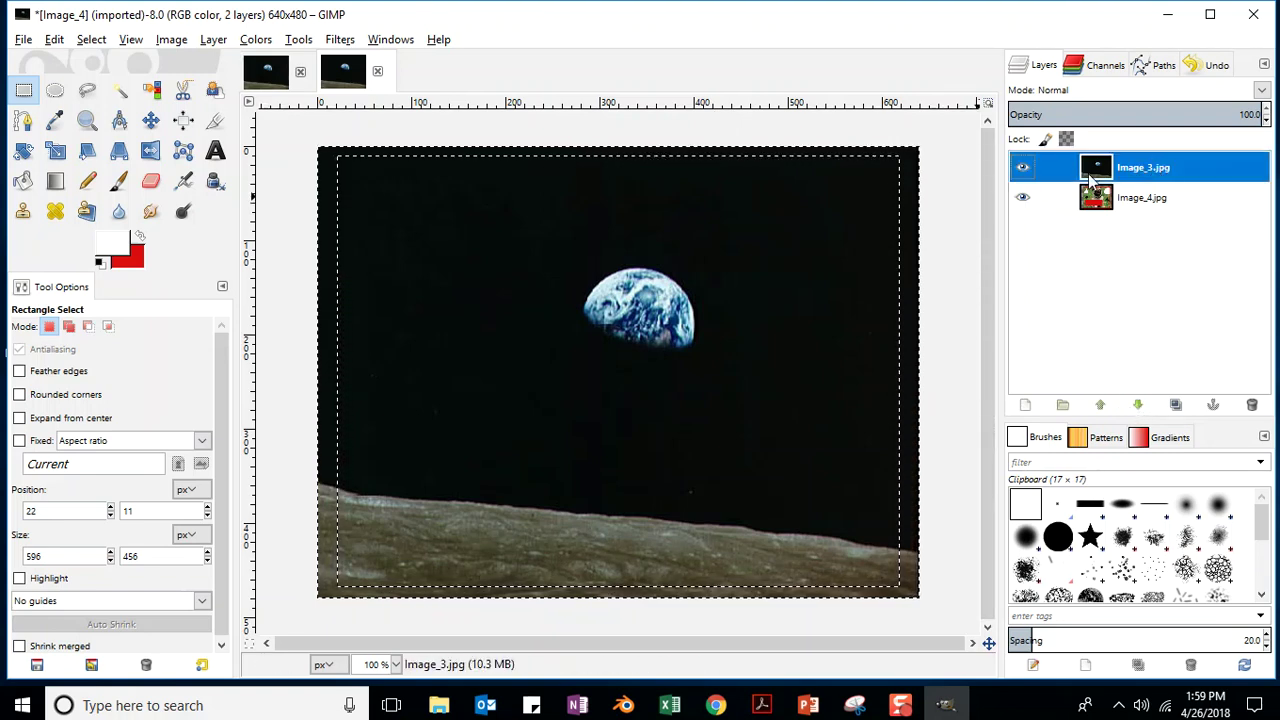
# - Save the image in the Unit_09 folder as an XCF file named with the author's full name followed by "Unit 9"
pyautogui.click(23, 41)
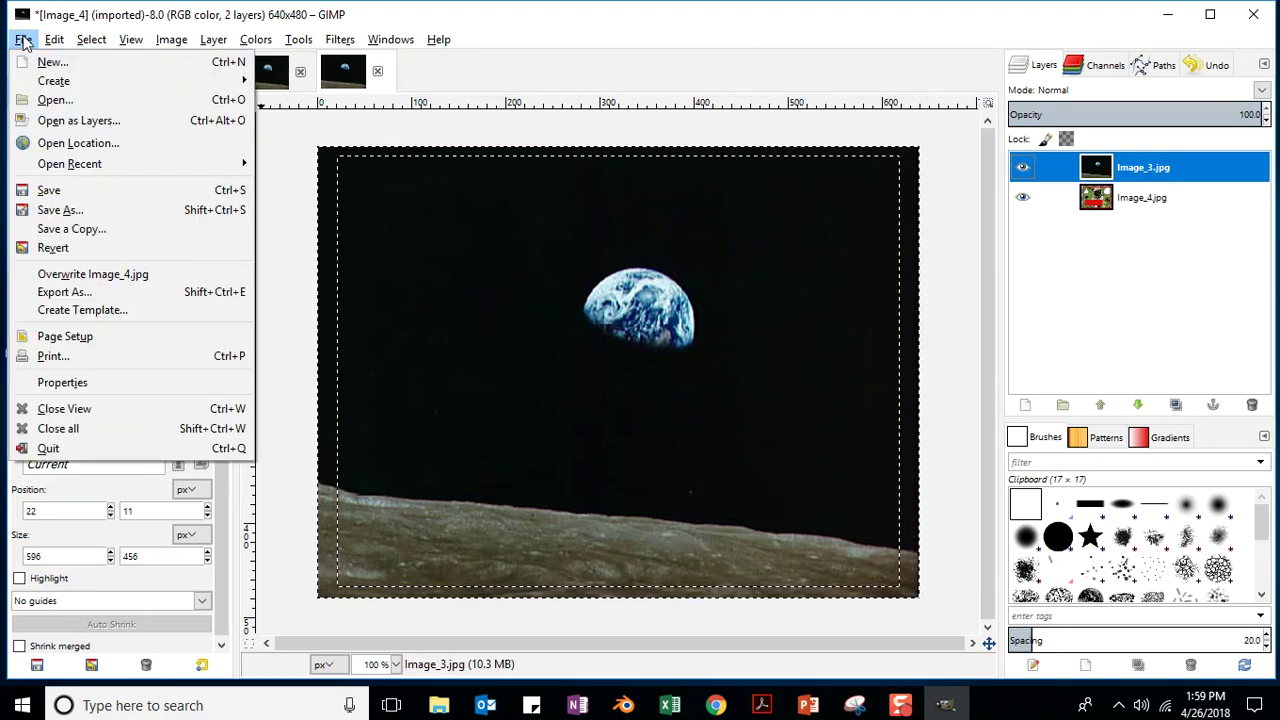
pyautogui.click(60, 213)
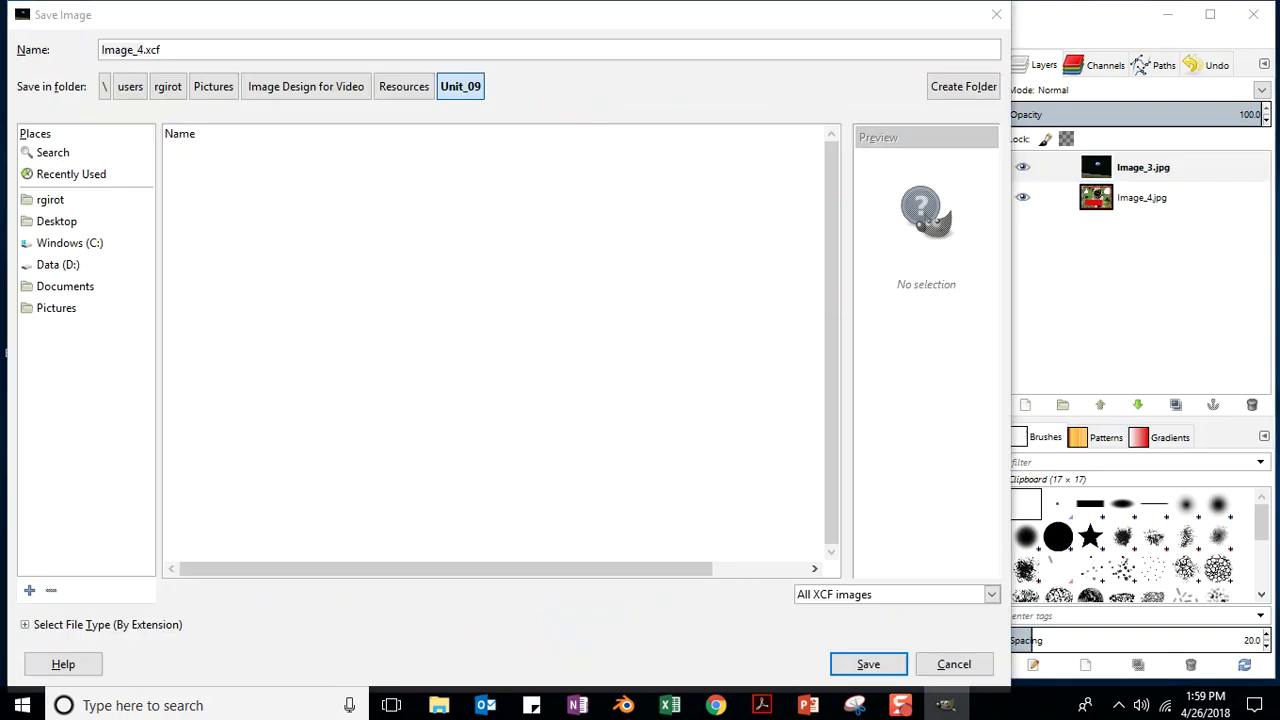
pyautogui.doubleClick(134, 50)
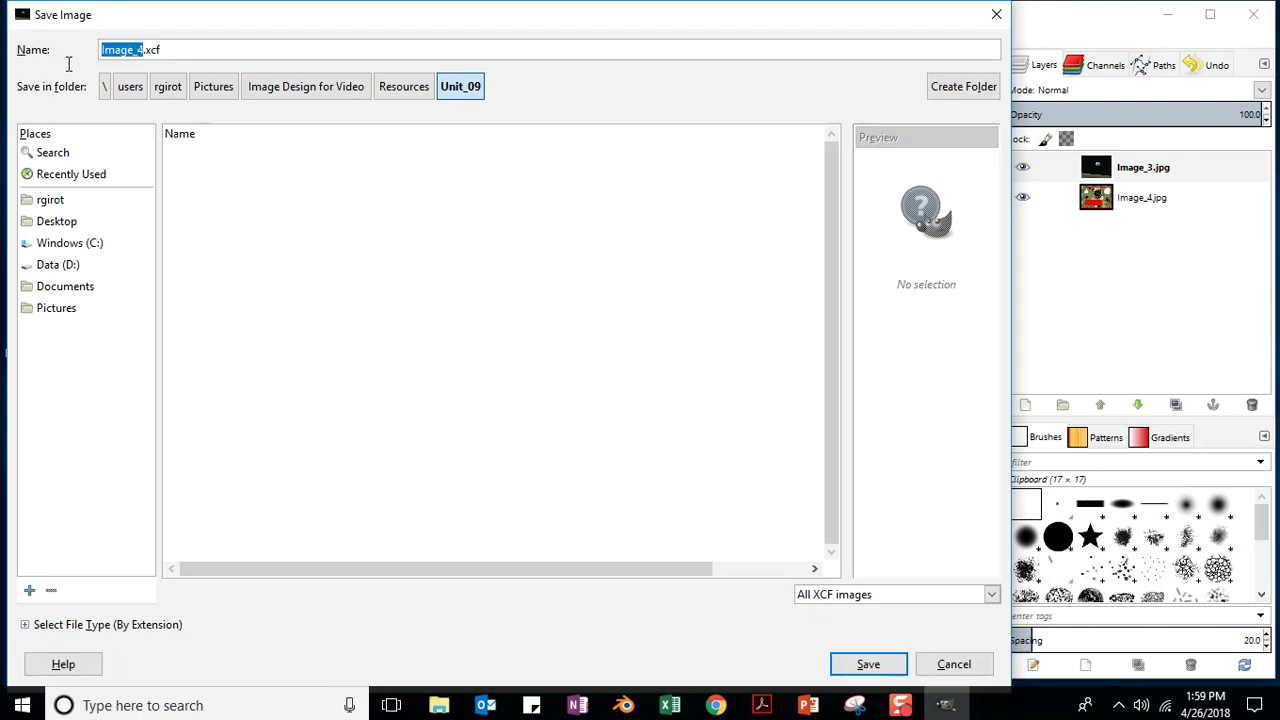
pyautogui.write('Rachel Girot Unit 9')
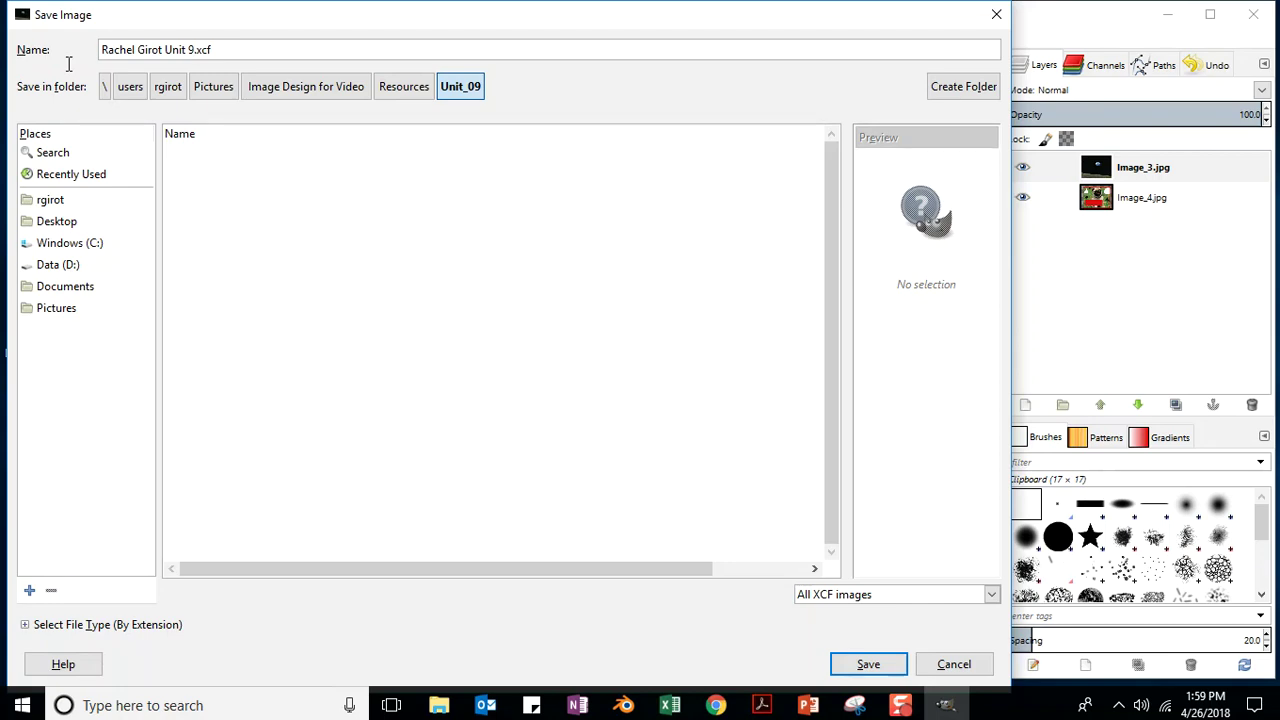
pyautogui.press('Return')
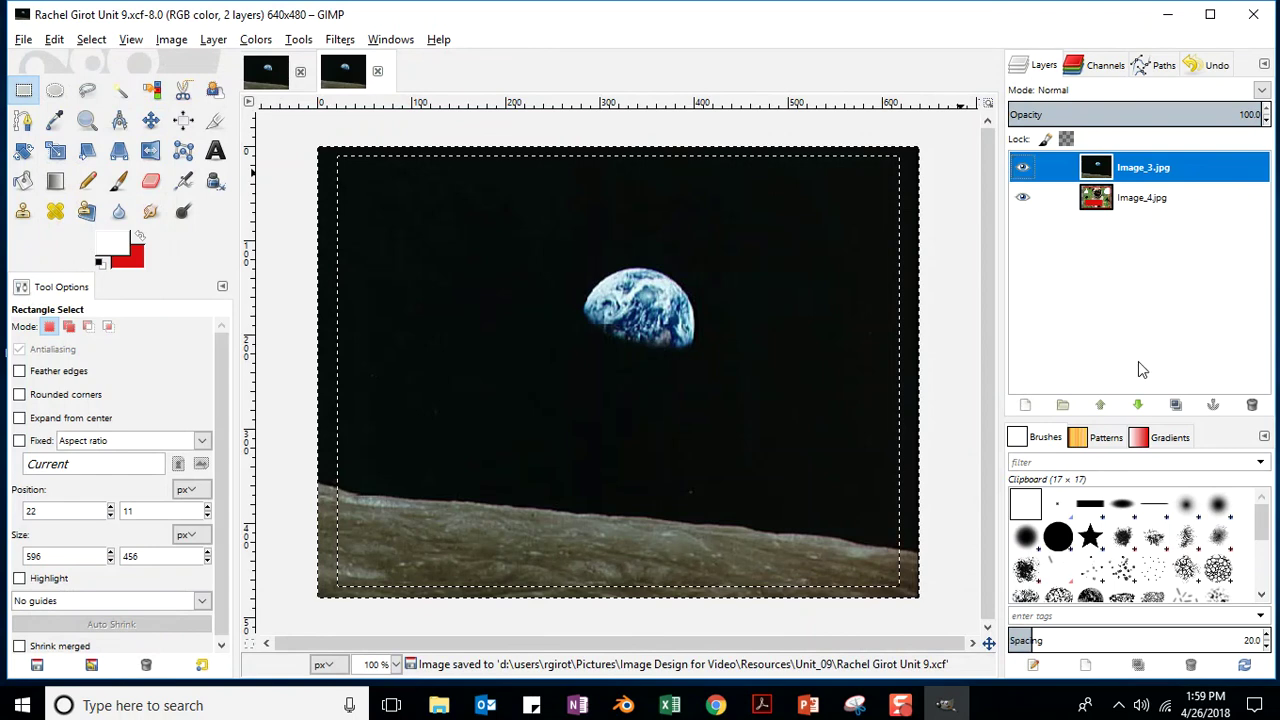
# - Lower the Image_3.jpg layer beneath the Image_4.jpg layer and save the file
pyautogui.click(1137, 405)
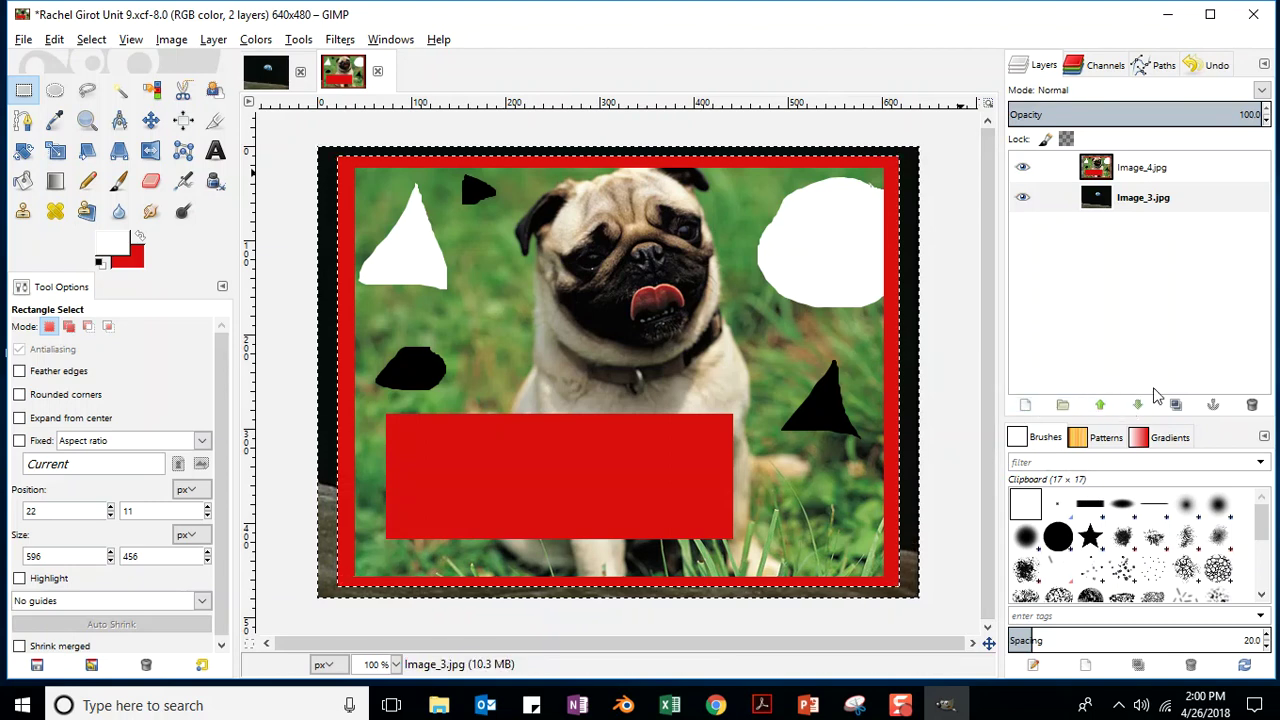
pyautogui.click(24, 42)
pyautogui.click(55, 190)
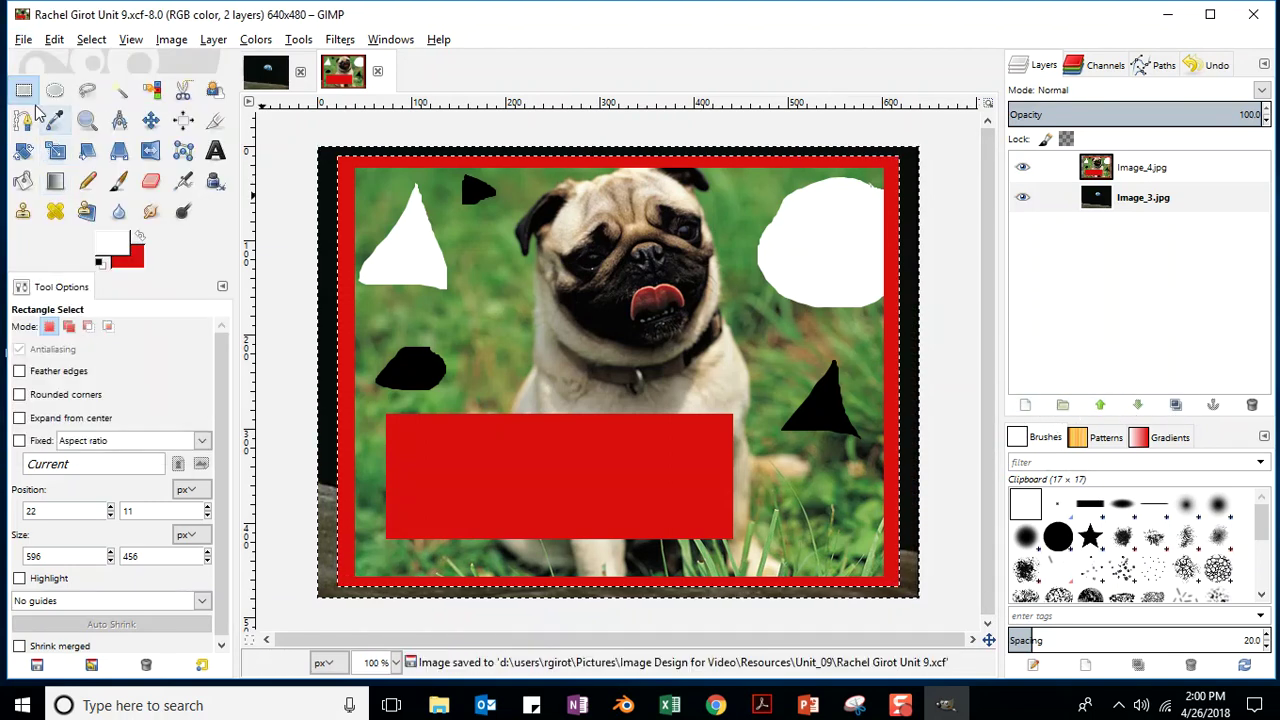
pyautogui.click(212, 42)
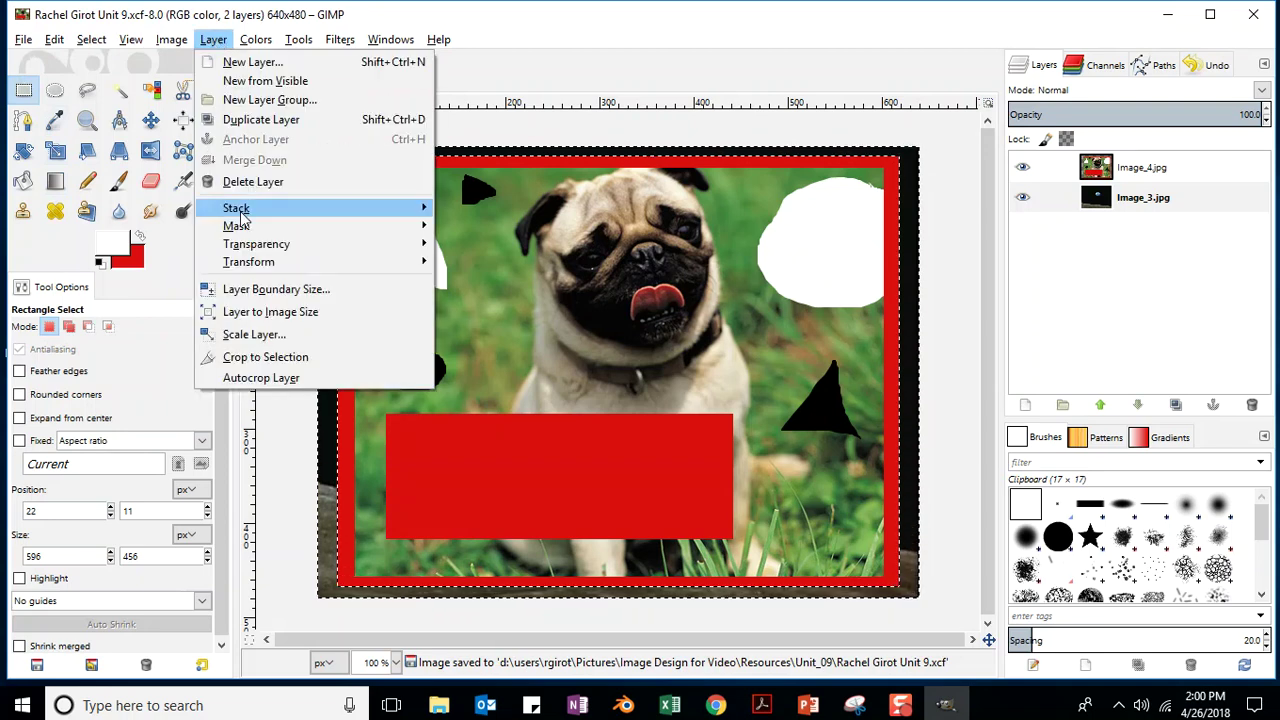
pyautogui.moveTo(240, 218)
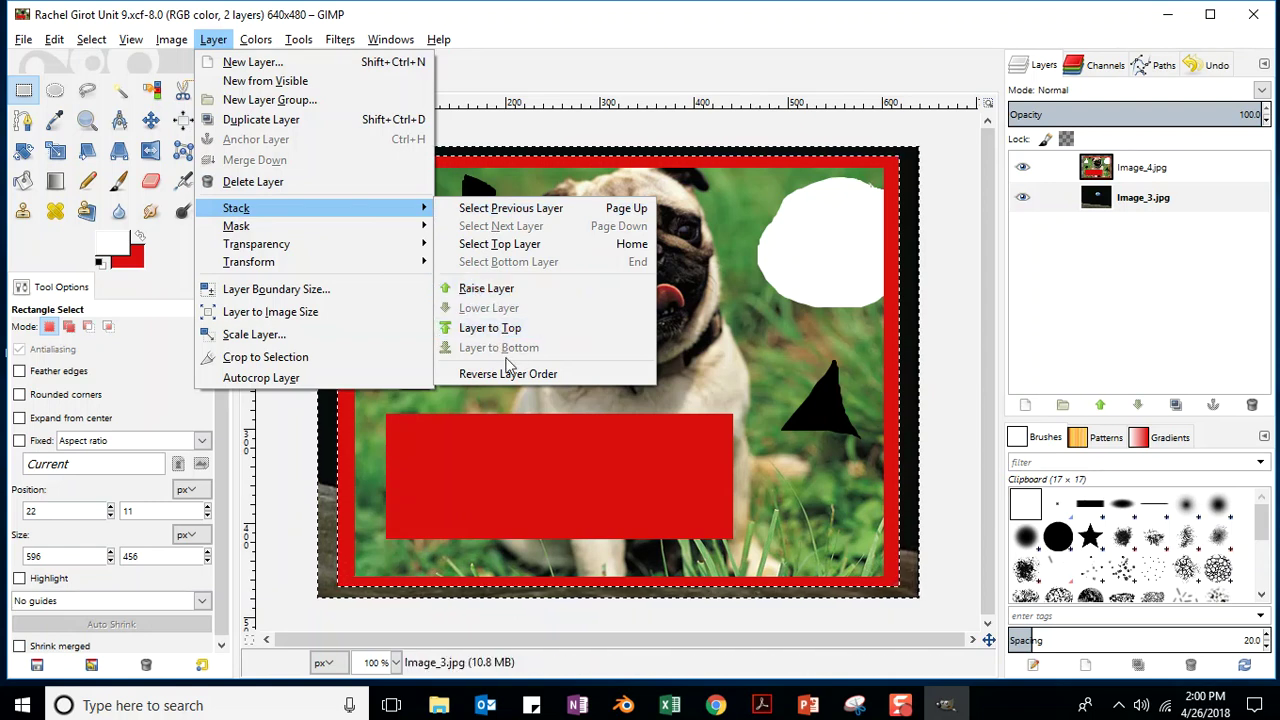
pyautogui.click(612, 50)
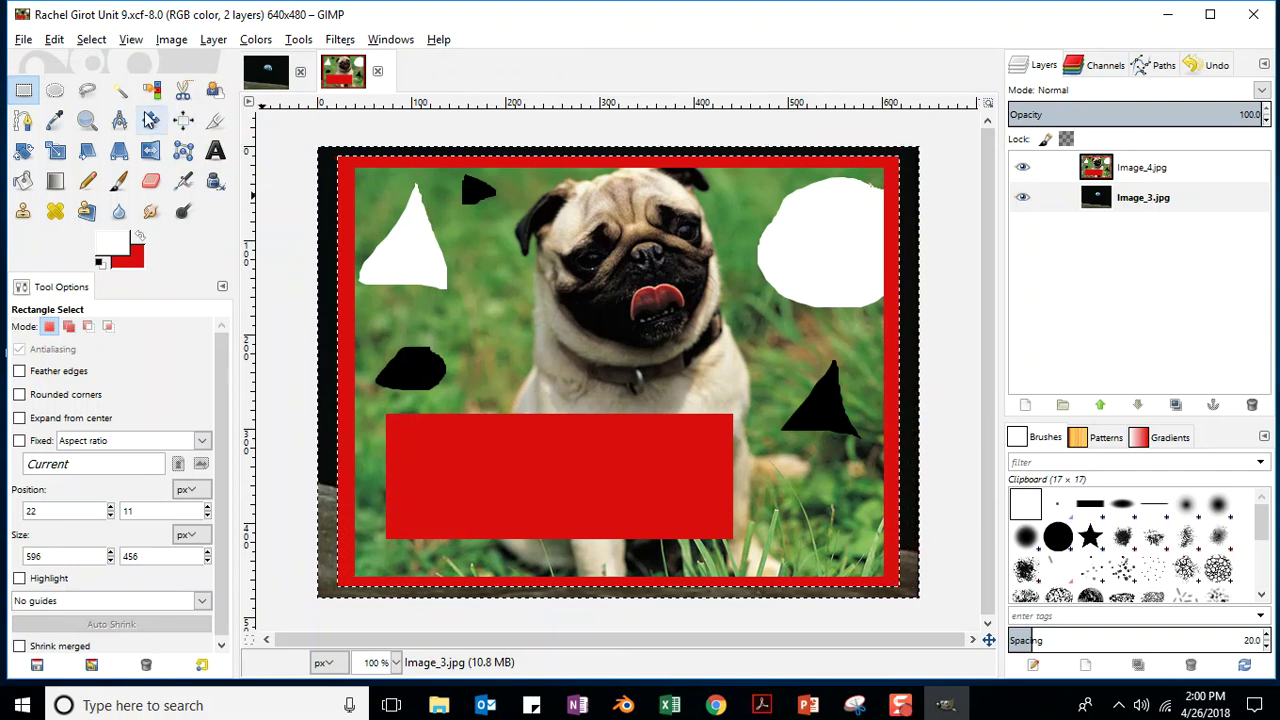
# - Save the file after outlining a freehand area around the white triangle and the black shape beneath it, and delete that area on the Image_3.jpg layer
pyautogui.click(87, 90)
pyautogui.moveTo(433, 196)
pyautogui.mouseDown()
pyautogui.moveTo(365, 224)
pyautogui.moveTo(468, 420)
pyautogui.moveTo(430, 192)
pyautogui.mouseUp()
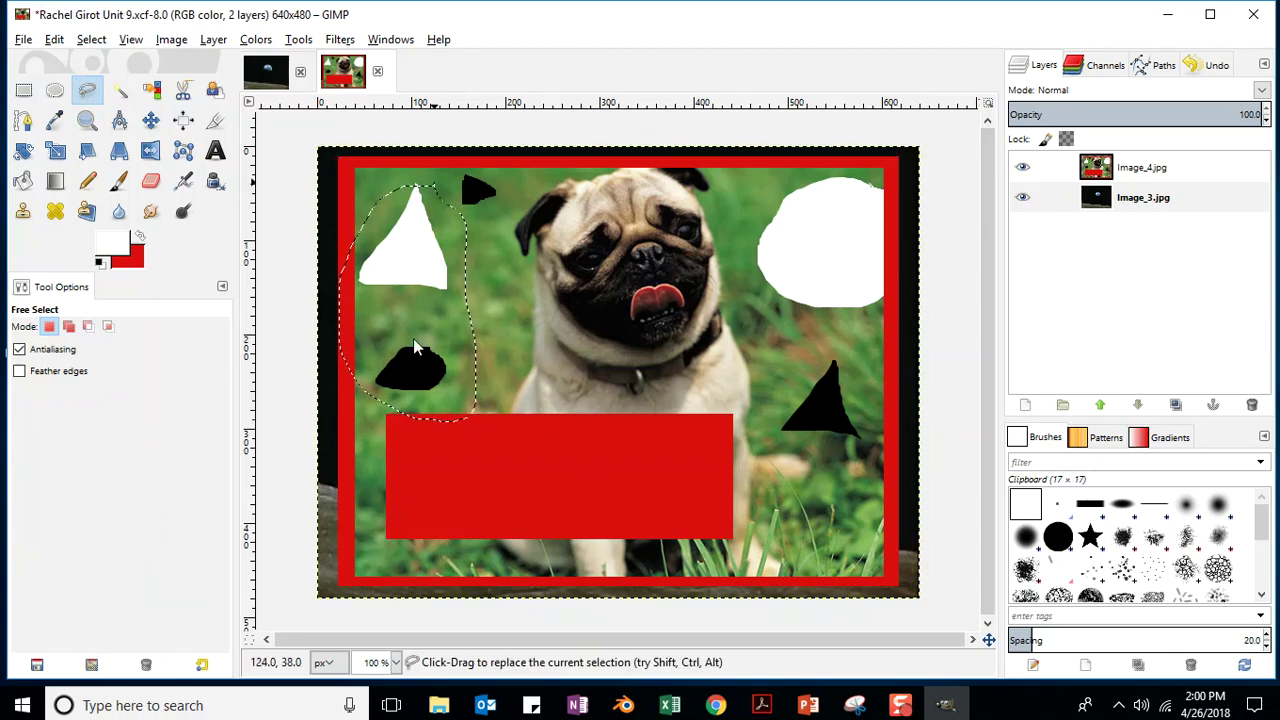
pyautogui.click(23, 39)
pyautogui.click(52, 190)
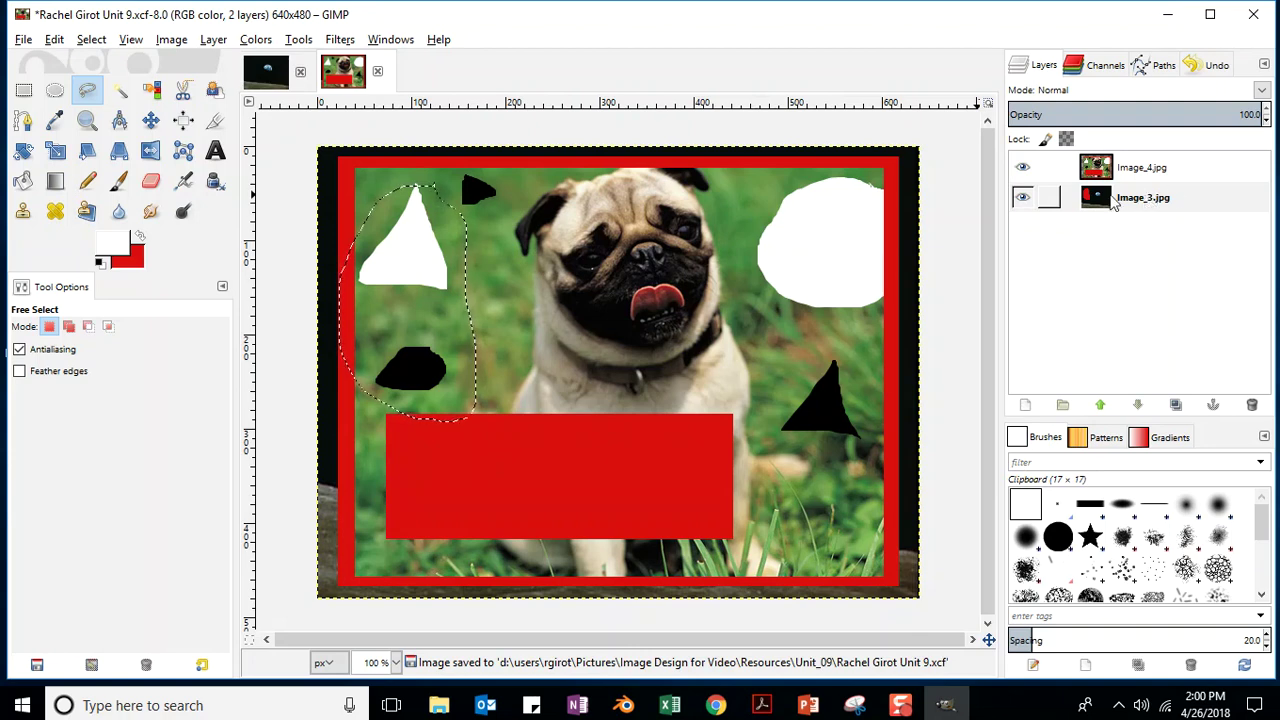
# - Hide and show the Image_4.jpg layer twice to examine the deleted area on the Image_3.jpg layer beneath
pyautogui.click(1023, 168)
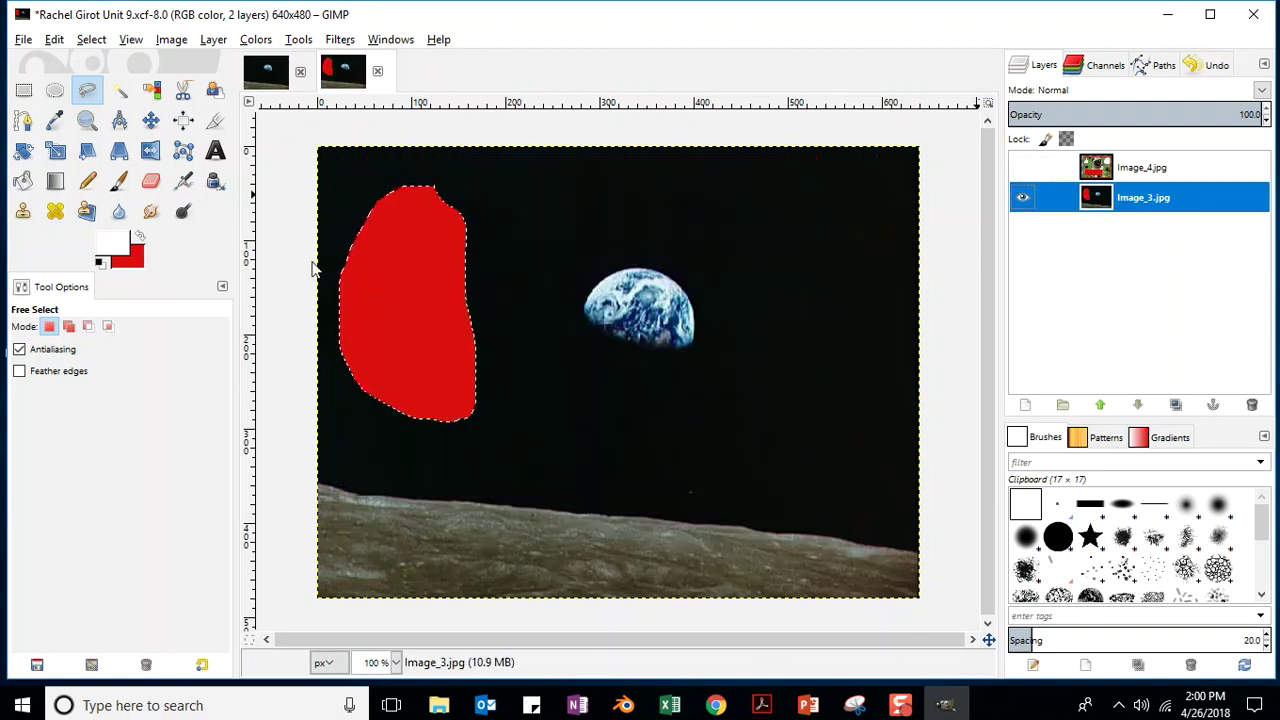
pyautogui.click(1021, 167)
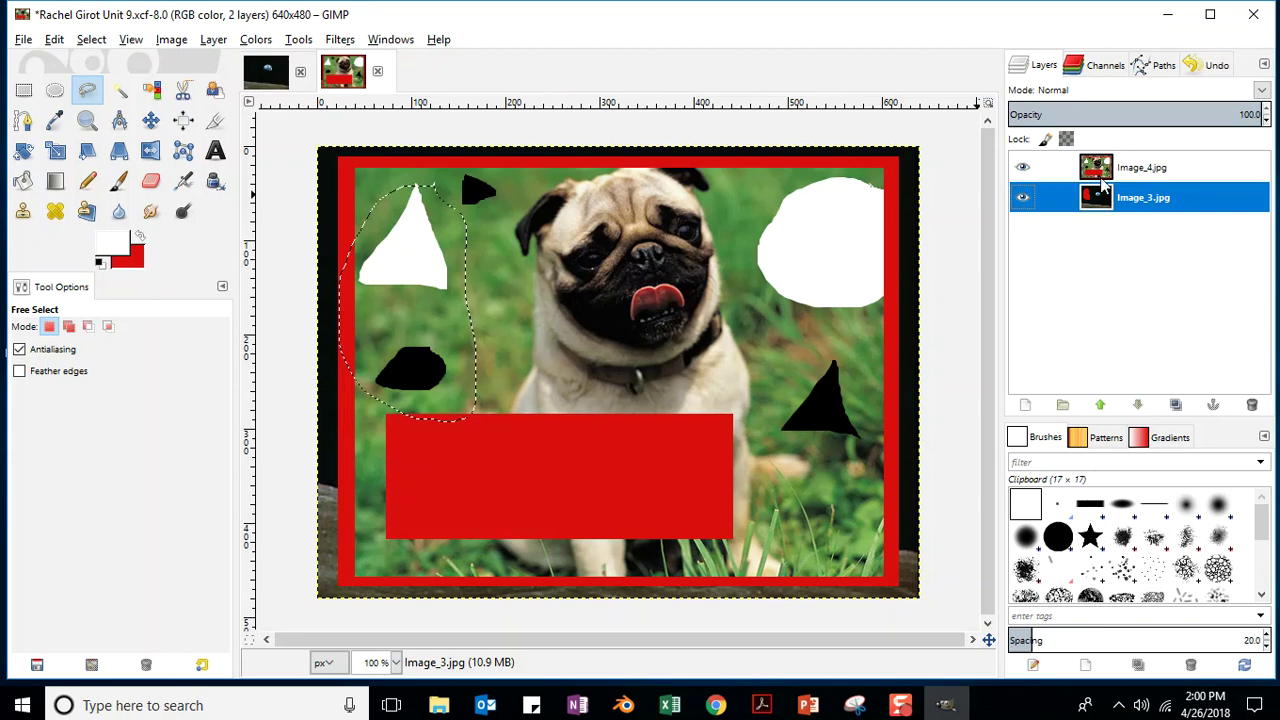
pyautogui.click(1022, 168)
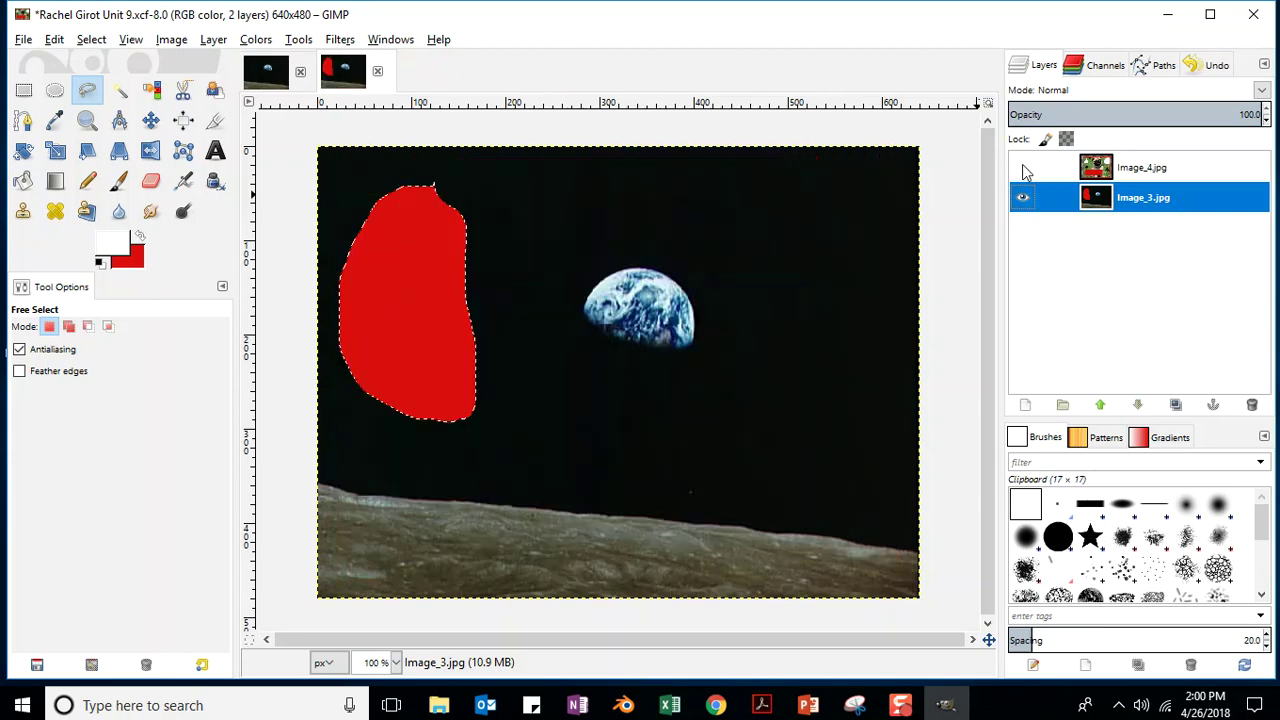
pyautogui.click(1022, 168)
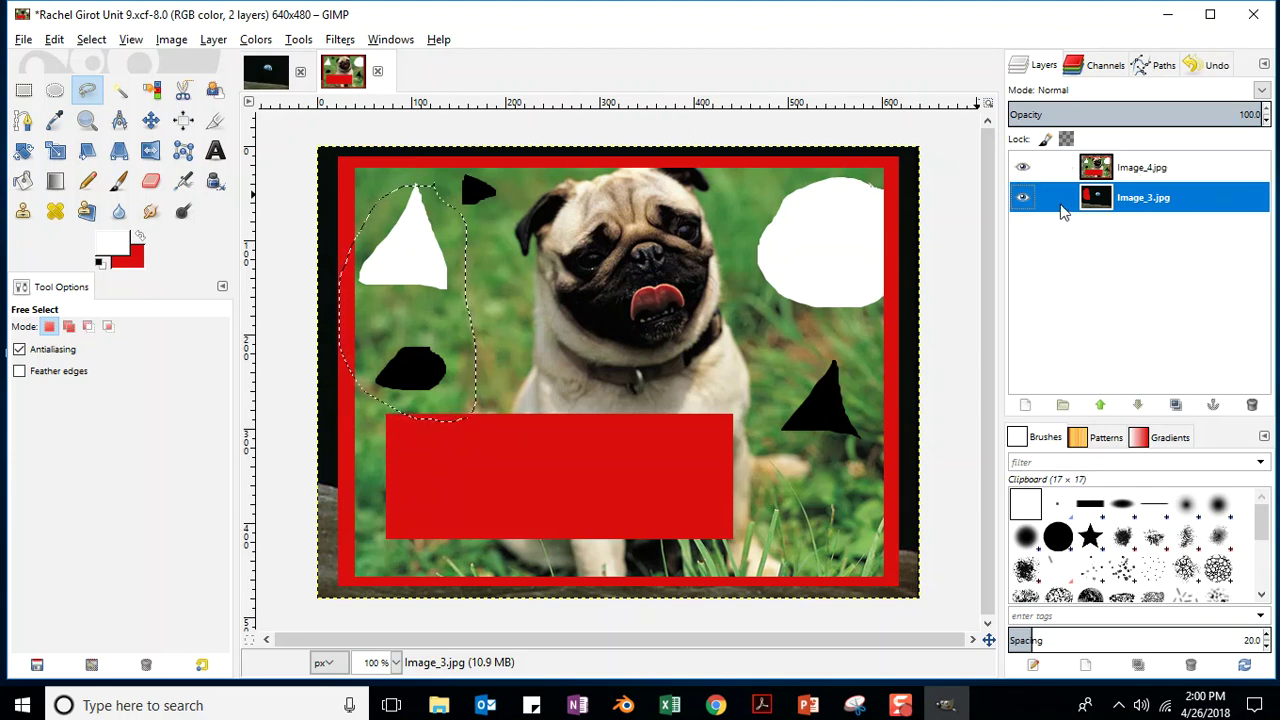
# - Hide and show the Image_4.jpg layer once more, and undo the deletion on the Image_3.jpg layer while keeping the freehand selection
pyautogui.click(1024, 169)
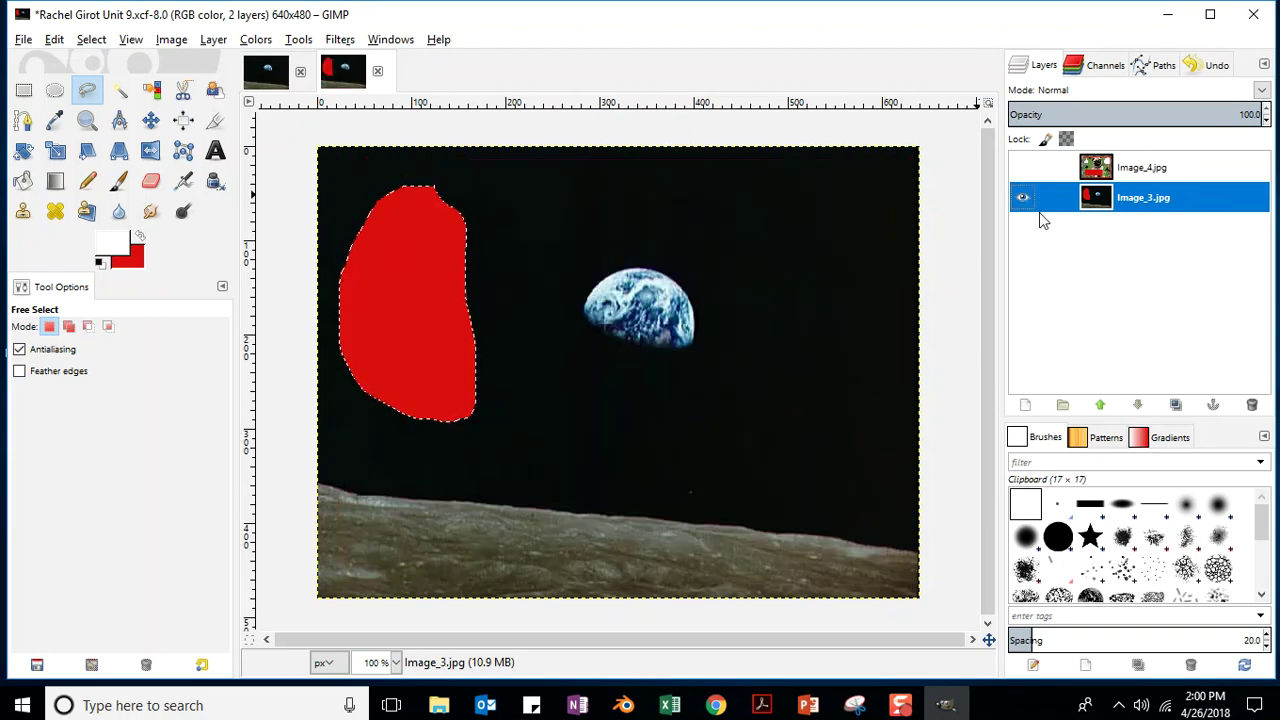
pyautogui.click(1022, 168)
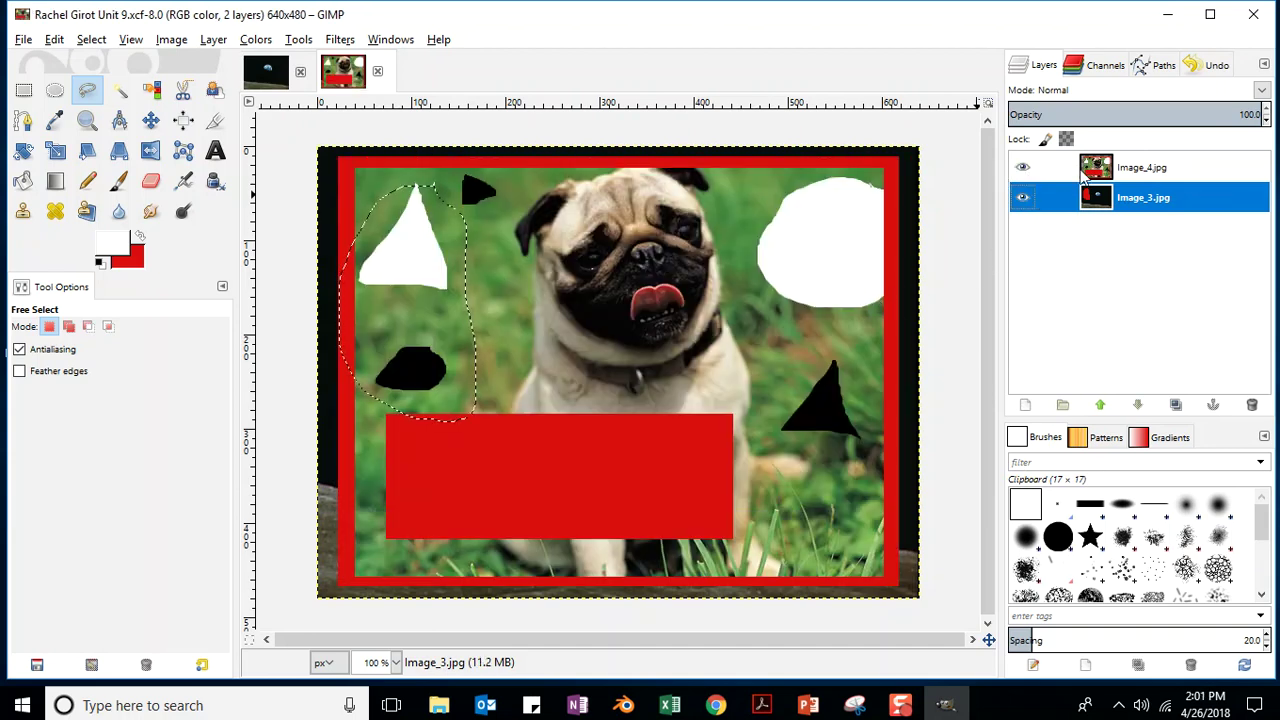
pyautogui.hotkey('ctrl', 'a')
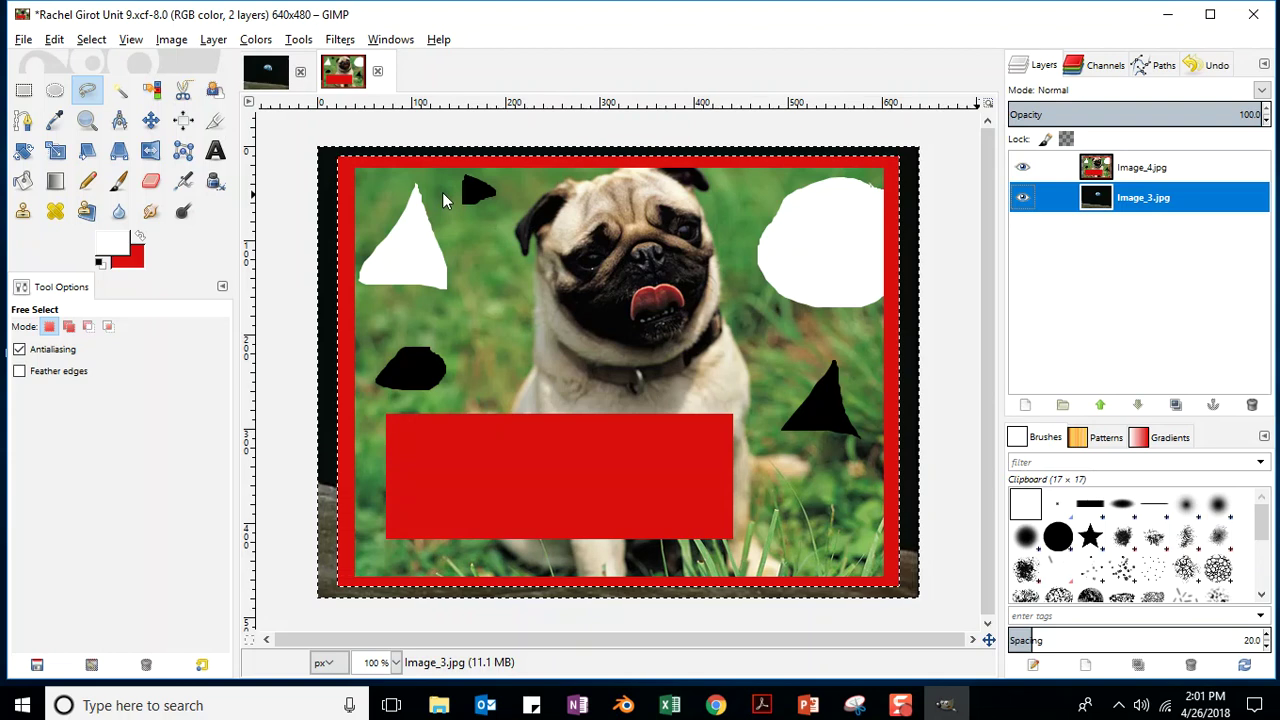
pyautogui.moveTo(415, 186)
pyautogui.mouseDown()
pyautogui.moveTo(440, 416)
pyautogui.moveTo(391, 198)
pyautogui.mouseUp()
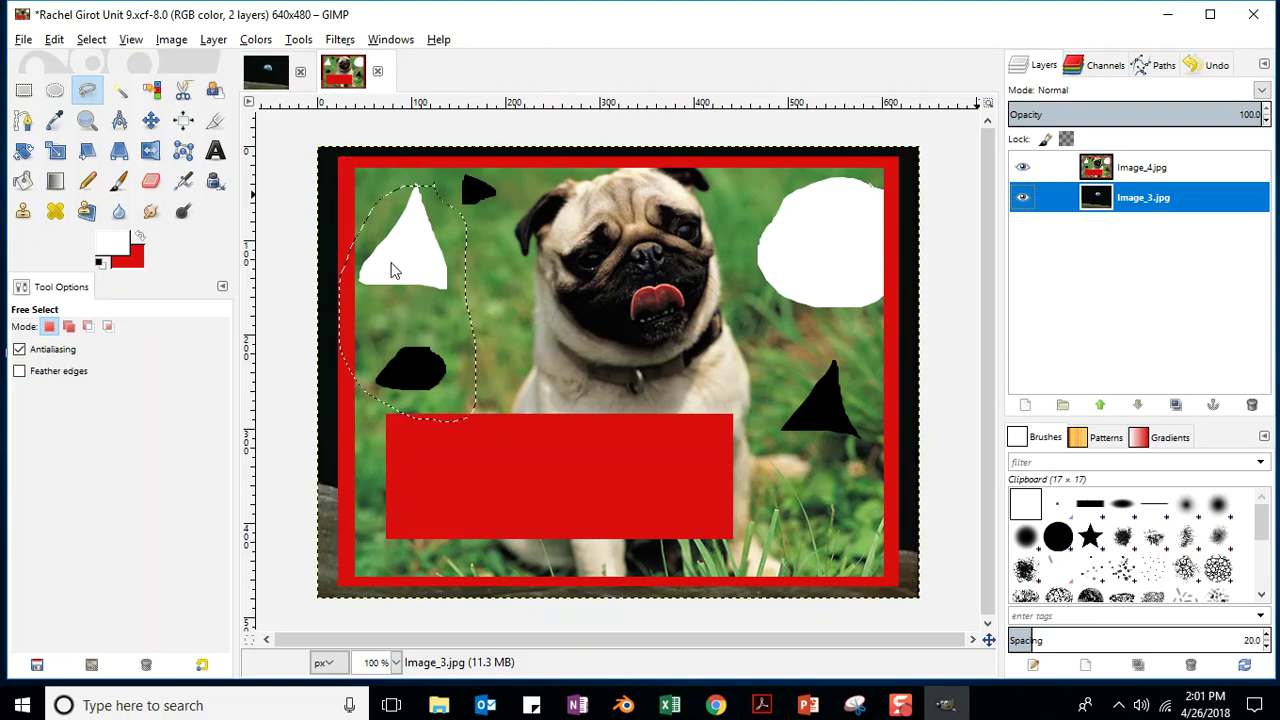
# - Link the Image_3.jpg layer and delete the freehand-selected area on the Image_4.jpg layer
pyautogui.click(1138, 170)
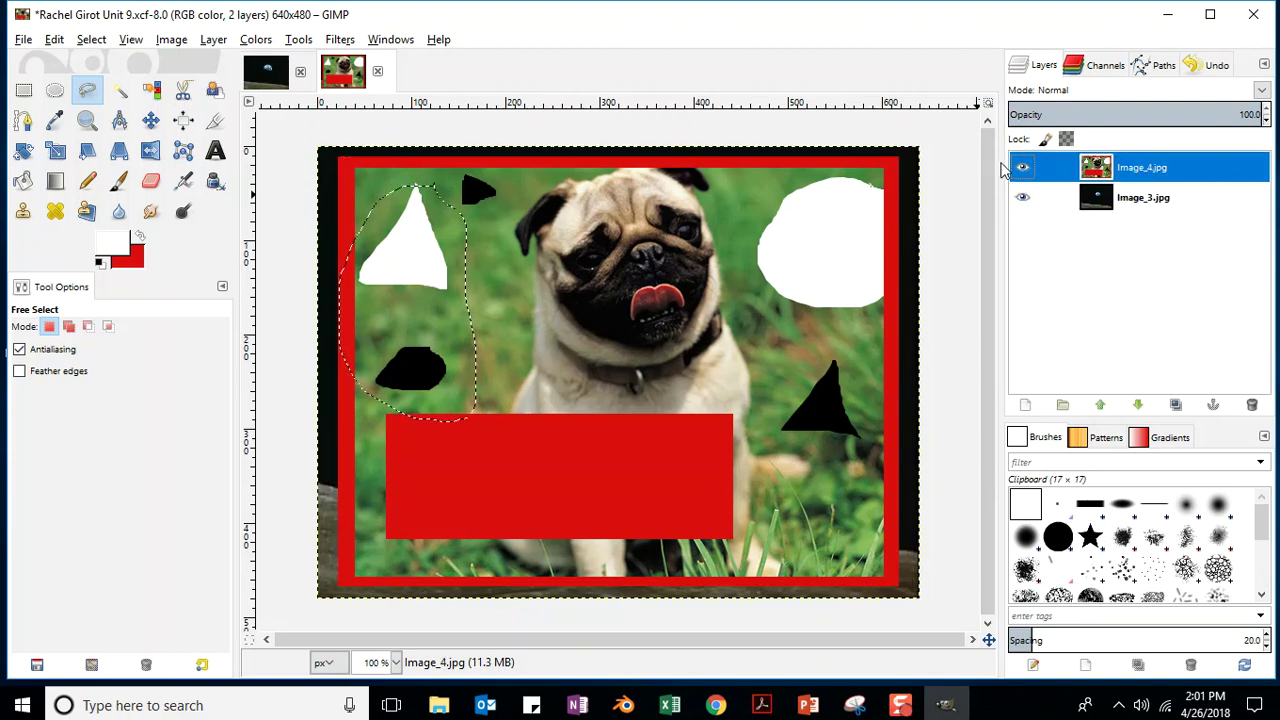
pyautogui.click(1047, 198)
pyautogui.press('Delete')
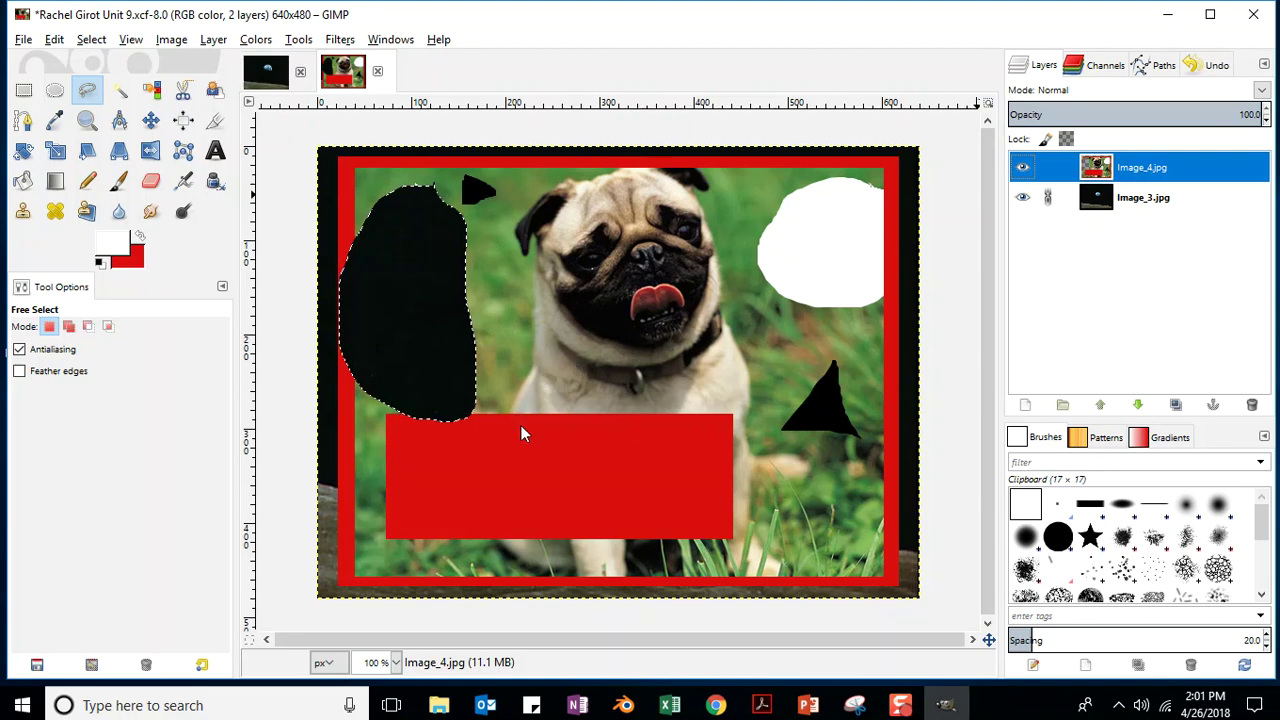
# - Delete two rectangular areas on the Image_4.jpg layer, about 387 × 222 px and 101 × 139 px, and check its alpha channel options
pyautogui.click(24, 90)
pyautogui.moveTo(510, 358)
pyautogui.mouseDown()
pyautogui.moveTo(544, 482)
pyautogui.moveTo(888, 574)
pyautogui.moveTo(874, 568)
pyautogui.mouseUp()
pyautogui.press('Delete')
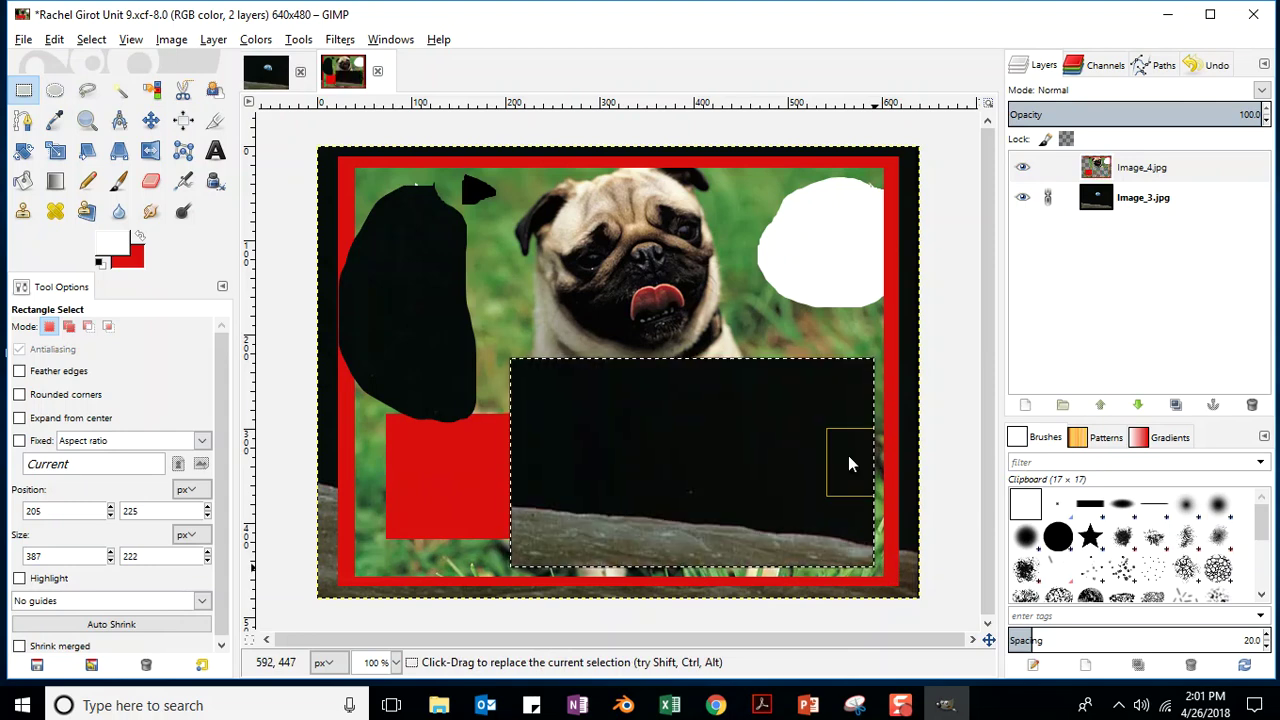
pyautogui.moveTo(361, 441); pyautogui.dragTo(457, 571)
pyautogui.press('Delete')
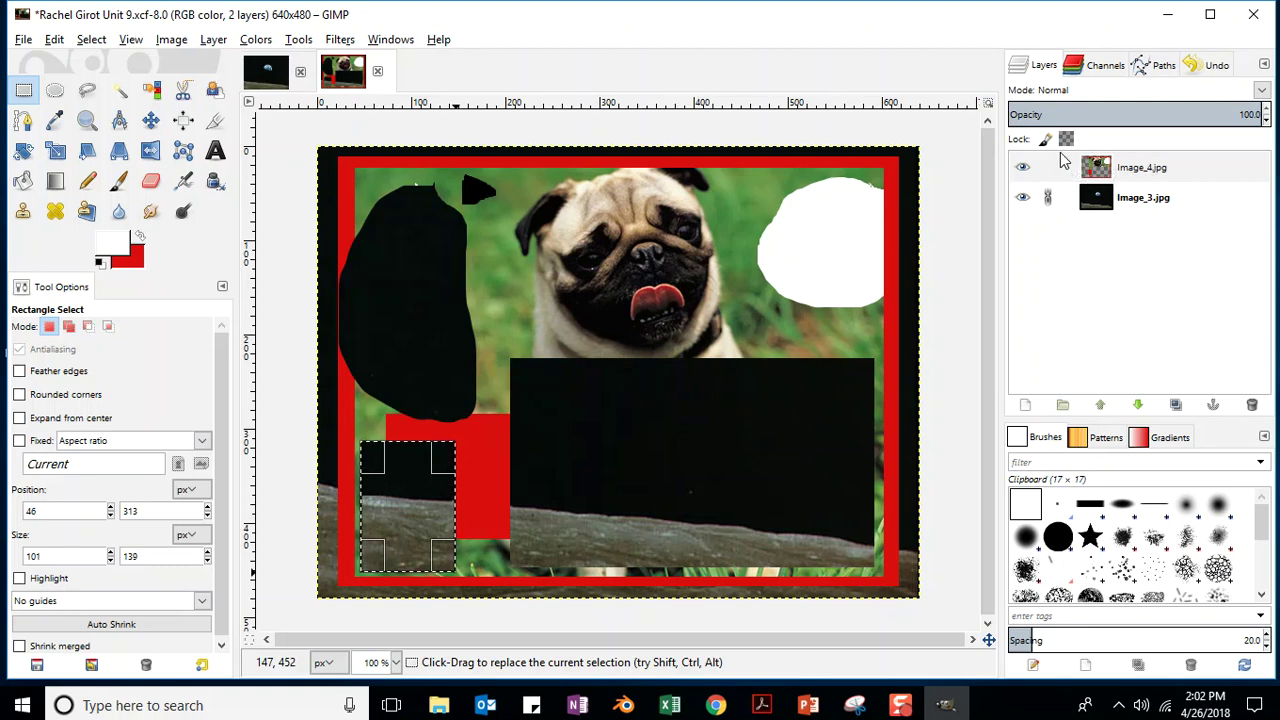
pyautogui.rightClick(1148, 168)
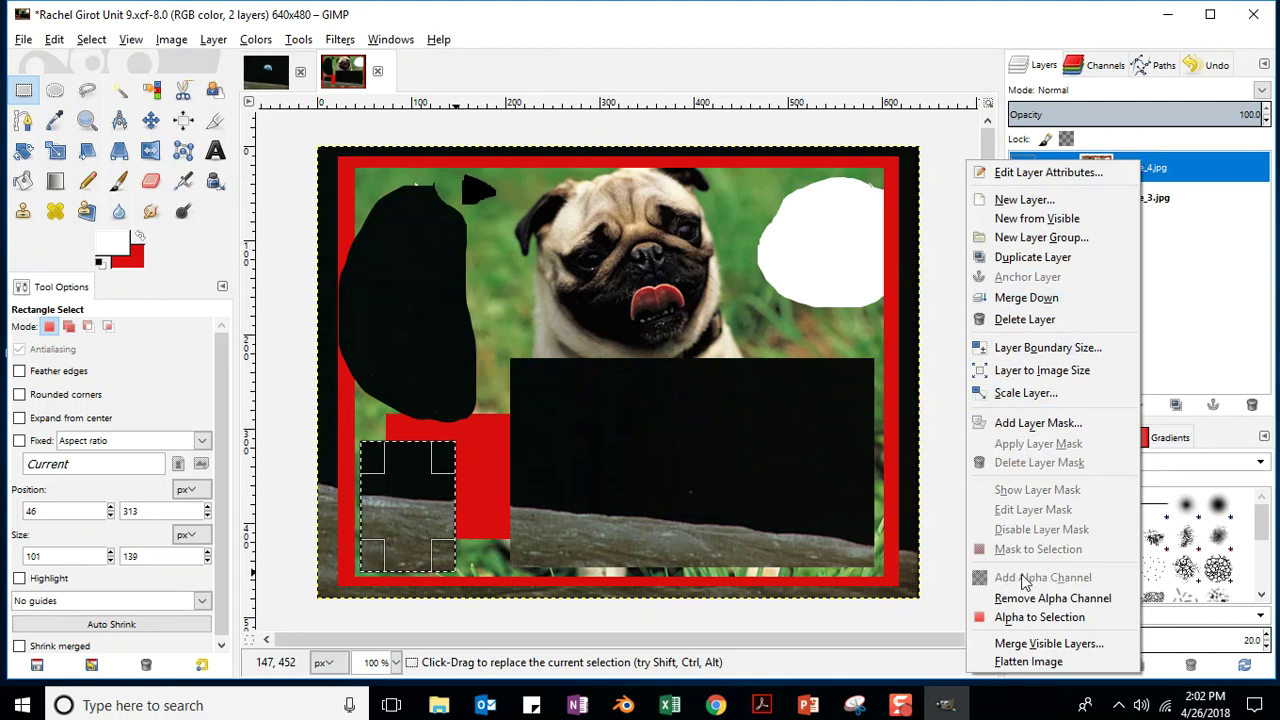
pyautogui.click(1030, 39)
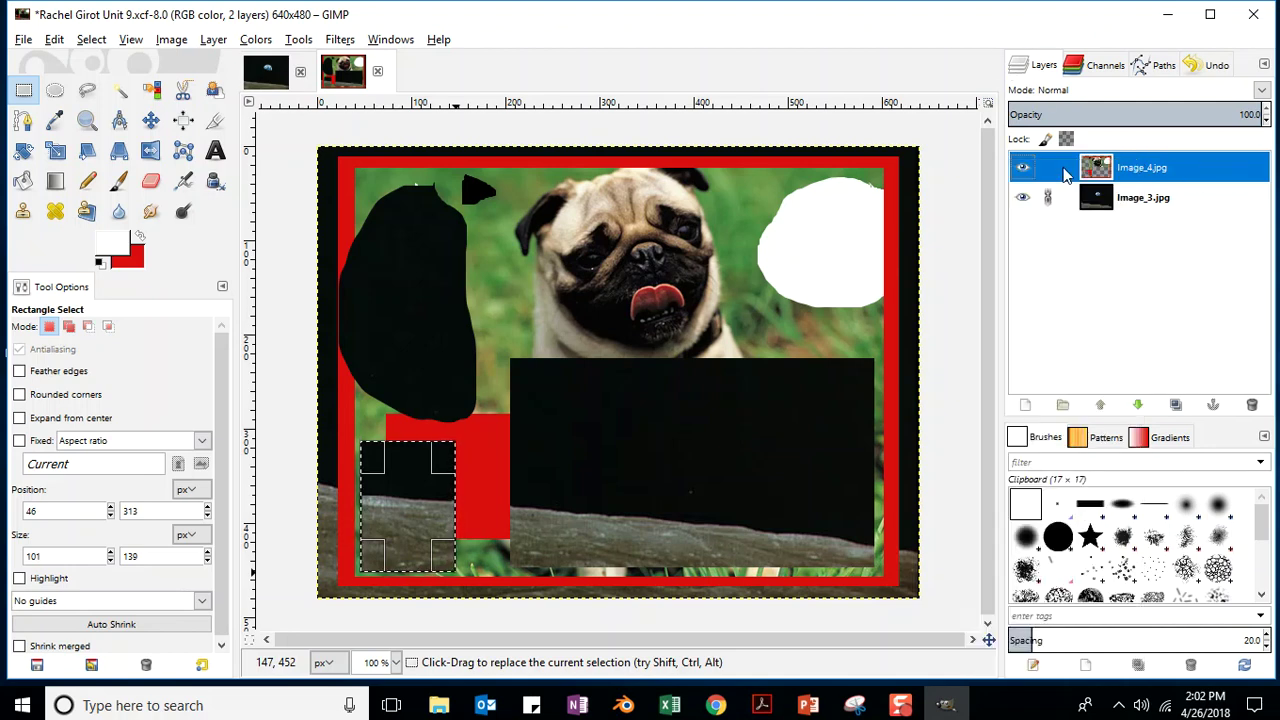
# - Undo all edits back to the plain pug photo with only the Image_4.jpg layer, and save the file
pyautogui.hotkey('ctrl', 'z')
pyautogui.hotkey('ctrl', 'z')
pyautogui.hotkey('ctrl', 'z')
pyautogui.hotkey('ctrl', 'z')
pyautogui.hotkey('ctrl', 'z')
pyautogui.hotkey('ctrl', 'z')
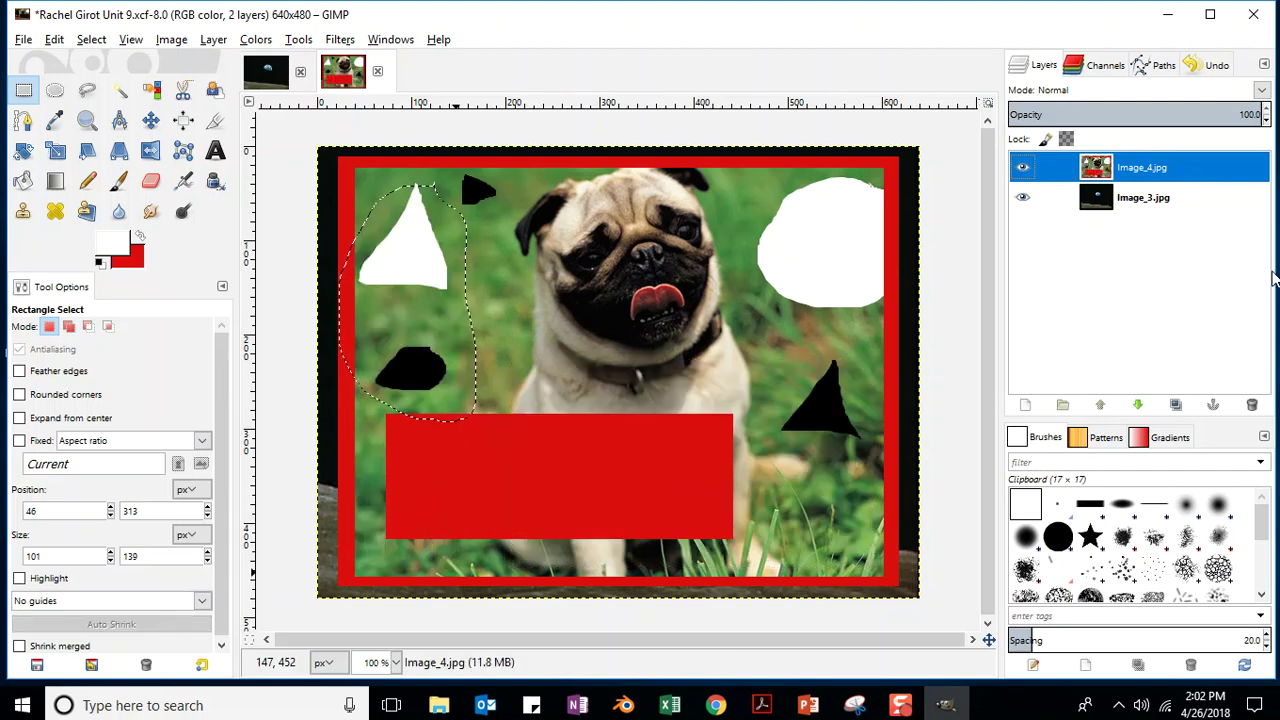
pyautogui.hotkey('ctrl', 'y')
pyautogui.hotkey('ctrl', 'y')
pyautogui.hotkey('ctrl', 'y')
pyautogui.hotkey('ctrl', 'y')
pyautogui.hotkey('ctrl', 'y')
pyautogui.hotkey('ctrl', 'y')
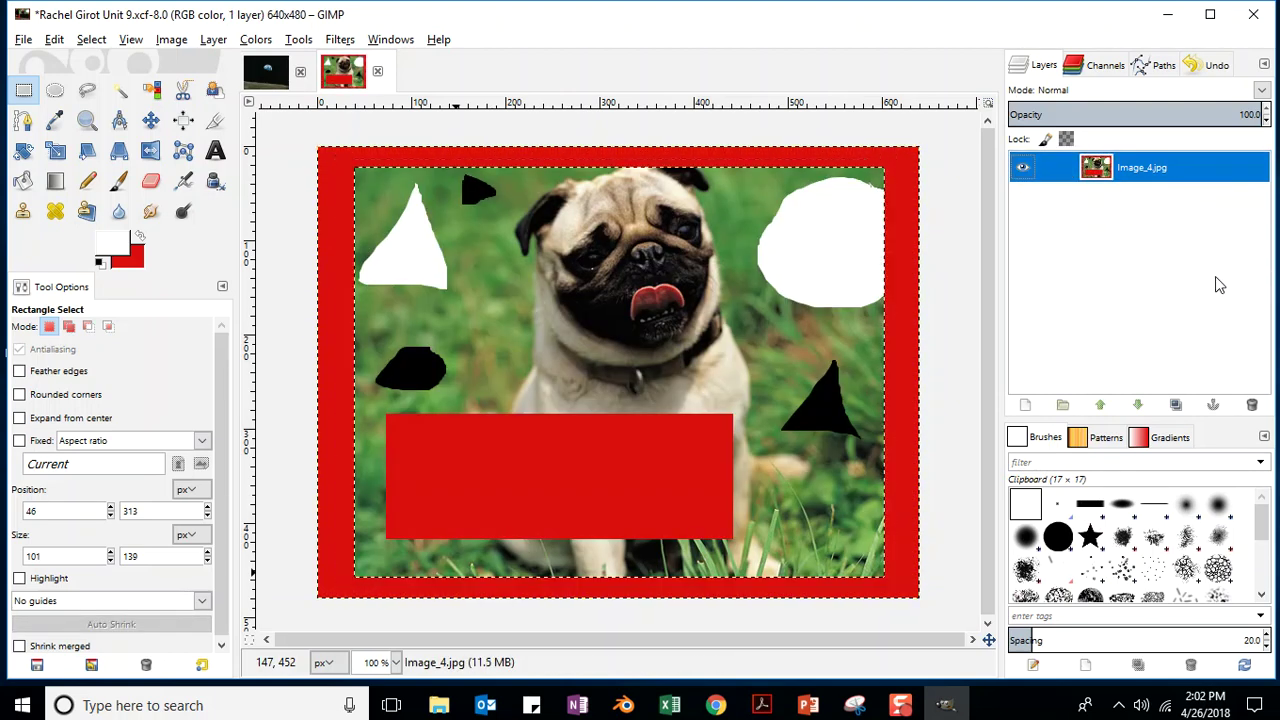
pyautogui.hotkey('ctrl', 'z')
pyautogui.hotkey('ctrl', 'z')
pyautogui.hotkey('ctrl', 'z')
pyautogui.hotkey('ctrl', 'z')
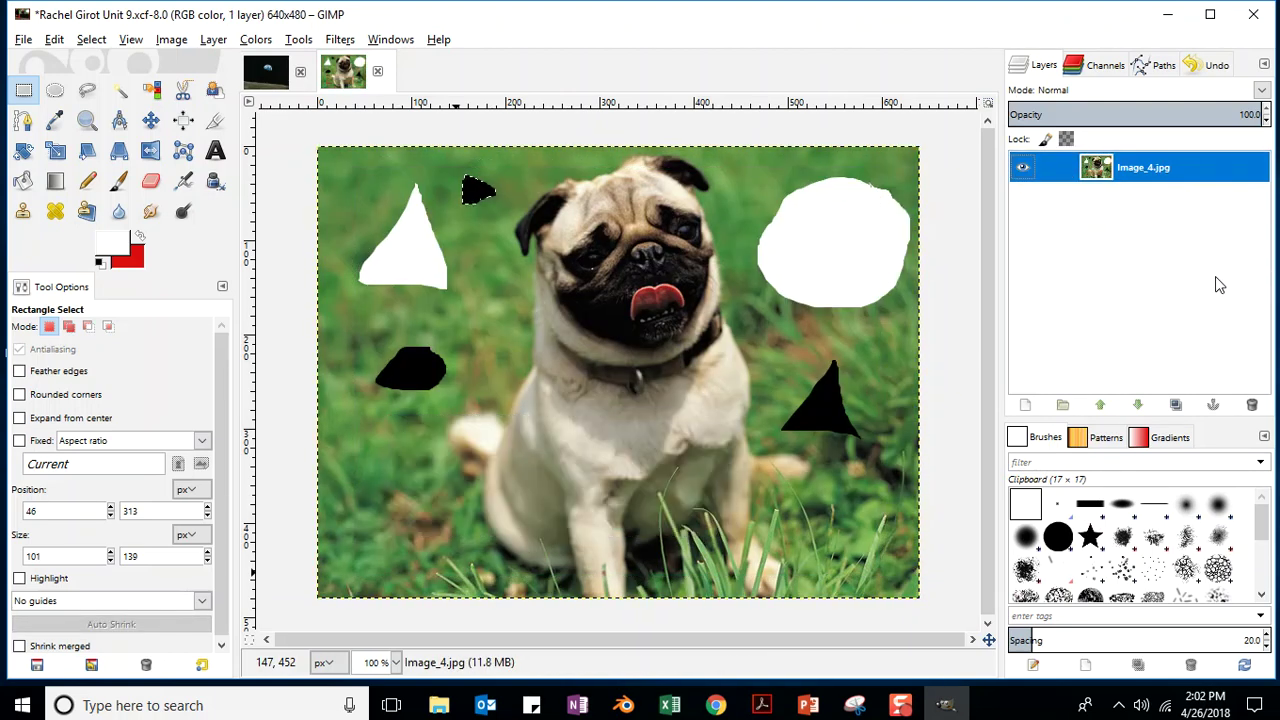
pyautogui.hotkey('ctrl', 'z')
pyautogui.hotkey('ctrl', 'z')
pyautogui.hotkey('ctrl', 'z')
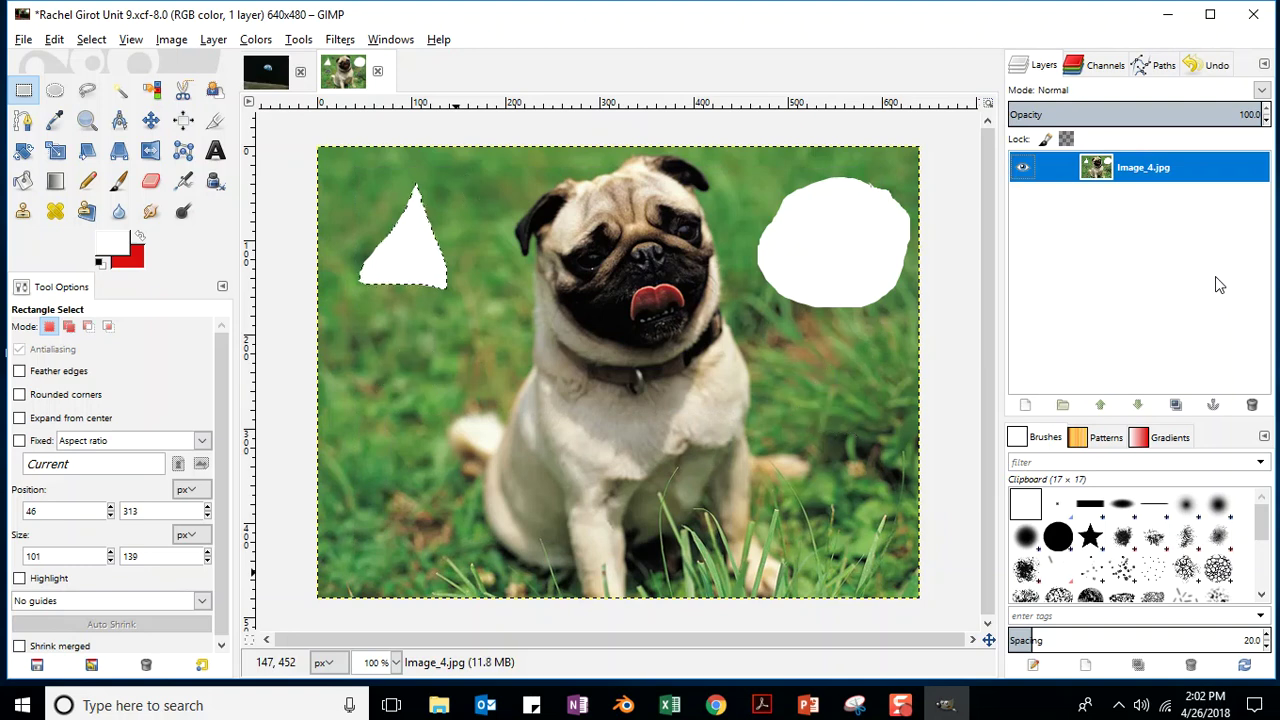
pyautogui.hotkey('ctrl', 'z')
pyautogui.hotkey('ctrl', 'z')
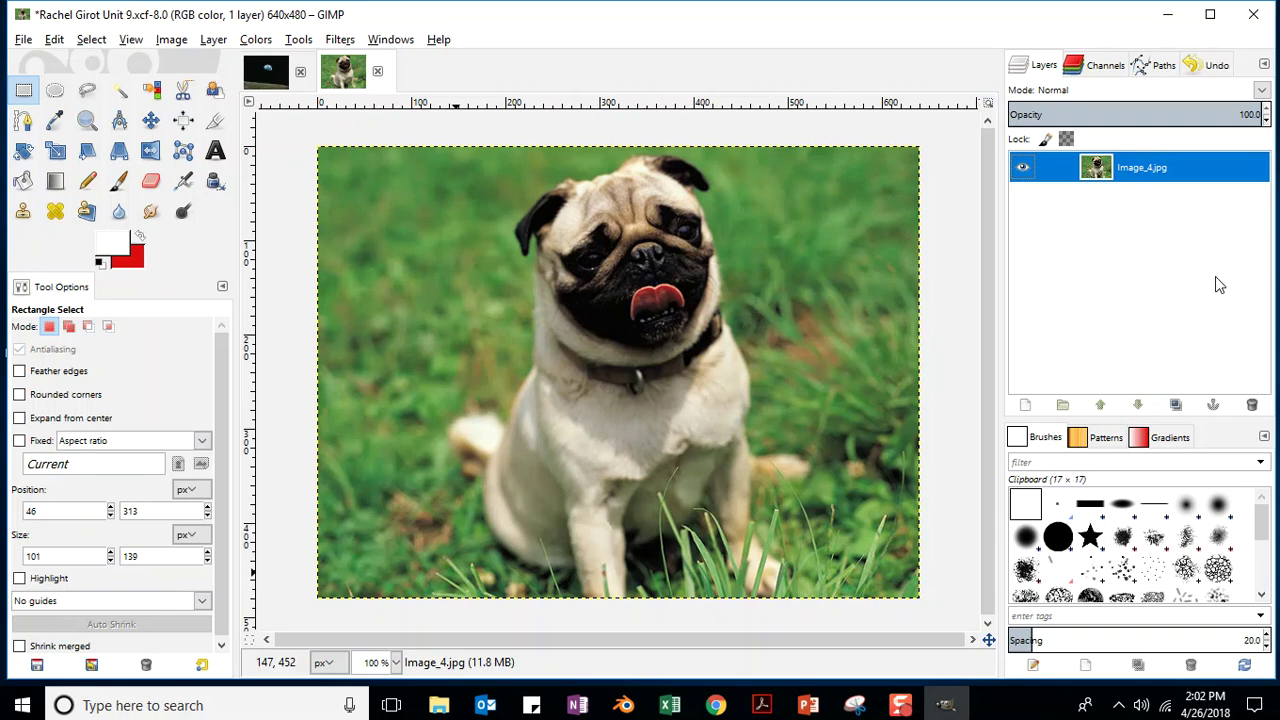
pyautogui.click(22, 39)
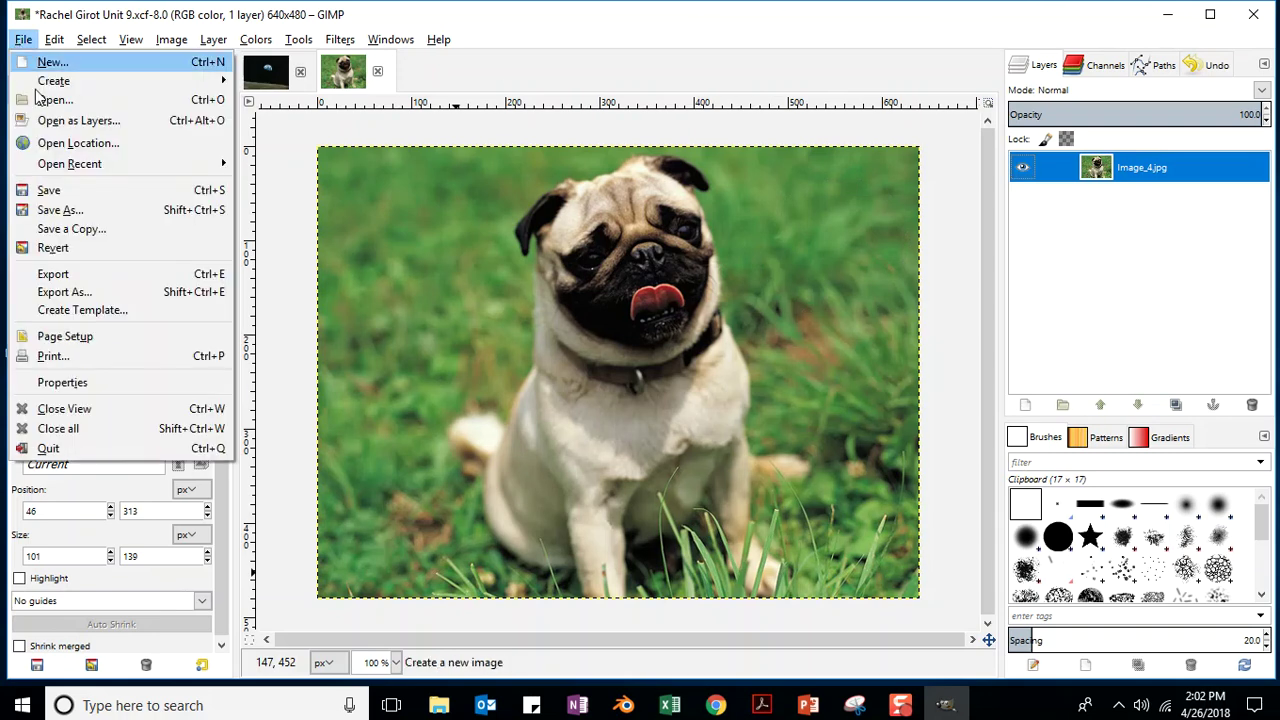
pyautogui.click(50, 189)
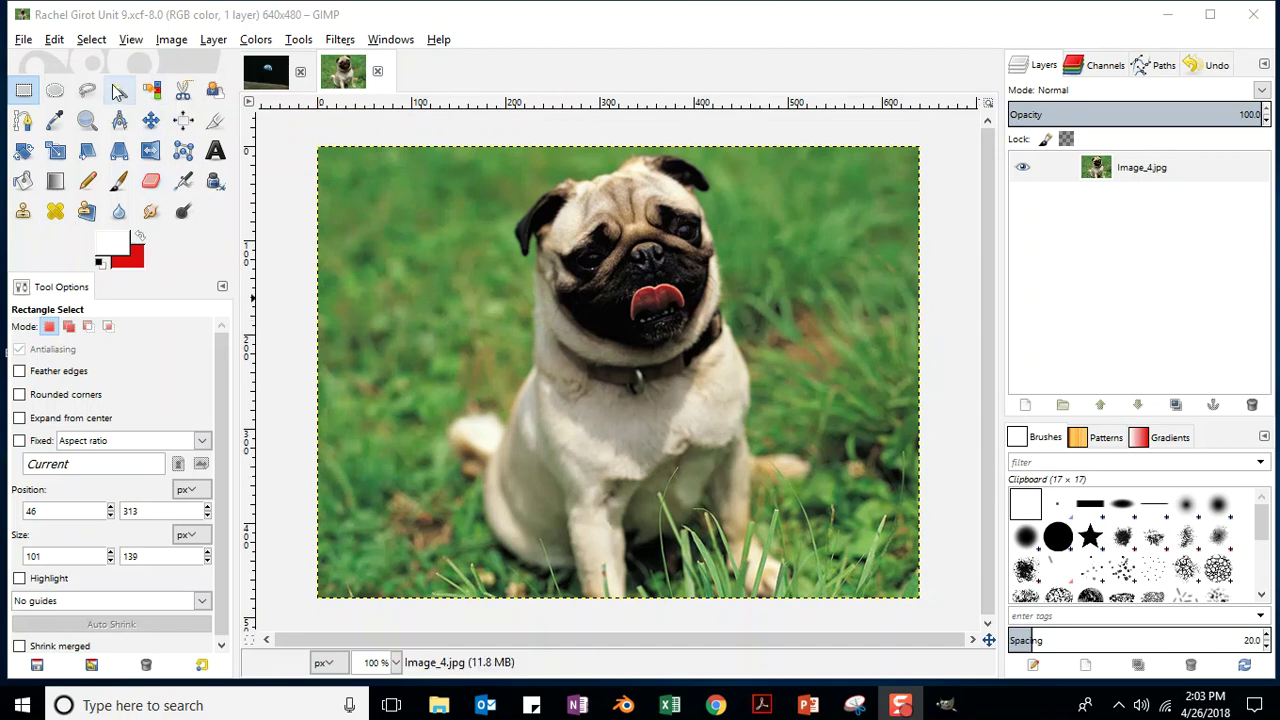
# - Save the file and select the green grass on the Image_4.jpg layer using Select by Color with threshold 15
pyautogui.click(153, 91)
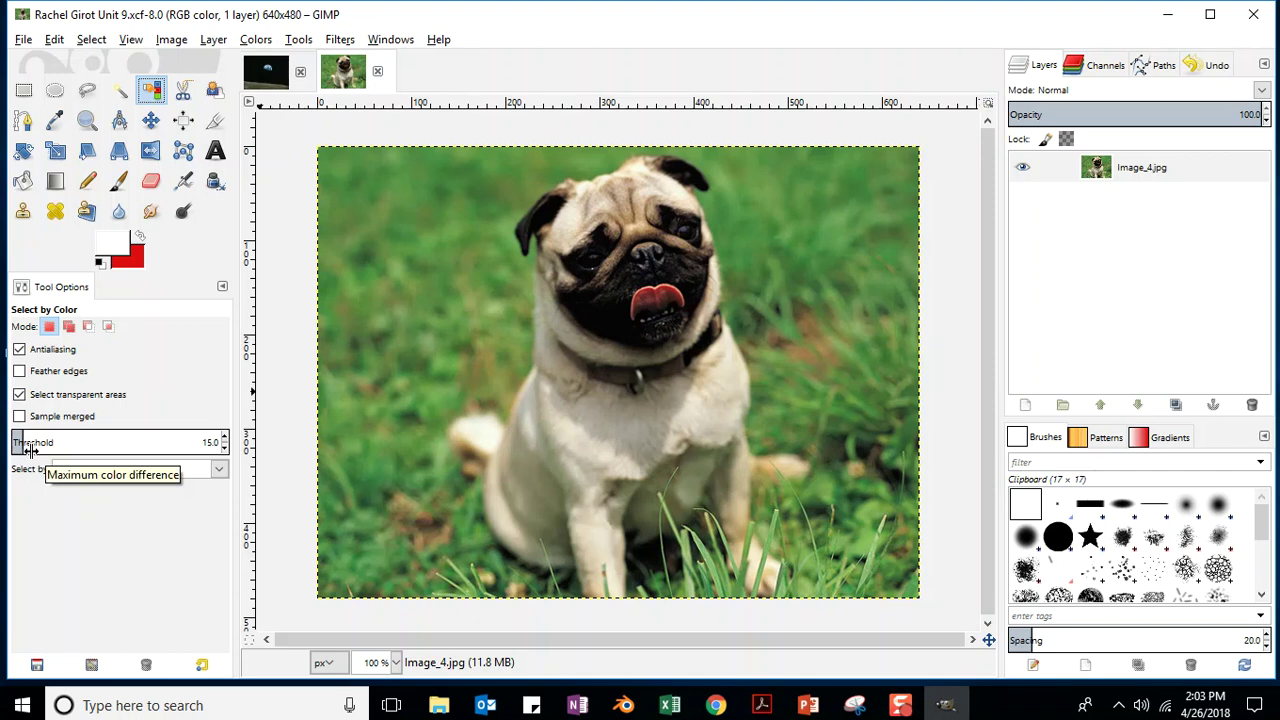
pyautogui.click(23, 39)
pyautogui.click(48, 190)
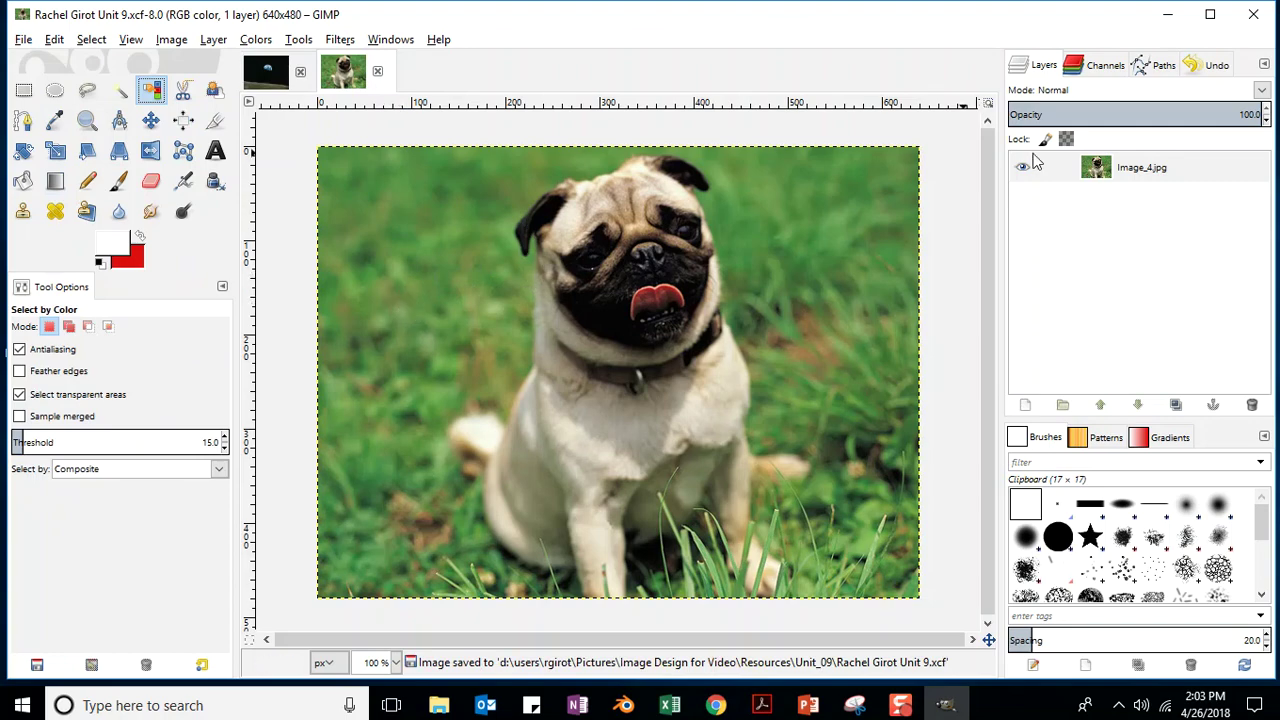
pyautogui.click(1160, 170)
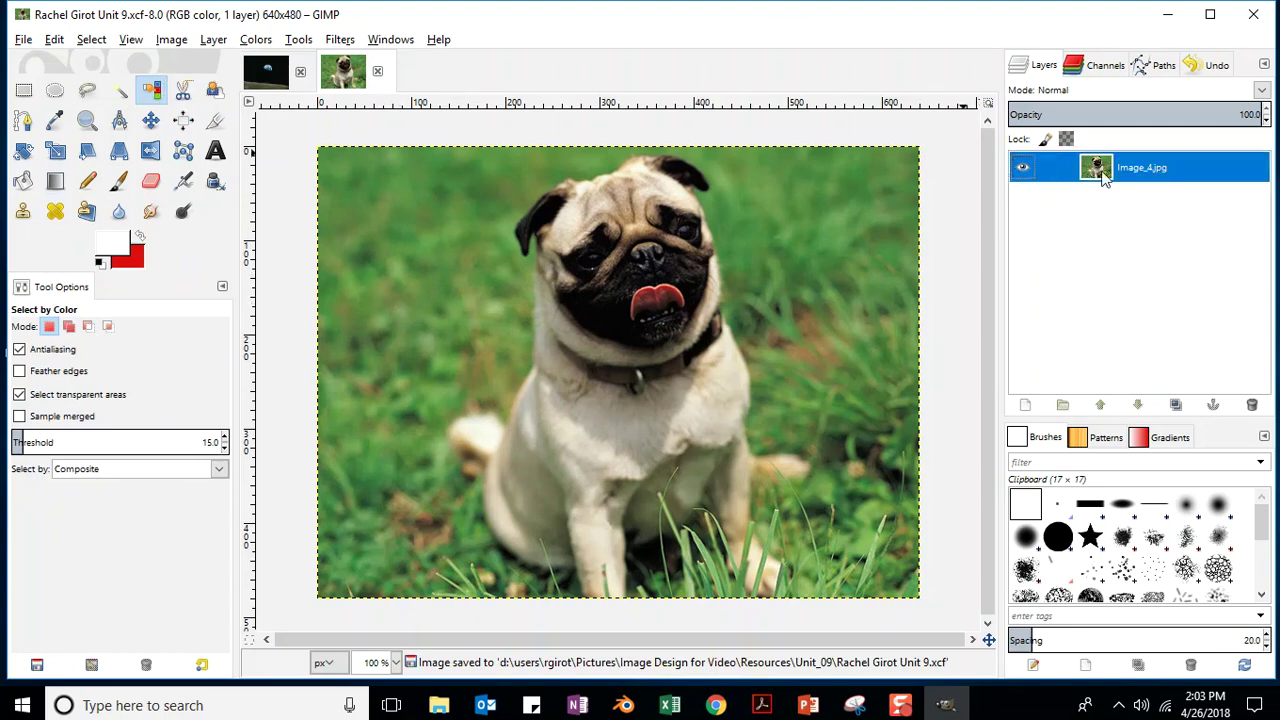
pyautogui.click(386, 297)
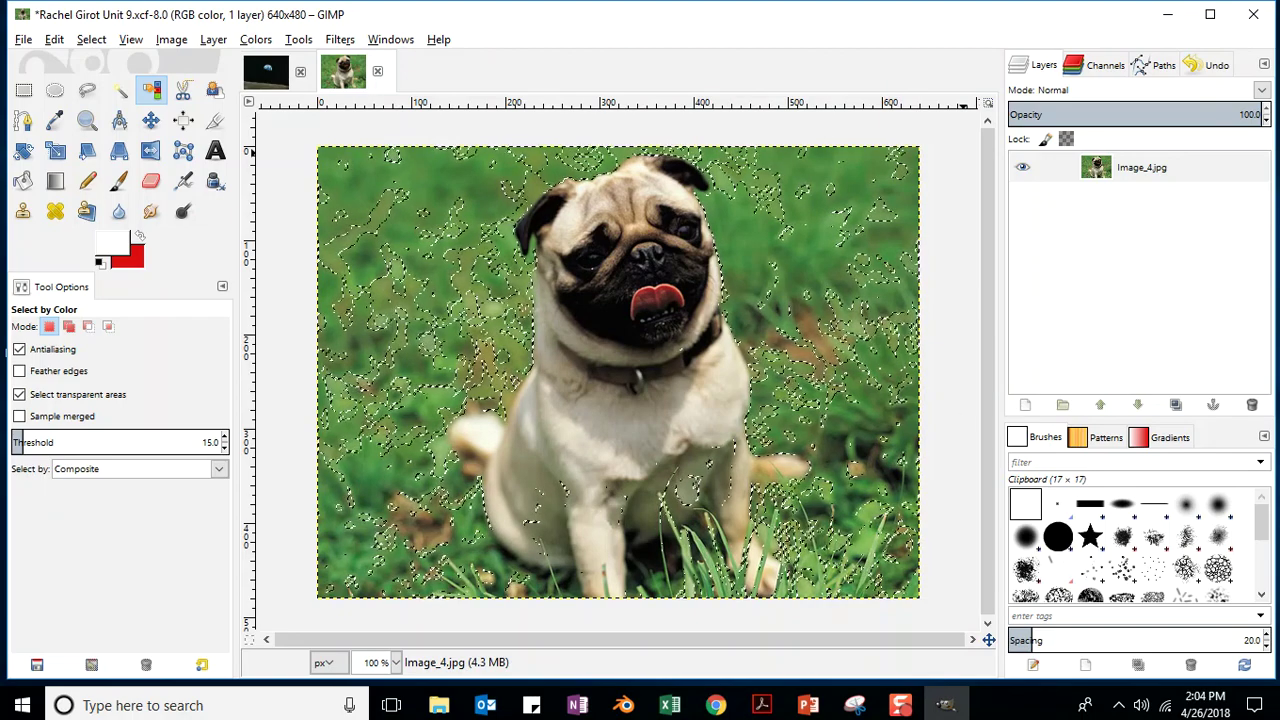
pyautogui.hotkey('alt', 'Tab')
pyautogui.moveTo(830, 112); pyautogui.dragTo(1279, 40)
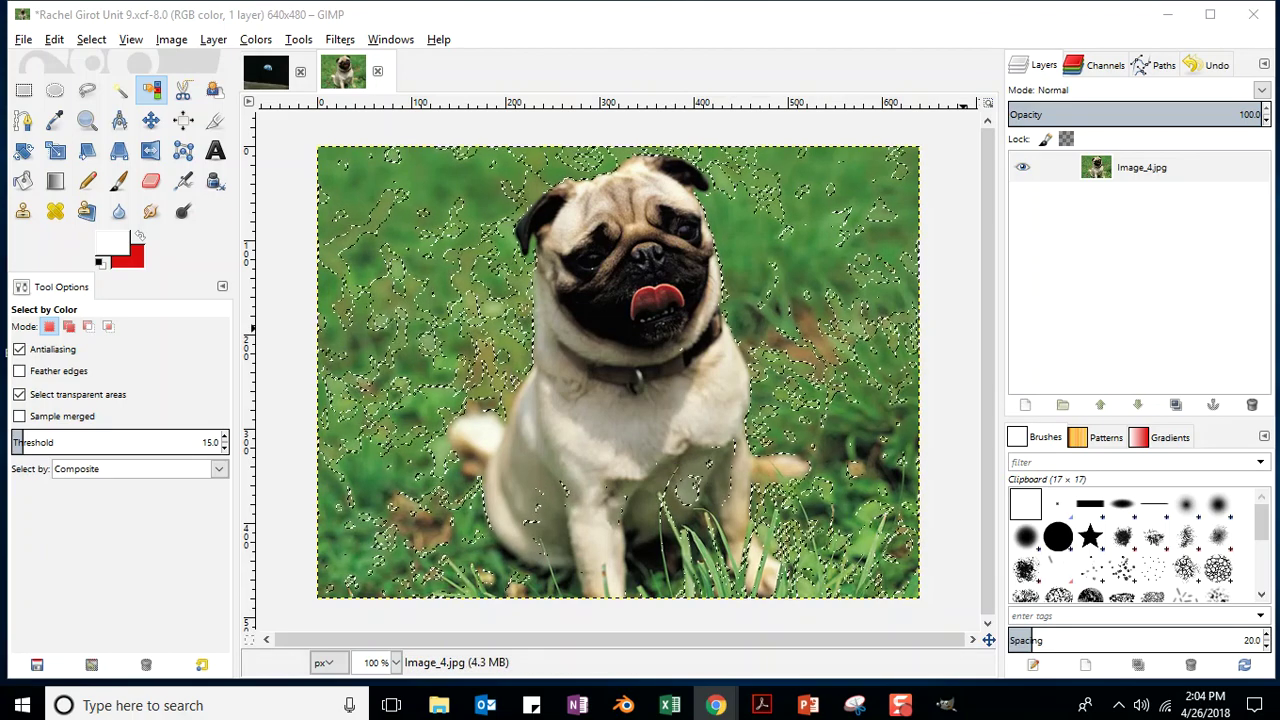
# - Preview the Unit_09 images, open Image_6.jpg and select its white background using Select by Color with threshold 15
pyautogui.click(23, 40)
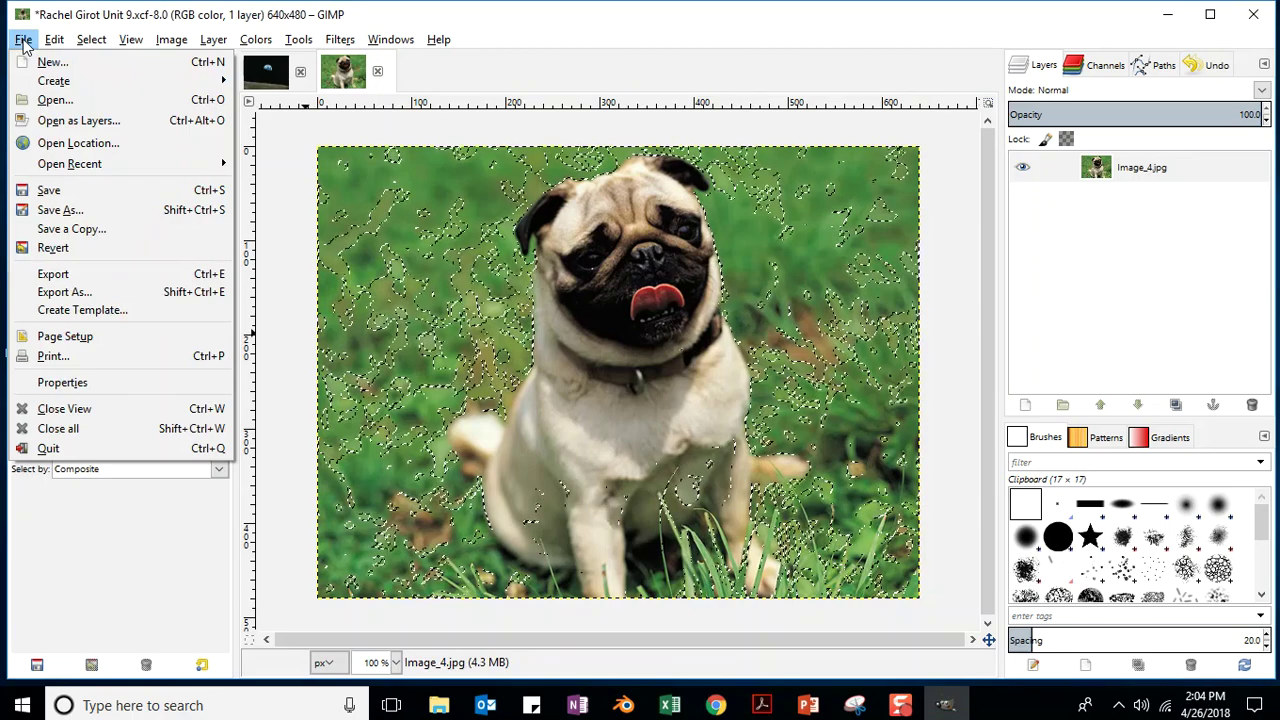
pyautogui.click(55, 101)
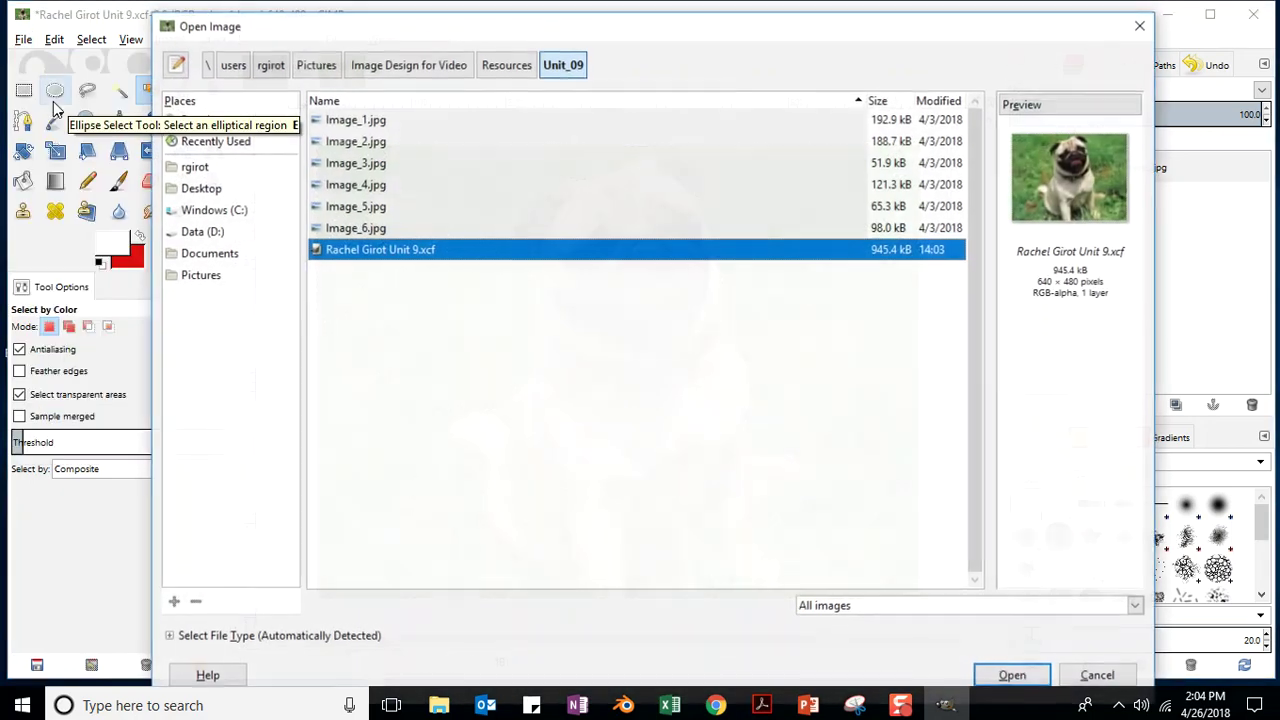
pyautogui.click(352, 232)
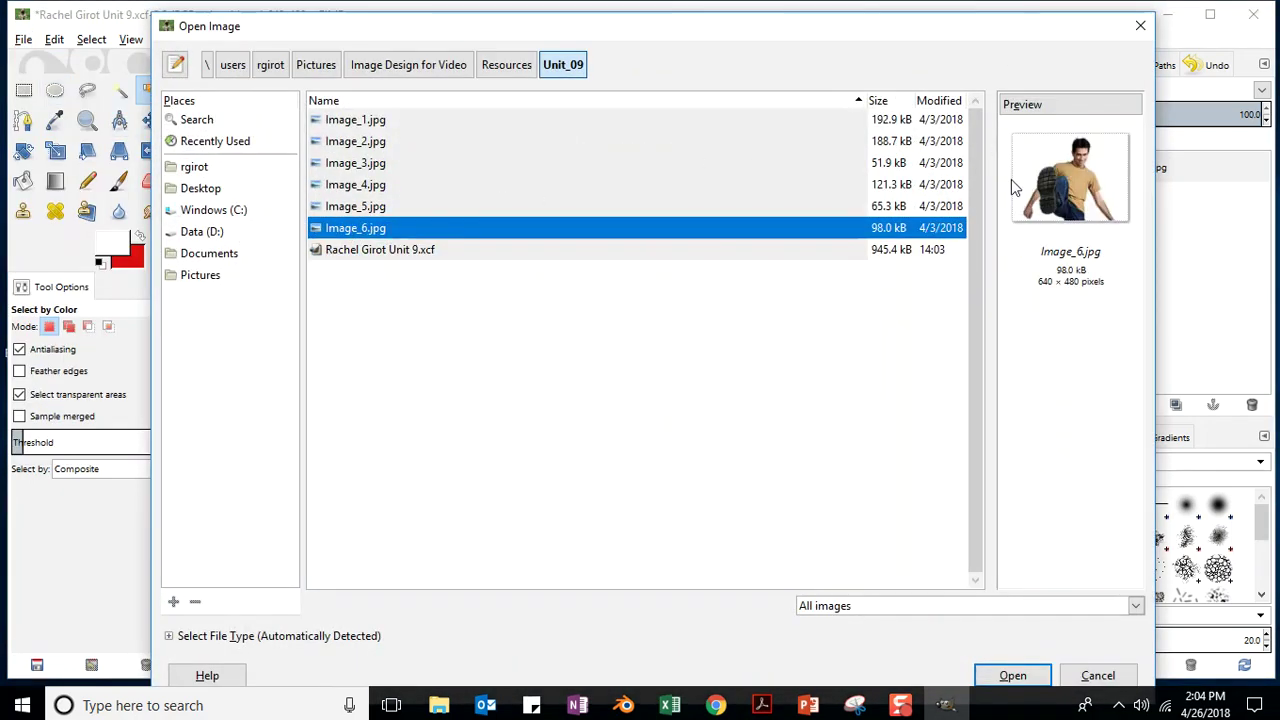
pyautogui.click(385, 208)
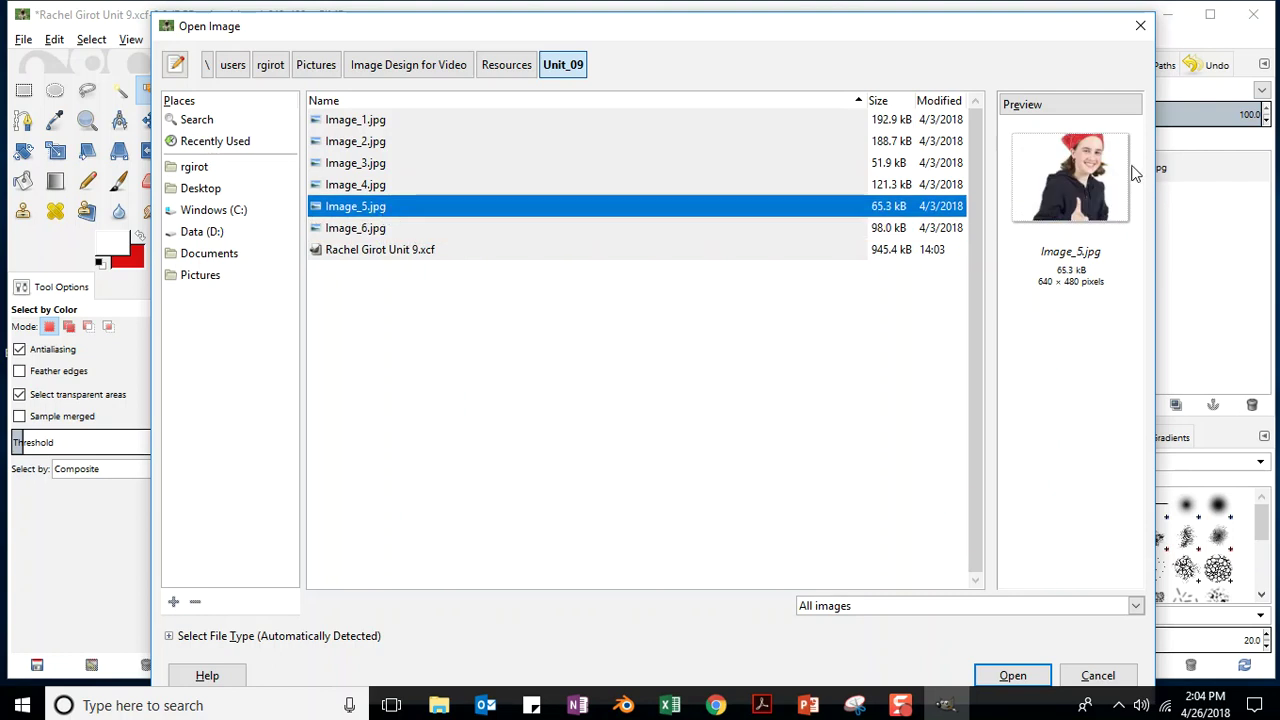
pyautogui.click(355, 232)
pyautogui.click(362, 188)
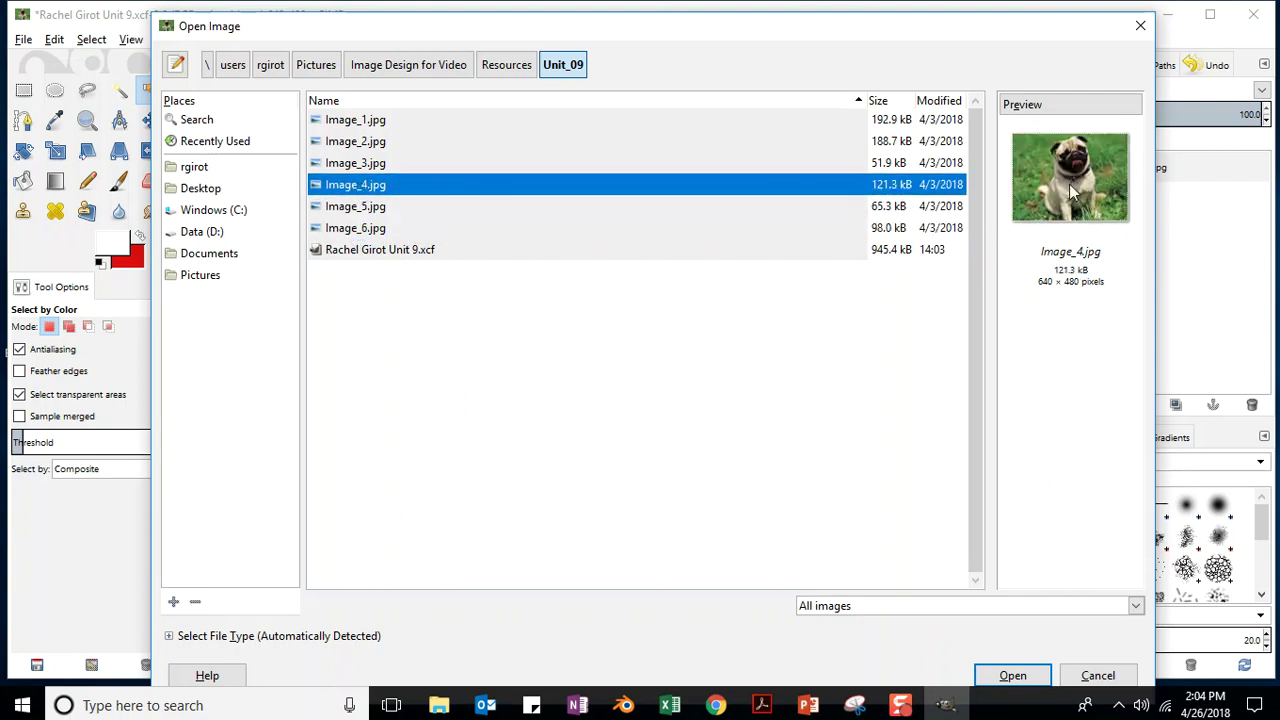
pyautogui.click(366, 211)
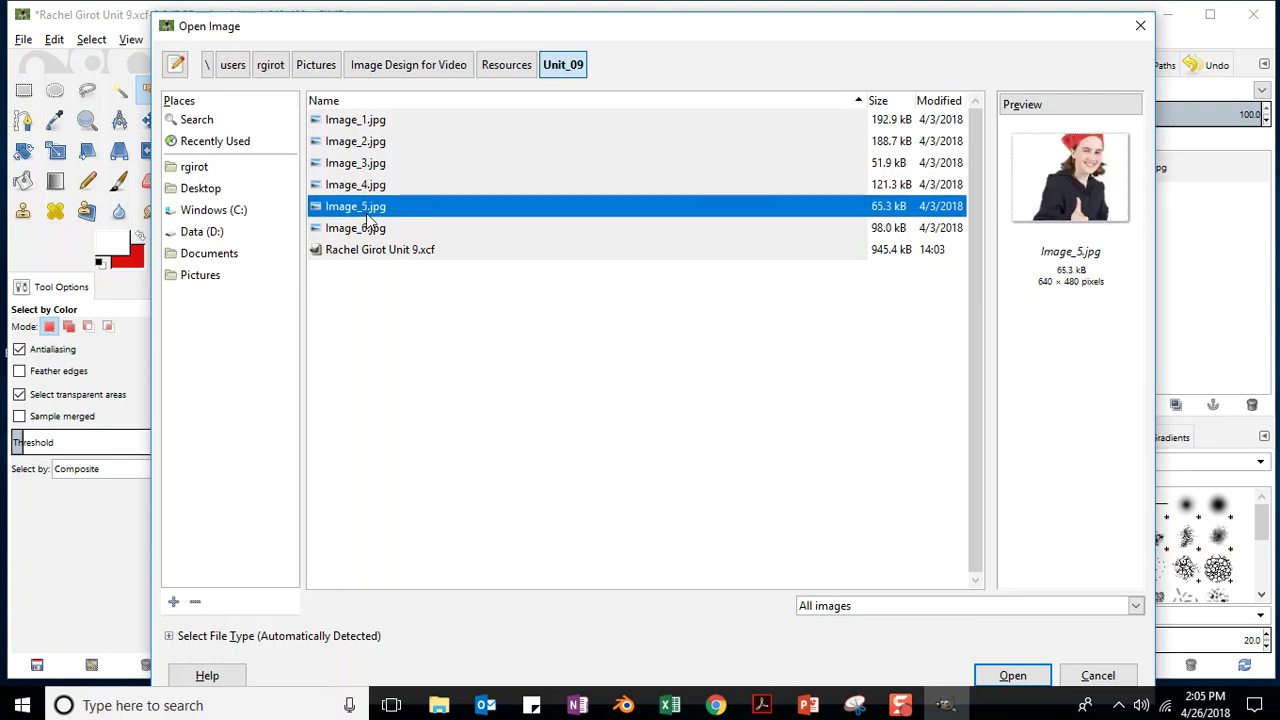
pyautogui.click(368, 228)
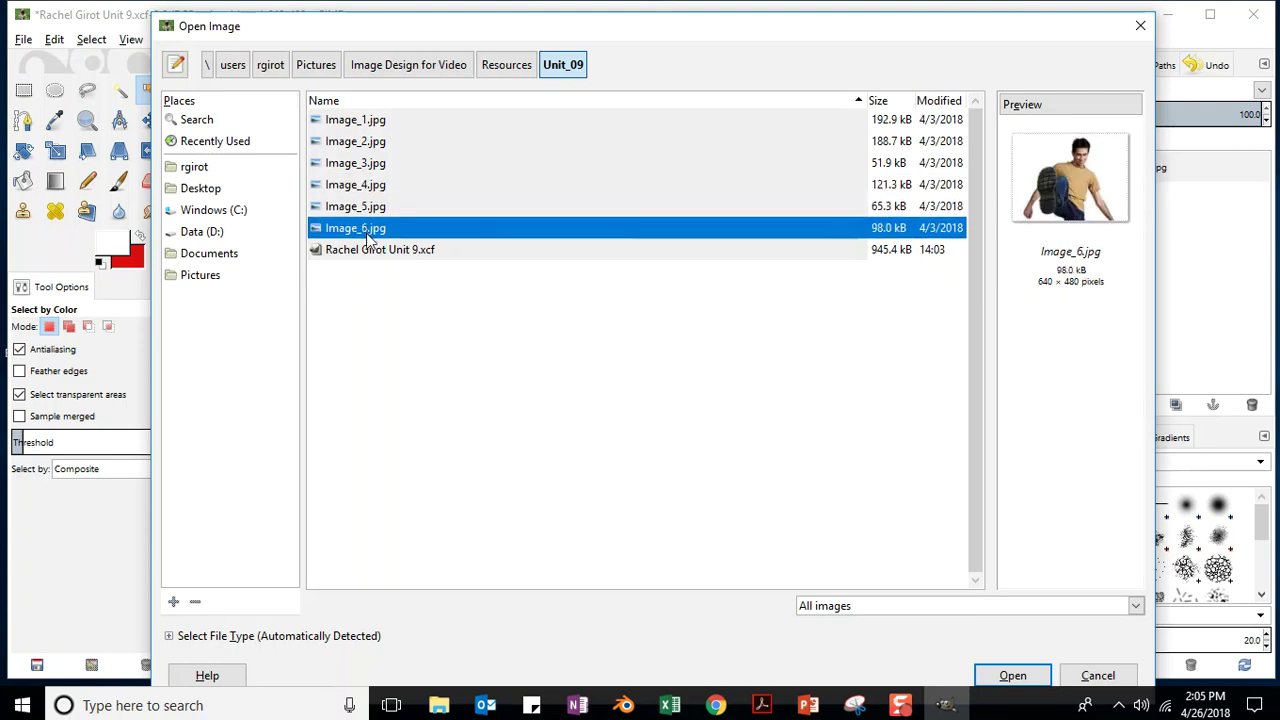
pyautogui.click(1010, 674)
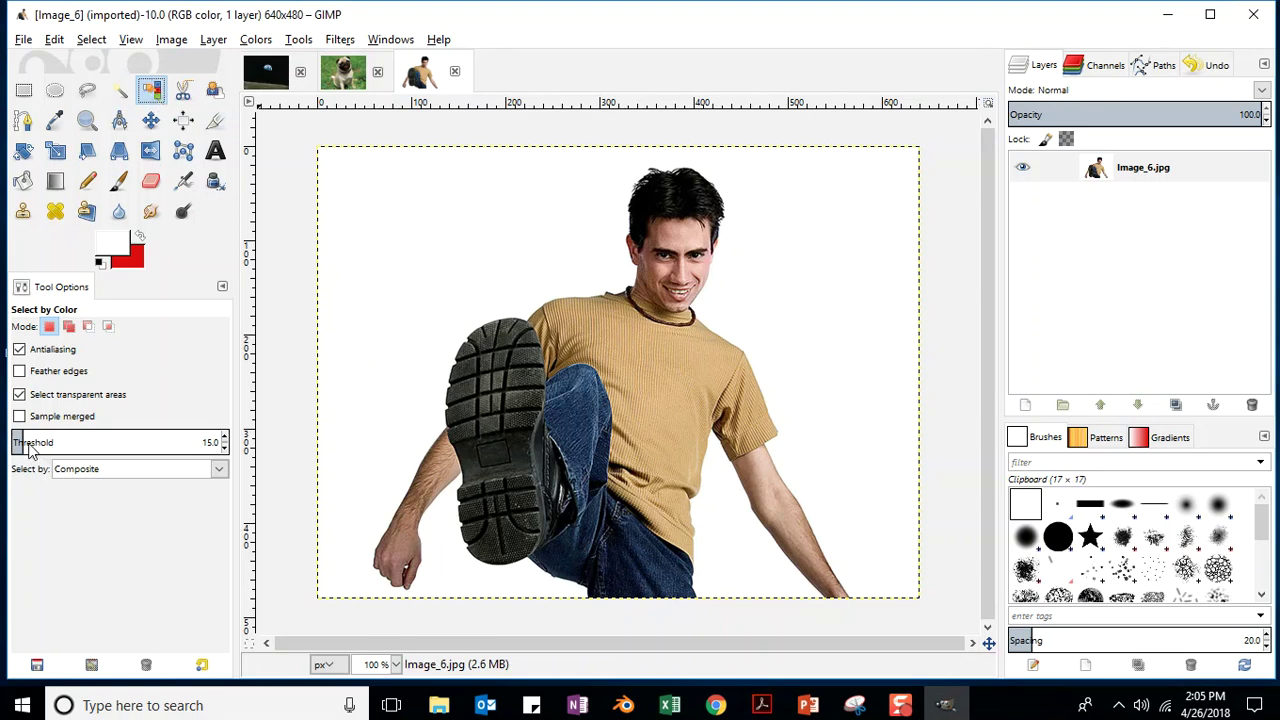
pyautogui.click(394, 204)
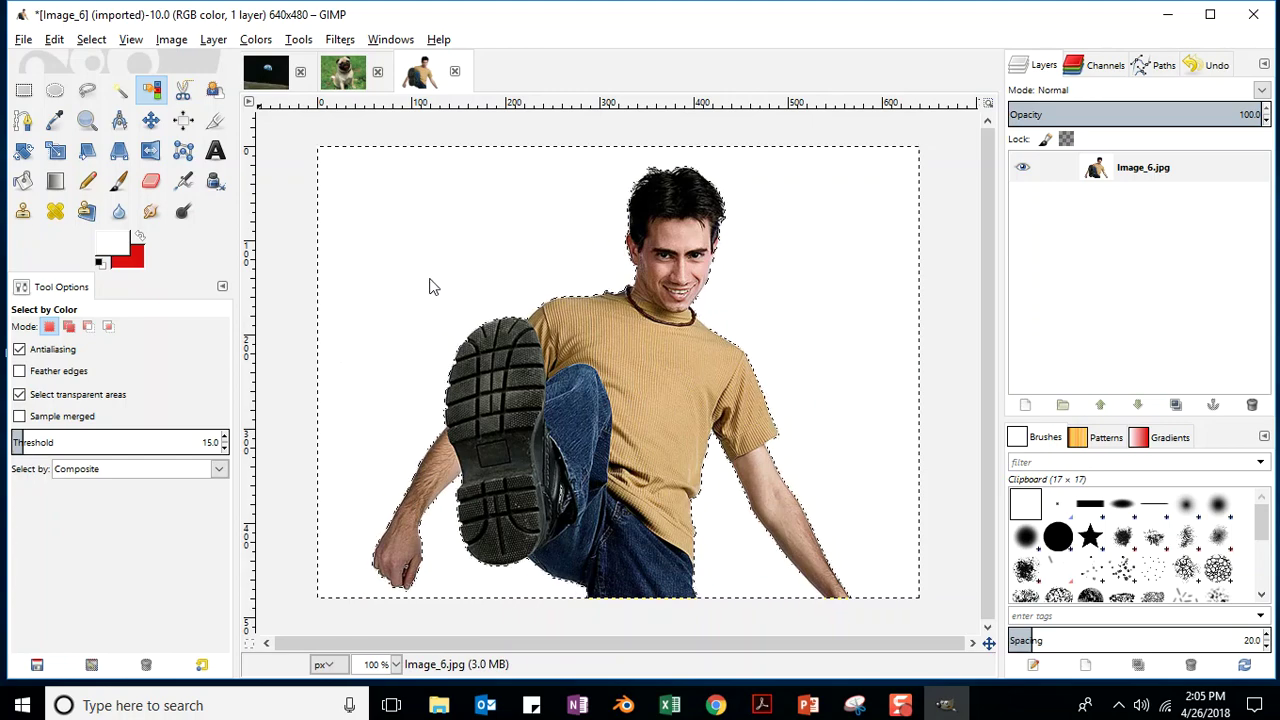
pyautogui.click(23, 39)
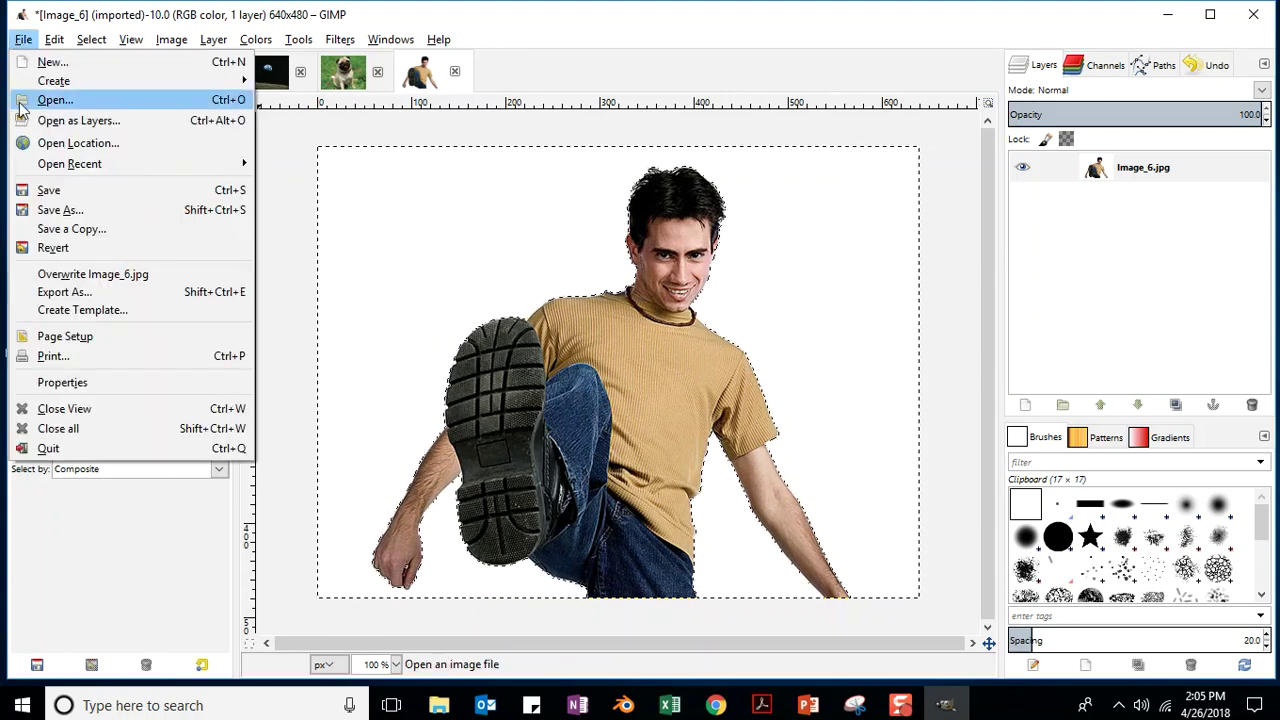
pyautogui.click(43, 189)
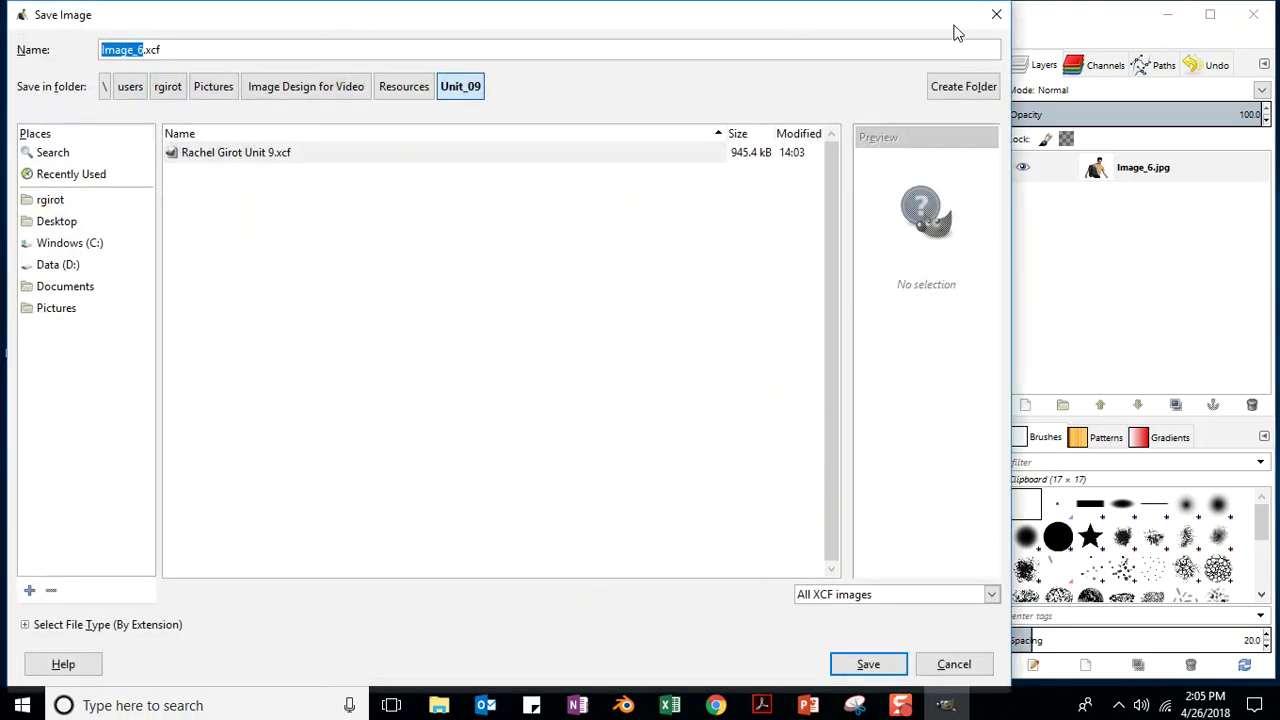
pyautogui.click(996, 14)
# - Save the image in the Unit_09 folder under the student's name followed by "White Background Color Select Tool" as an XCF file
pyautogui.click(23, 39)
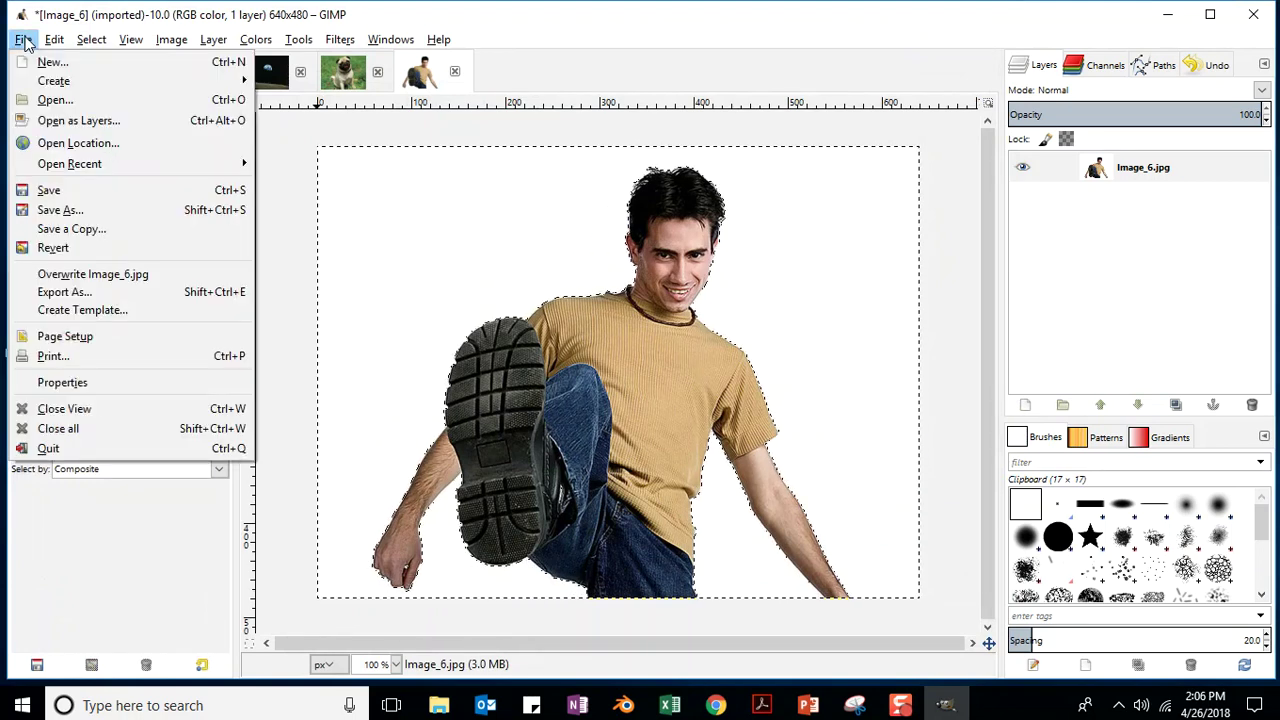
pyautogui.click(48, 189)
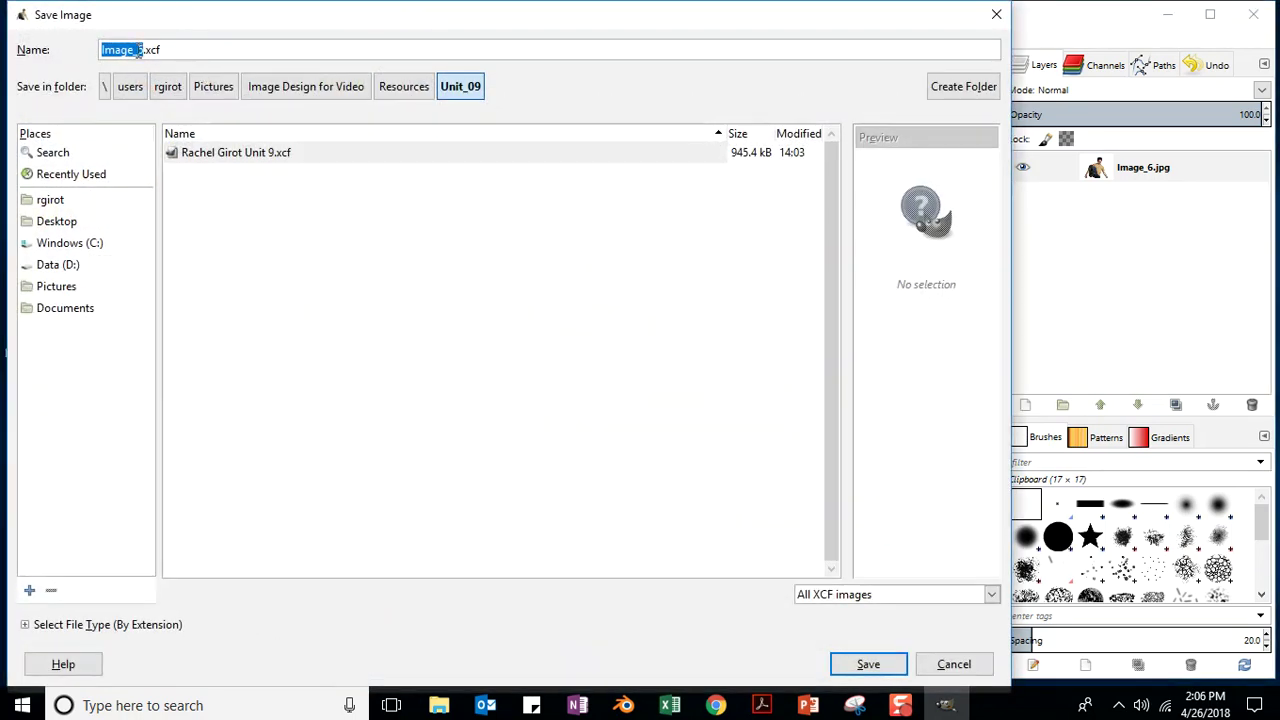
pyautogui.write('Rac;hel Giro')
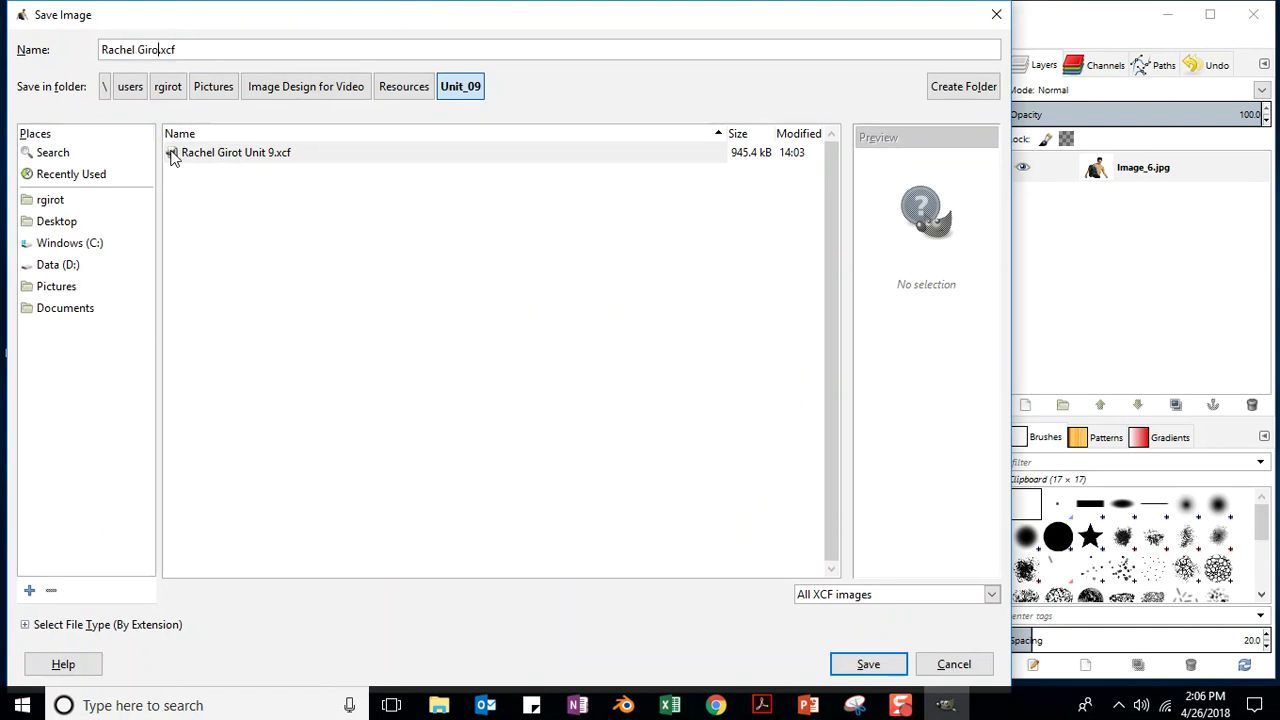
pyautogui.write('ackgrou')
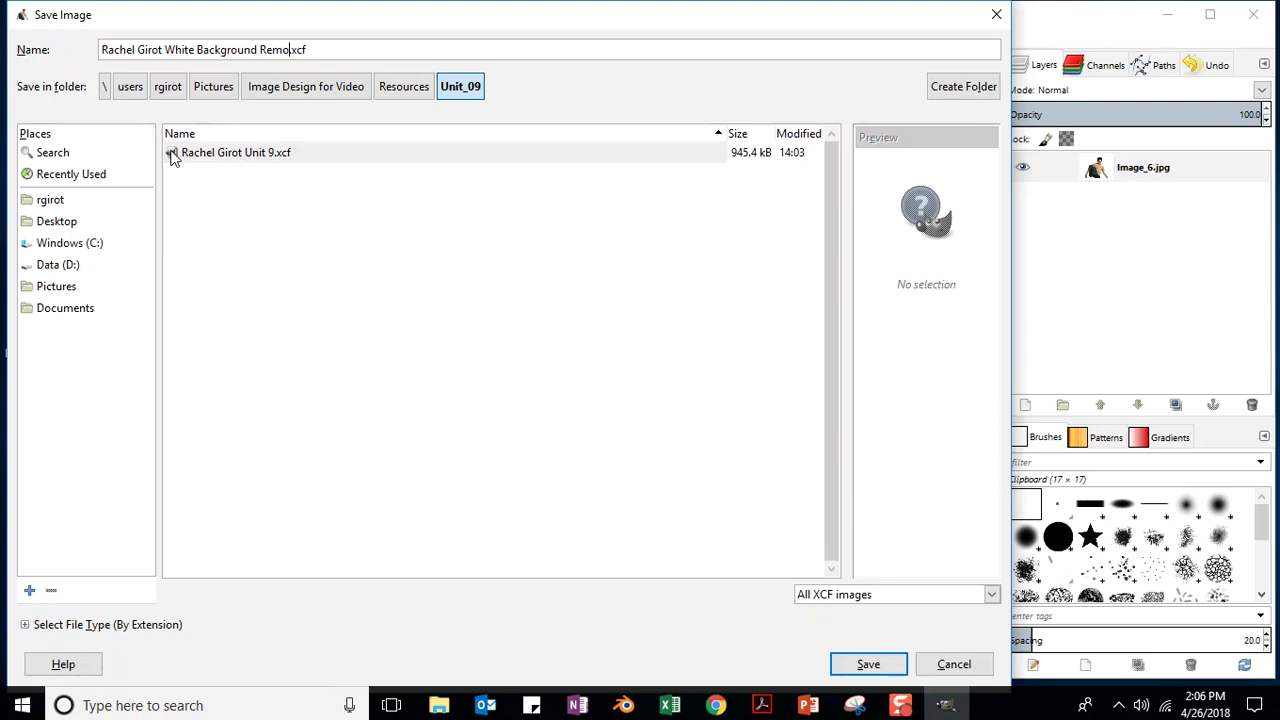
pyautogui.write('nd Color Select Tool')
pyautogui.click(866, 664)
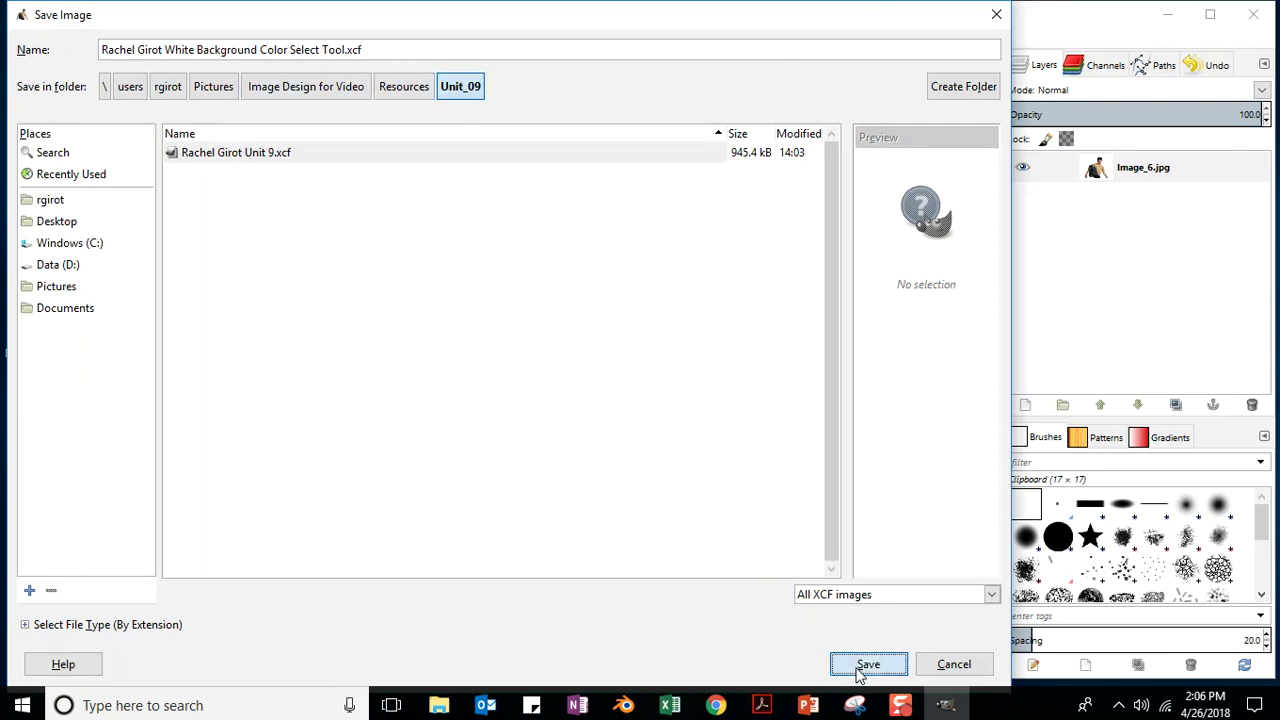
pyautogui.click(23, 39)
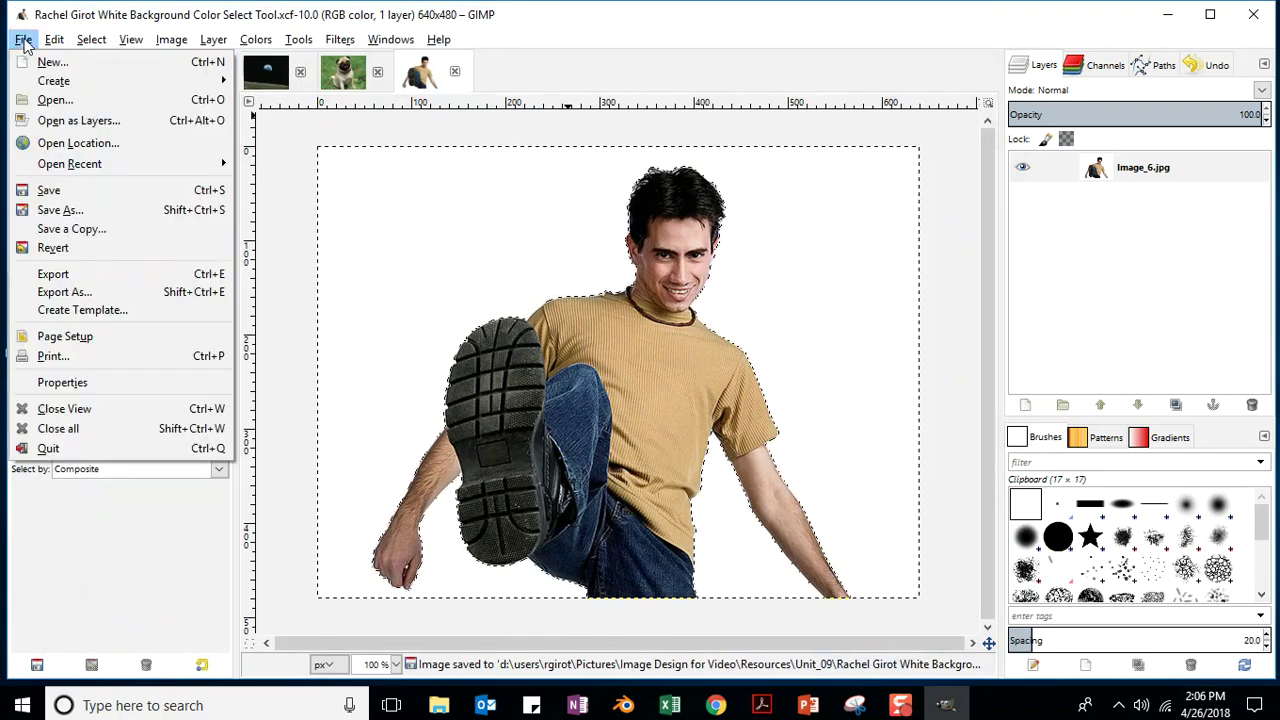
pyautogui.click(55, 195)
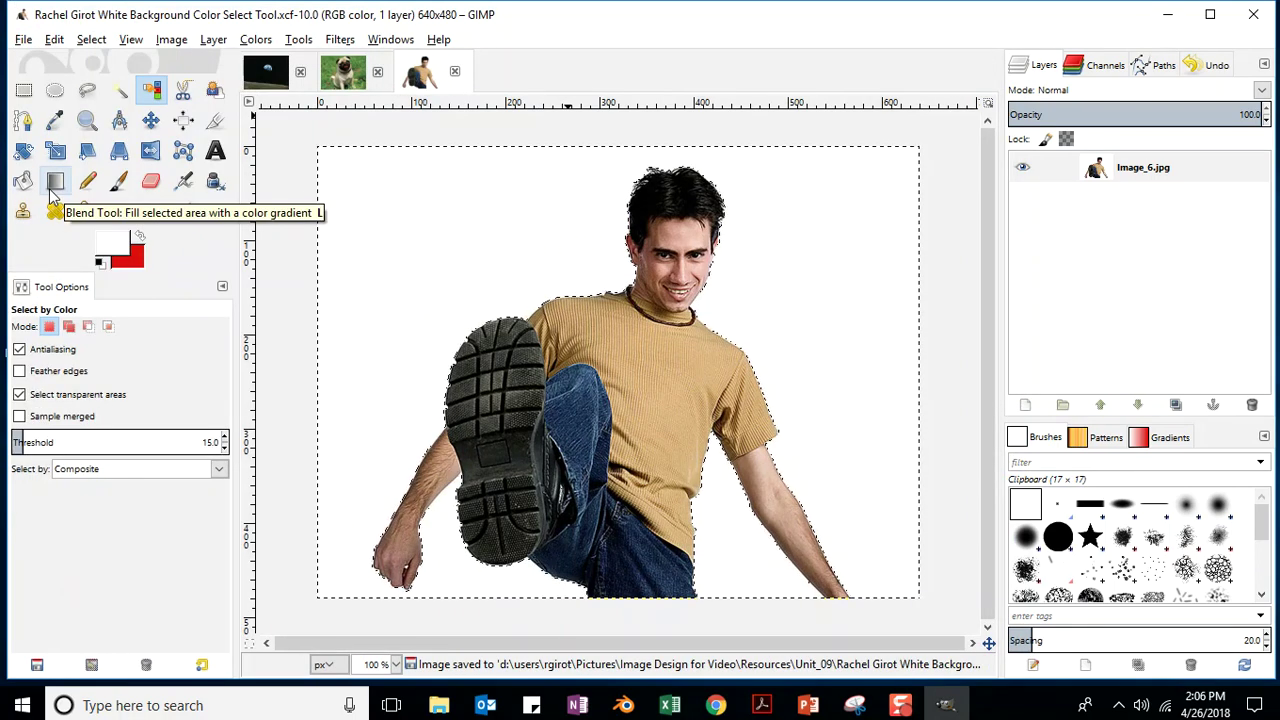
# - Check the selection edge along the man's shoulder and grow the white background selection by 1 px
pyautogui.click(87, 120)
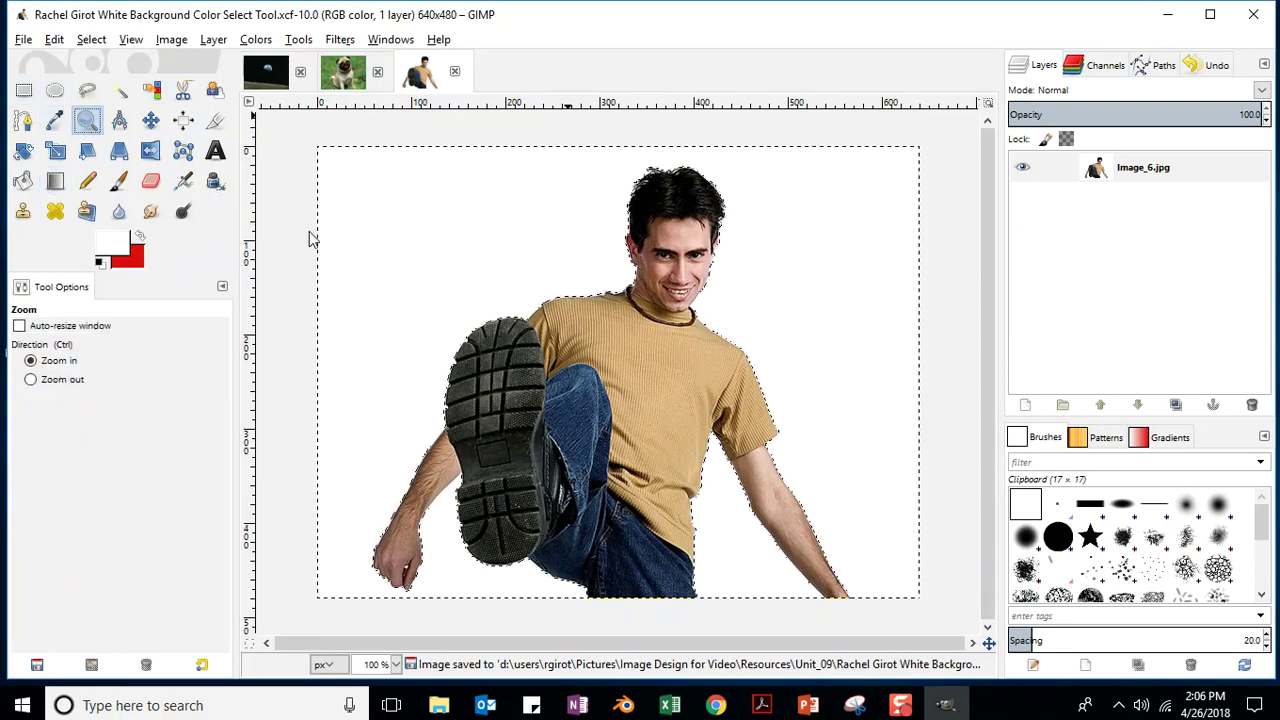
pyautogui.click(583, 304)
pyautogui.click(590, 322)
pyautogui.click(595, 330)
pyautogui.click(600, 335)
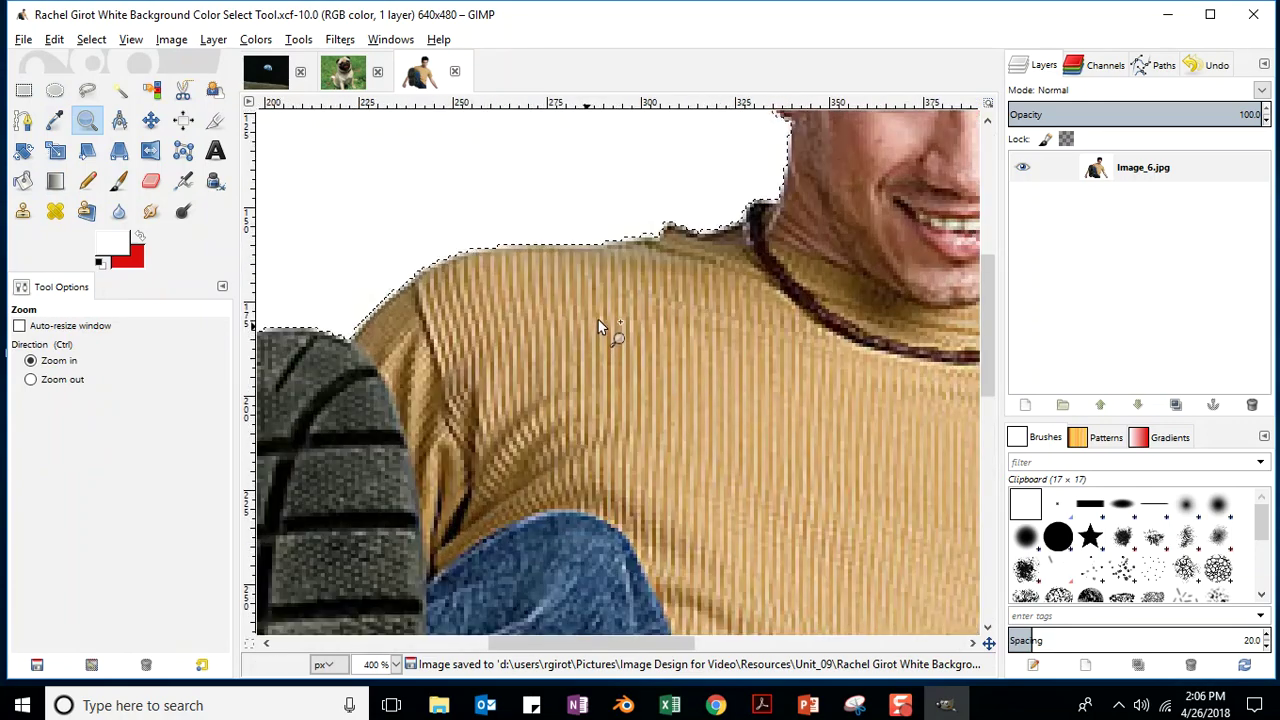
pyautogui.click(605, 295)
pyautogui.click(600, 282)
pyautogui.click(600, 276)
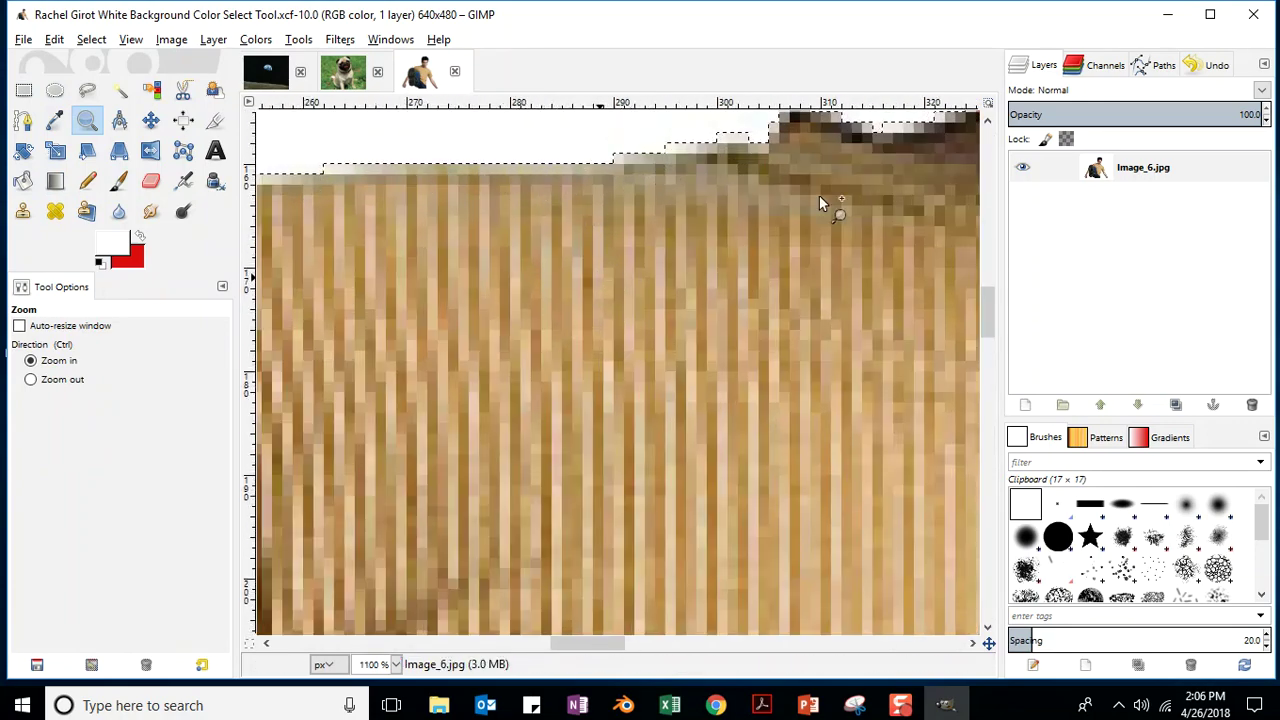
pyautogui.scroll(5, 982, 316)
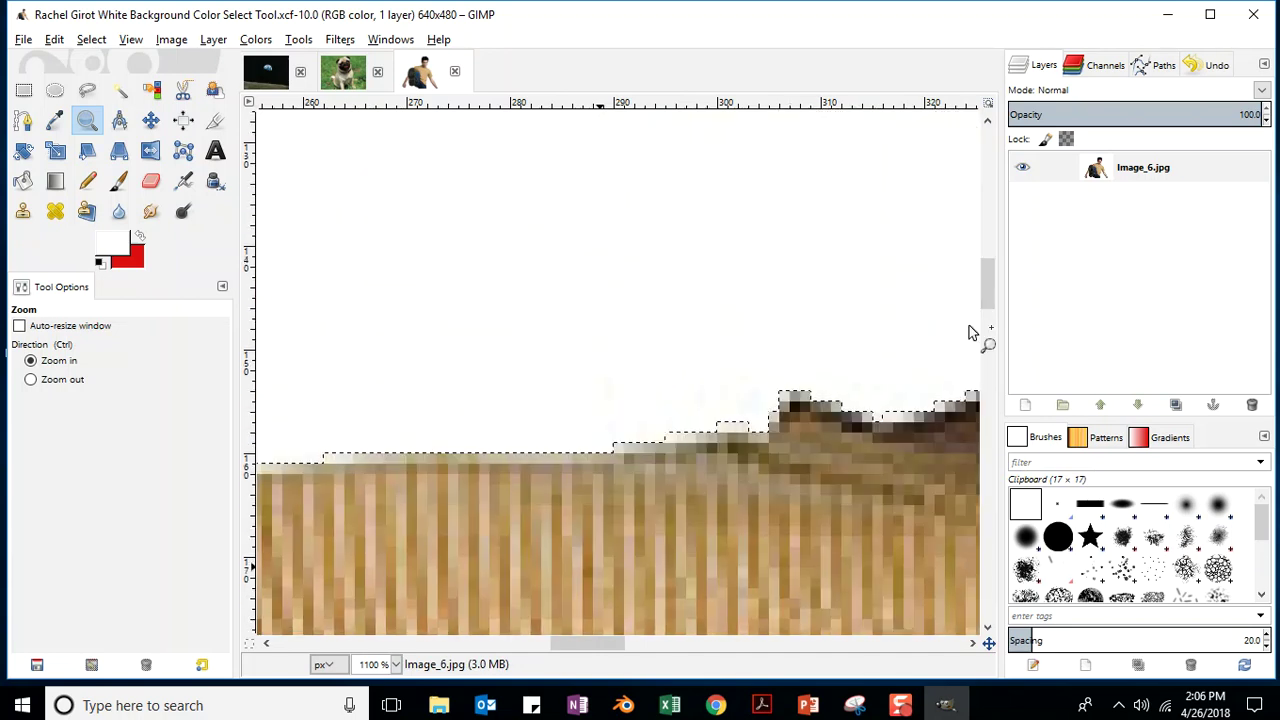
pyautogui.moveTo(563, 648)
pyautogui.mouseDown()
pyautogui.moveTo(644, 649)
pyautogui.moveTo(564, 646)
pyautogui.mouseUp()
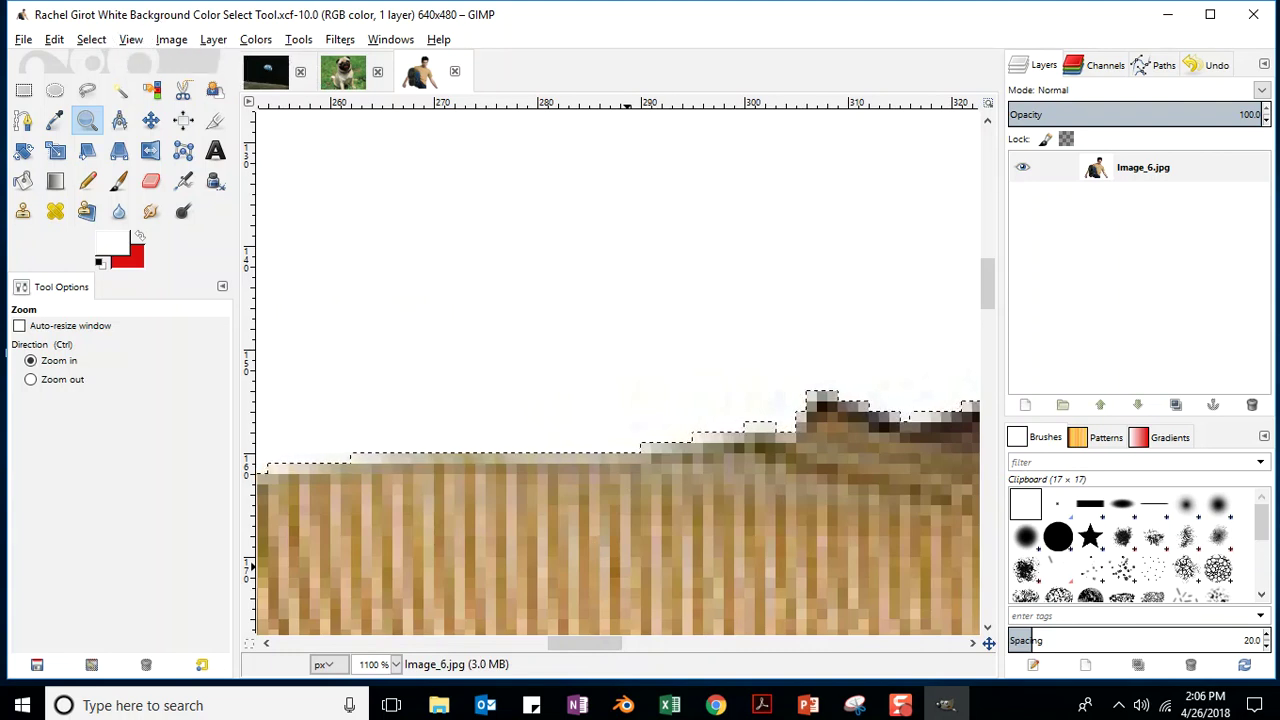
pyautogui.click(90, 42)
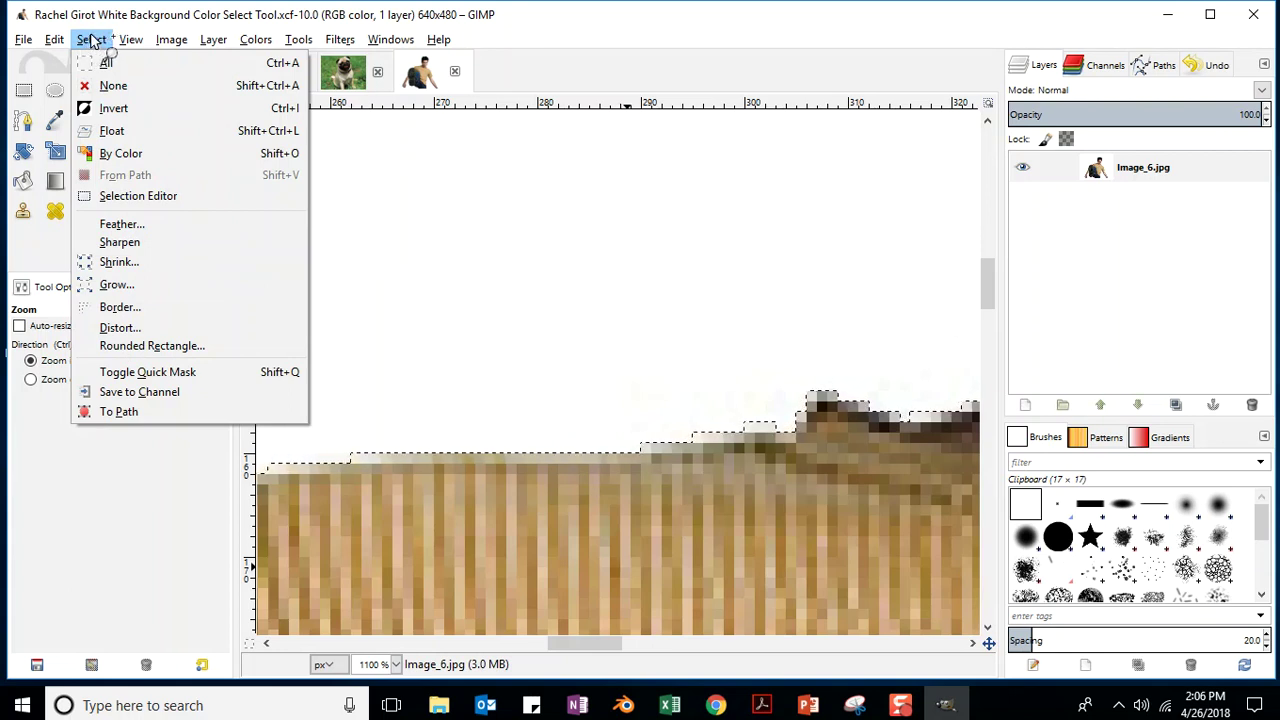
pyautogui.click(130, 287)
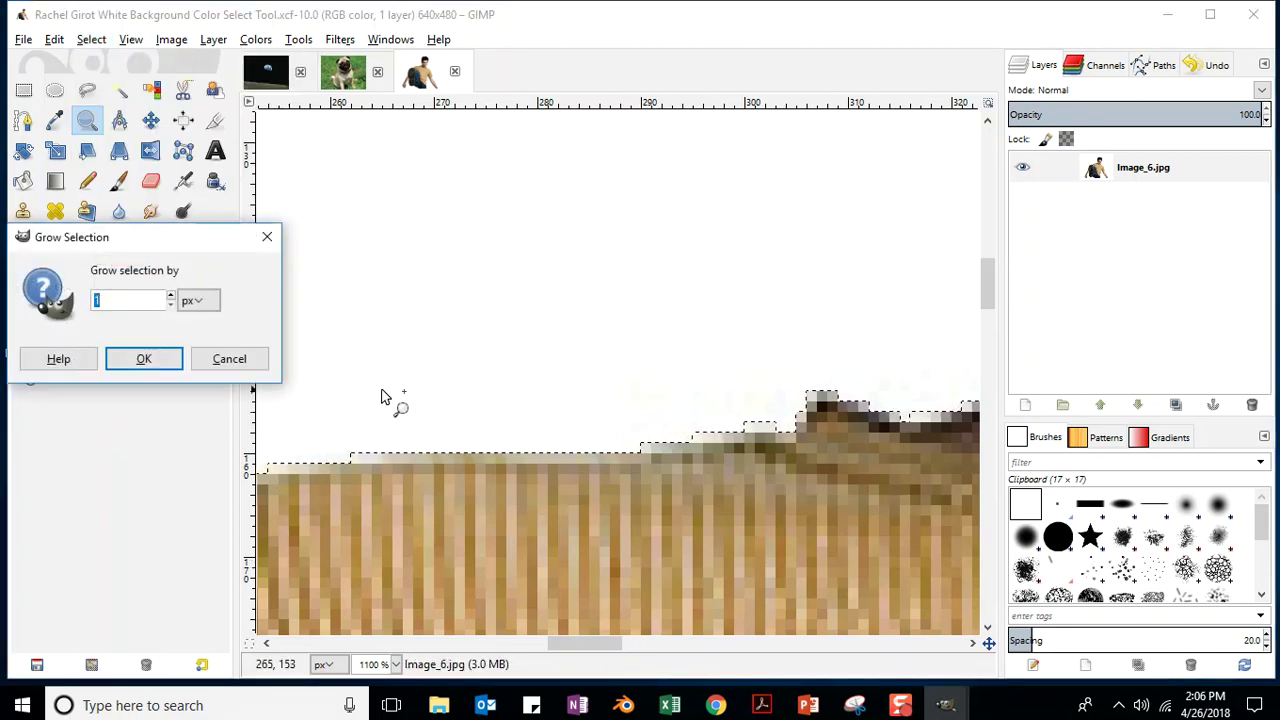
pyautogui.click(127, 357)
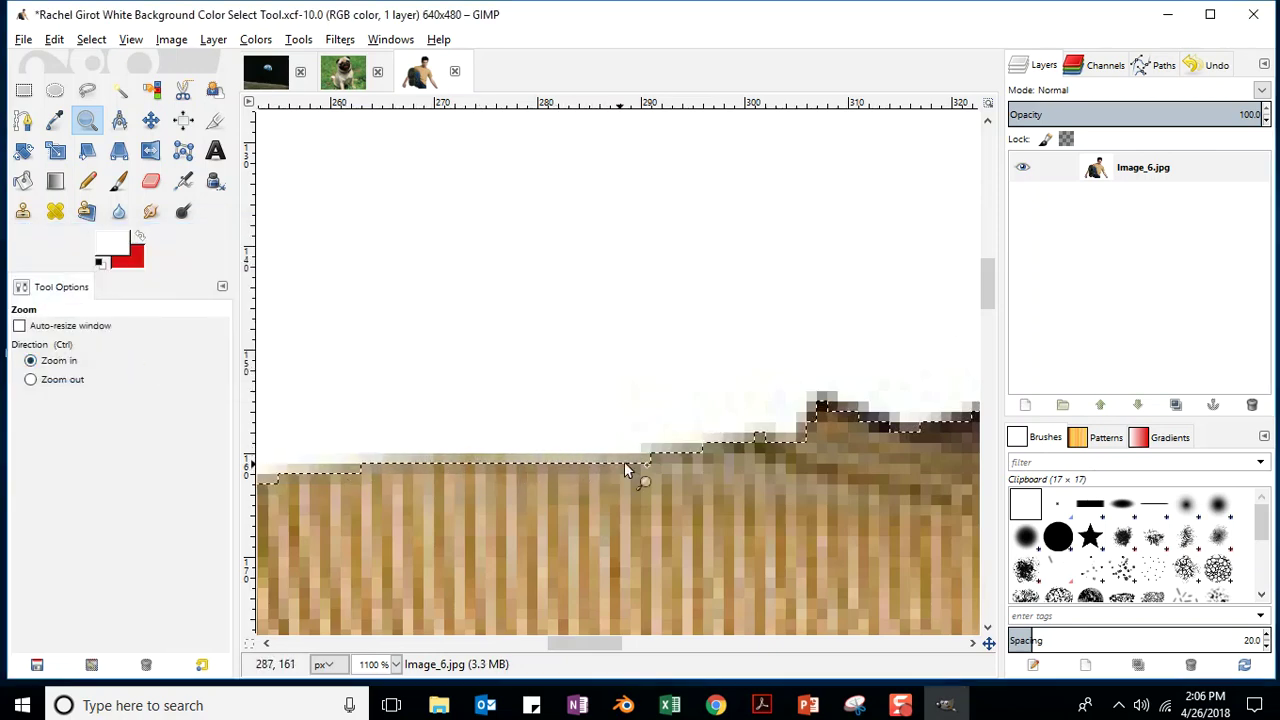
# - Check the grown selection edge along the neck and shoulder and add an alpha channel to the Image_6.jpg layer
pyautogui.moveTo(580, 645); pyautogui.dragTo(642, 652)
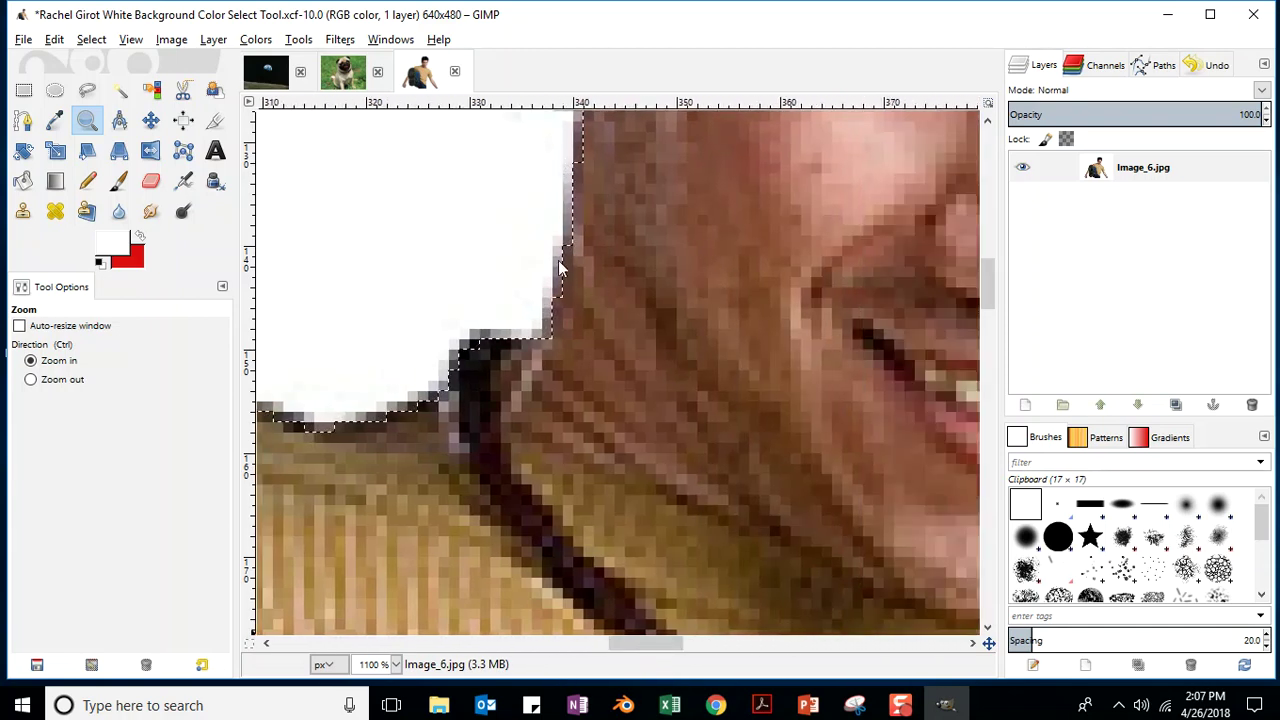
pyautogui.moveTo(630, 644); pyautogui.dragTo(561, 645)
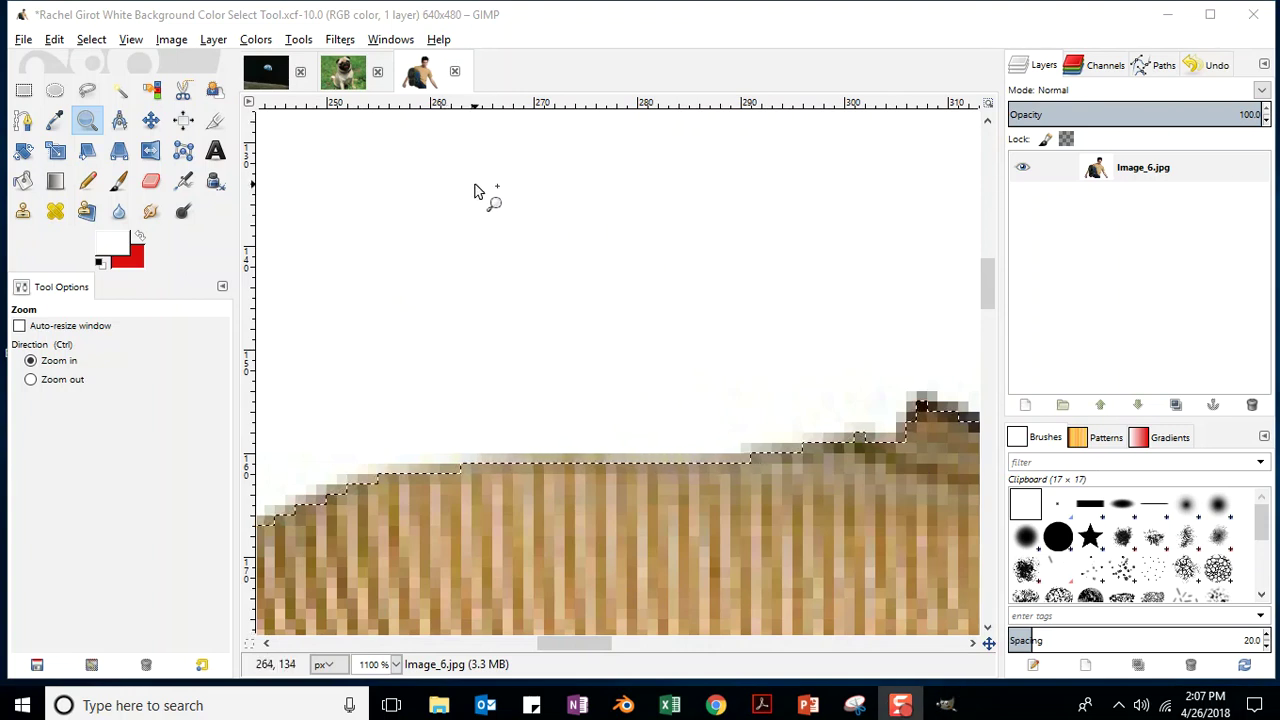
pyautogui.rightClick(1174, 178)
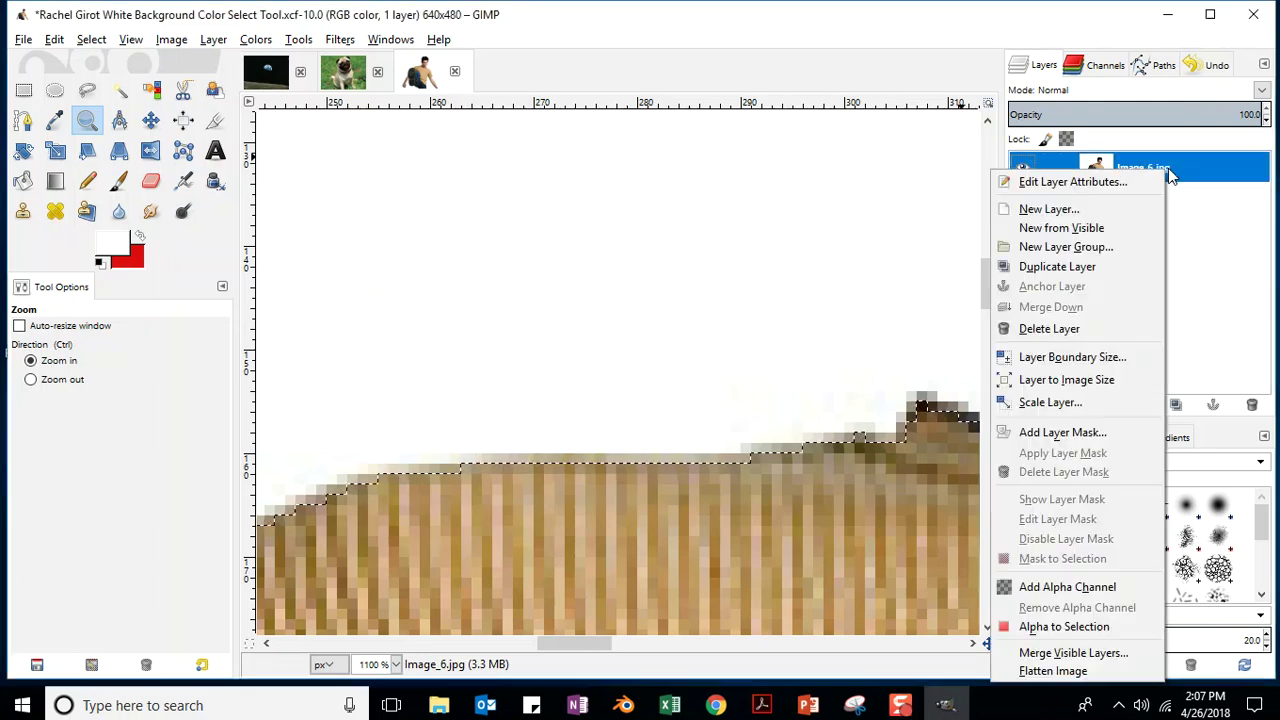
pyautogui.click(1049, 593)
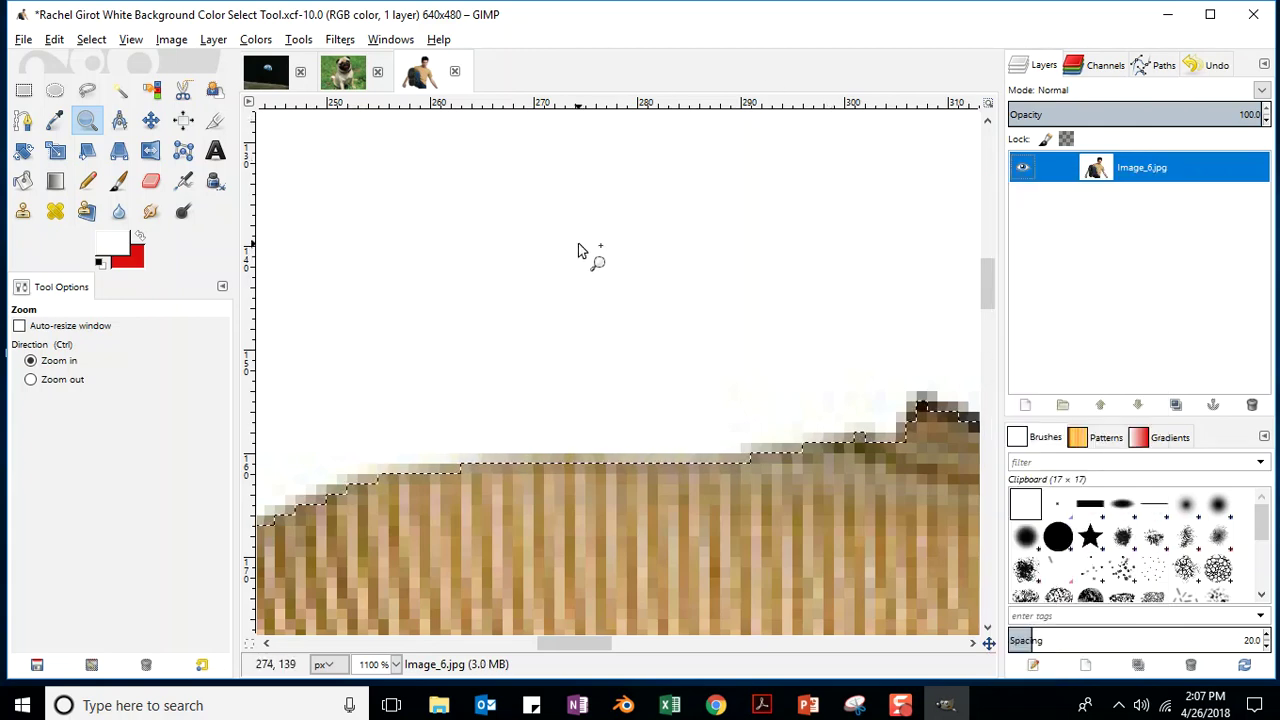
# - Delete the selected white background from the Image_6.jpg layer and check the whole cut-out
pyautogui.press('Delete')
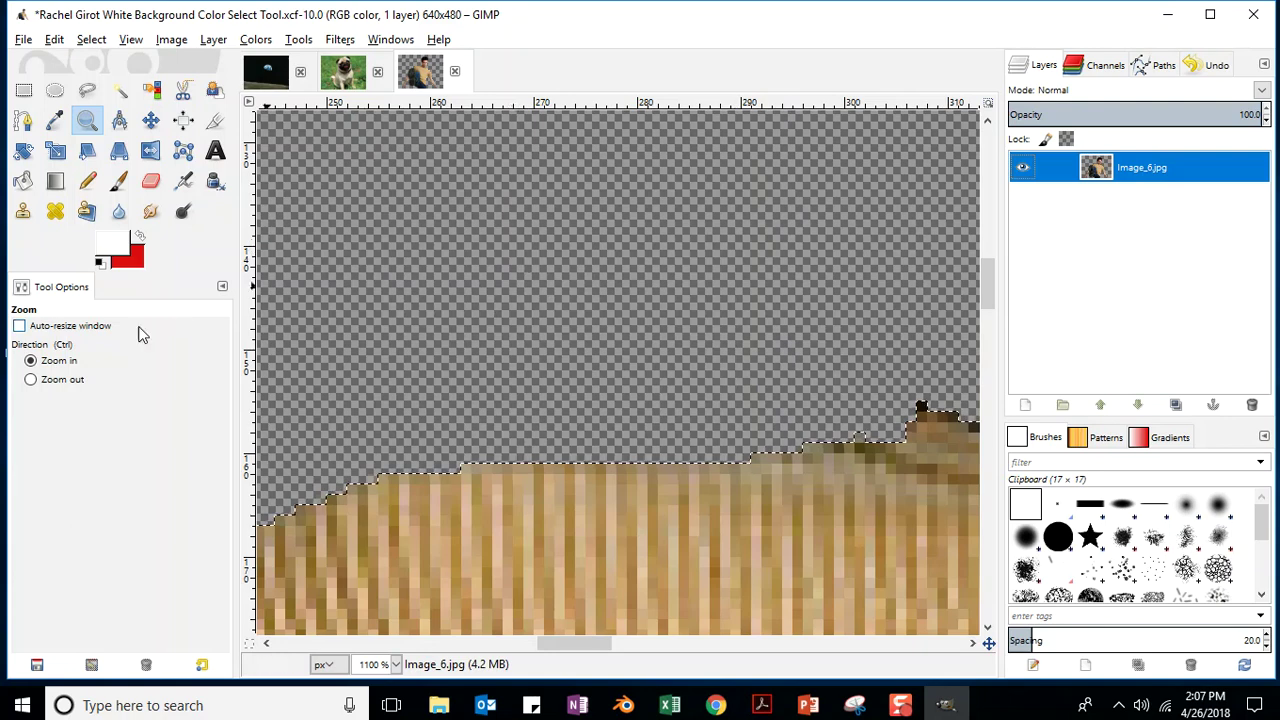
pyautogui.keyDown('ctrl'); pyautogui.click(454, 258); pyautogui.keyUp('ctrl')
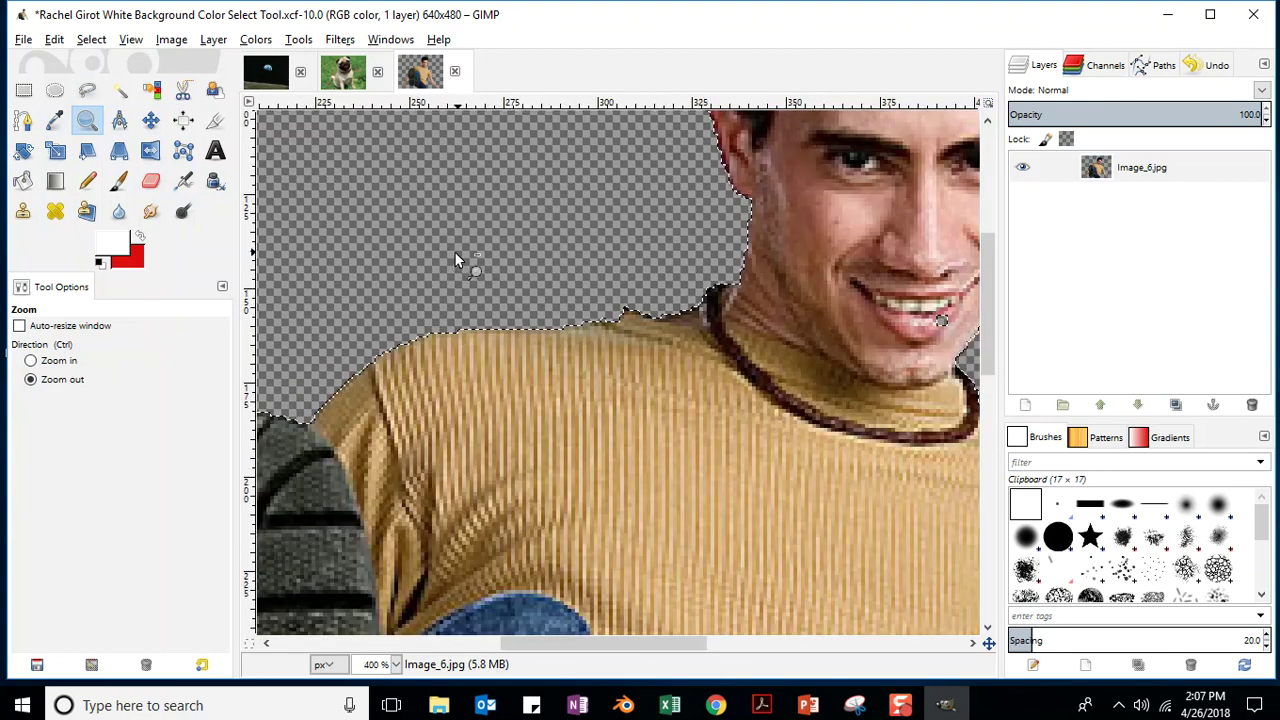
pyautogui.keyDown('ctrl'); pyautogui.click(455, 253); pyautogui.keyUp('ctrl')
pyautogui.keyDown('ctrl'); pyautogui.click(455, 253); pyautogui.keyUp('ctrl')
pyautogui.keyDown('ctrl'); pyautogui.click(455, 253); pyautogui.keyUp('ctrl')
pyautogui.keyDown('ctrl'); pyautogui.click(455, 253); pyautogui.keyUp('ctrl')
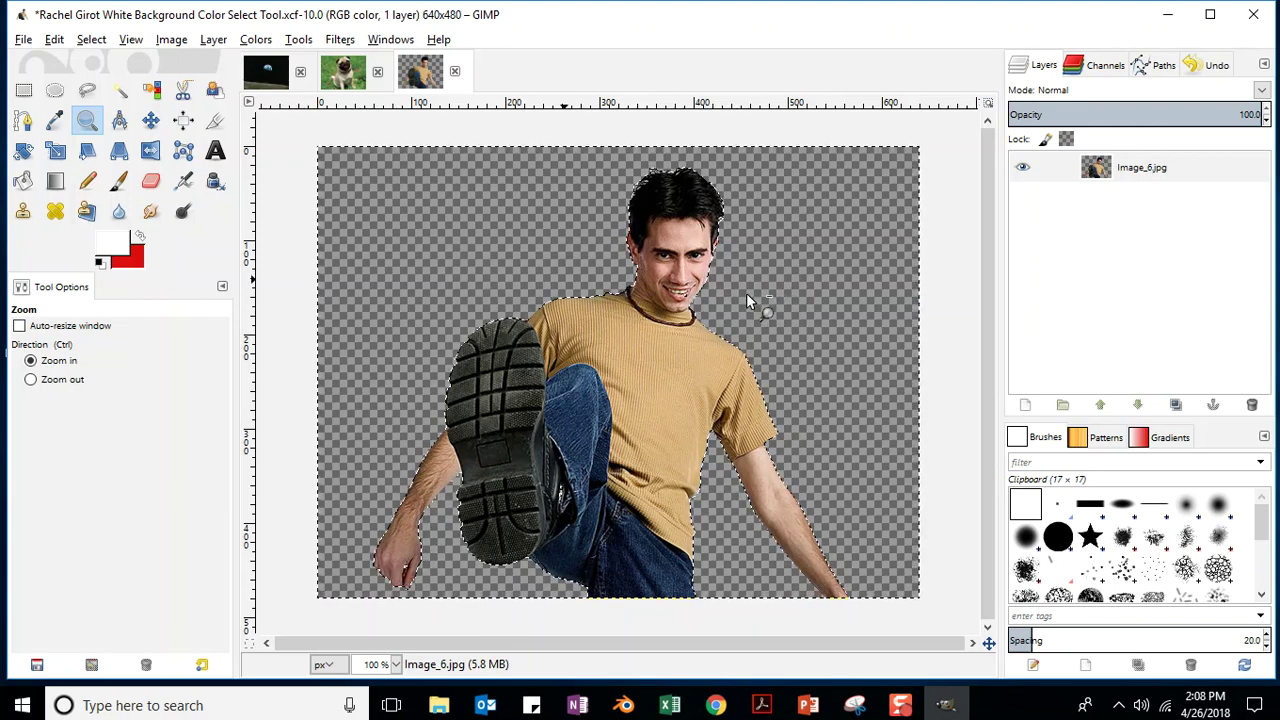
# - Inspect the cut-out around the man's mouth and undo the background deletion
pyautogui.click(785, 332)
pyautogui.moveTo(769, 305); pyautogui.dragTo(773, 308)
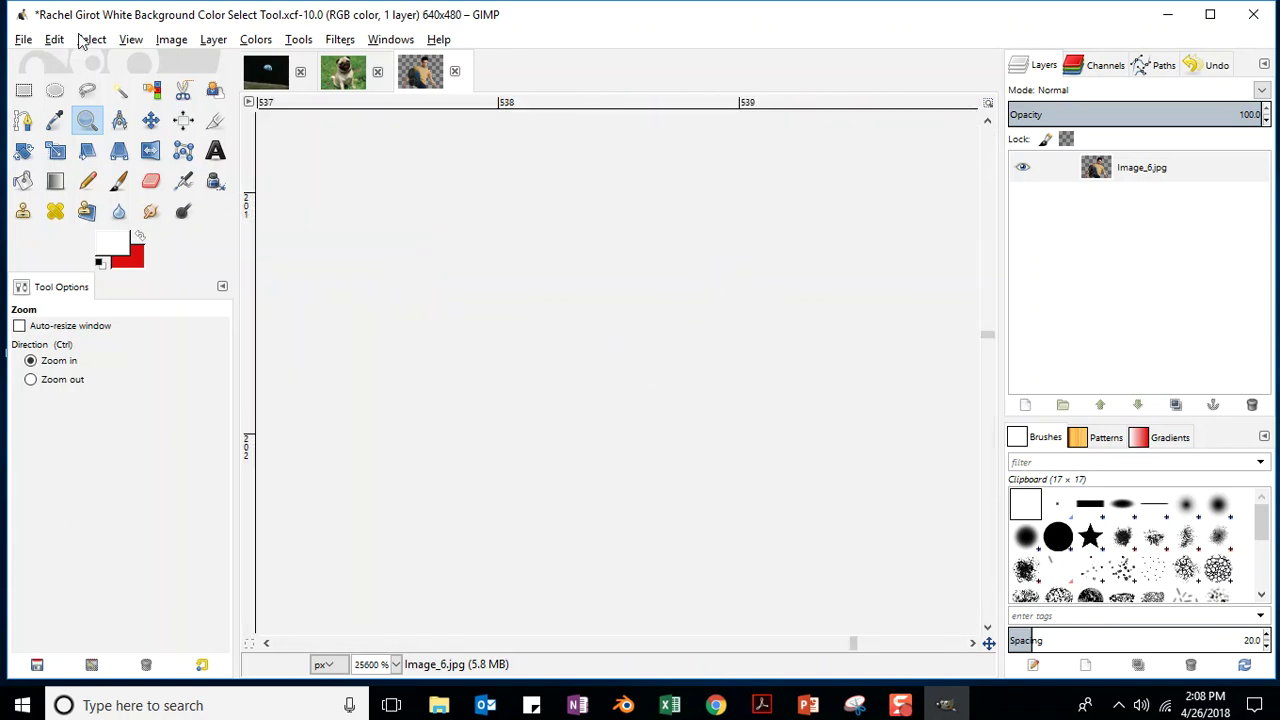
pyautogui.click(129, 40)
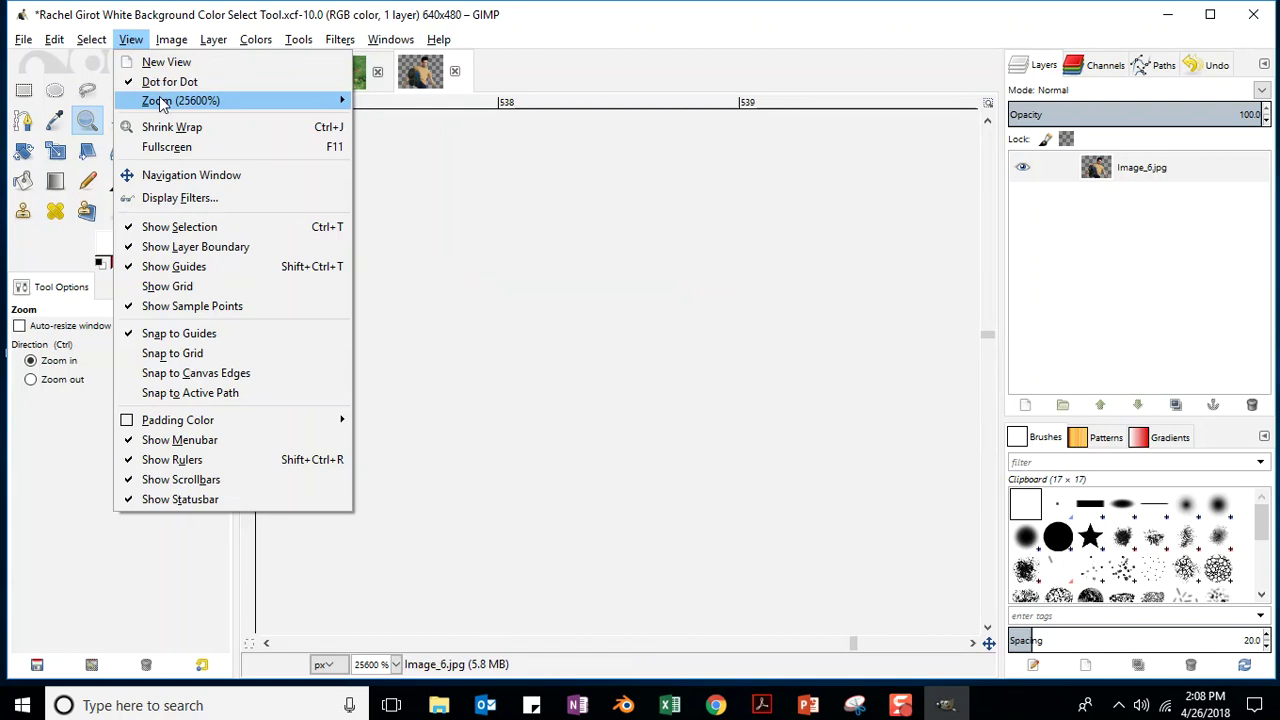
pyautogui.moveTo(180, 100)
pyautogui.click(400, 101)
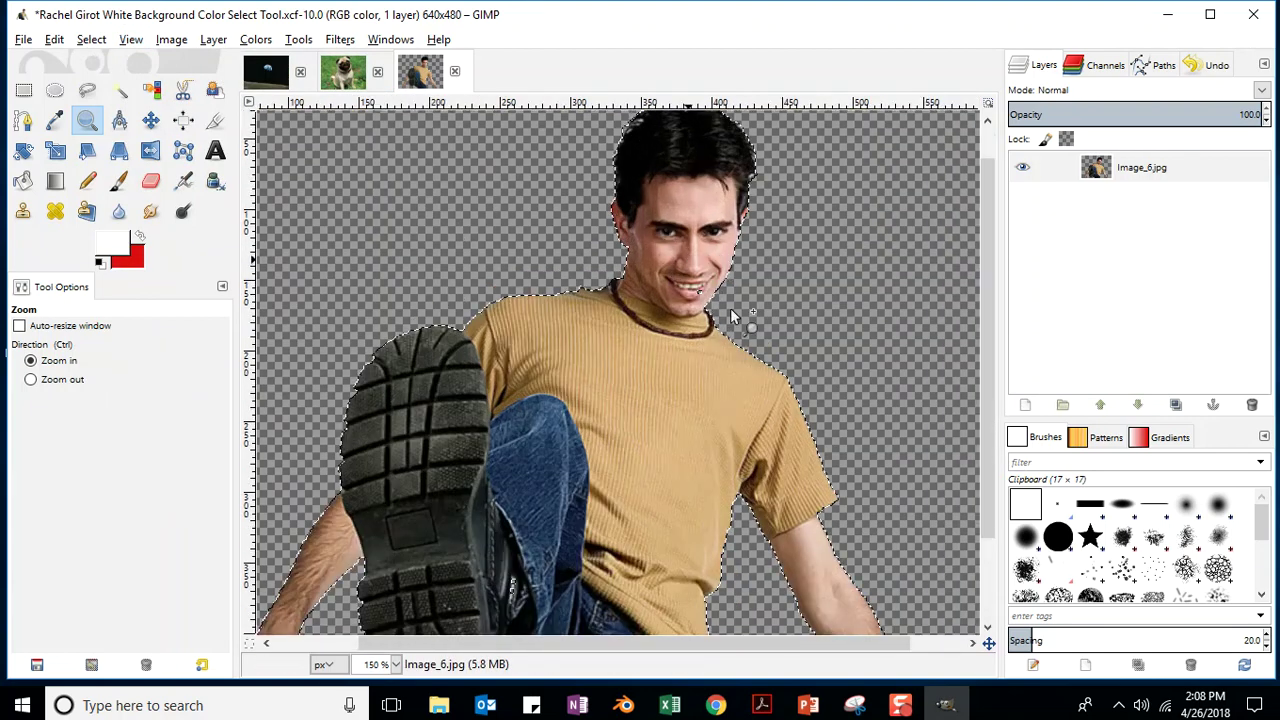
pyautogui.click(704, 278)
pyautogui.click(714, 273)
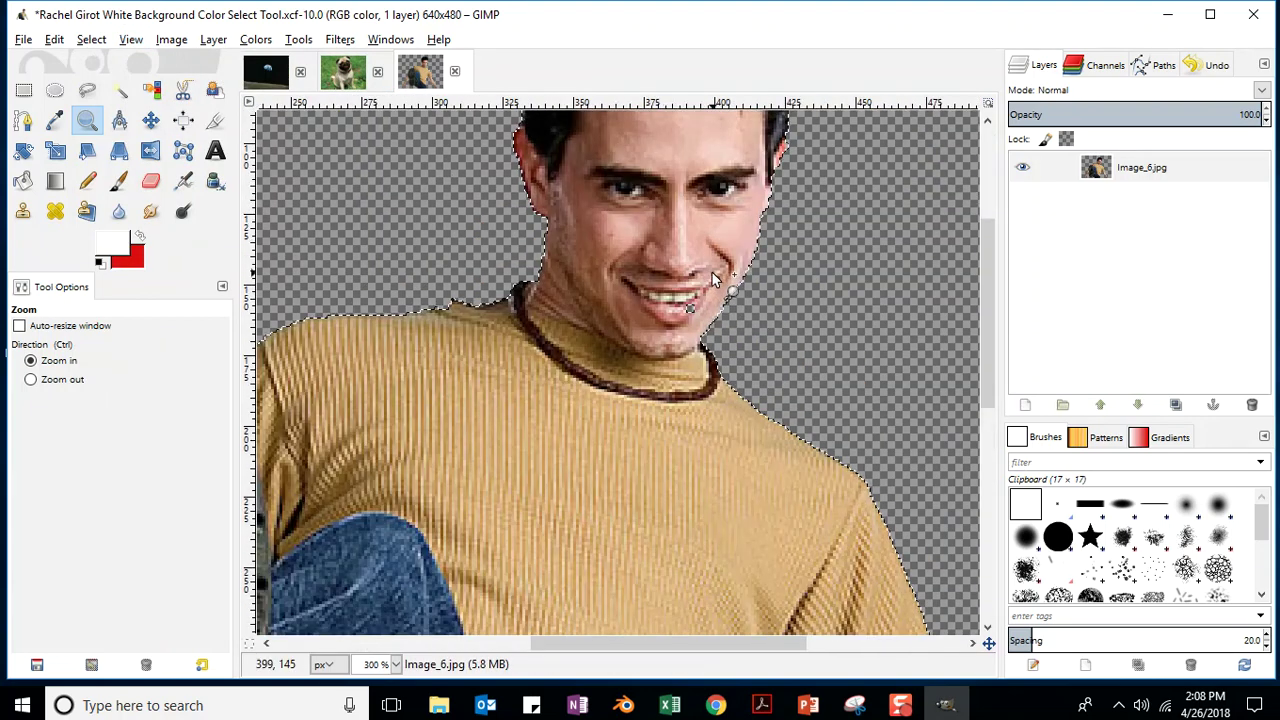
pyautogui.click(712, 272)
pyautogui.click(702, 290)
pyautogui.click(690, 320)
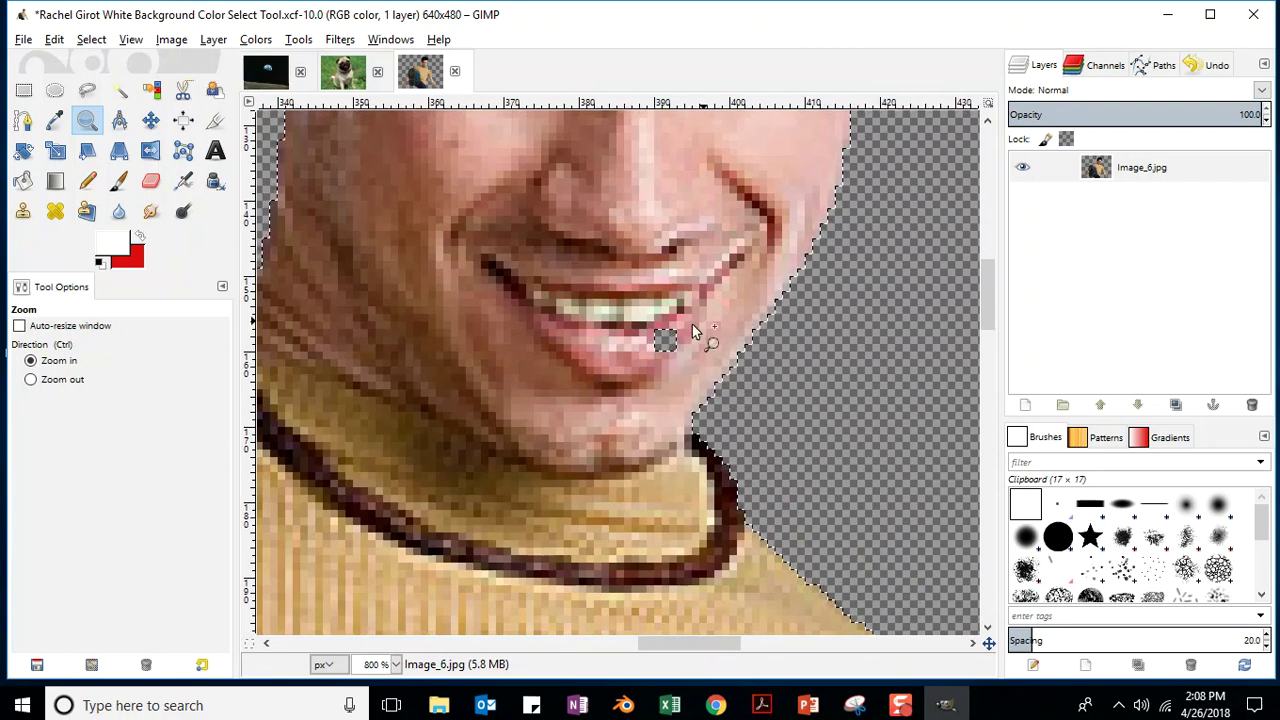
pyautogui.hotkey('ctrl', 'z')
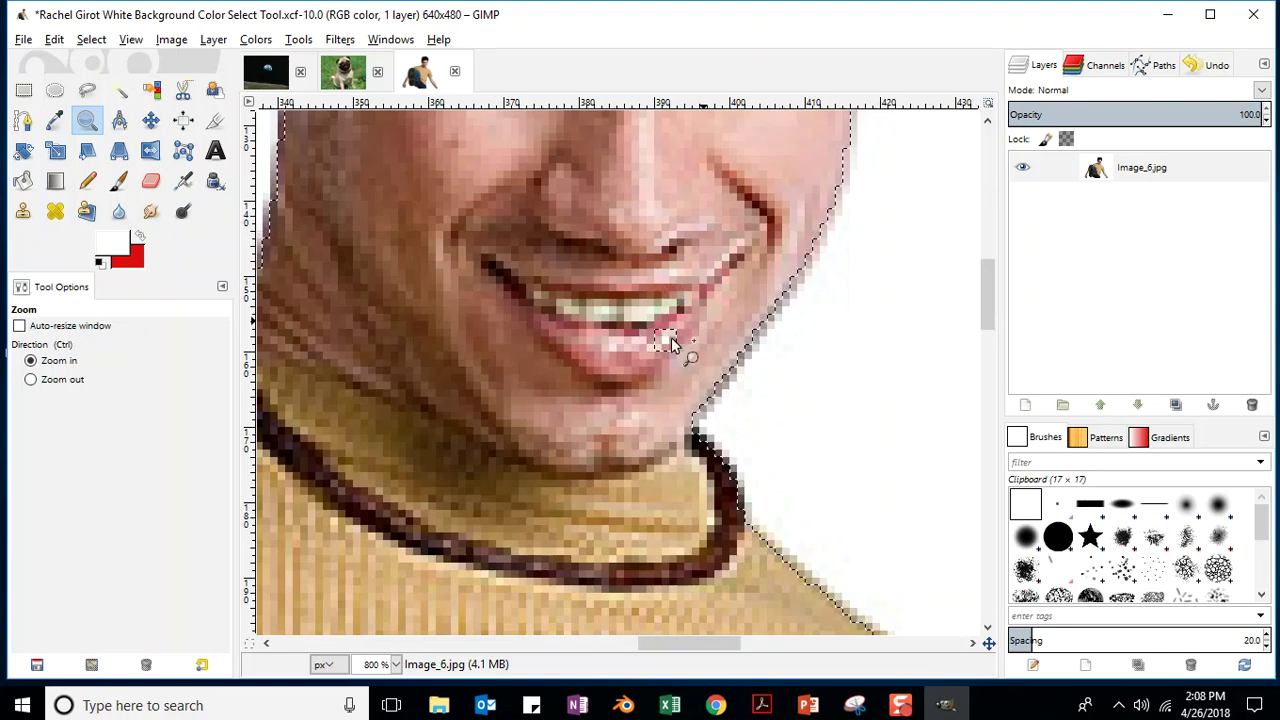
# - Save the file, subtract the small spot on the man's lower lip from the selection with Free Select, and save again
pyautogui.click(23, 39)
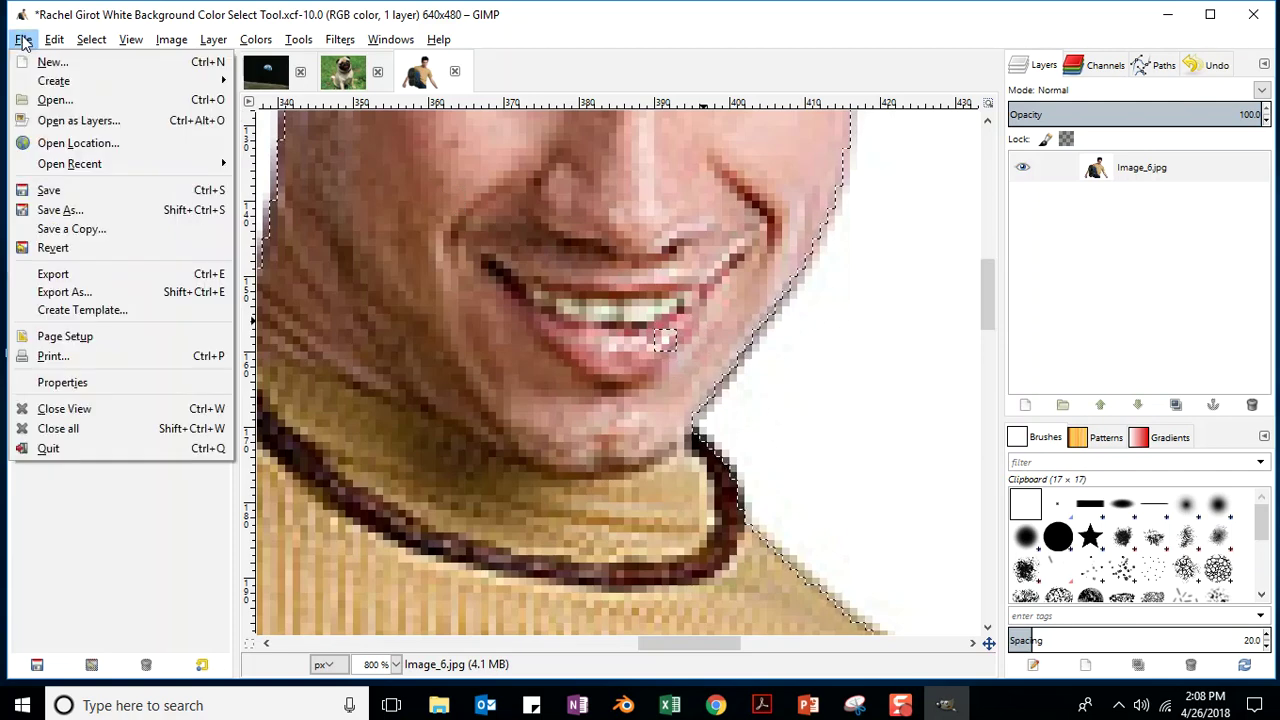
pyautogui.click(45, 195)
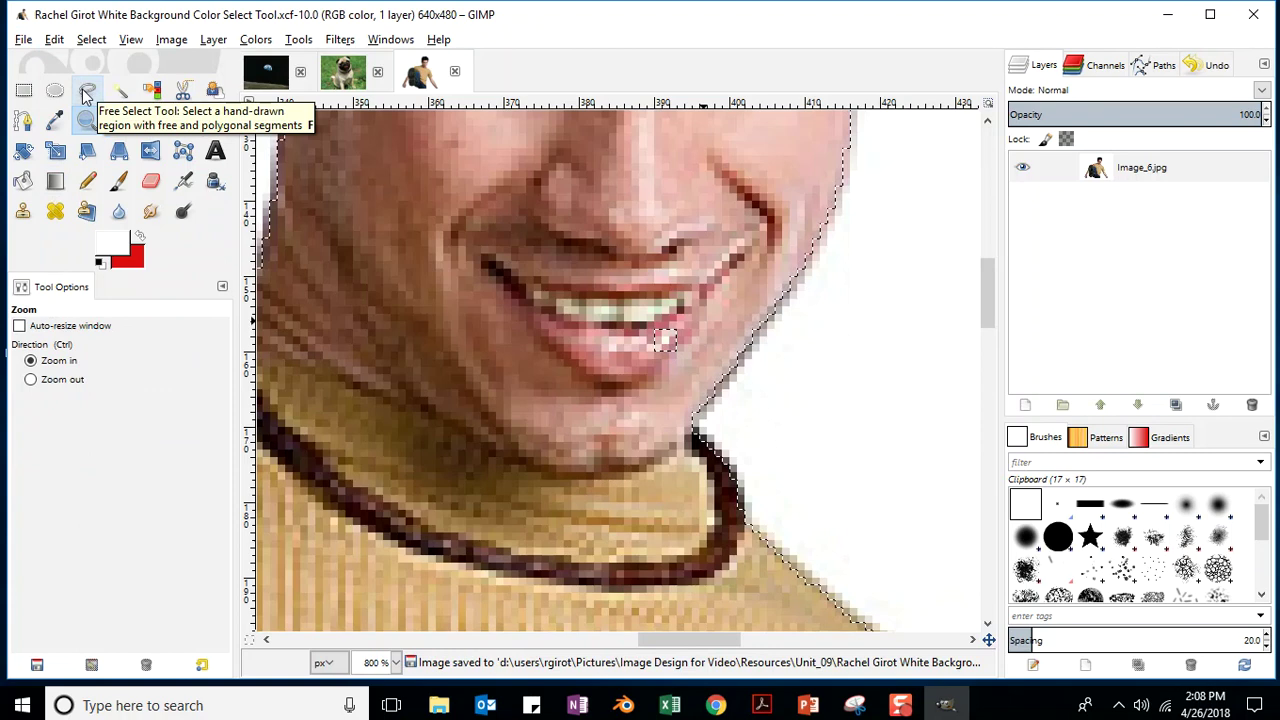
pyautogui.click(88, 95)
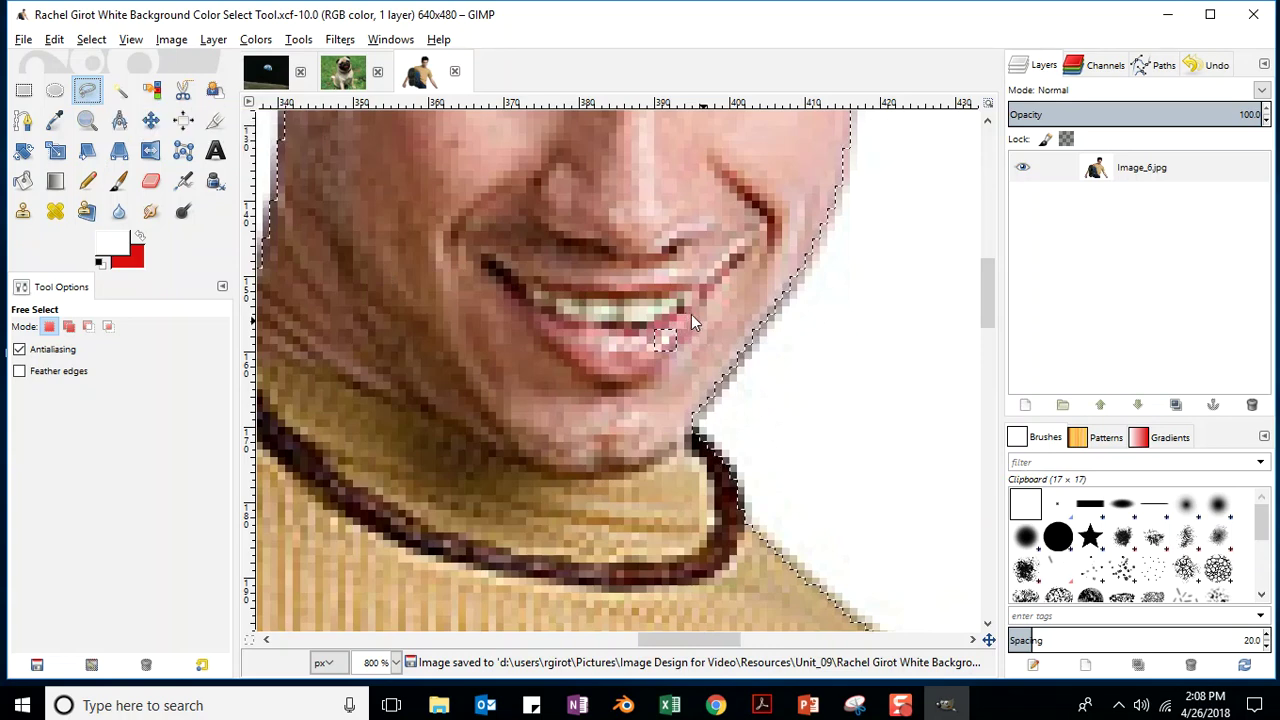
pyautogui.moveTo(690, 312); pyautogui.dragTo(664, 371)
pyautogui.moveTo(692, 319); pyautogui.dragTo(690, 315)
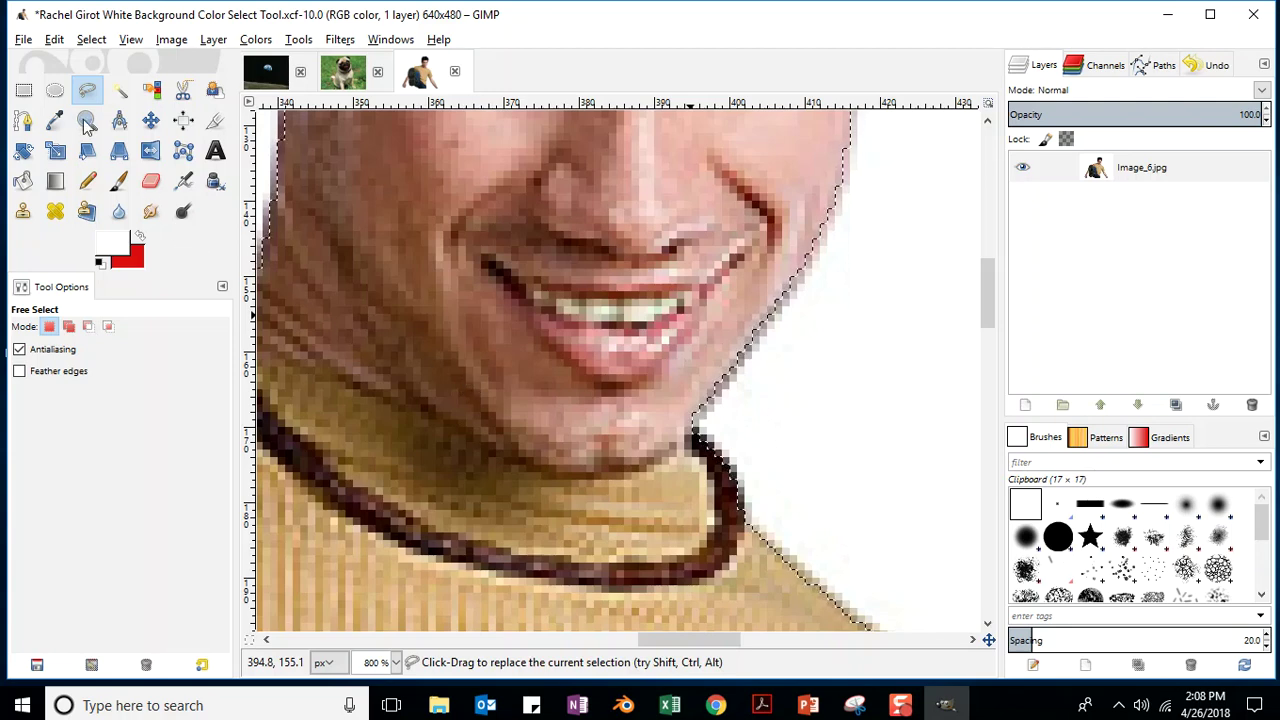
pyautogui.click(23, 40)
pyautogui.click(46, 189)
# - View the whole image at 100% to check the selection outline around the man
pyautogui.click(90, 124)
pyautogui.keyDown('ctrl'); pyautogui.click(604, 302); pyautogui.keyUp('ctrl')
pyautogui.keyDown('ctrl'); pyautogui.click(600, 300); pyautogui.keyUp('ctrl')
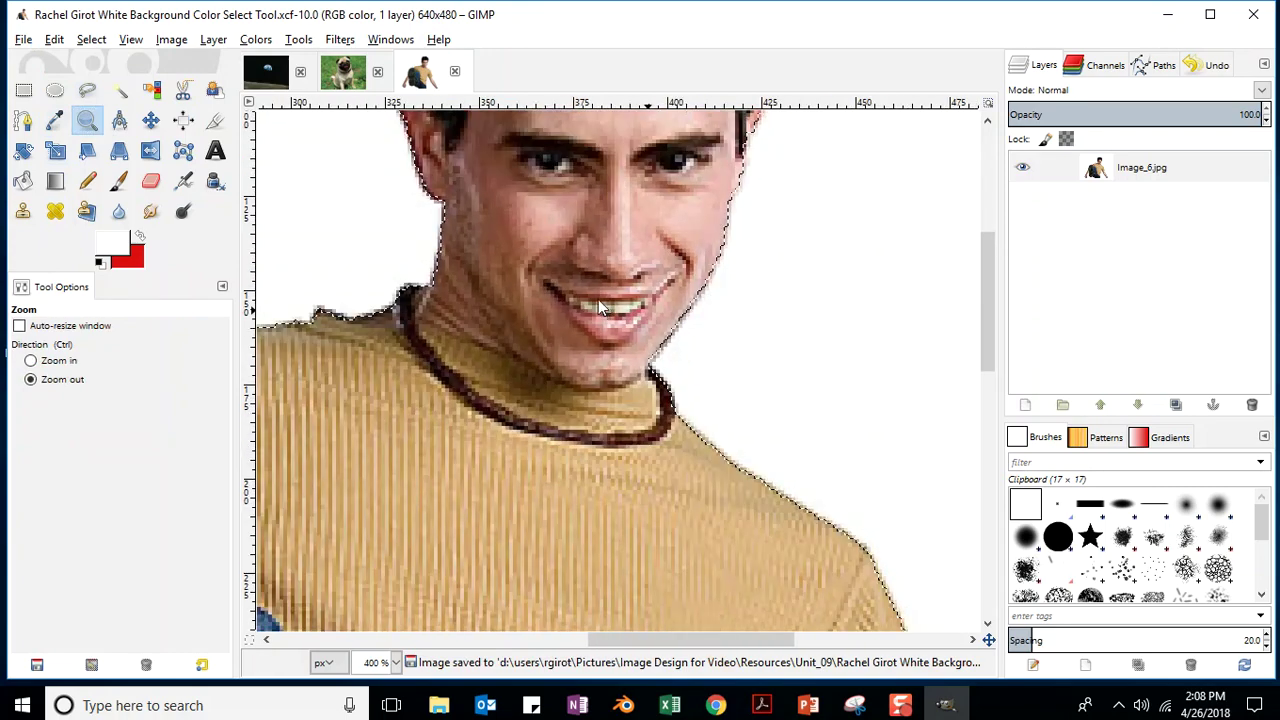
pyautogui.keyDown('ctrl'); pyautogui.click(590, 295); pyautogui.keyUp('ctrl')
pyautogui.keyDown('ctrl'); pyautogui.click(583, 291); pyautogui.keyUp('ctrl')
pyautogui.keyDown('ctrl'); pyautogui.click(583, 292); pyautogui.keyUp('ctrl')
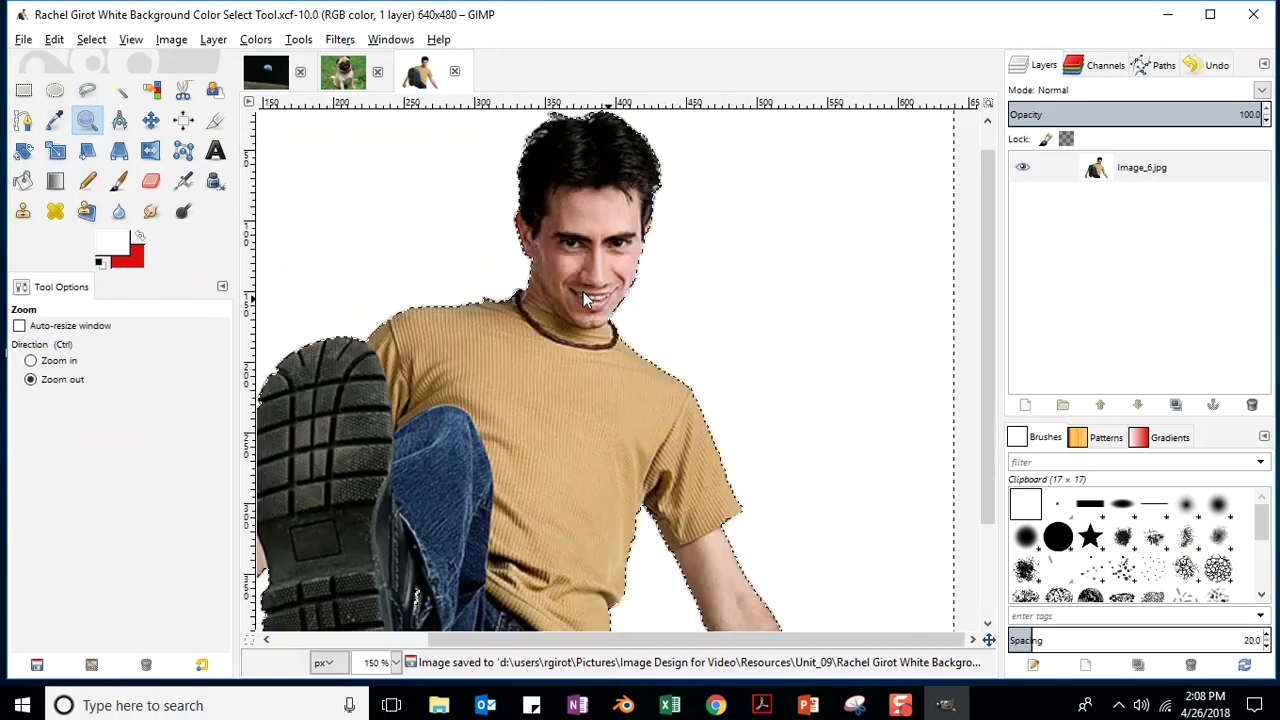
pyautogui.keyDown('ctrl'); pyautogui.click(583, 291); pyautogui.keyUp('ctrl')
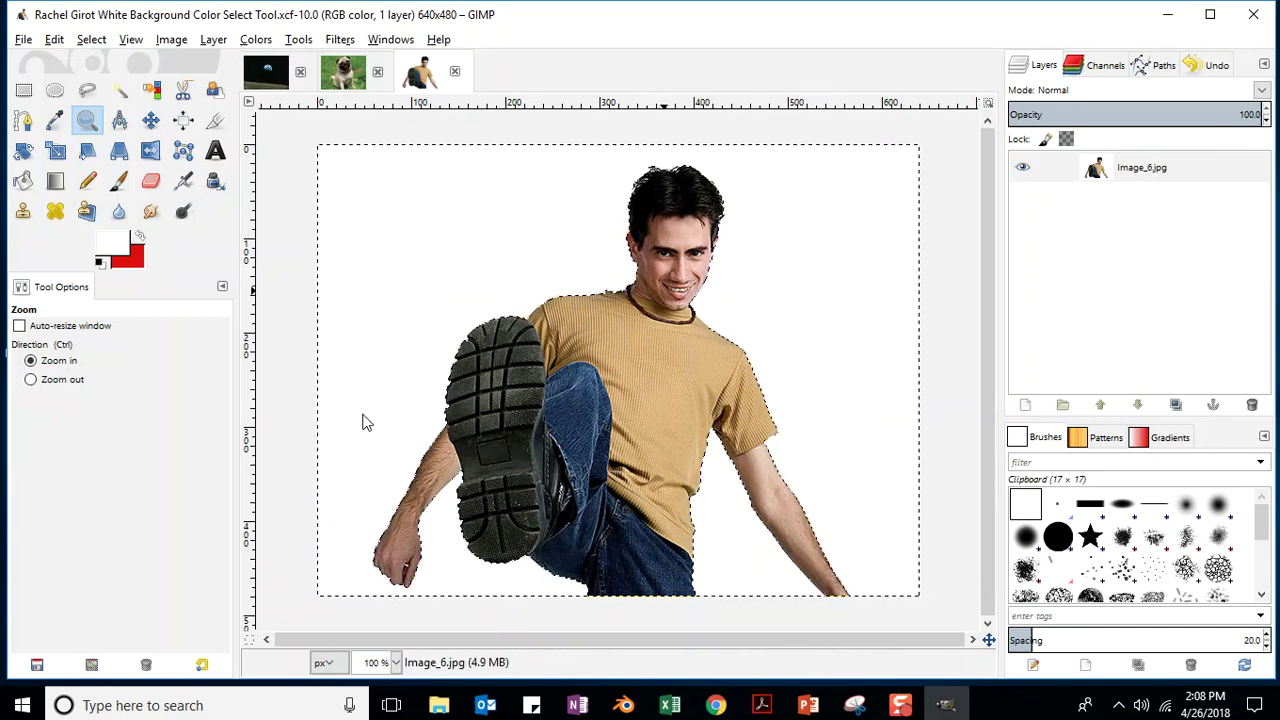
# - Inspect the selection around the white gap between the fingers of the man's lowered fist and save the file
pyautogui.click(398, 584)
pyautogui.click(399, 585)
pyautogui.click(421, 572)
pyautogui.click(422, 571)
pyautogui.click(420, 569)
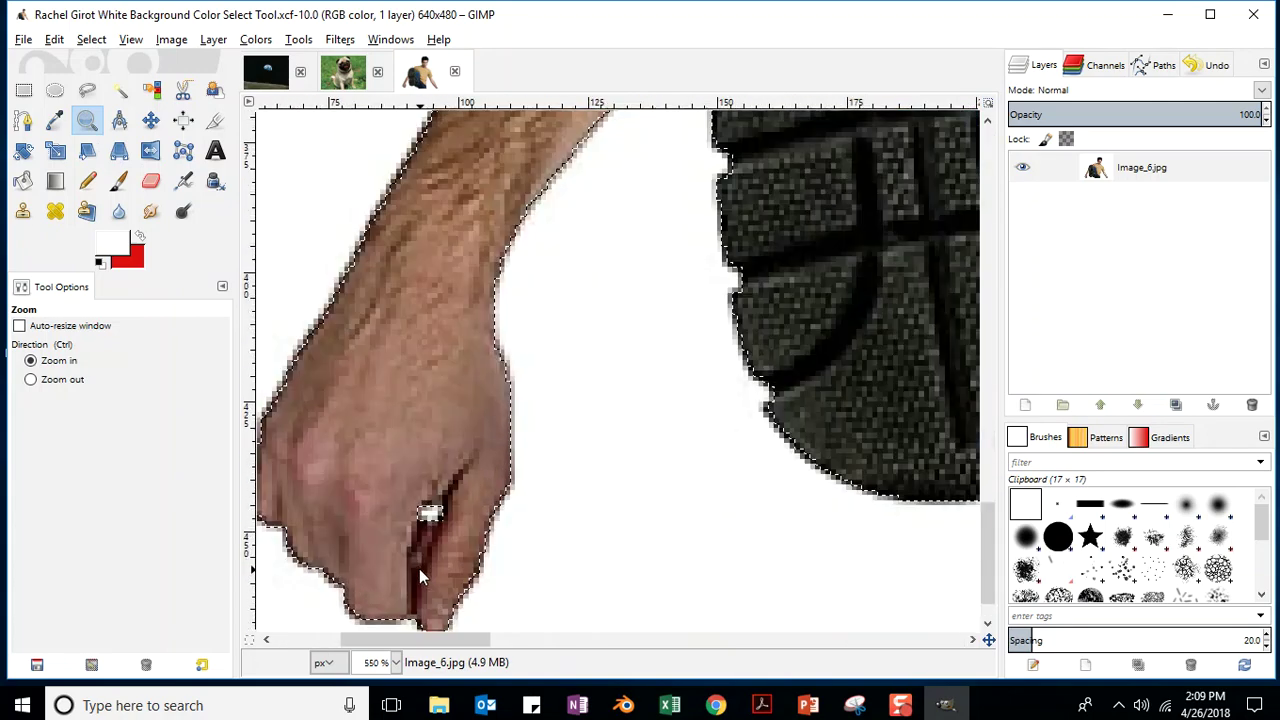
pyautogui.click(418, 570)
pyautogui.click(418, 560)
pyautogui.click(440, 503)
pyautogui.click(469, 502)
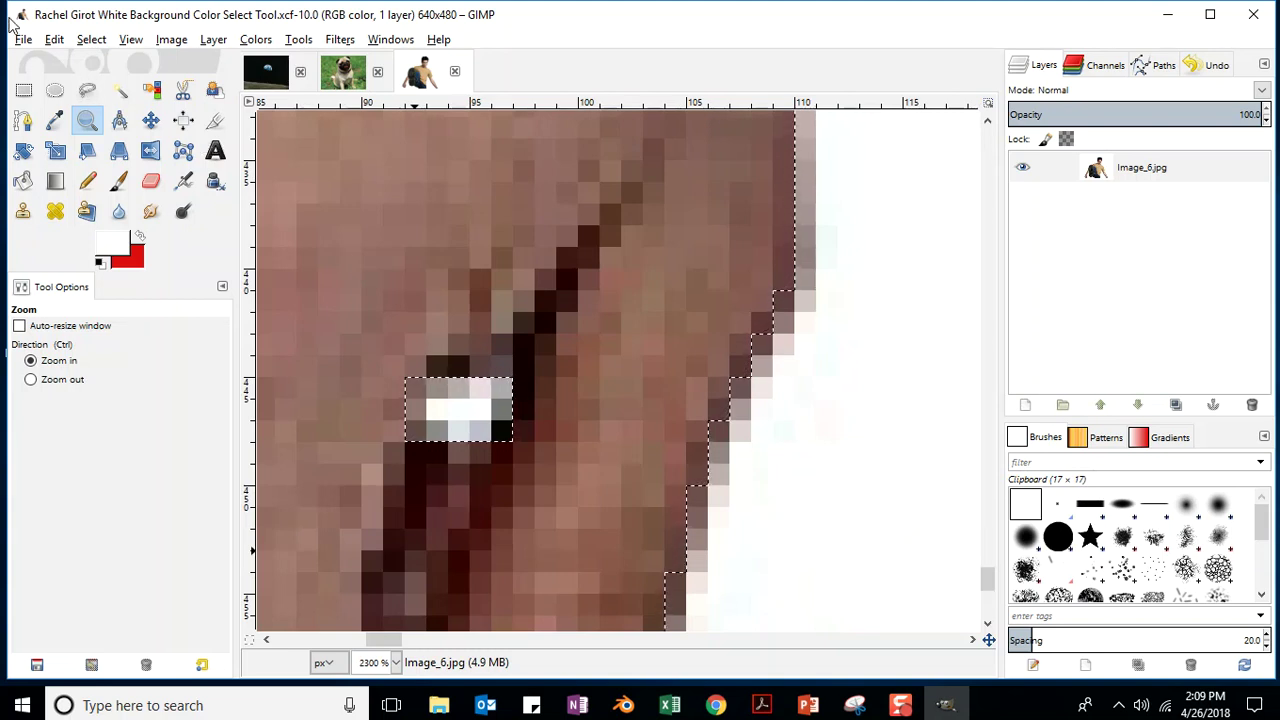
pyautogui.click(23, 45)
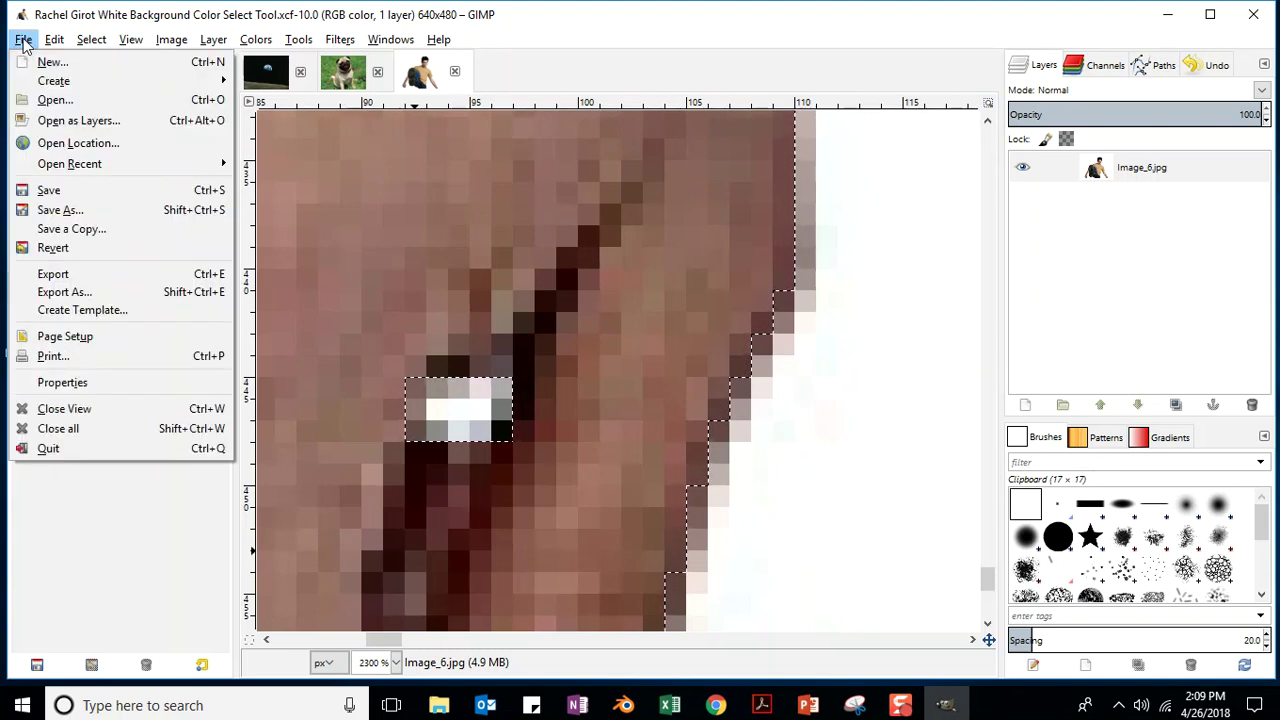
pyautogui.click(58, 190)
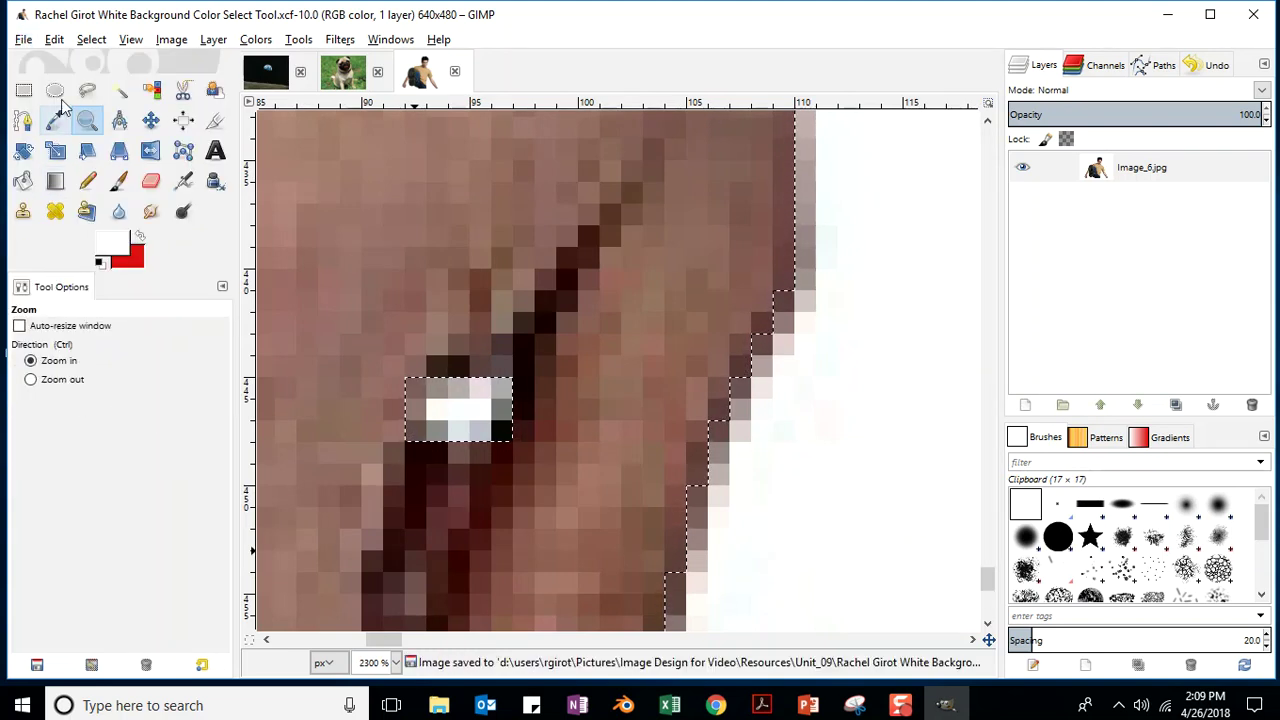
# - Refine the selected gap between the fingers with Fuzzy Select, subtracting skin-coloured edge pixels and adding back the light and grey ones
pyautogui.click(118, 93)
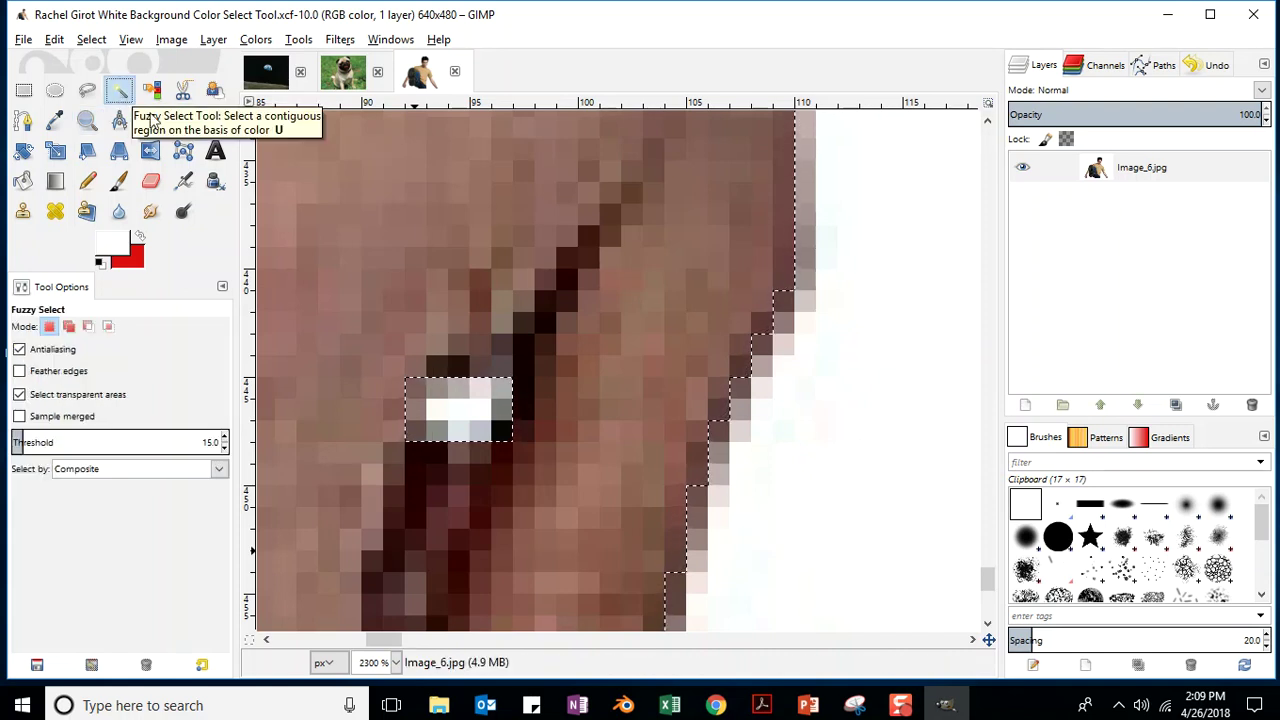
pyautogui.keyDown('ctrl'); pyautogui.click(408, 387); pyautogui.keyUp('ctrl')
pyautogui.keyDown('ctrl'); pyautogui.click(414, 431); pyautogui.keyUp('ctrl')
pyautogui.moveTo(445, 403); pyautogui.dragTo(505, 393)
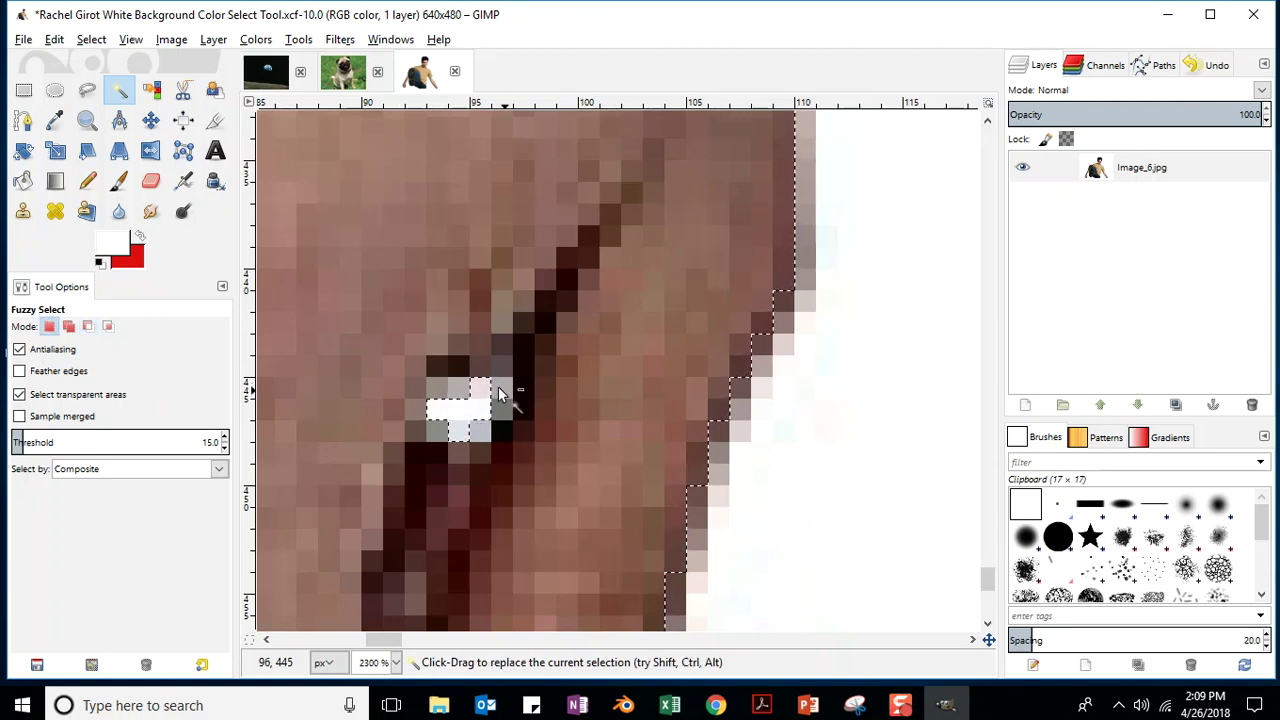
pyautogui.moveTo(460, 430); pyautogui.dragTo(428, 447)
pyautogui.moveTo(463, 387); pyautogui.dragTo(438, 394)
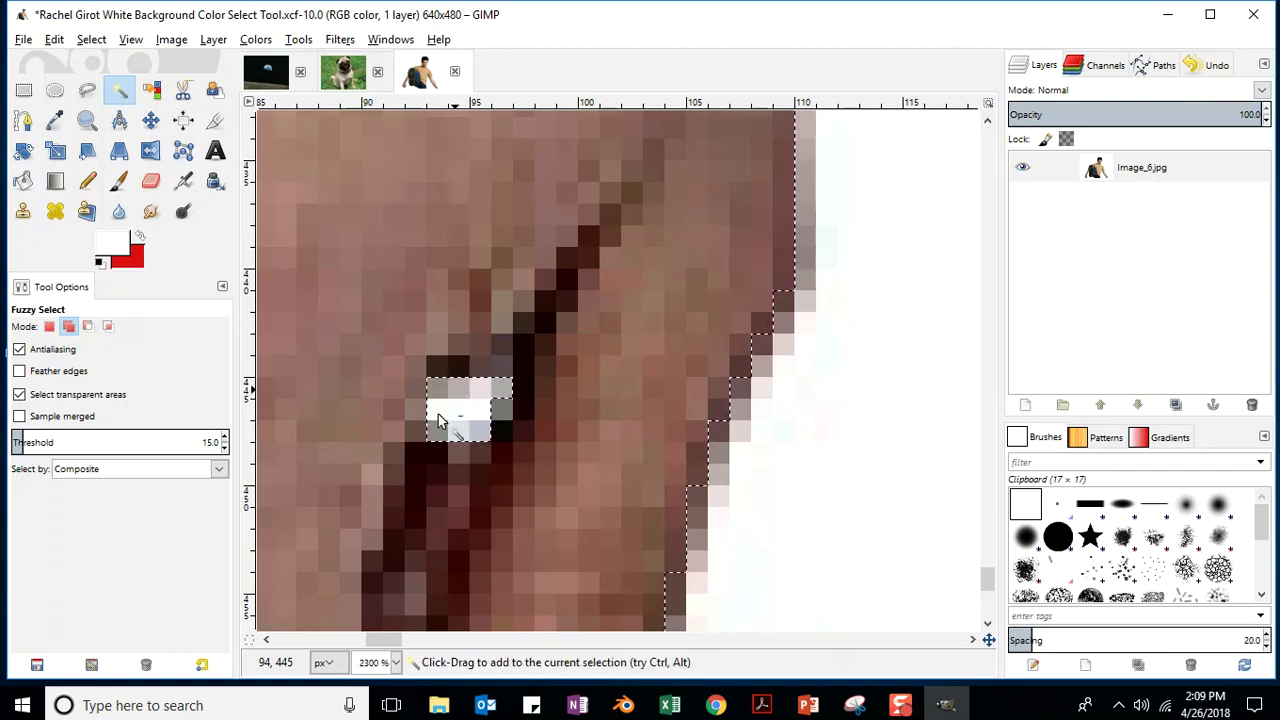
pyautogui.click(418, 412)
pyautogui.click(502, 412)
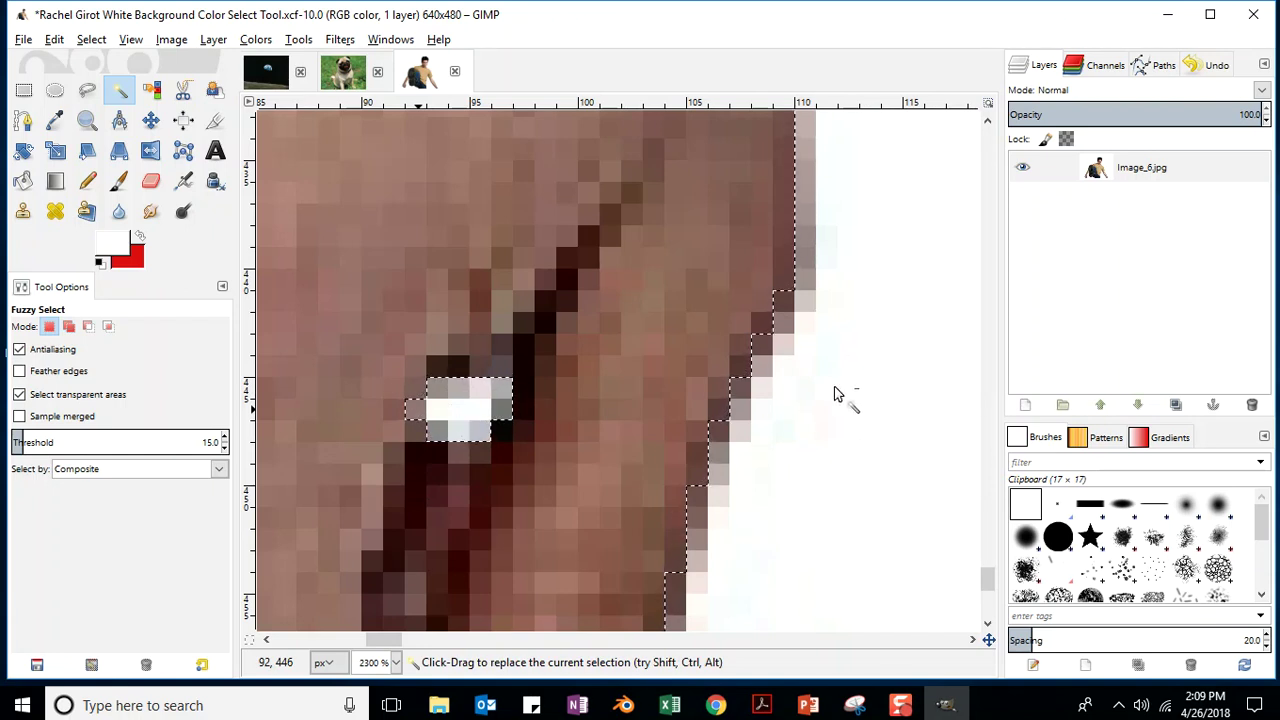
# - Delete the selected background from the Image_6.jpg layer and save the file
pyautogui.press('Delete')
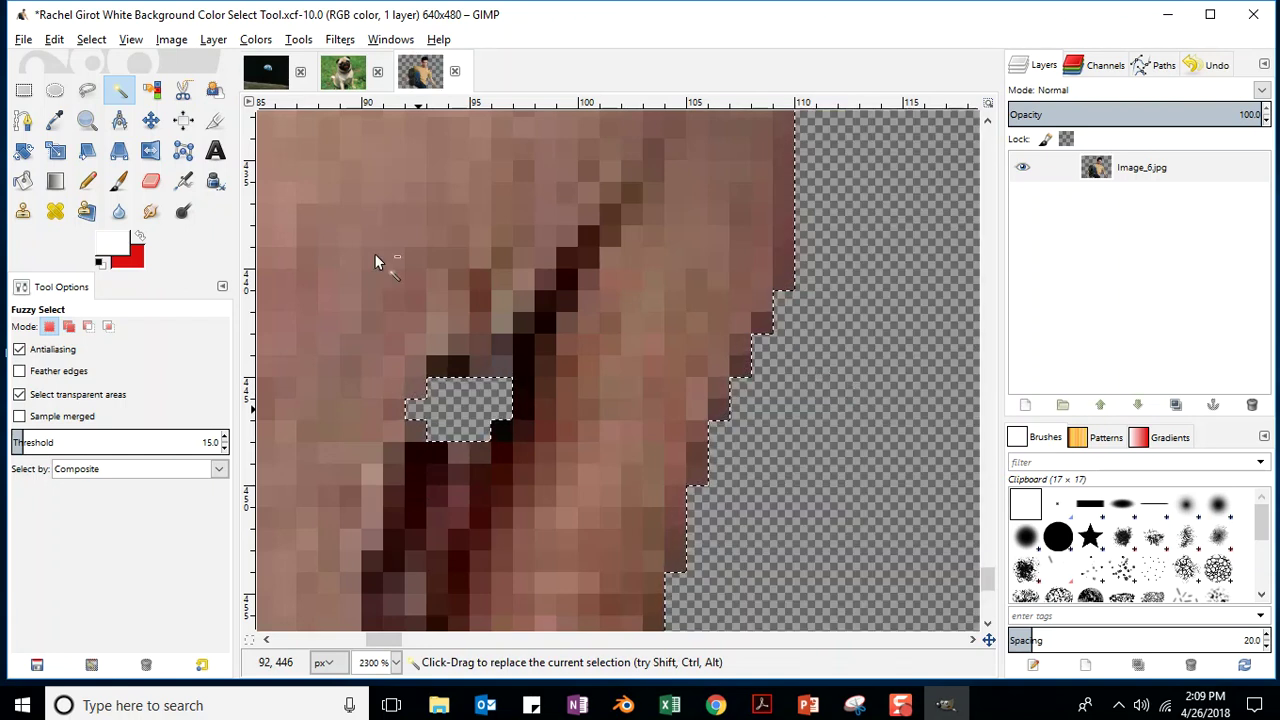
pyautogui.click(22, 39)
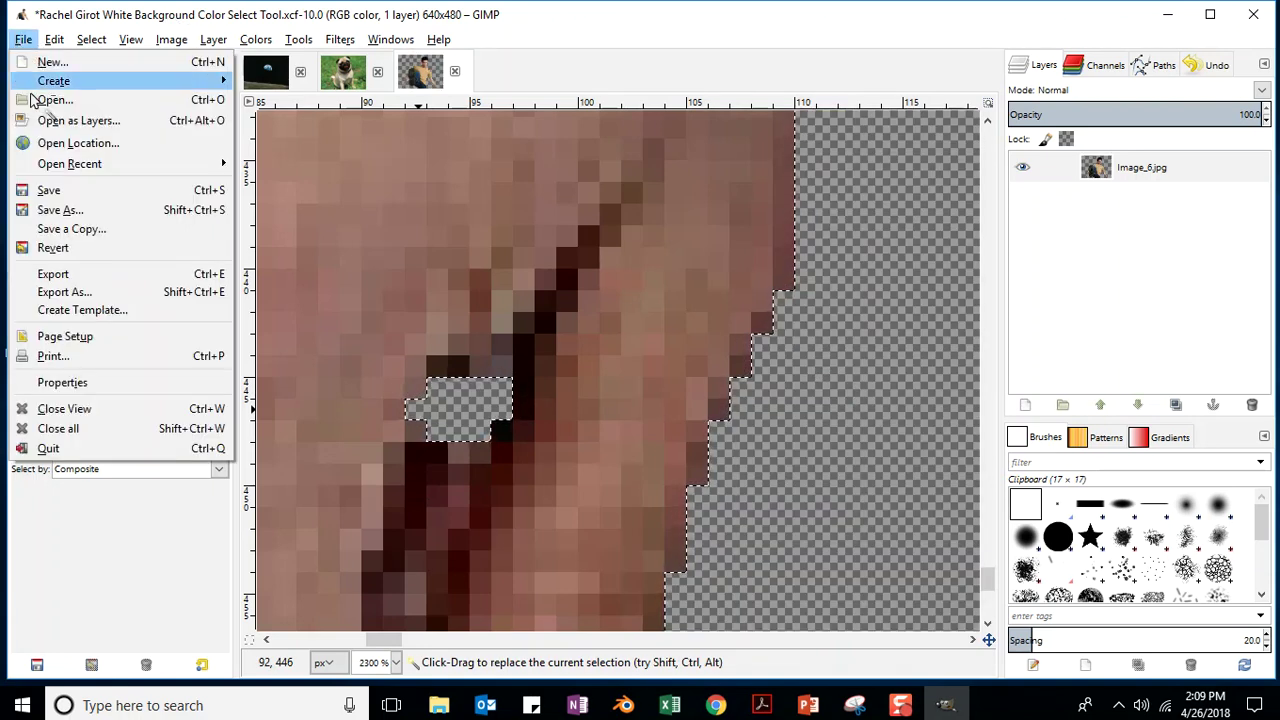
pyautogui.click(44, 194)
# - Fit the whole image in the window to check the cut-out and save the file
pyautogui.click(87, 120)
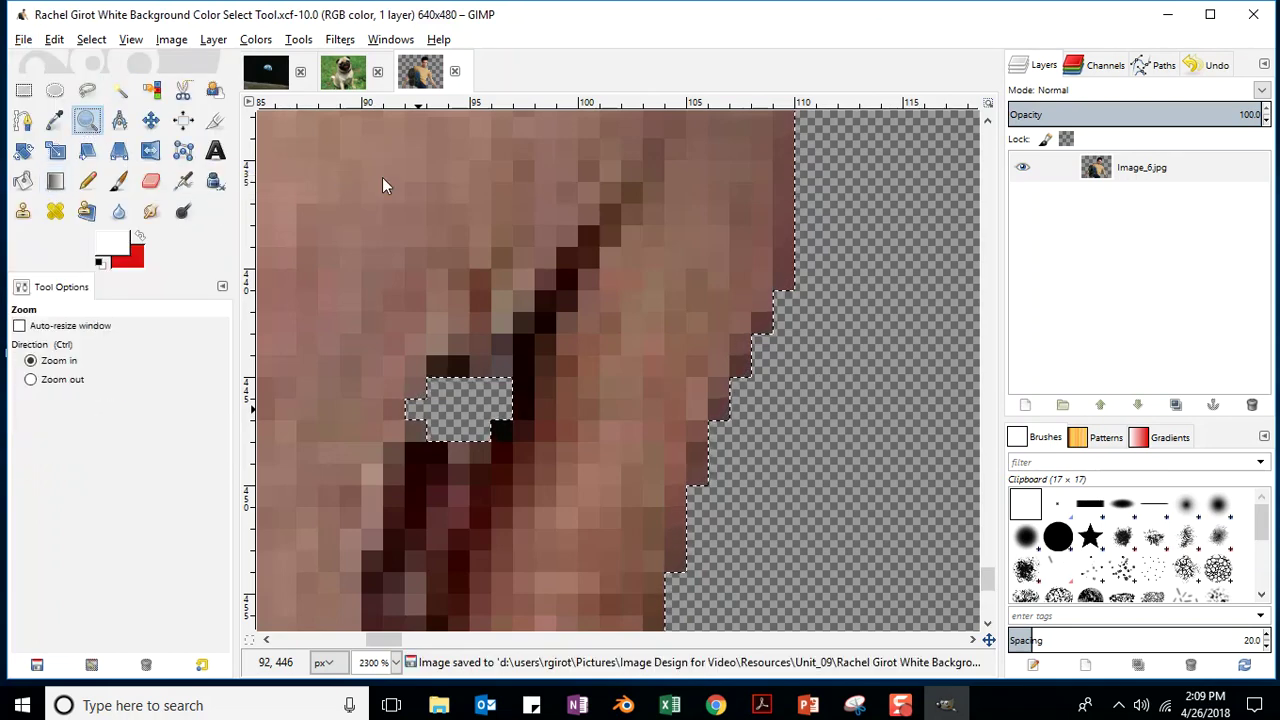
pyautogui.keyDown('ctrl'); pyautogui.click(509, 256); pyautogui.keyUp('ctrl')
pyautogui.keyDown('ctrl'); pyautogui.click(530, 274); pyautogui.keyUp('ctrl')
pyautogui.keyDown('ctrl'); pyautogui.click(520, 290); pyautogui.keyUp('ctrl')
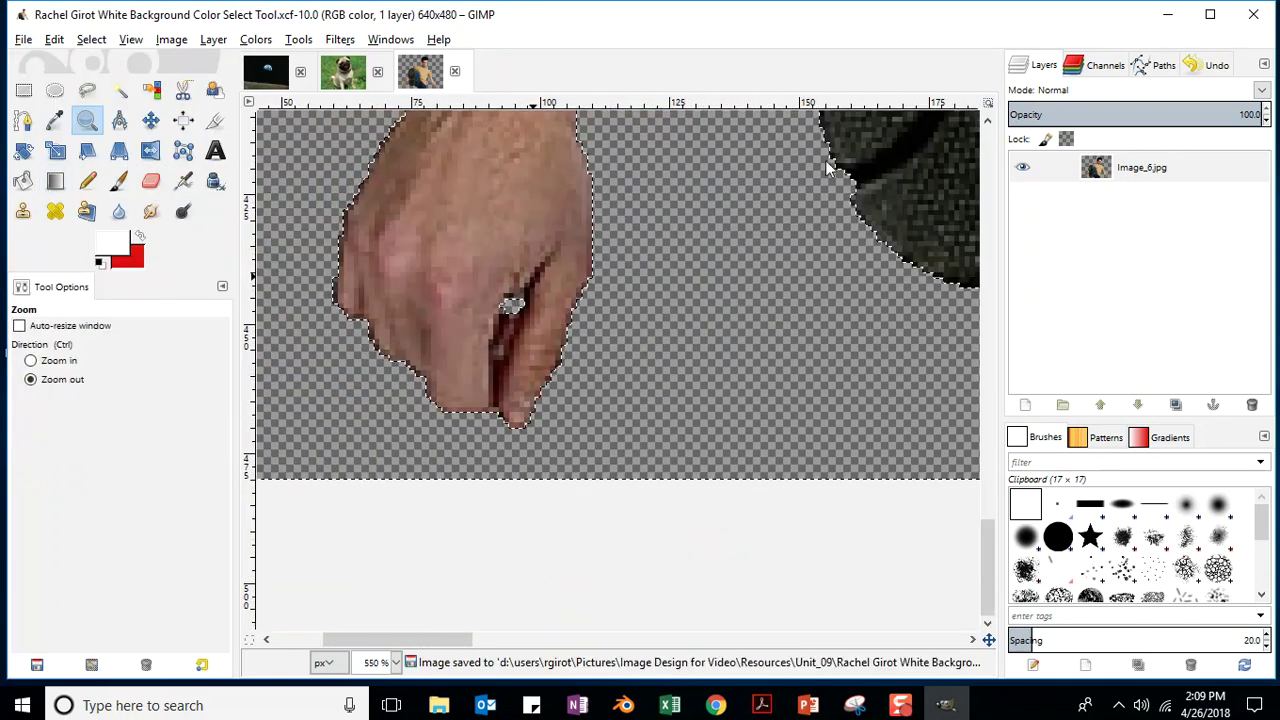
pyautogui.keyDown('ctrl'); pyautogui.click(847, 172); pyautogui.keyUp('ctrl')
pyautogui.keyDown('ctrl'); pyautogui.click(847, 172); pyautogui.keyUp('ctrl')
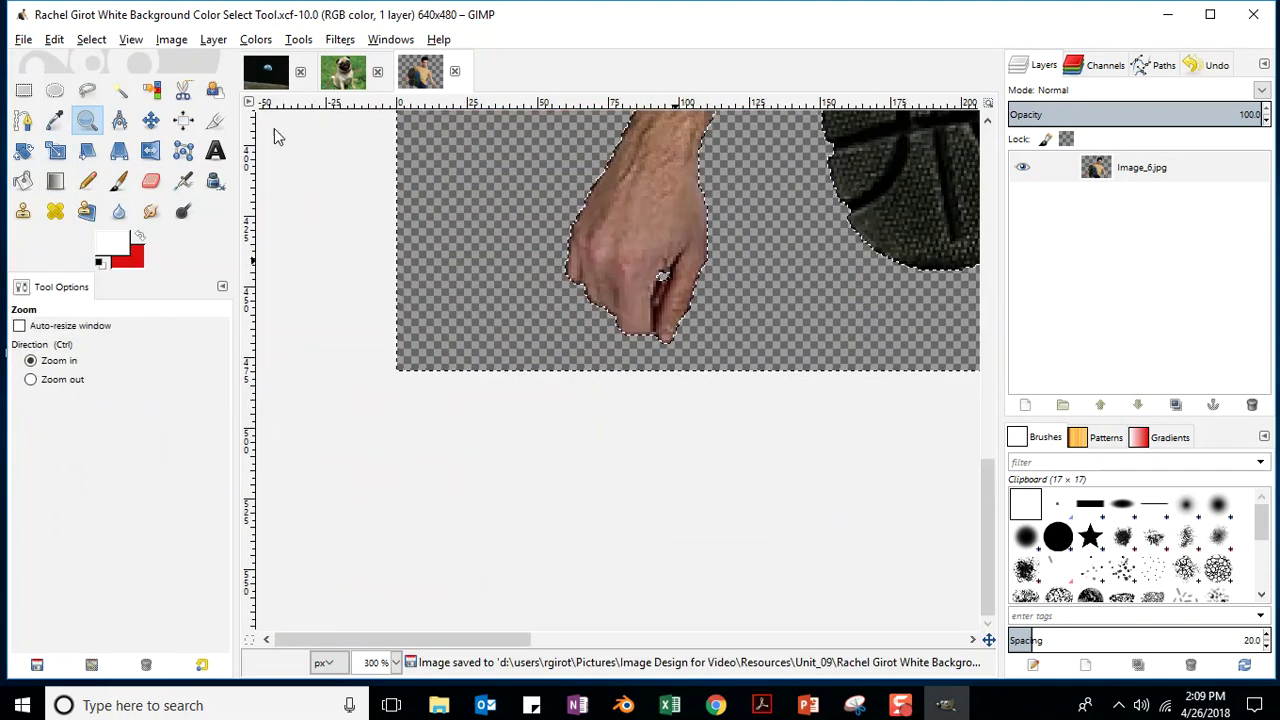
pyautogui.click(131, 39)
pyautogui.moveTo(170, 102)
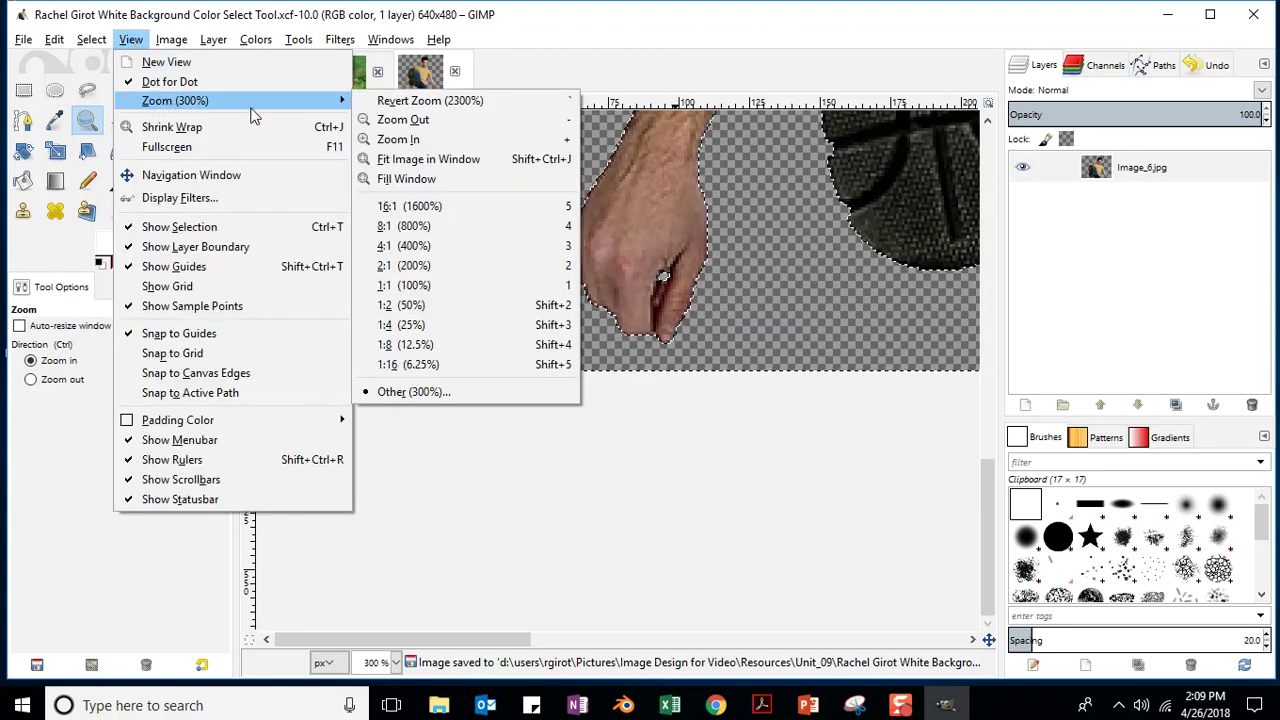
pyautogui.click(390, 162)
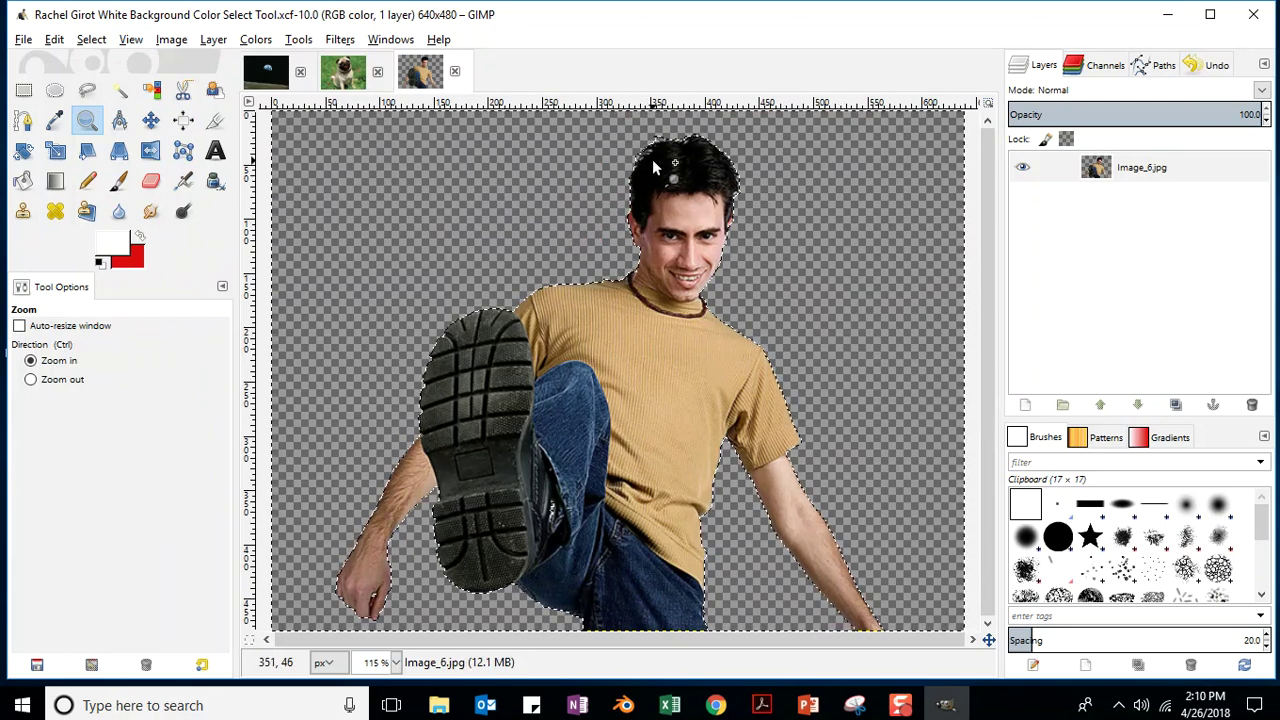
pyautogui.click(23, 39)
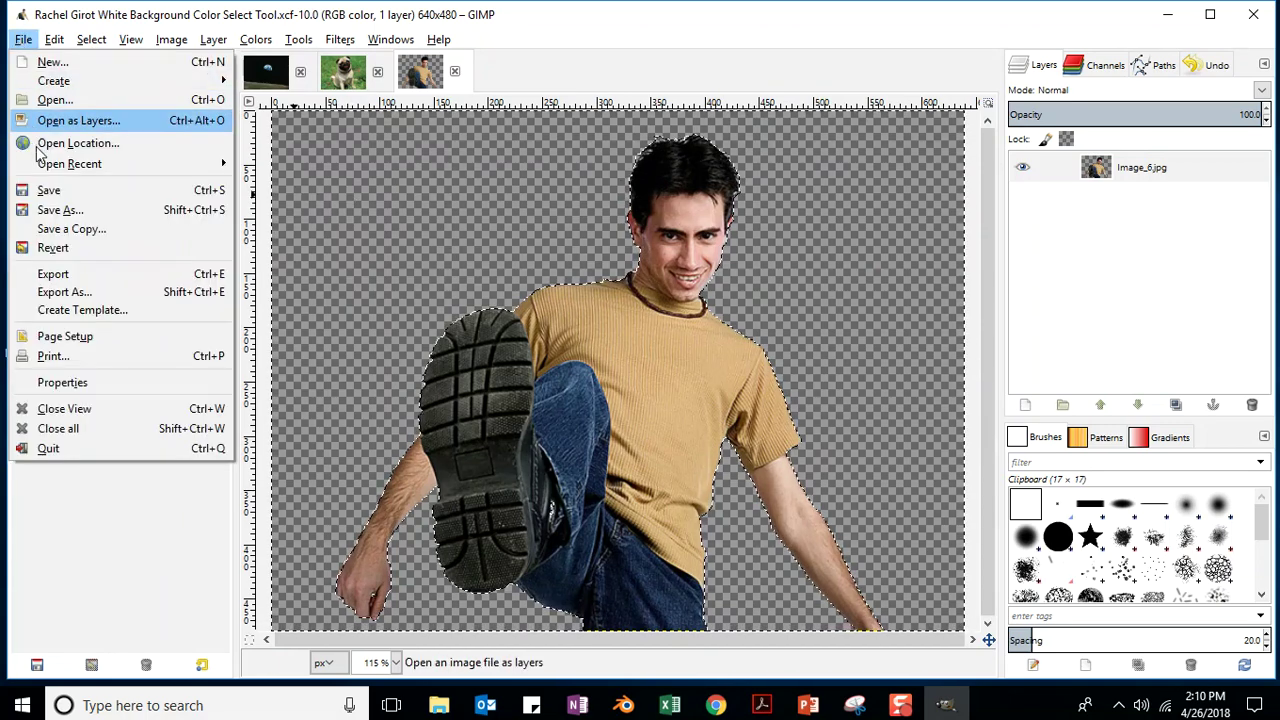
pyautogui.click(43, 199)
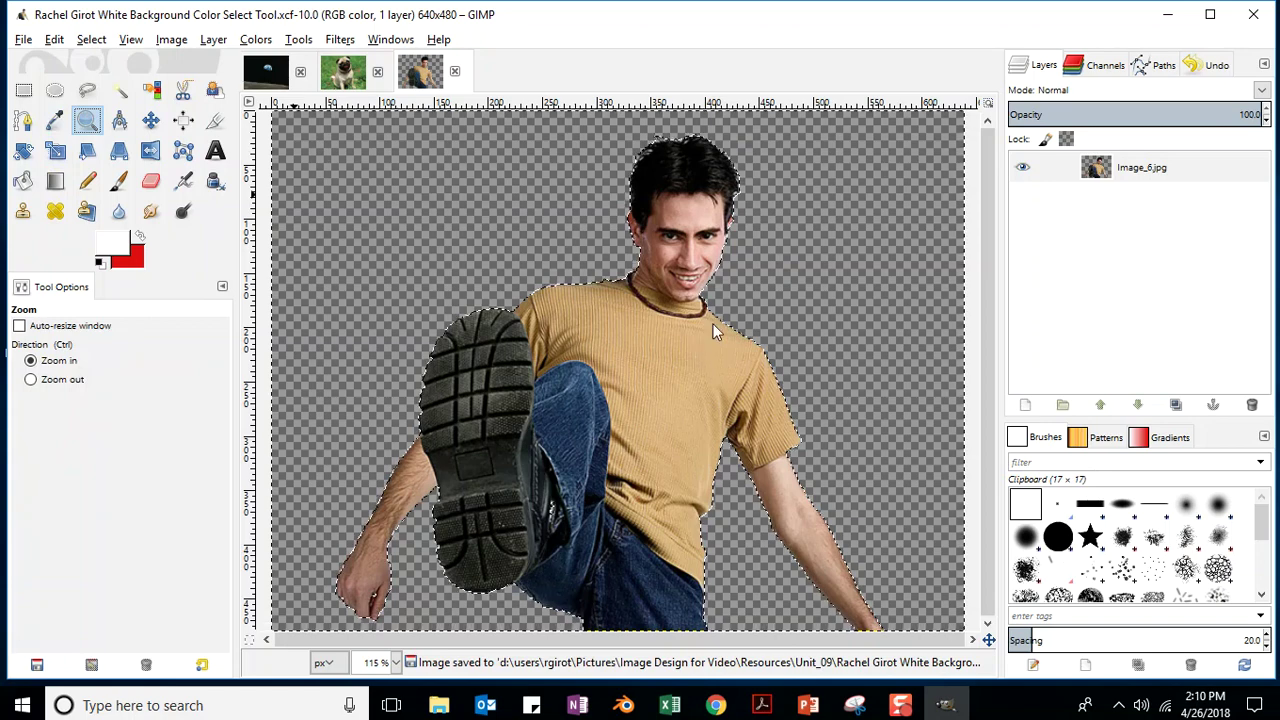
# - Add the leftover light pixels along the top and left edge of the man's hair to the selection with Fuzzy Select
pyautogui.click(689, 147)
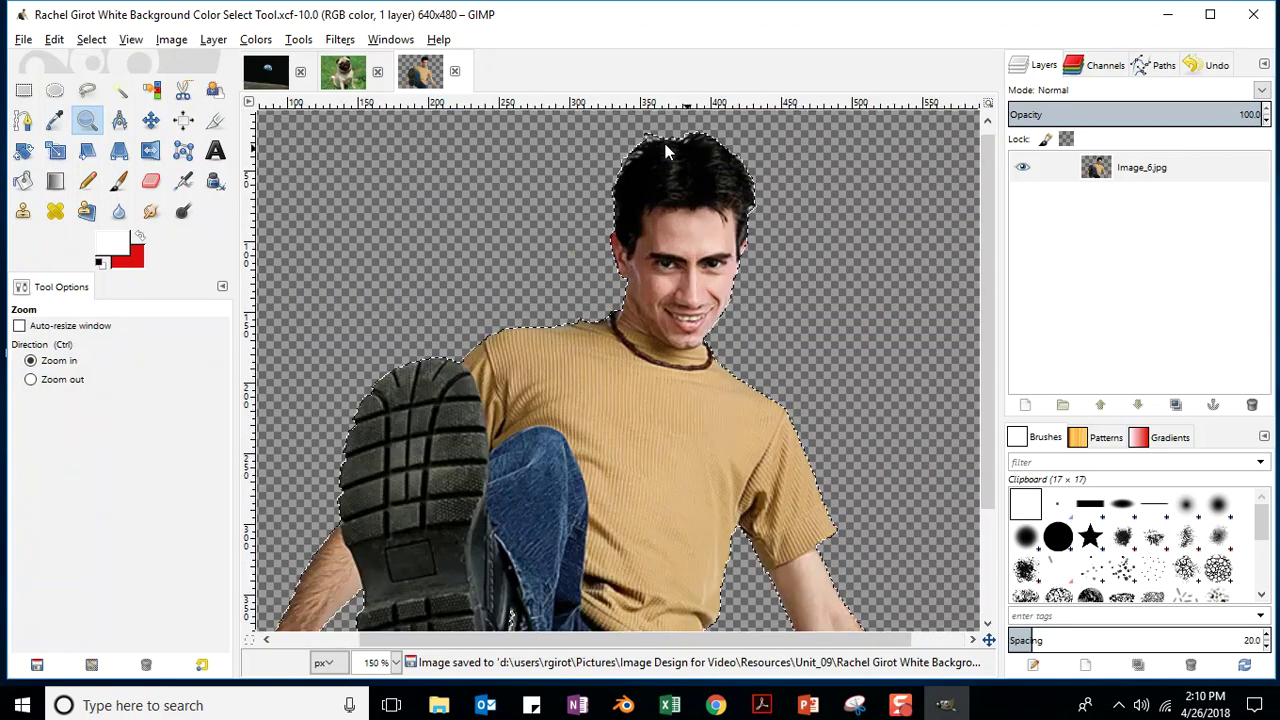
pyautogui.click(665, 148)
pyautogui.click(659, 152)
pyautogui.click(659, 153)
pyautogui.click(660, 154)
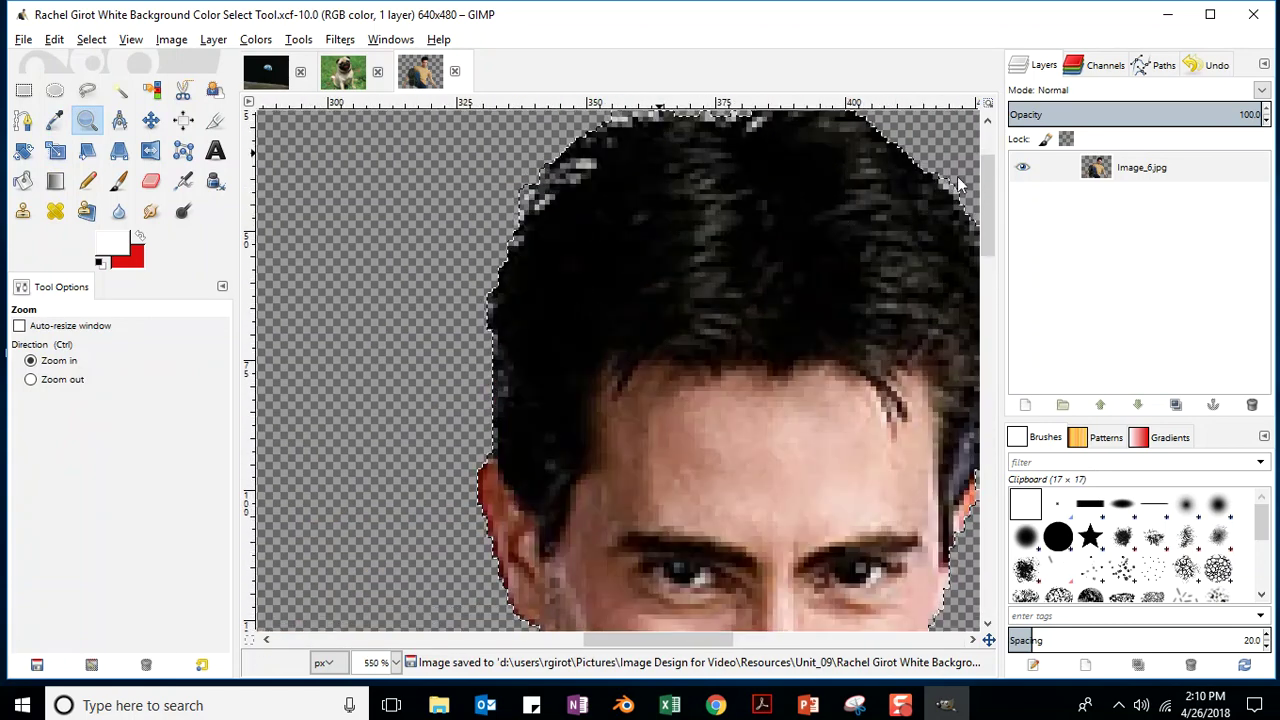
pyautogui.click(660, 156)
pyautogui.press('u')
pyautogui.press('shift')
pyautogui.click(513, 206)
pyautogui.click(538, 201)
pyautogui.click(519, 224)
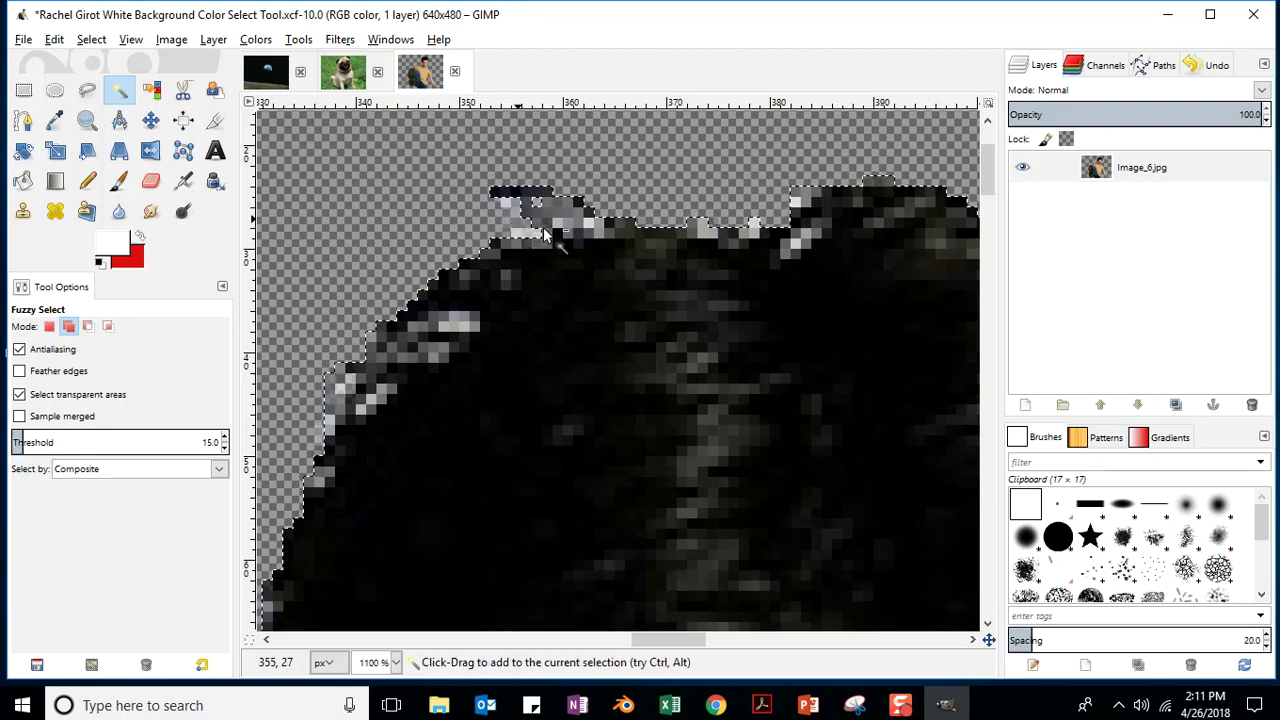
pyautogui.click(576, 223)
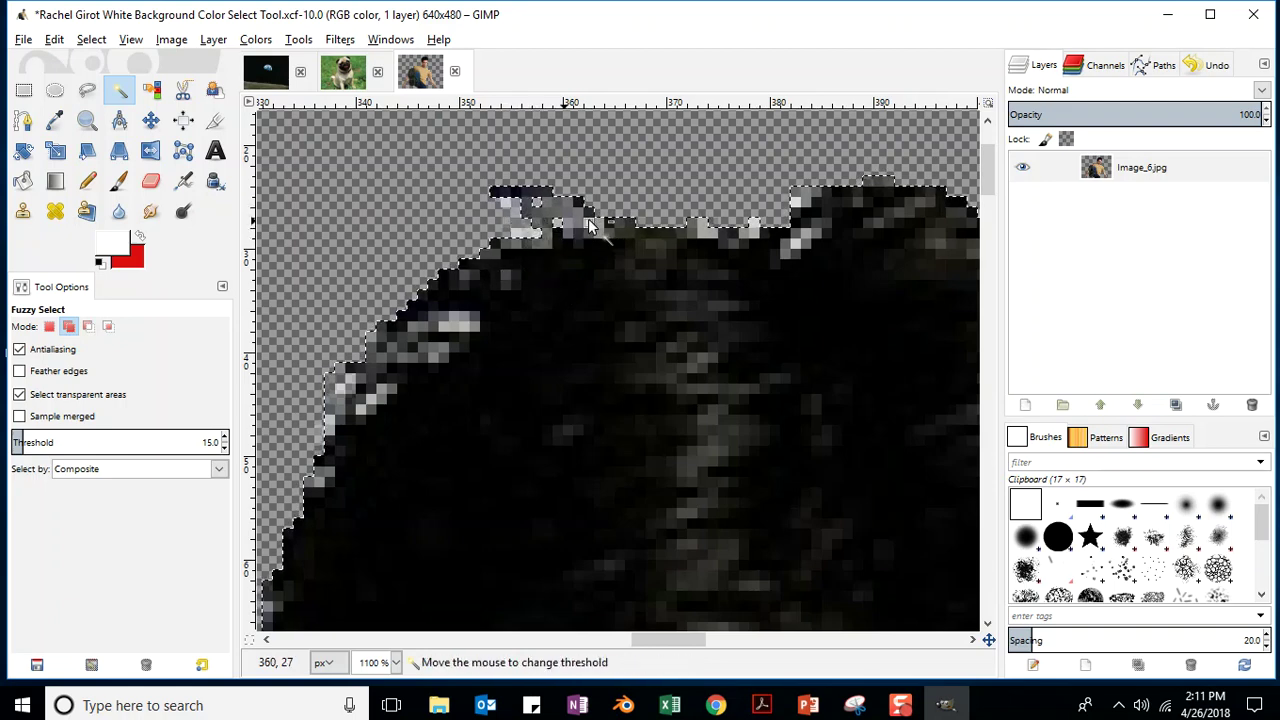
pyautogui.scroll(-4, 529, 466)
pyautogui.hscroll(-4, 529, 466)
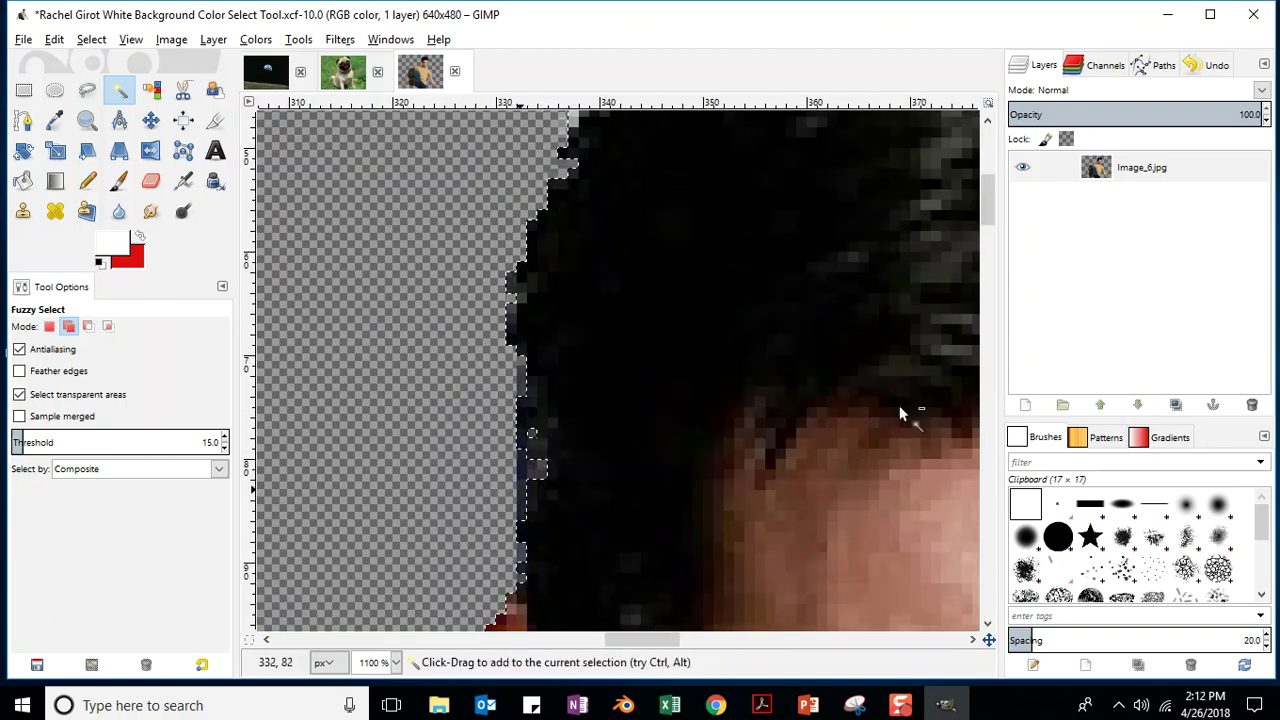
# - Add the light fringe pixels beside the right temple and right edge of the hair to the selection
pyautogui.moveTo(995, 200); pyautogui.dragTo(995, 235)
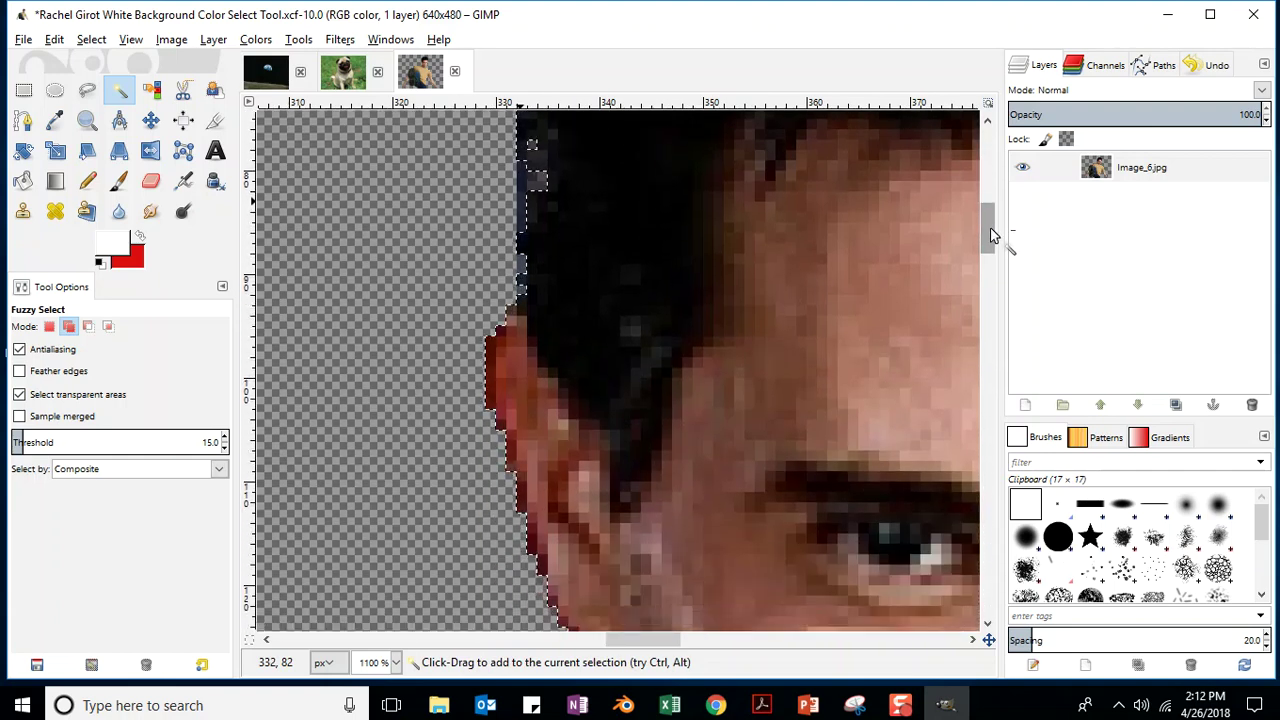
pyautogui.moveTo(637, 645); pyautogui.dragTo(725, 645)
pyautogui.moveTo(990, 232); pyautogui.dragTo(990, 202)
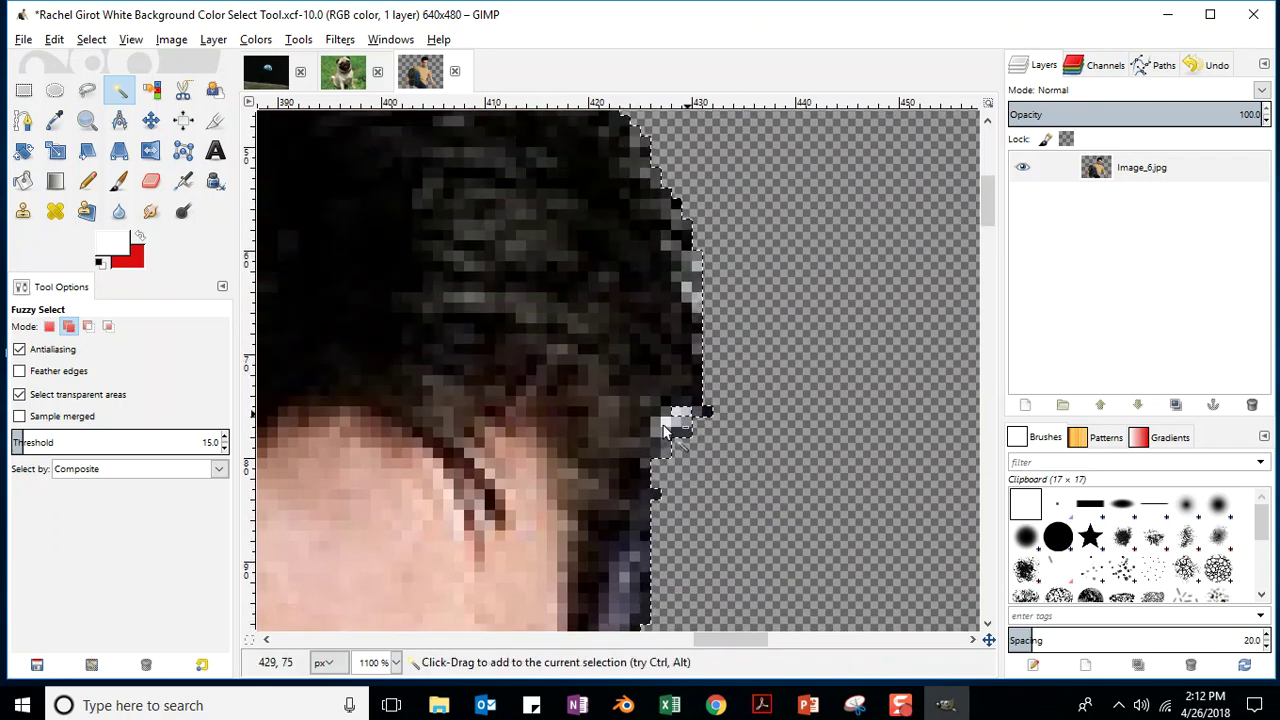
pyautogui.click(697, 412)
pyautogui.click(697, 268)
pyautogui.click(686, 293)
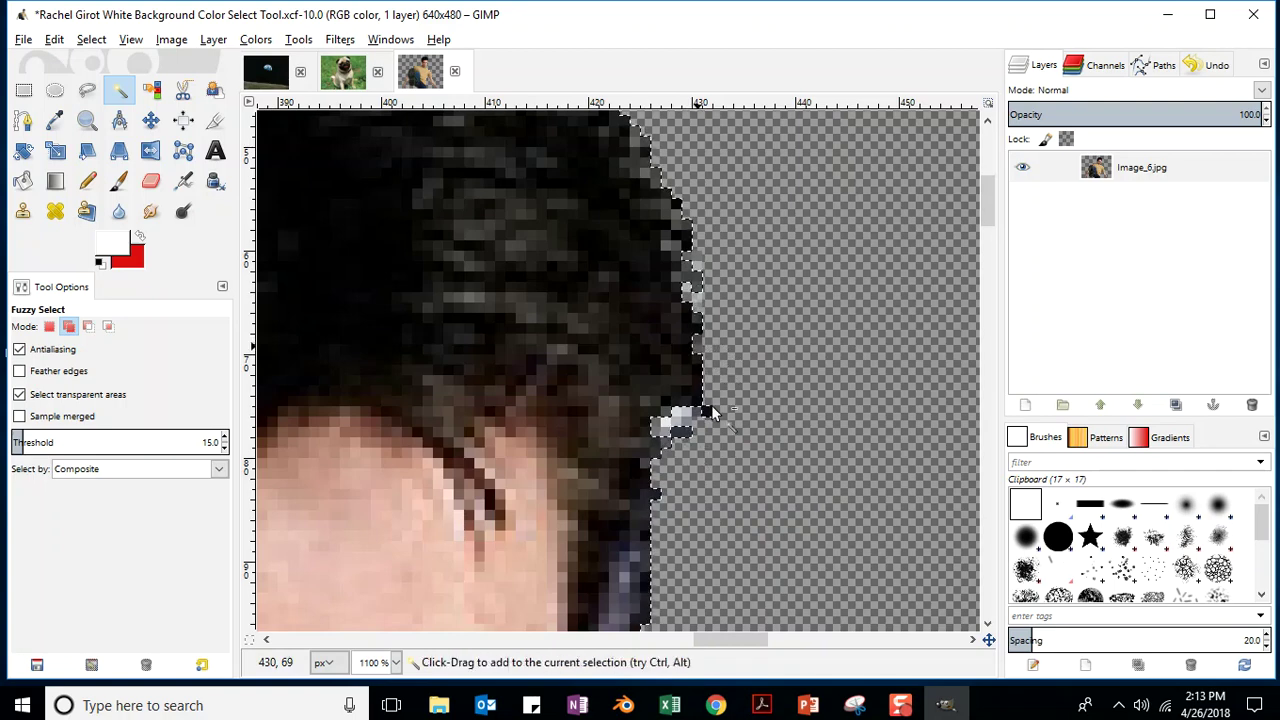
# - Add the grey pixels along the upper-right hair edge to the selection and undo the stray pick inside the hair
pyautogui.scroll(3, 652, 300)
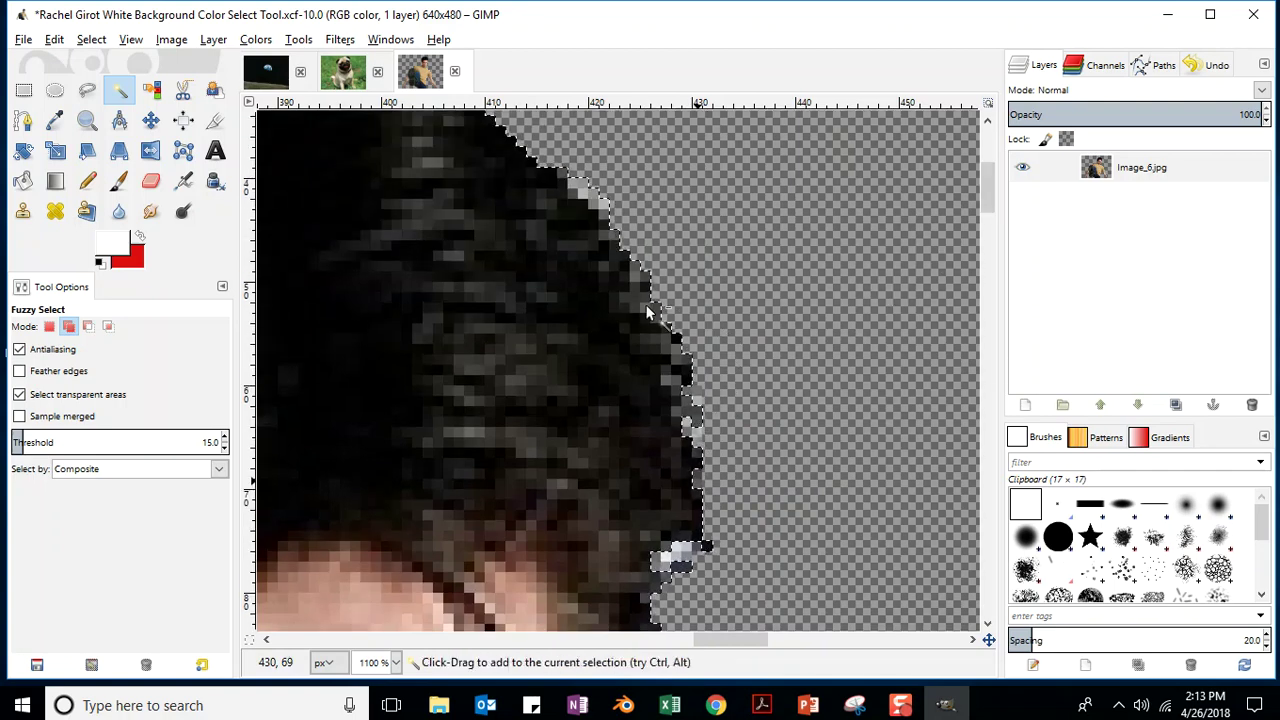
pyautogui.click(631, 272)
pyautogui.click(674, 366)
pyautogui.click(671, 338)
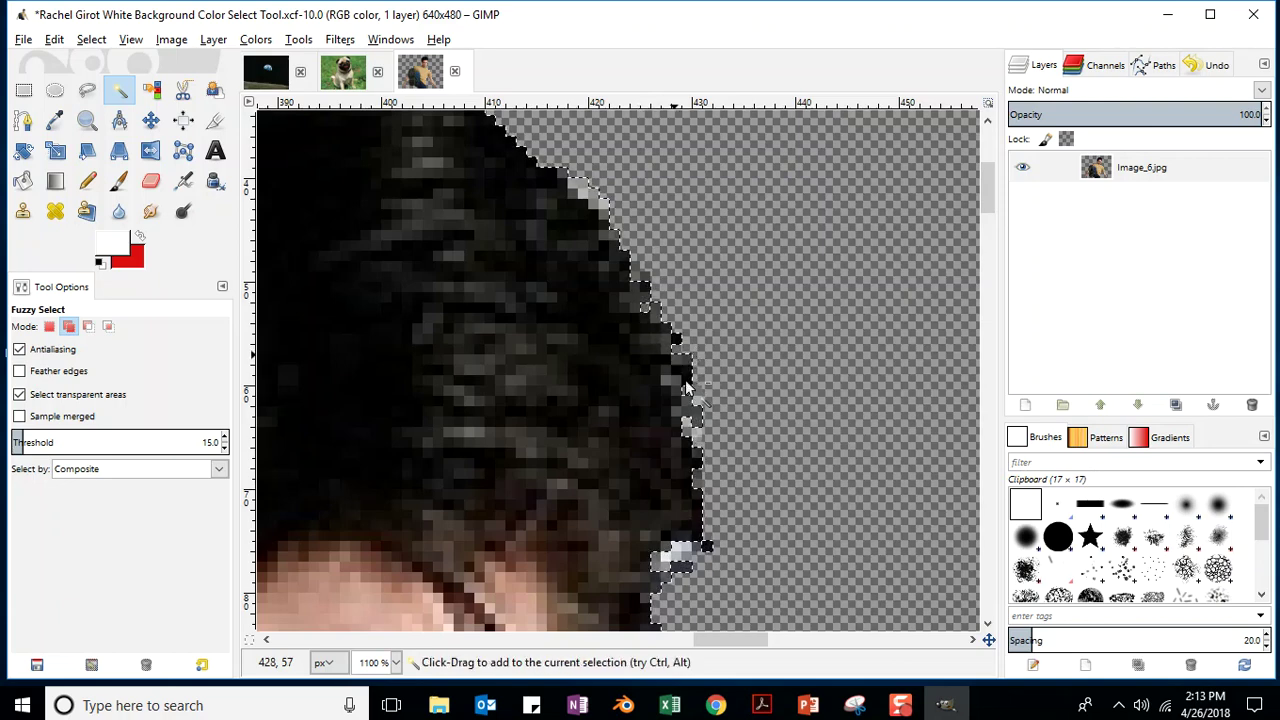
pyautogui.click(683, 373)
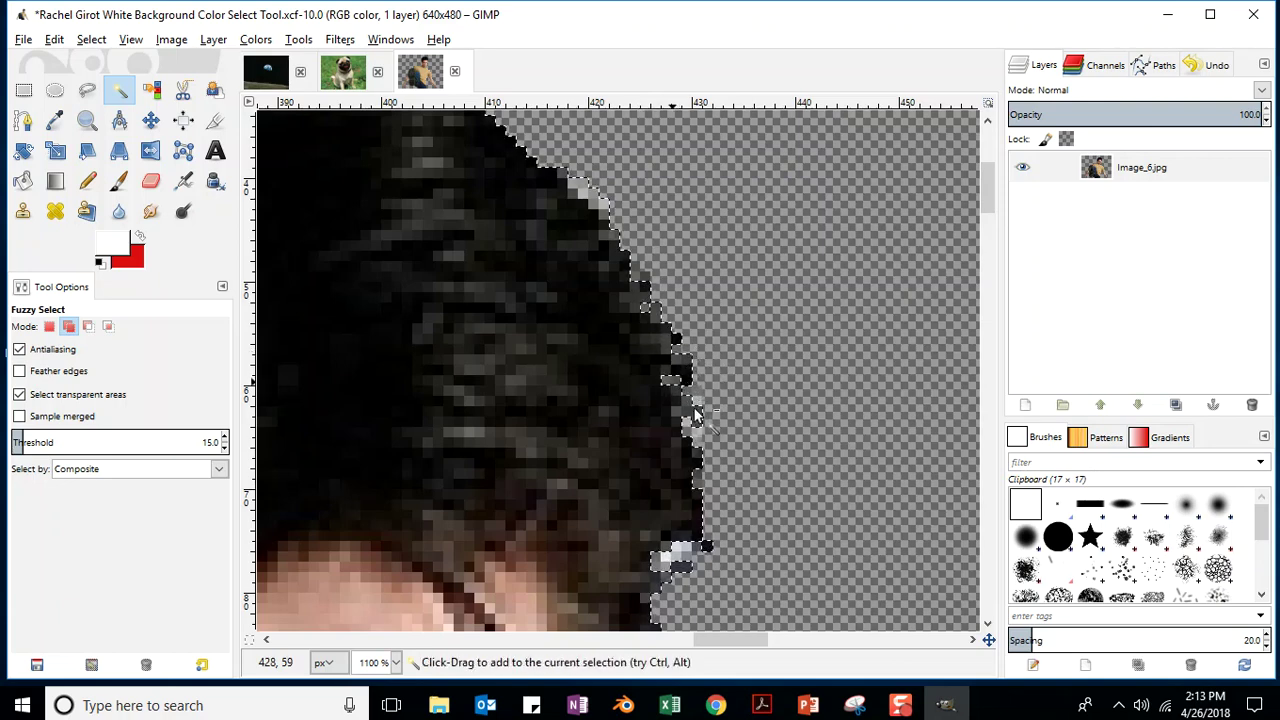
pyautogui.click(691, 410)
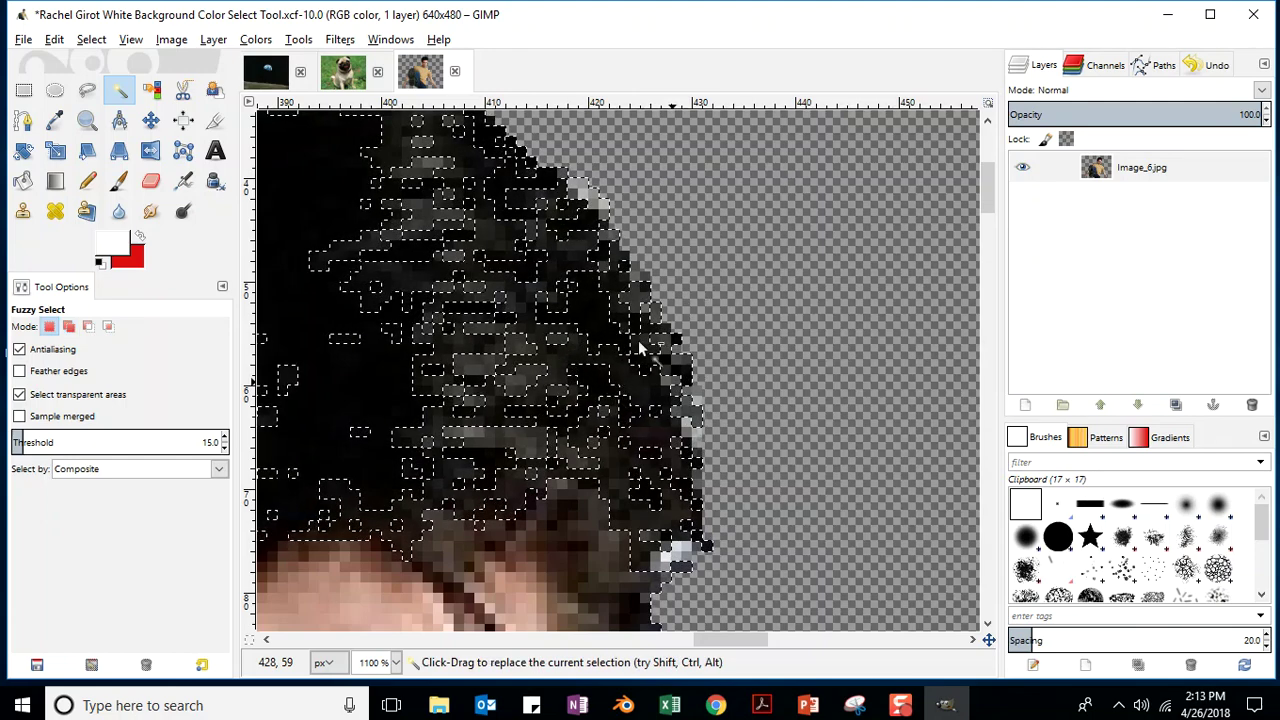
pyautogui.keyDown('ctrl'); pyautogui.click(627, 371); pyautogui.keyUp('ctrl')
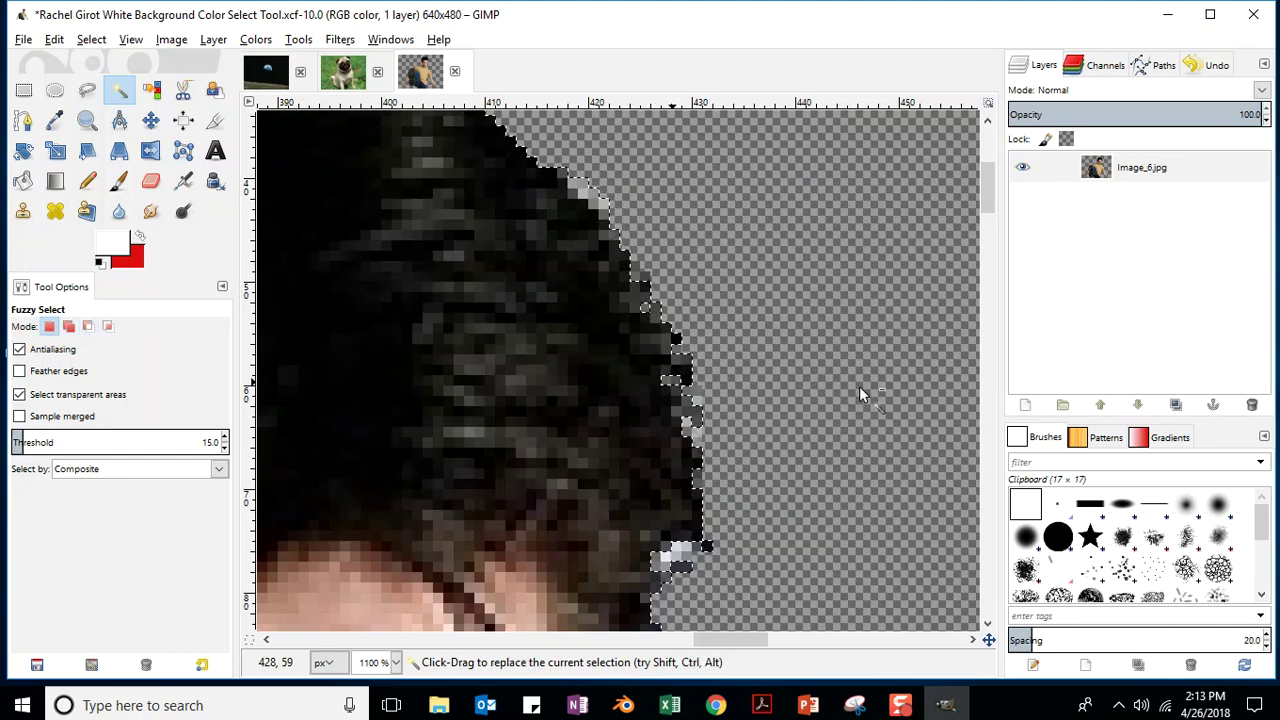
# - Add the remaining fringe pixels on the top-right curve of the hair to the selection and save the file
pyautogui.moveTo(982, 194); pyautogui.dragTo(984, 158)
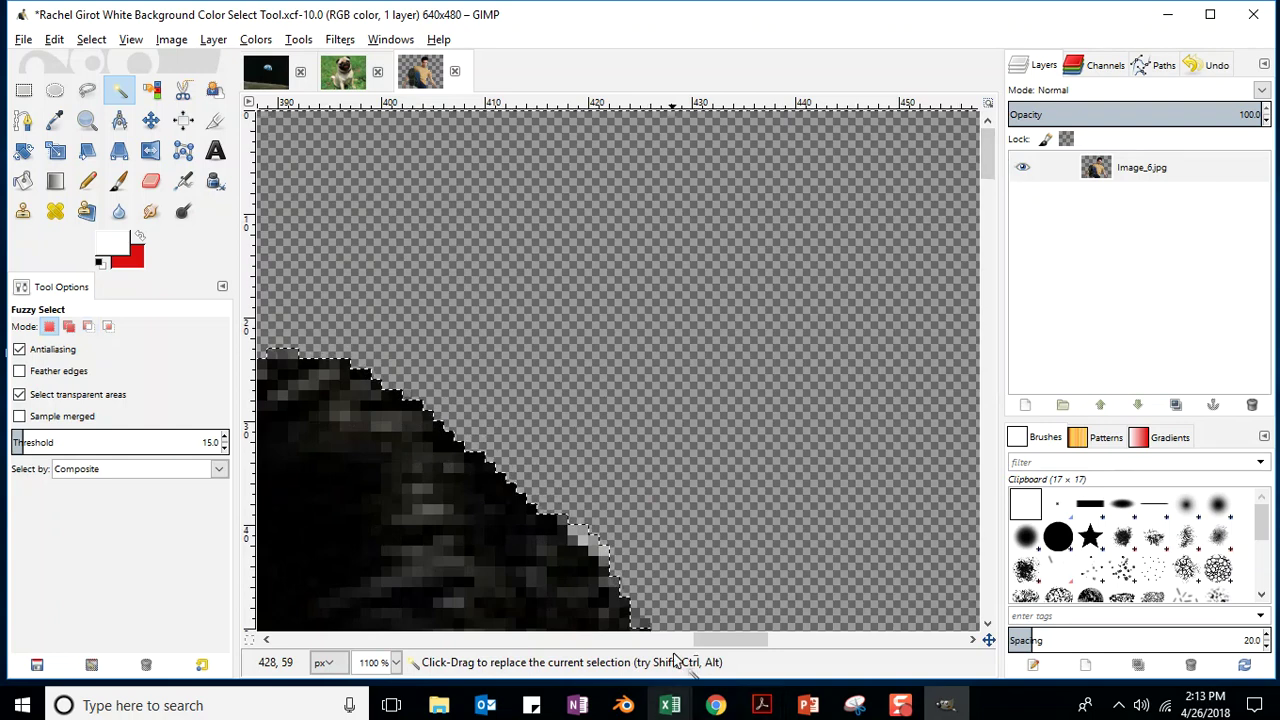
pyautogui.press('ctrl')
pyautogui.press('shift')
pyautogui.moveTo(690, 525); pyautogui.dragTo(736, 588)
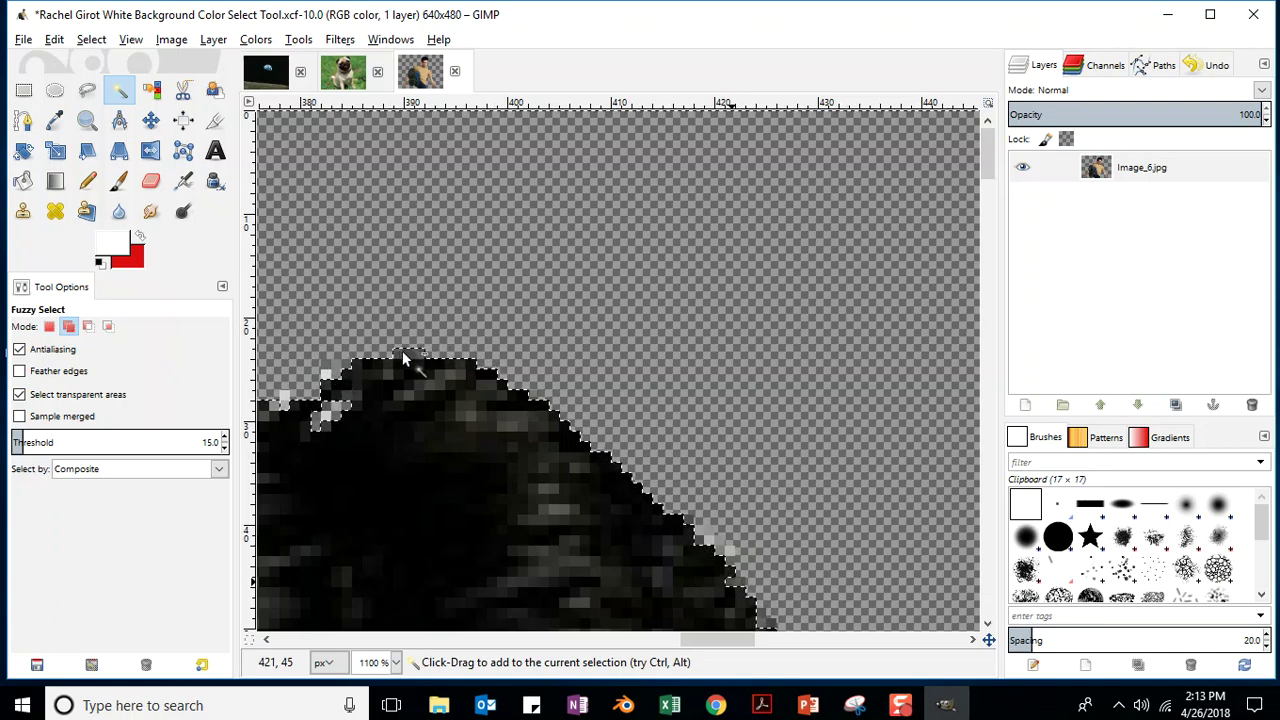
pyautogui.click(23, 40)
pyautogui.click(52, 191)
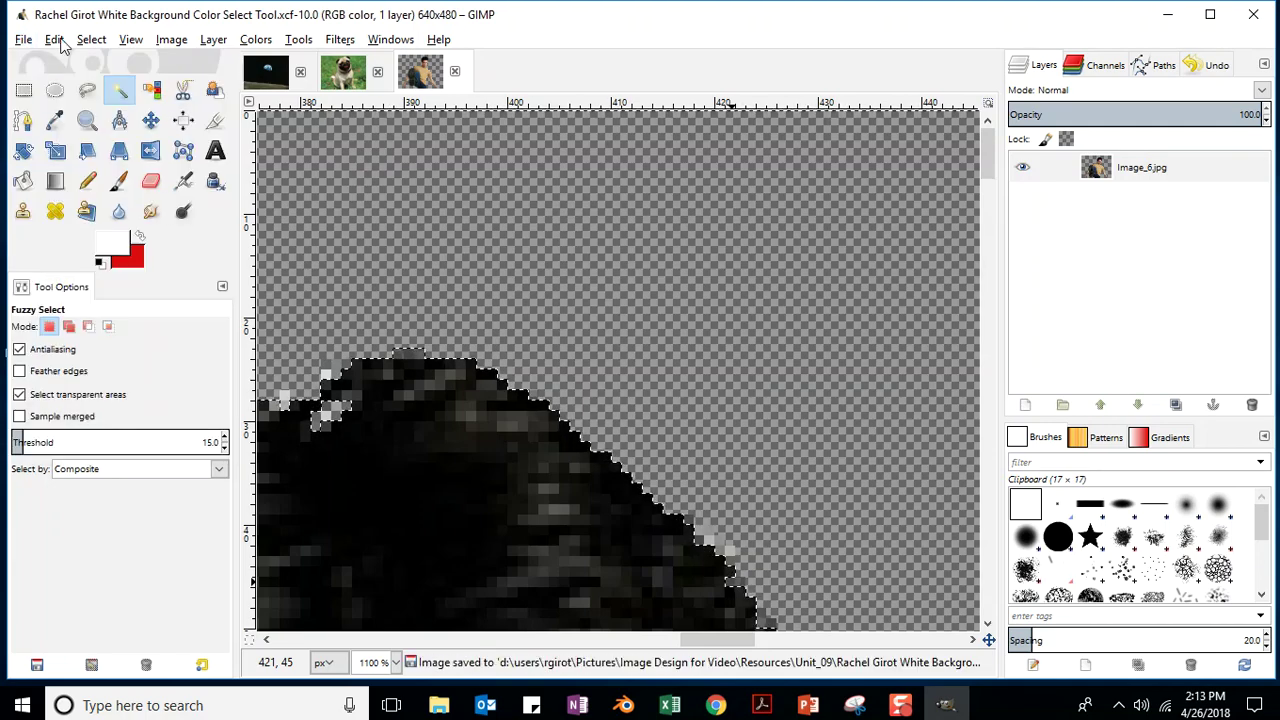
# - Fit the whole image in the window to check the selection around the man
pyautogui.click(91, 40)
pyautogui.press('Escape')
pyautogui.click(130, 40)
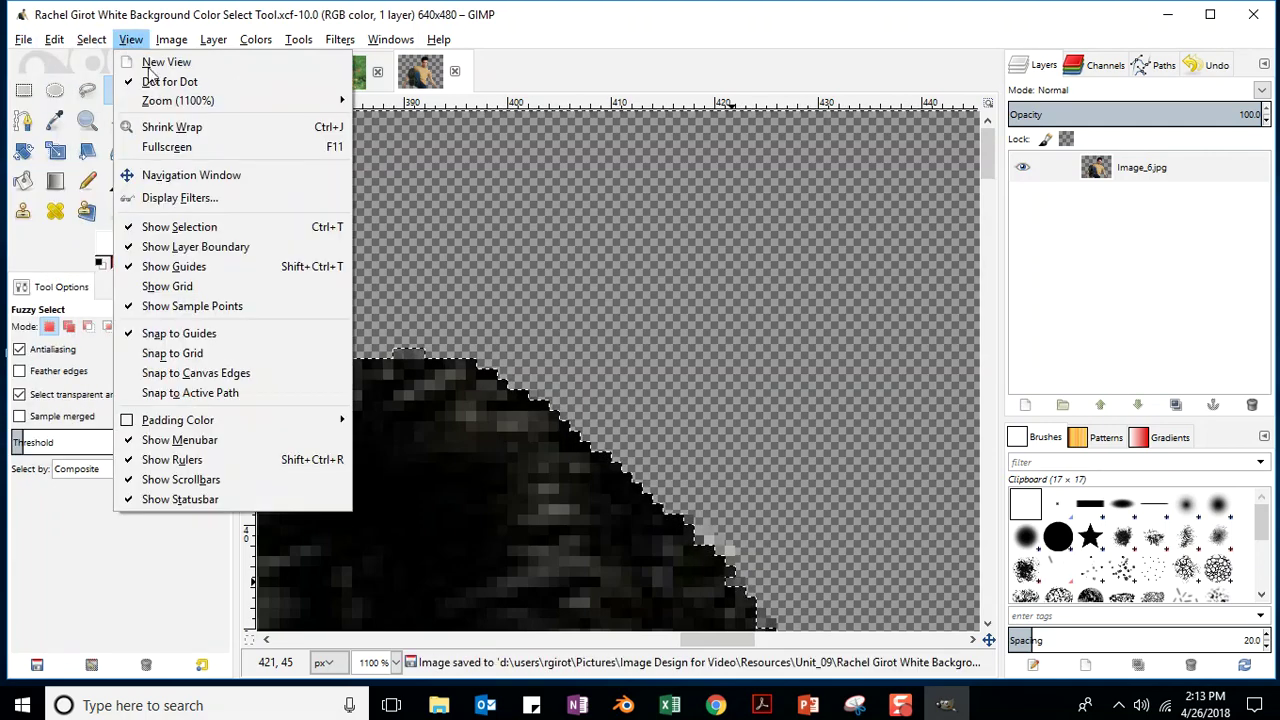
pyautogui.moveTo(160, 100)
pyautogui.click(410, 163)
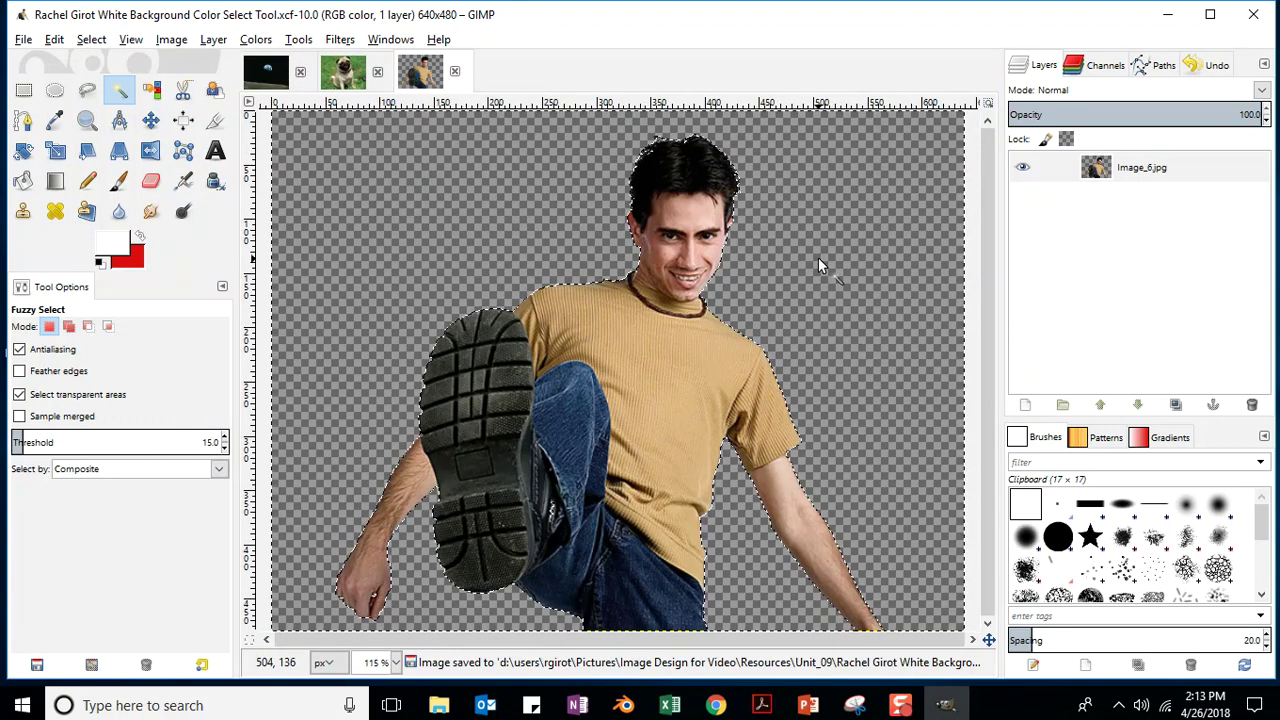
# - Invert the selection so that it covers the man instead of the transparent background
pyautogui.press('f')
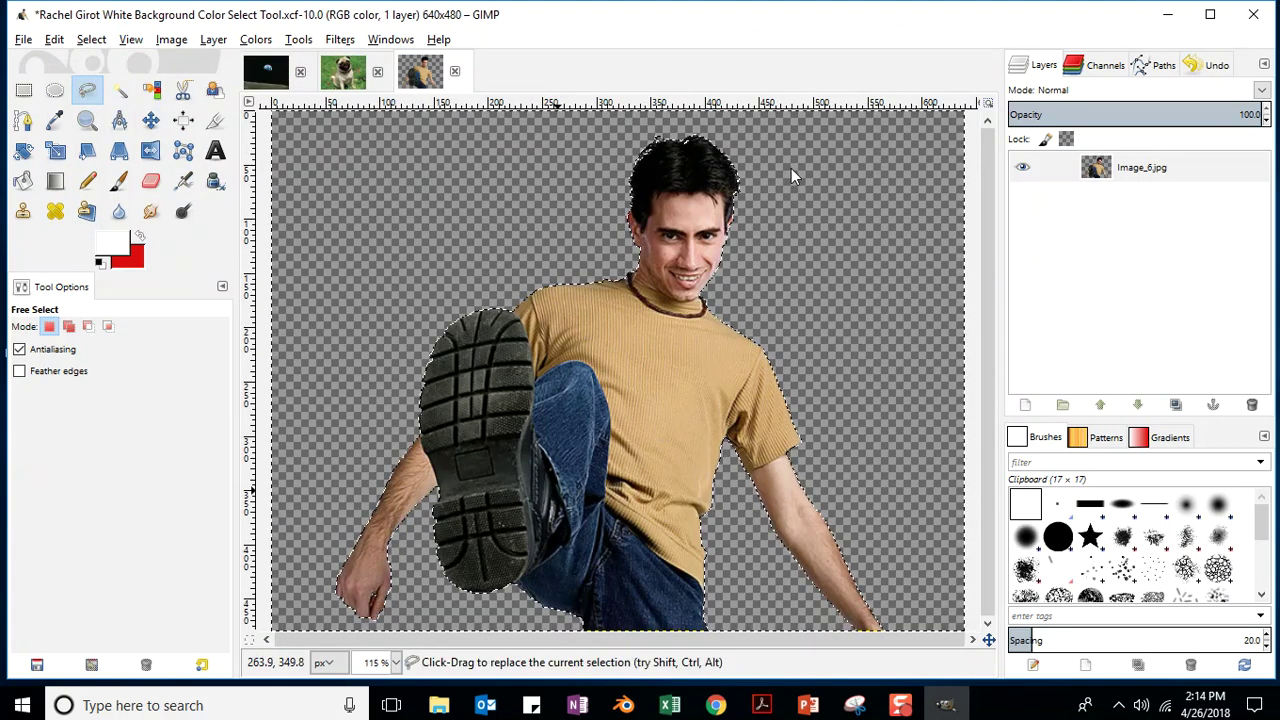
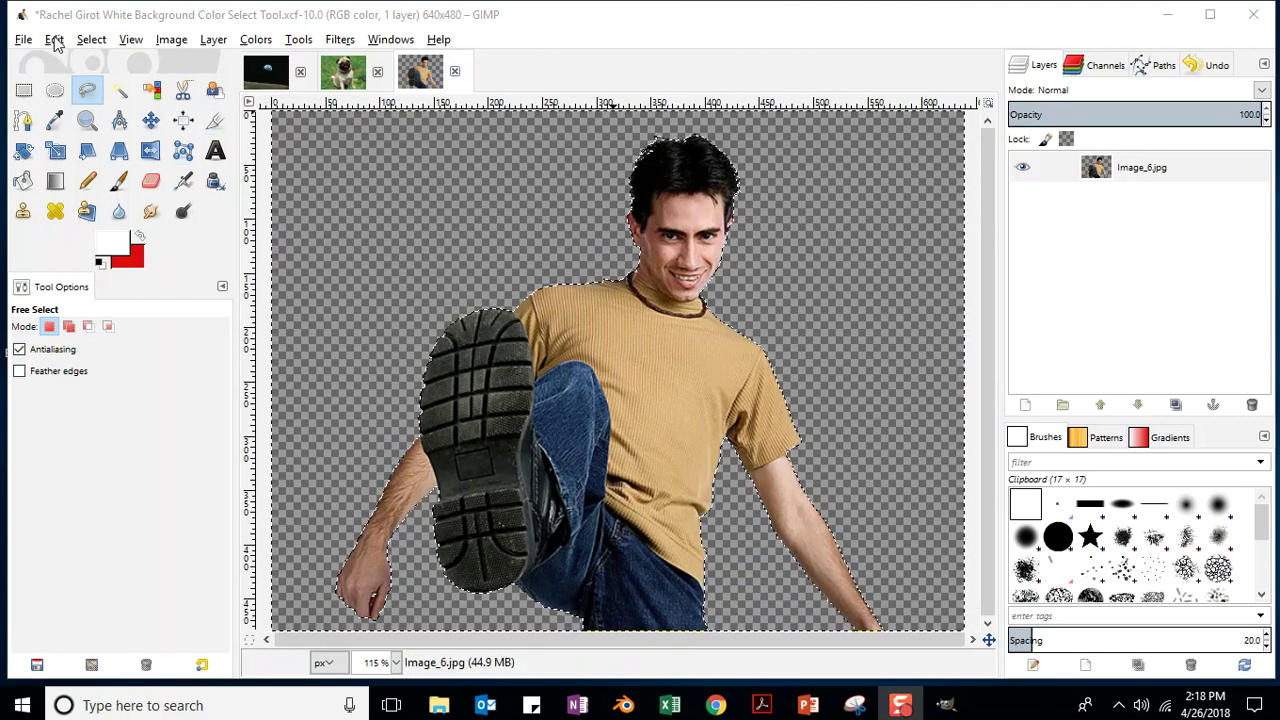
pyautogui.click(86, 41)
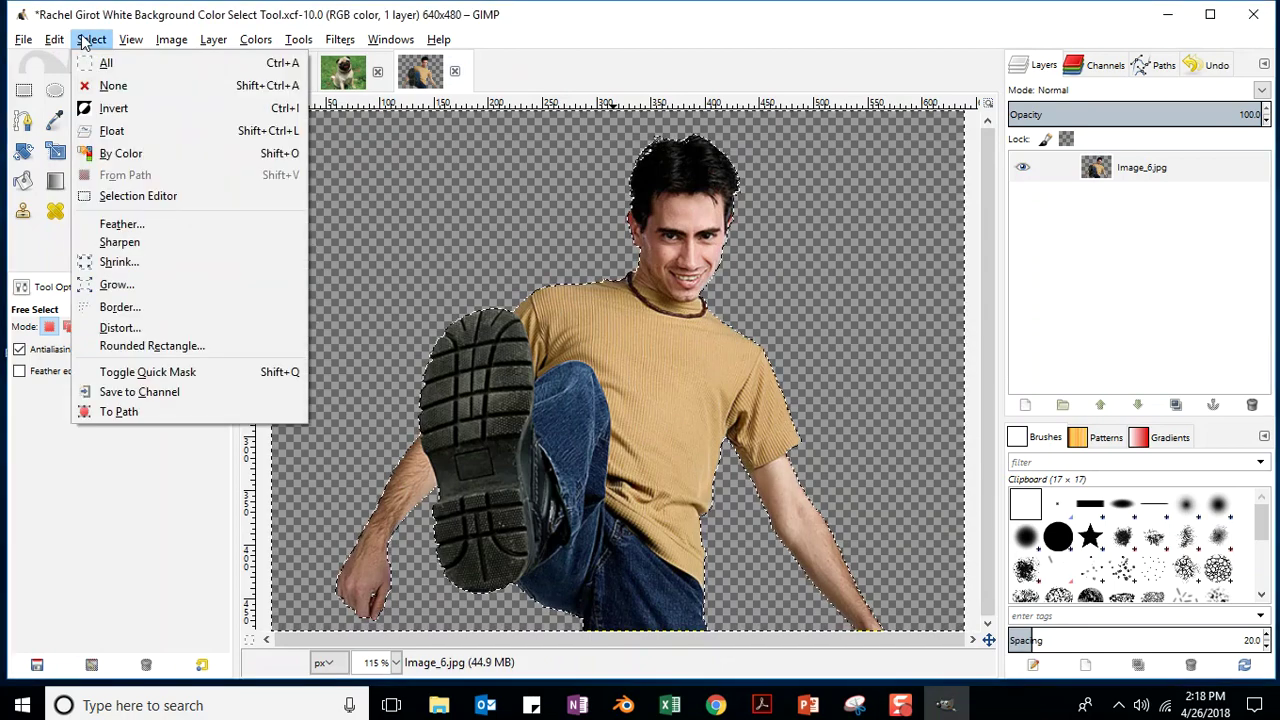
pyautogui.click(113, 110)
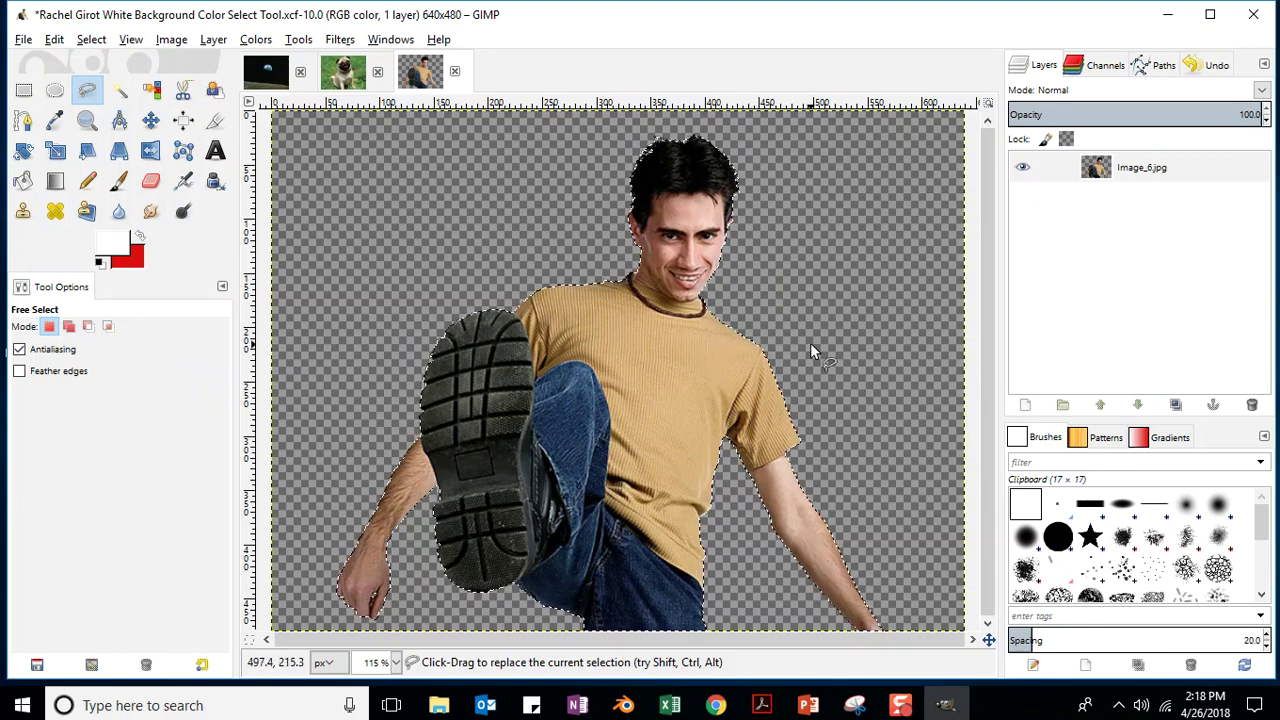
pyautogui.click(52, 40)
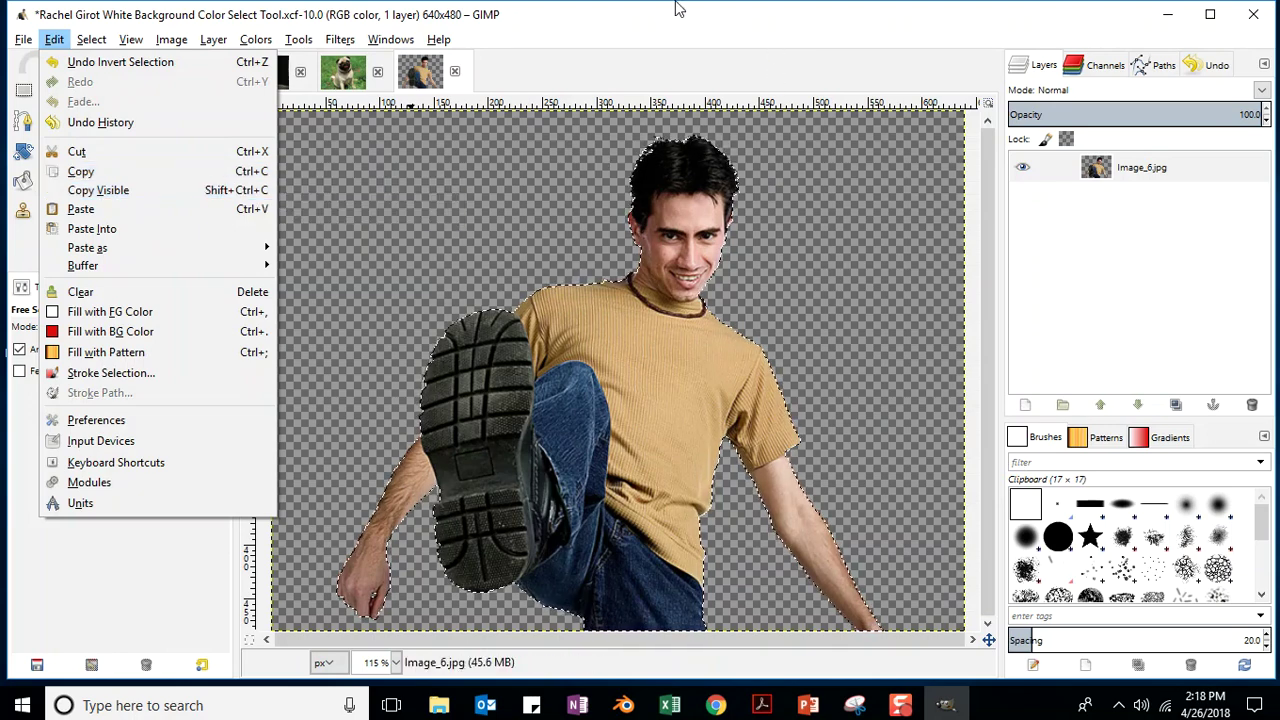
pyautogui.click(630, 29)
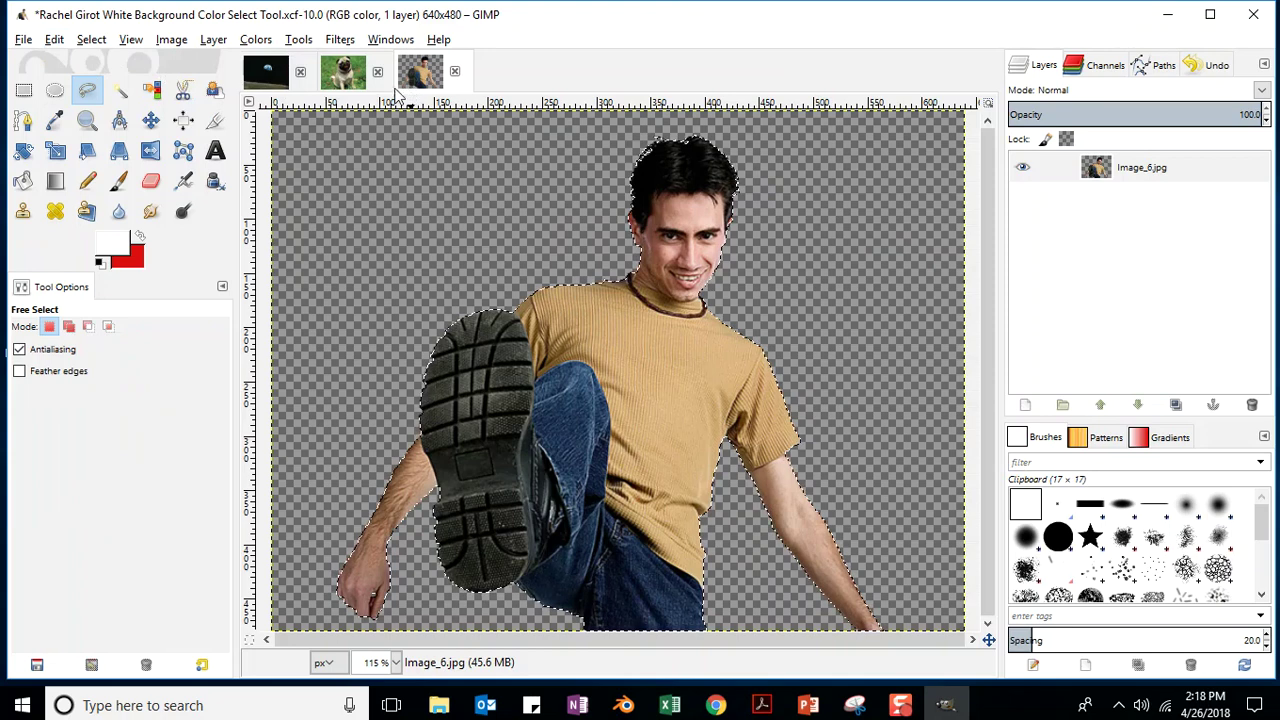
# - Switch to the Image_3 image of the earth and moon and try to paste the man into it
pyautogui.click(265, 75)
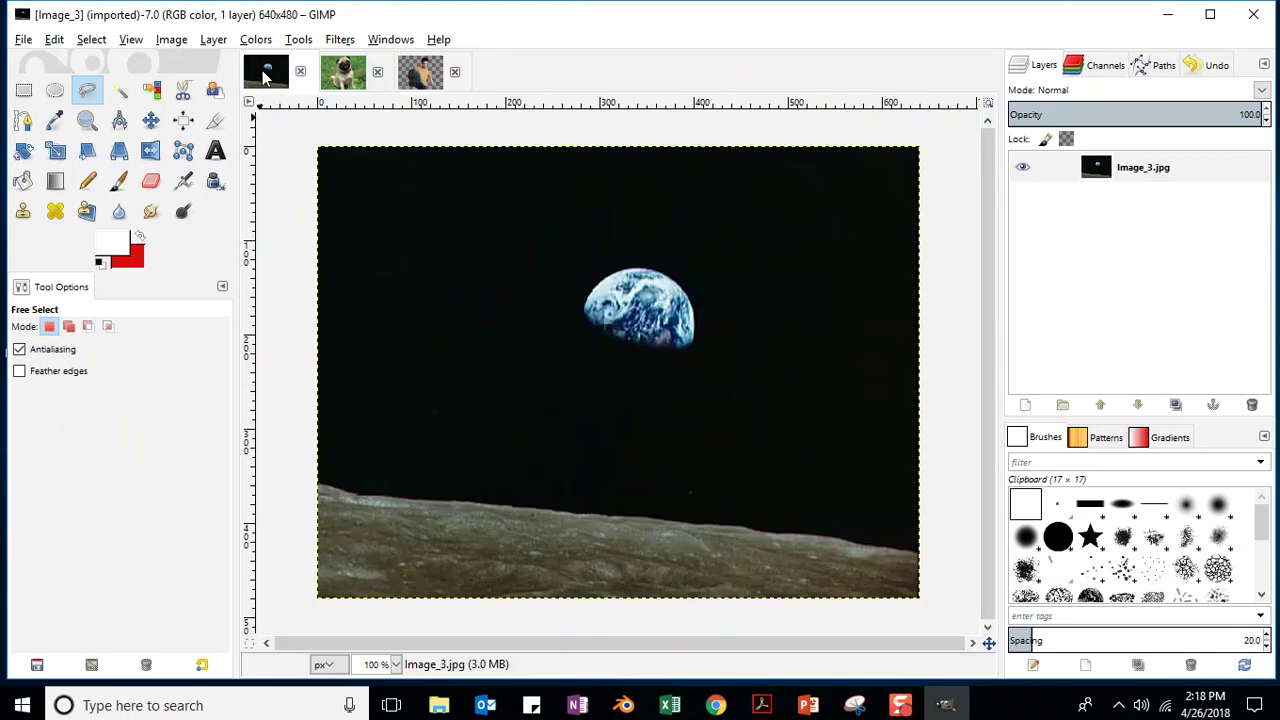
pyautogui.click(54, 40)
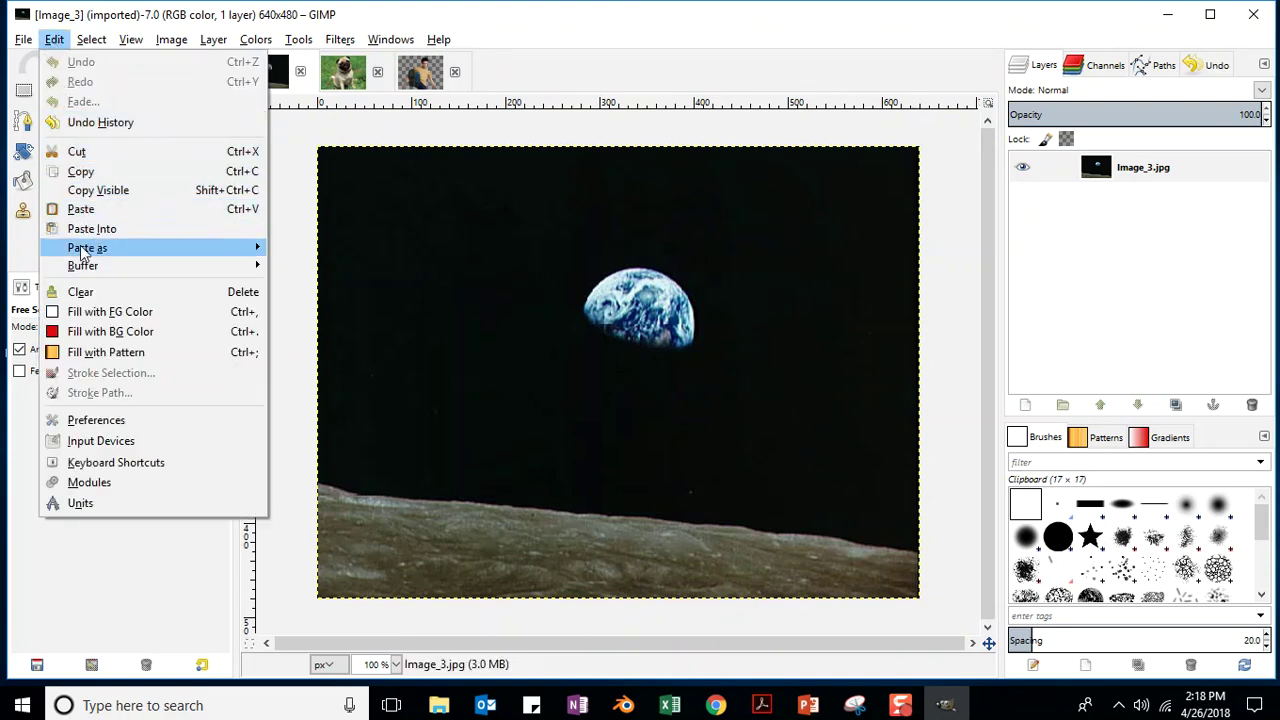
pyautogui.moveTo(88, 250)
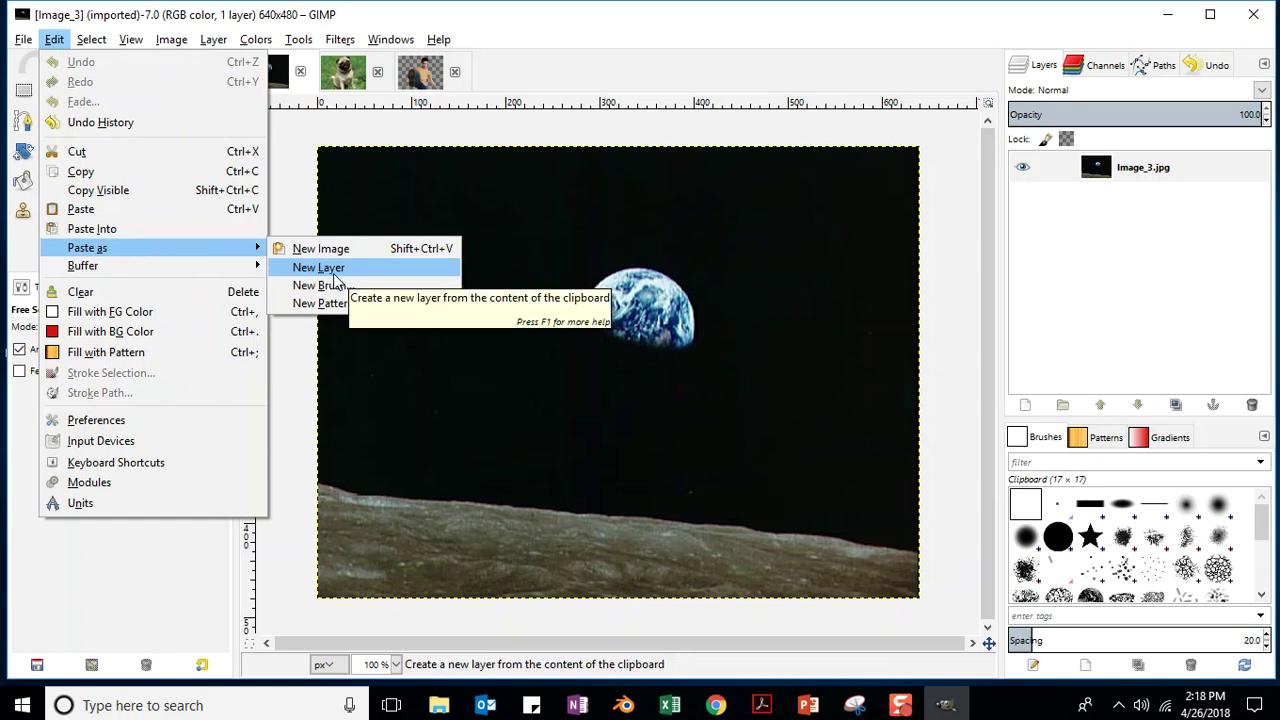
pyautogui.click(80, 209)
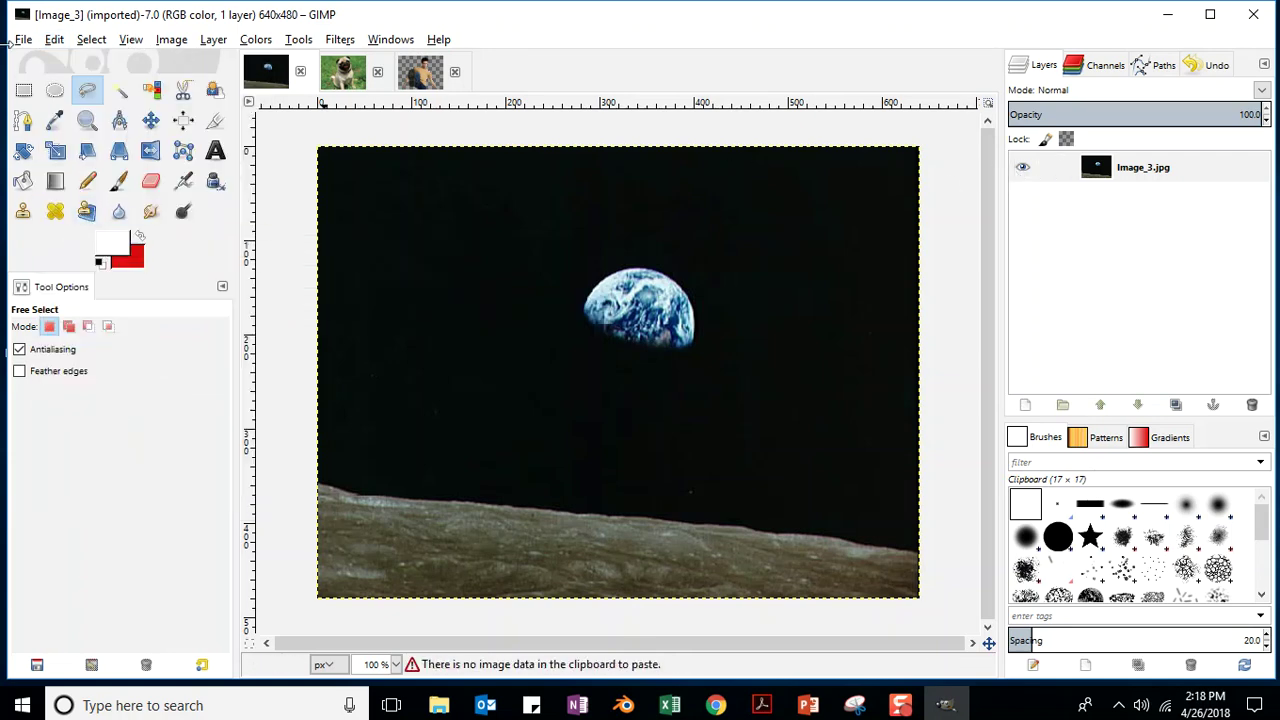
# - Save the Image_3 image as an XCF file in the Unit_09 folder, named with the author's full name followed by "Unit 9 Comic"
pyautogui.click(22, 39)
pyautogui.click(60, 189)
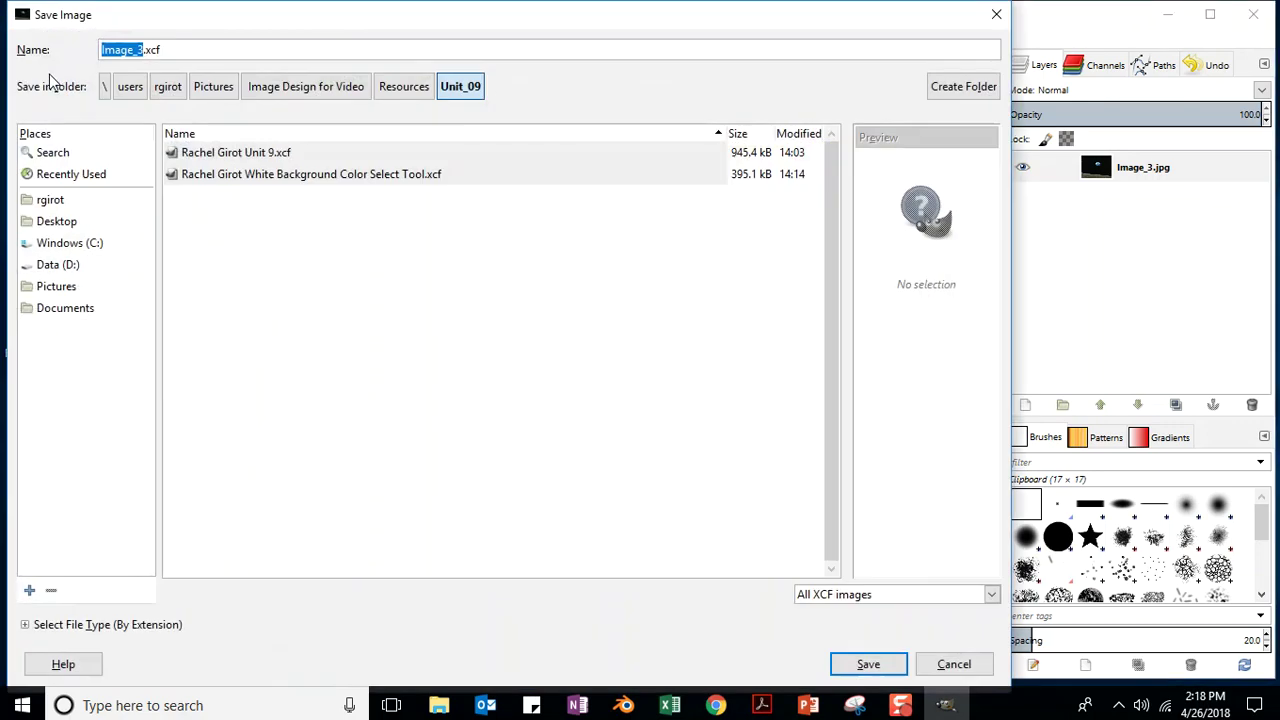
pyautogui.click(996, 14)
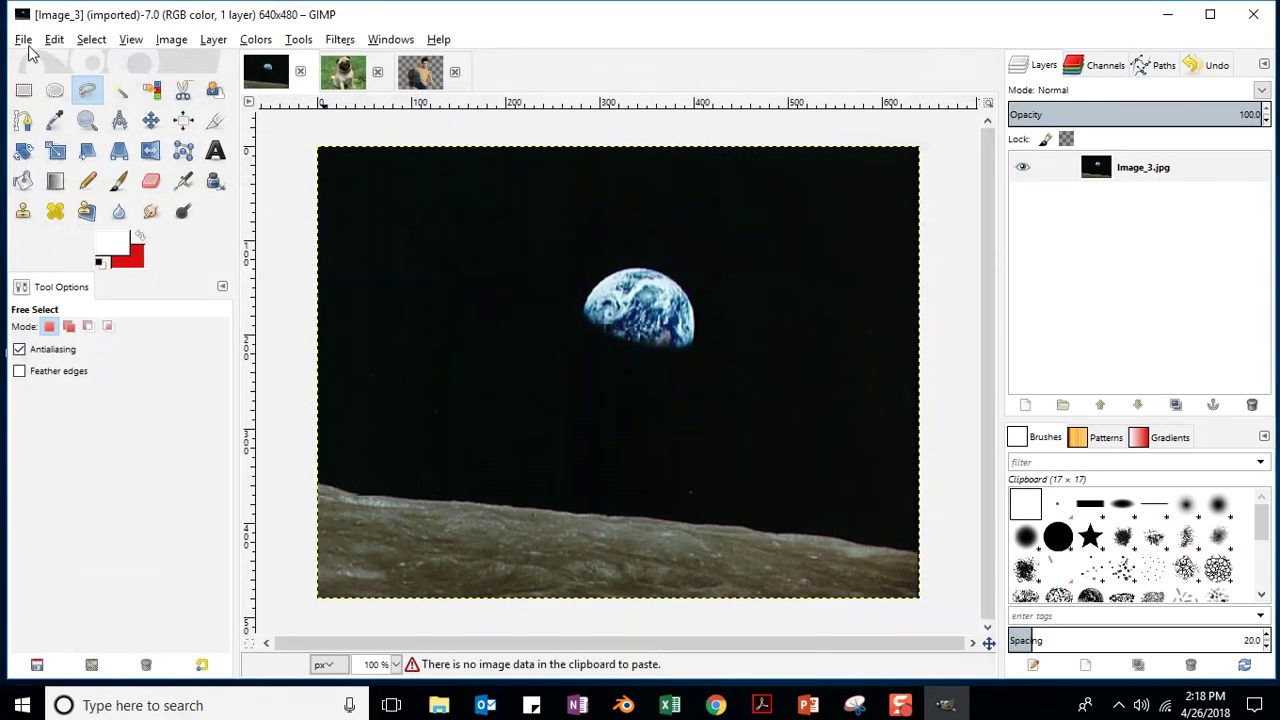
pyautogui.click(22, 39)
pyautogui.click(55, 209)
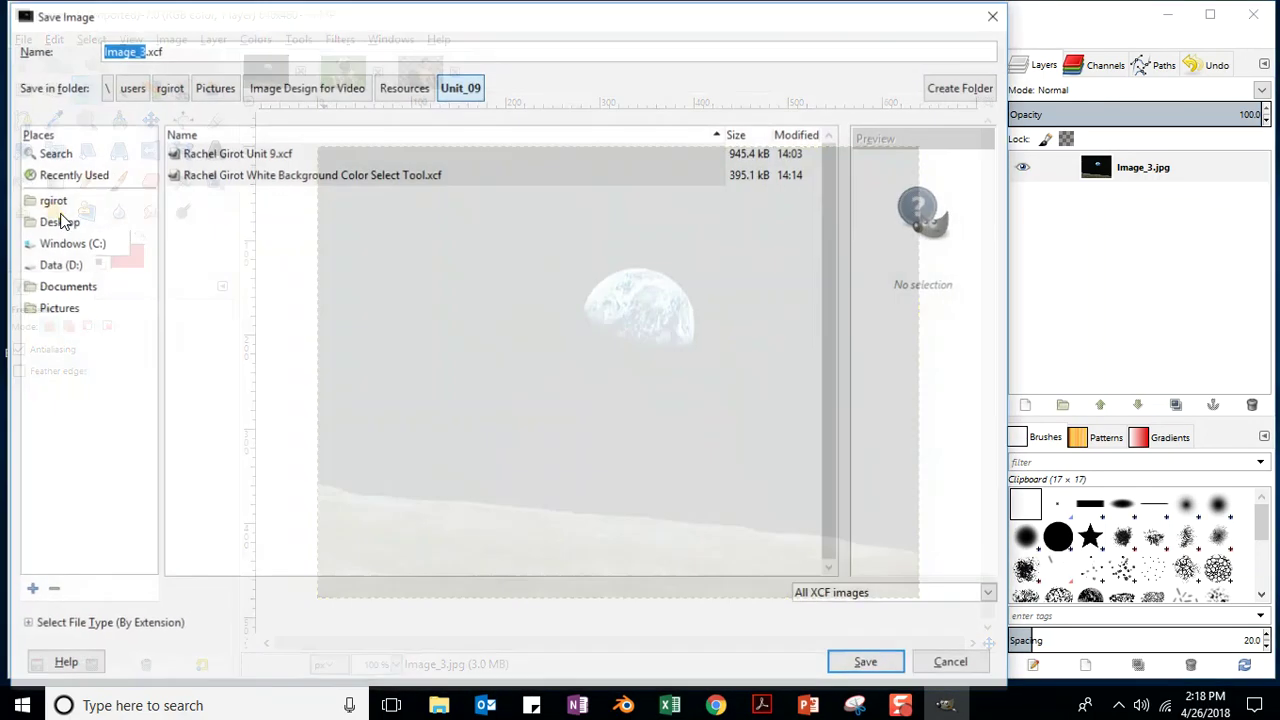
pyautogui.write('Rachel Girot Unit 9 Comic')
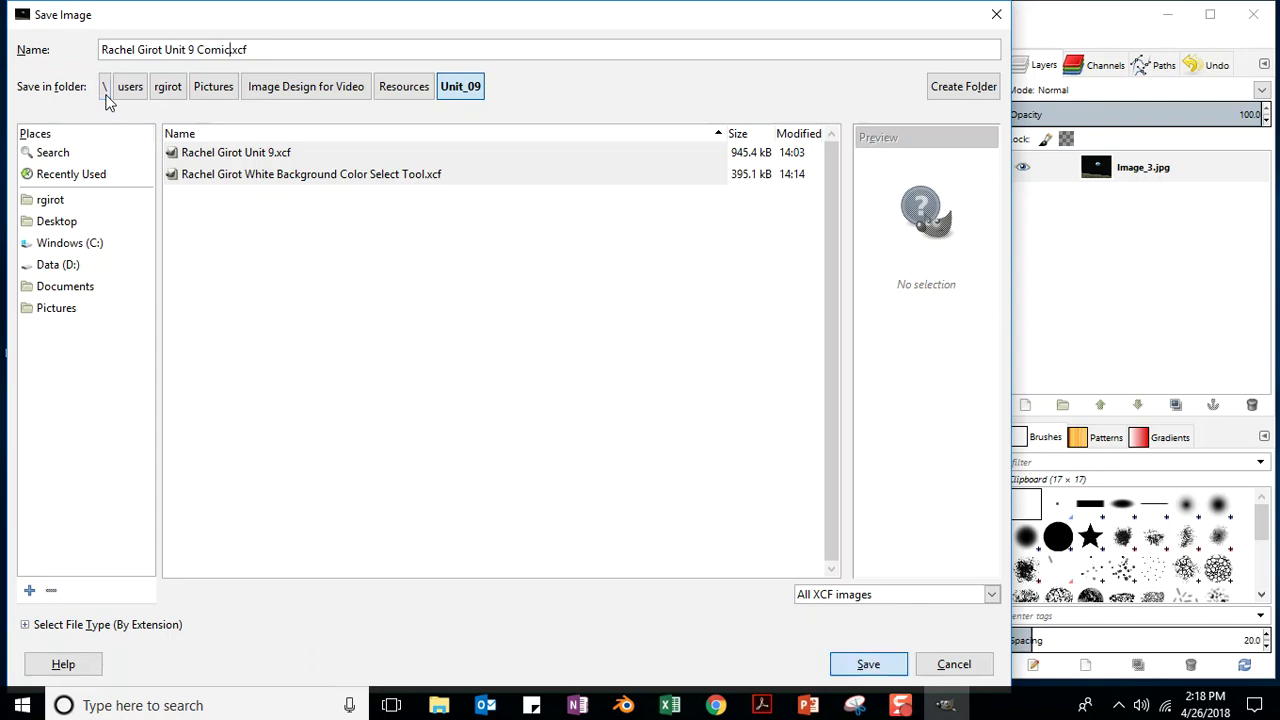
pyautogui.click(868, 664)
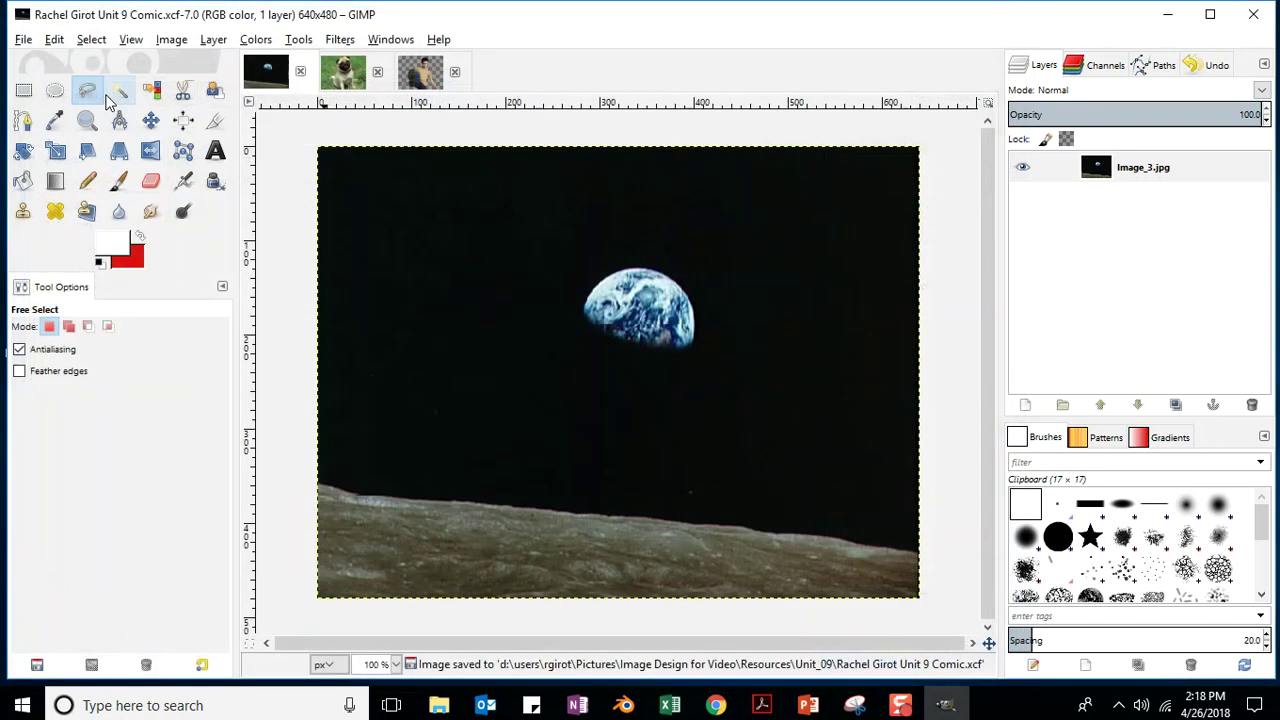
# - Try again to paste the man into the newly saved comic file
pyautogui.click(54, 40)
pyautogui.click(78, 209)
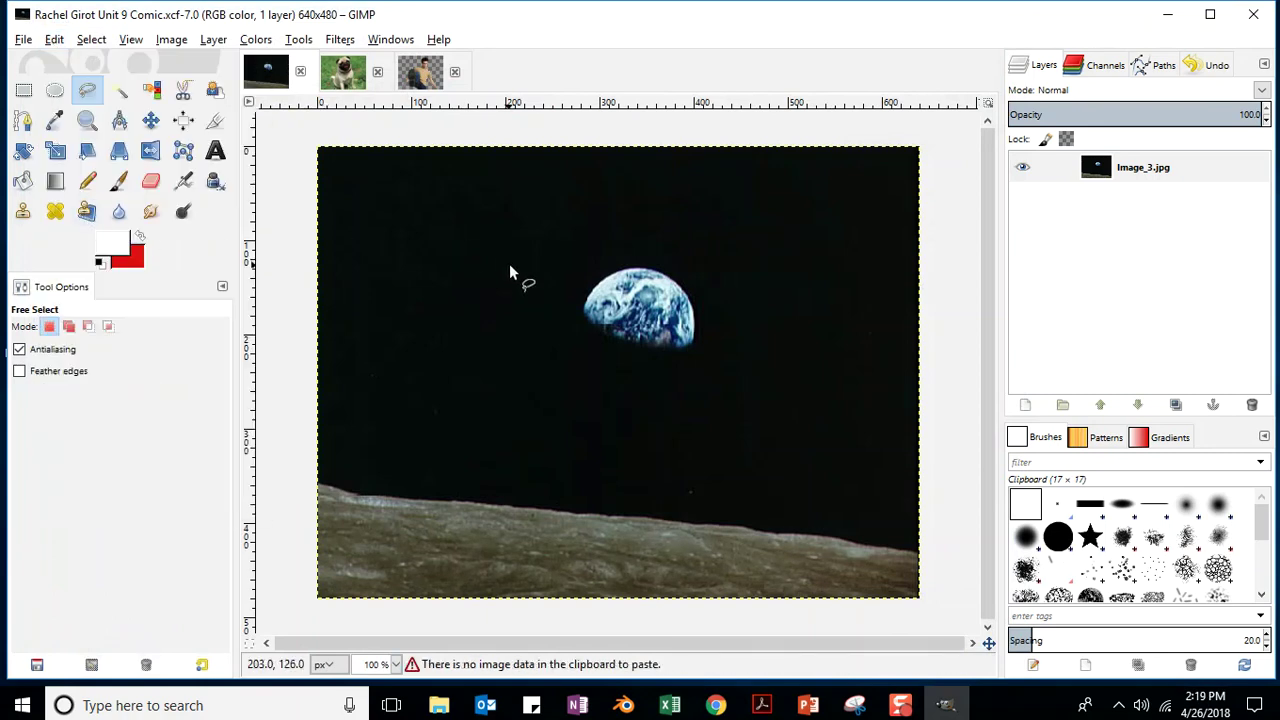
pyautogui.click(22, 40)
pyautogui.click(30, 190)
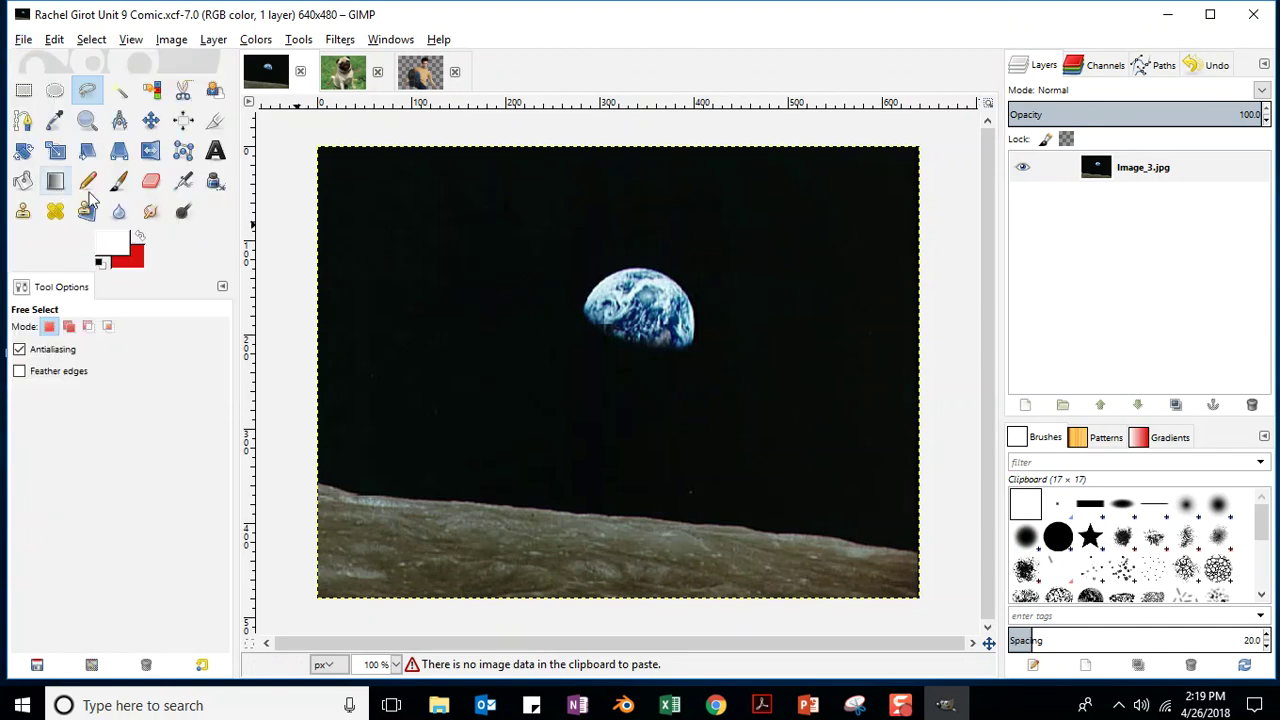
pyautogui.click(1192, 183)
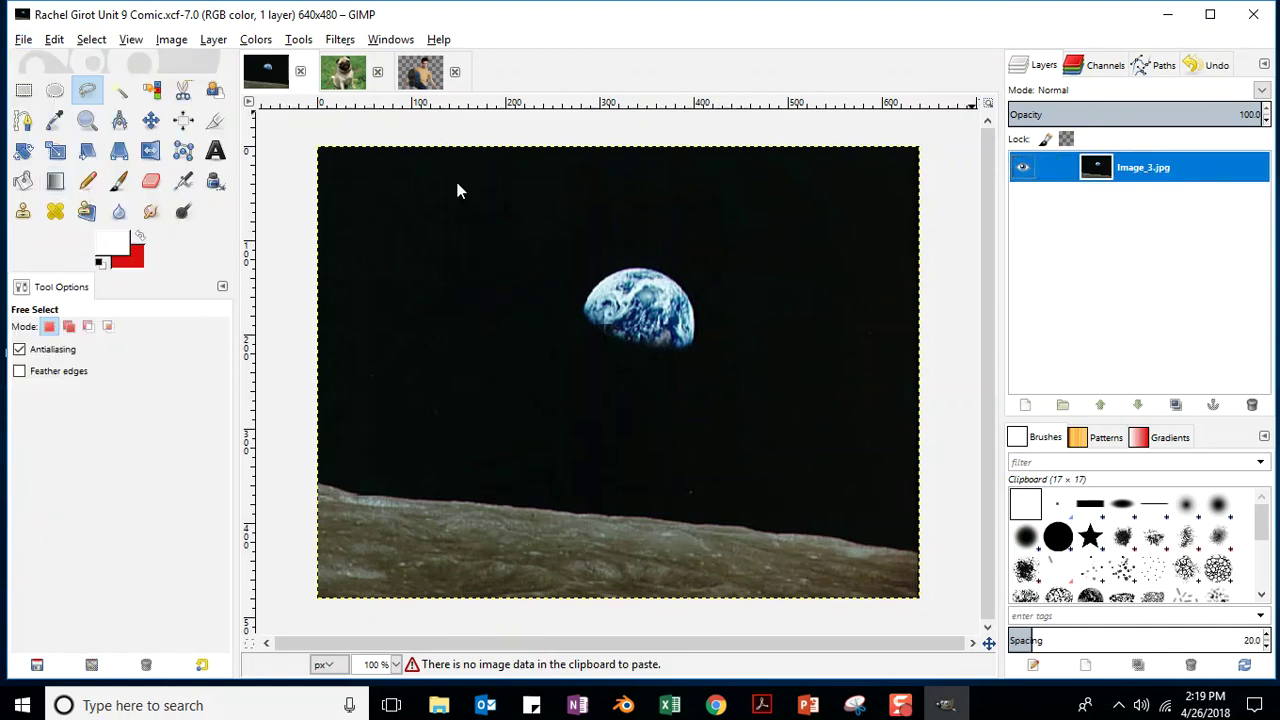
# - Copy the selected man from the image with the removed background and save that file
pyautogui.click(428, 82)
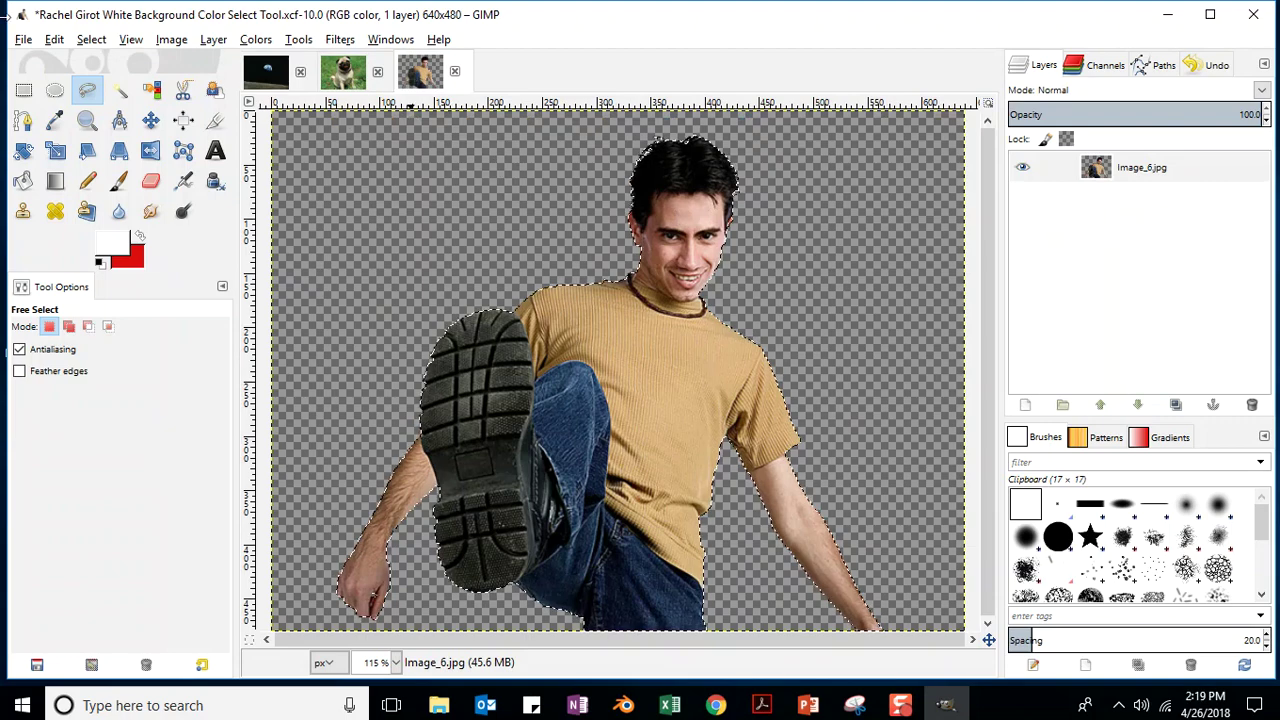
pyautogui.click(57, 41)
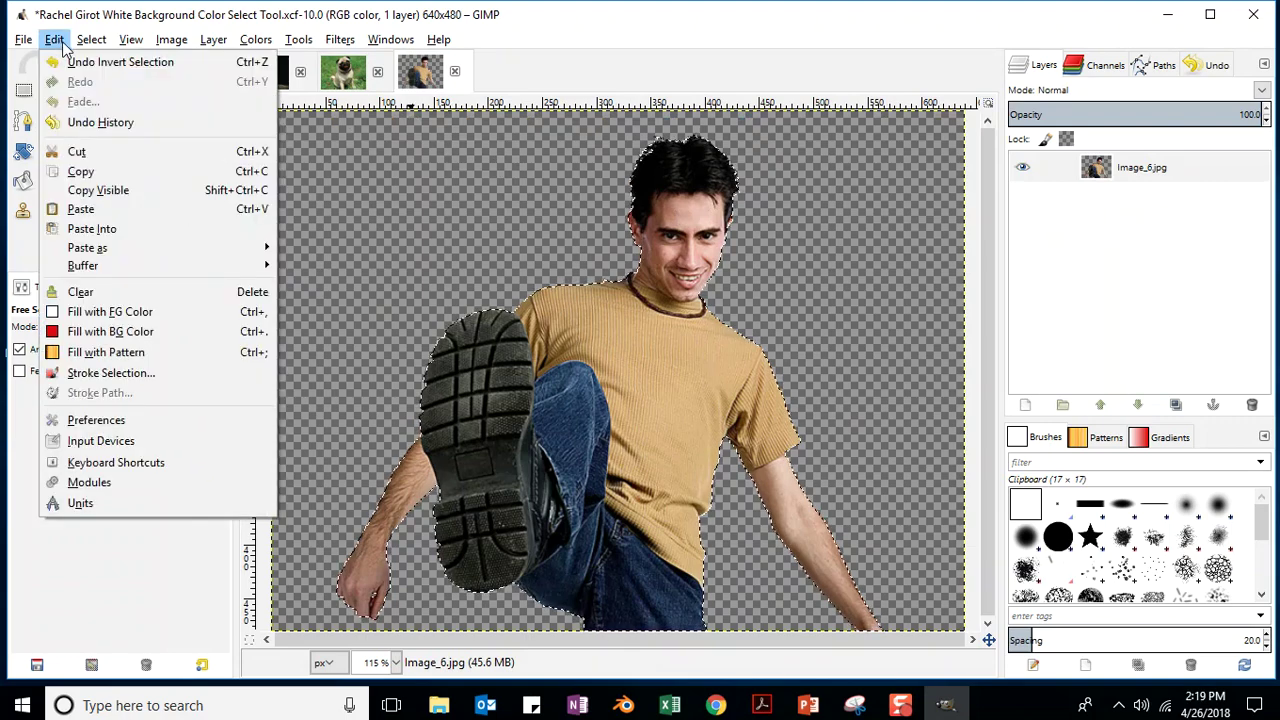
pyautogui.click(82, 172)
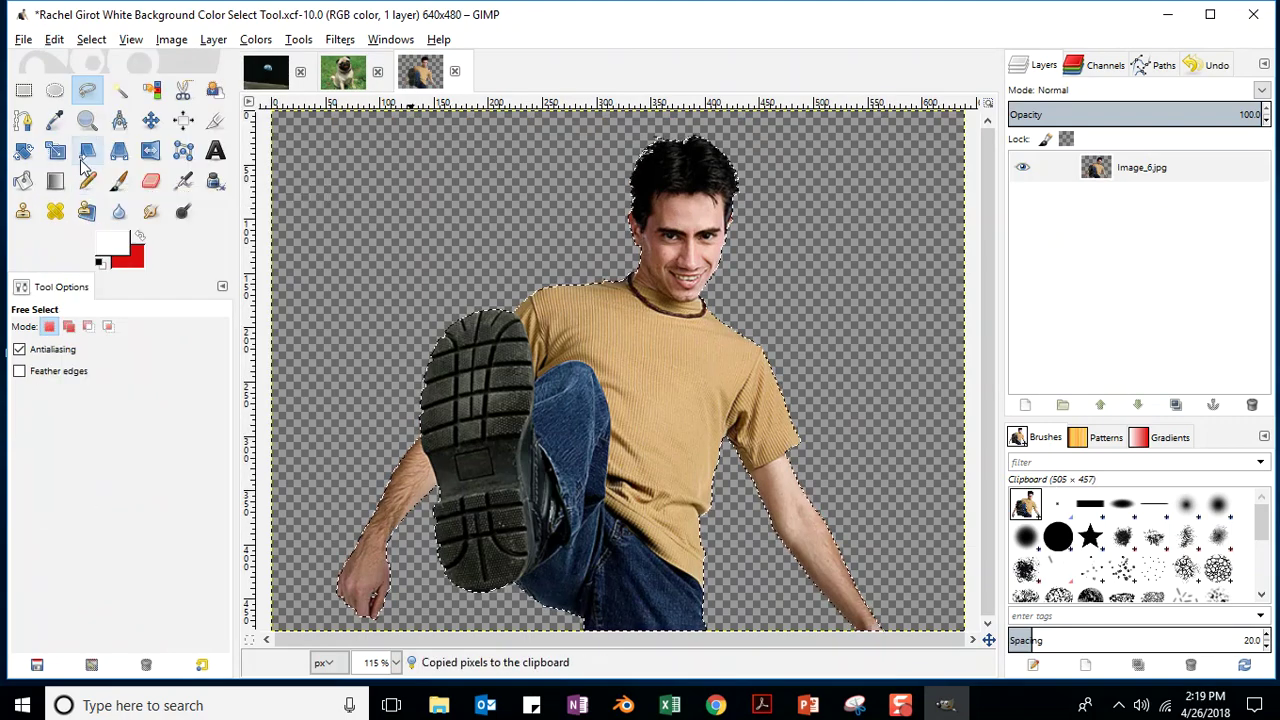
pyautogui.click(24, 42)
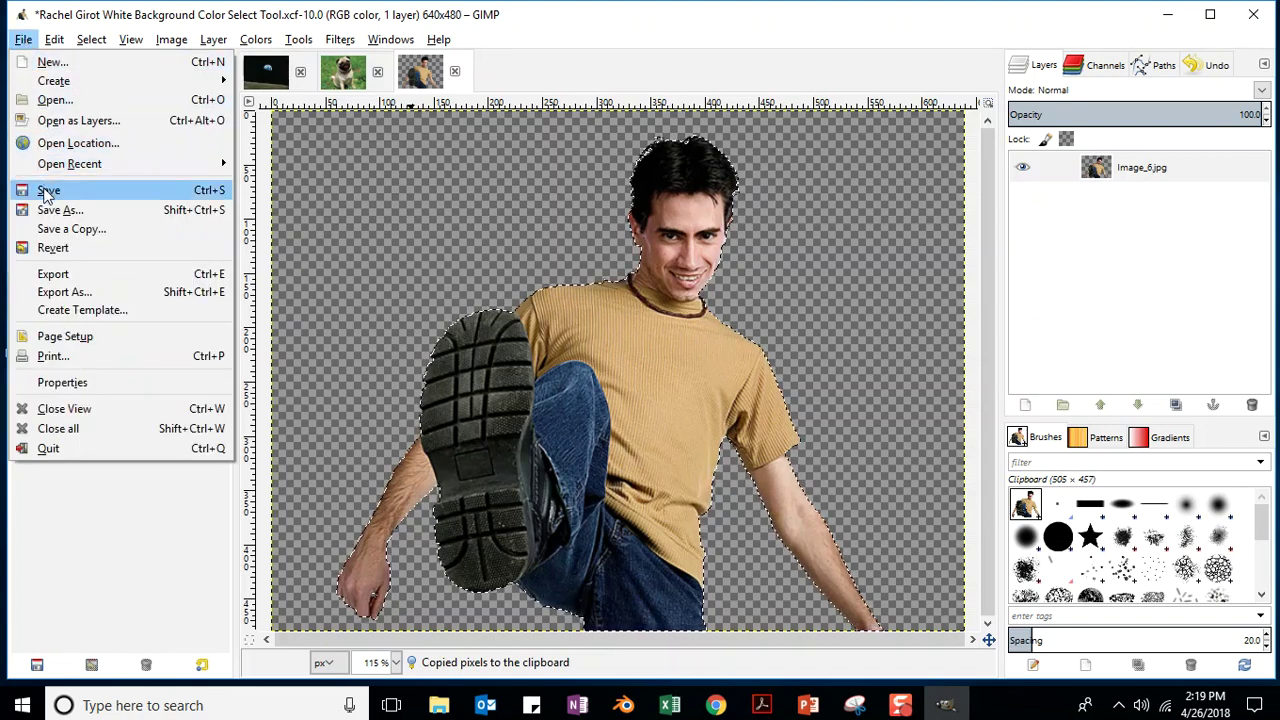
pyautogui.click(48, 190)
pyautogui.click(150, 121)
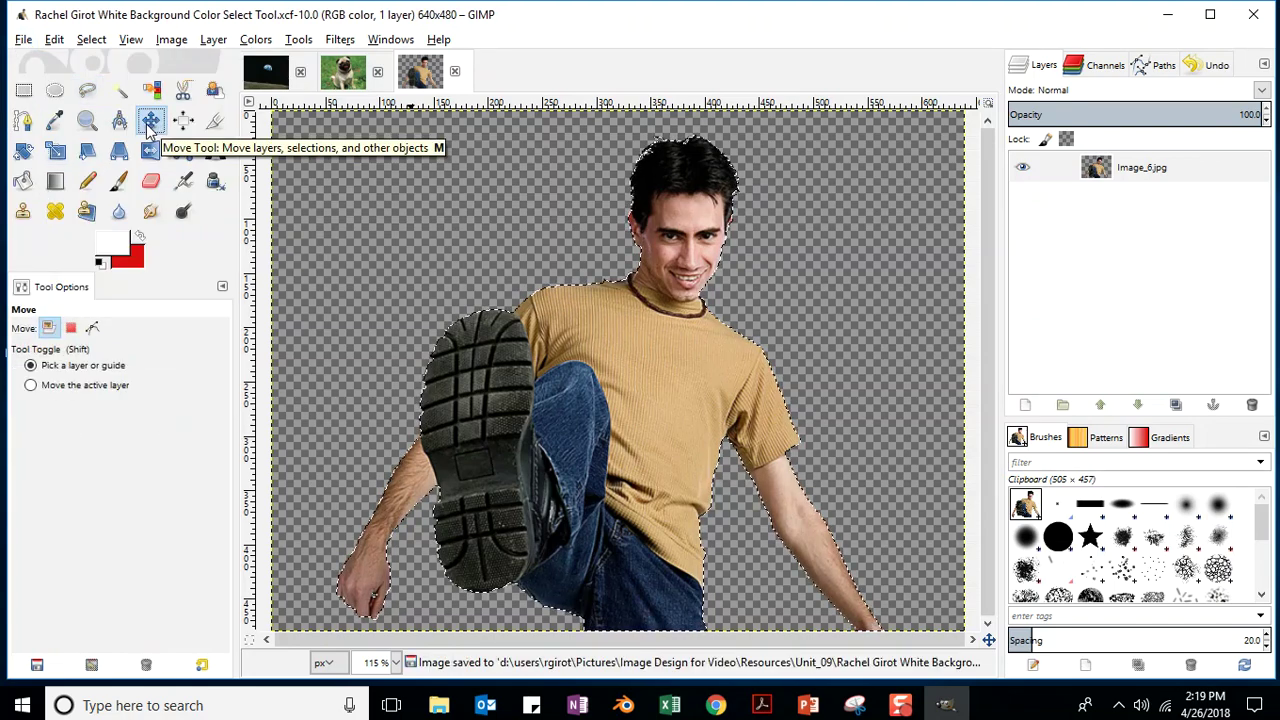
pyautogui.click(56, 41)
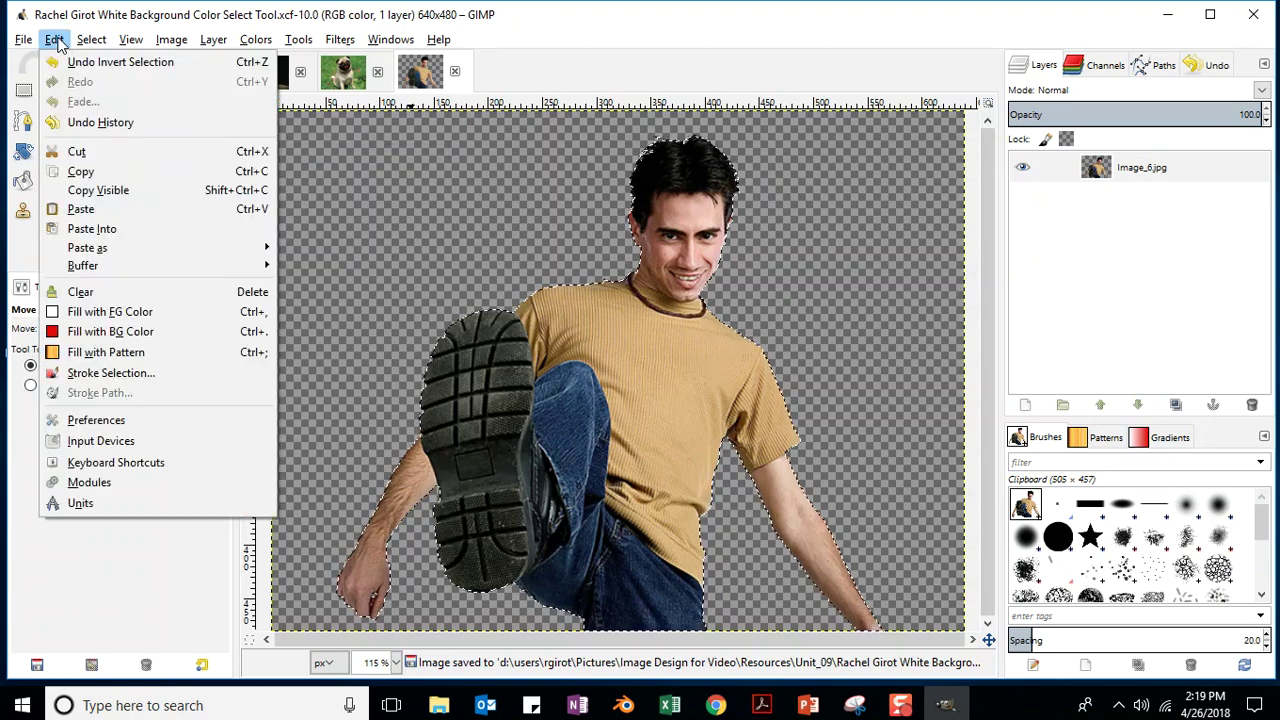
pyautogui.click(80, 171)
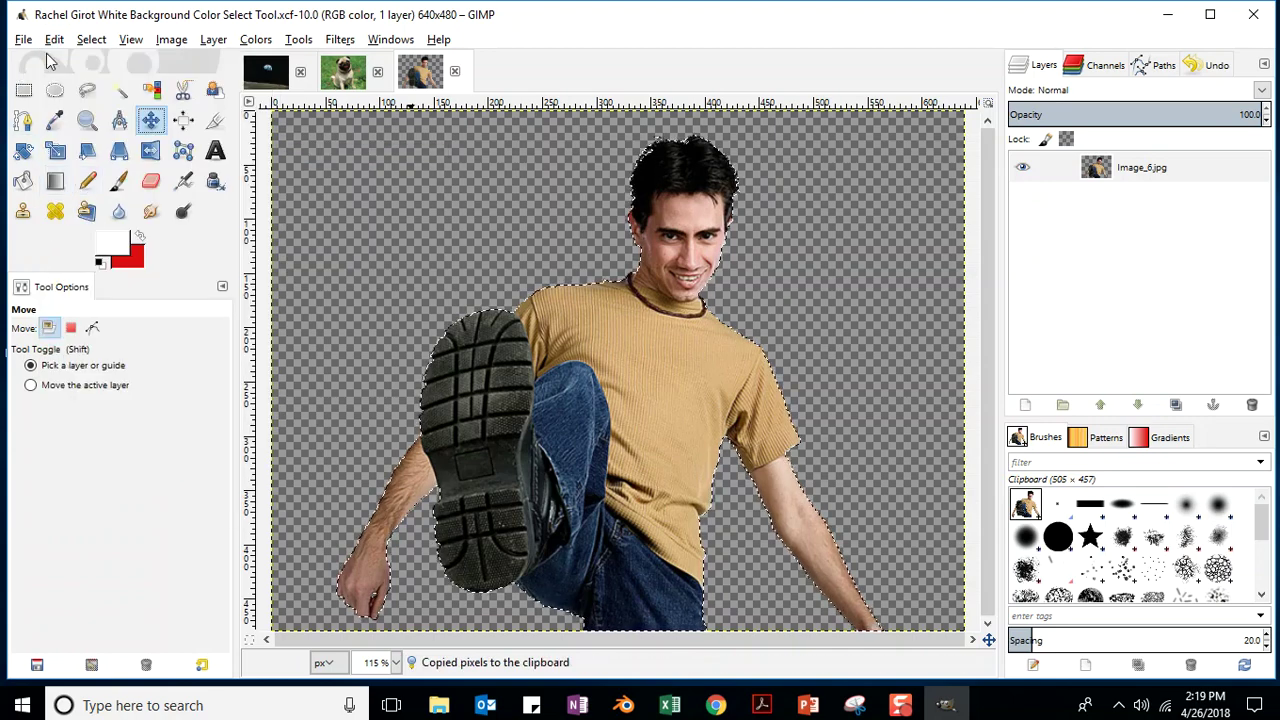
# - Paste the copied man into the comic image over the earth and moon background
pyautogui.click(265, 78)
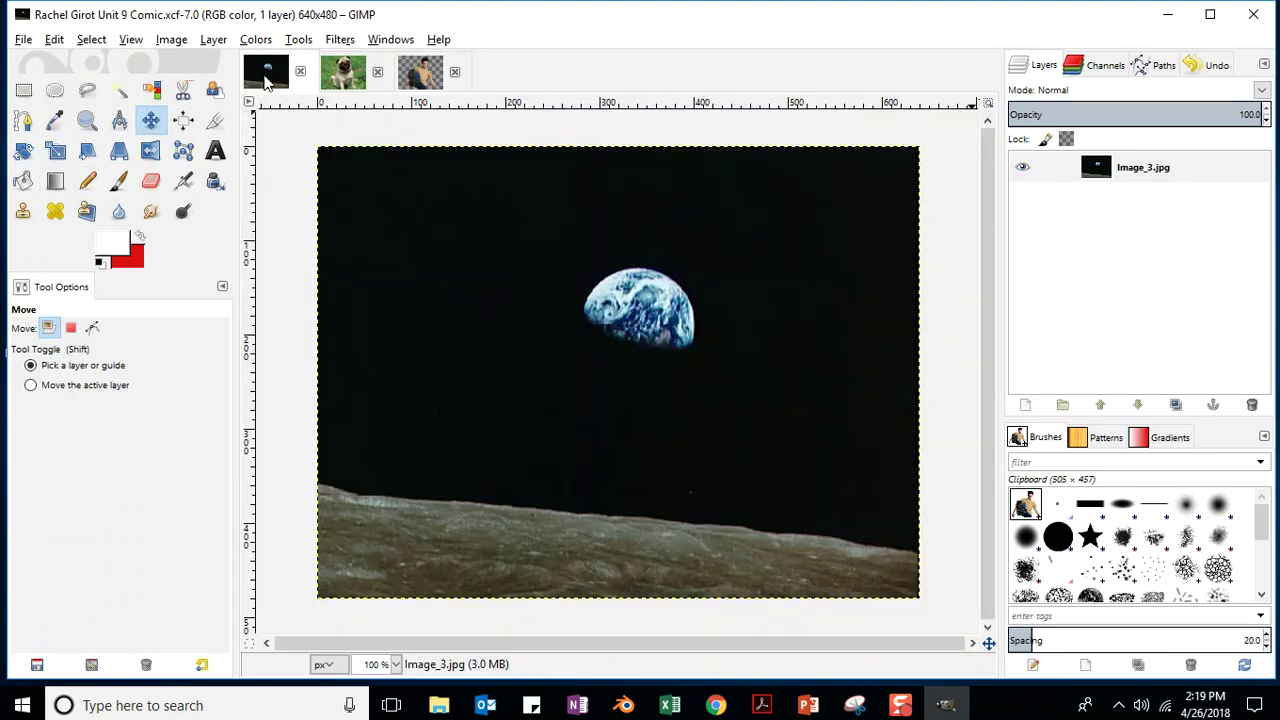
pyautogui.click(55, 41)
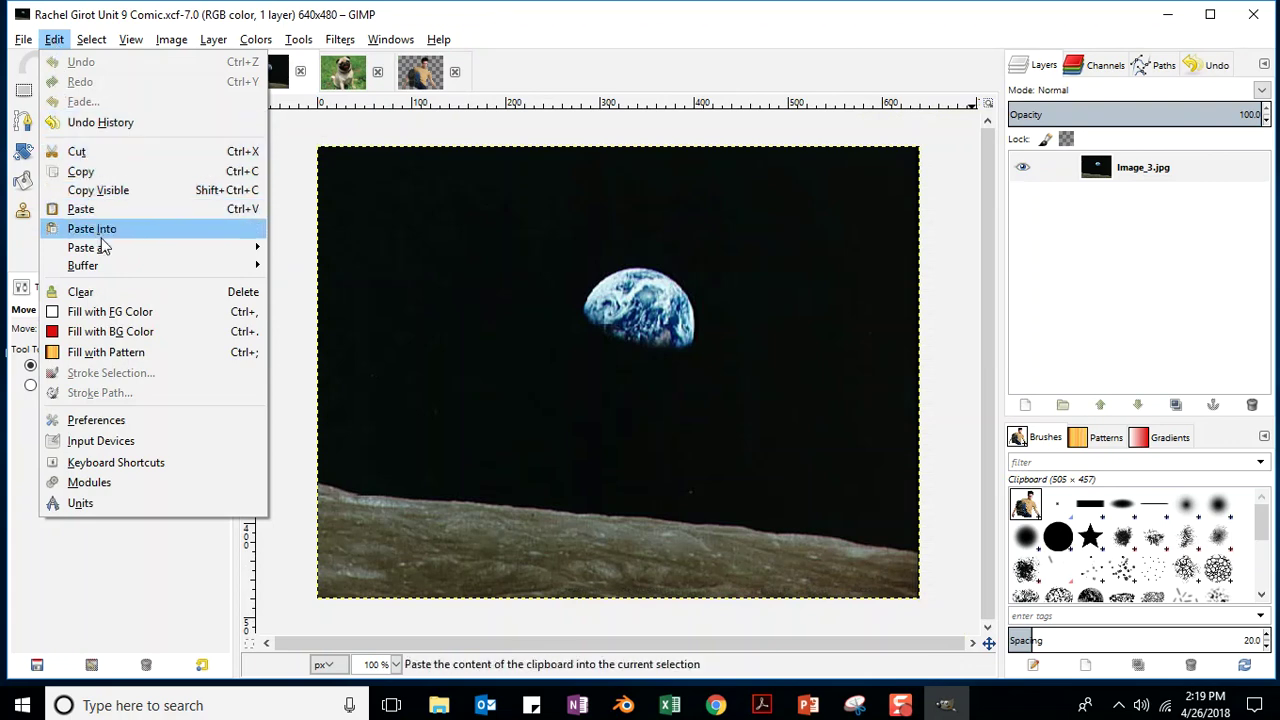
pyautogui.click(88, 210)
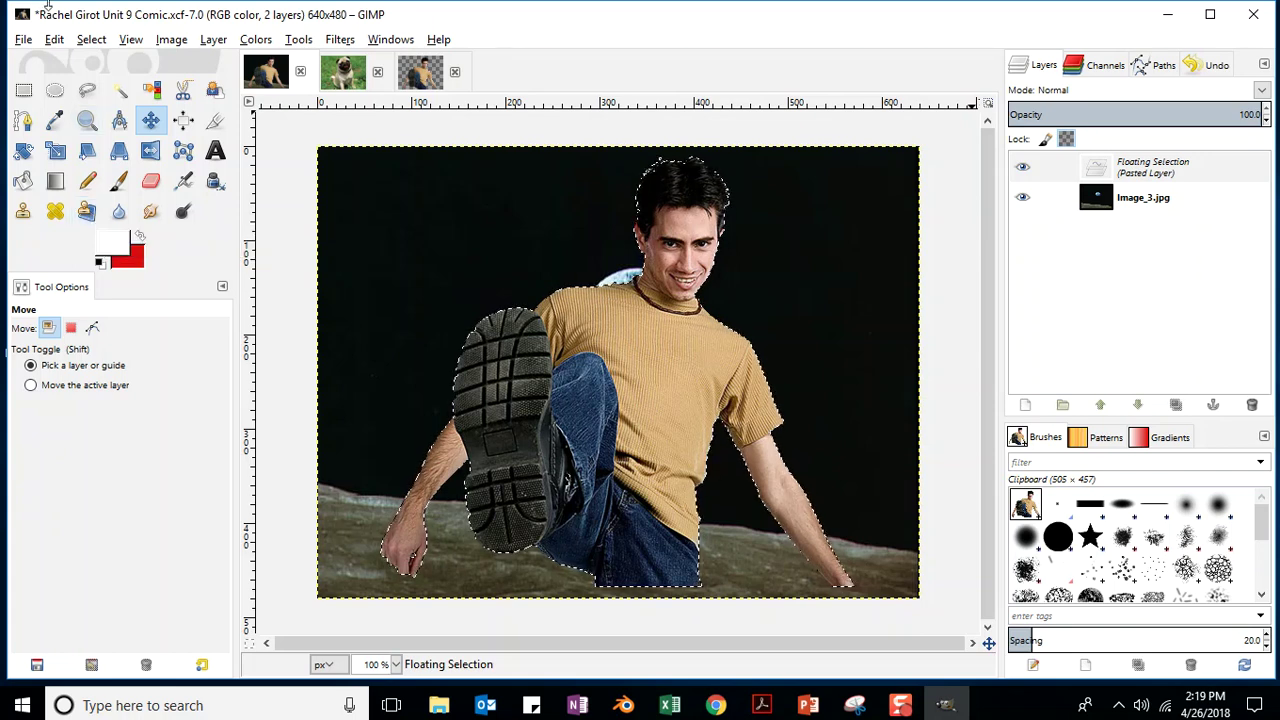
pyautogui.click(422, 75)
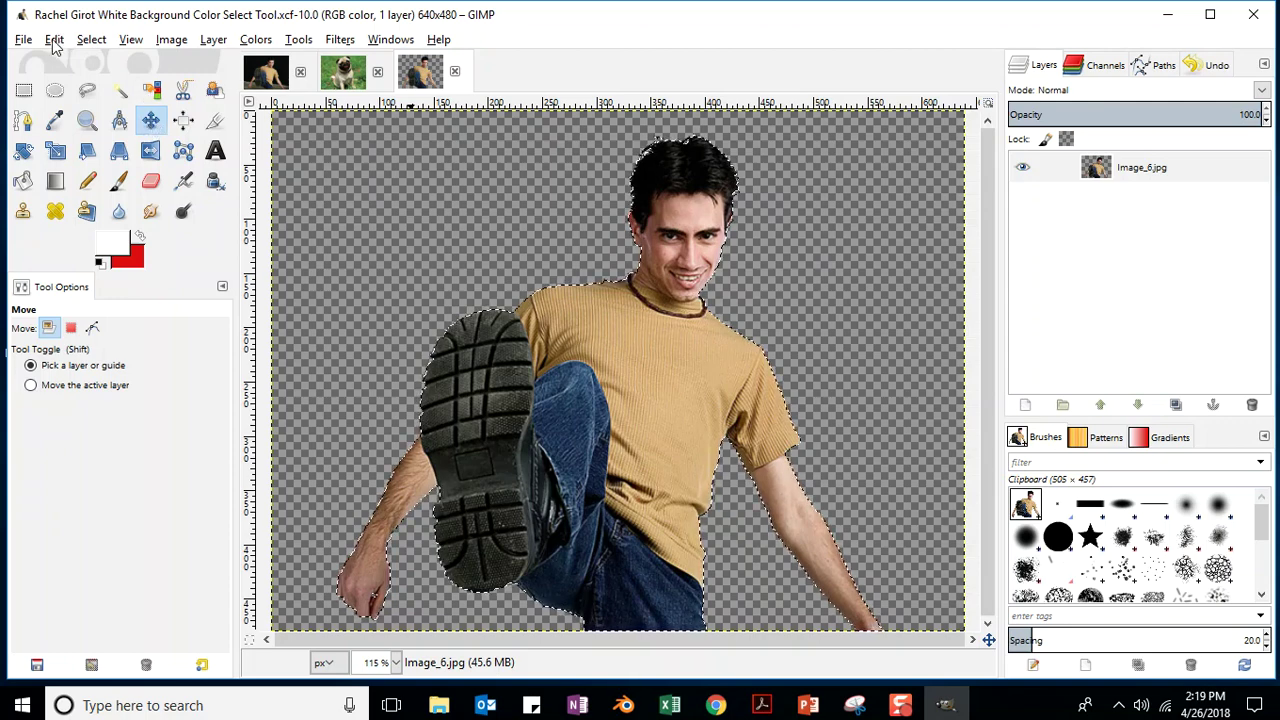
pyautogui.click(266, 80)
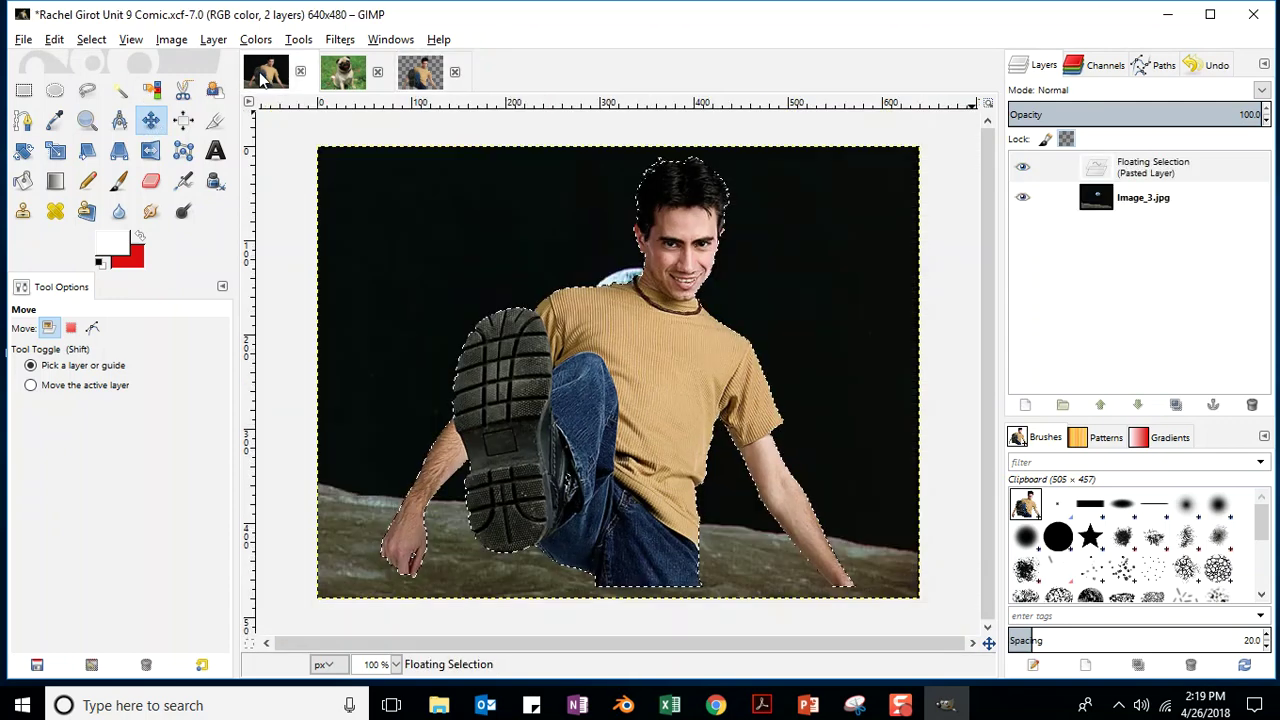
# - Convert the floating selection to a new layer, and undo both the conversion and the paste
pyautogui.click(52, 40)
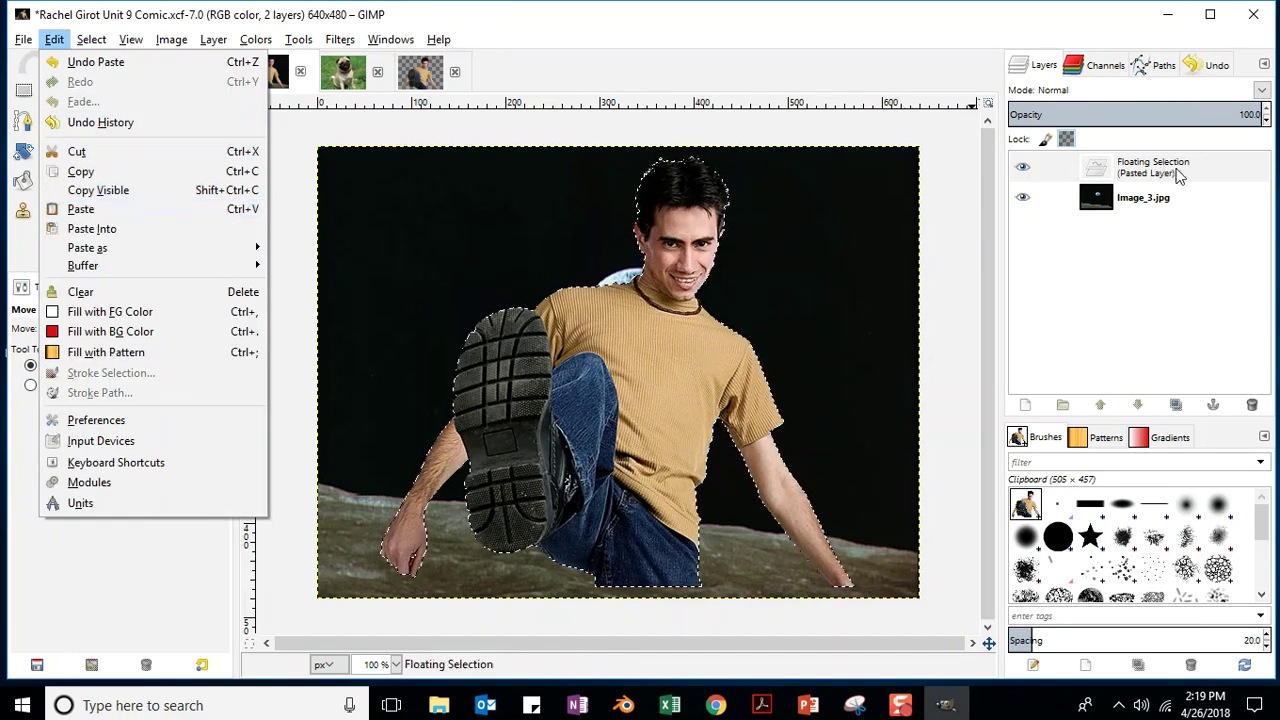
pyautogui.click(1155, 170)
pyautogui.rightClick(1163, 173)
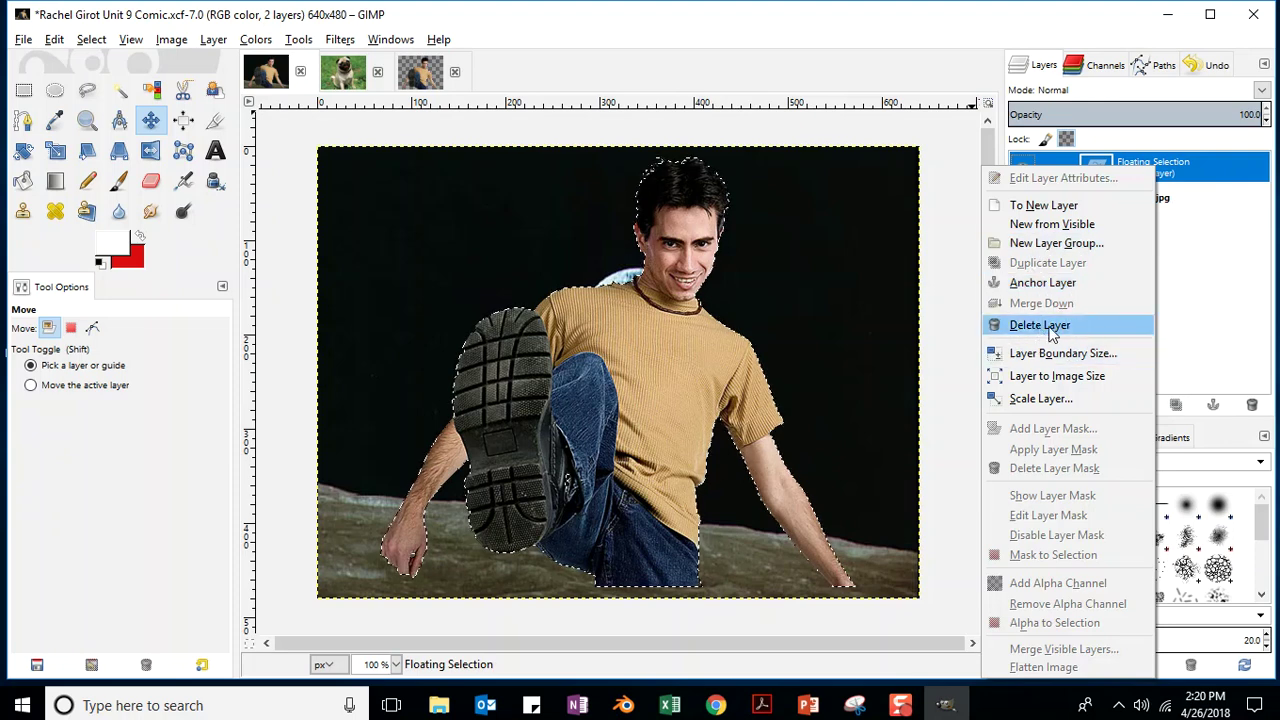
pyautogui.click(1052, 208)
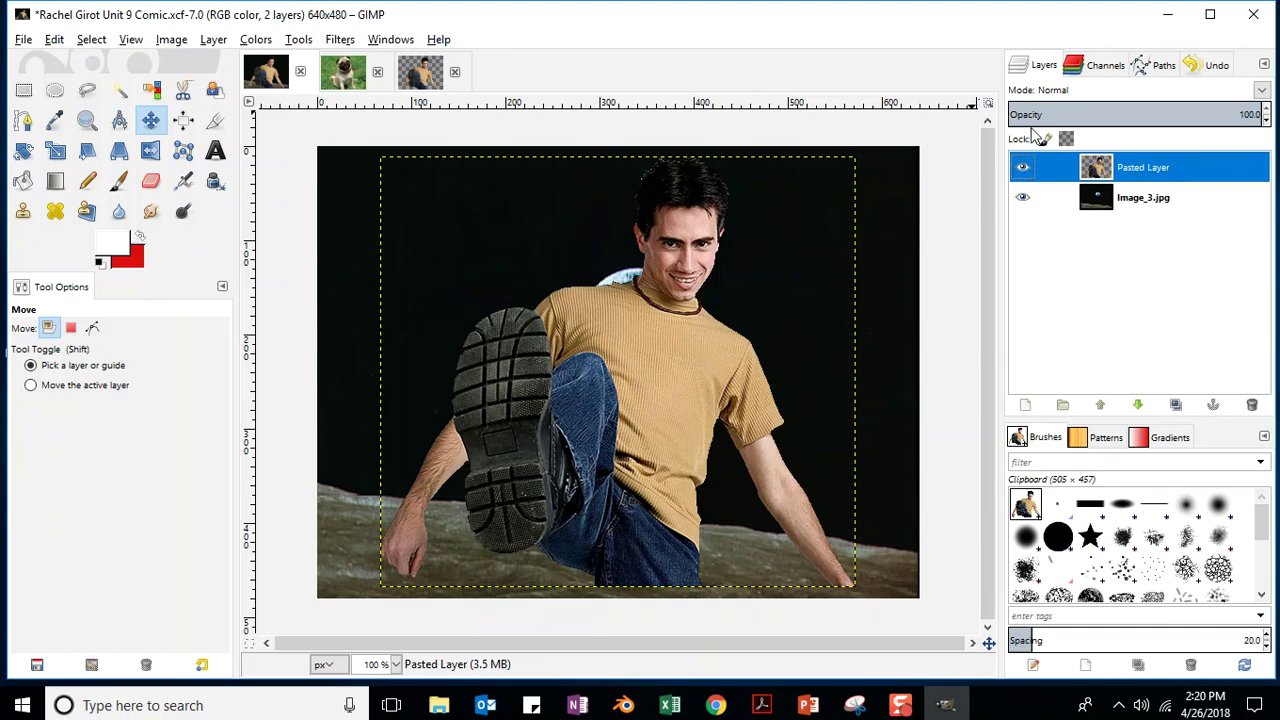
pyautogui.hotkey('ctrl', 'z')
pyautogui.hotkey('ctrl', 'z')
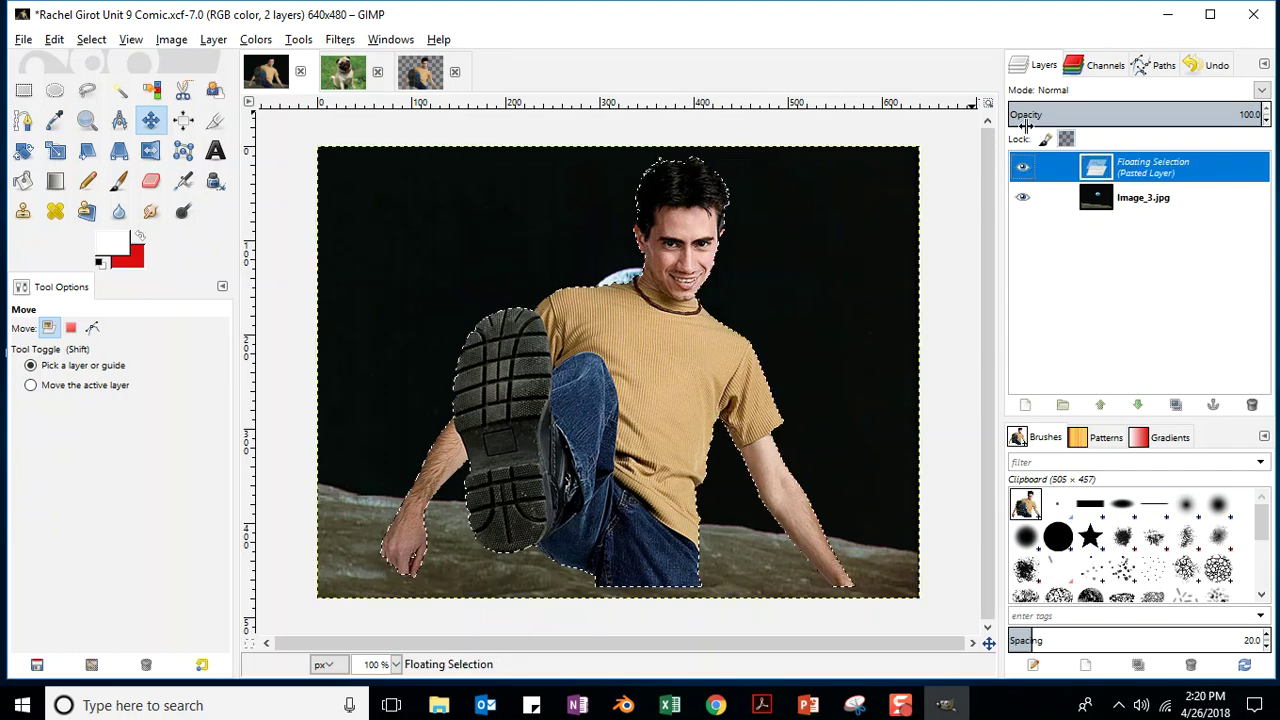
# - Paste the copied man into the comic image directly as a new layer
pyautogui.click(55, 39)
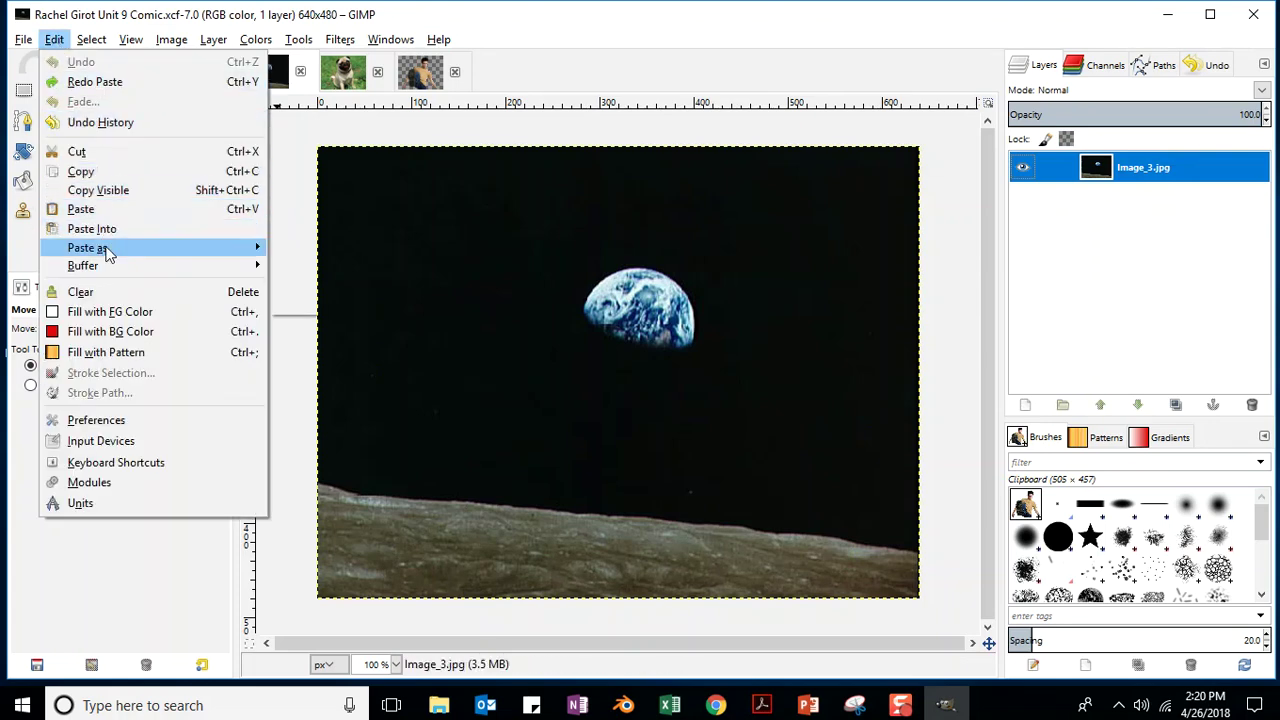
pyautogui.moveTo(110, 250)
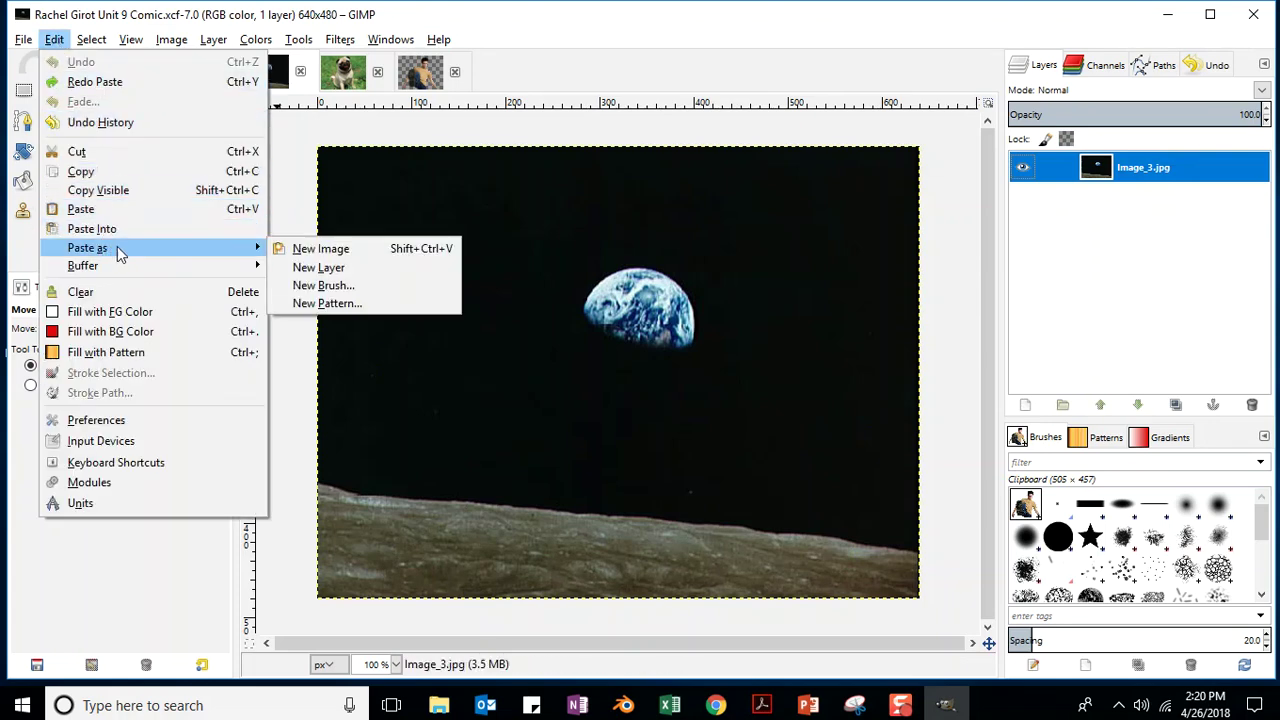
pyautogui.click(331, 270)
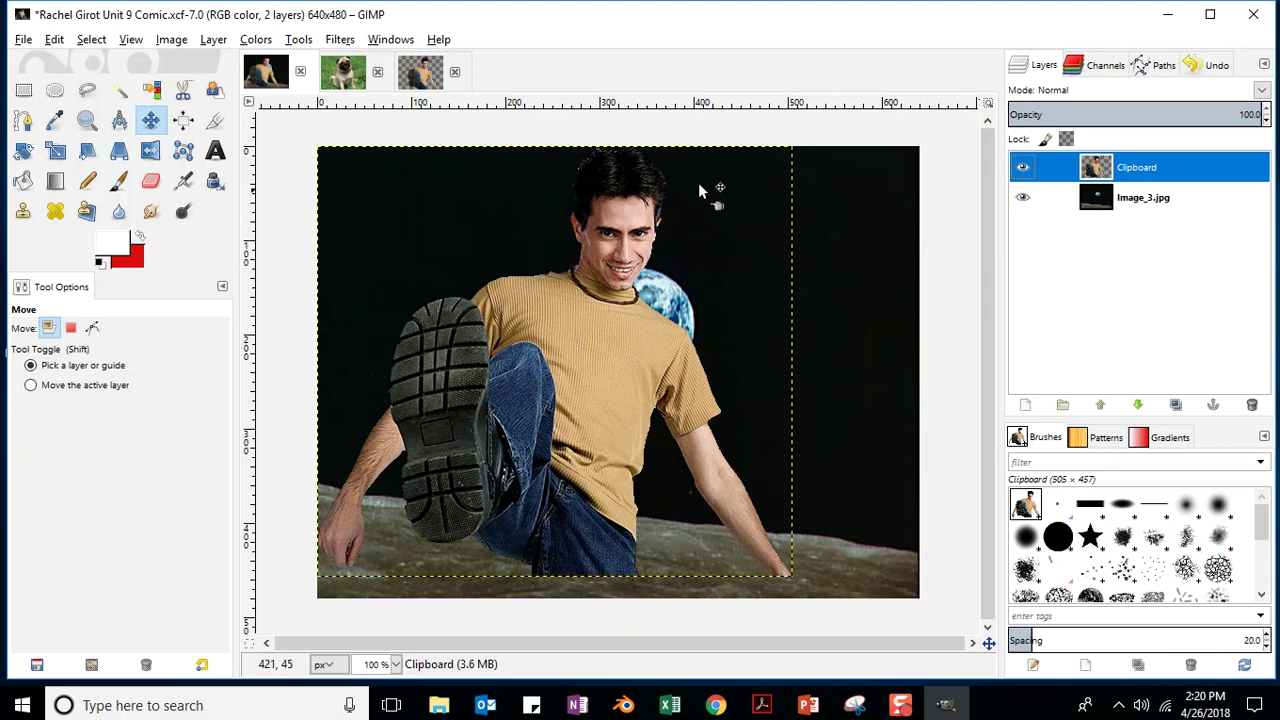
pyautogui.rightClick(1147, 172)
pyautogui.click(1155, 174)
pyautogui.doubleClick(1148, 170)
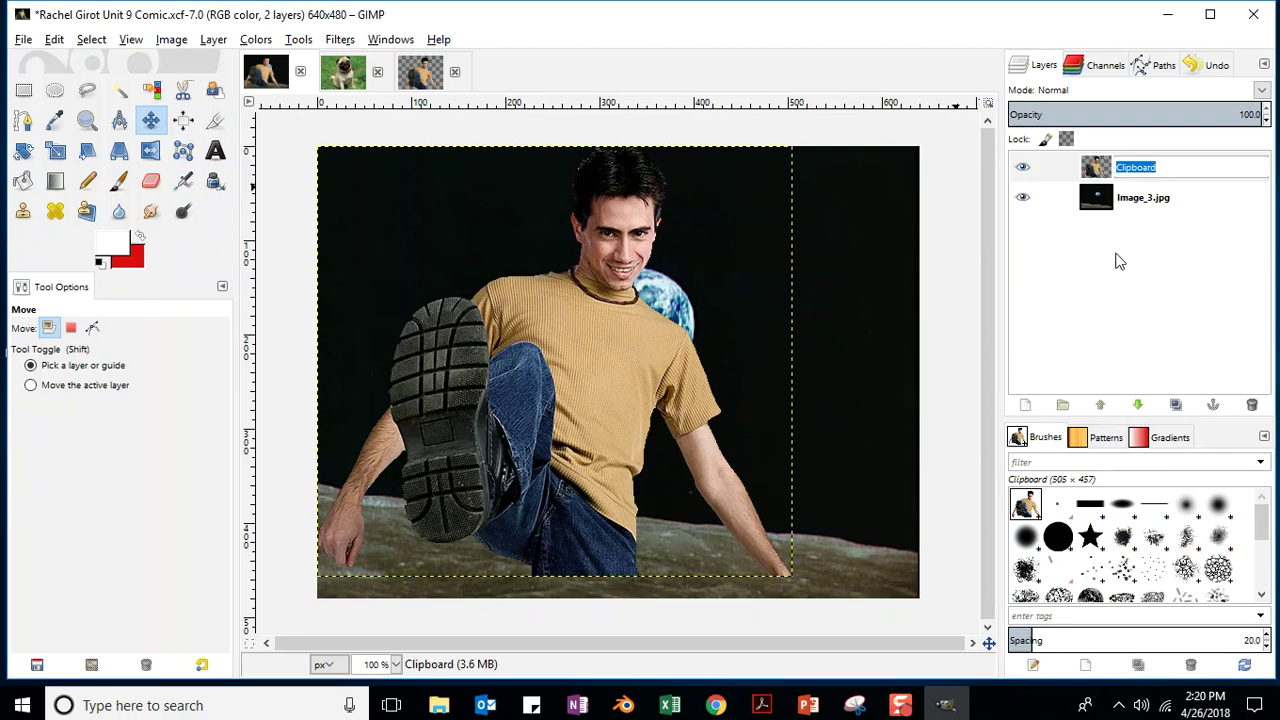
pyautogui.rightClick(1064, 172)
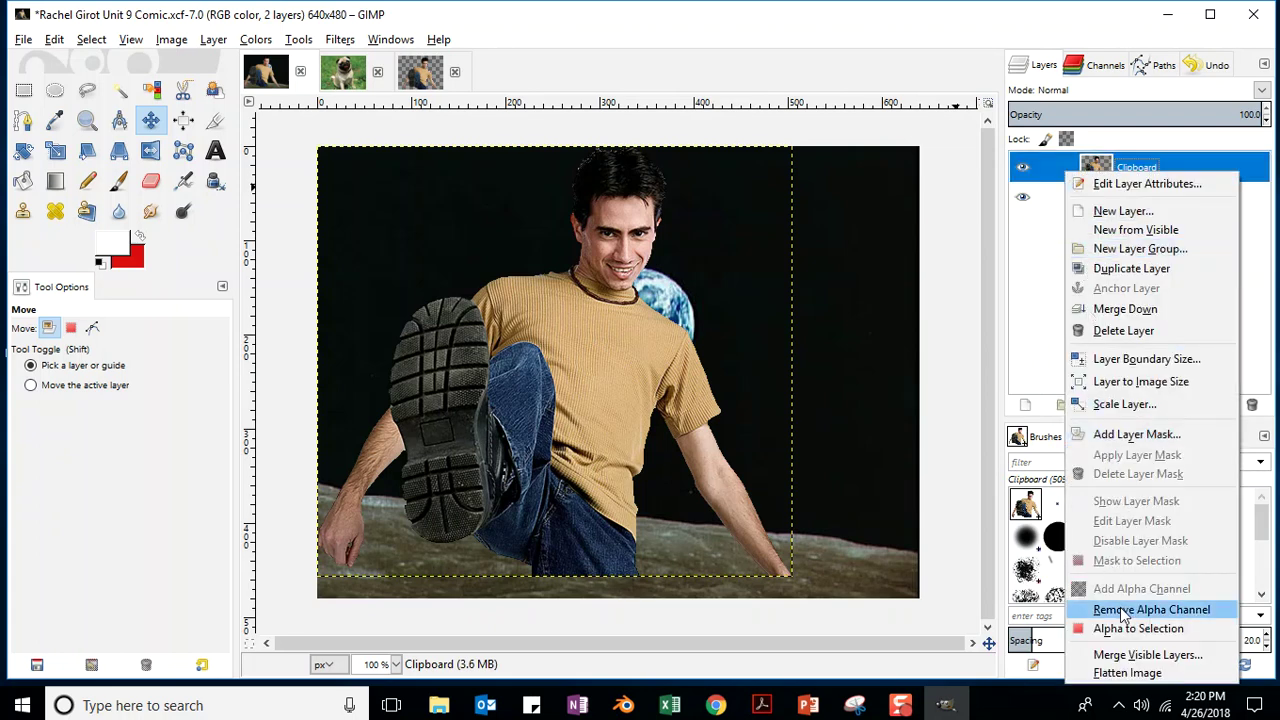
pyautogui.click(1158, 138)
pyautogui.rightClick(1175, 166)
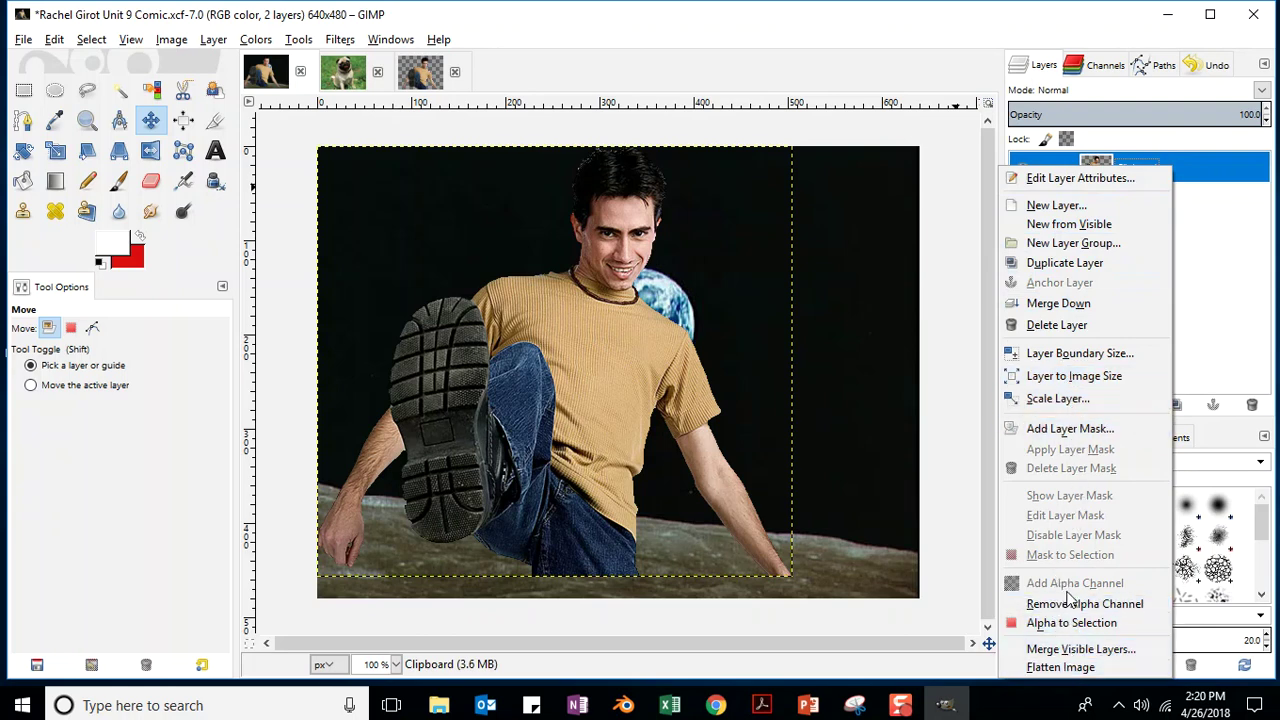
pyautogui.click(1053, 178)
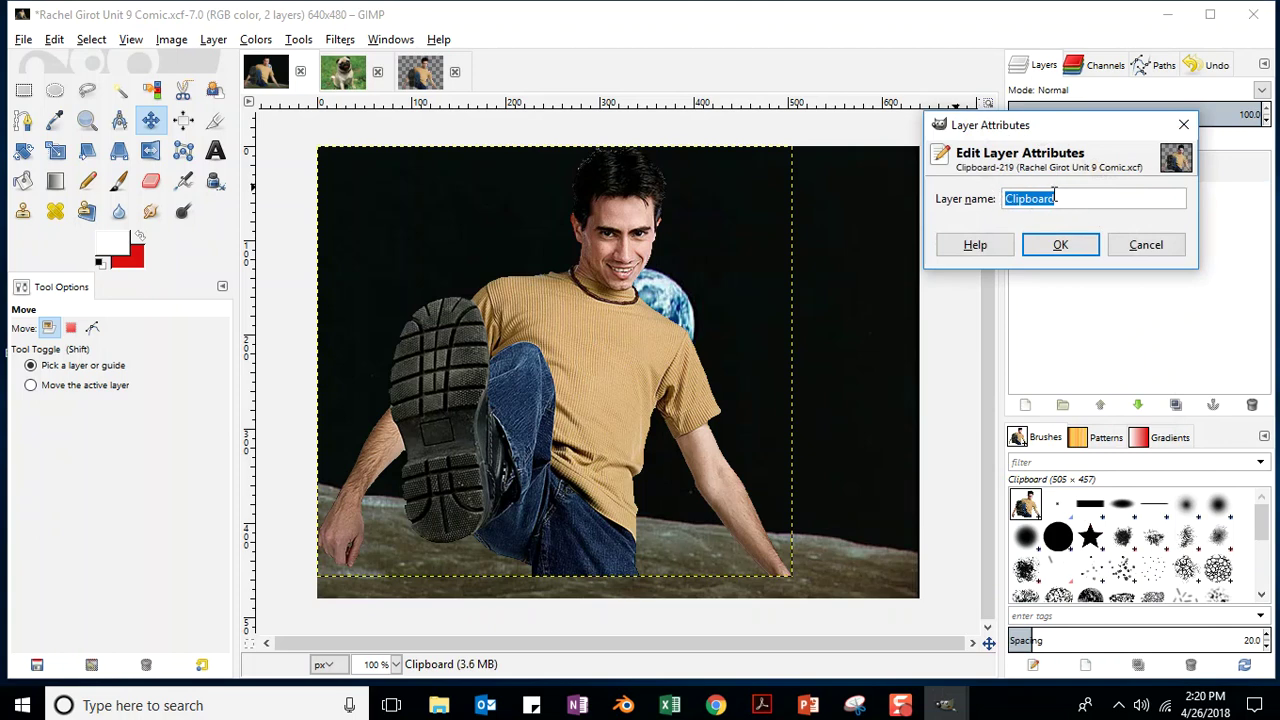
pyautogui.click(1143, 245)
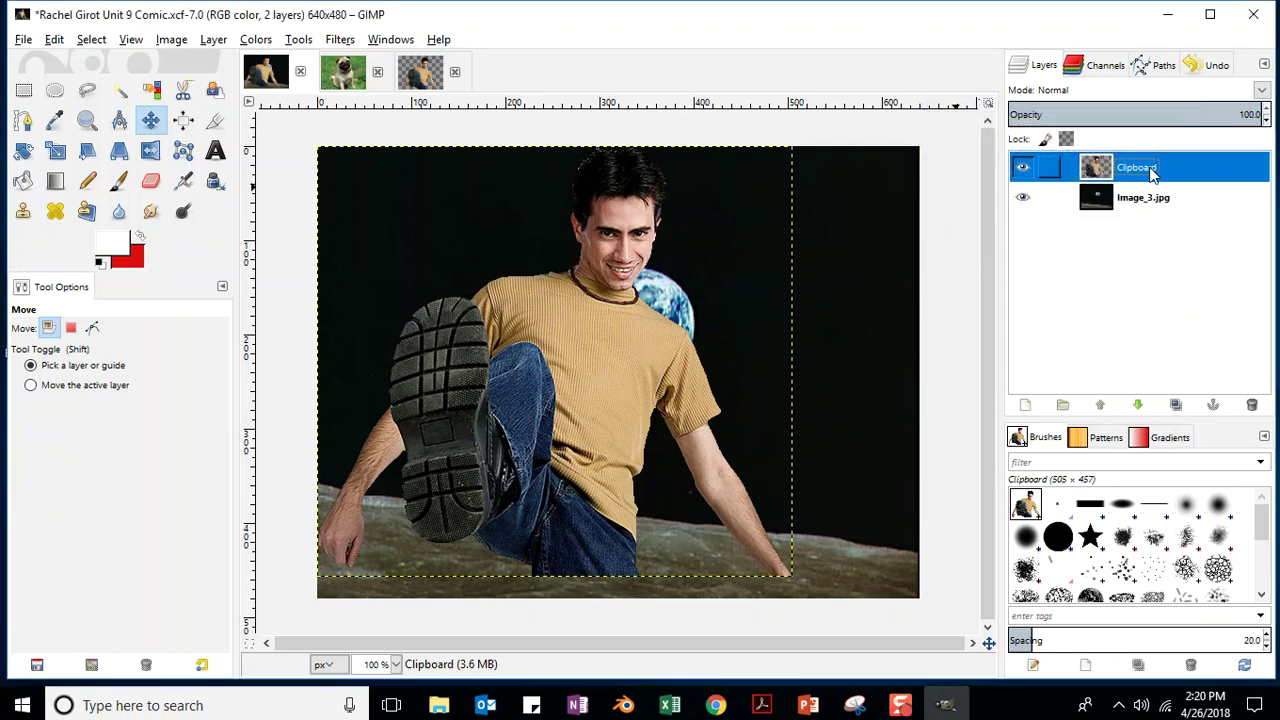
# - Rename the pasted man's layer as Boot Man
pyautogui.doubleClick(1152, 172)
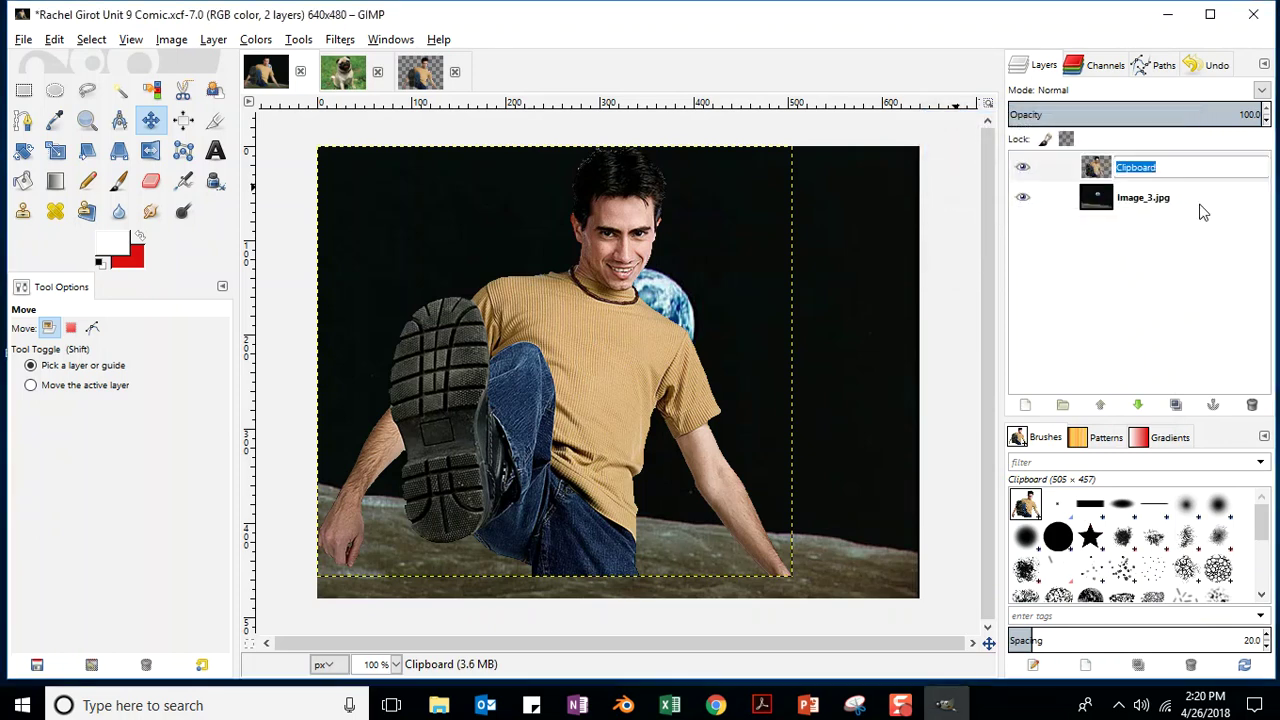
pyautogui.write('Boot Man')
pyautogui.press('Return')
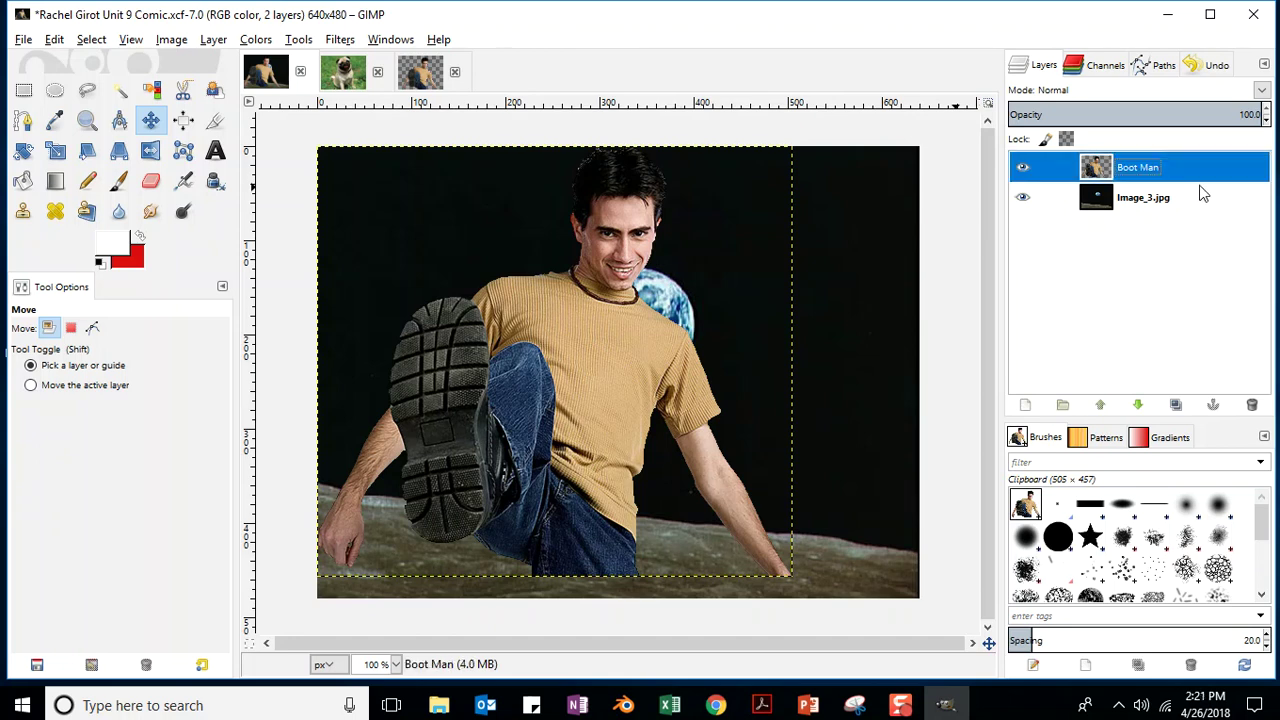
# - Rename the Image_3.jpg background layer as Outer Space
pyautogui.rightClick(1145, 203)
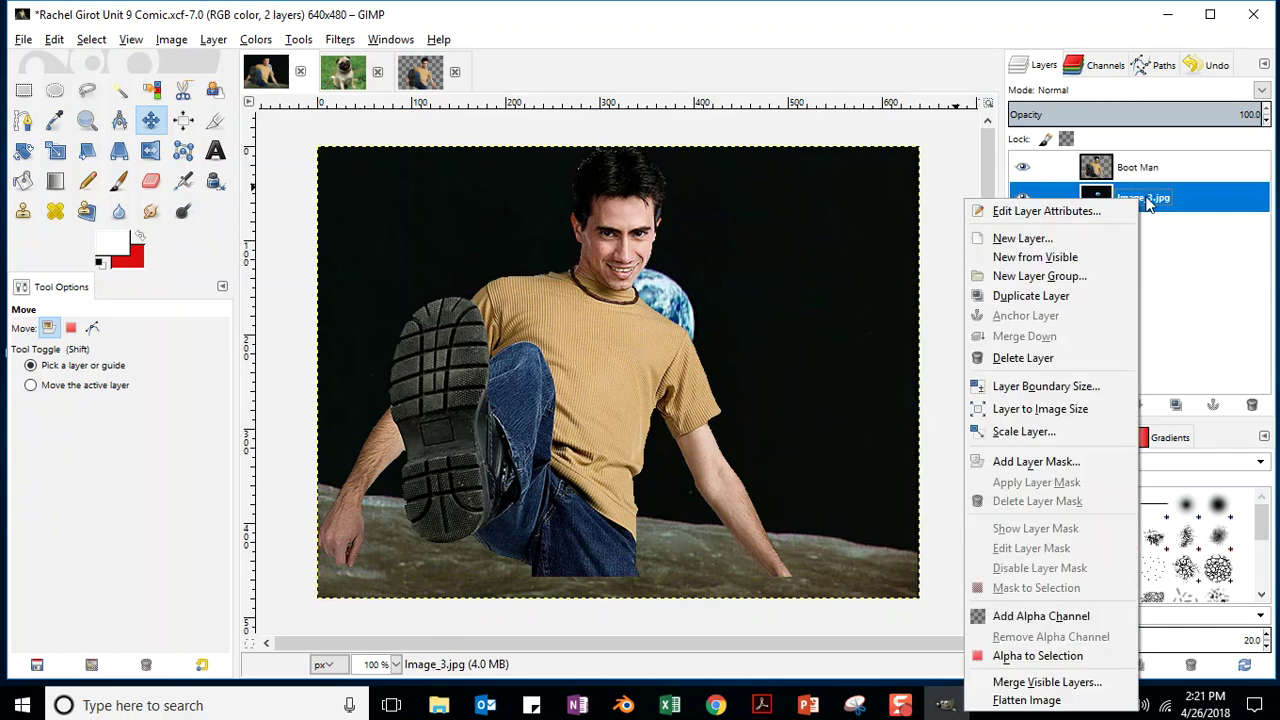
pyautogui.click(1157, 198)
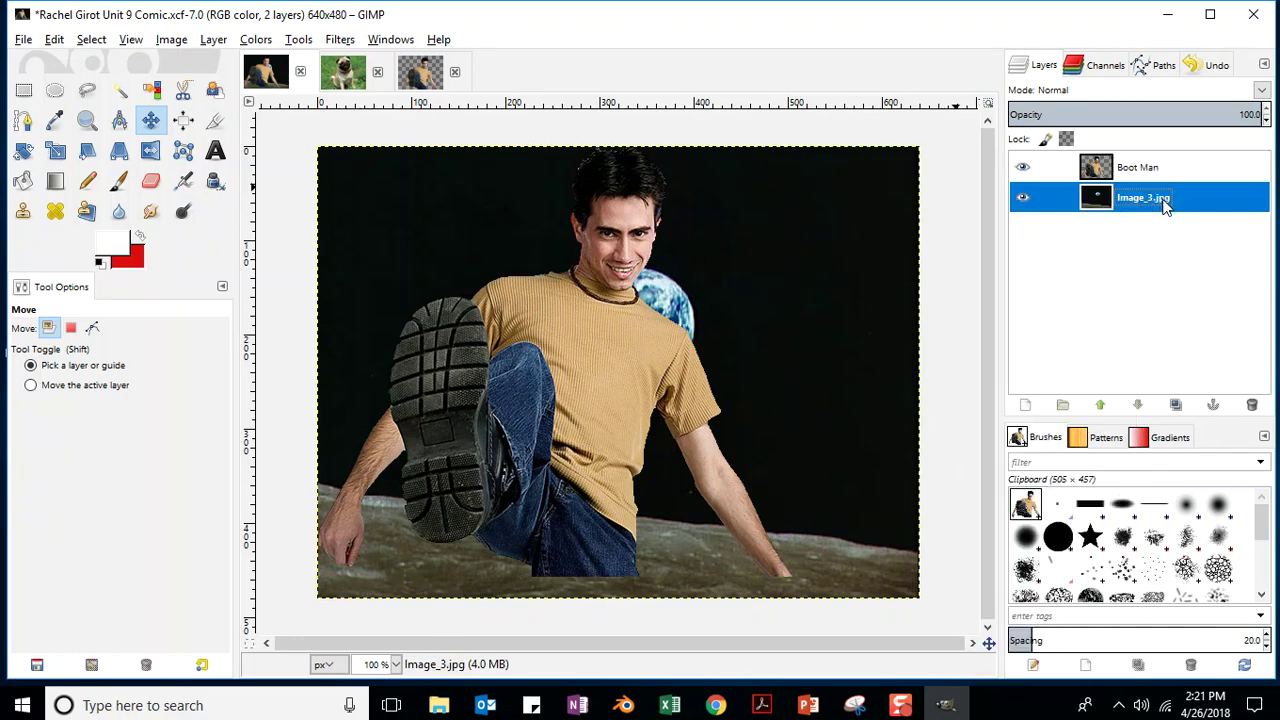
pyautogui.doubleClick(1158, 199)
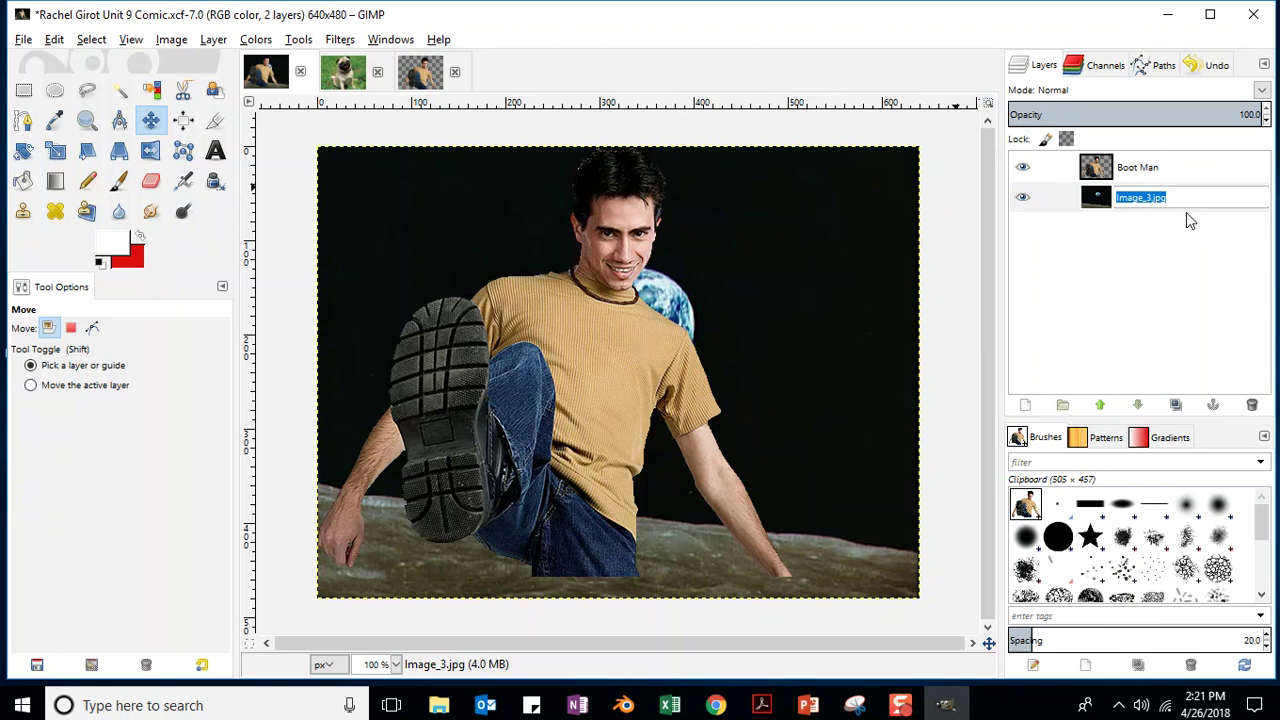
pyautogui.write('Outer Space')
pyautogui.press('Return')
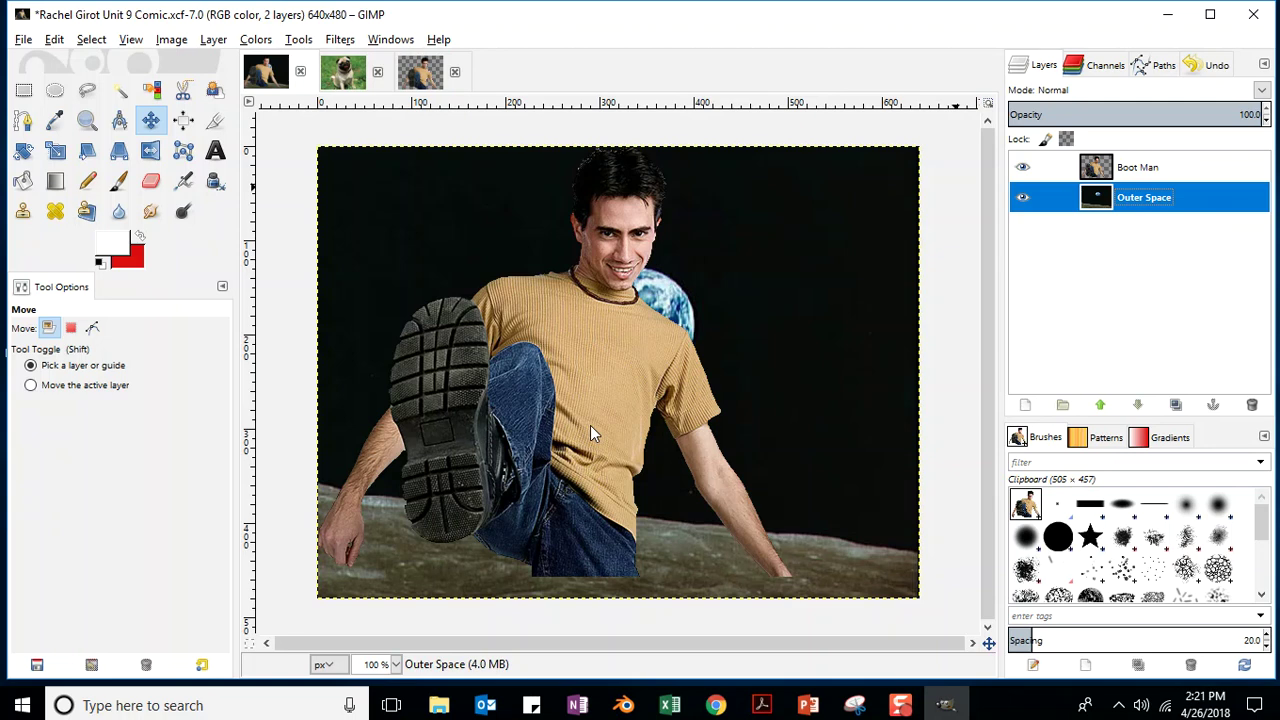
# - Move the man slightly down and to the right so his cut-off waist meets the lower edge of the image
pyautogui.click(612, 345)
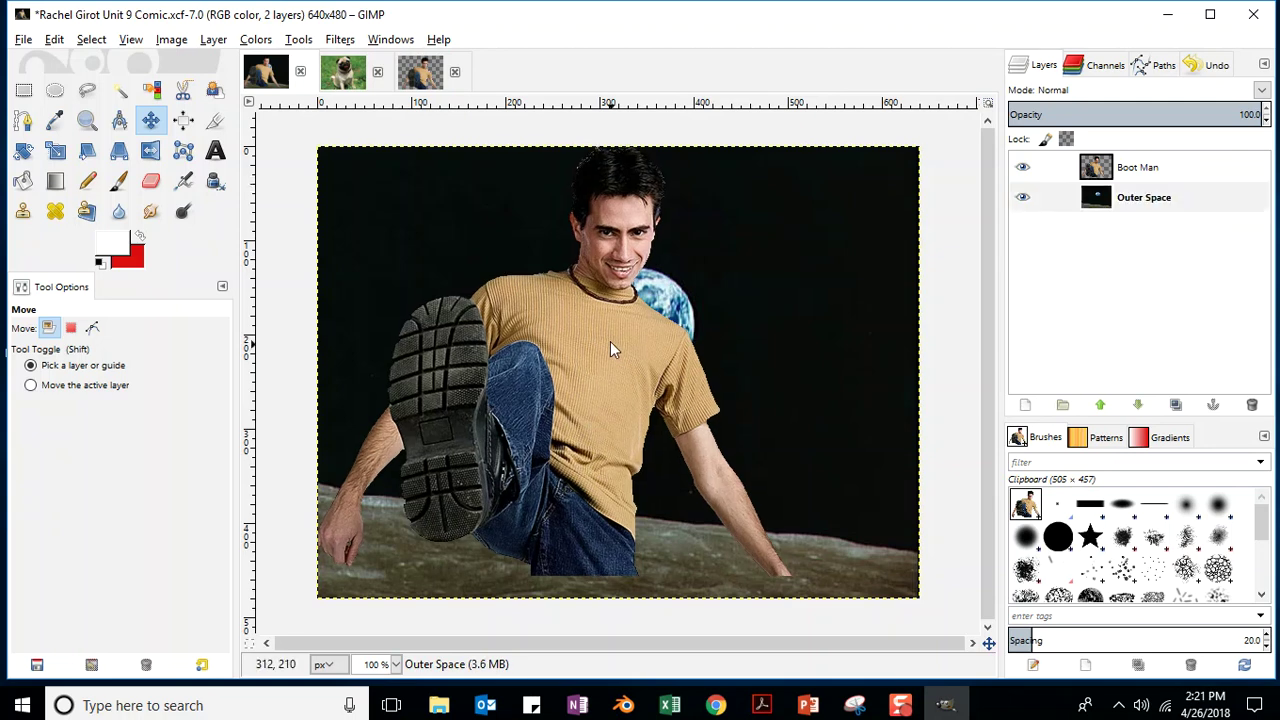
pyautogui.moveTo(604, 344); pyautogui.dragTo(622, 373)
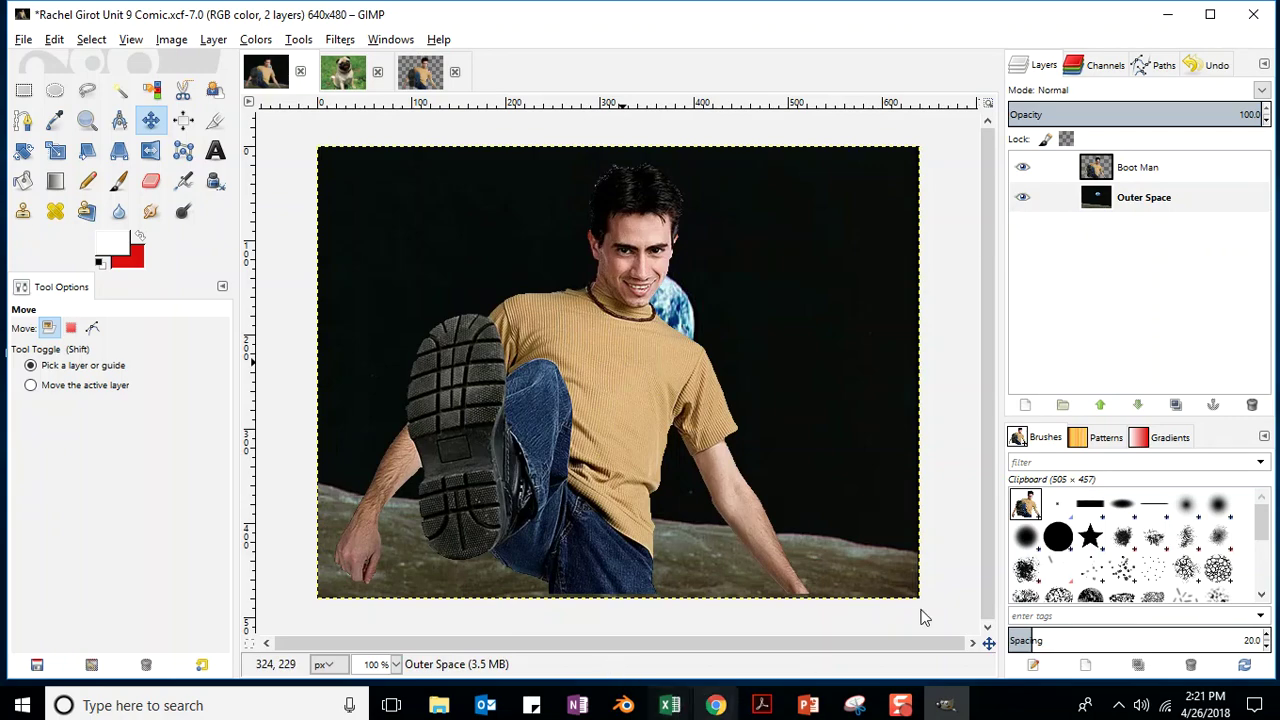
pyautogui.click(716, 705)
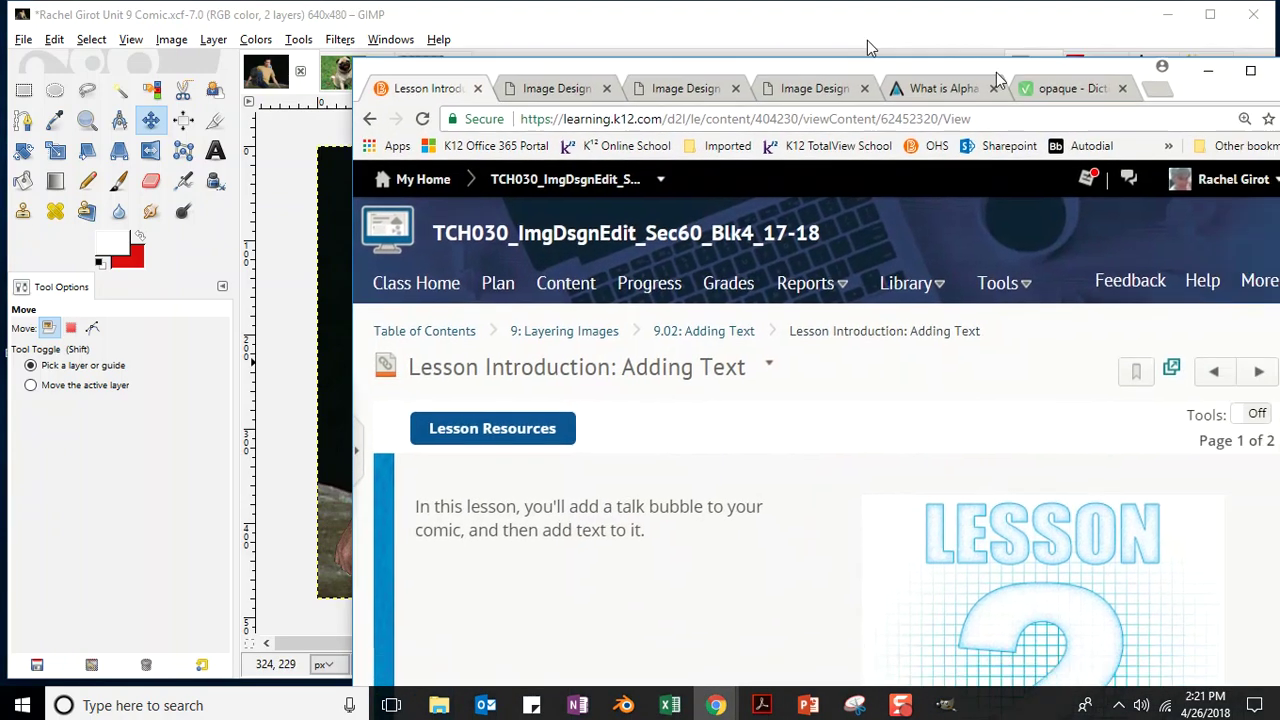
pyautogui.click(903, 40)
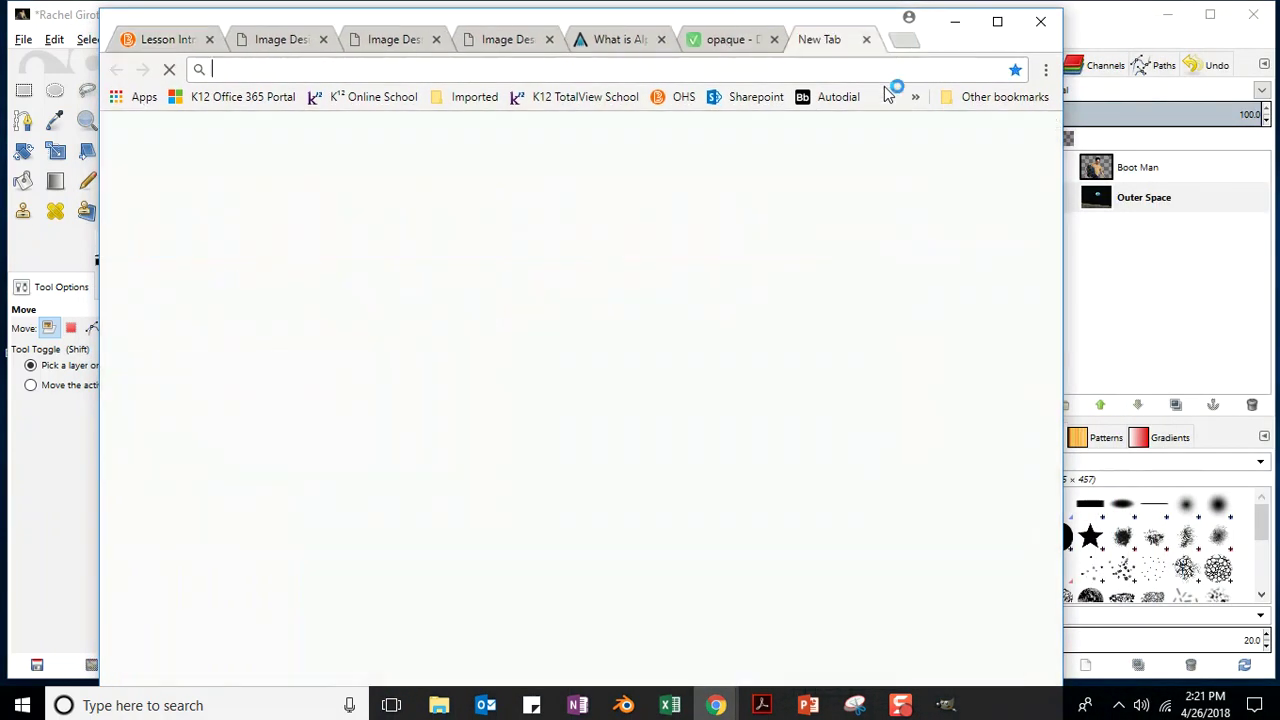
pyautogui.write('w')
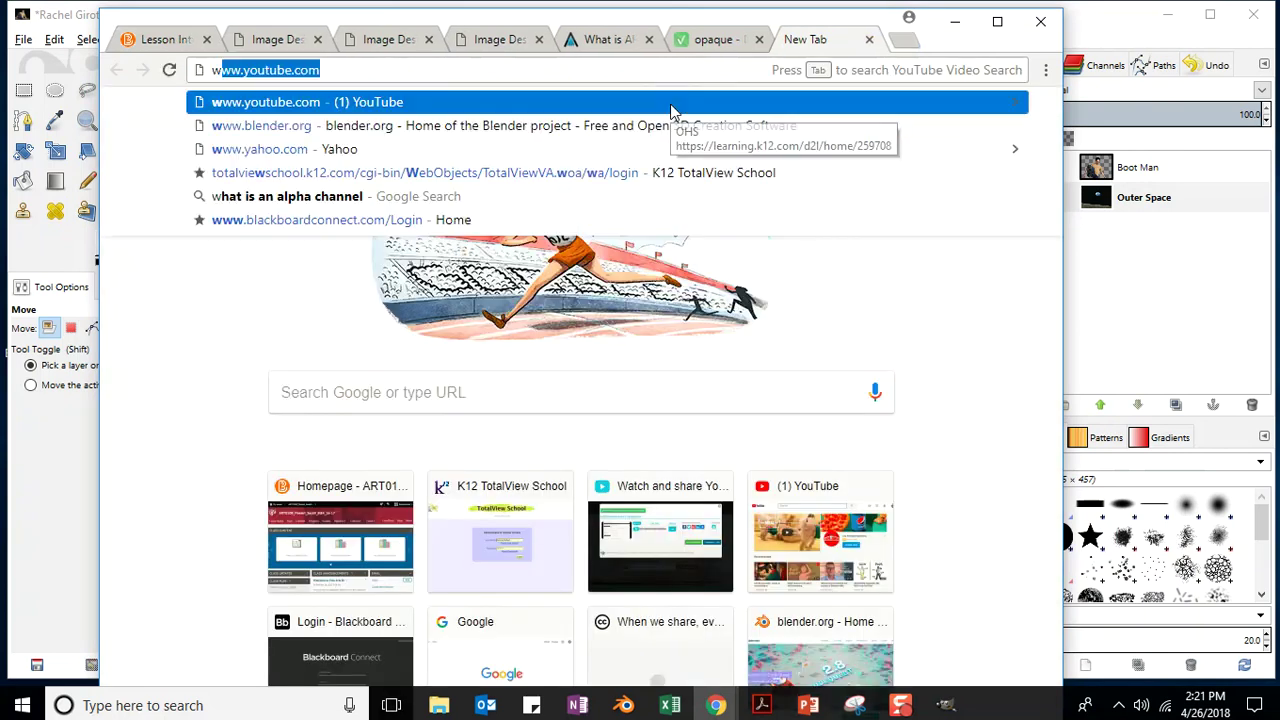
pyautogui.write('ww.creatie')
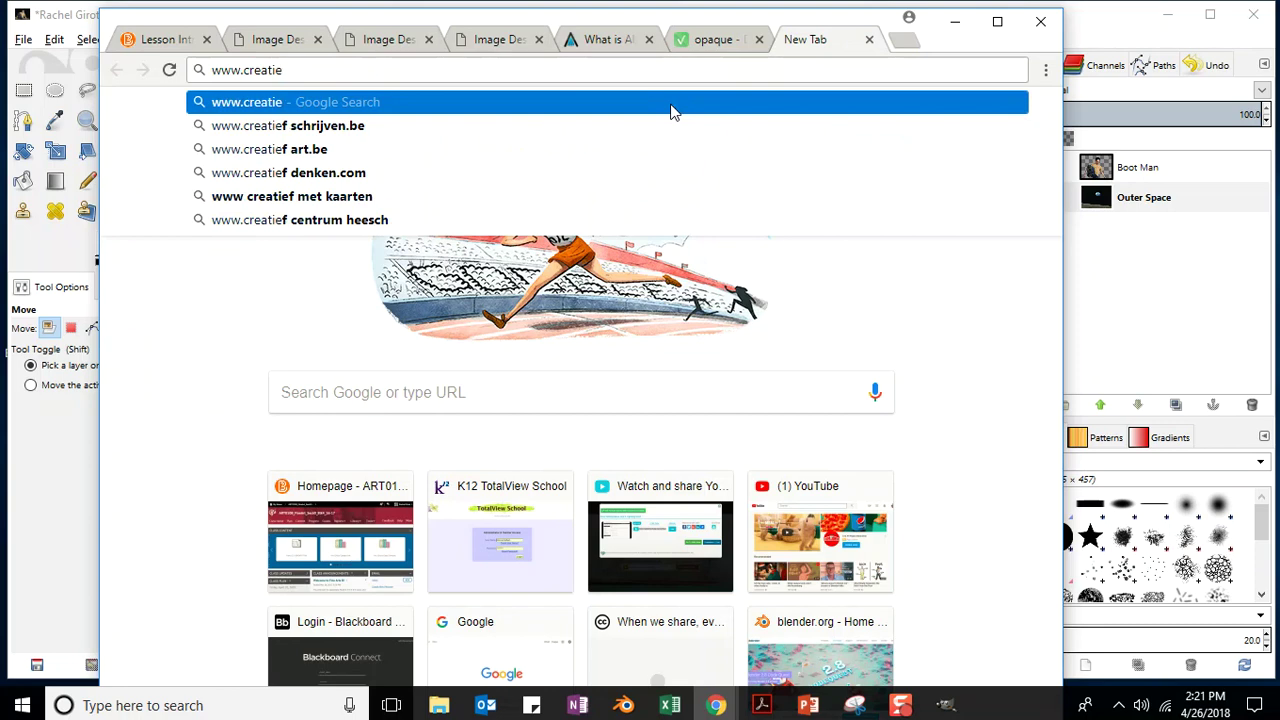
pyautogui.press('BackSpace')
pyautogui.write('vecommons.')
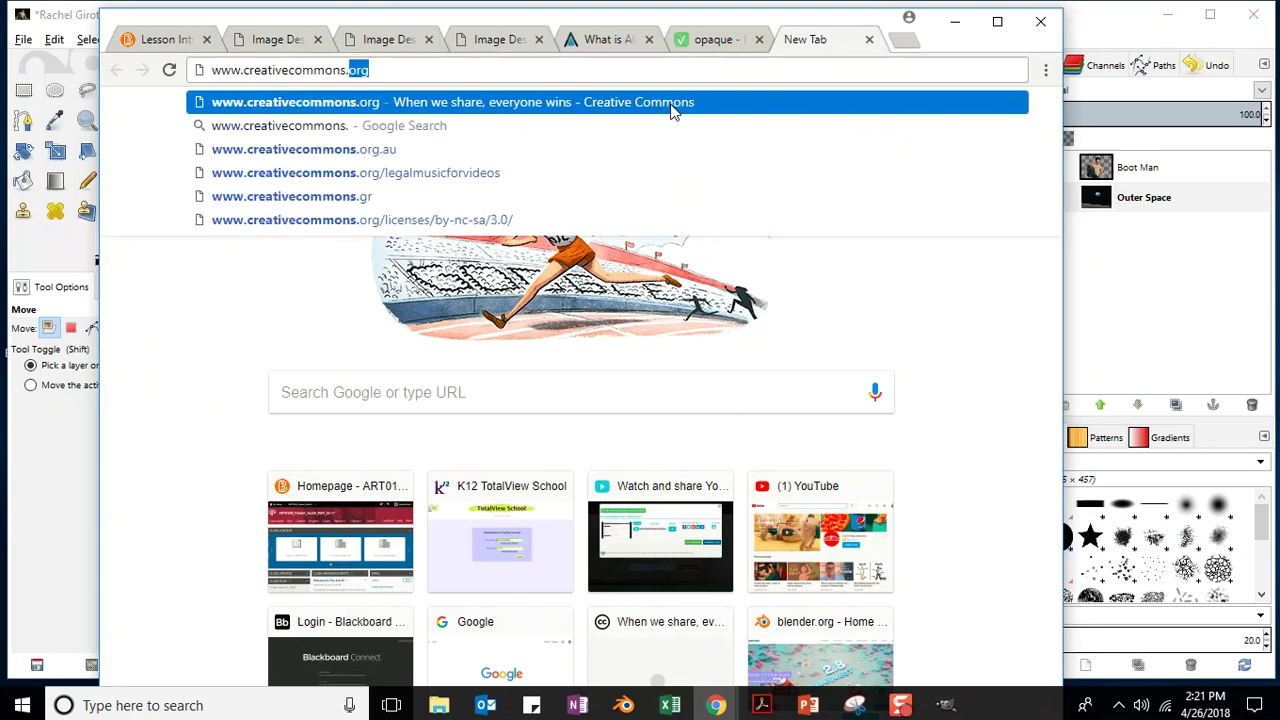
pyautogui.write('org')
pyautogui.click(672, 110)
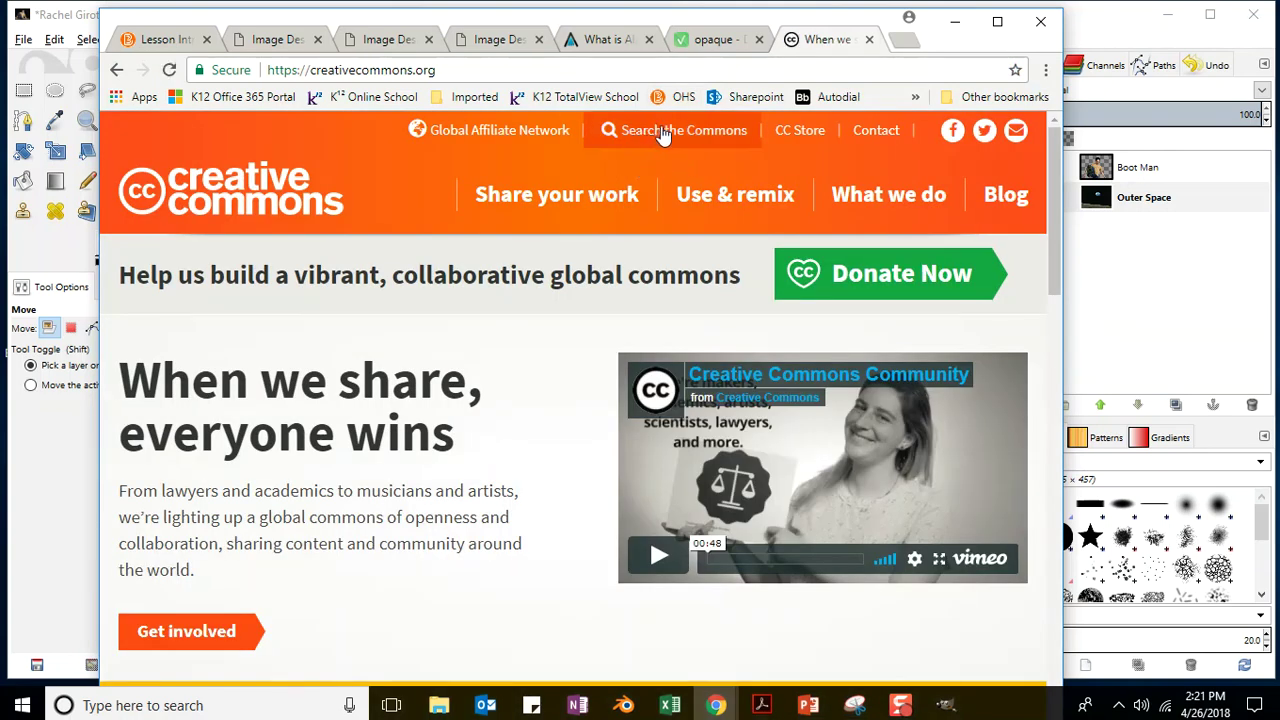
# - Search the Commons for "man on the moon" through Google Images, with commercial use off and modify, adapt or build upon on
pyautogui.click(664, 138)
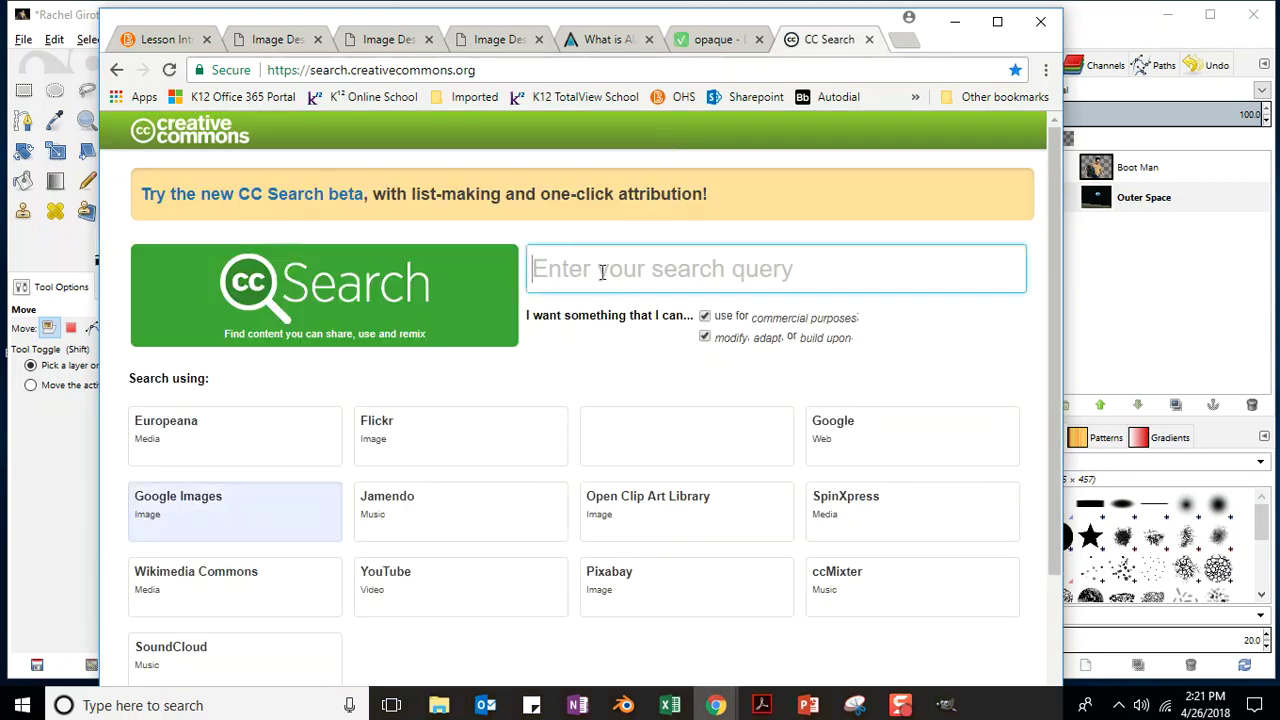
pyautogui.write('man on the ')
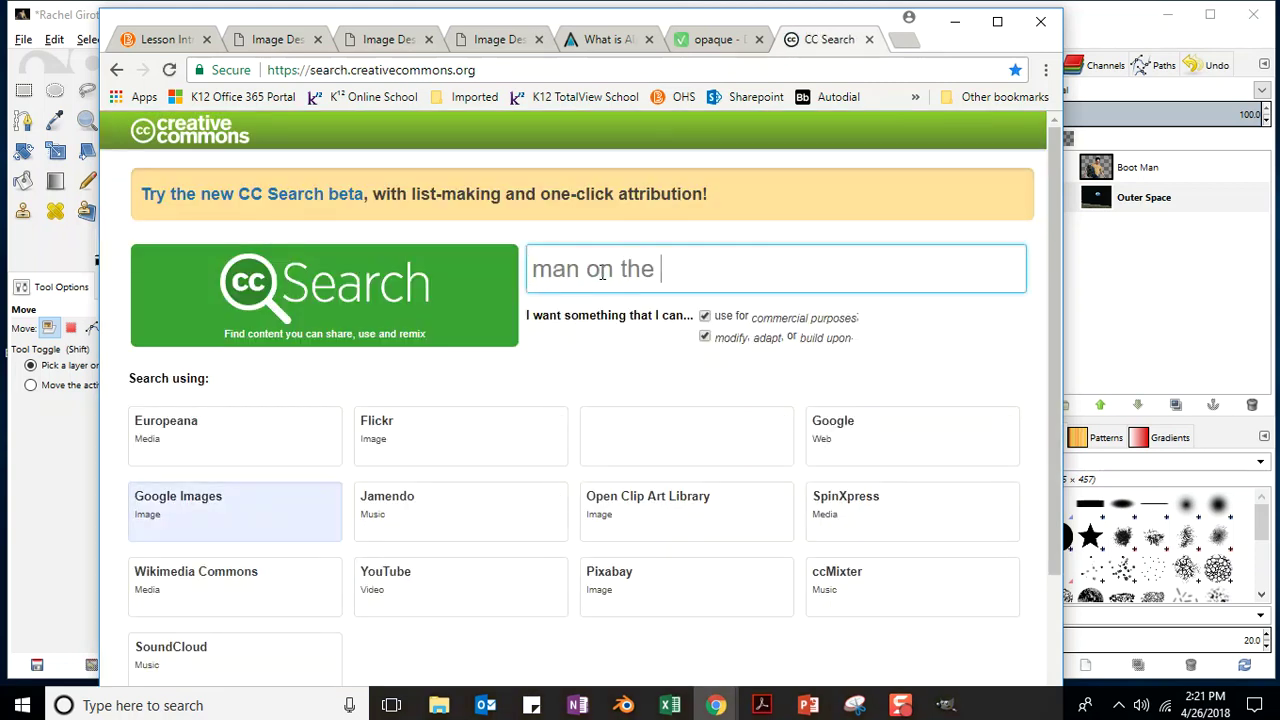
pyautogui.write('moon')
pyautogui.click(705, 337)
pyautogui.click(705, 316)
pyautogui.click(705, 337)
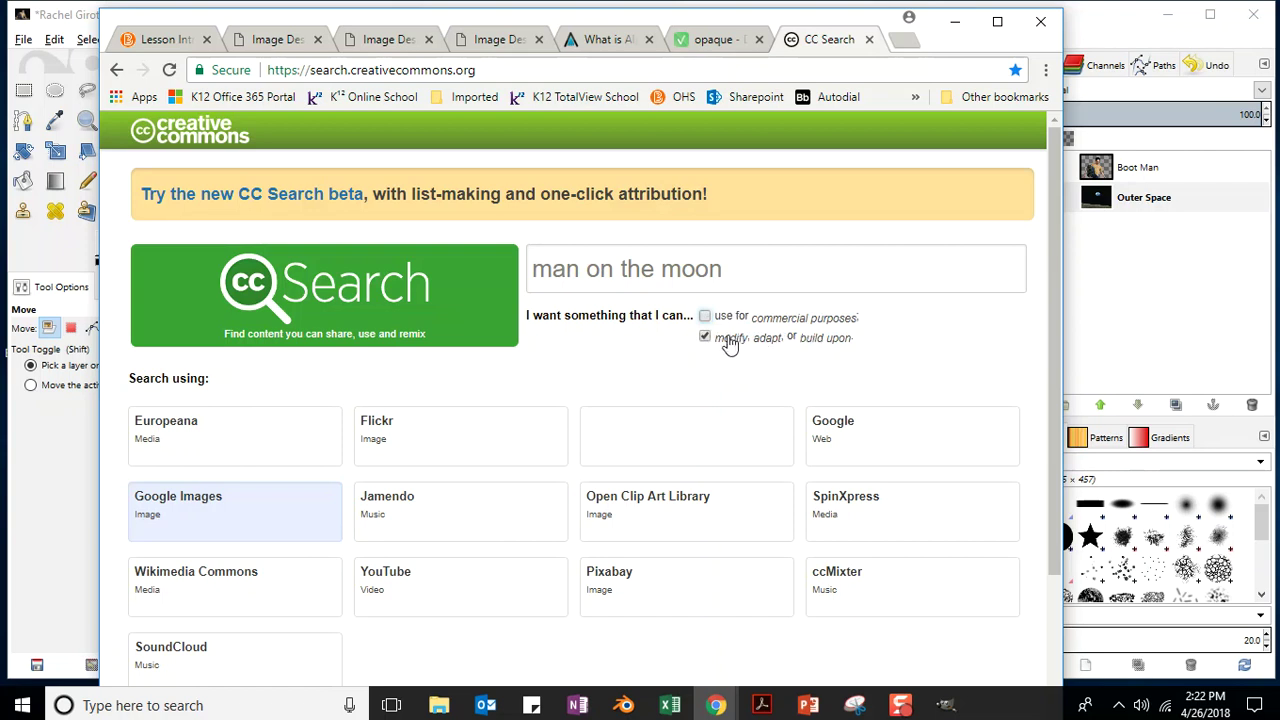
pyautogui.click(186, 507)
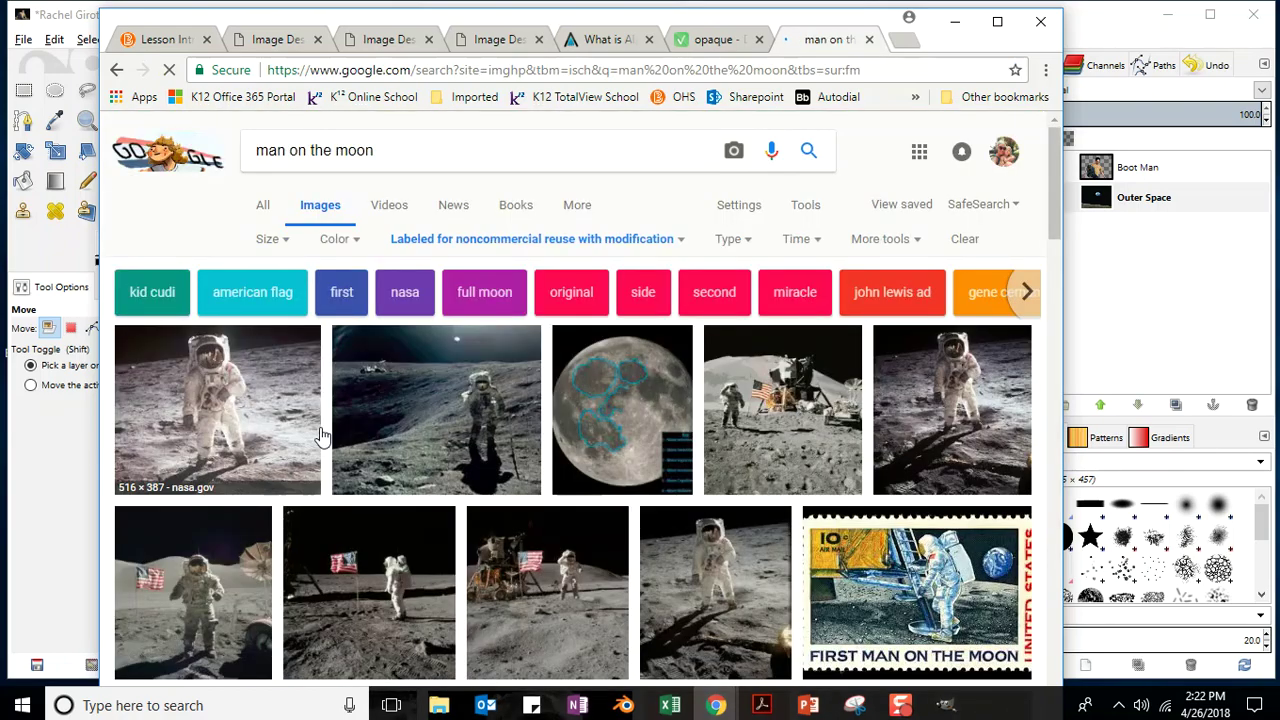
# - Browse the image results for a suitable picture of a man on the moon
pyautogui.scroll(-3, 1050, 173)
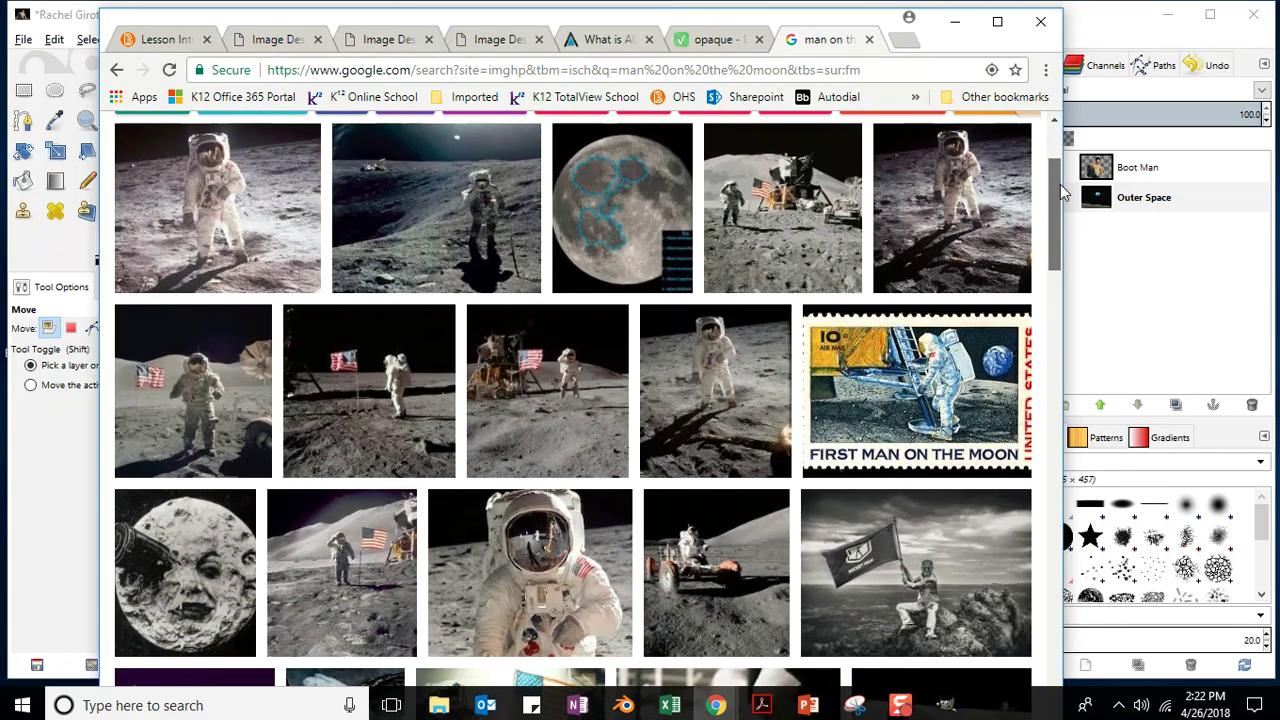
pyautogui.scroll(-3, 1060, 210)
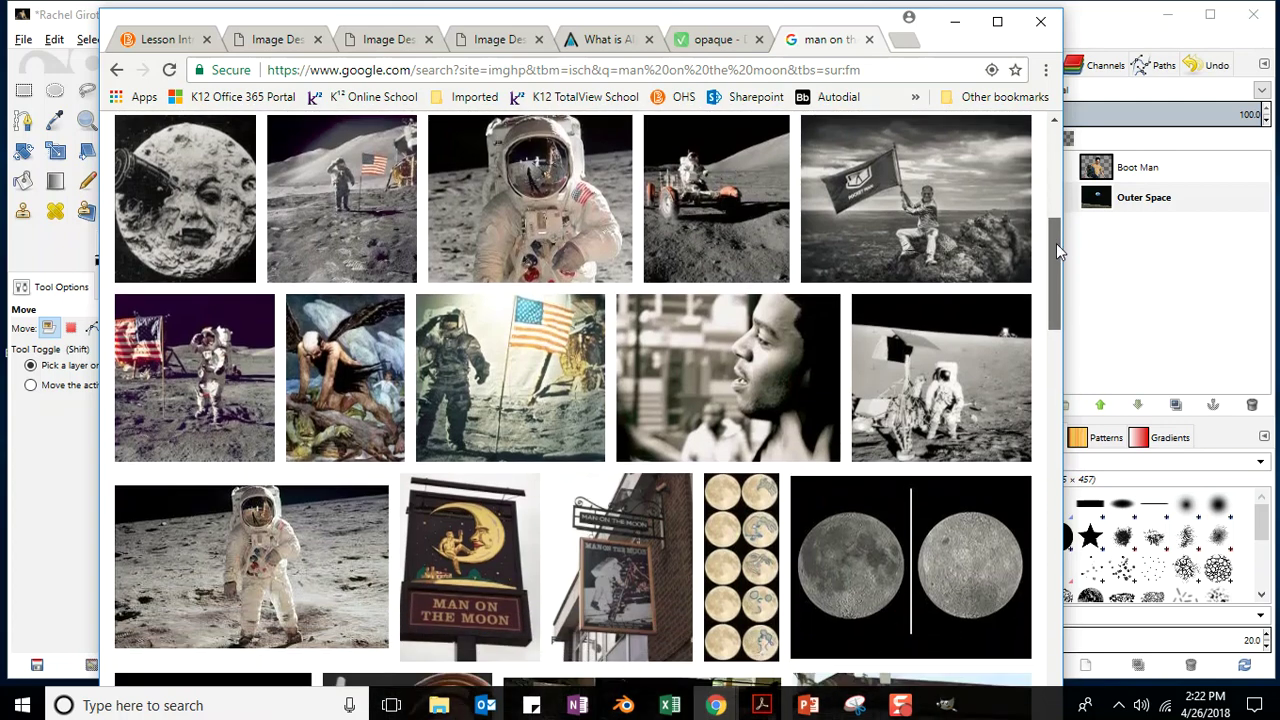
pyautogui.moveTo(1056, 243); pyautogui.dragTo(1051, 217)
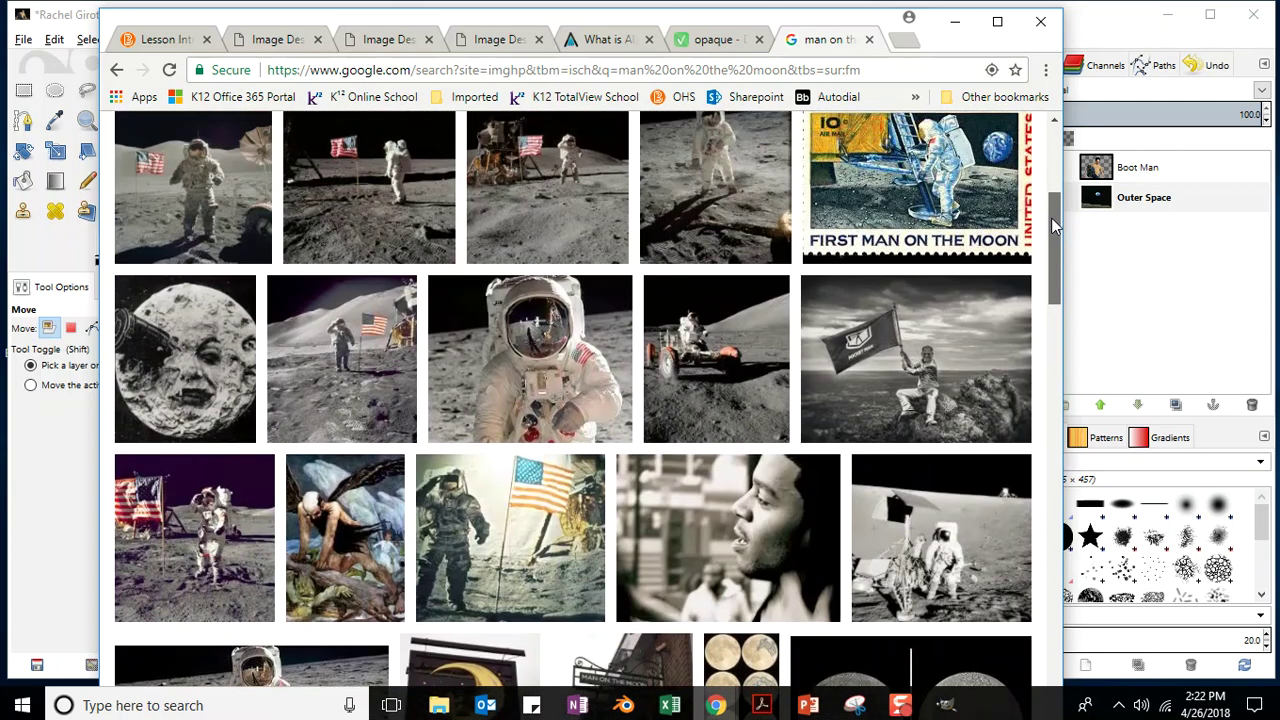
# - Open the close-up astronaut photo from the man on the moon image results and copy the image
pyautogui.click(541, 340)
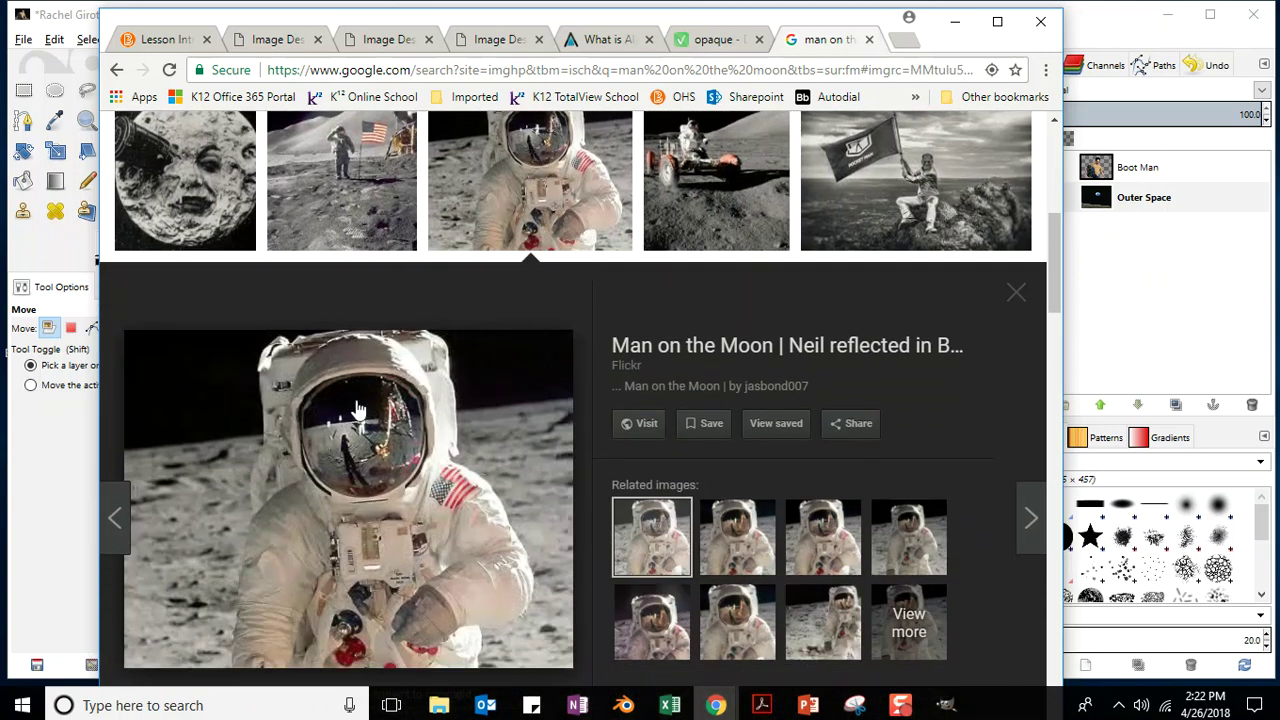
pyautogui.rightClick(354, 411)
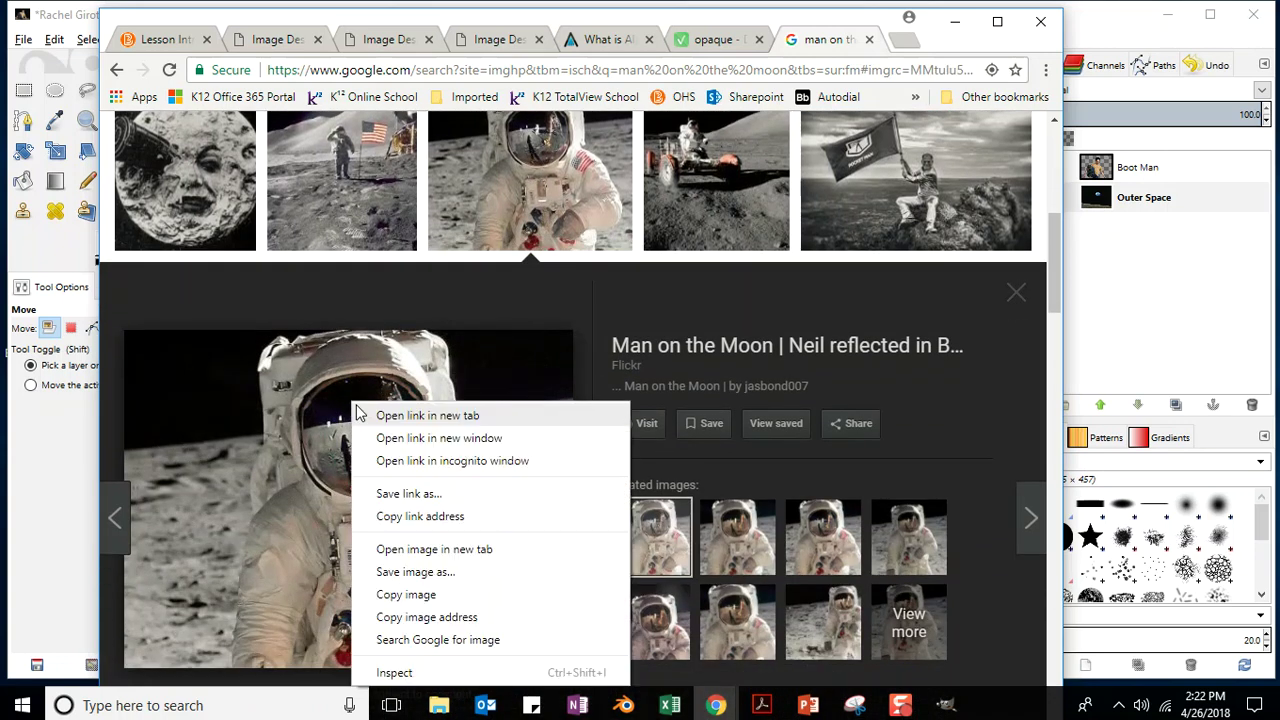
pyautogui.click(405, 595)
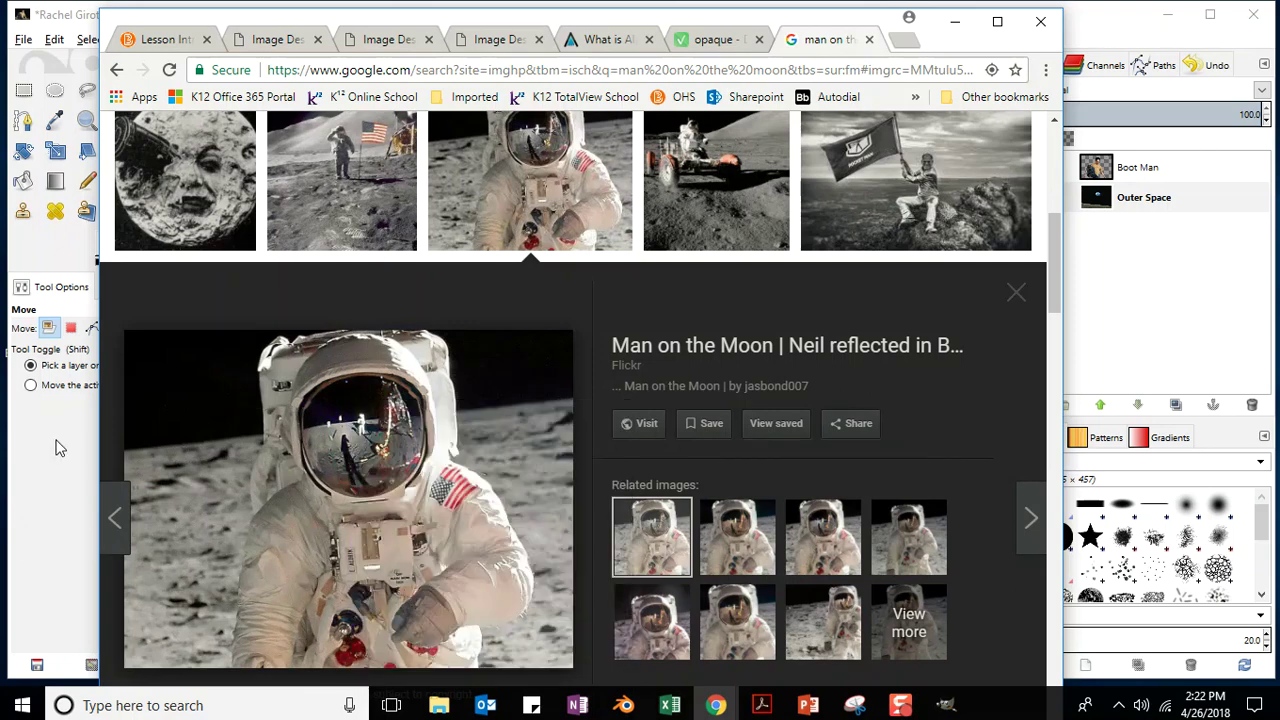
# - Switch to GIMP and paste the copied astronaut photo as a new layer in the comic image
pyautogui.click(78, 20)
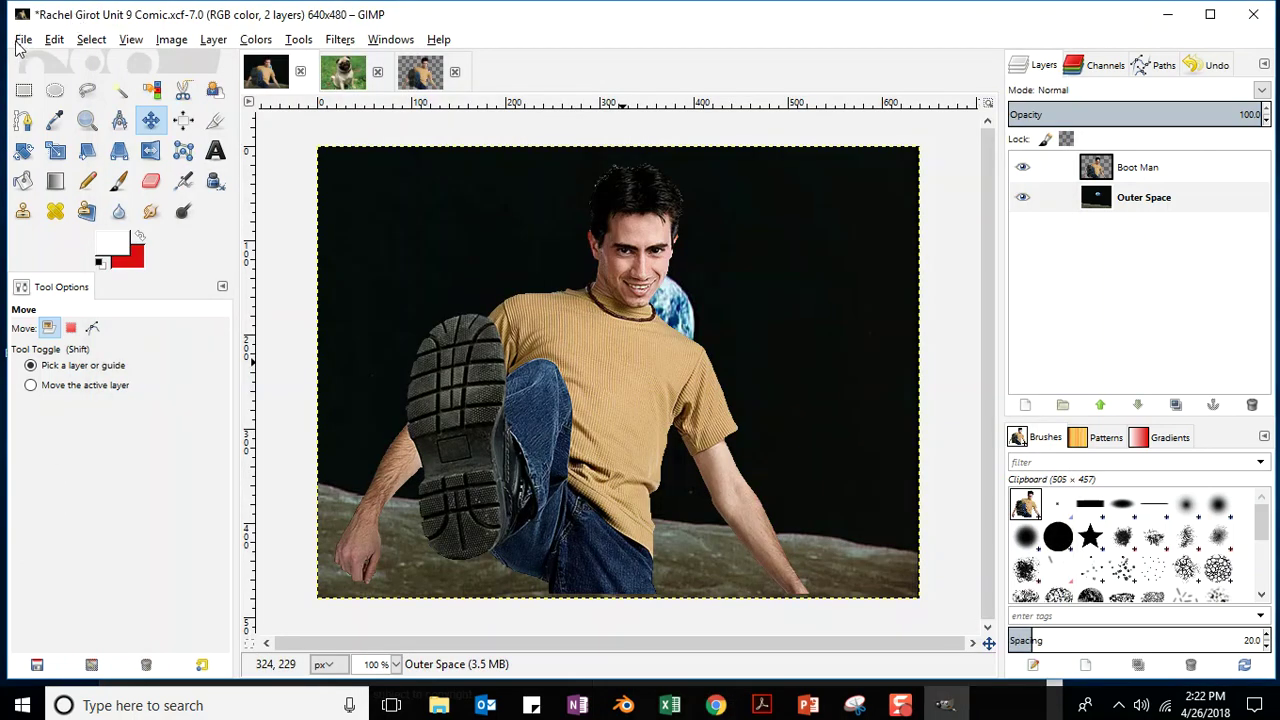
pyautogui.click(54, 40)
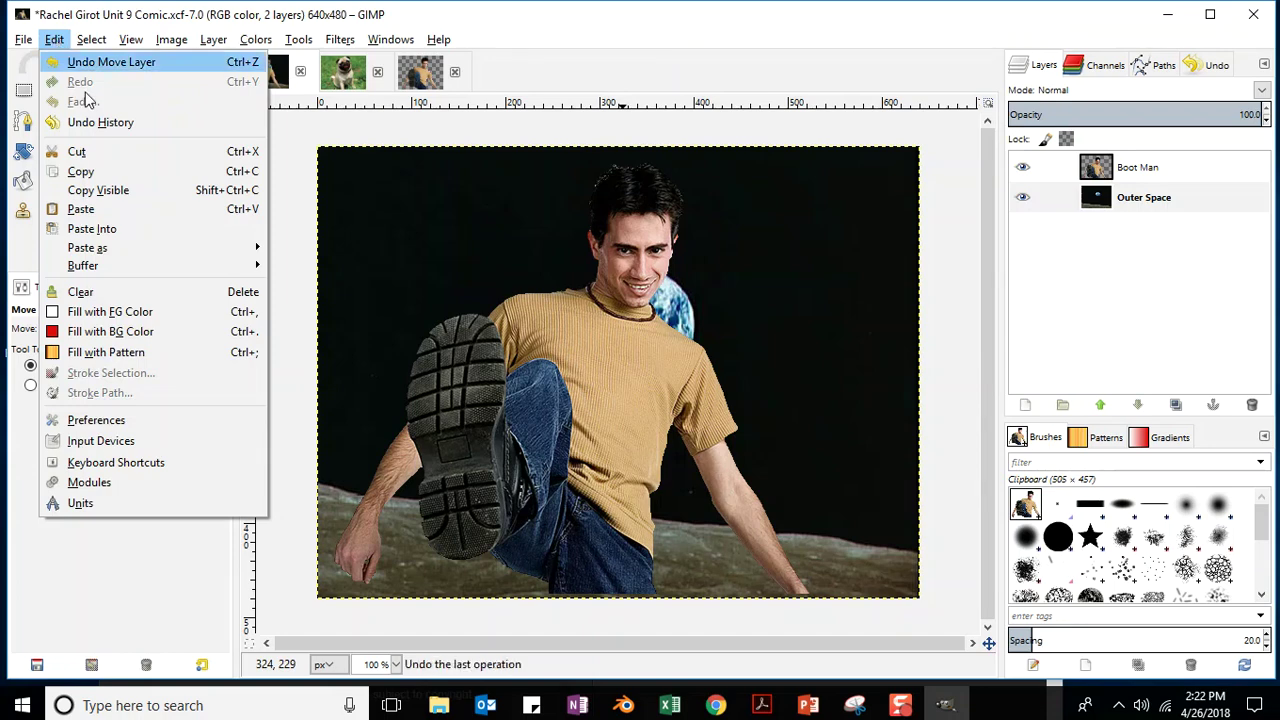
pyautogui.moveTo(113, 252)
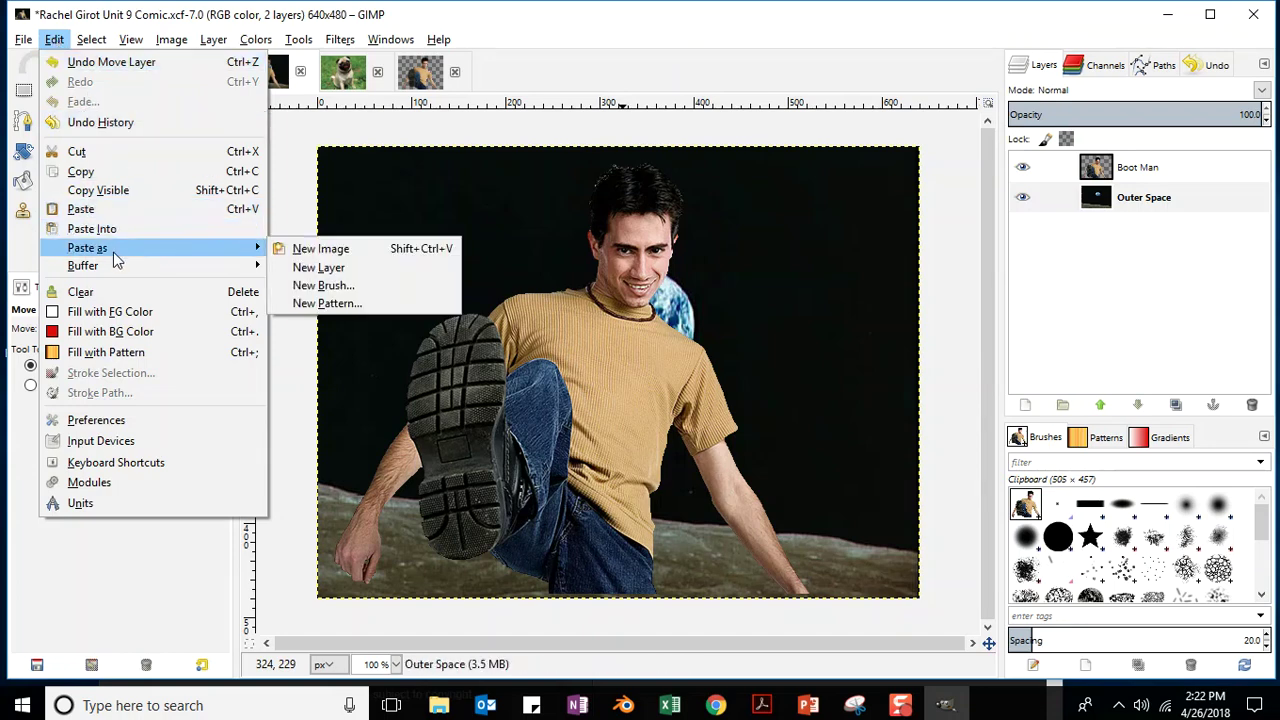
pyautogui.click(330, 268)
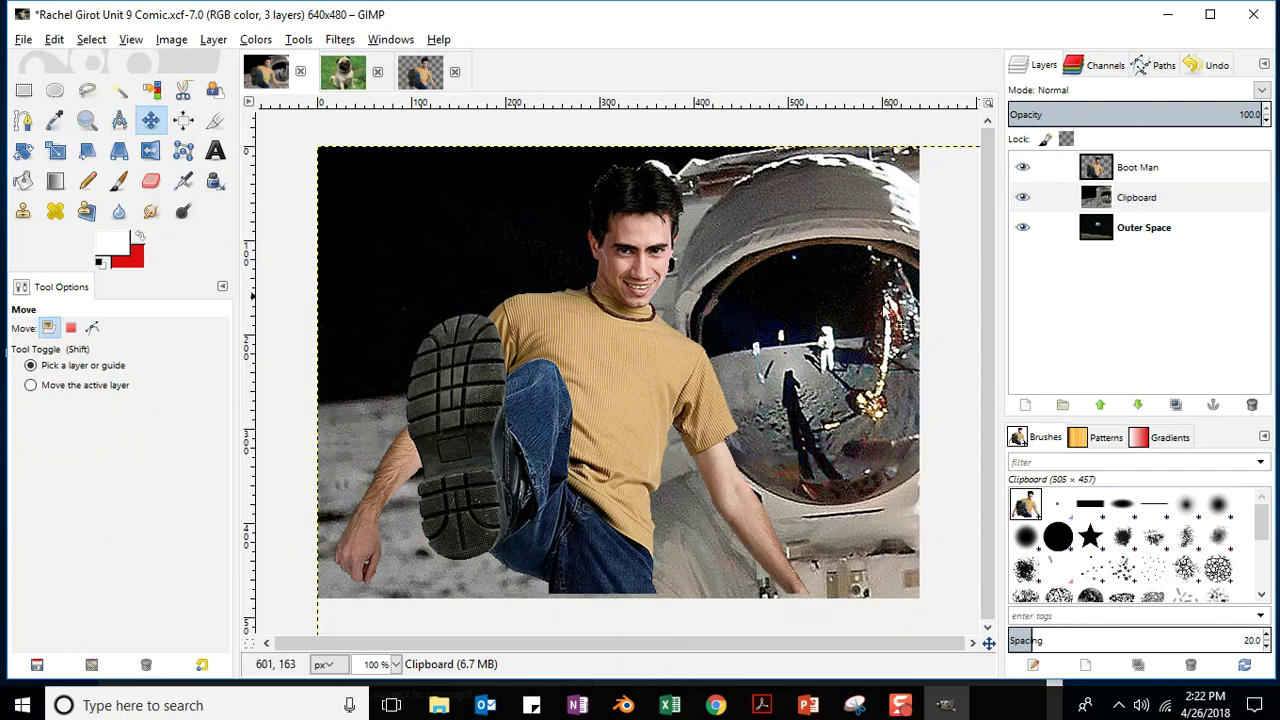
# - Hide the Boot Man layer and make the pasted Clipboard layer the active layer
pyautogui.click(1022, 168)
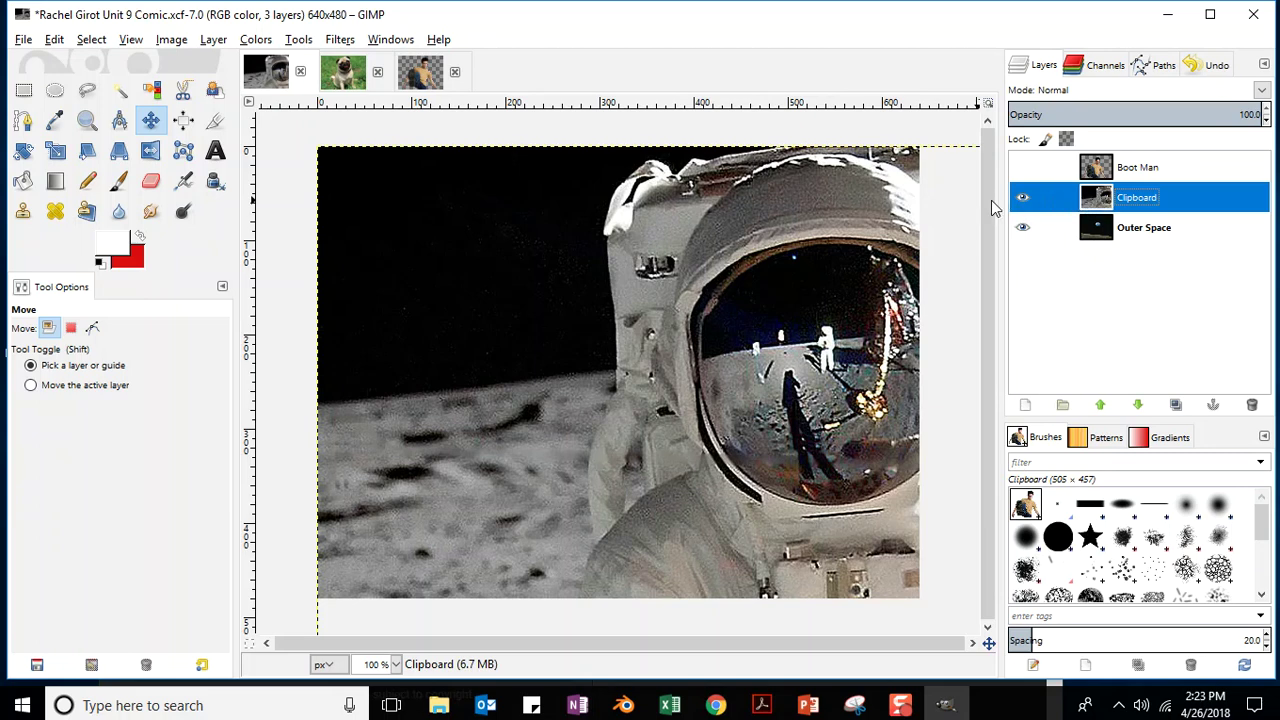
pyautogui.moveTo(496, 262); pyautogui.dragTo(501, 268)
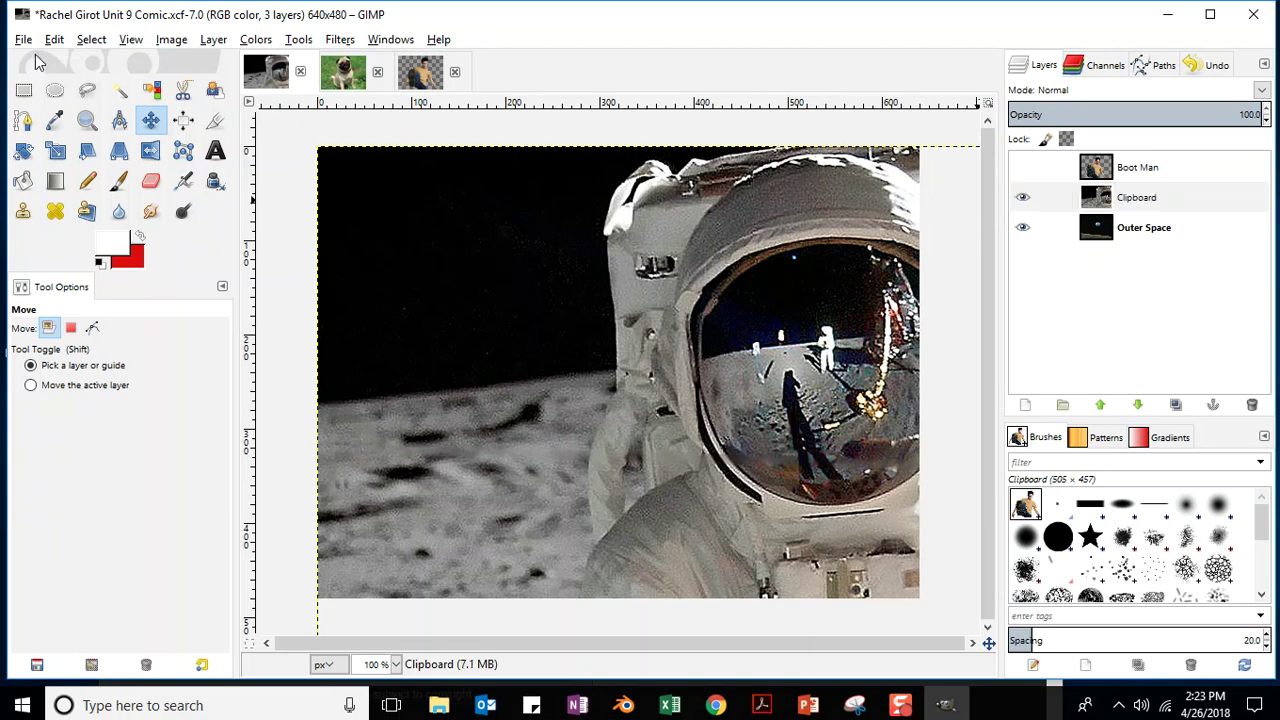
pyautogui.click(1173, 197)
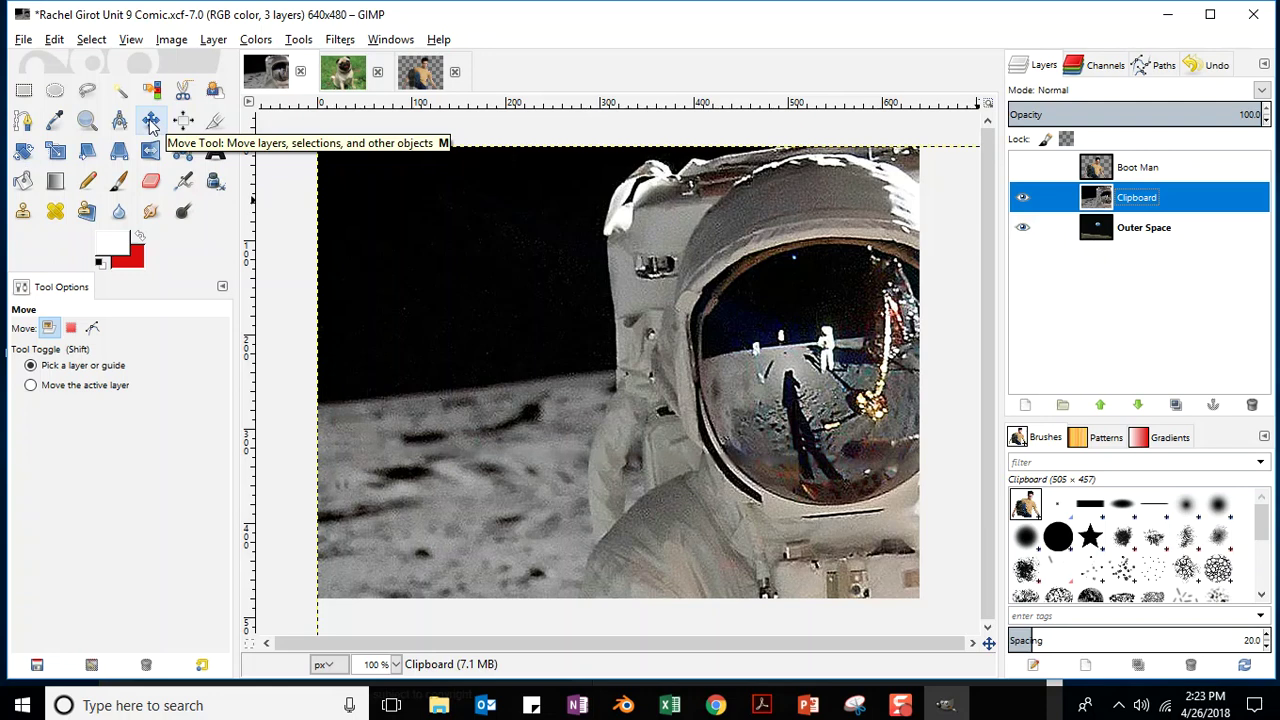
# - Scale the astronaut layer to 700 × 526 px with the aspect ratio locked, and save the image
pyautogui.click(55, 152)
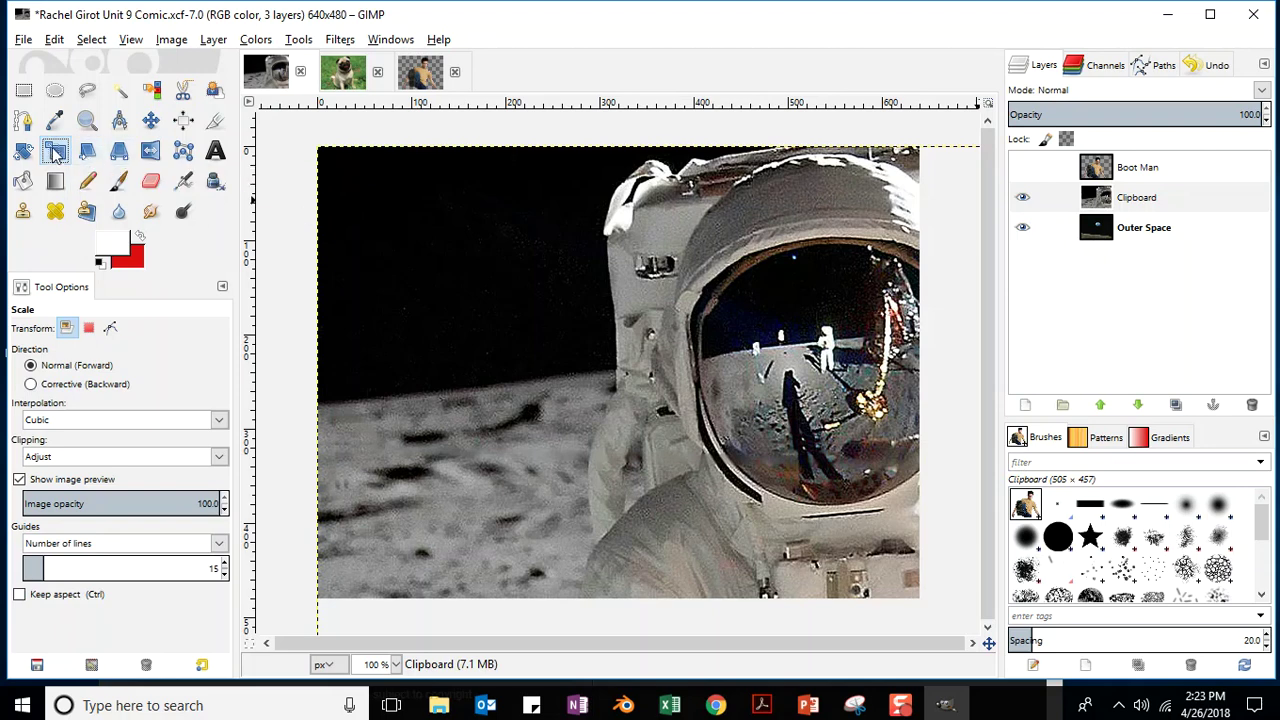
pyautogui.click(493, 276)
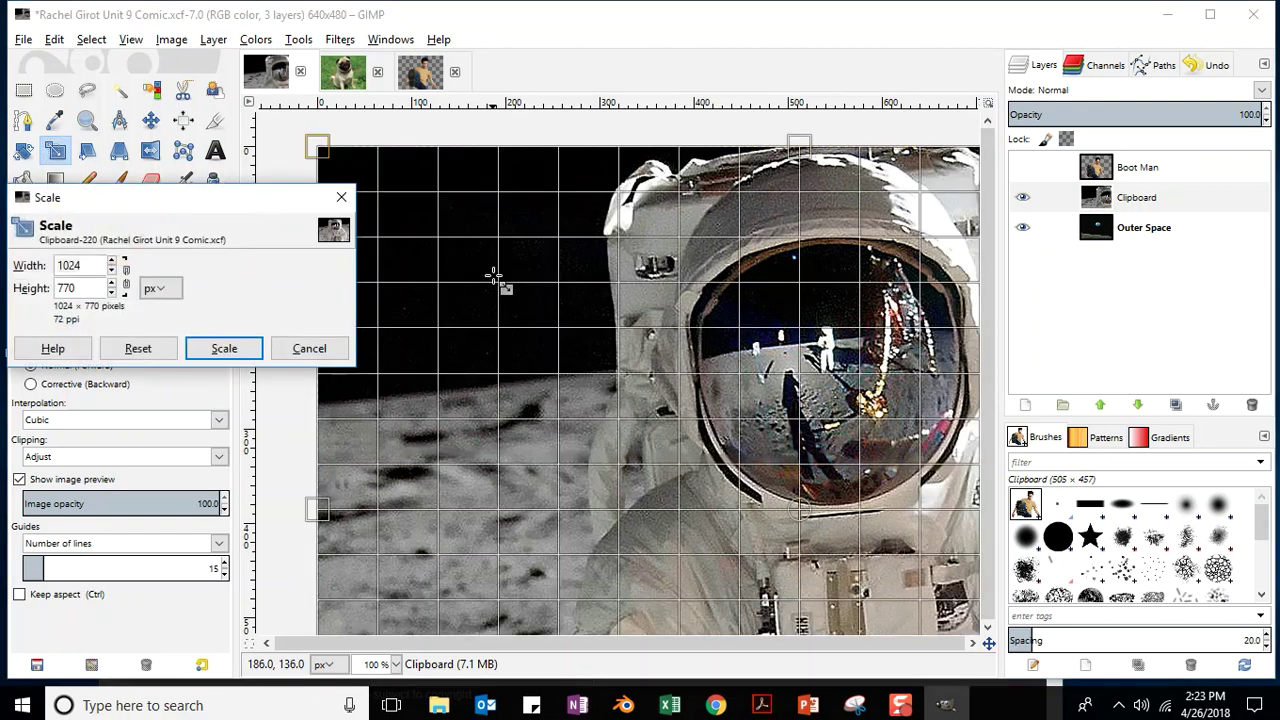
pyautogui.click(126, 280)
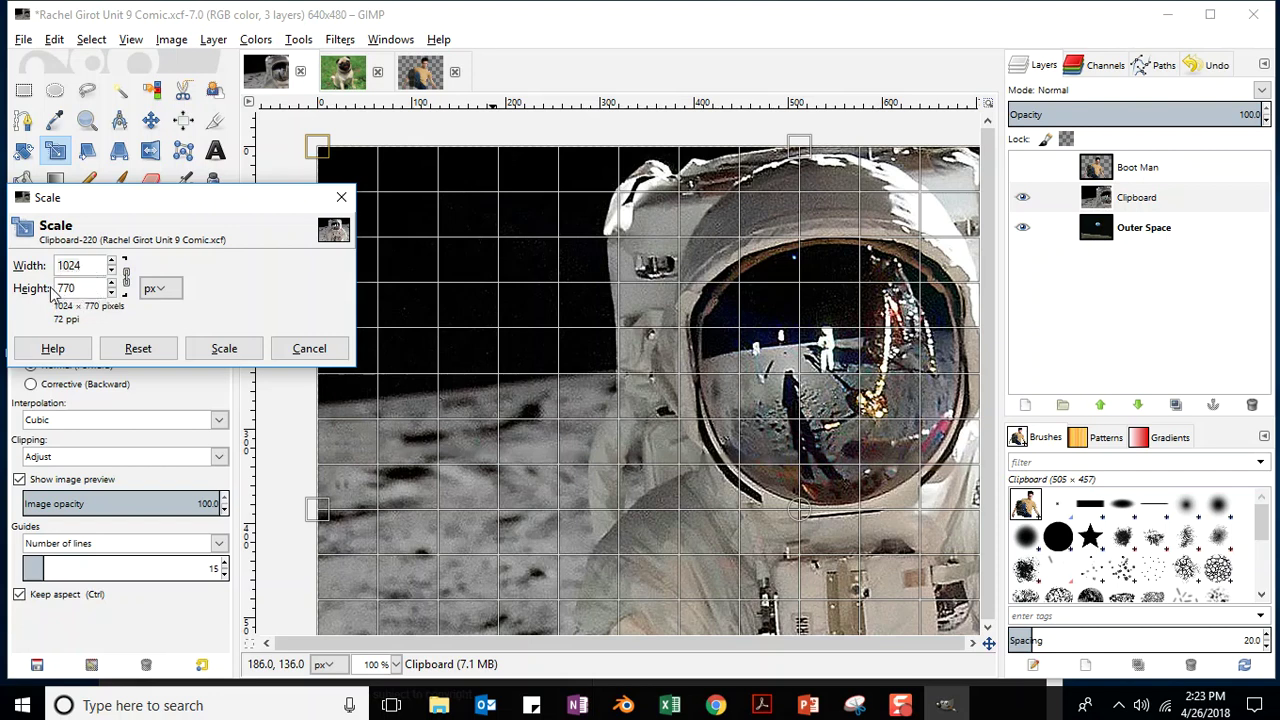
pyautogui.click(111, 284)
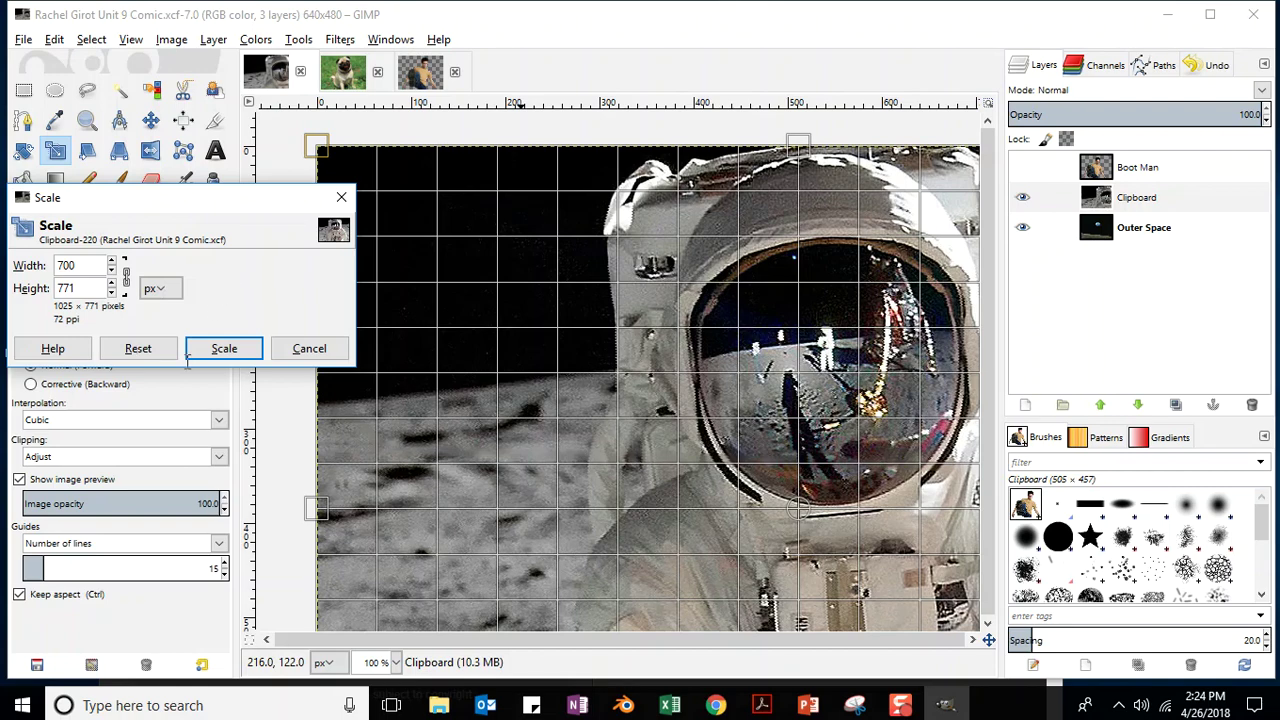
pyautogui.click(872, 268)
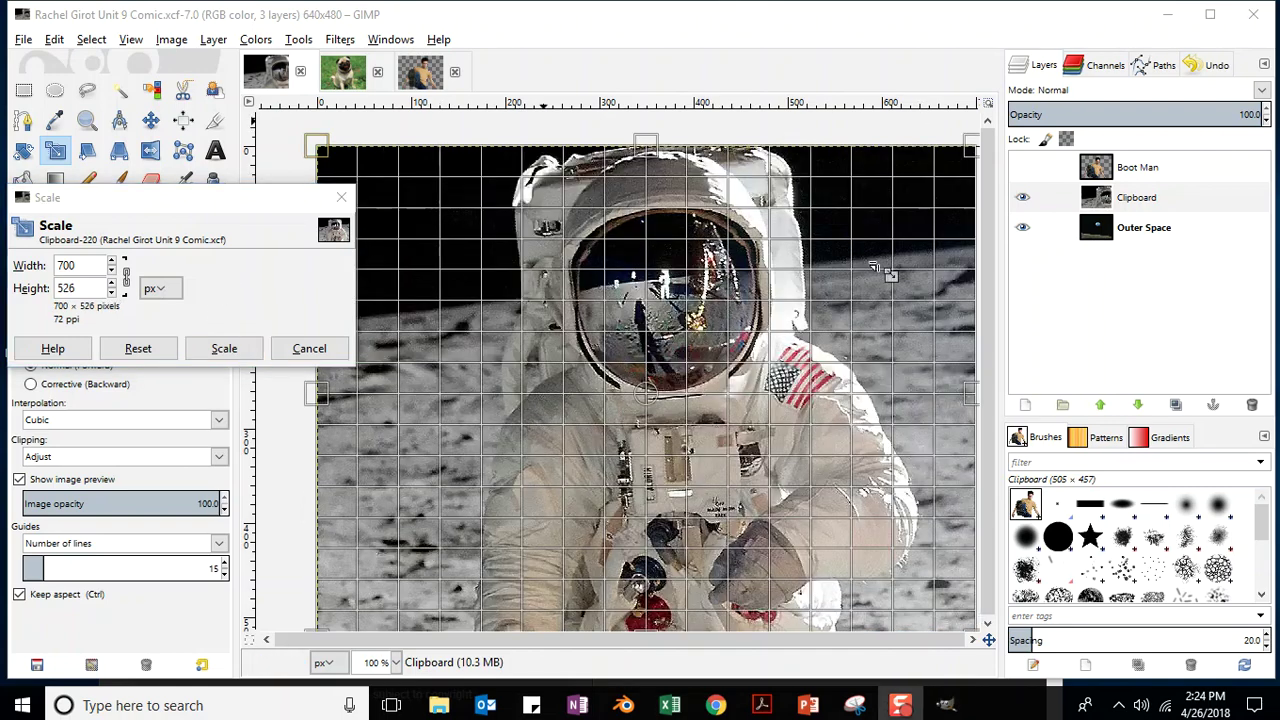
pyautogui.click(223, 349)
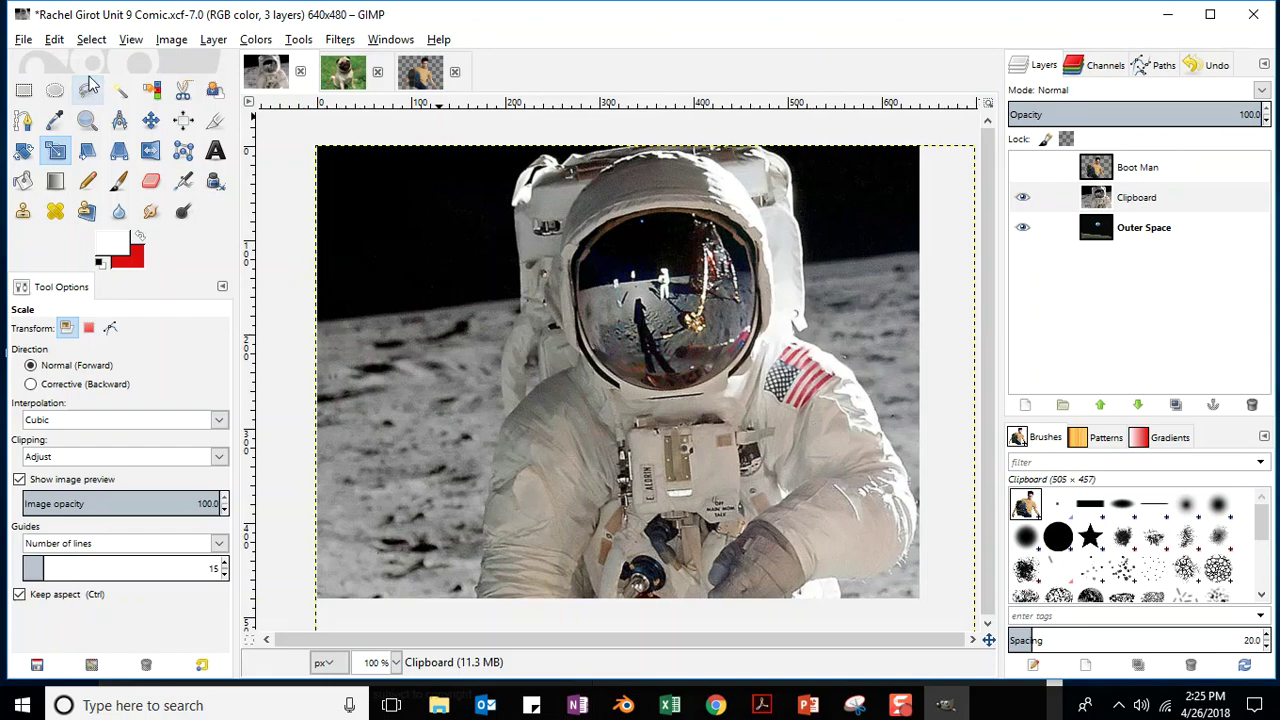
pyautogui.click(23, 40)
pyautogui.click(48, 195)
# - Move the astronaut layer slightly down and to the left over the space background, and save the image
pyautogui.click(150, 120)
pyautogui.moveTo(596, 258); pyautogui.dragTo(505, 261)
pyautogui.click(23, 40)
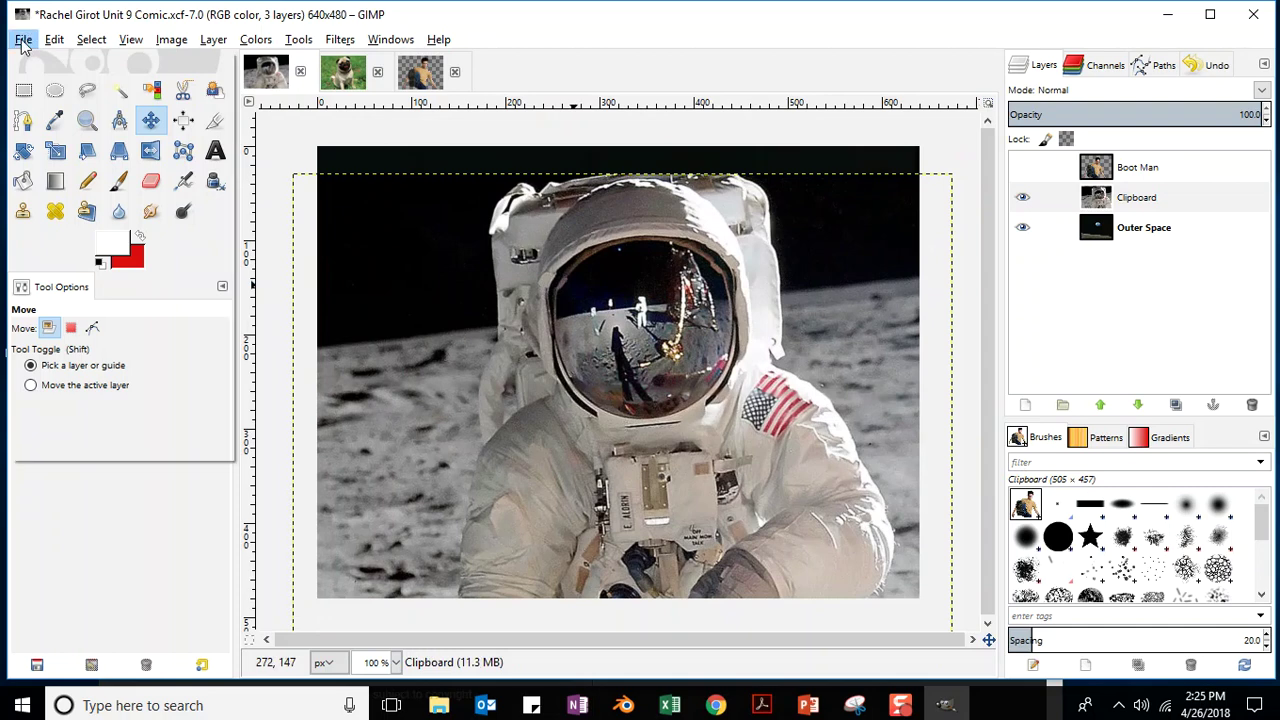
pyautogui.click(40, 183)
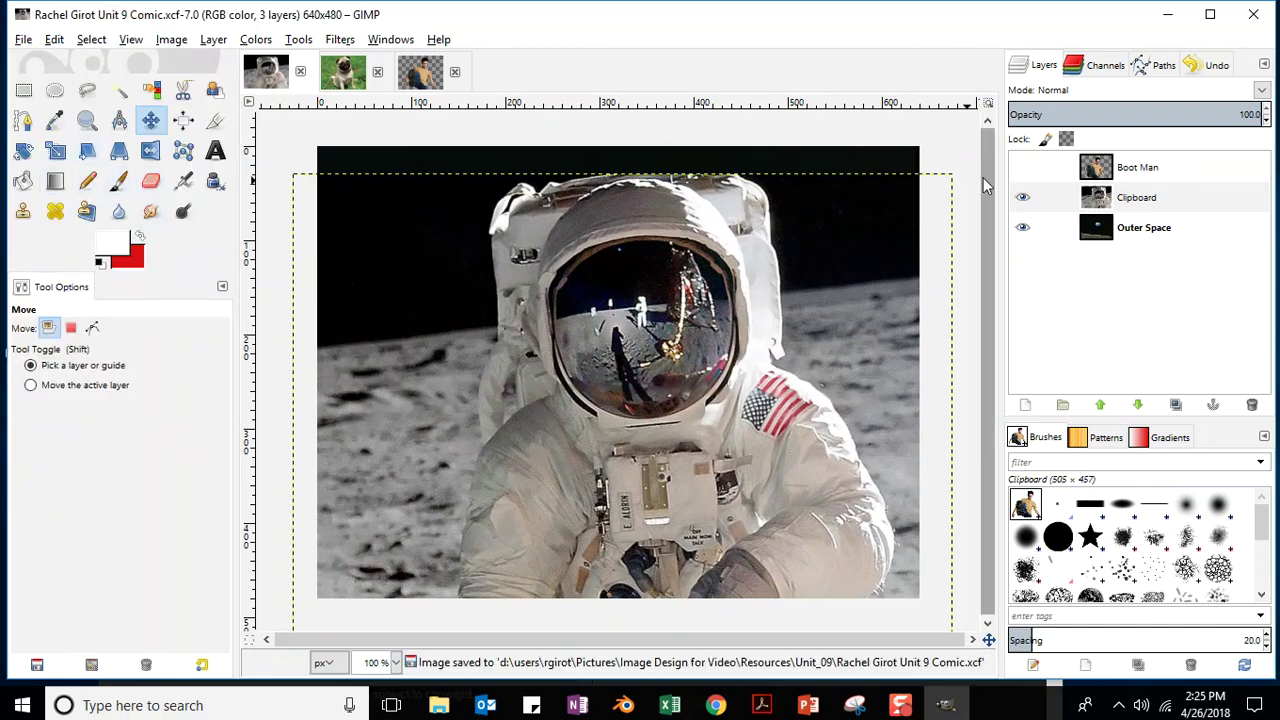
# - Scale the Clipboard astronaut layer down to 300 × 225 px with the aspect ratio kept, and save the image
pyautogui.click(1155, 198)
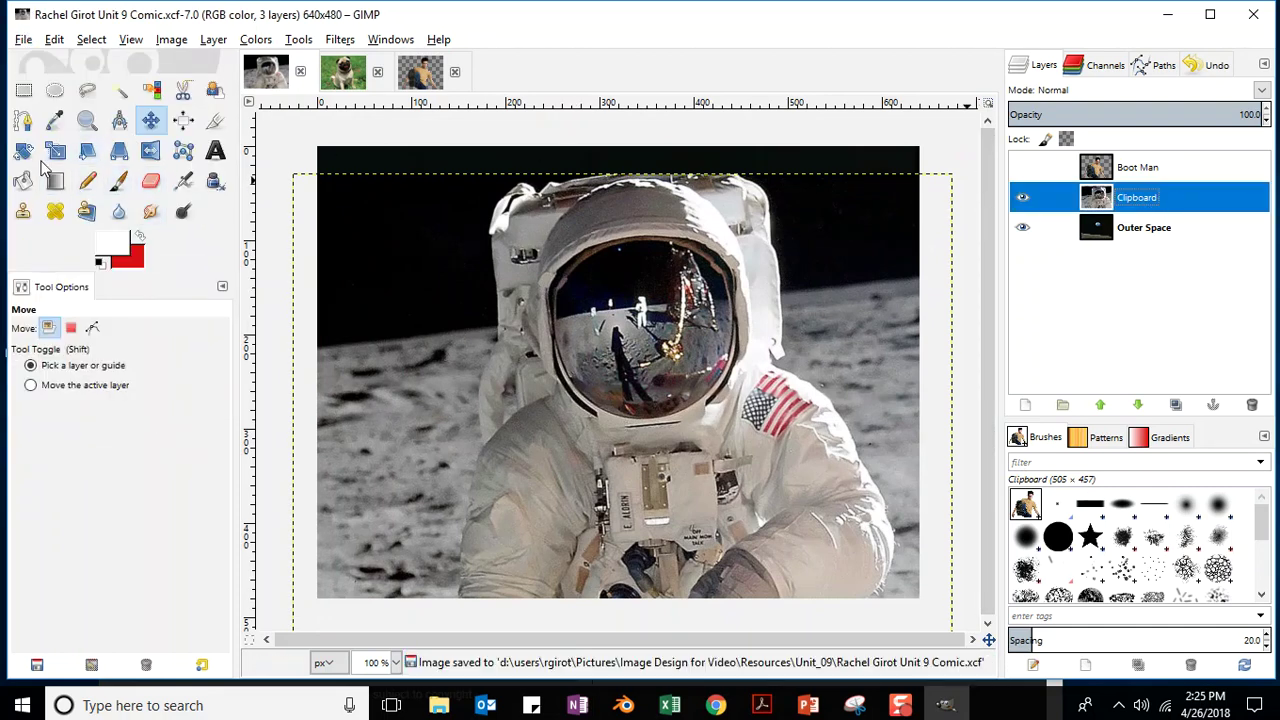
pyautogui.click(23, 40)
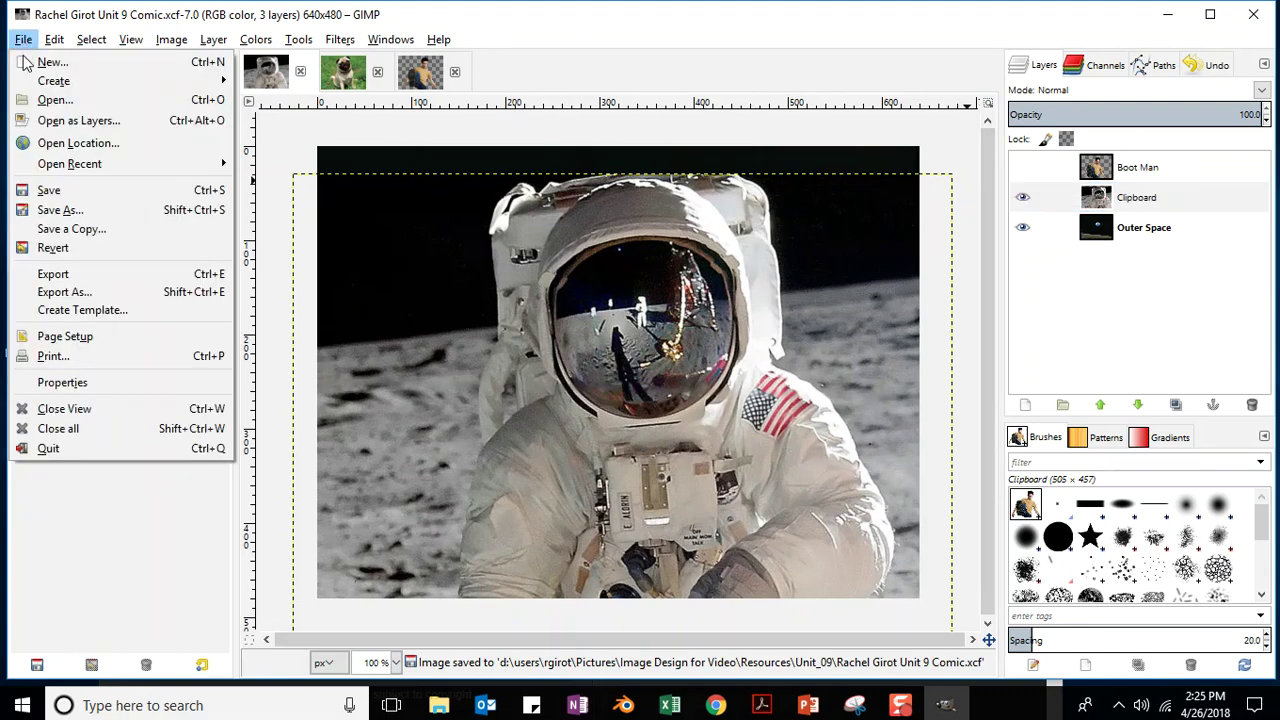
pyautogui.click(55, 151)
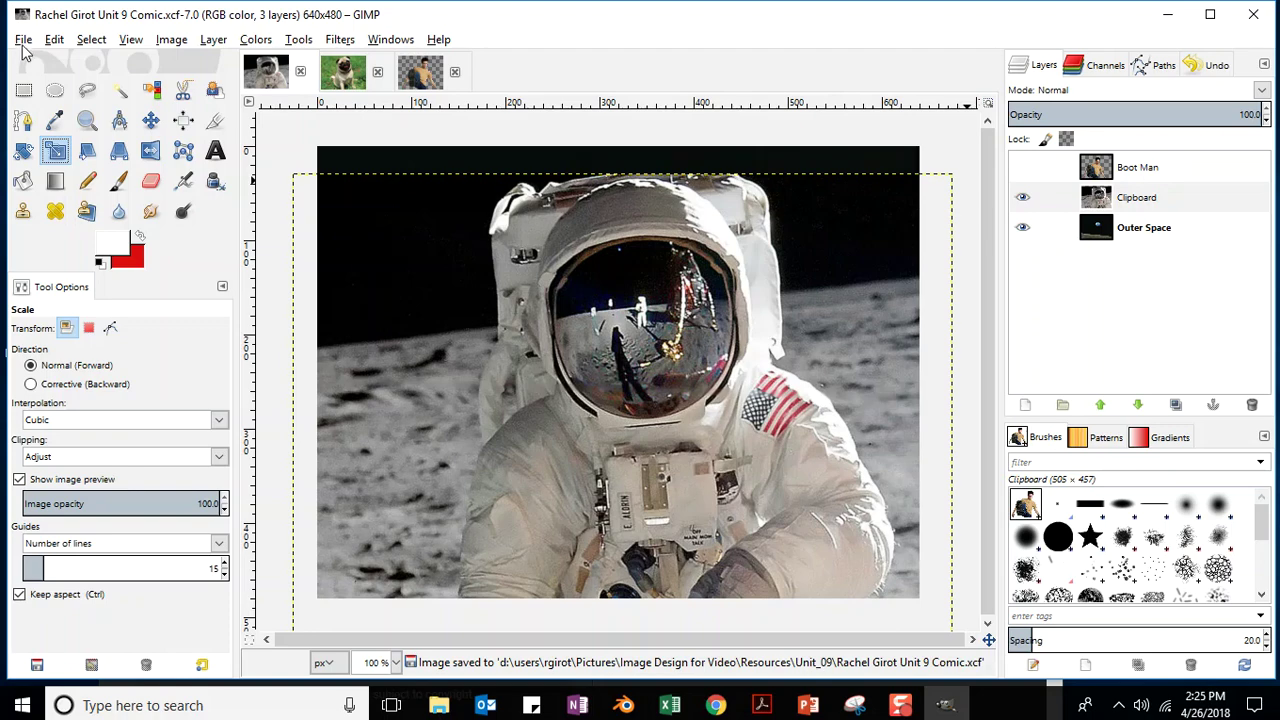
pyautogui.click(20, 42)
pyautogui.click(50, 186)
pyautogui.click(474, 289)
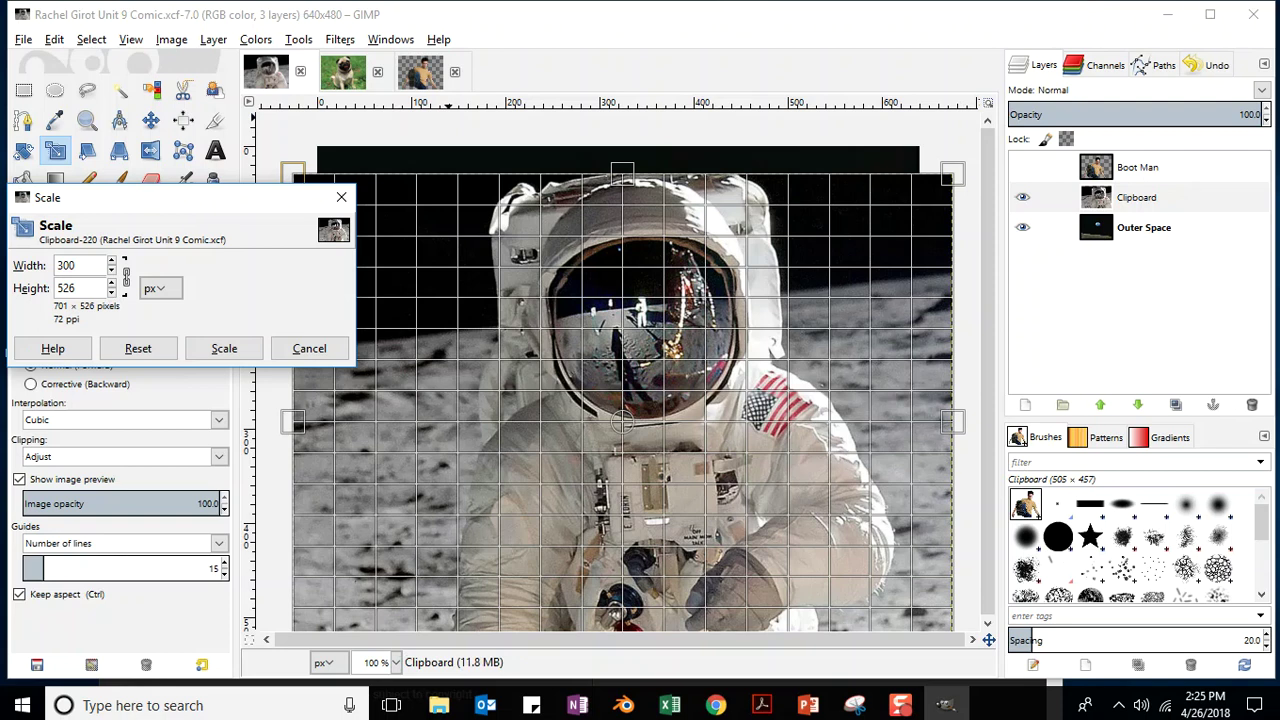
pyautogui.press('Tab')
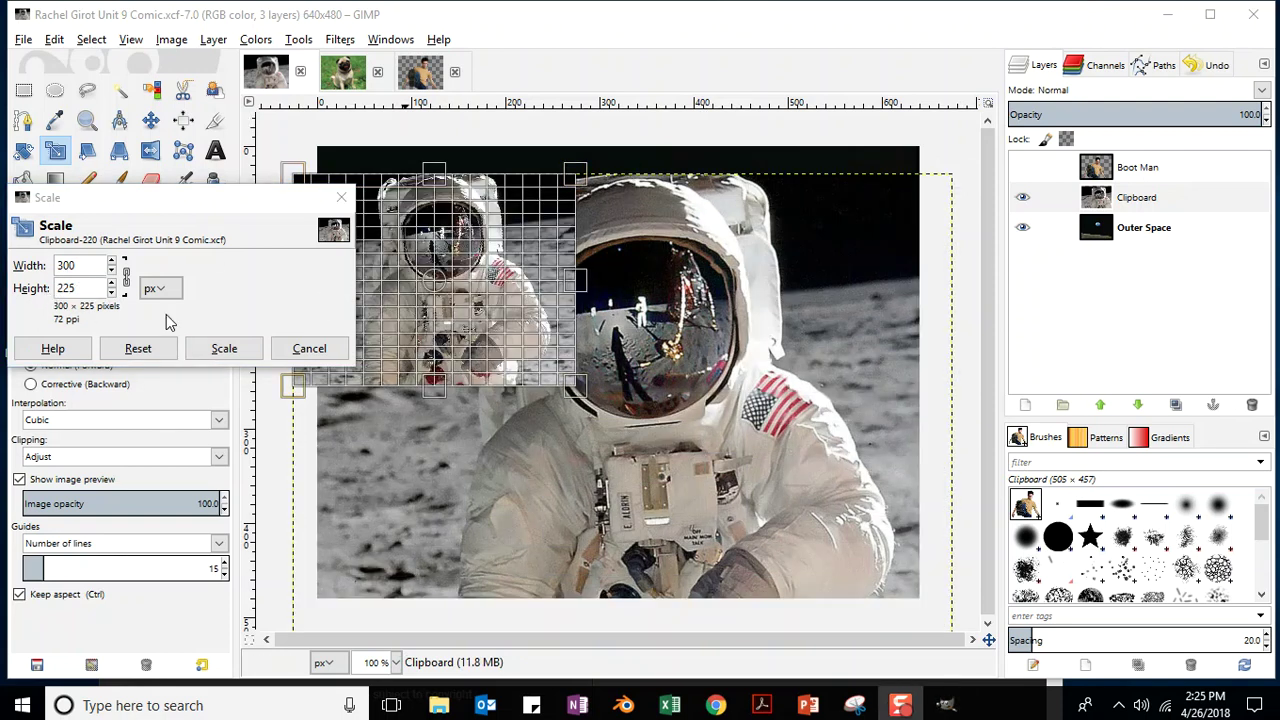
pyautogui.click(224, 349)
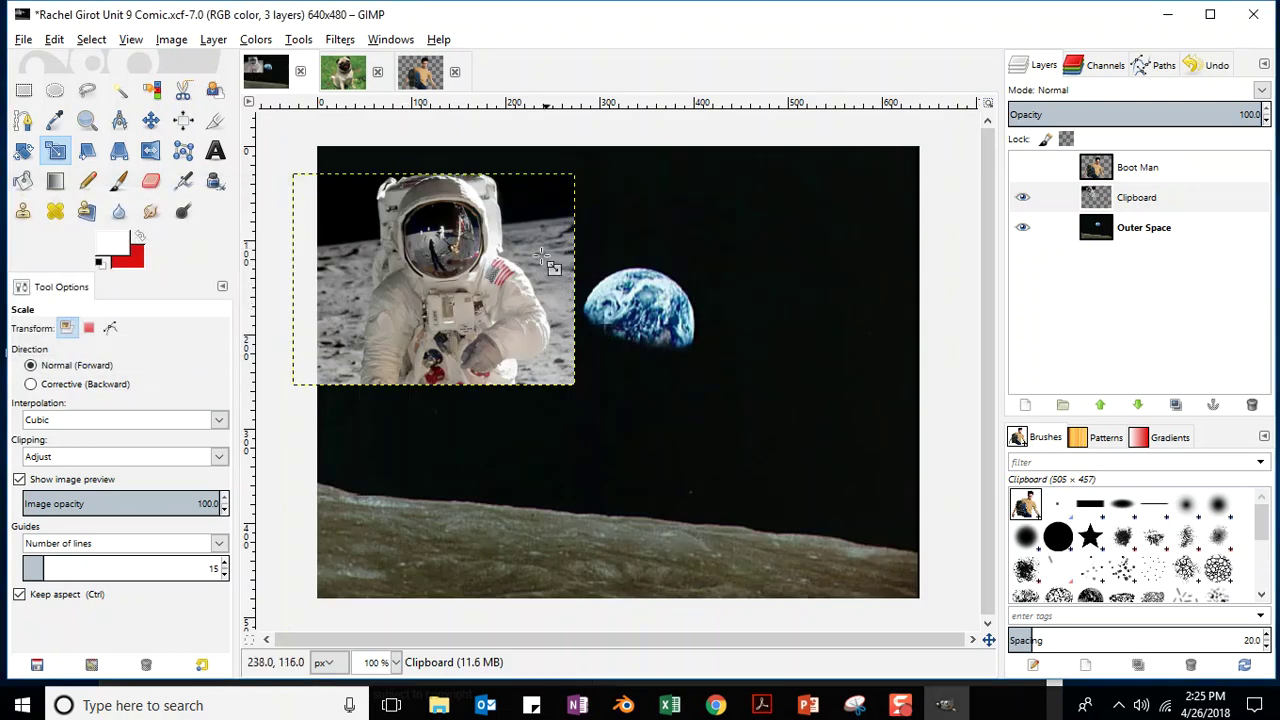
pyautogui.click(22, 39)
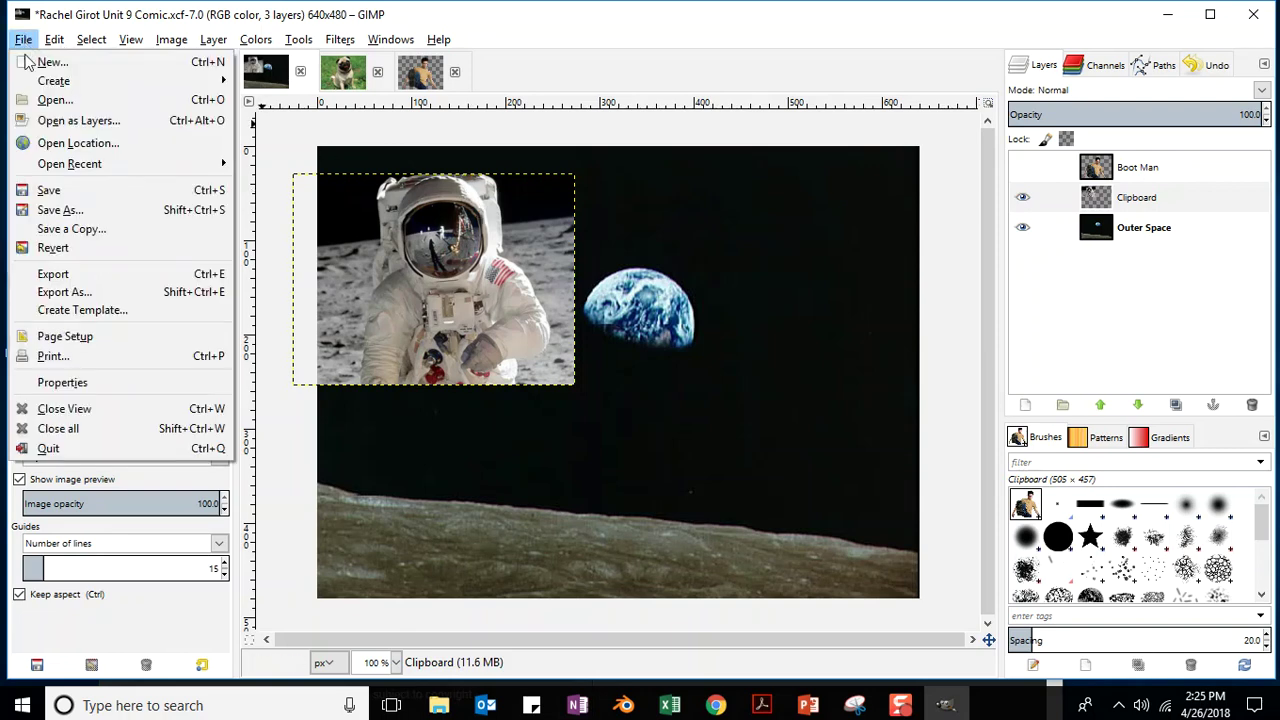
pyautogui.click(40, 192)
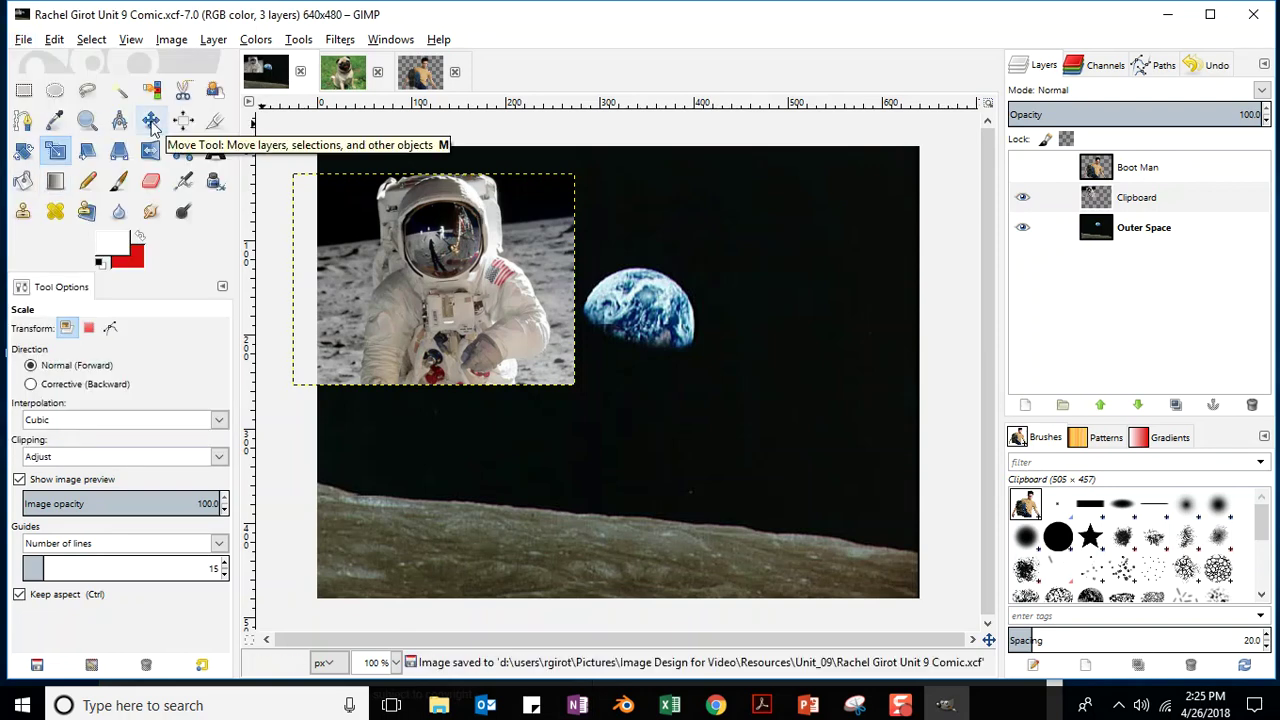
# - Move the astronaut layer to the bottom centre of the canvas, below the Earth, and save the image
pyautogui.click(150, 120)
pyautogui.moveTo(439, 234); pyautogui.dragTo(602, 438)
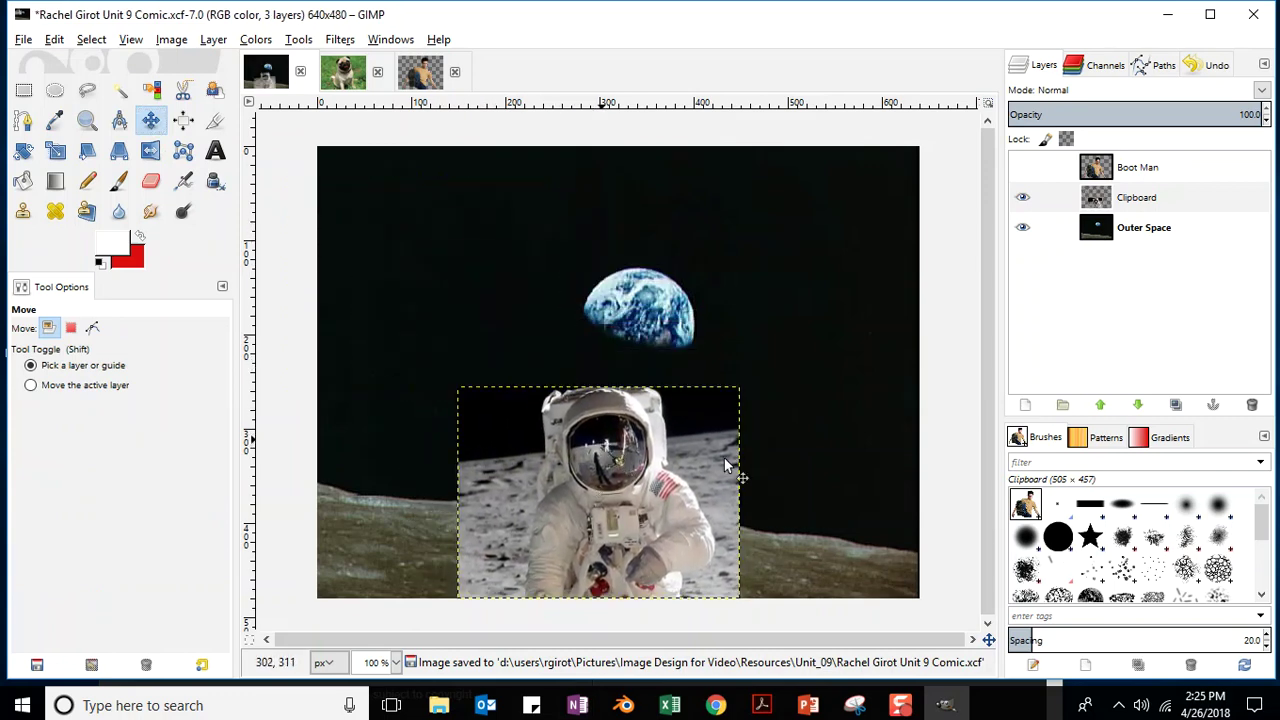
pyautogui.click(17, 40)
pyautogui.click(45, 189)
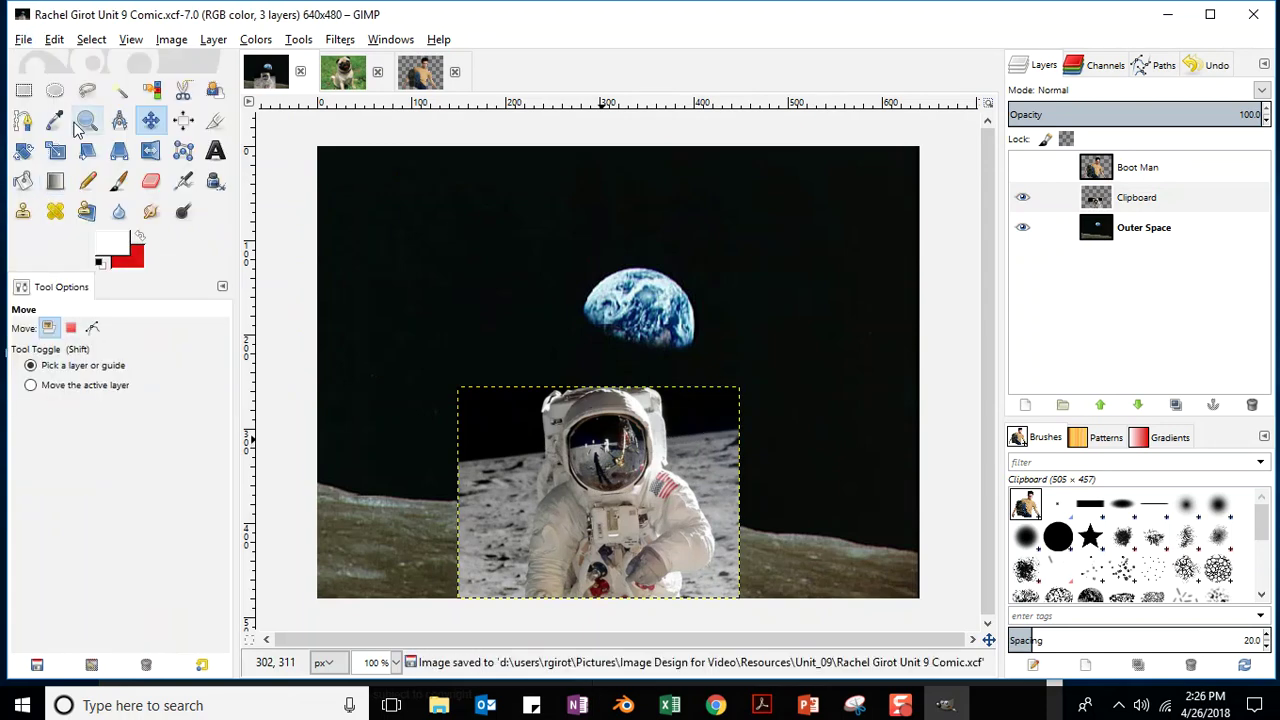
# - Select the black sky around the astronaut with Select by Color, and save the image
pyautogui.click(87, 121)
pyautogui.click(683, 505)
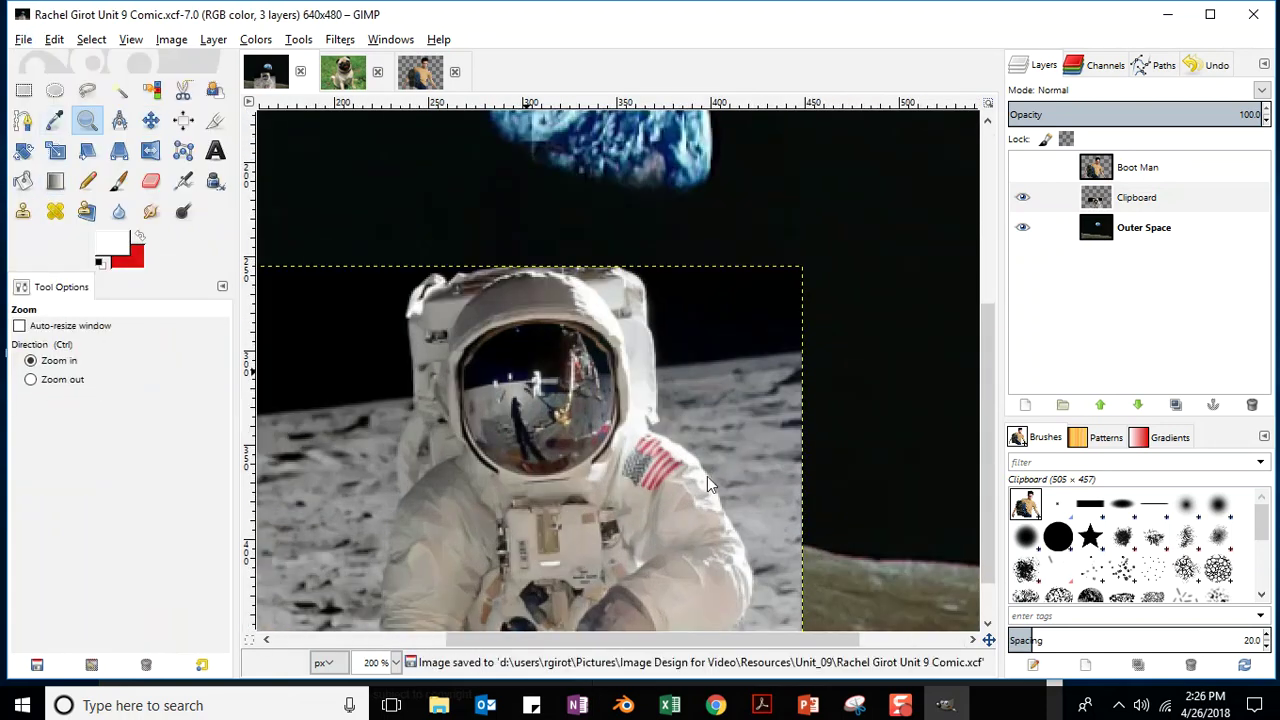
pyautogui.moveTo(989, 352); pyautogui.dragTo(978, 430)
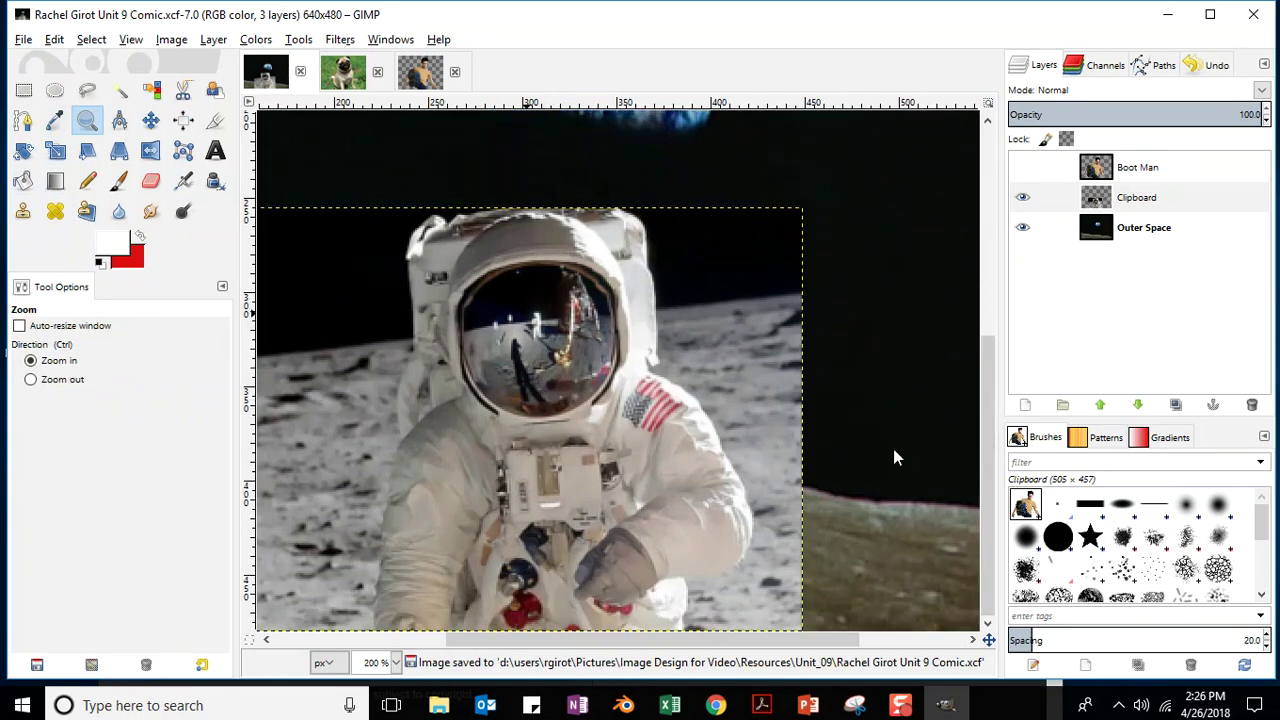
pyautogui.moveTo(620, 647); pyautogui.dragTo(580, 640)
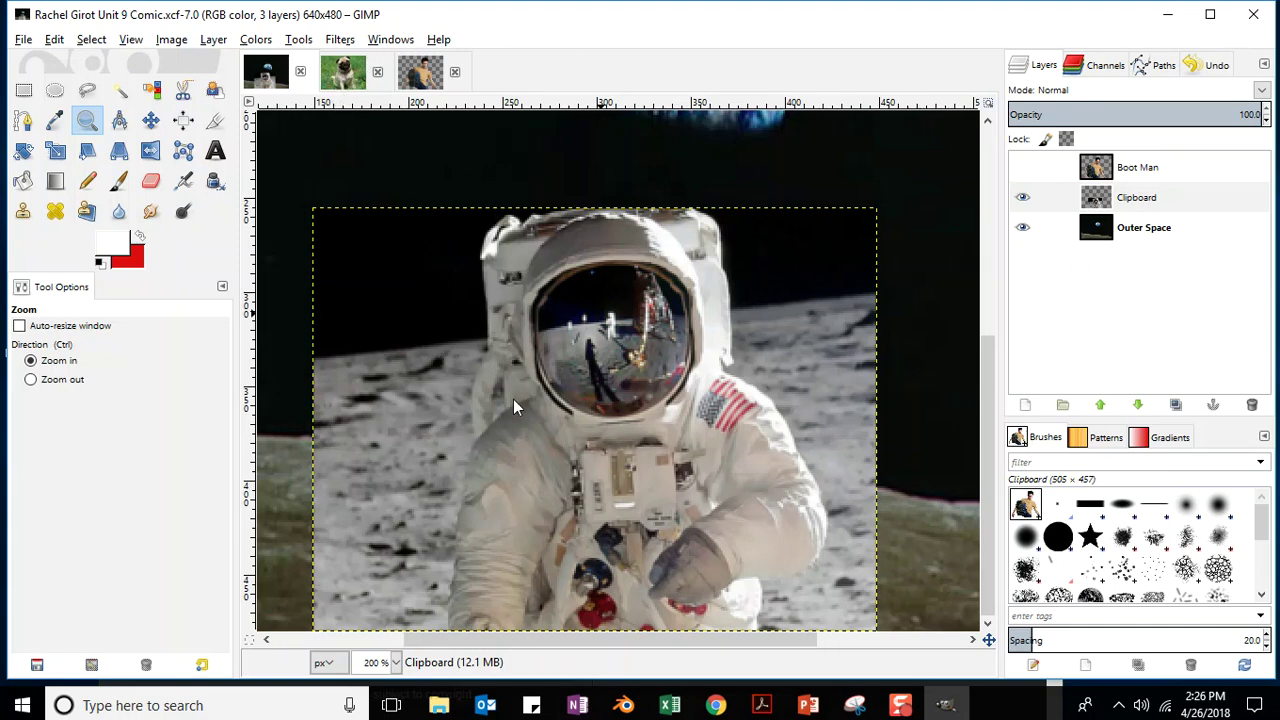
pyautogui.click(21, 40)
pyautogui.click(40, 189)
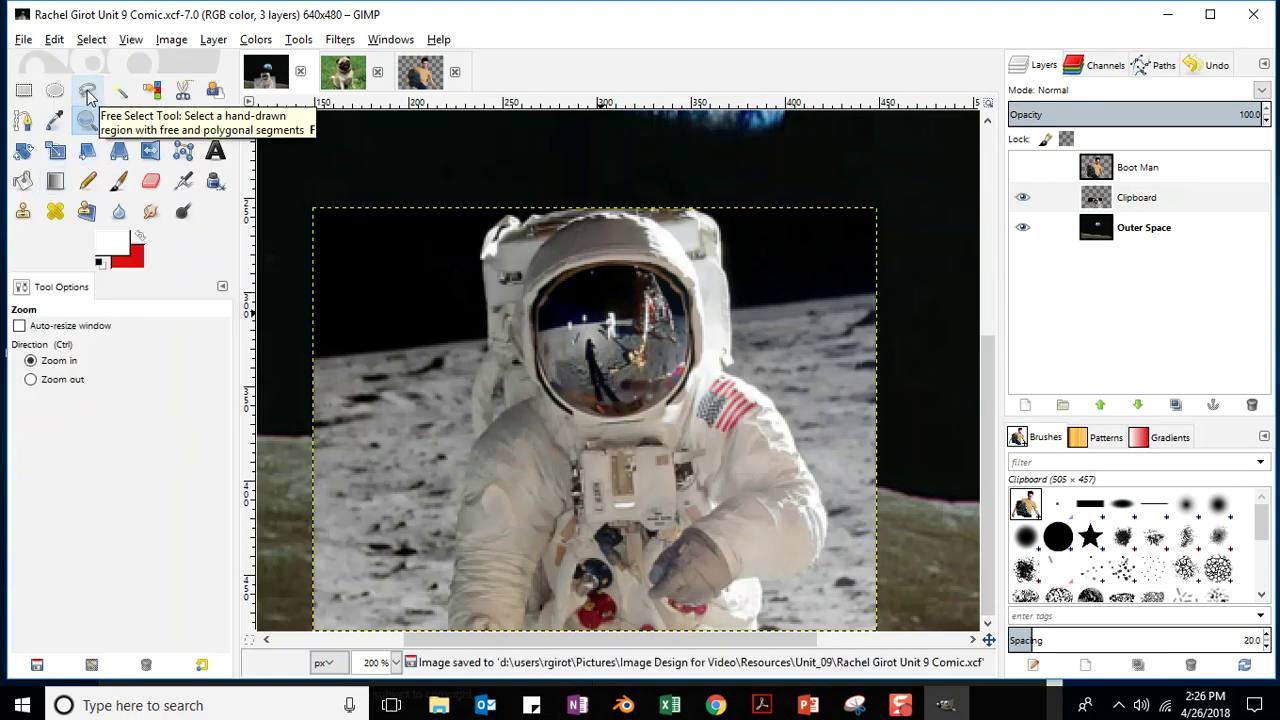
pyautogui.click(151, 91)
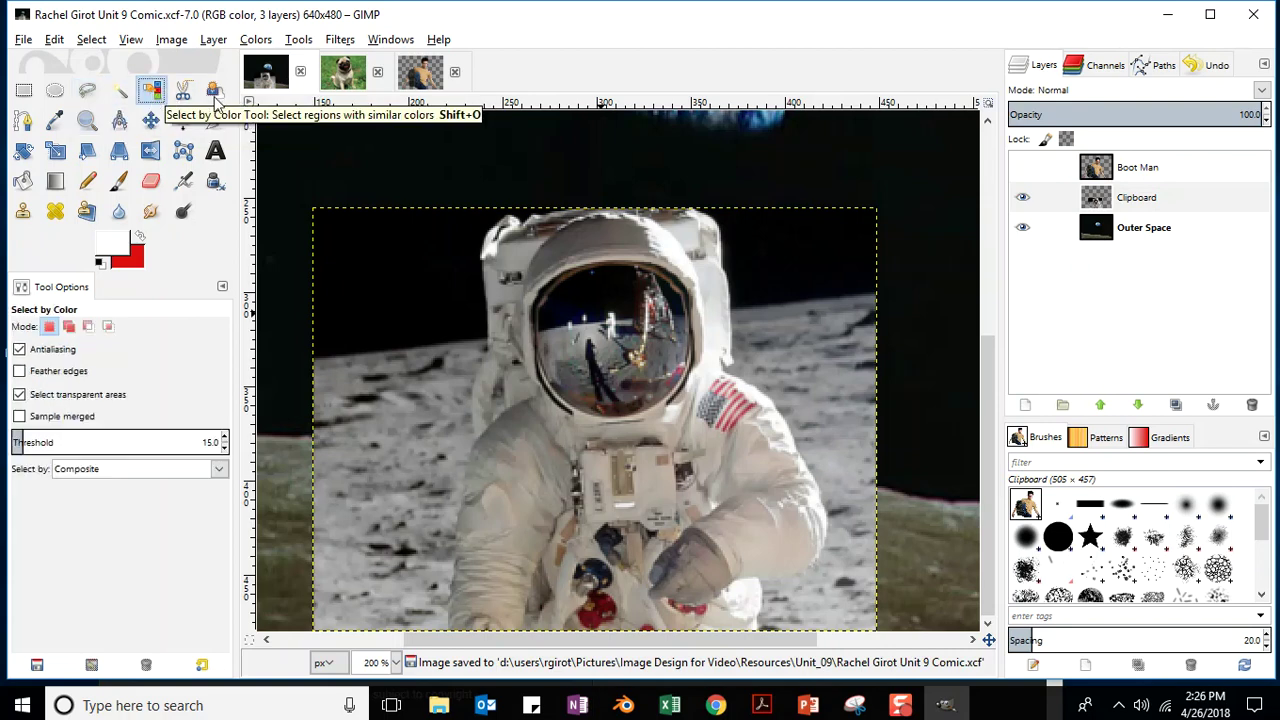
pyautogui.click(393, 288)
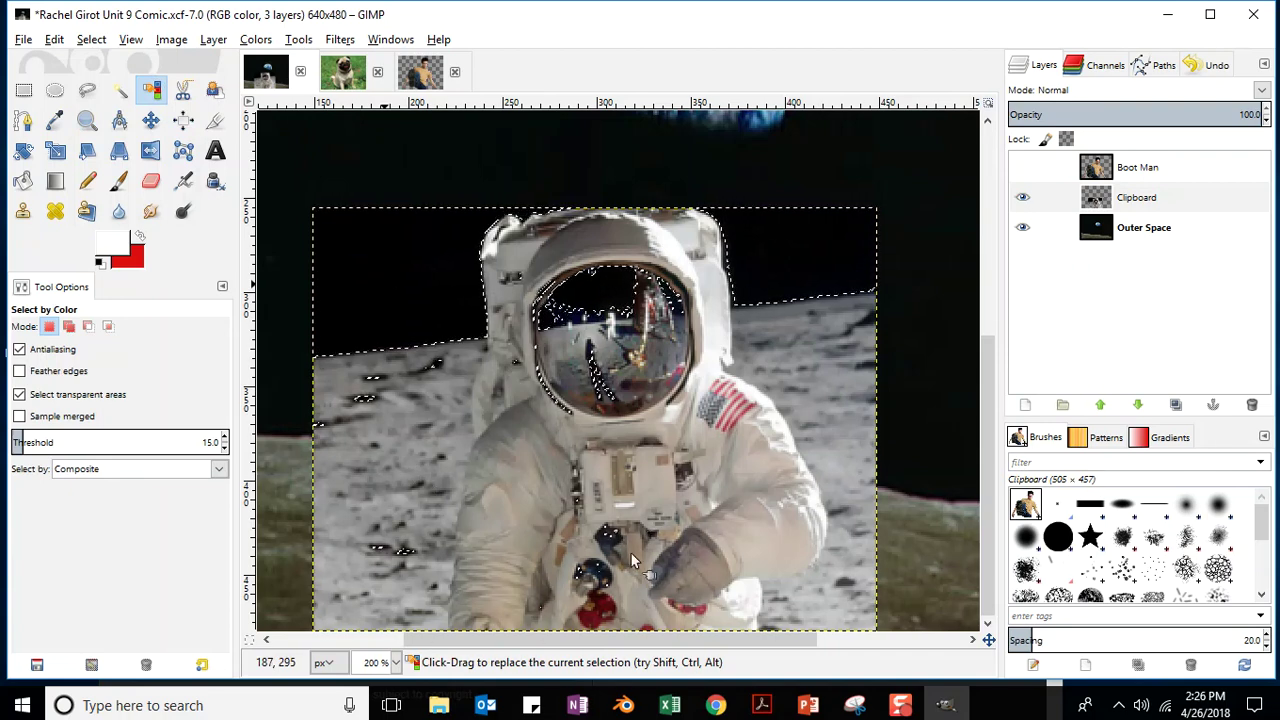
pyautogui.click(23, 39)
pyautogui.click(50, 188)
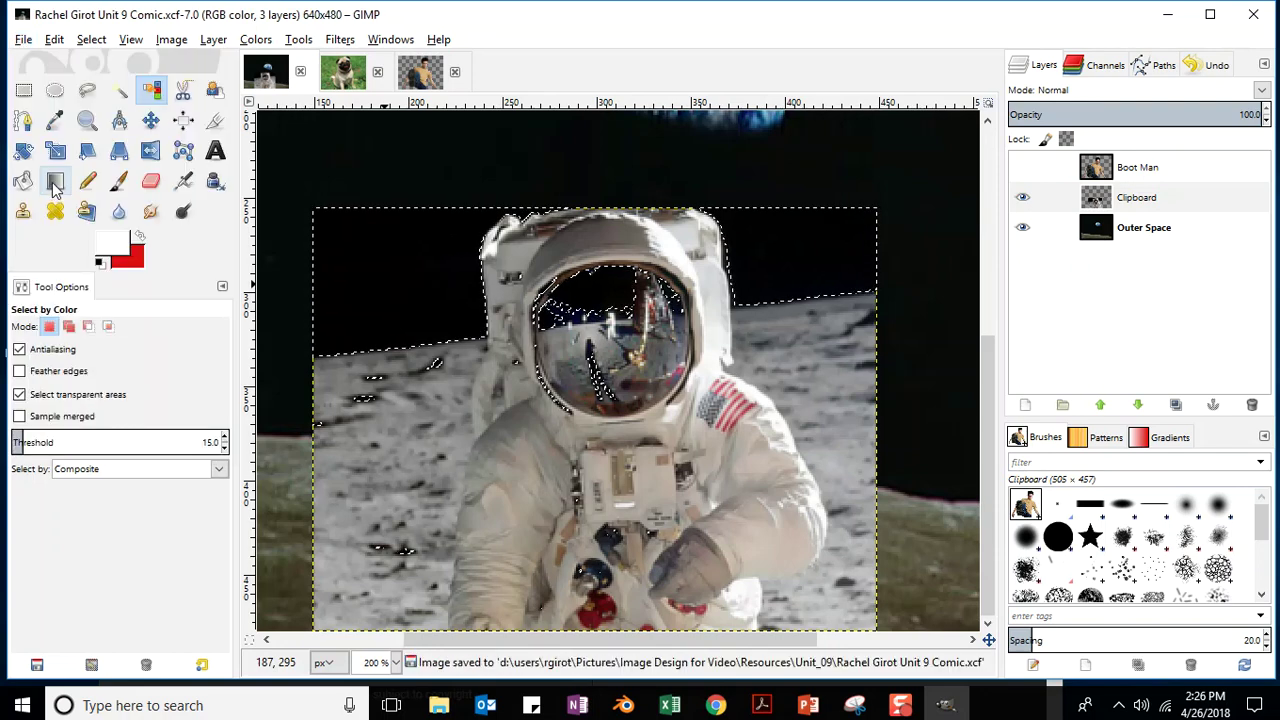
# - Subtract the stray areas on the astronaut's visor, suit and the moon surface from the sky selection with Free Select, and save the image
pyautogui.click(87, 90)
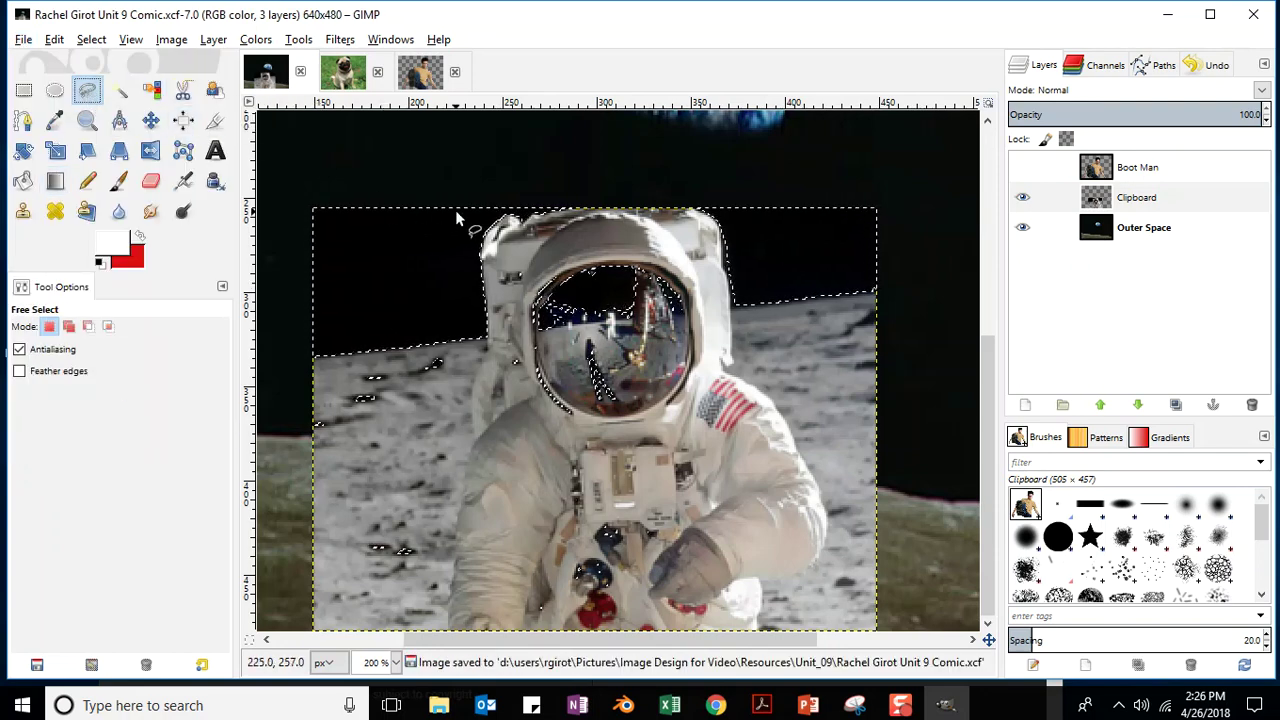
pyautogui.moveTo(704, 242)
pyautogui.mouseDown()
pyautogui.moveTo(520, 253)
pyautogui.moveTo(493, 327)
pyautogui.moveTo(357, 360)
pyautogui.moveTo(322, 415)
pyautogui.moveTo(333, 470)
pyautogui.moveTo(355, 541)
pyautogui.moveTo(428, 597)
pyautogui.mouseUp()
pyautogui.moveTo(557, 603); pyautogui.dragTo(623, 588)
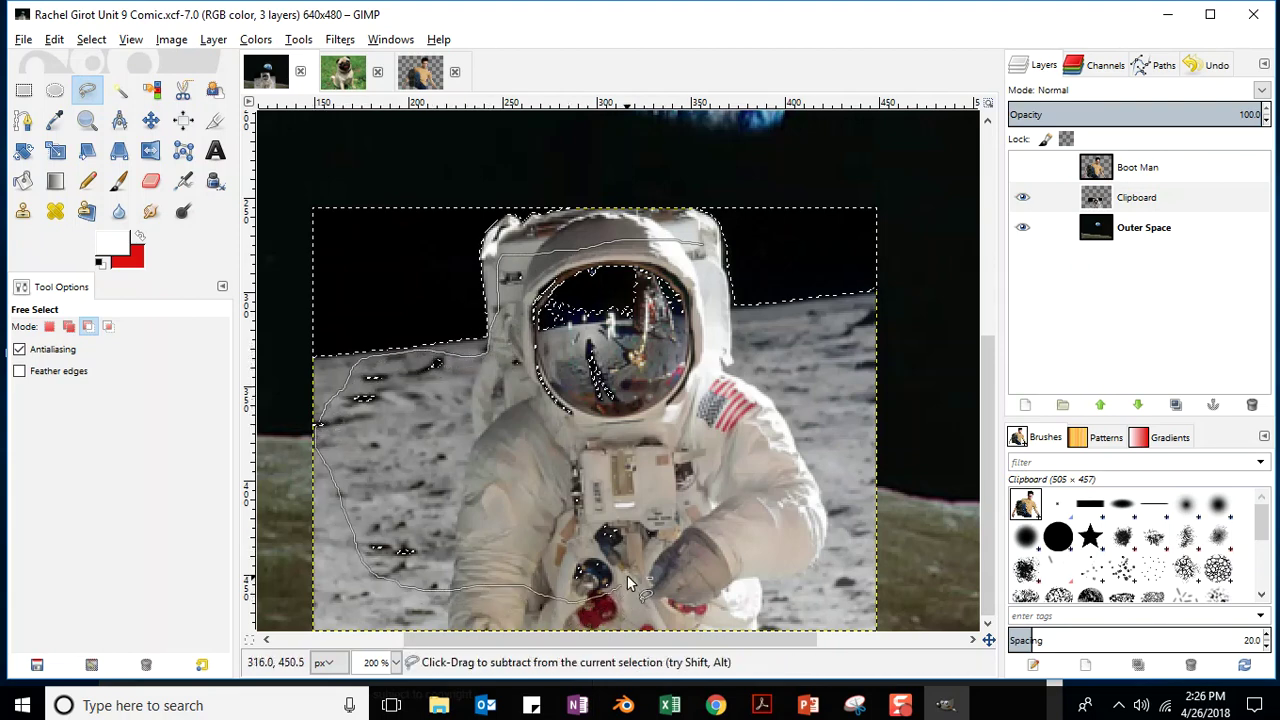
pyautogui.moveTo(726, 411); pyautogui.dragTo(706, 243)
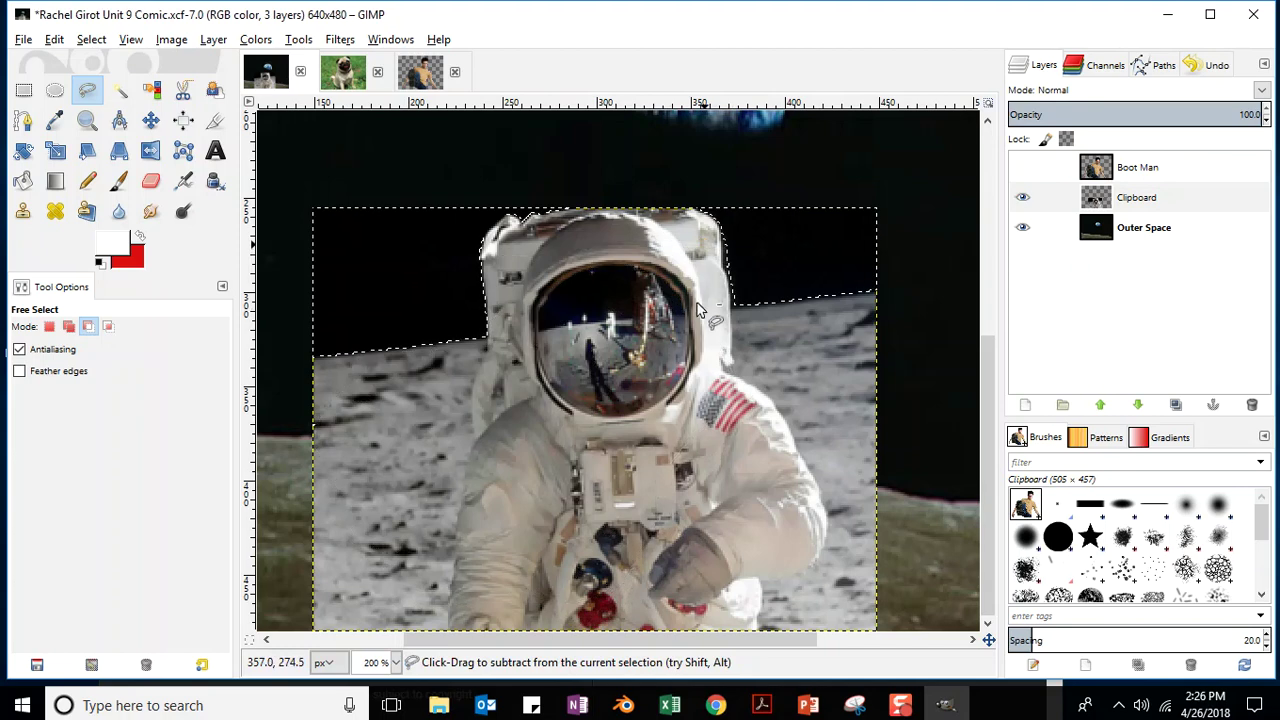
pyautogui.moveTo(542, 586)
pyautogui.mouseDown()
pyautogui.moveTo(551, 623)
pyautogui.moveTo(611, 607)
pyautogui.mouseUp()
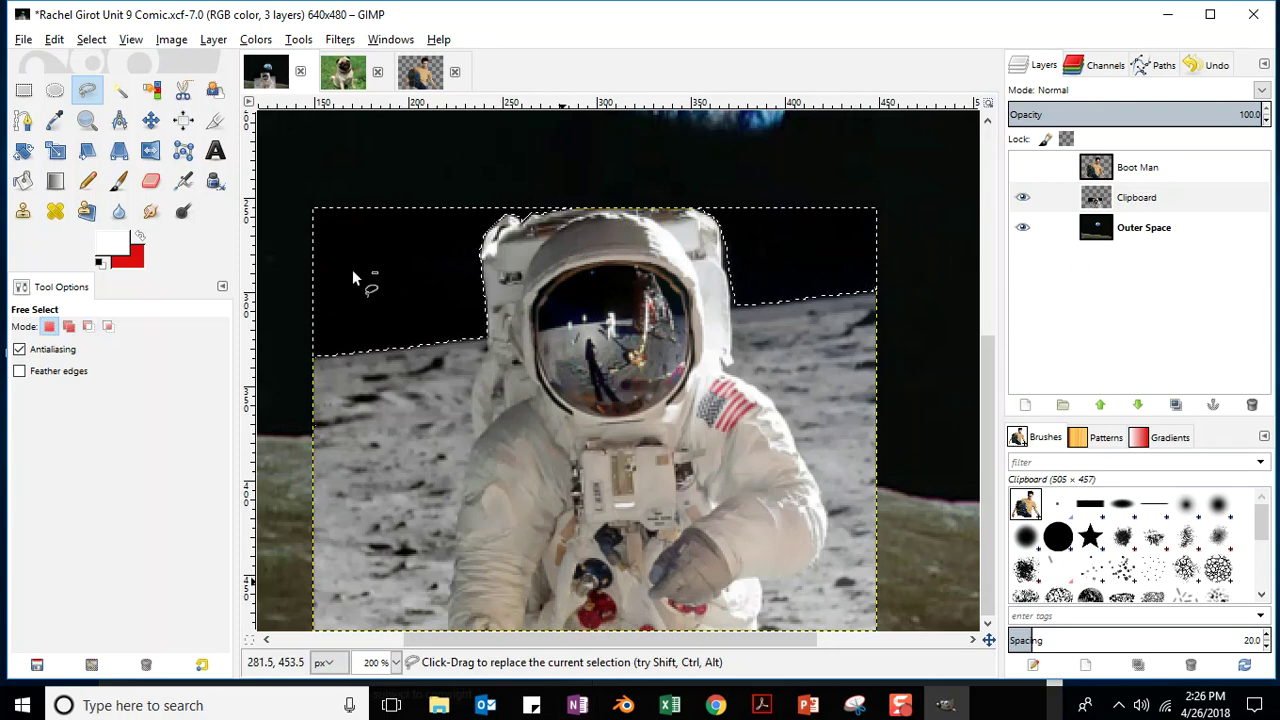
pyautogui.click(23, 39)
pyautogui.click(35, 186)
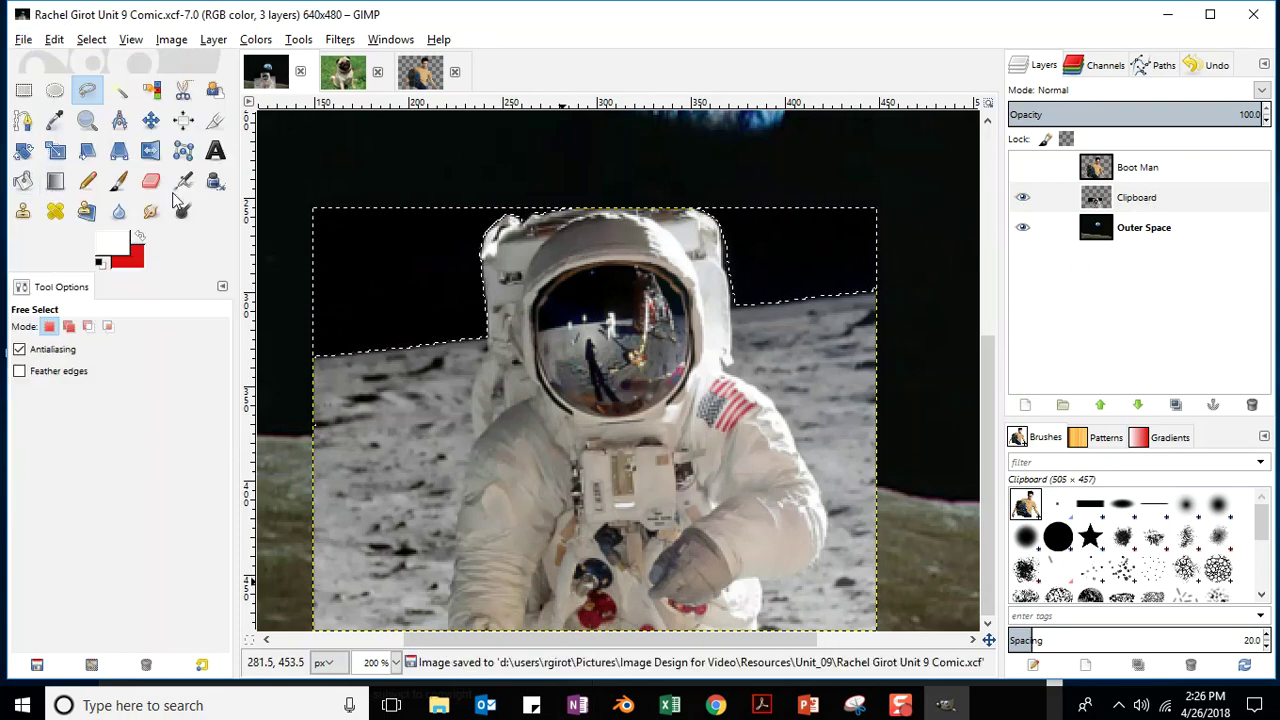
# - Delete the selected black sky from the Clipboard layer and save the image
pyautogui.rightClick(1156, 199)
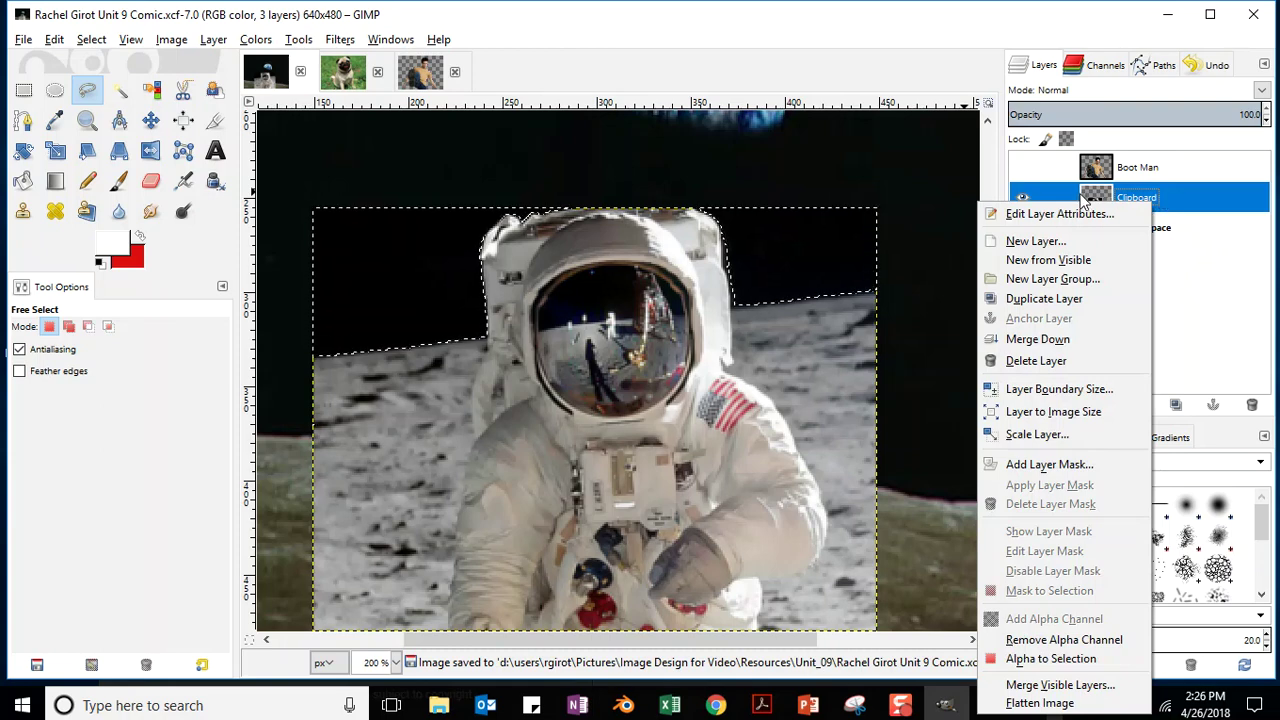
pyautogui.click(1197, 208)
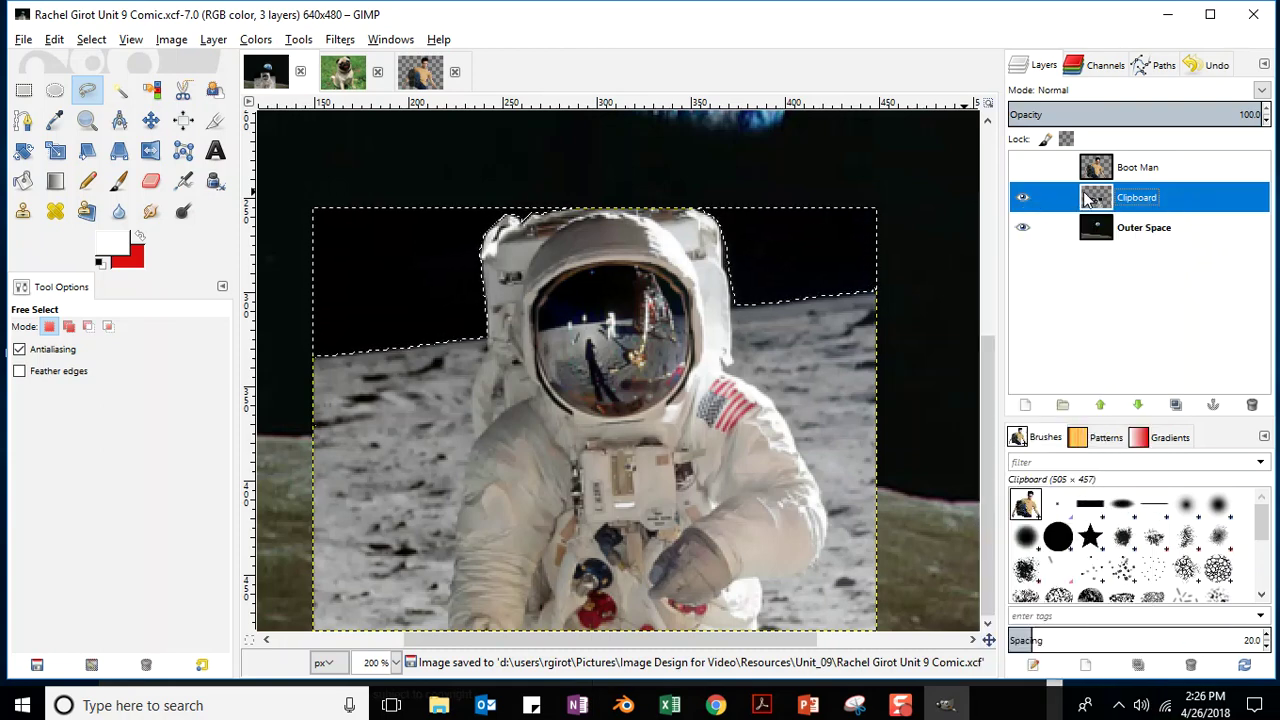
pyautogui.rightClick(1198, 200)
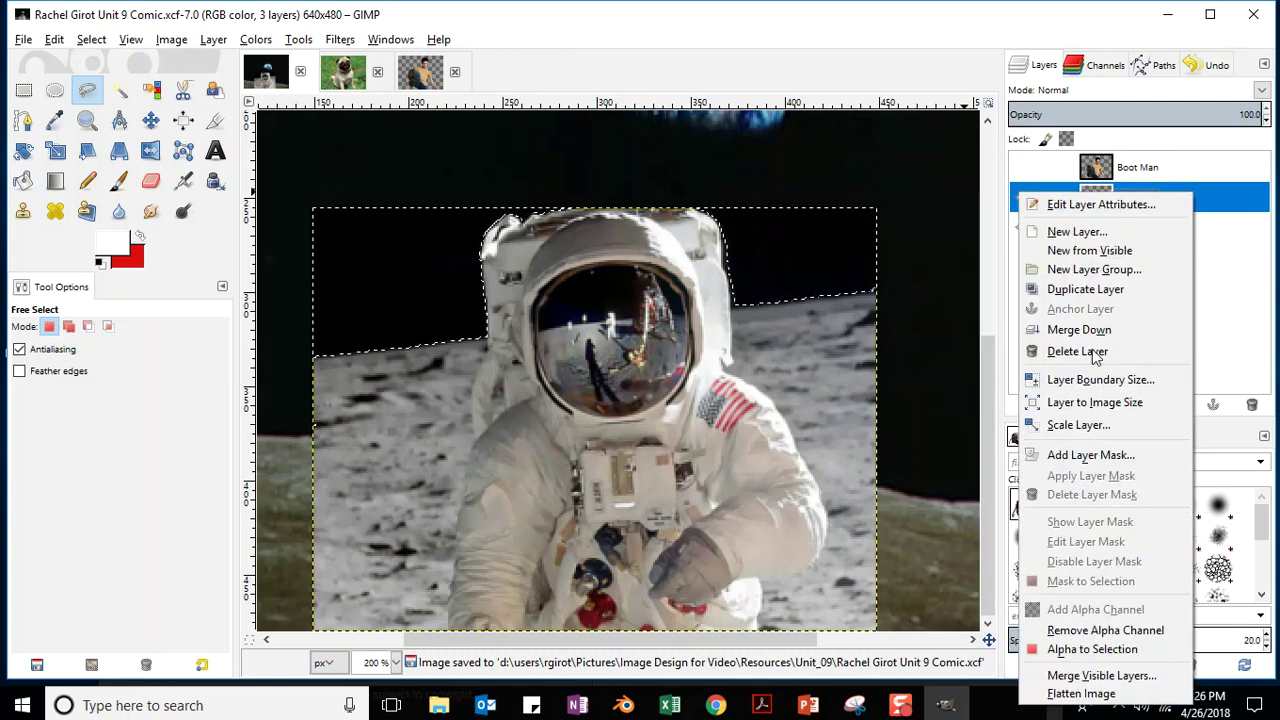
pyautogui.click(1238, 214)
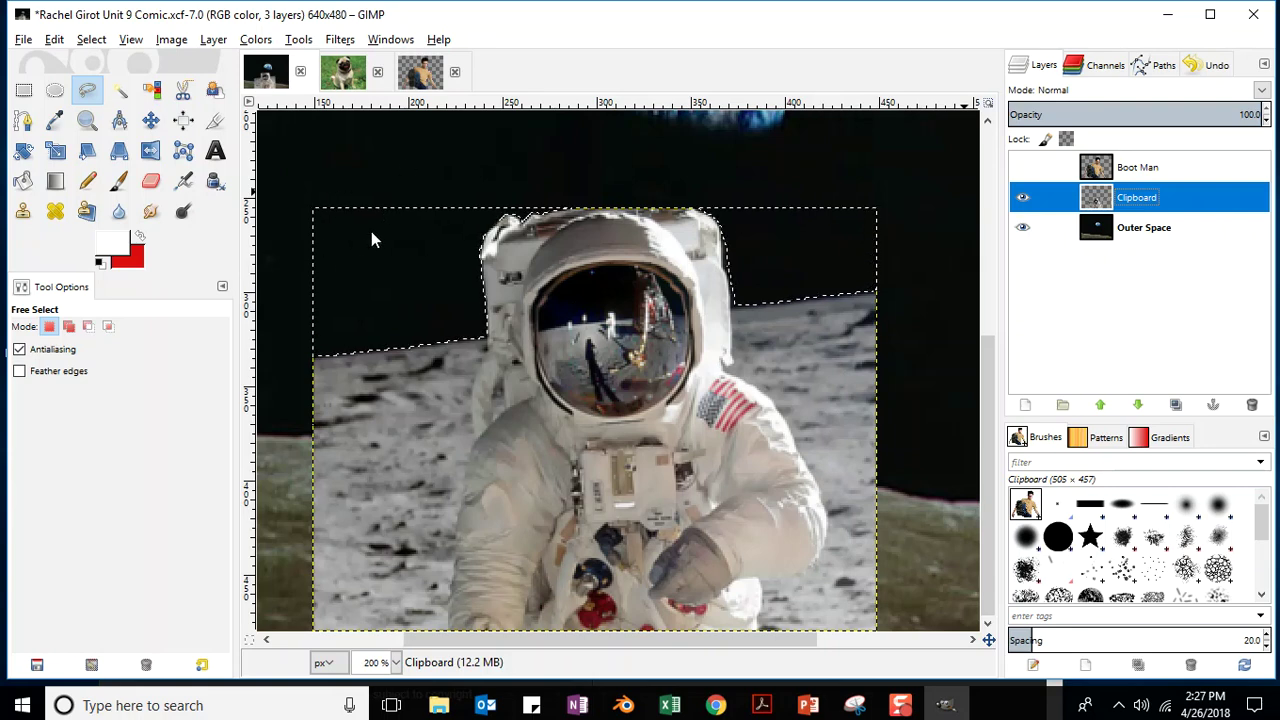
pyautogui.click(22, 40)
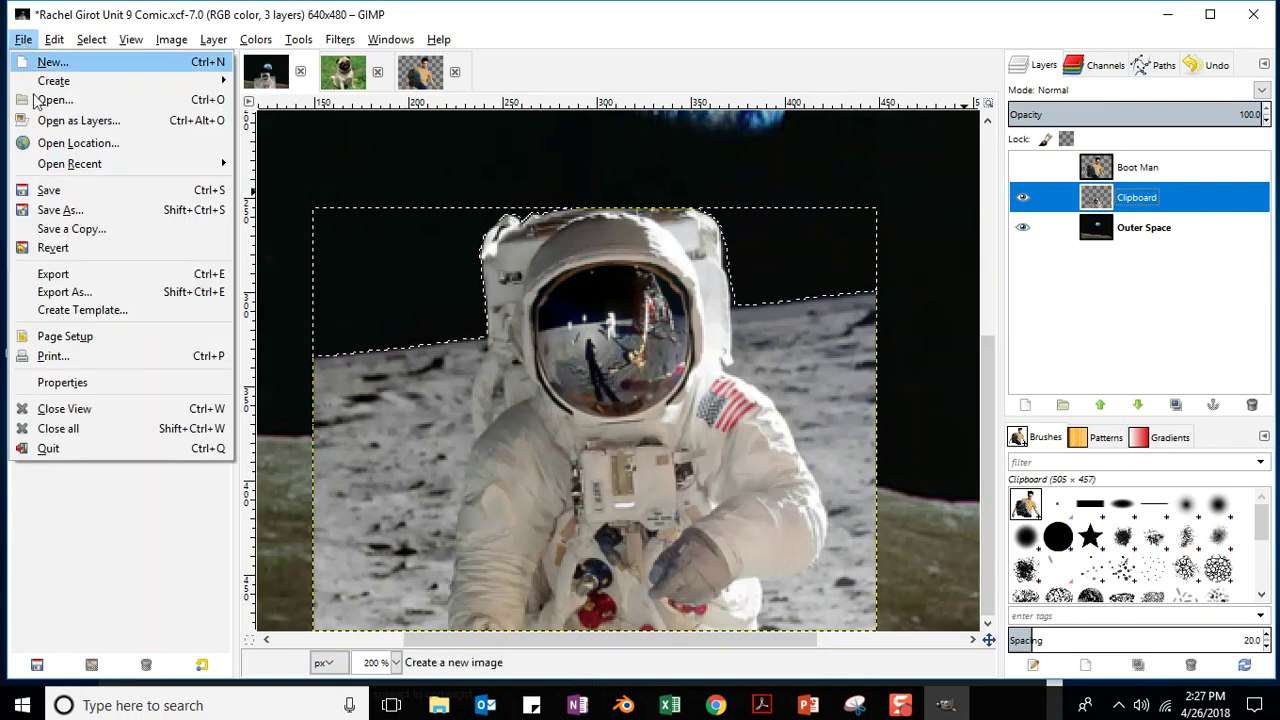
pyautogui.click(44, 194)
# - Try moving the astronaut layer slightly upward, and undo the move
pyautogui.click(150, 120)
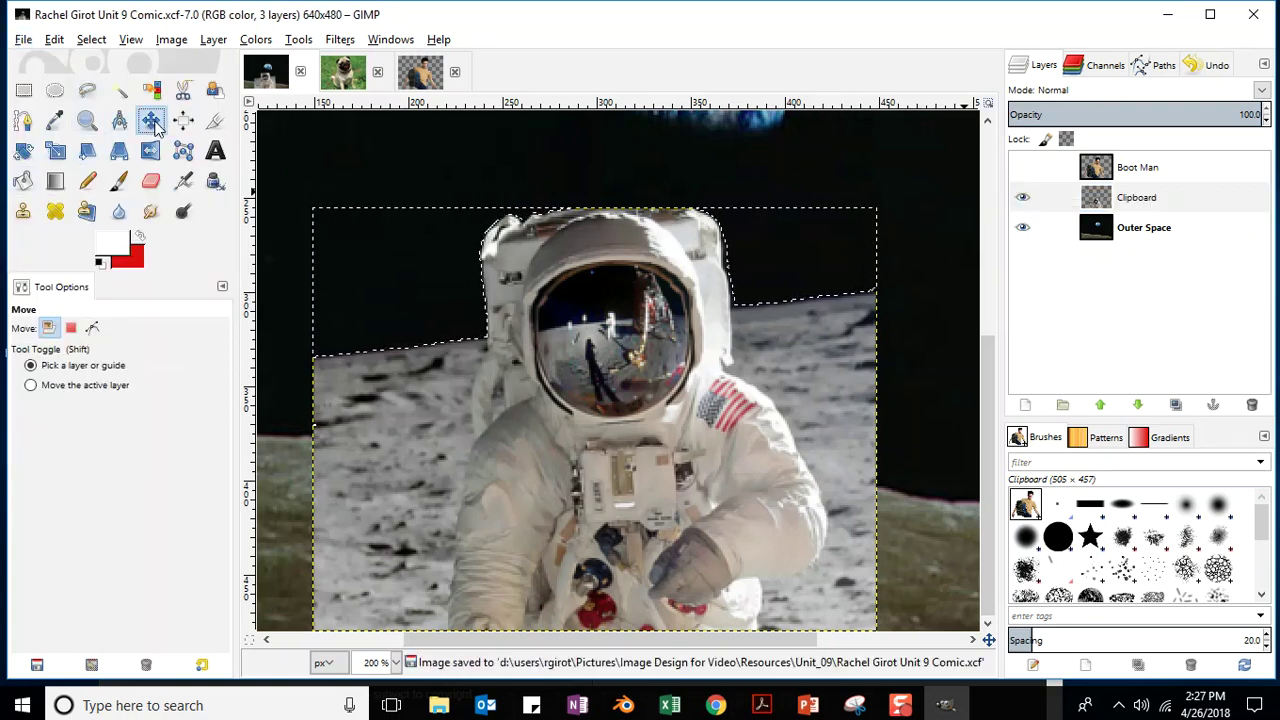
pyautogui.moveTo(601, 297); pyautogui.dragTo(610, 245)
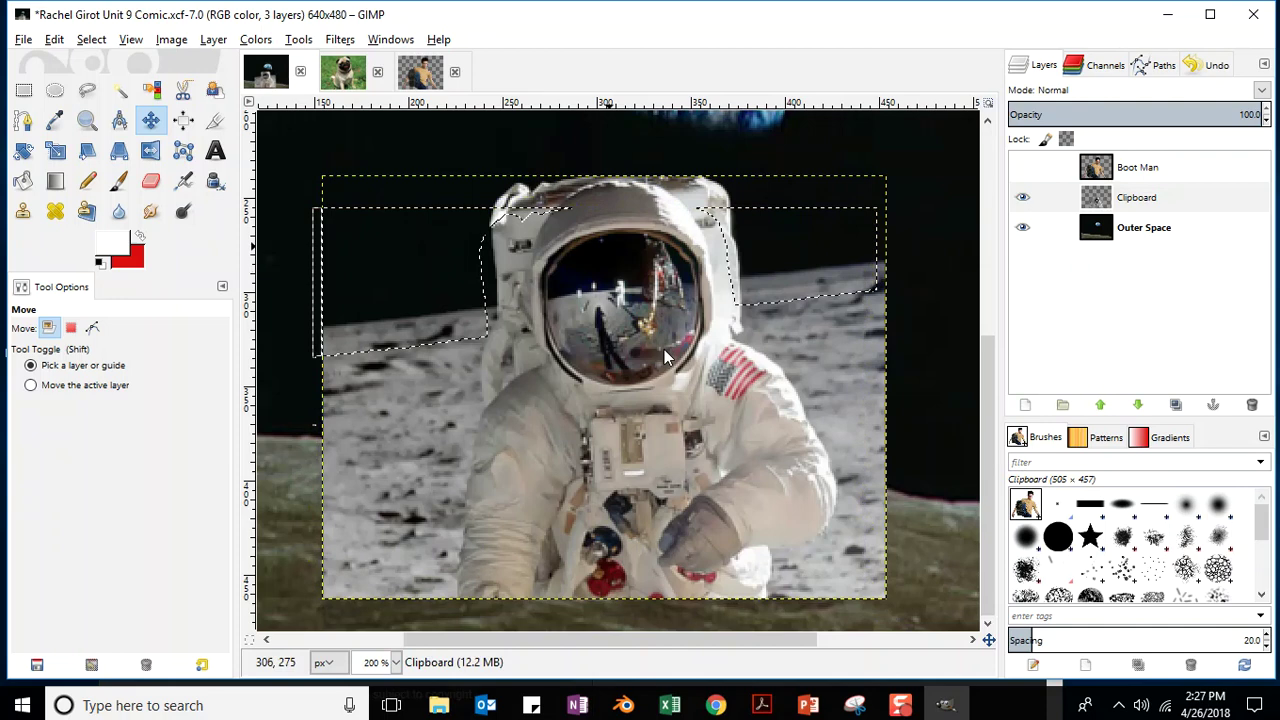
pyautogui.hotkey('ctrl', 'z')
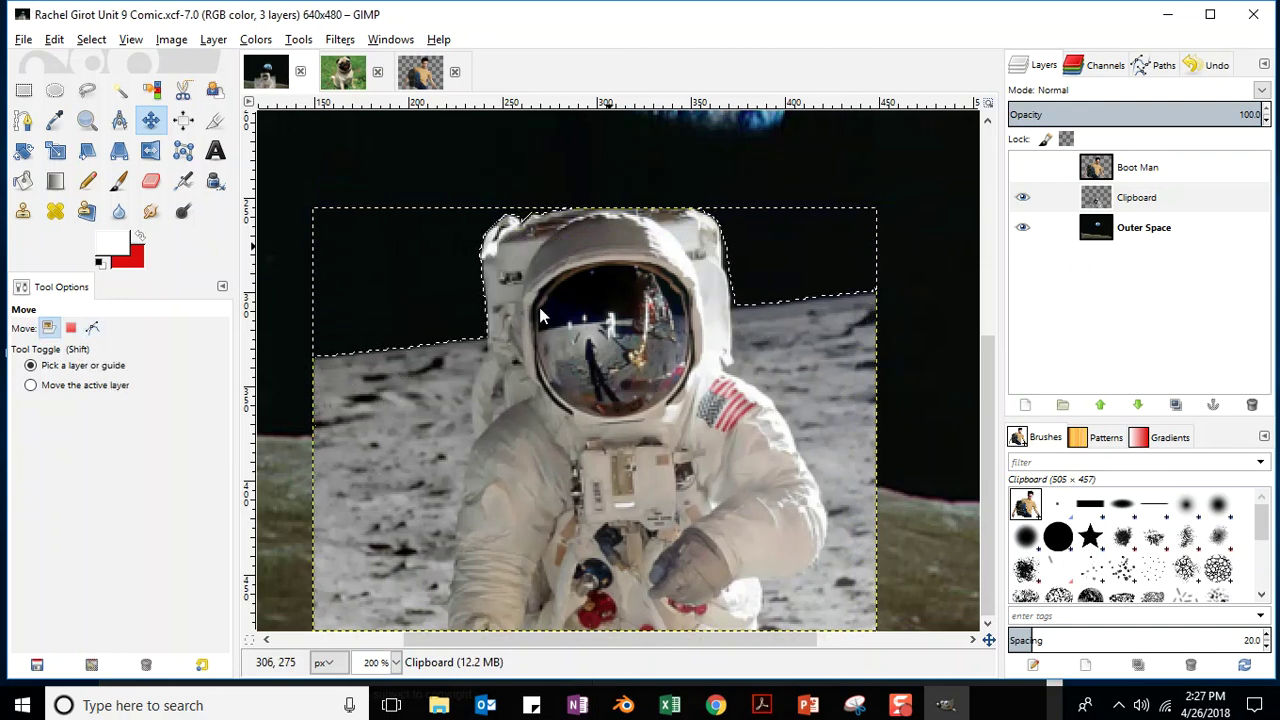
# - Clear the selection around the removed sky and save the image
pyautogui.click(22, 40)
pyautogui.click(48, 190)
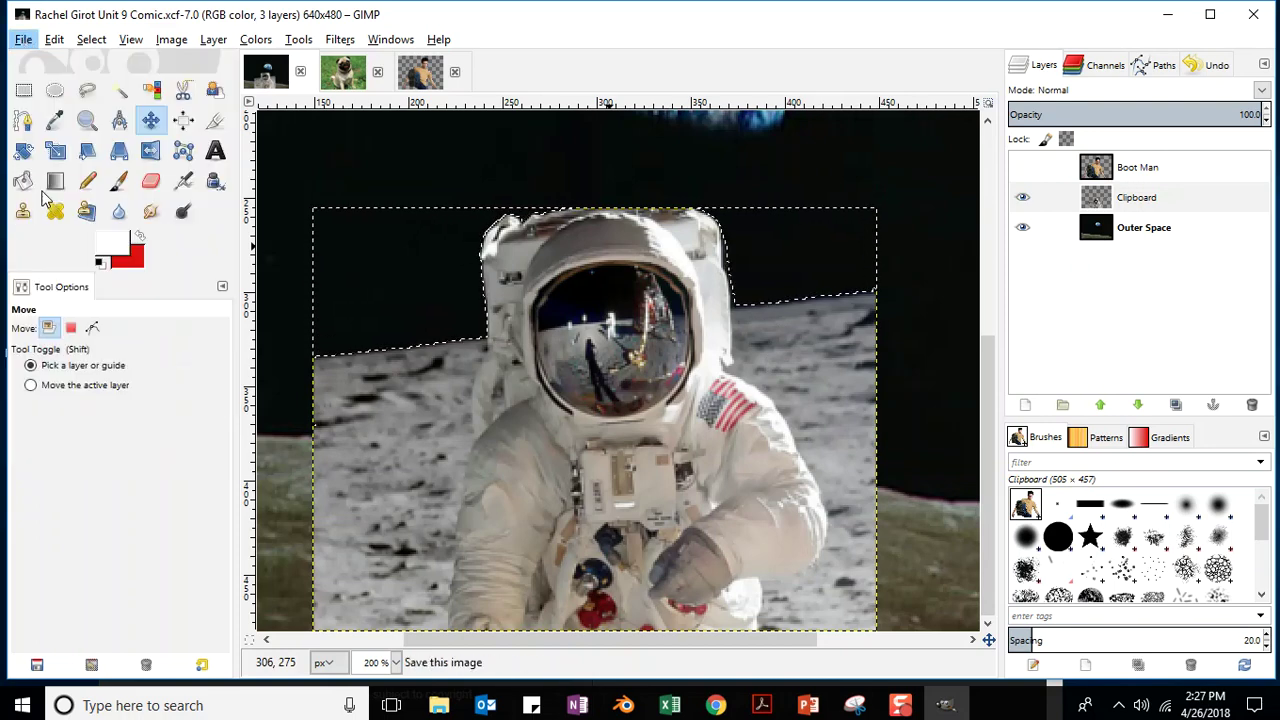
pyautogui.click(57, 41)
pyautogui.click(91, 40)
pyautogui.click(91, 40)
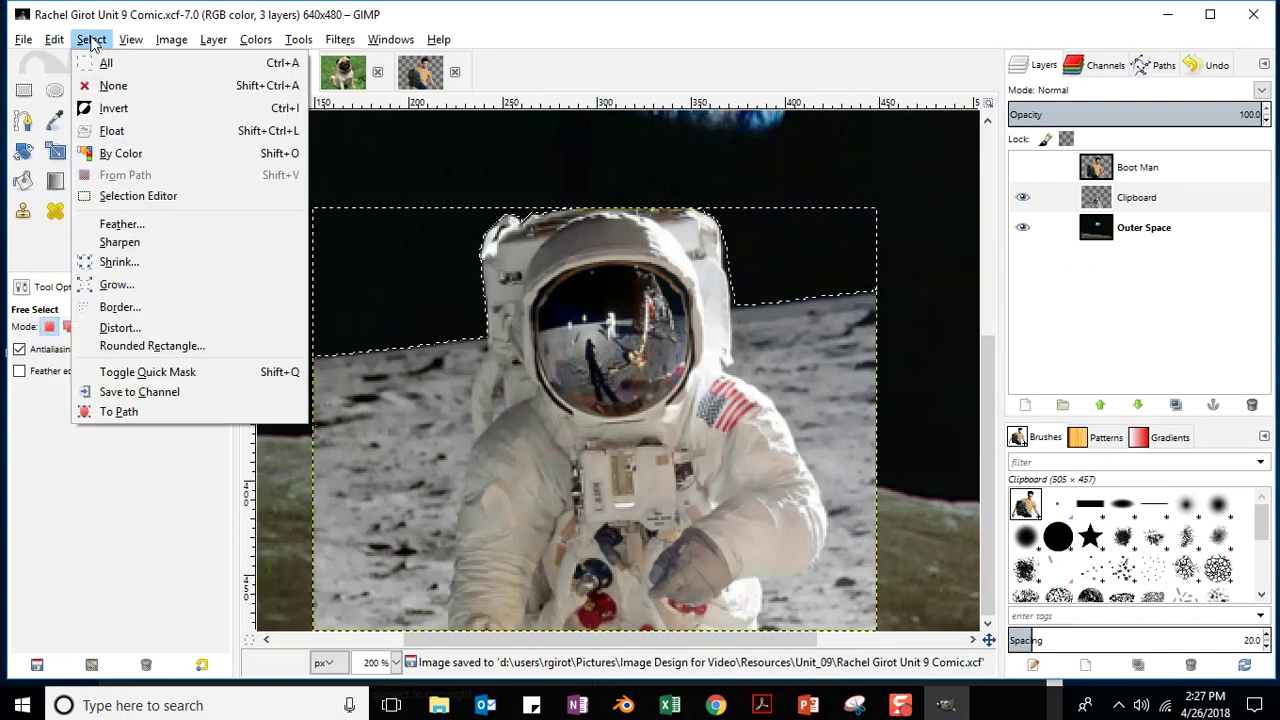
pyautogui.click(119, 88)
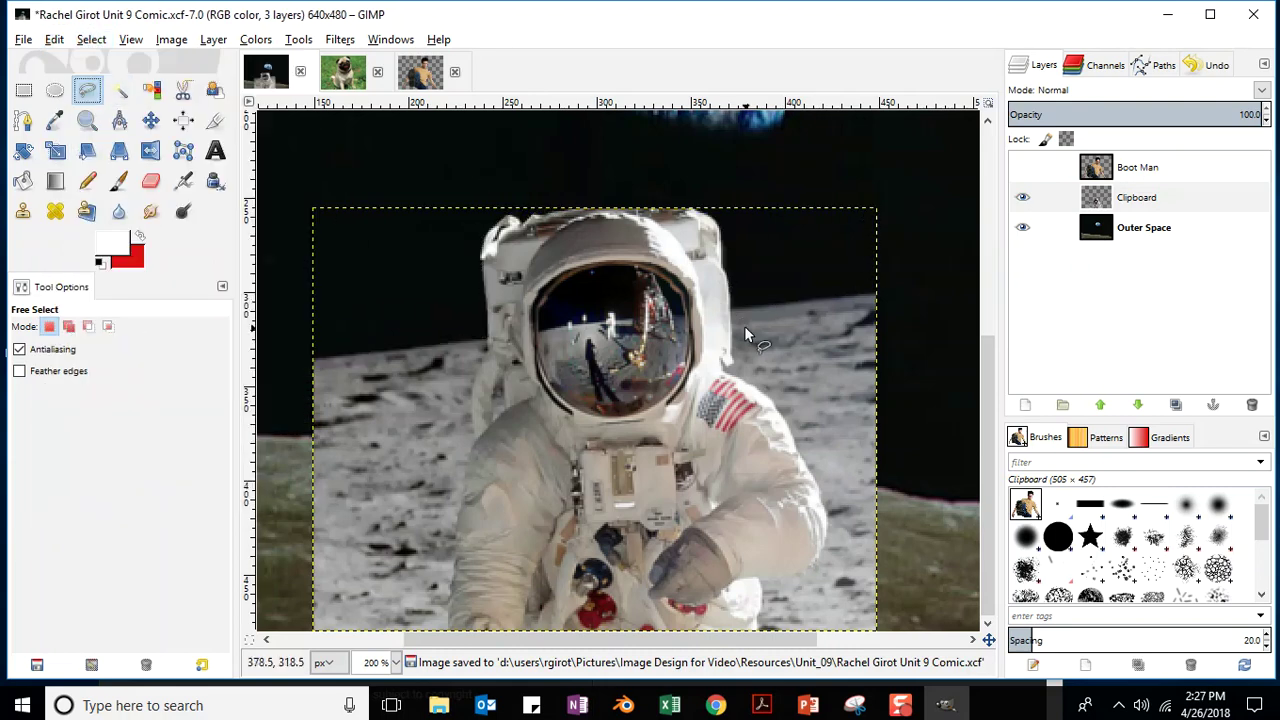
pyautogui.click(23, 40)
pyautogui.click(50, 209)
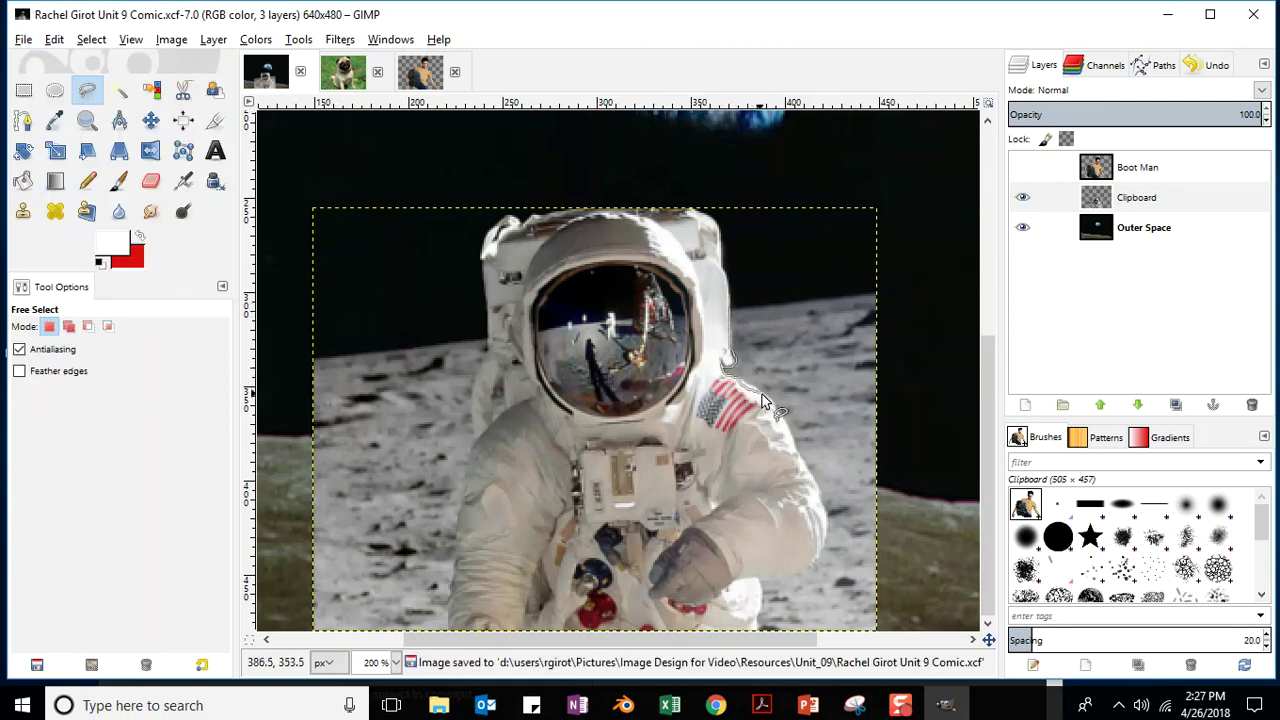
# - Select the moon surface beside the astronaut's flag-side arm with Free Select, fit the selection to the shoulder and arm, delete it, and deselect
pyautogui.moveTo(784, 430); pyautogui.dragTo(809, 491)
pyautogui.moveTo(769, 569)
pyautogui.mouseDown()
pyautogui.moveTo(759, 639)
pyautogui.moveTo(882, 661)
pyautogui.moveTo(921, 536)
pyautogui.mouseUp()
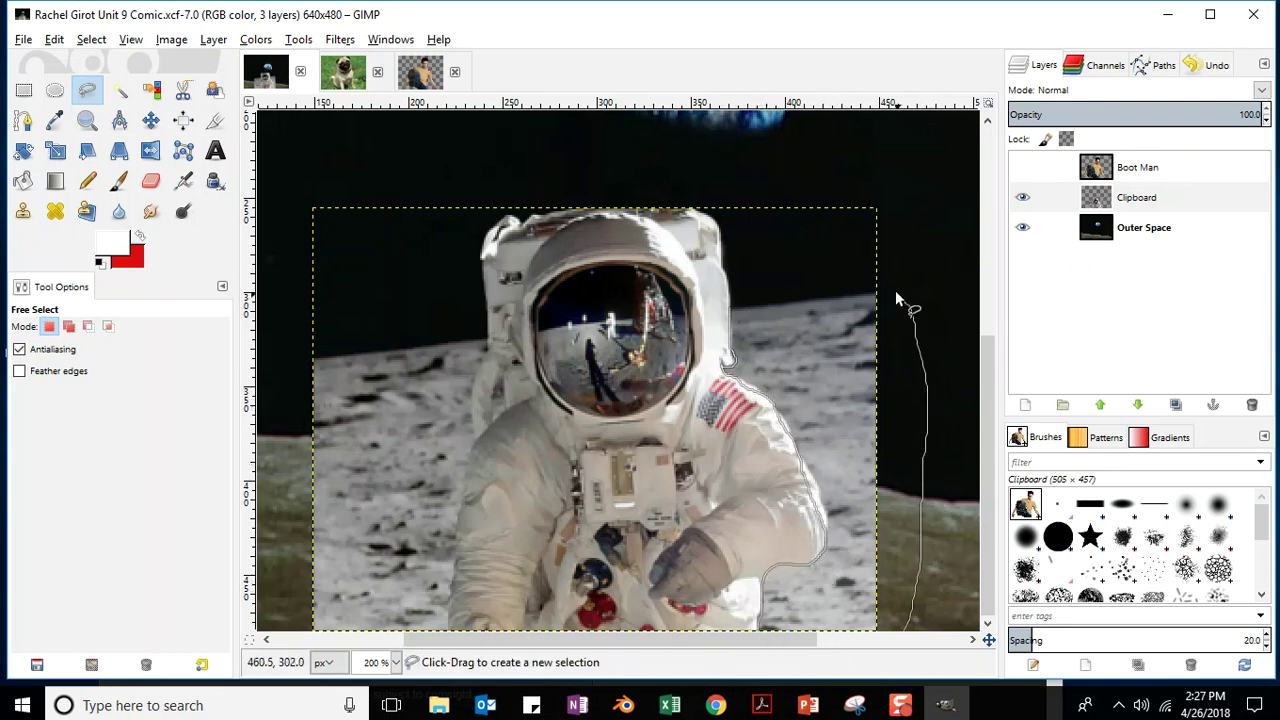
pyautogui.click(730, 303)
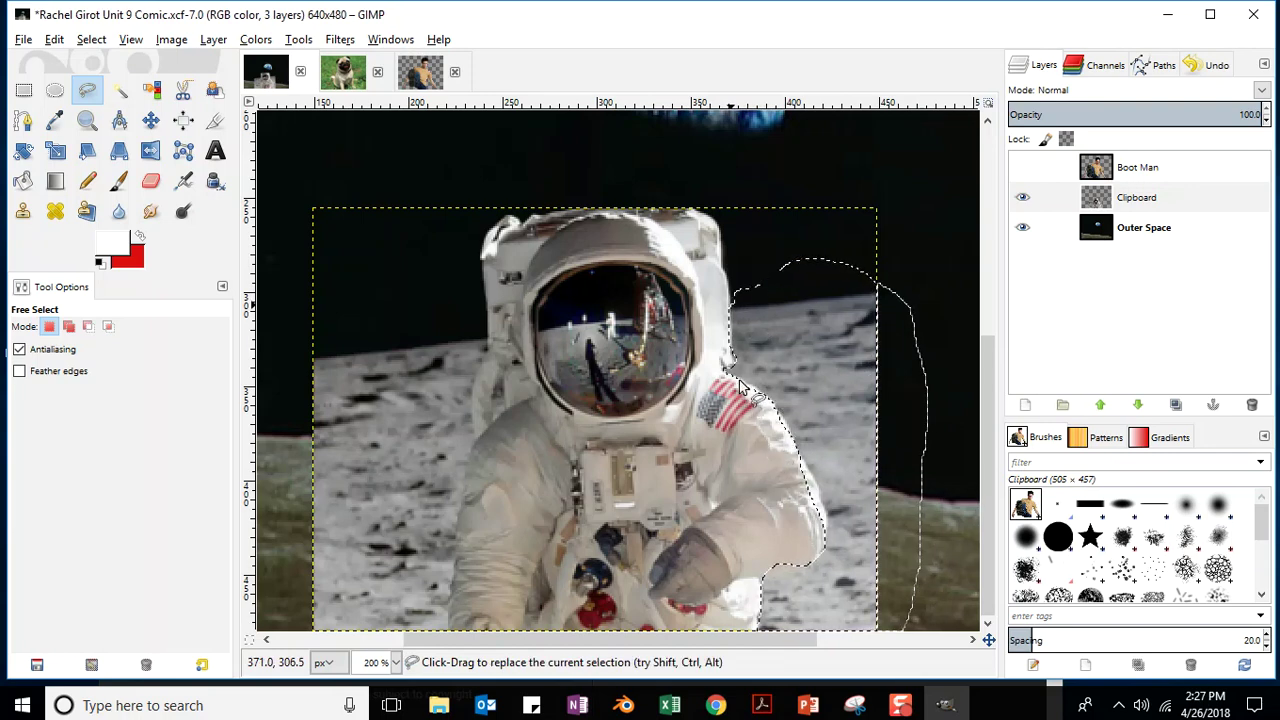
pyautogui.press('shift')
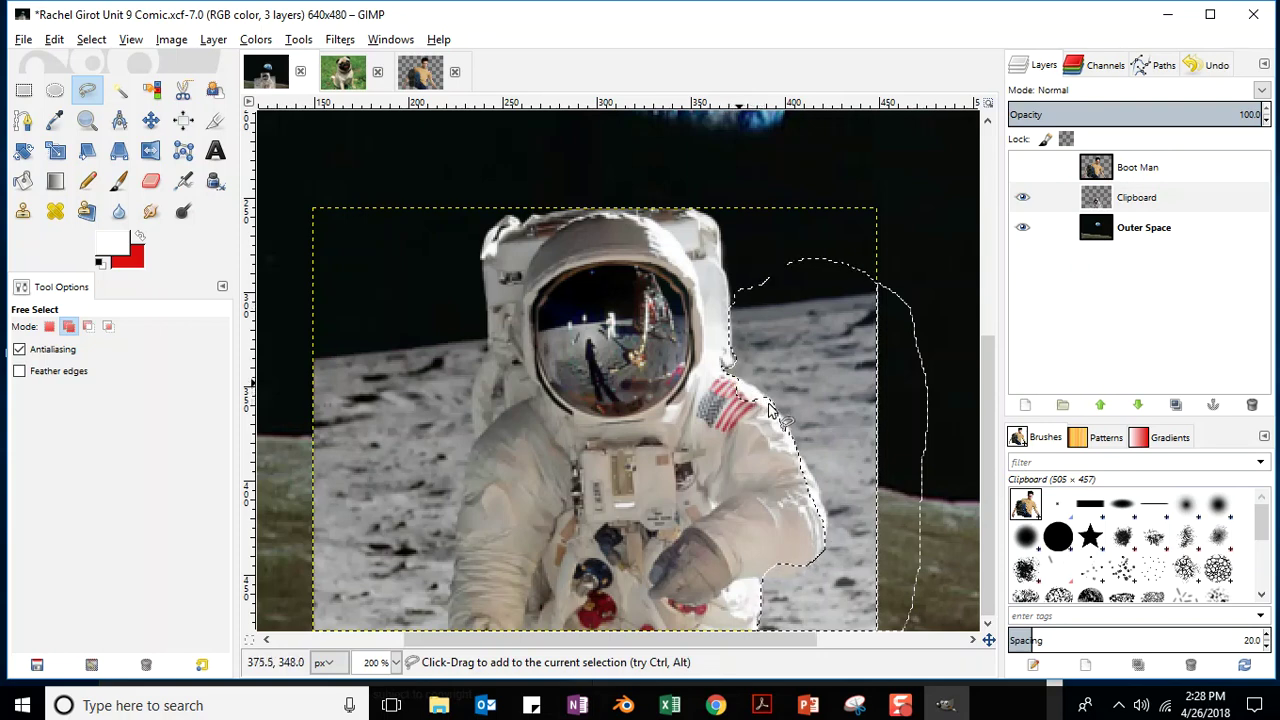
pyautogui.press('ctrl')
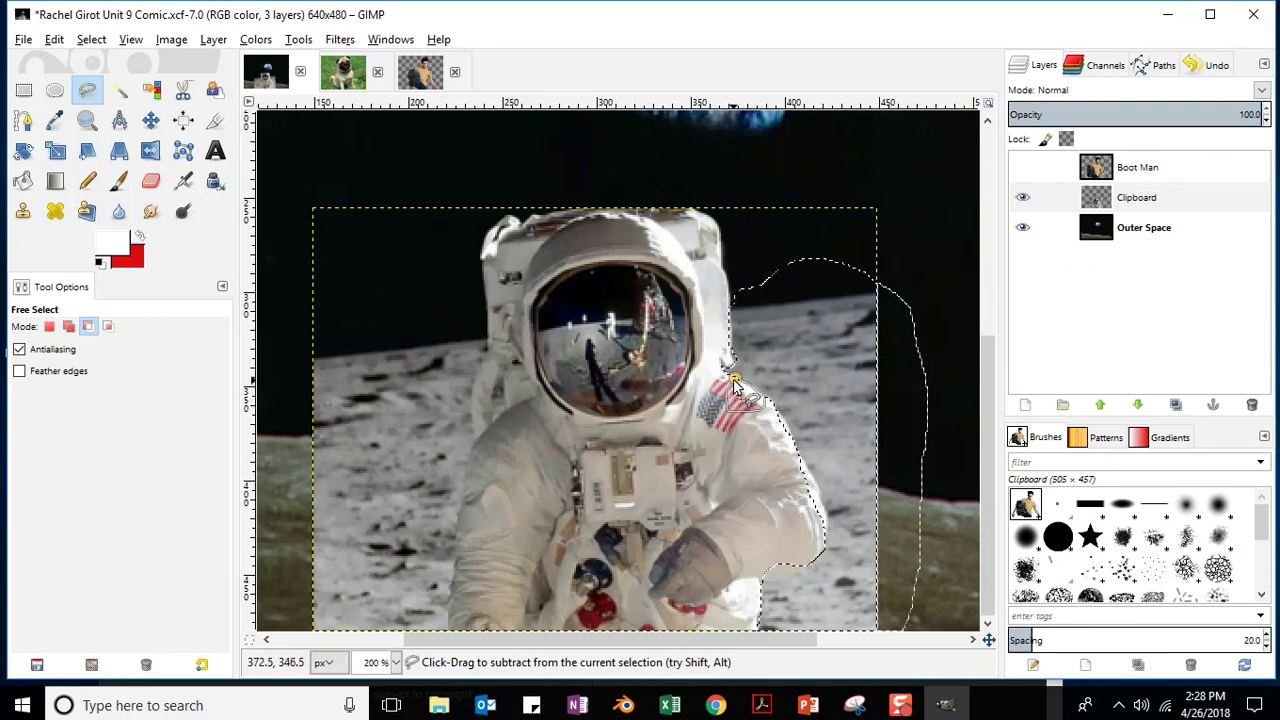
pyautogui.click(772, 410)
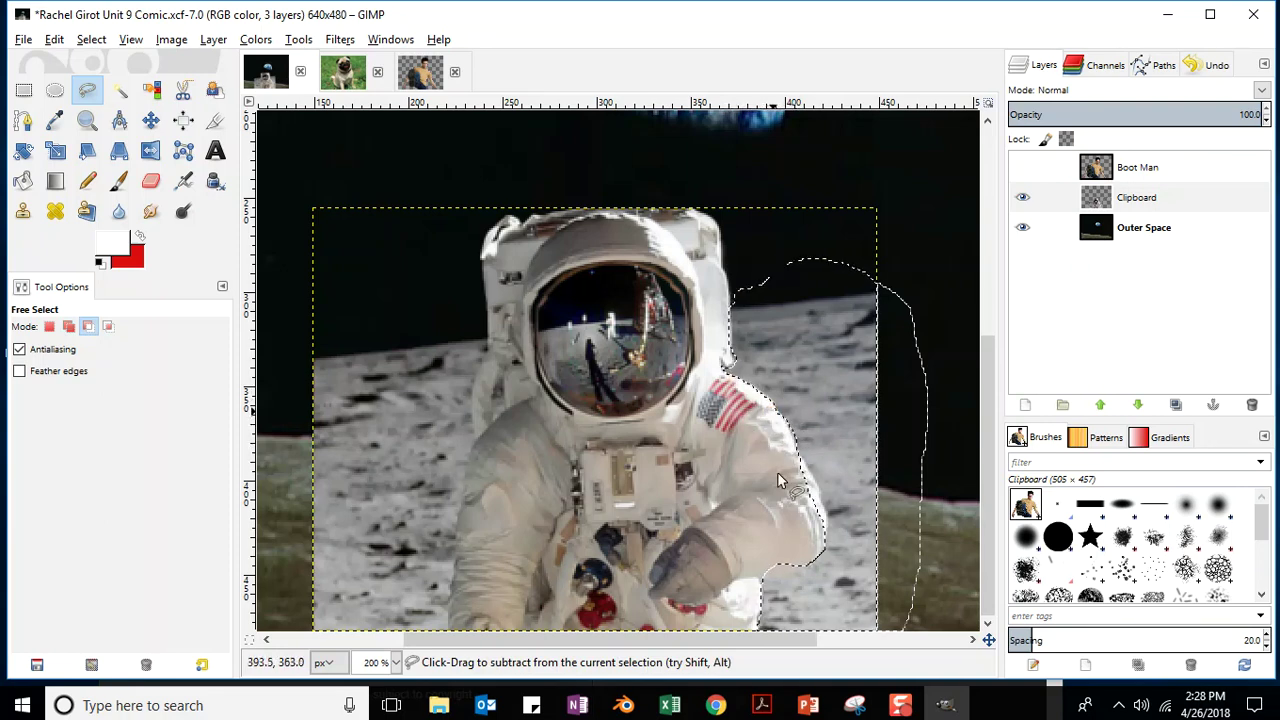
pyautogui.click(796, 455)
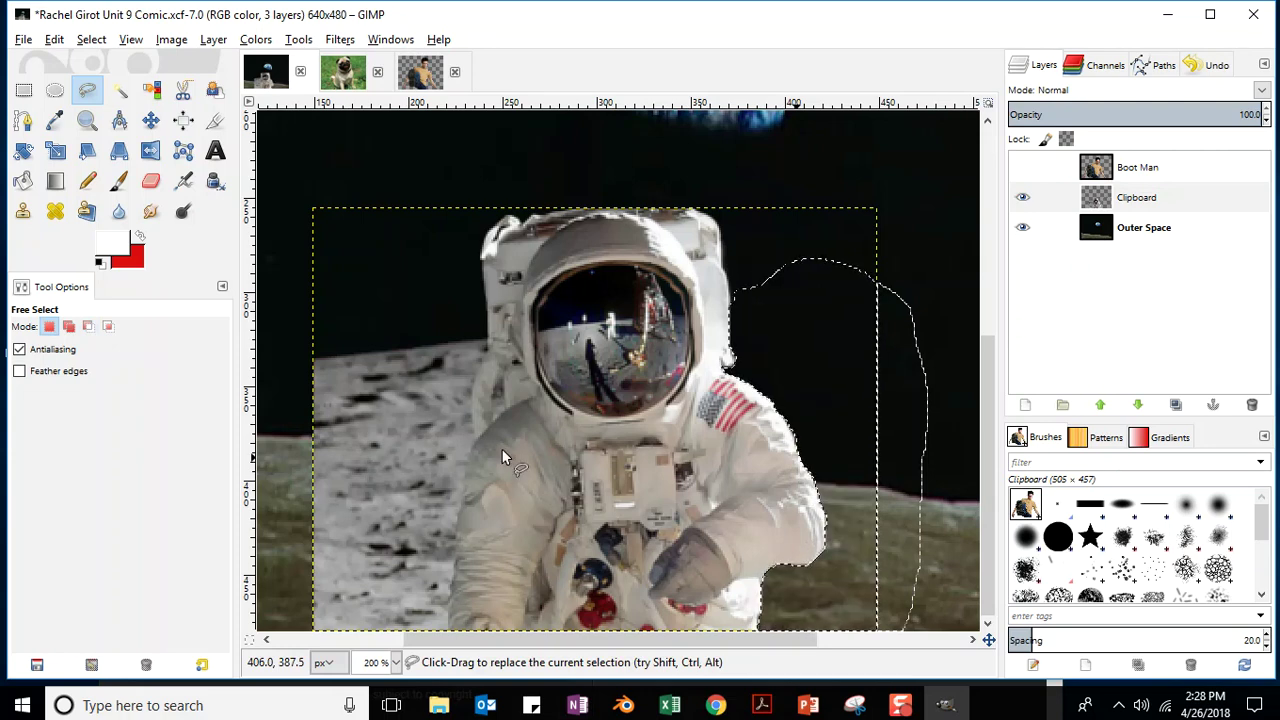
pyautogui.click(55, 39)
pyautogui.click(88, 40)
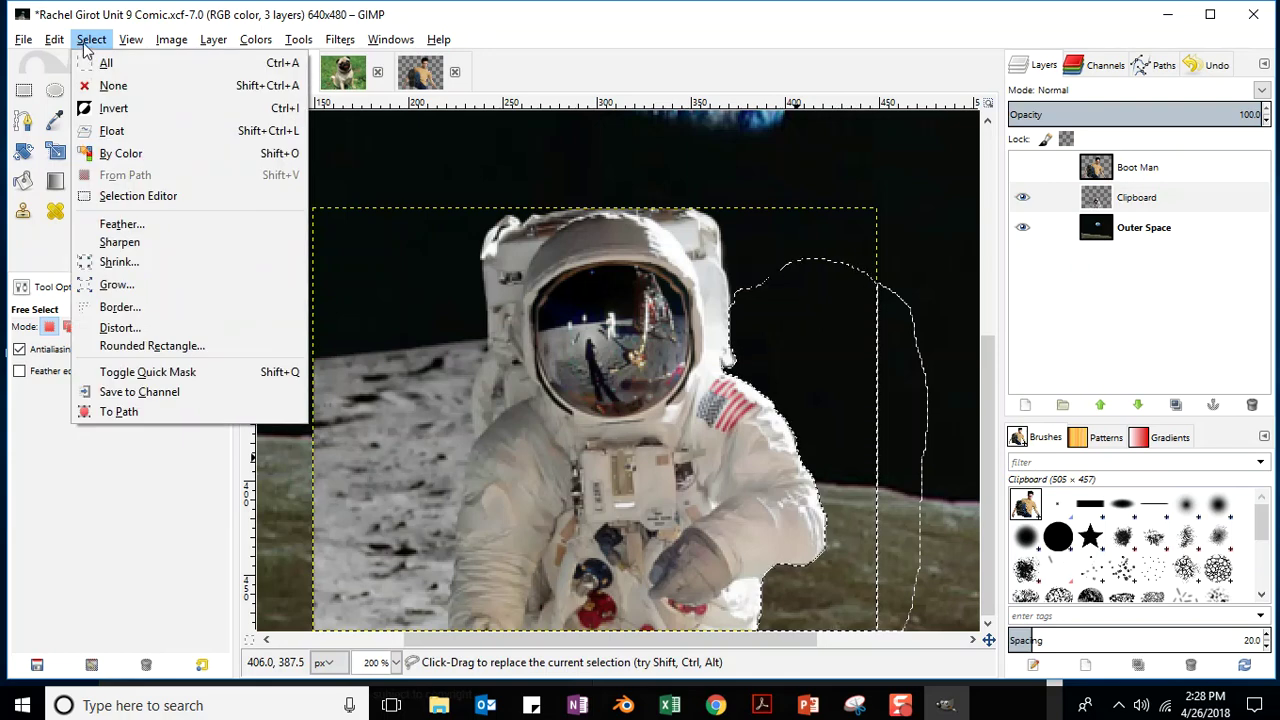
pyautogui.click(110, 87)
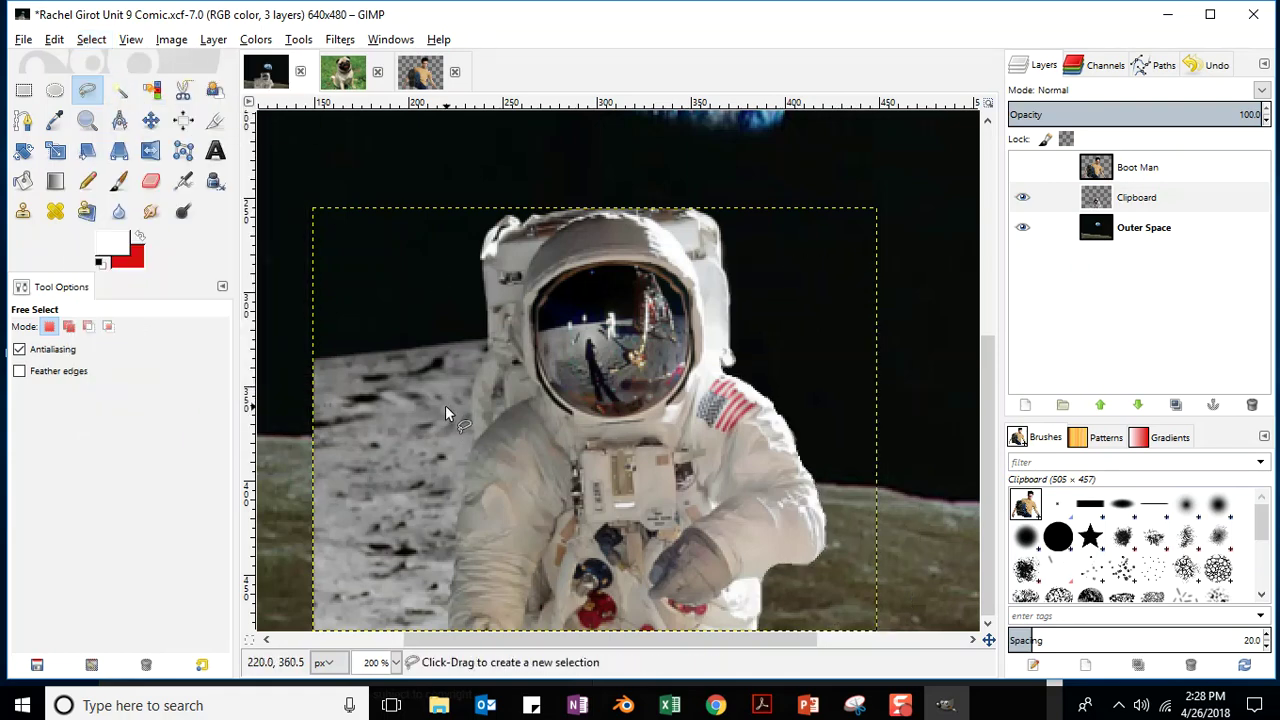
# - Select the remaining photo moon surface beside the astronaut's other arm with Free Select, delete it, and clear the selection
pyautogui.moveTo(487, 347); pyautogui.dragTo(473, 377)
pyautogui.moveTo(462, 485)
pyautogui.mouseDown()
pyautogui.moveTo(449, 633)
pyautogui.moveTo(293, 631)
pyautogui.moveTo(279, 379)
pyautogui.moveTo(320, 339)
pyautogui.moveTo(427, 326)
pyautogui.moveTo(487, 347)
pyautogui.mouseUp()
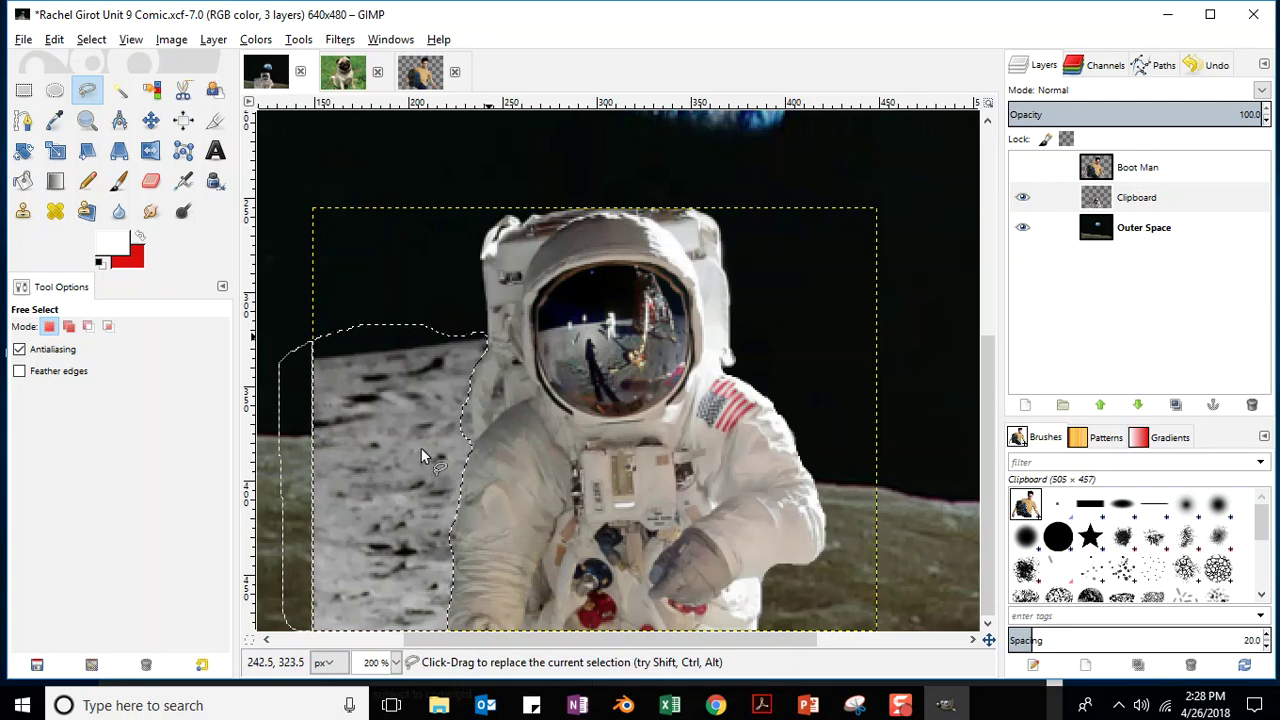
pyautogui.press('shift')
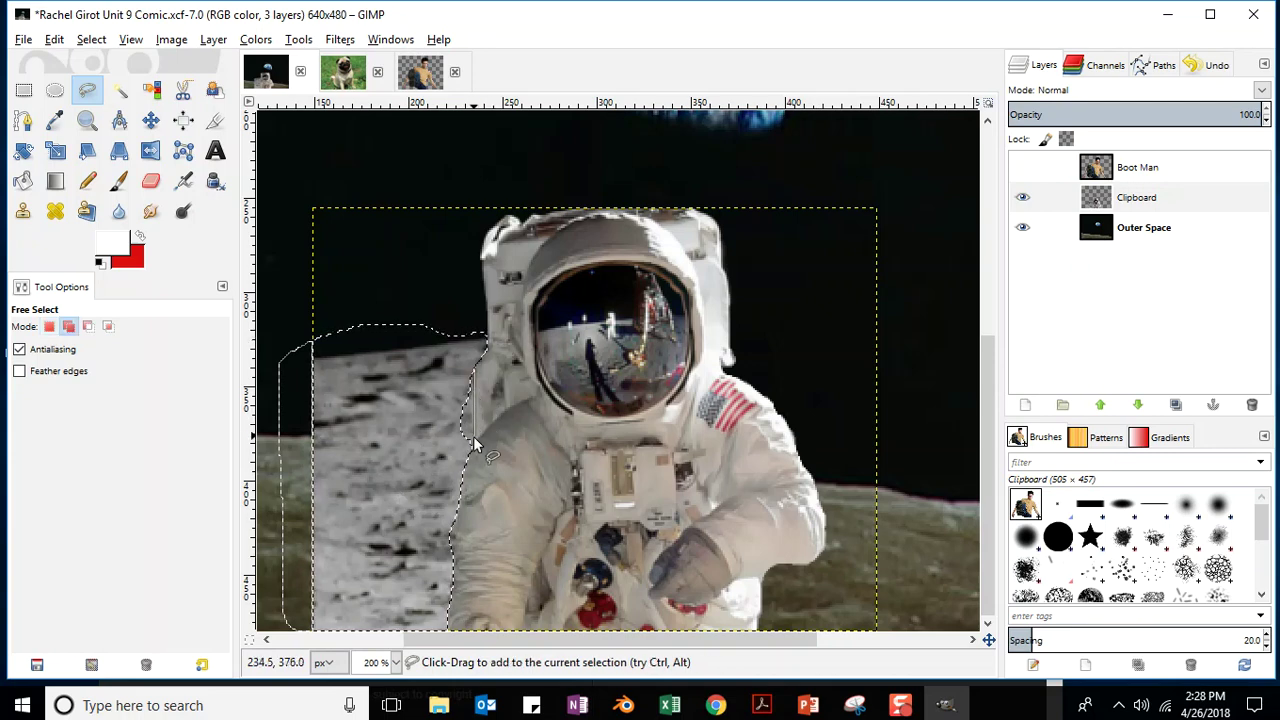
pyautogui.moveTo(474, 438)
pyautogui.mouseDown()
pyautogui.moveTo(449, 377)
pyautogui.moveTo(471, 371)
pyautogui.moveTo(467, 484)
pyautogui.moveTo(489, 557)
pyautogui.mouseUp()
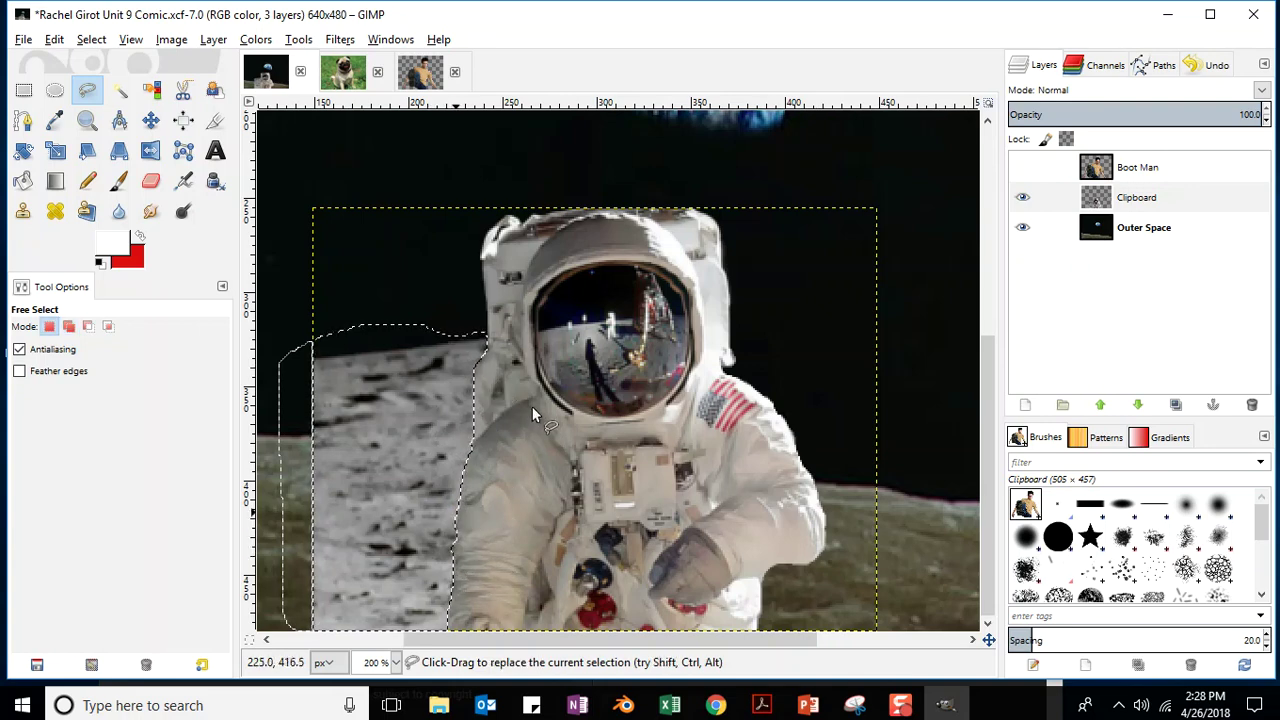
pyautogui.press('Delete')
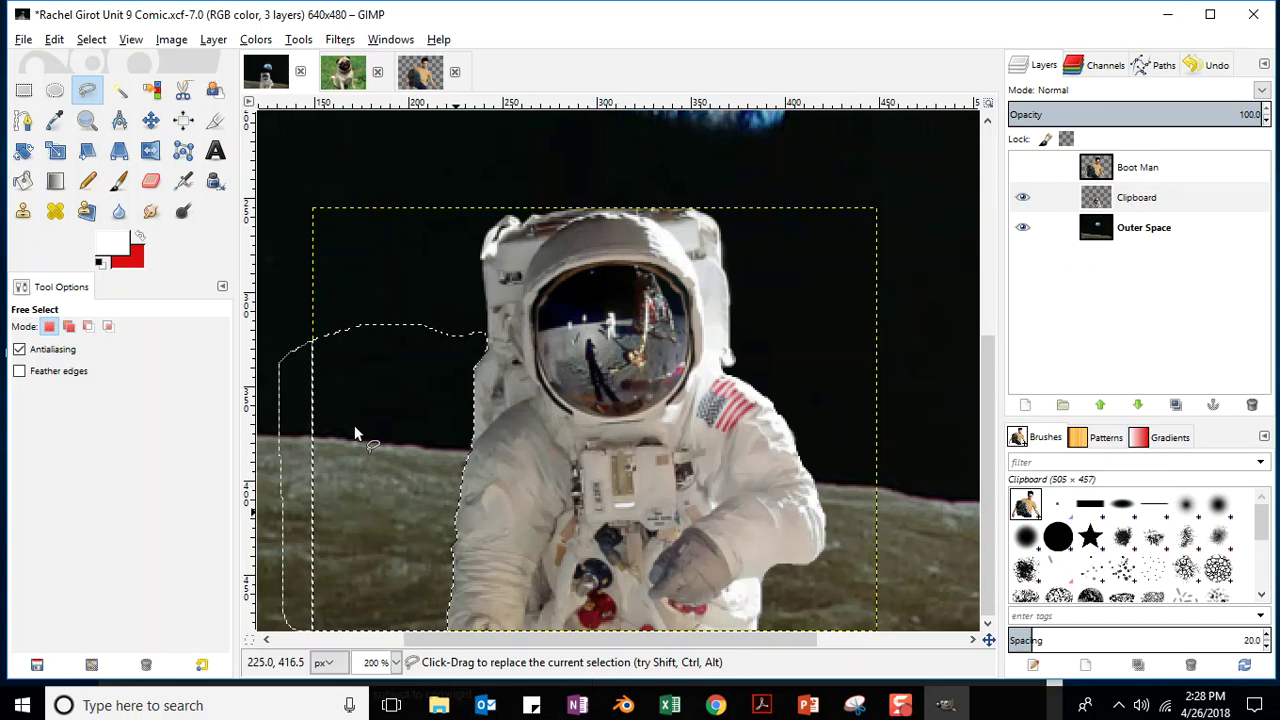
pyautogui.click(91, 39)
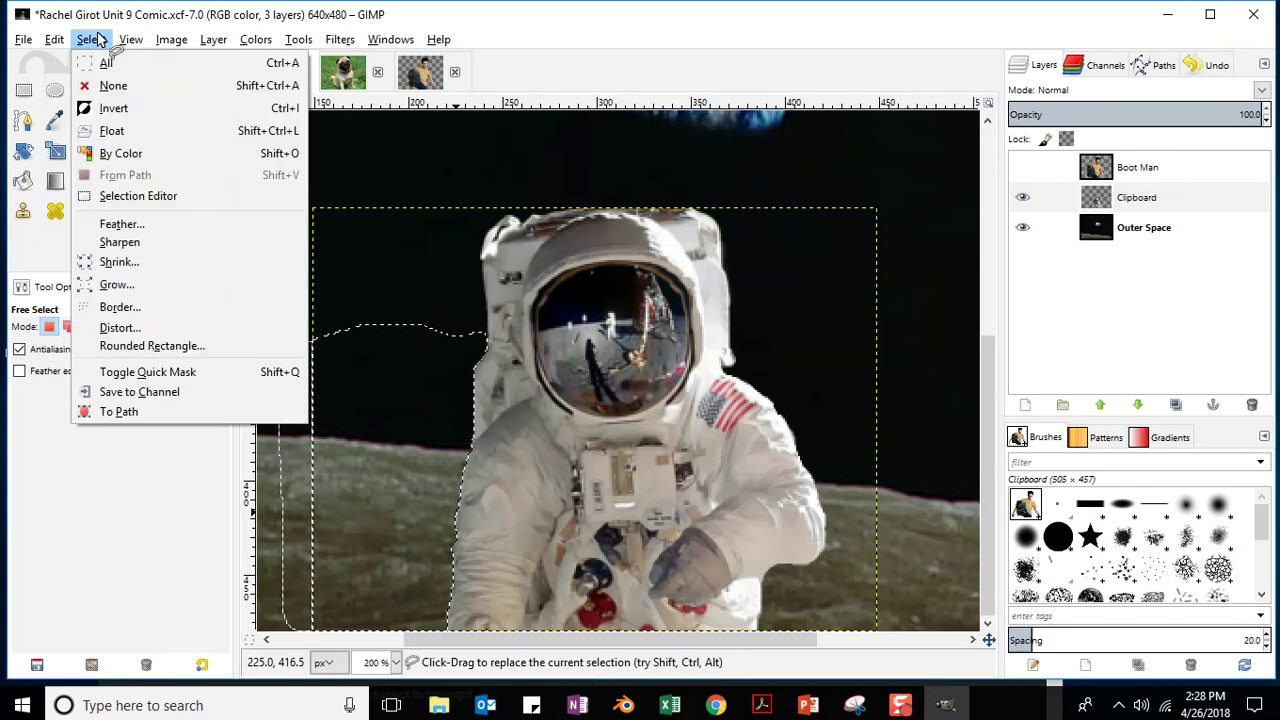
pyautogui.click(110, 87)
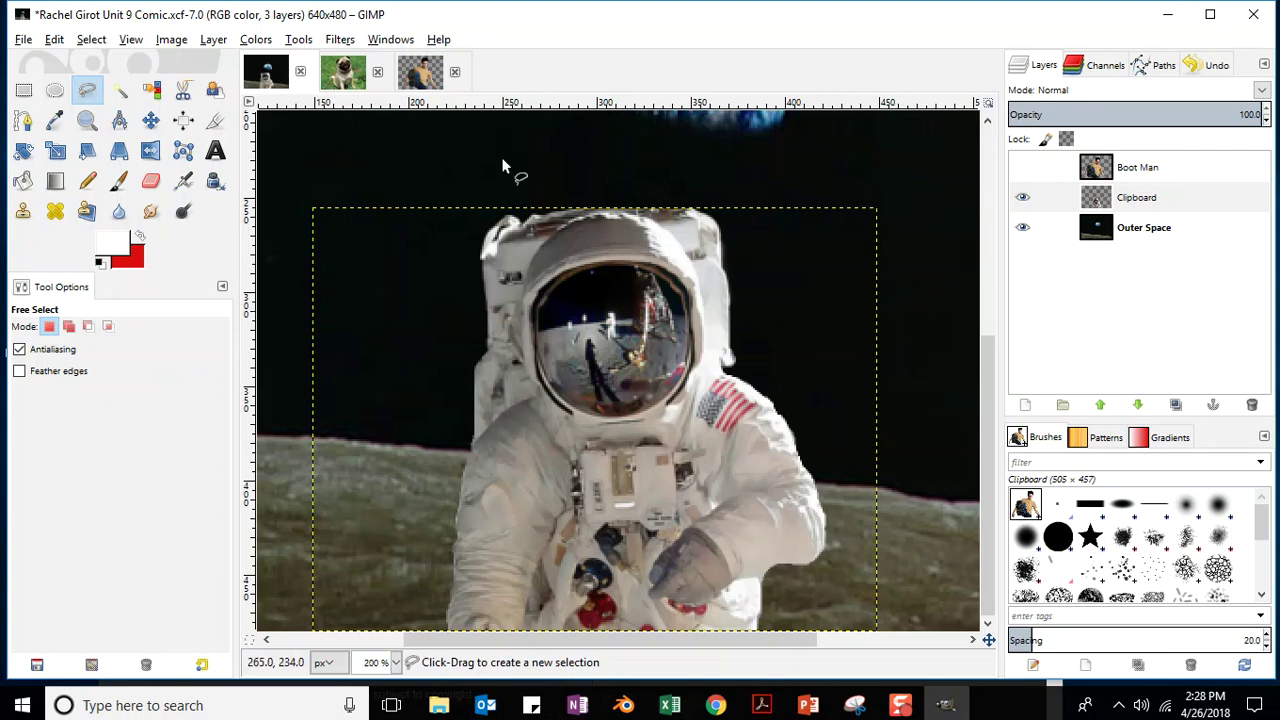
# - Expand the astronaut layer to the full image size and save the image
pyautogui.click(129, 40)
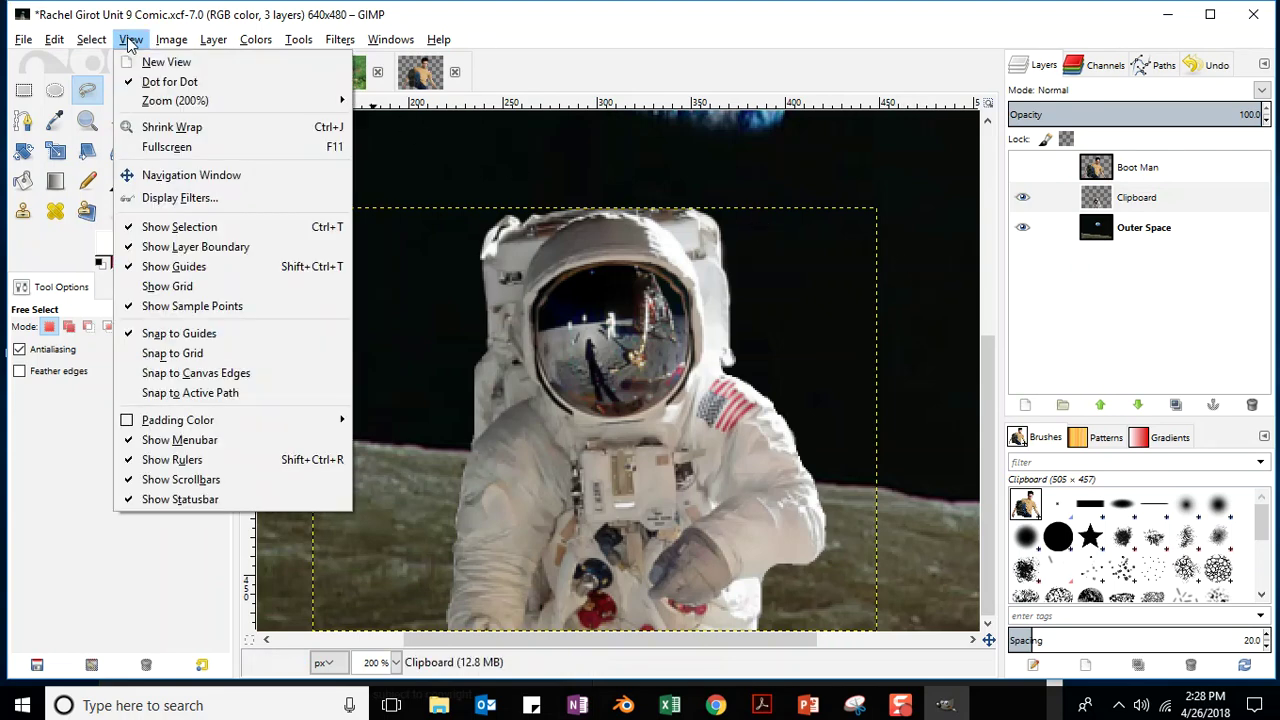
pyautogui.moveTo(150, 102)
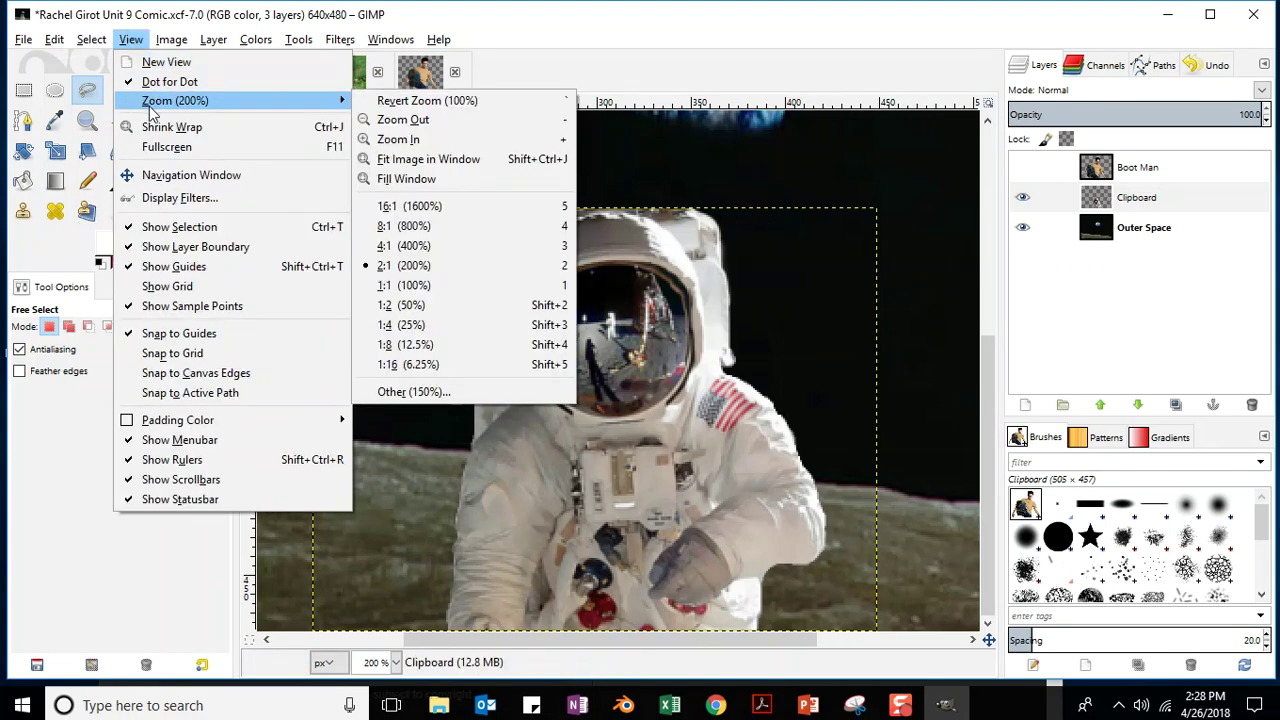
pyautogui.click(410, 160)
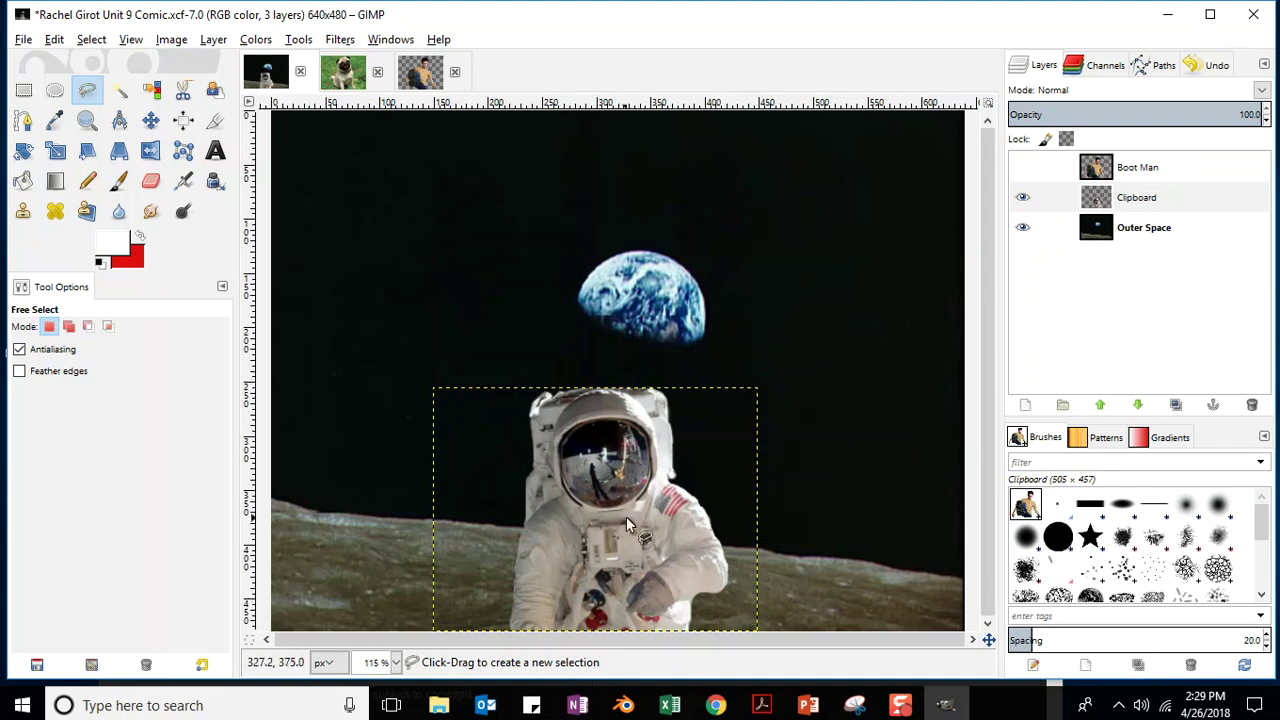
pyautogui.rightClick(1180, 202)
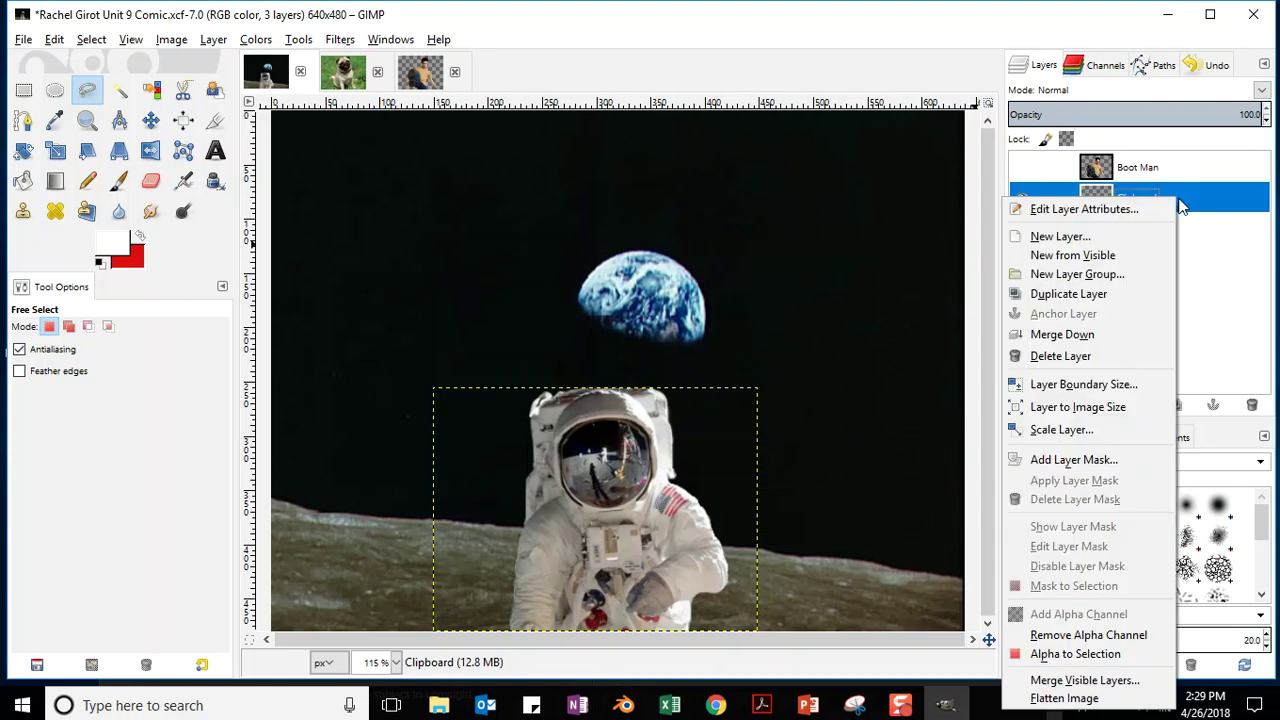
pyautogui.click(1085, 412)
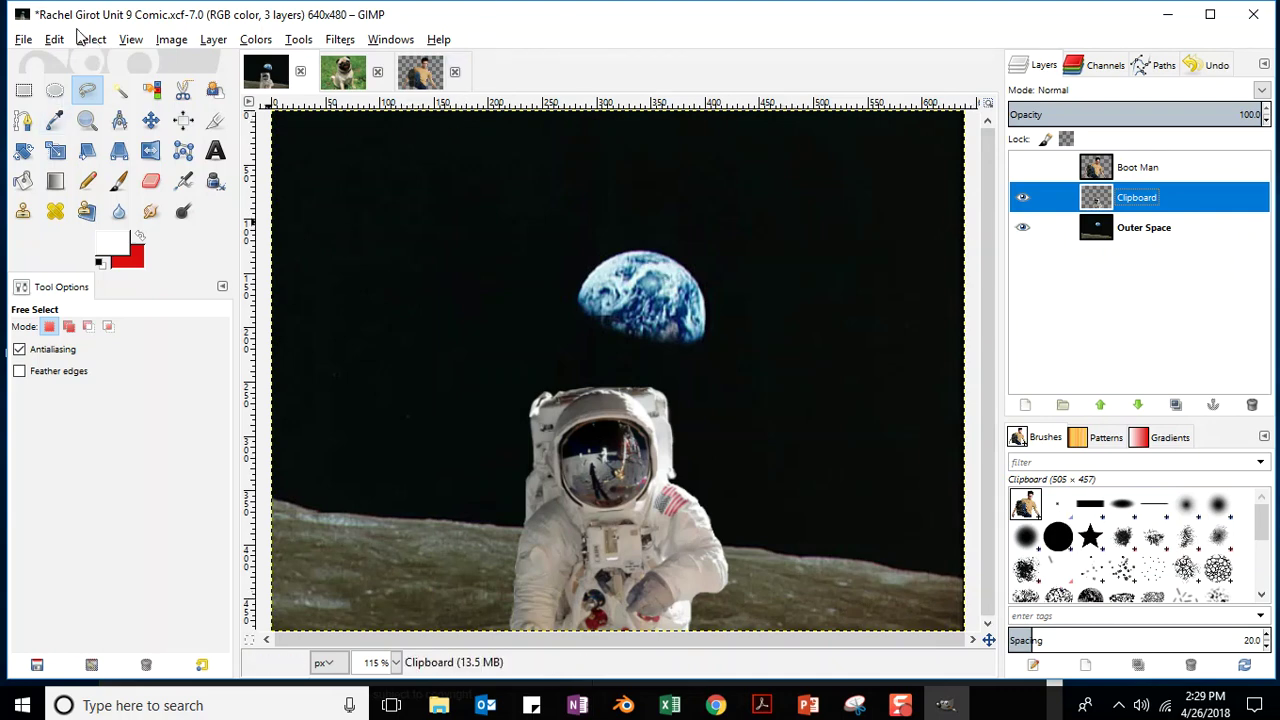
pyautogui.click(23, 40)
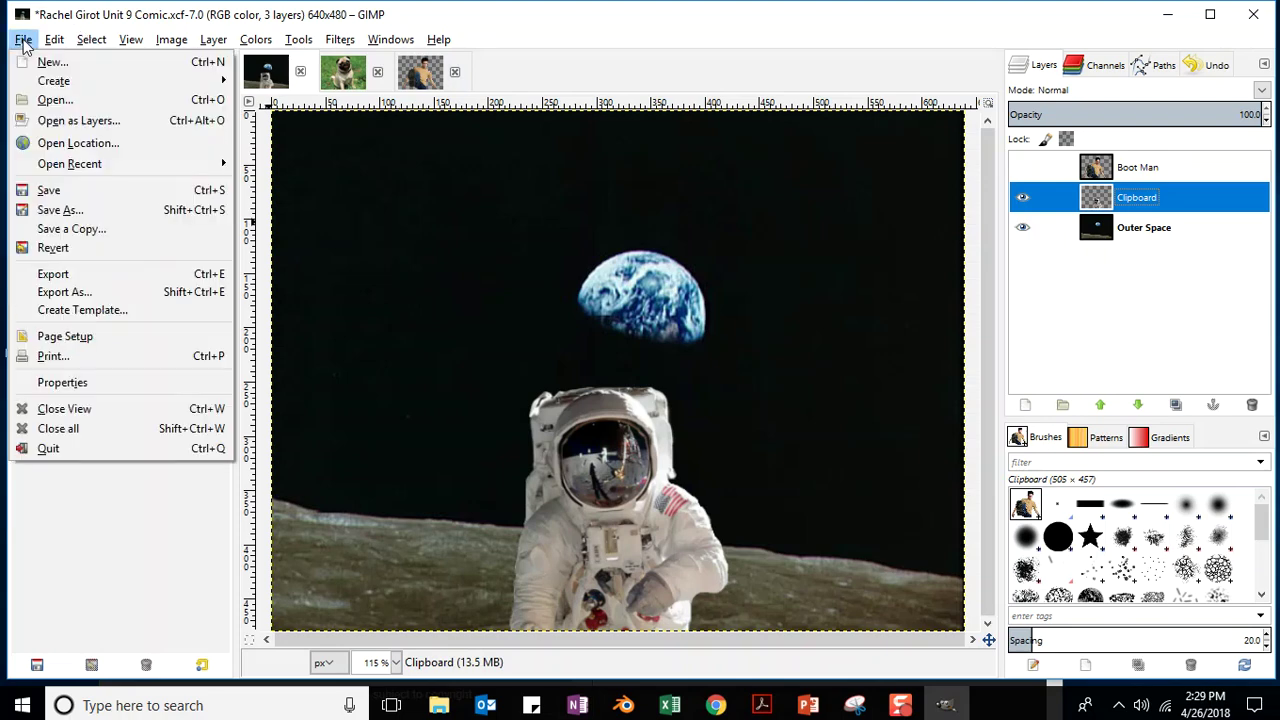
pyautogui.click(45, 192)
# - Try moving the enlarged astronaut layer toward the image's left edge, and undo both the move and the layer resizing
pyautogui.click(151, 121)
pyautogui.moveTo(622, 440); pyautogui.dragTo(433, 453)
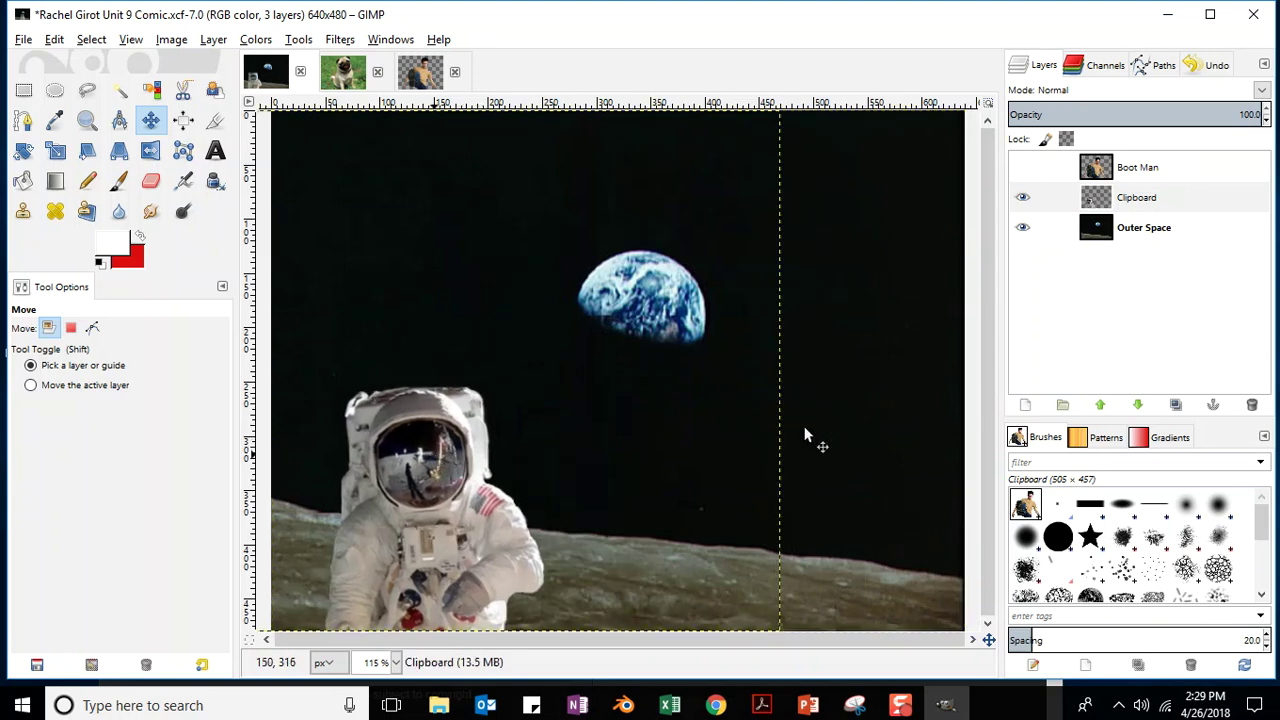
pyautogui.hotkey('ctrl', 'z')
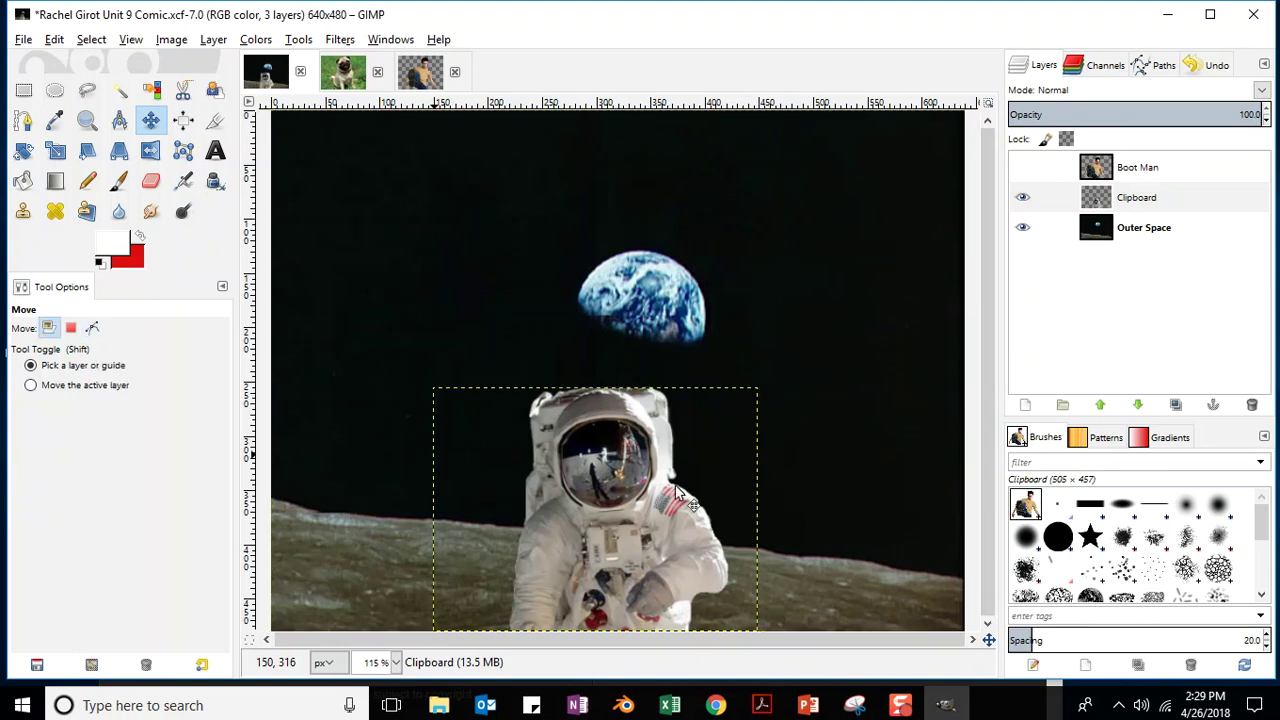
# - Move the astronaut layer toward the image's left edge, then expand the layer to image size and save
pyautogui.moveTo(618, 496); pyautogui.dragTo(474, 500)
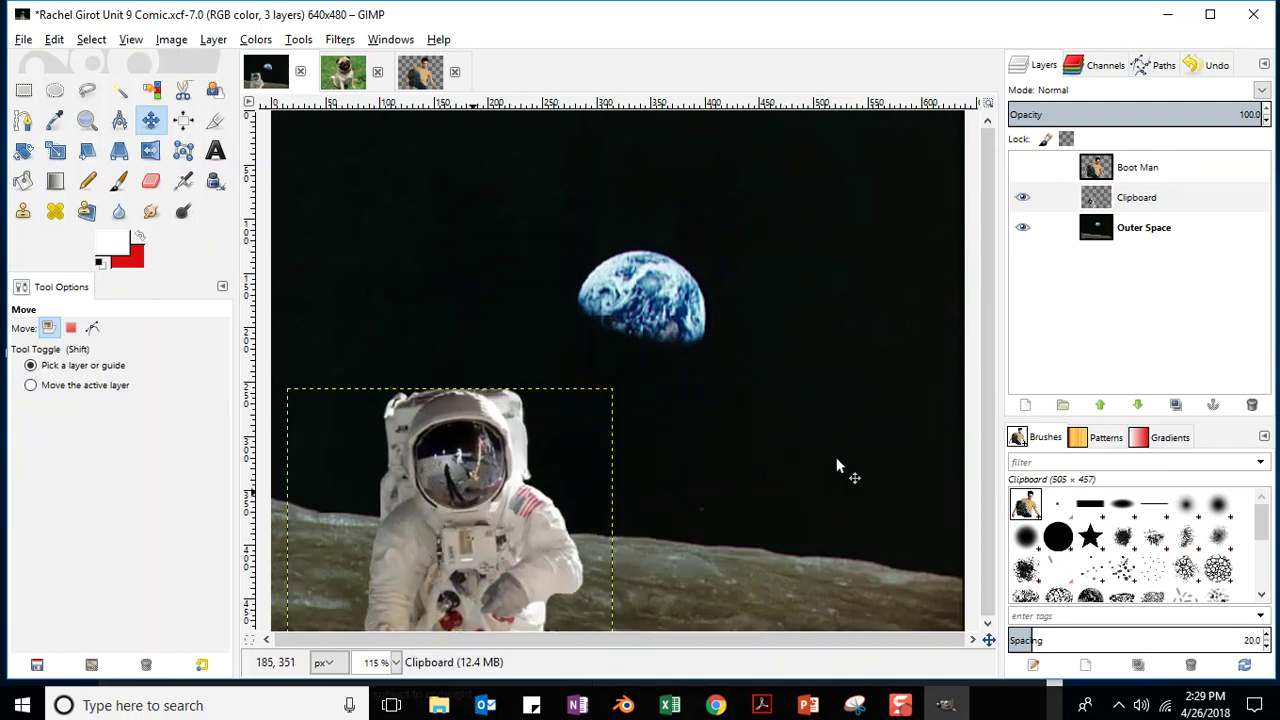
pyautogui.rightClick(1180, 205)
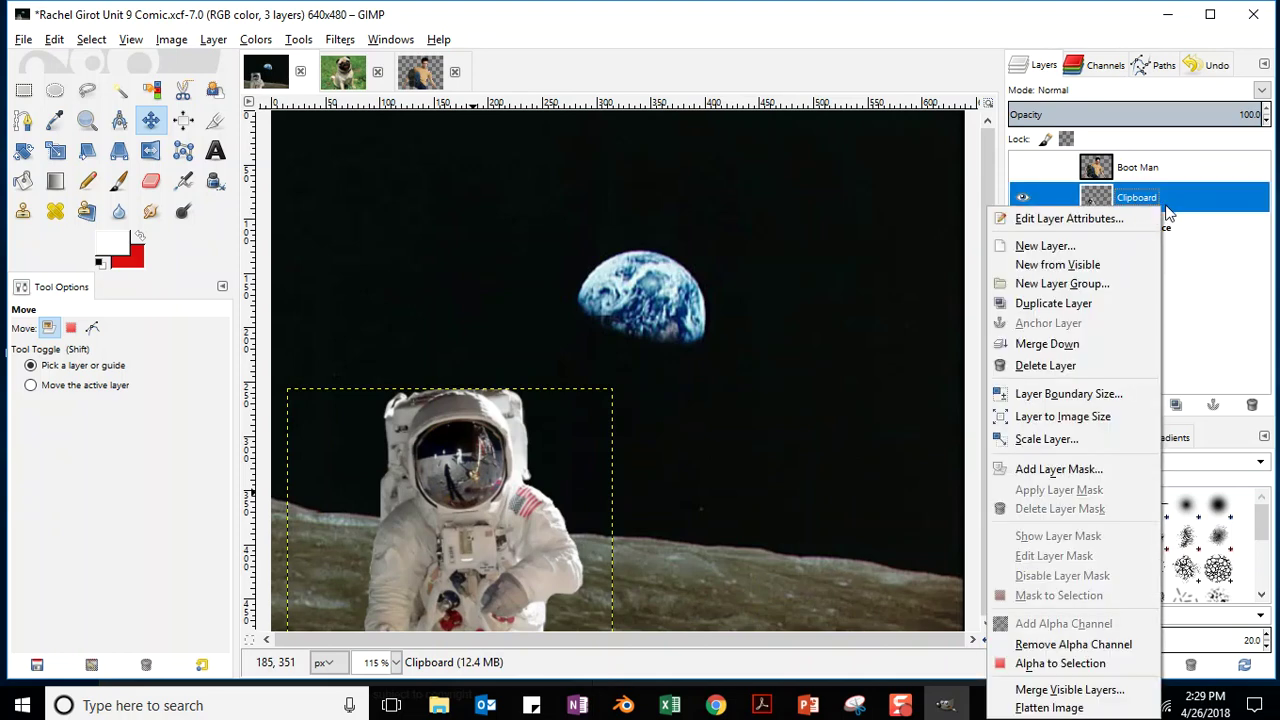
pyautogui.click(1085, 416)
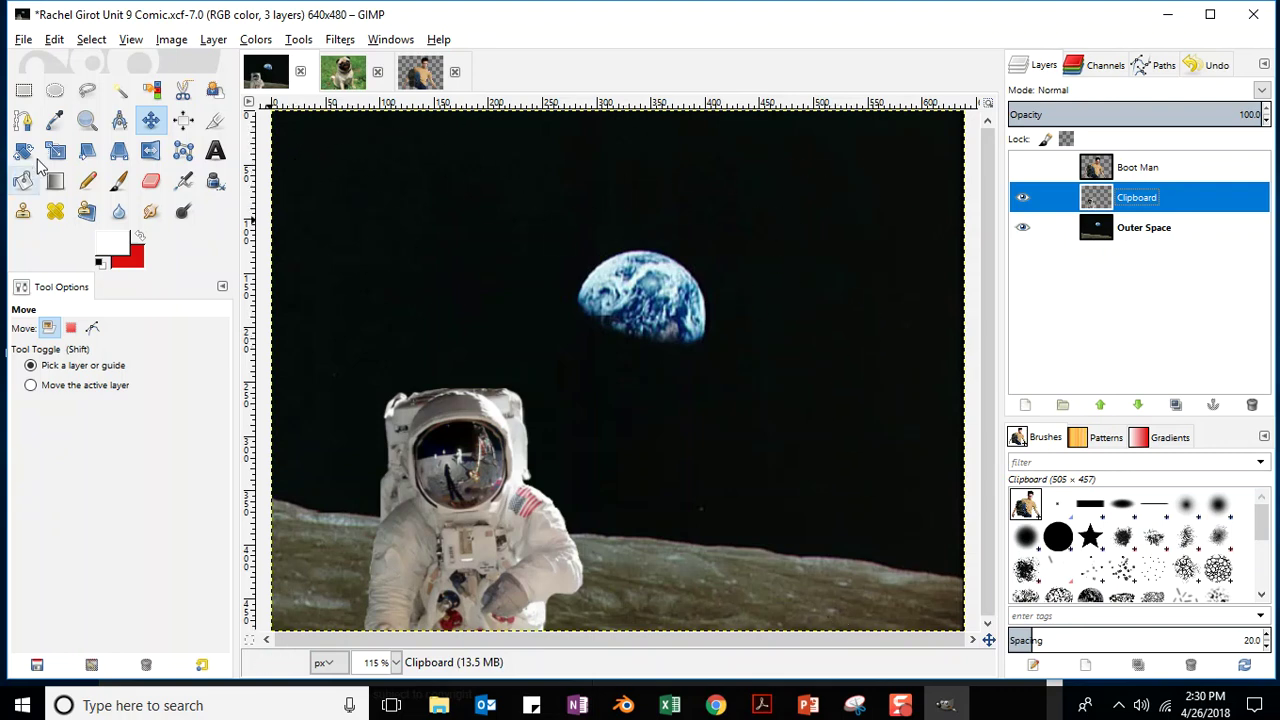
pyautogui.click(23, 39)
pyautogui.click(42, 188)
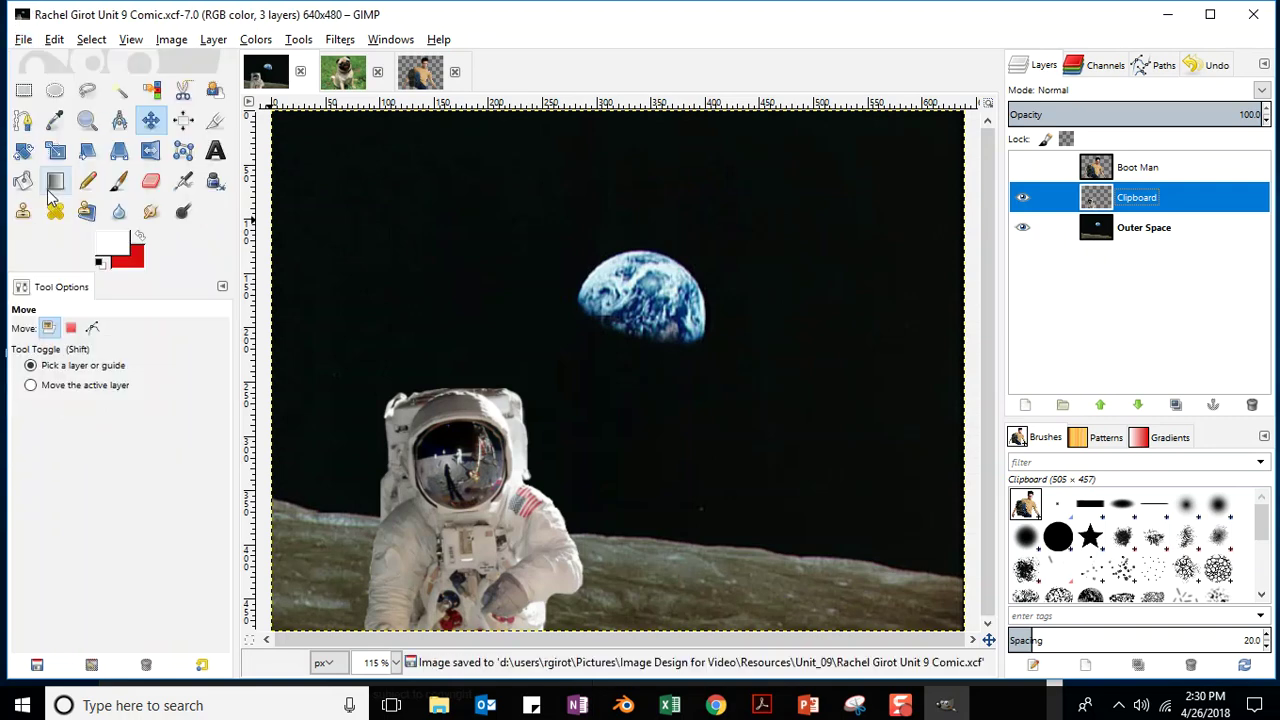
# - Try cropping the image around the astronaut and Earth to 450 × 428 px at position 23, 52, and undo the crop
pyautogui.click(215, 121)
pyautogui.moveTo(299, 179); pyautogui.dragTo(876, 638)
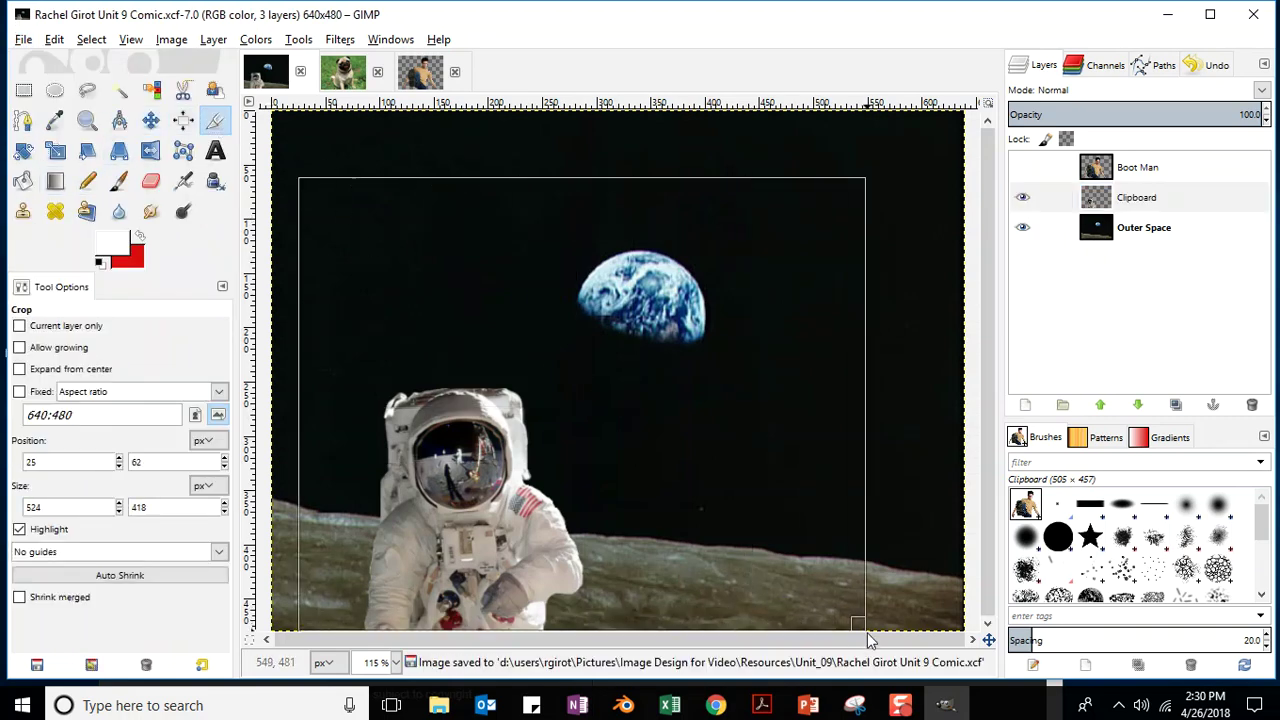
pyautogui.moveTo(866, 203); pyautogui.dragTo(884, 223)
pyautogui.moveTo(314, 228); pyautogui.dragTo(280, 209)
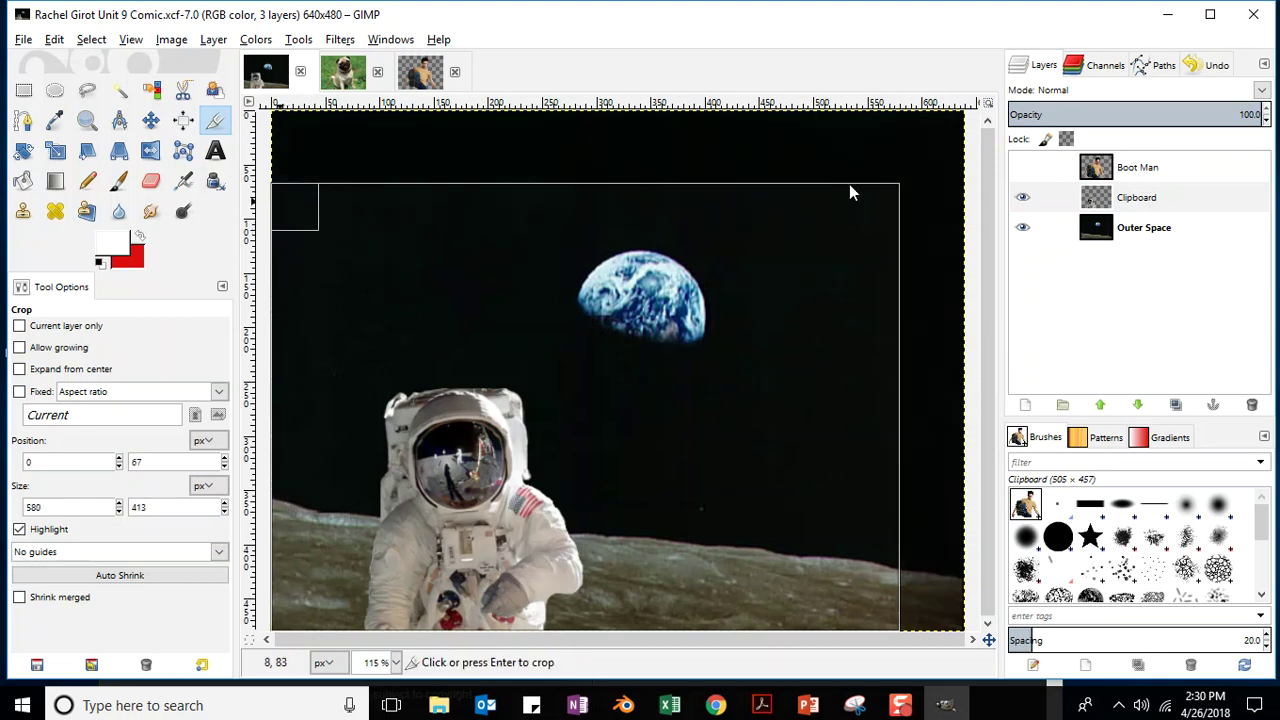
pyautogui.moveTo(893, 207); pyautogui.dragTo(775, 182)
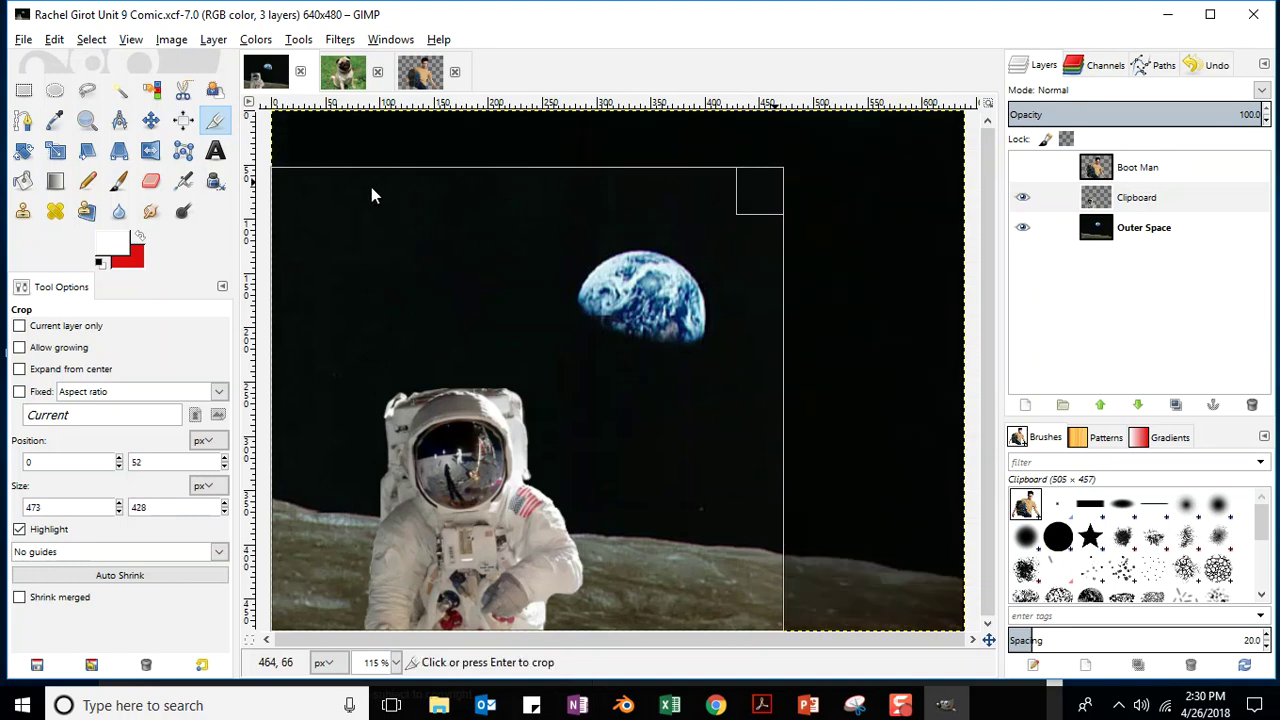
pyautogui.moveTo(279, 182)
pyautogui.mouseDown()
pyautogui.moveTo(313, 186)
pyautogui.moveTo(302, 183)
pyautogui.mouseUp()
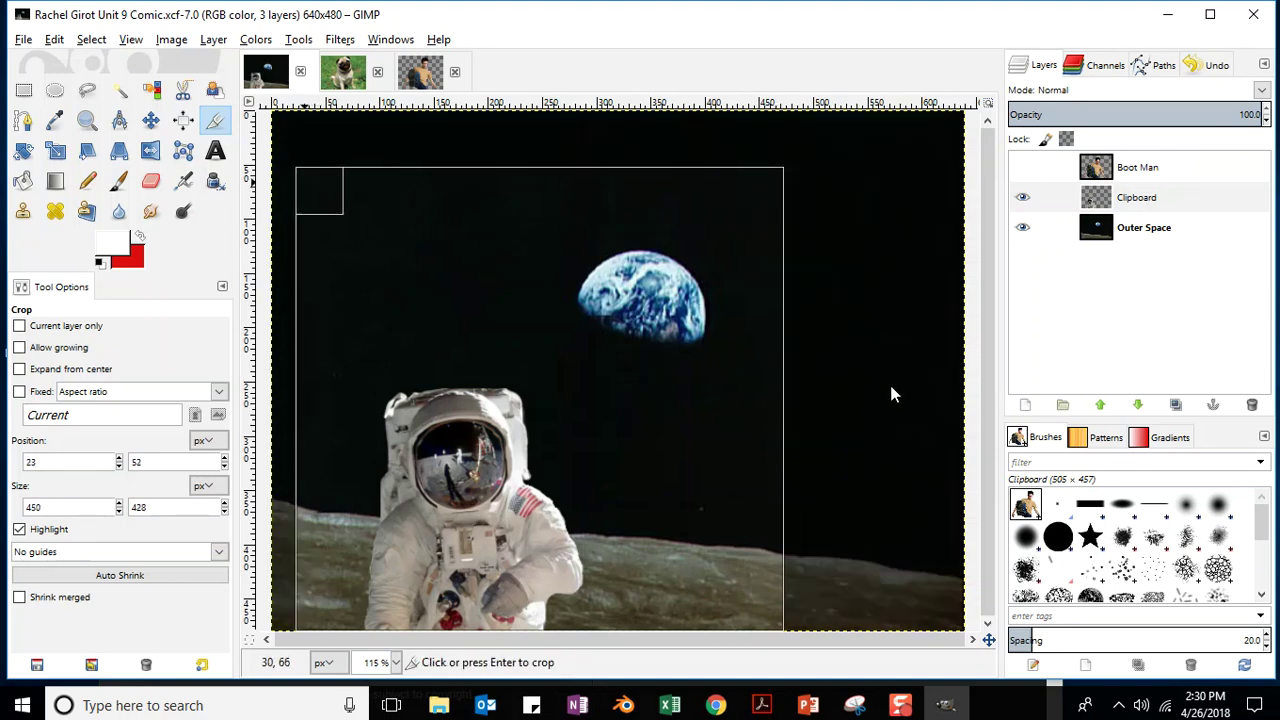
pyautogui.click(490, 352)
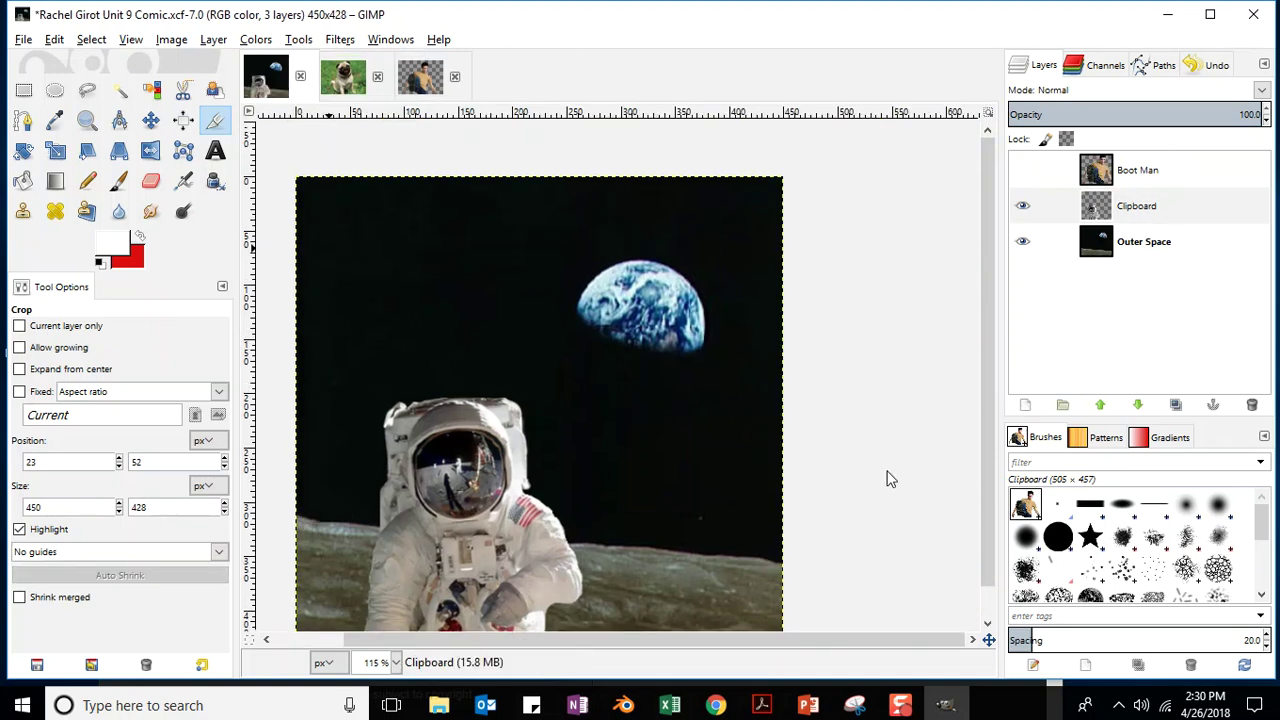
pyautogui.hotkey('ctrl', 'z')
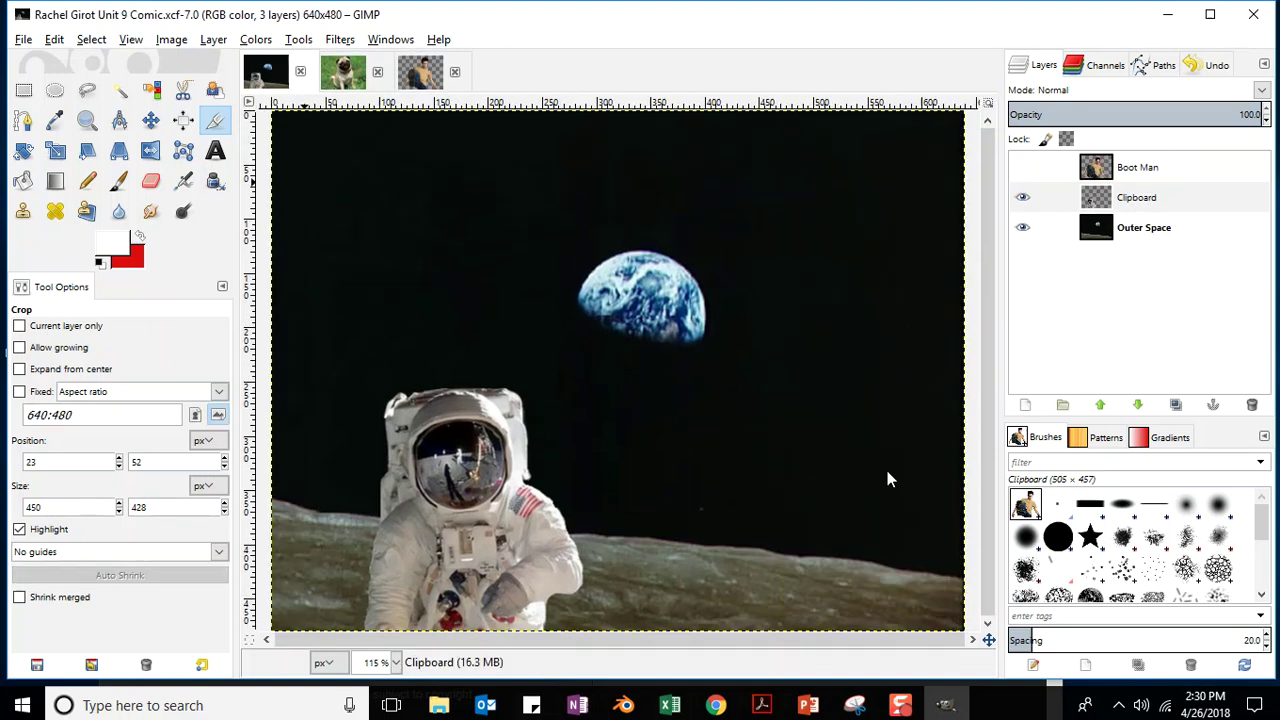
pyautogui.hotkey('ctrl', 'y')
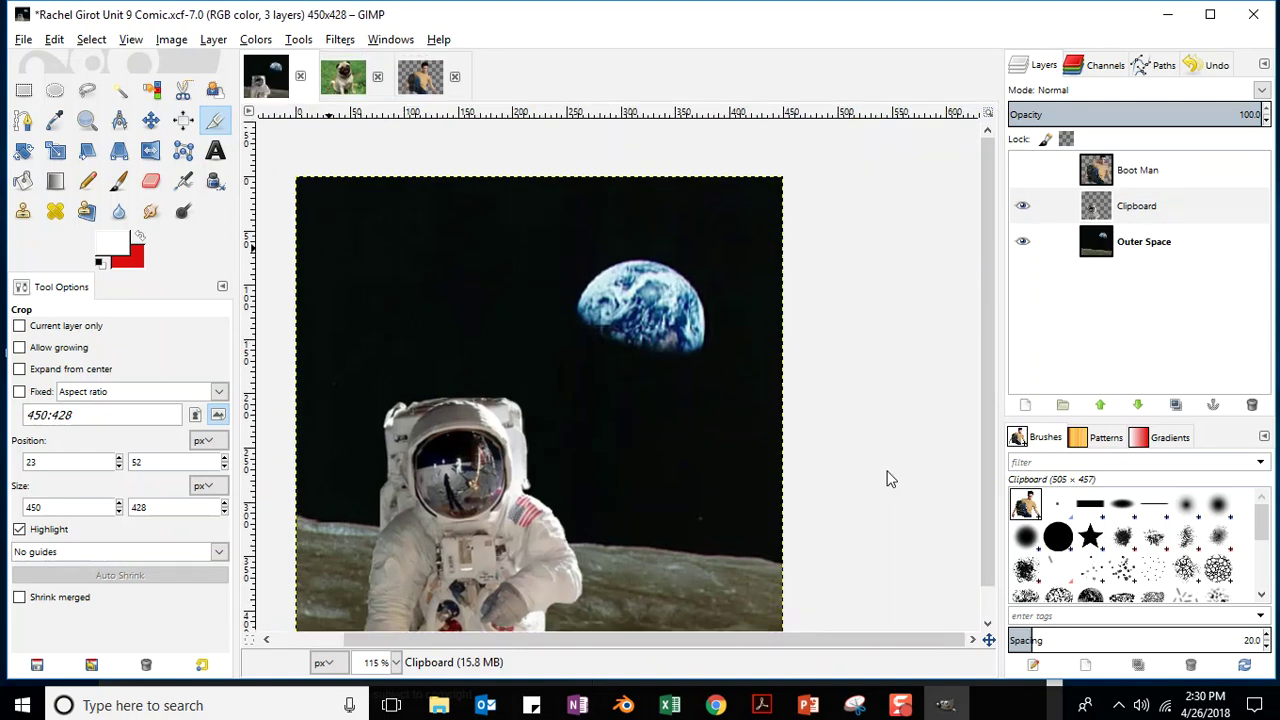
pyautogui.hotkey('ctrl', 'z')
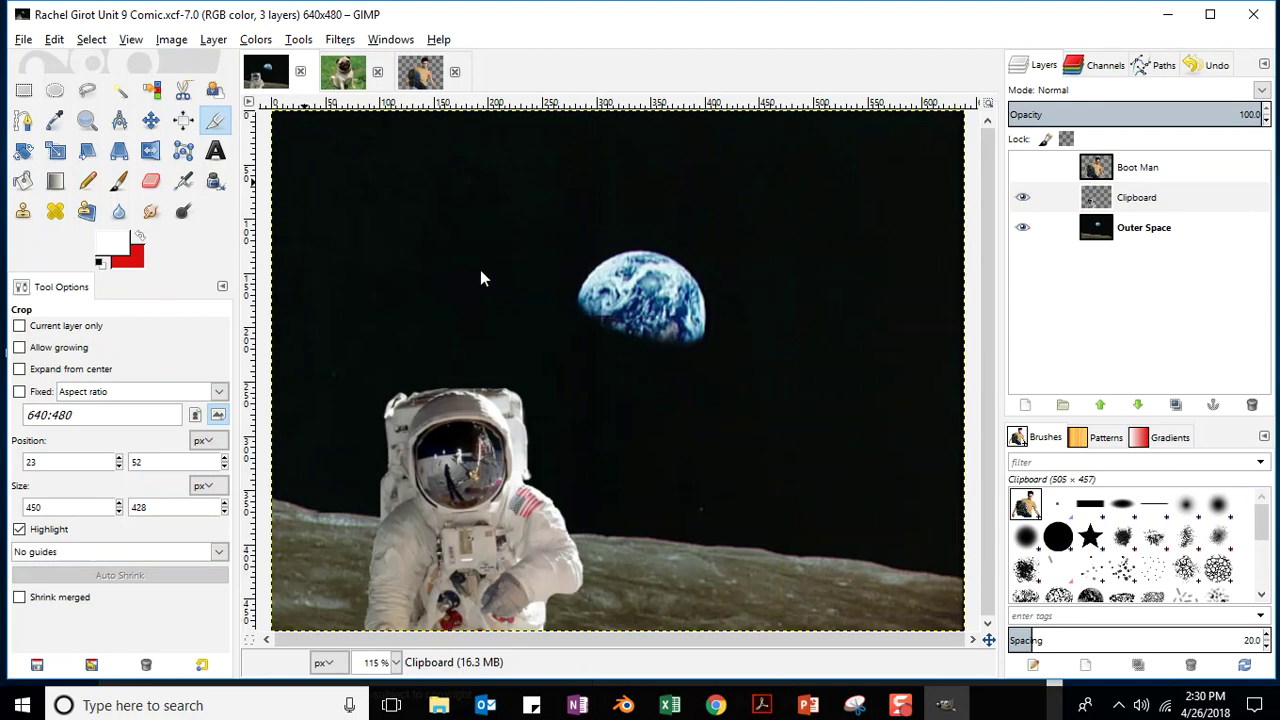
# - Crop the image to about 599 × 374 px at position 0, 106, keeping the astronaut and Earth, and save it
pyautogui.moveTo(291, 202); pyautogui.dragTo(896, 660)
pyautogui.moveTo(315, 238); pyautogui.dragTo(284, 231)
pyautogui.moveTo(897, 245)
pyautogui.mouseDown()
pyautogui.moveTo(974, 246)
pyautogui.moveTo(969, 234)
pyautogui.moveTo(866, 237)
pyautogui.moveTo(909, 253)
pyautogui.mouseUp()
pyautogui.click(652, 410)
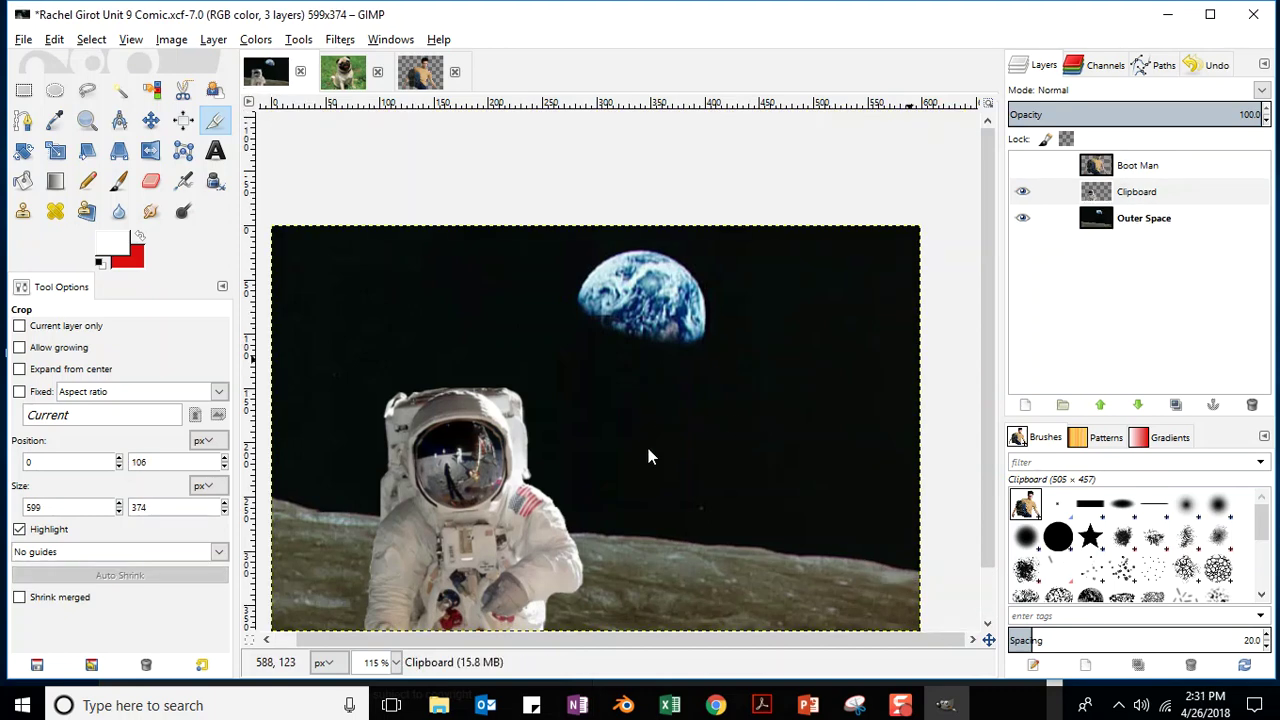
pyautogui.click(23, 42)
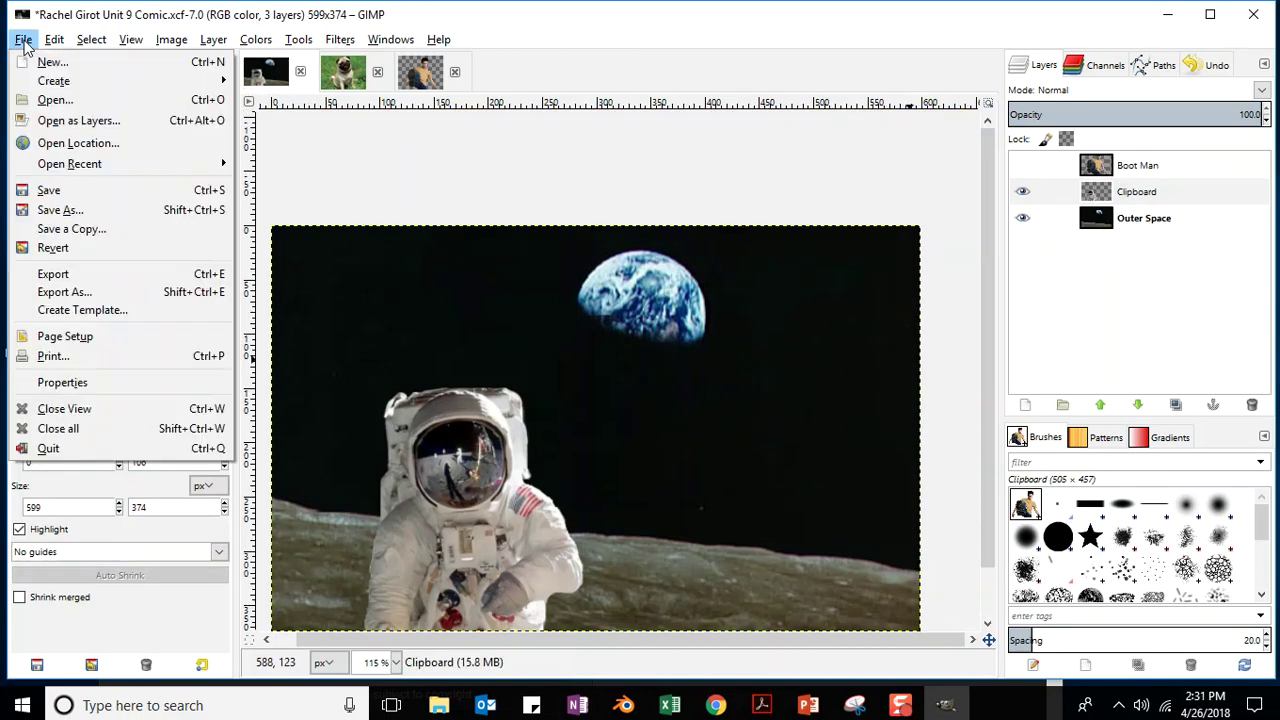
pyautogui.click(45, 190)
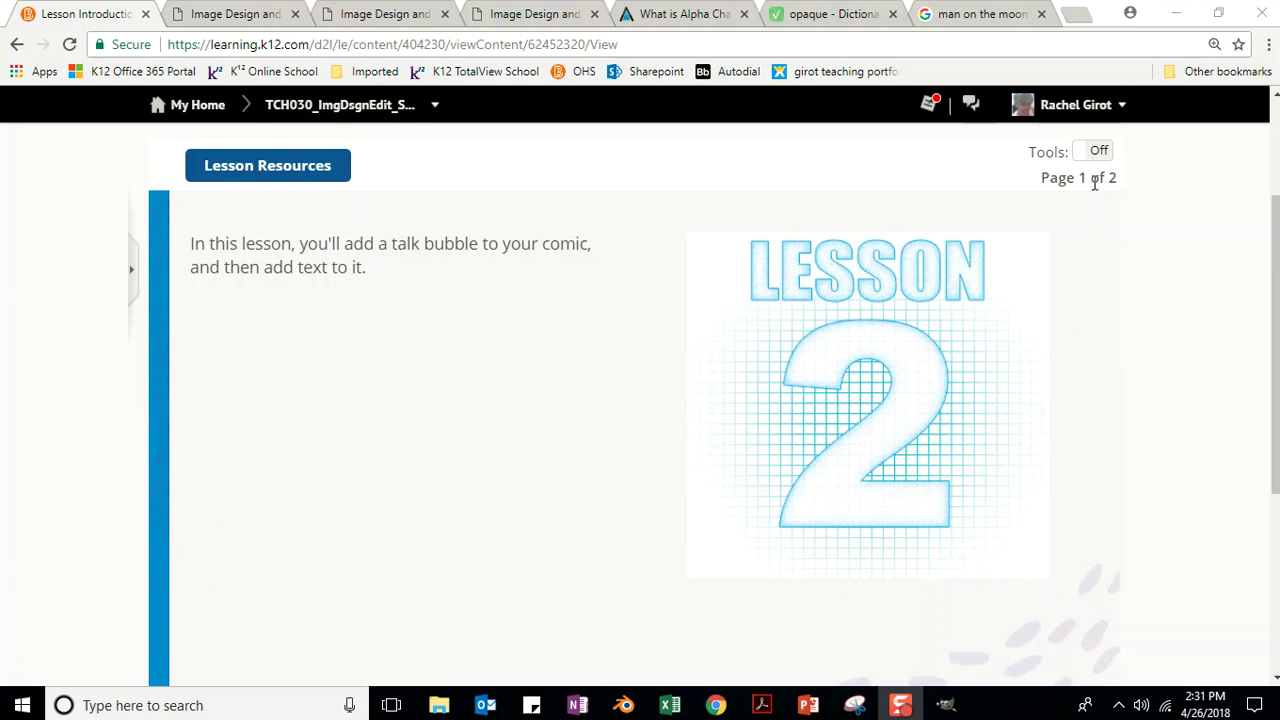
# - Switch to Chrome and read through the Adding Text lesson introduction and the Adding a Talk Bubble instructions
pyautogui.moveTo(1272, 266); pyautogui.dragTo(1271, 251)
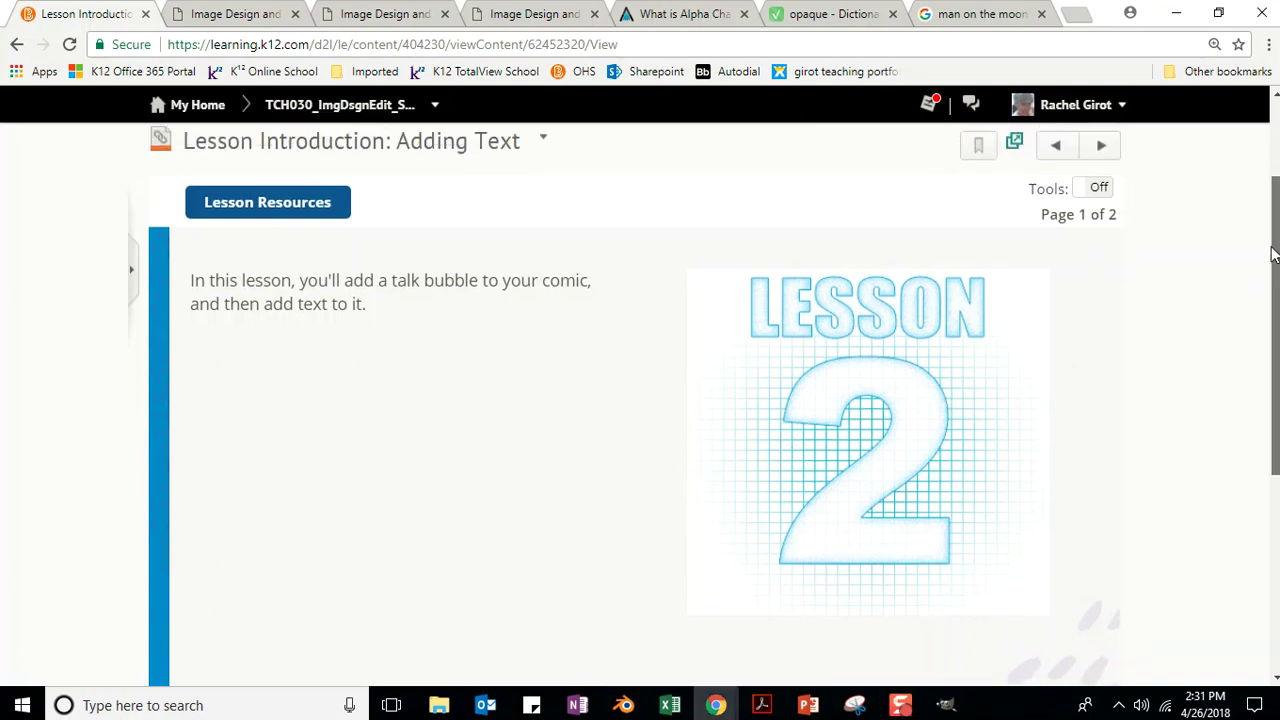
pyautogui.click(1100, 148)
pyautogui.moveTo(1274, 250); pyautogui.dragTo(1274, 289)
pyautogui.scroll(1, 1250, 170)
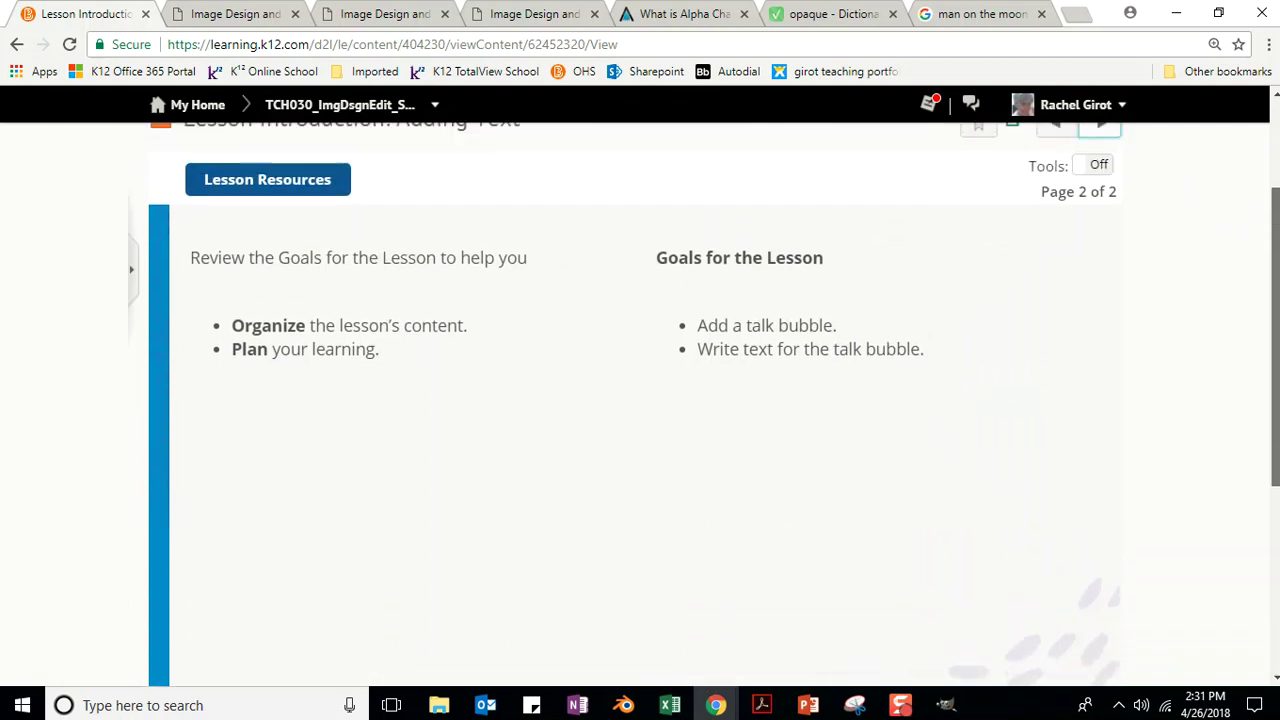
pyautogui.click(1101, 160)
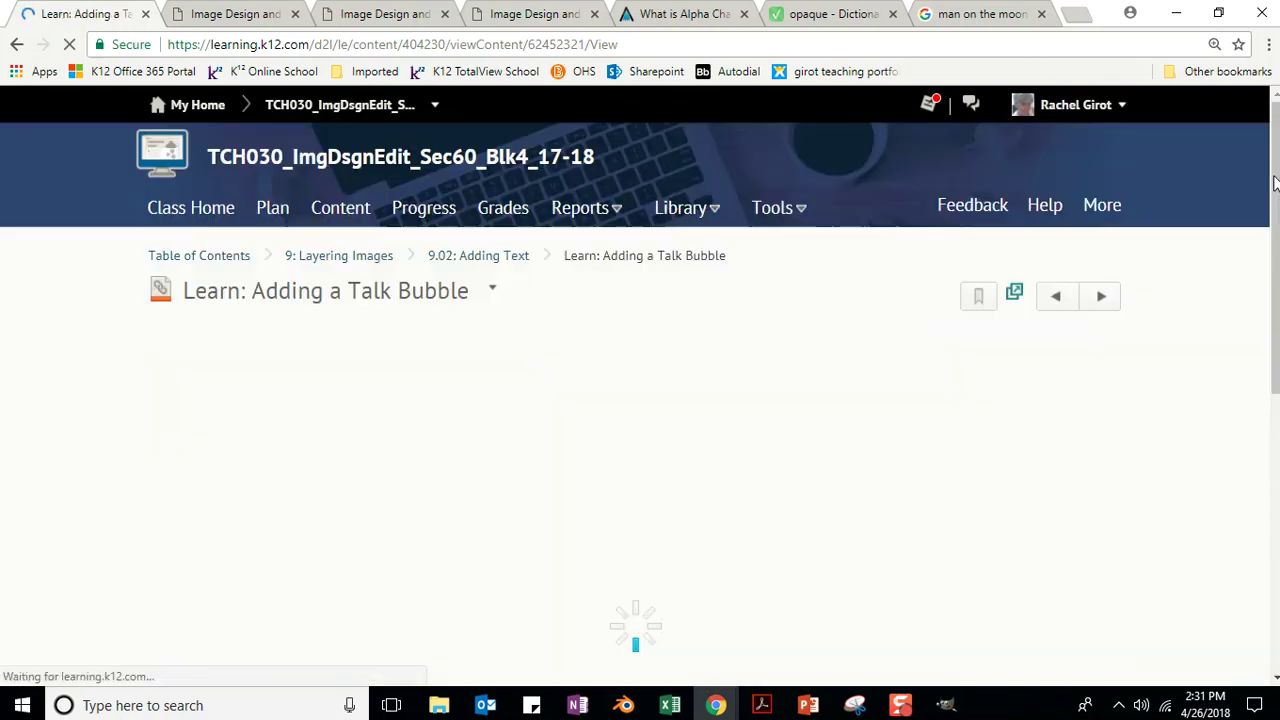
pyautogui.scroll(-1, 1260, 177)
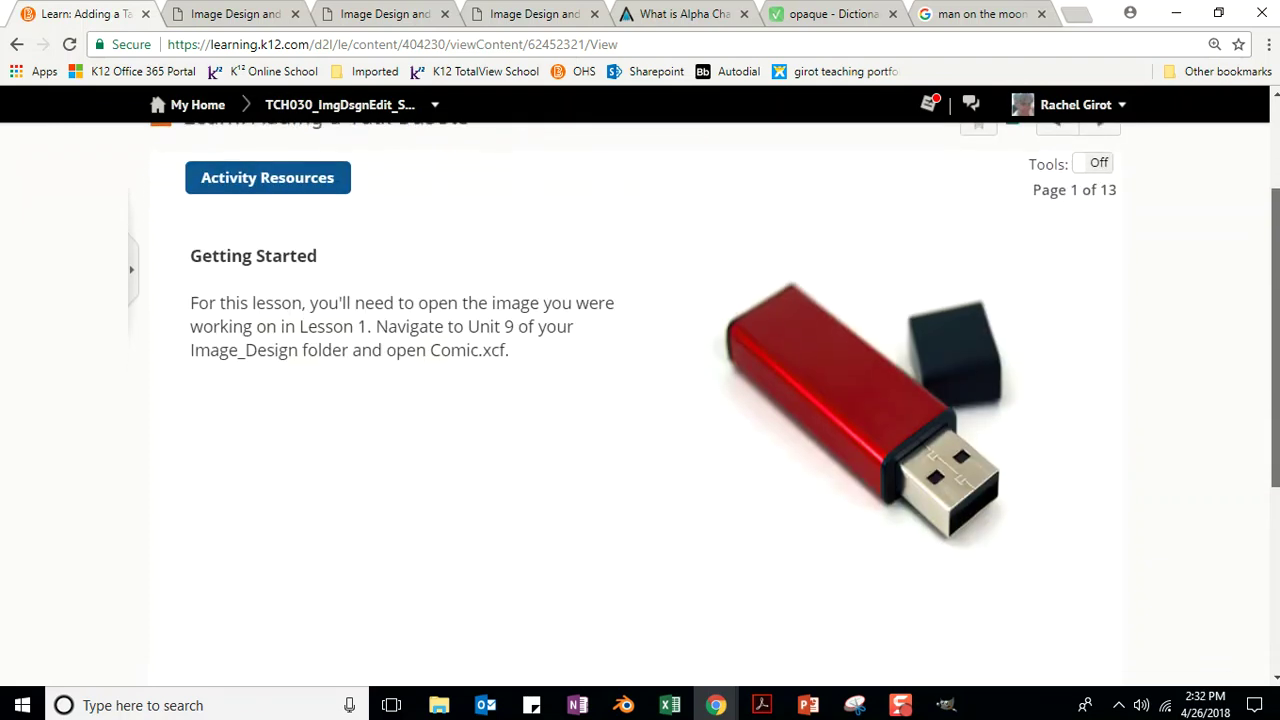
pyautogui.scroll(1, 1101, 202)
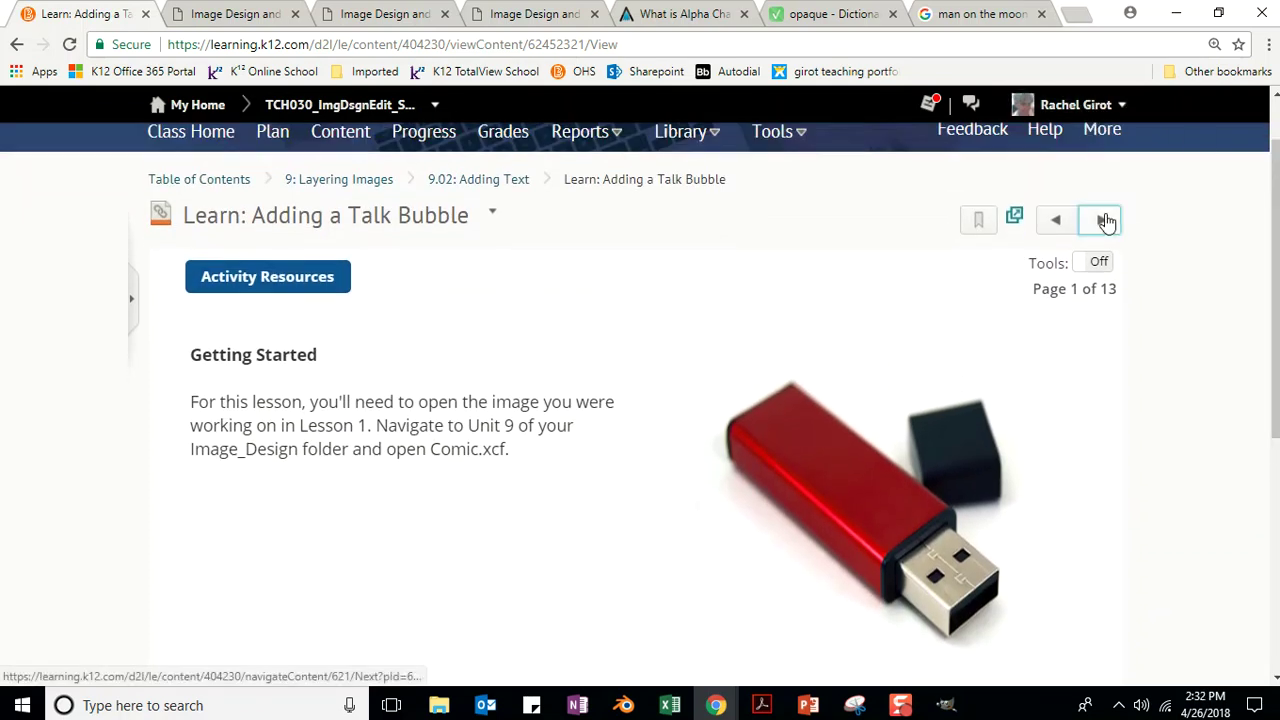
pyautogui.click(1101, 219)
pyautogui.scroll(-2, 1270, 300)
pyautogui.scroll(-1, 1276, 238)
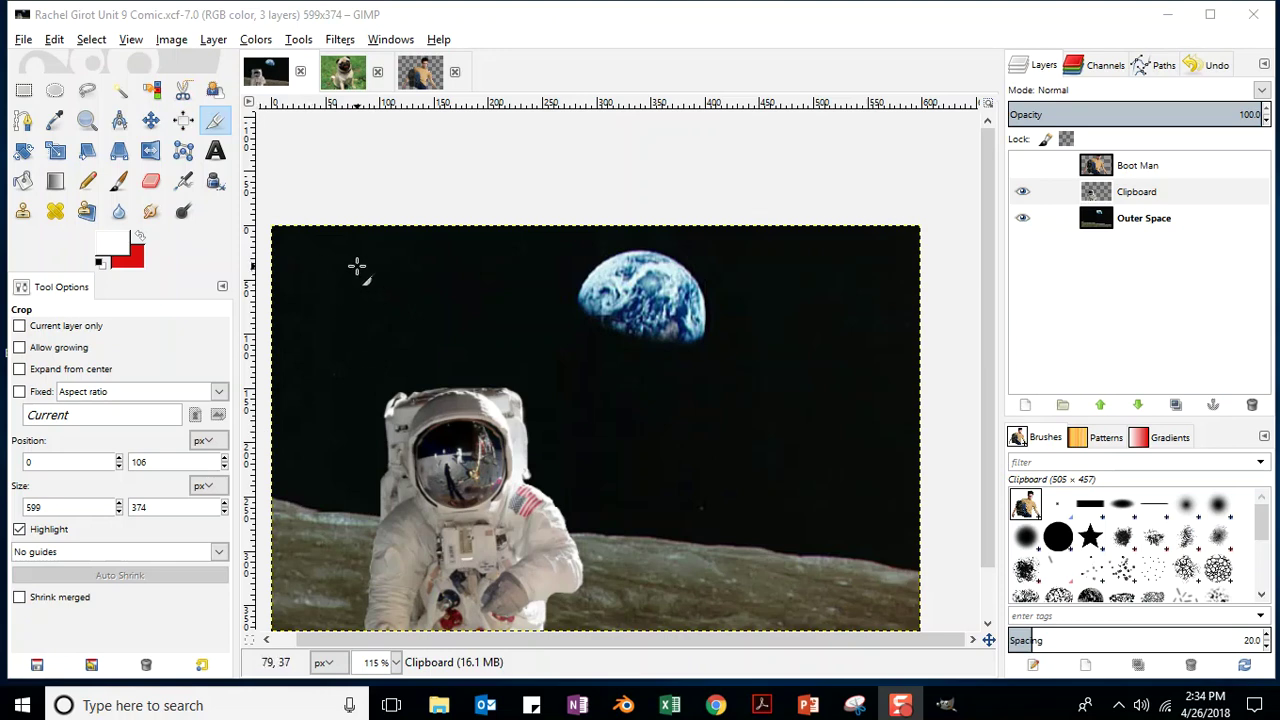
# - Return to GIMP, make an elliptical selection about 217 × 102 px in the black sky above the astronaut, and save the image
pyautogui.click(55, 91)
pyautogui.moveTo(300, 248); pyautogui.dragTo(535, 357)
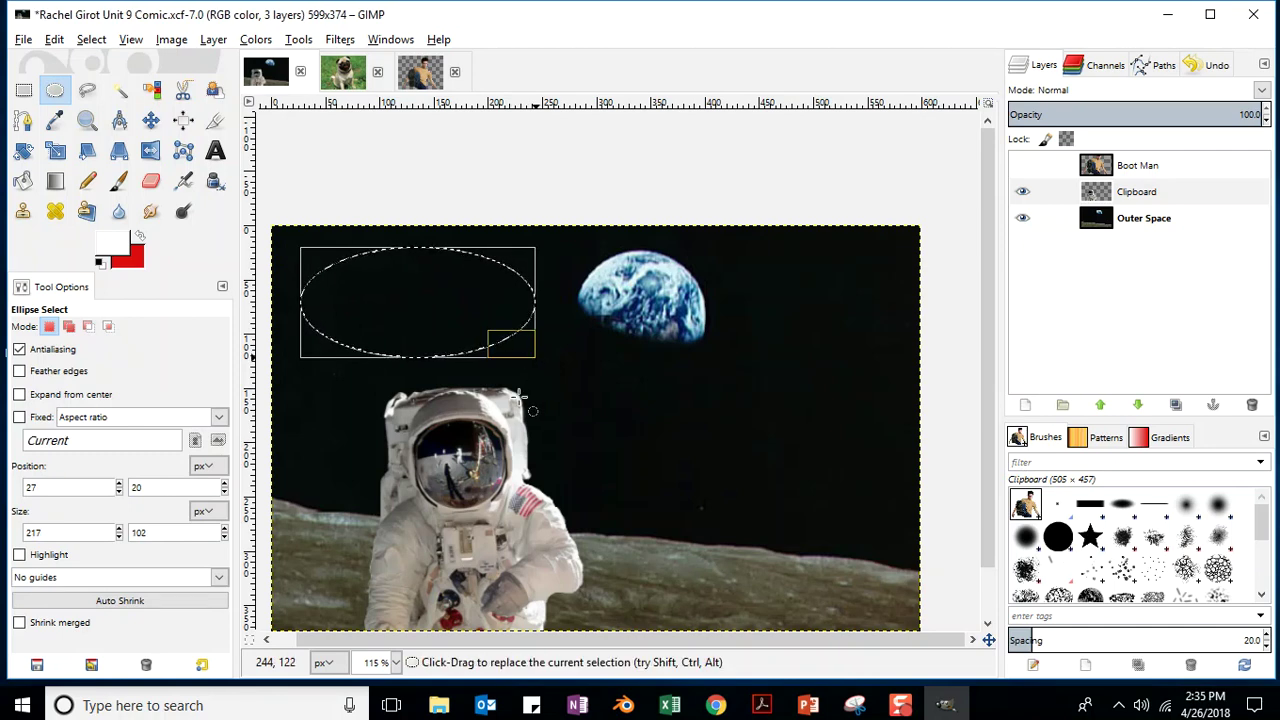
pyautogui.click(23, 39)
pyautogui.click(49, 190)
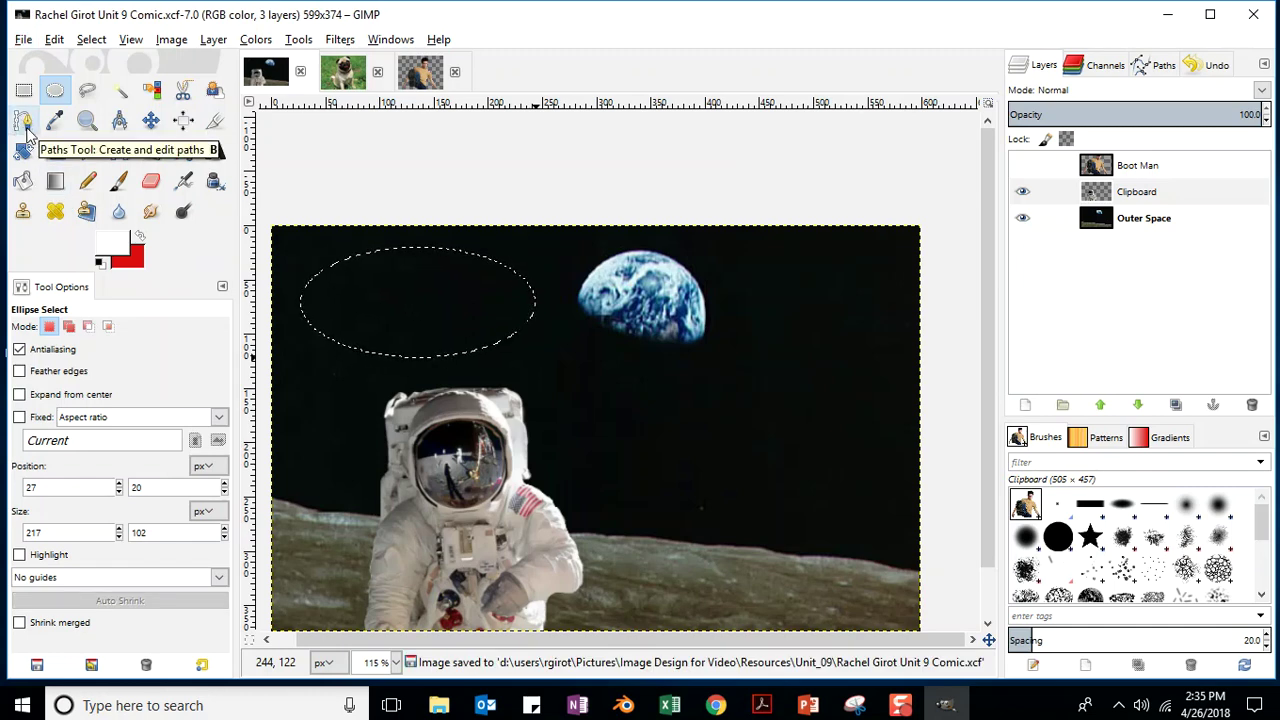
# - Draw a three-anchor path for the bubble's tail from inside the ellipse's lower-right part to a tip at about 212, 134 and back up
pyautogui.click(24, 122)
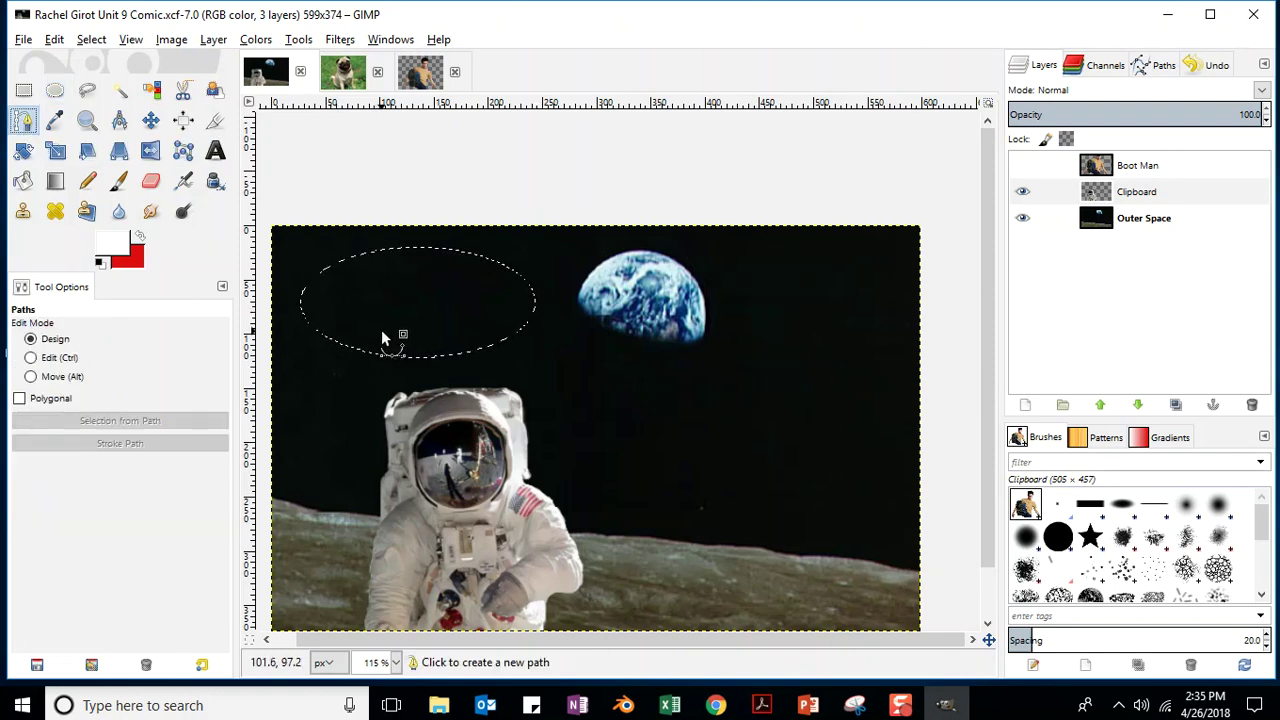
pyautogui.click(472, 321)
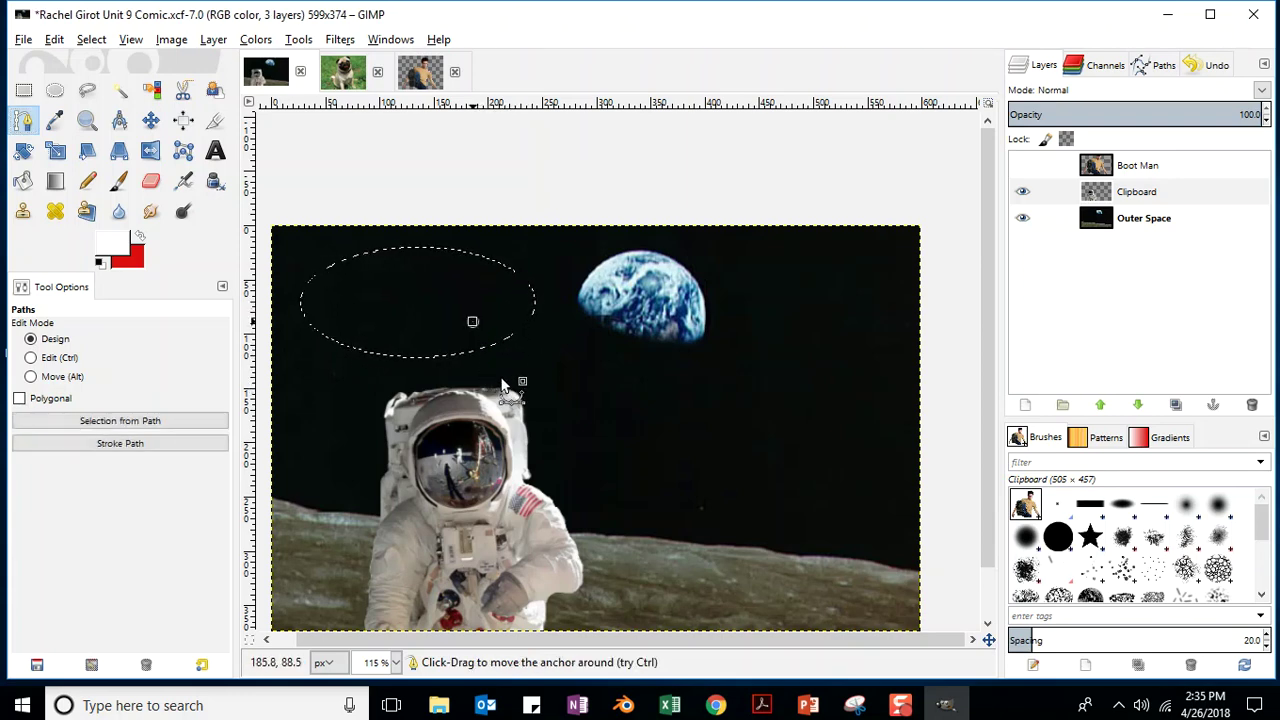
pyautogui.click(497, 374)
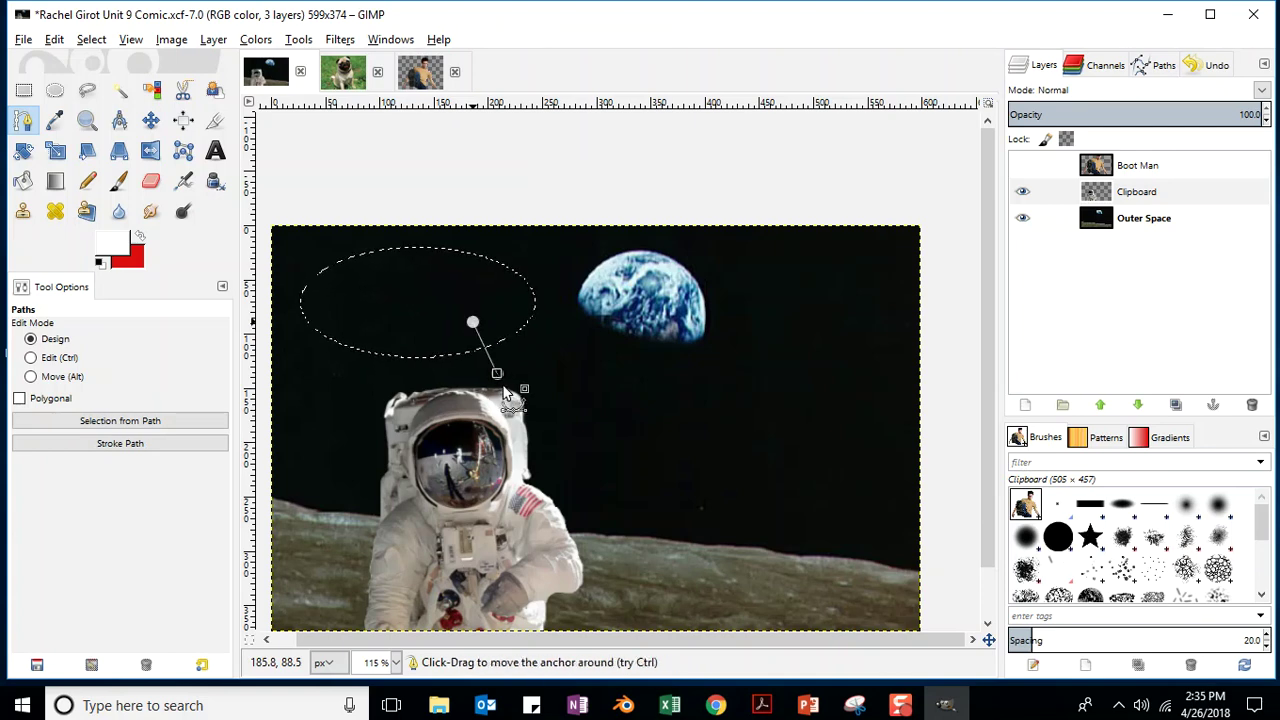
pyautogui.moveTo(499, 377); pyautogui.dragTo(495, 307)
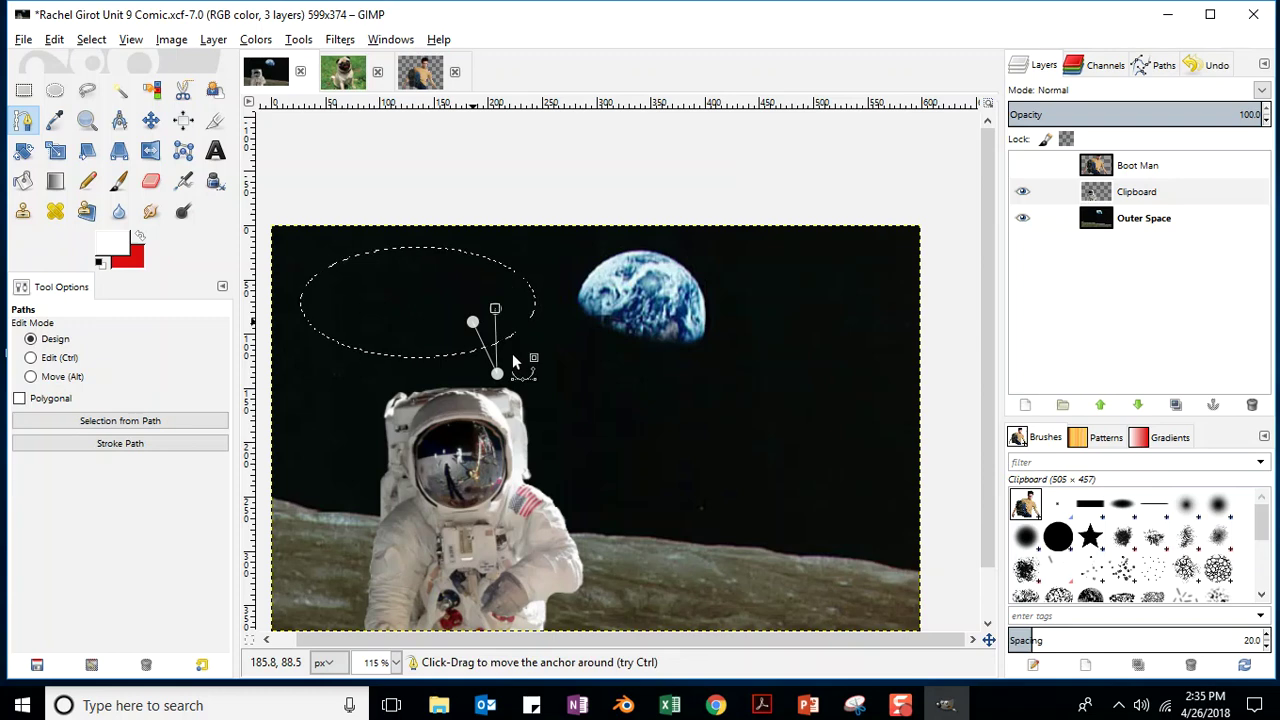
pyautogui.moveTo(486, 380); pyautogui.dragTo(519, 378)
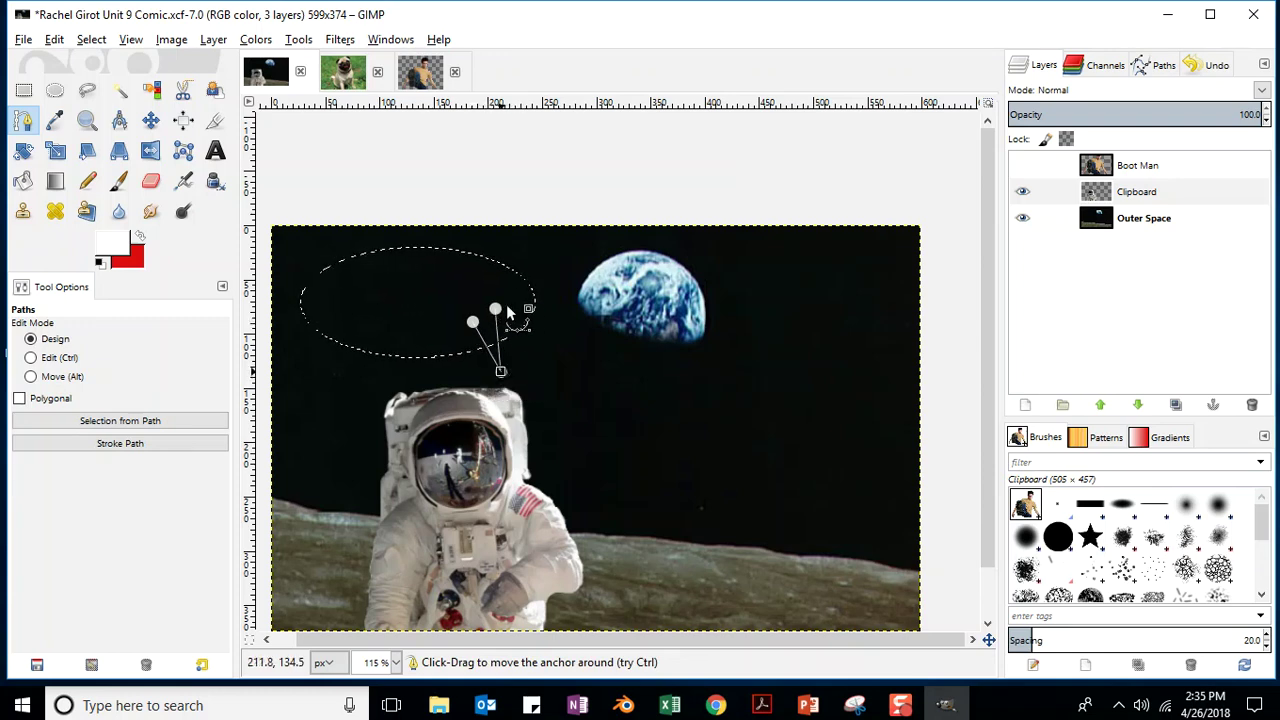
# - Move the tail path's anchors to the ellipse's lower-left edge with the tip at about 113, 141, and save the image
pyautogui.moveTo(505, 312)
pyautogui.mouseDown()
pyautogui.moveTo(522, 304)
pyautogui.moveTo(487, 326)
pyautogui.moveTo(519, 313)
pyautogui.moveTo(498, 311)
pyautogui.mouseUp()
pyautogui.moveTo(502, 373); pyautogui.dragTo(494, 377)
pyautogui.moveTo(499, 313); pyautogui.dragTo(325, 320)
pyautogui.moveTo(517, 309); pyautogui.dragTo(349, 318)
pyautogui.moveTo(497, 378); pyautogui.dragTo(376, 380)
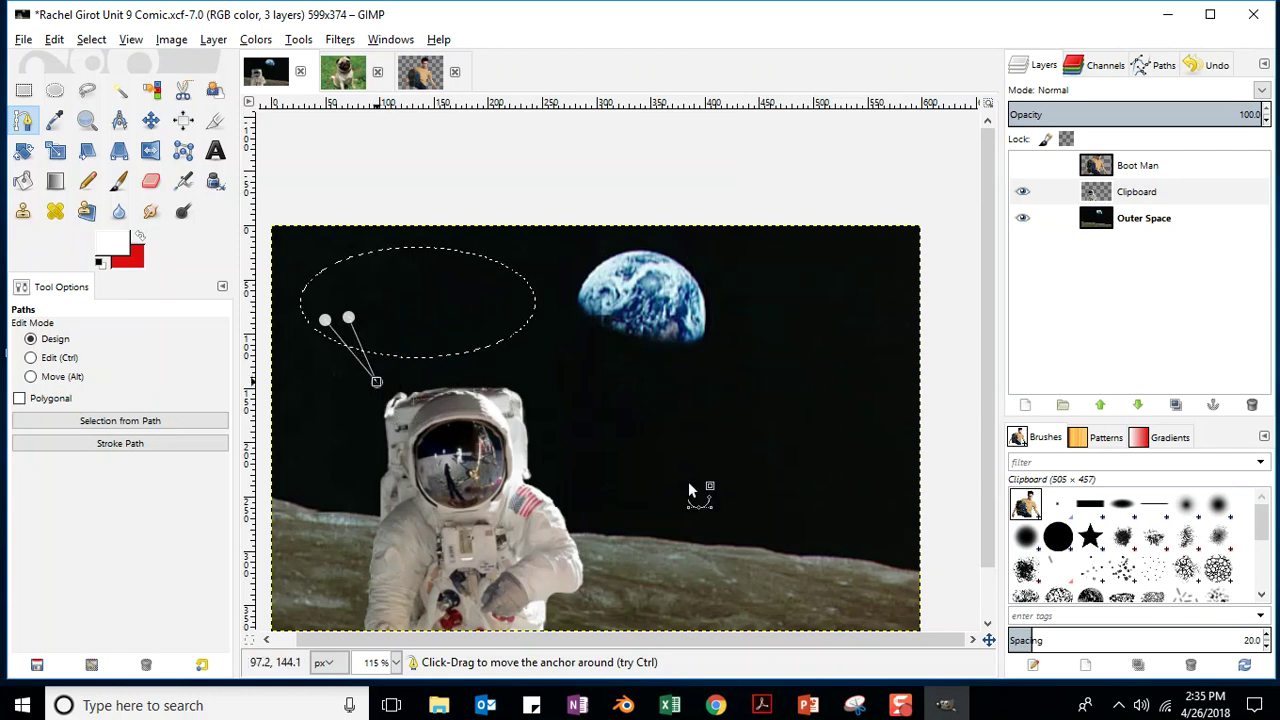
pyautogui.moveTo(376, 380)
pyautogui.mouseDown()
pyautogui.moveTo(419, 383)
pyautogui.moveTo(394, 377)
pyautogui.mouseUp()
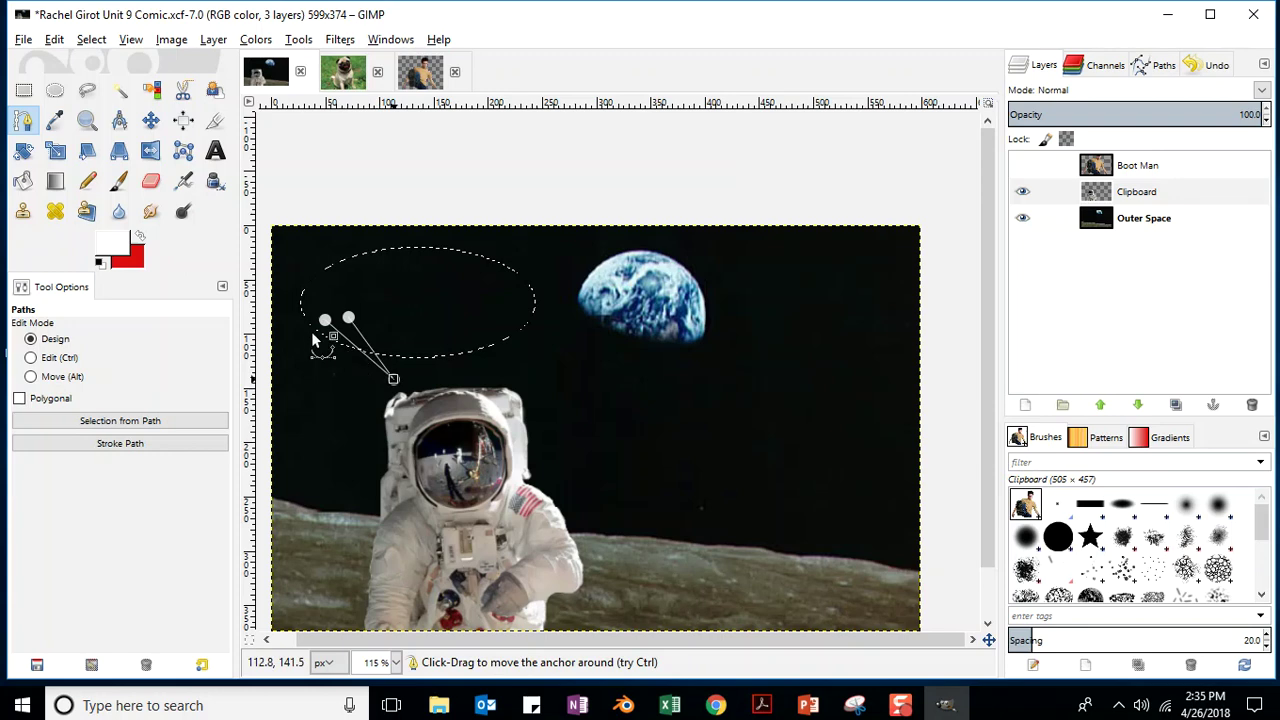
pyautogui.moveTo(330, 329); pyautogui.dragTo(344, 322)
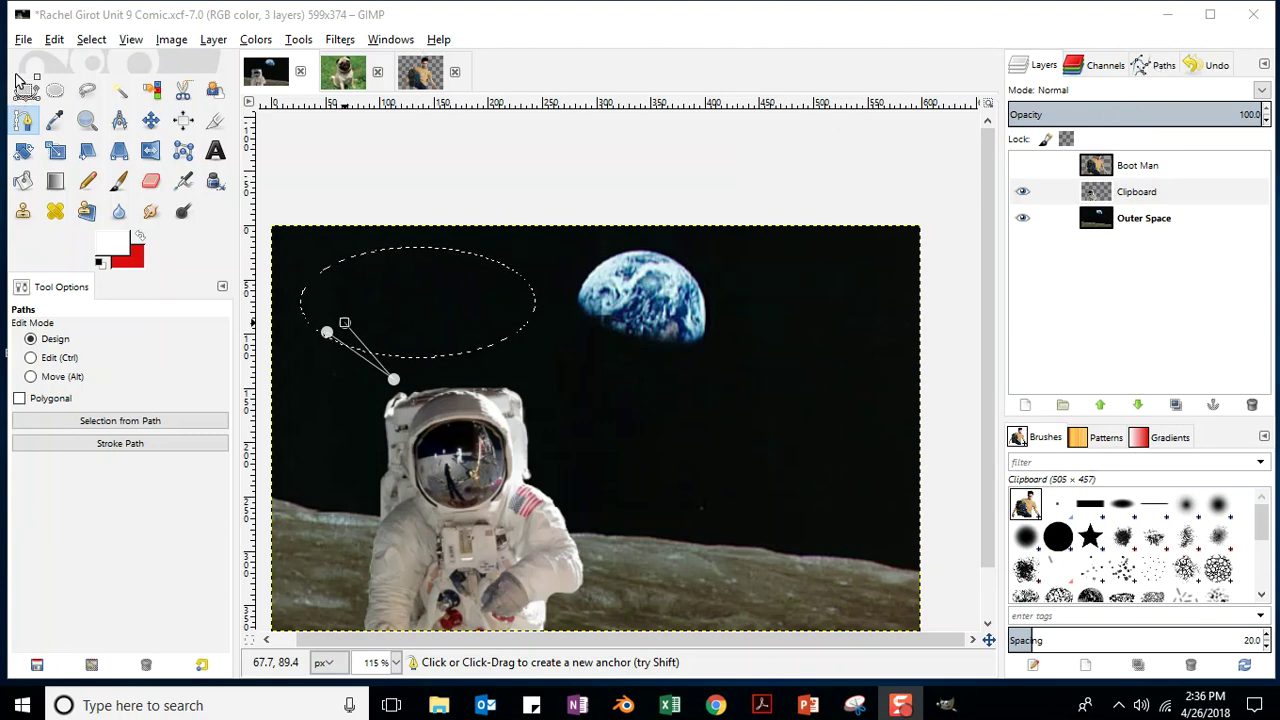
pyautogui.click(23, 39)
pyautogui.click(55, 189)
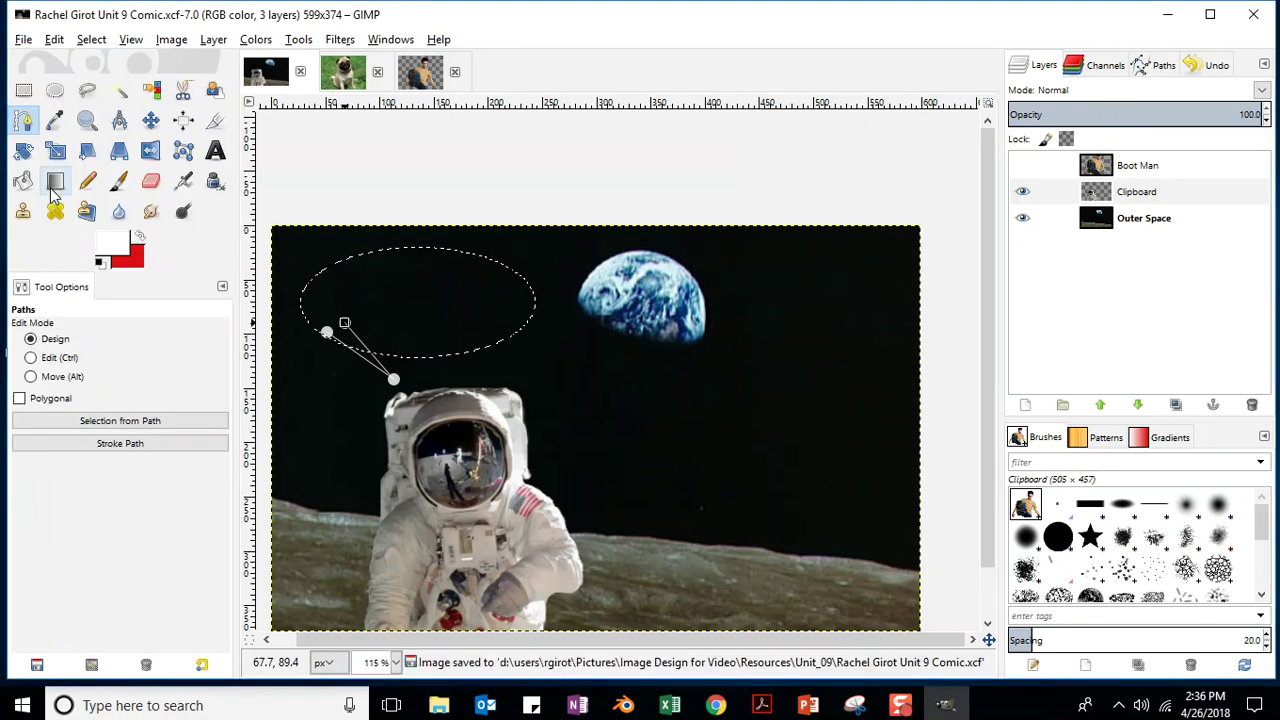
# - Rename the unnamed tail path as Callout Carrot
pyautogui.click(1158, 68)
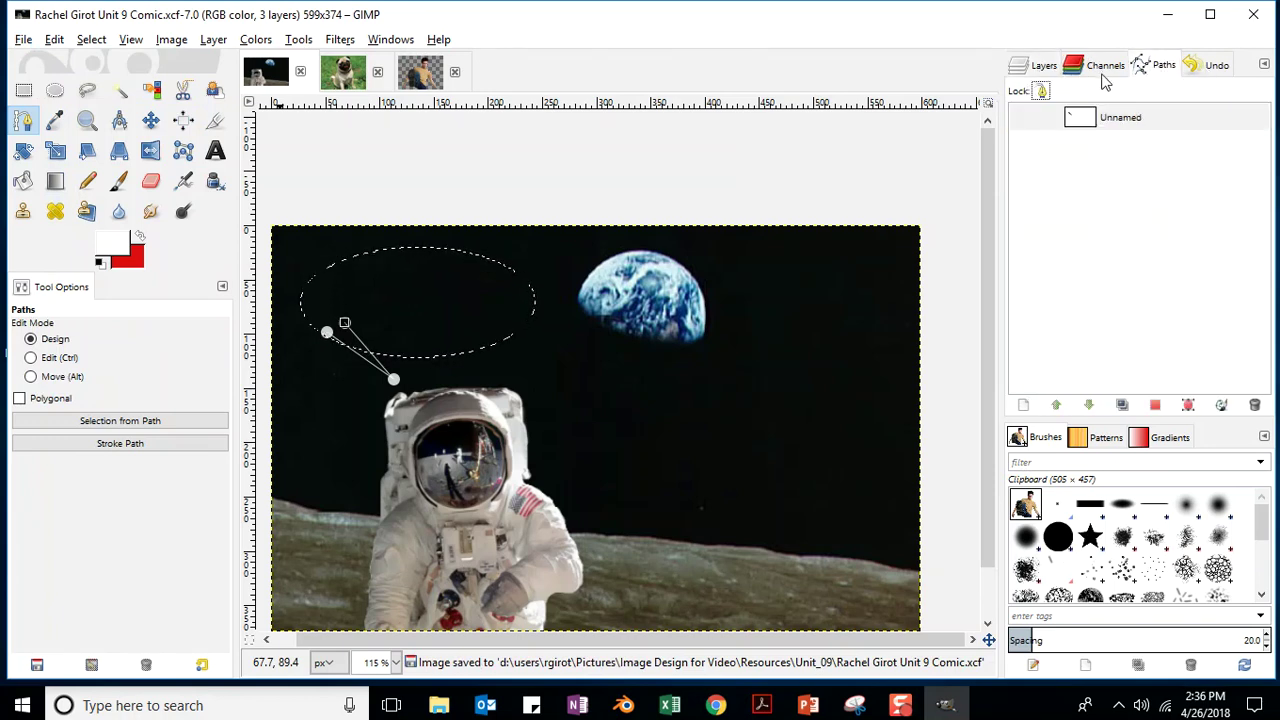
pyautogui.click(390, 40)
pyautogui.moveTo(413, 84)
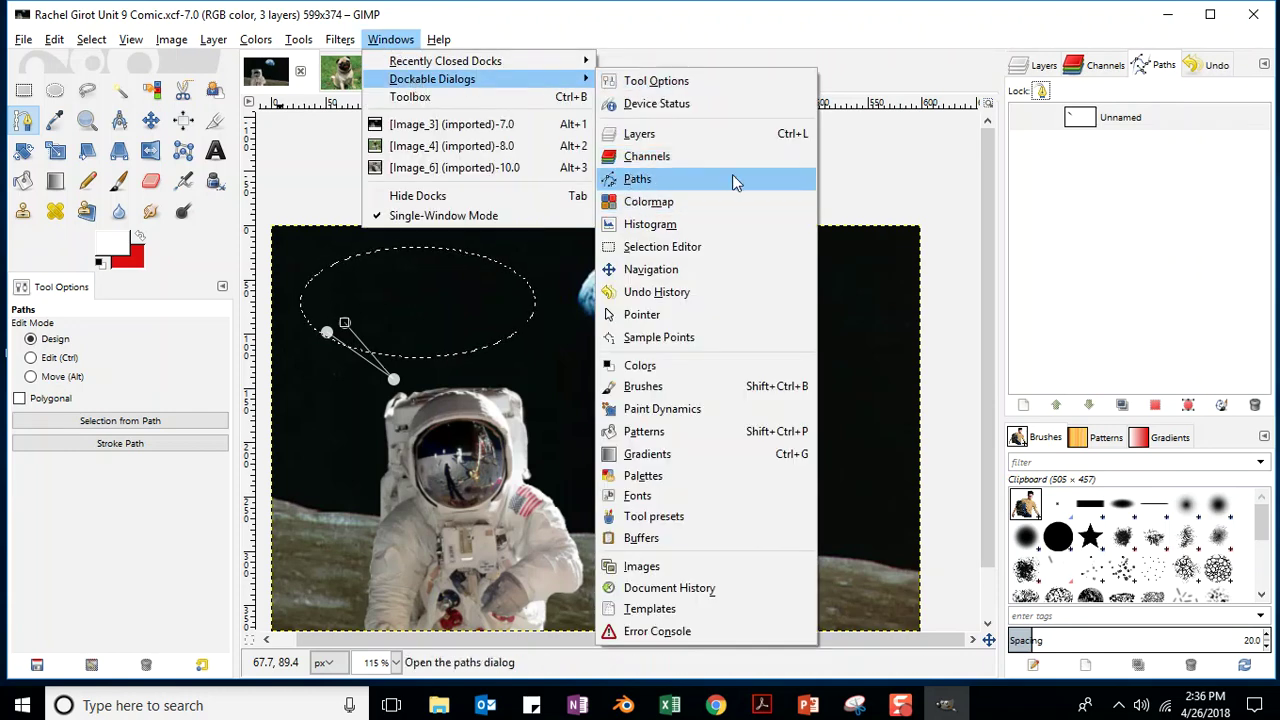
pyautogui.click(975, 50)
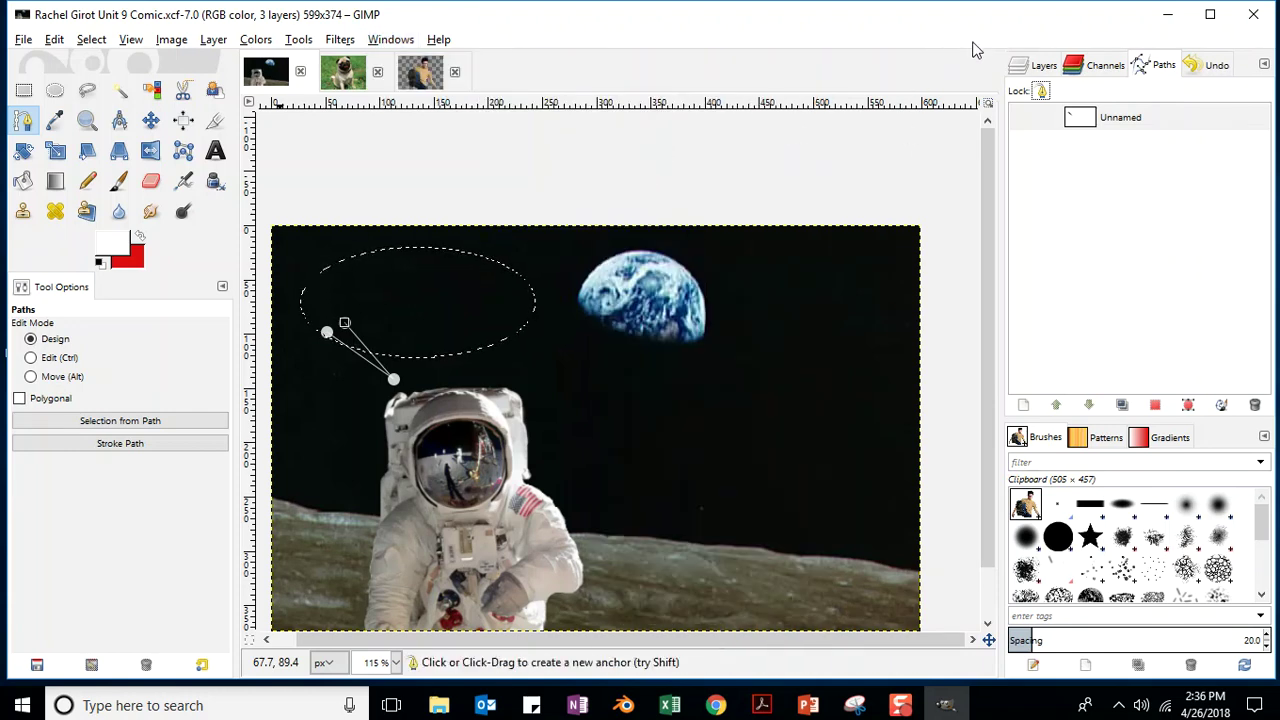
pyautogui.rightClick(1148, 124)
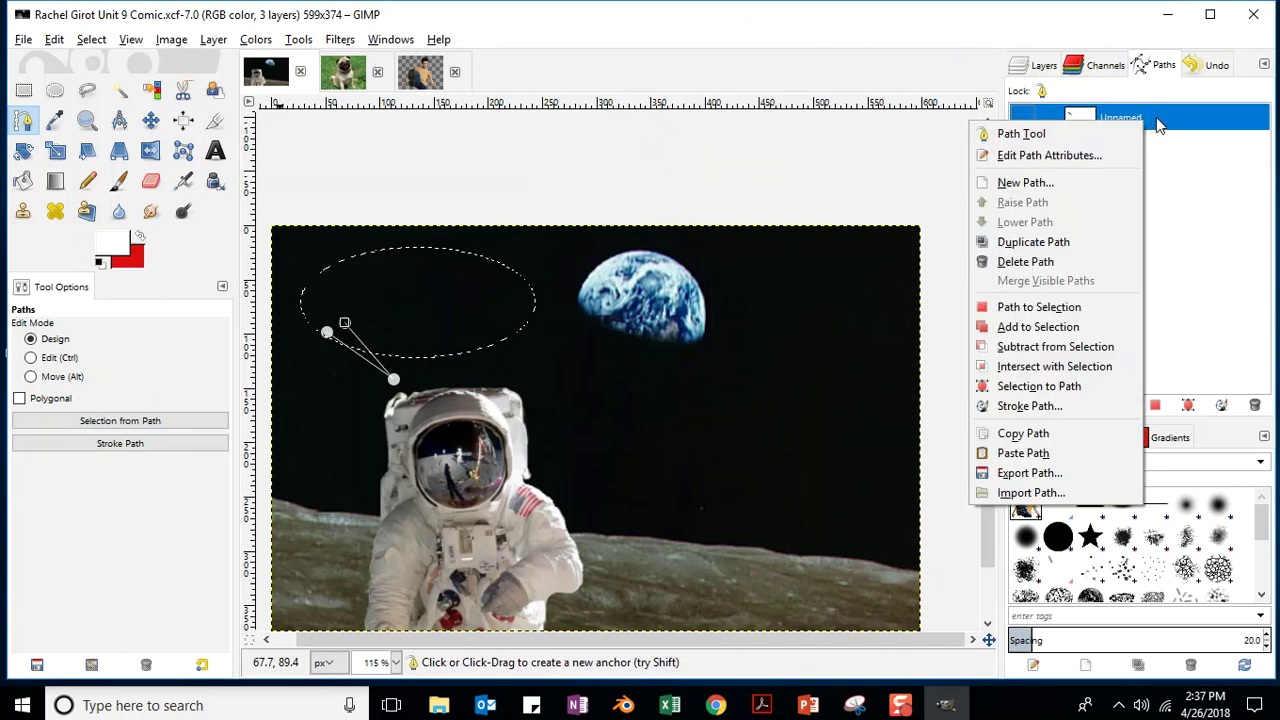
pyautogui.click(1158, 124)
pyautogui.doubleClick(1140, 121)
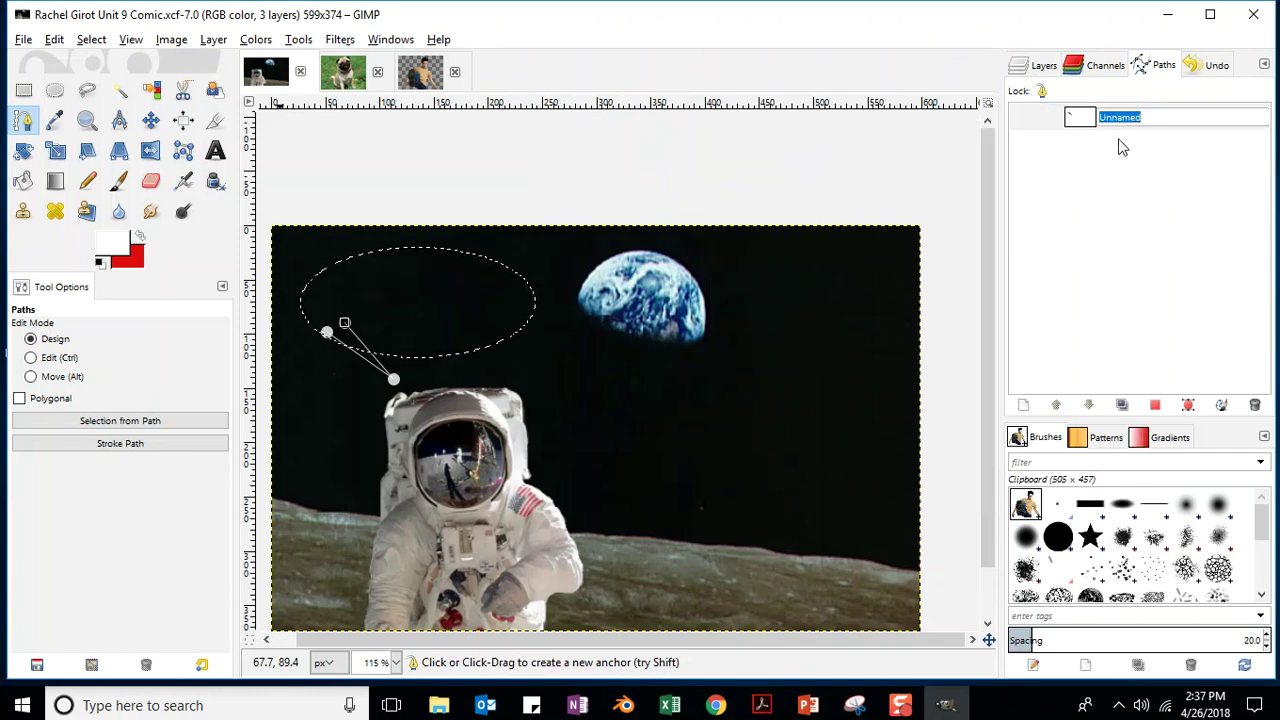
pyautogui.write('c')
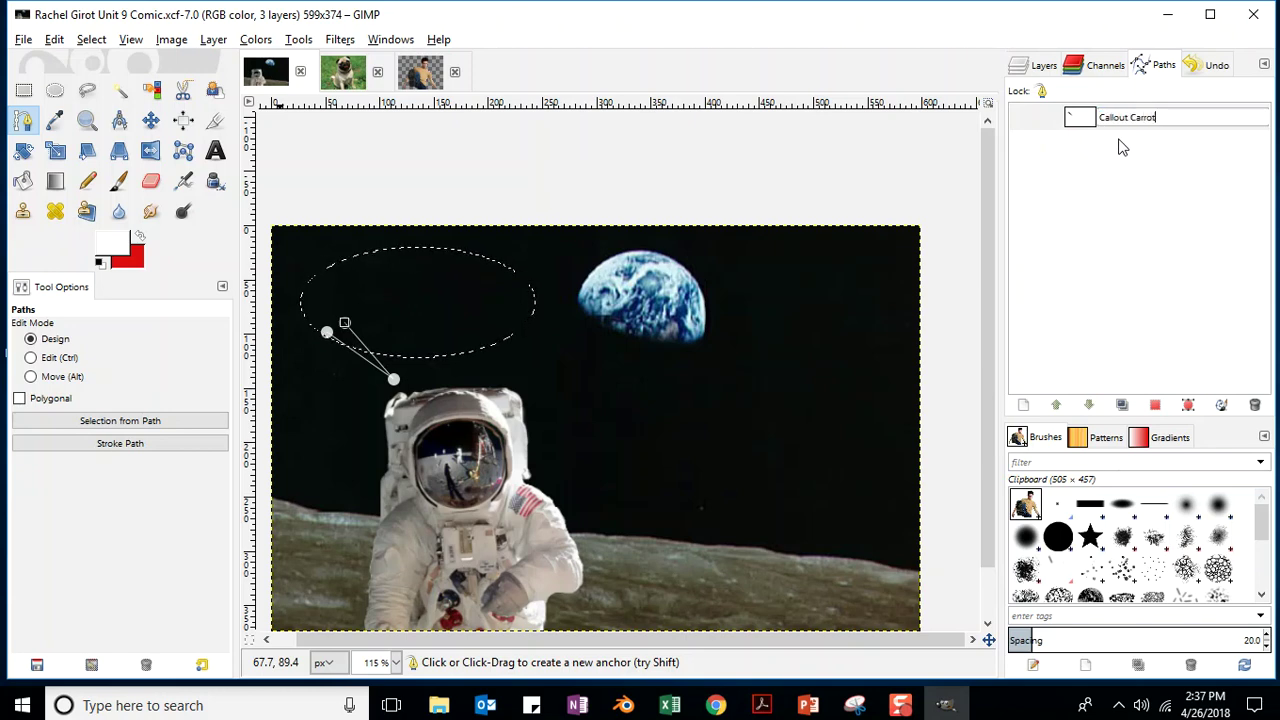
pyautogui.write('allout Carrot')
pyautogui.press('Return')
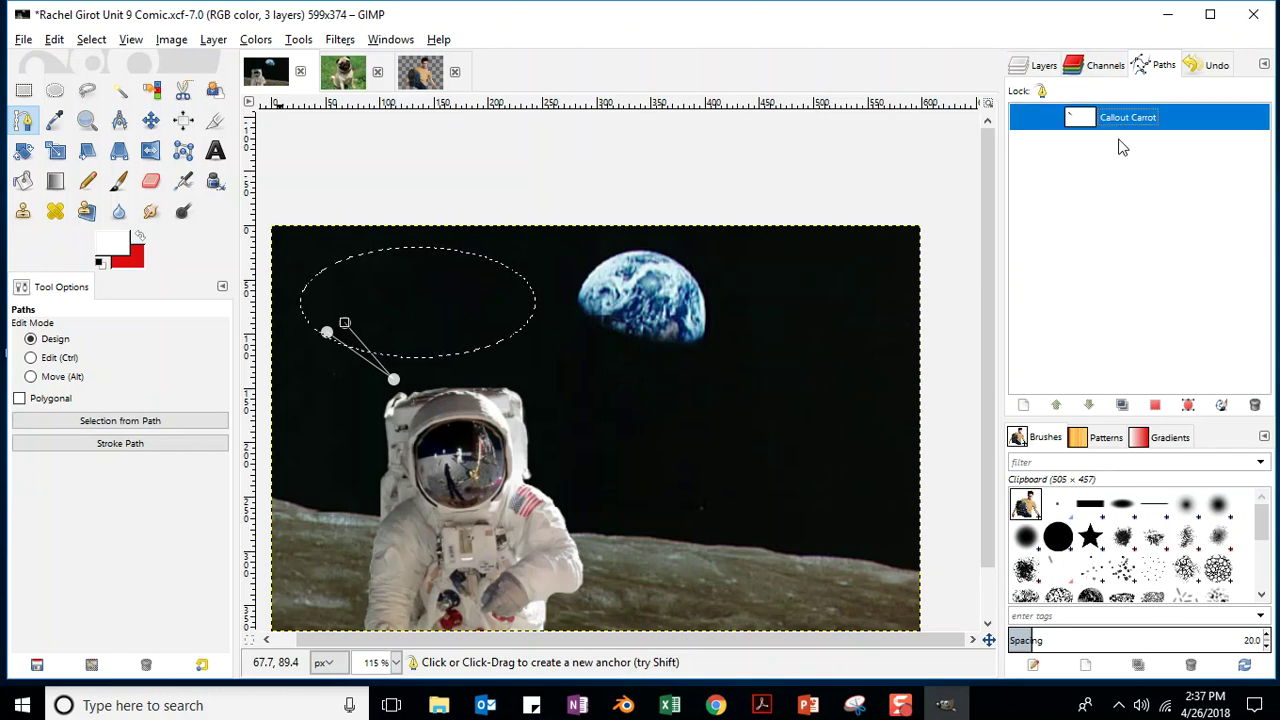
# - Add the Callout Carrot path to the elliptical selection and save the image
pyautogui.rightClick(1170, 120)
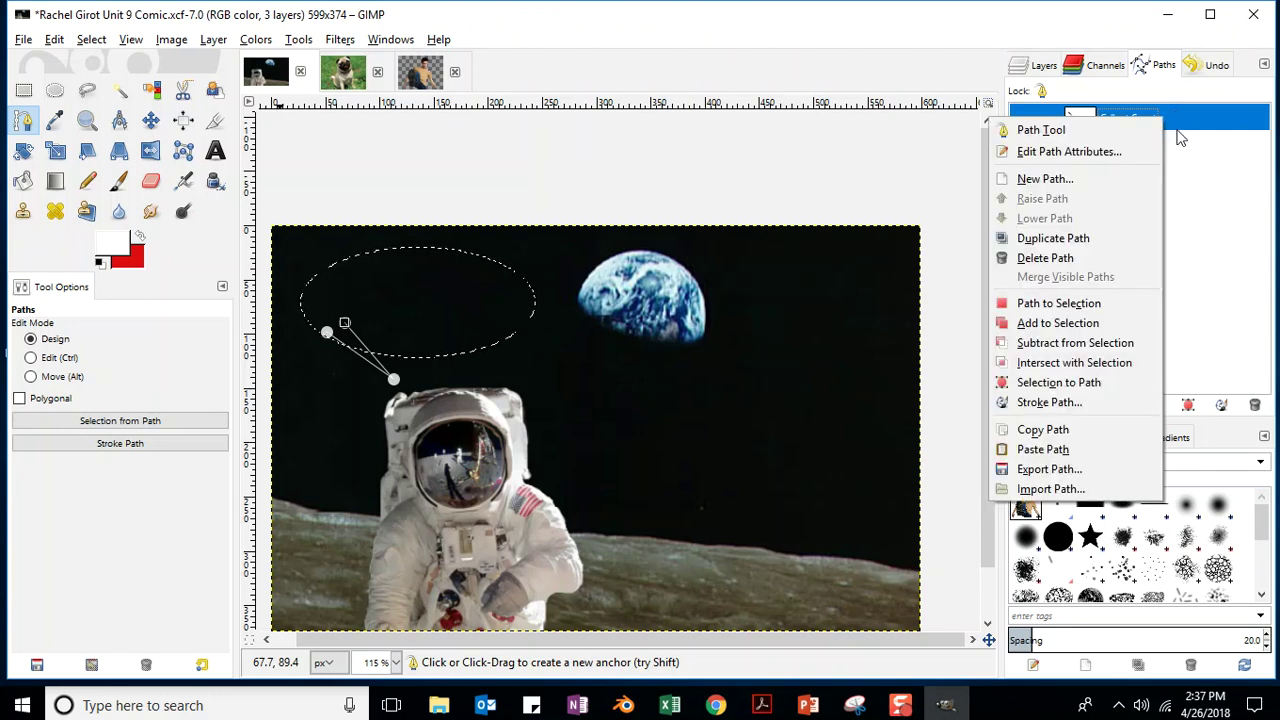
pyautogui.click(1035, 330)
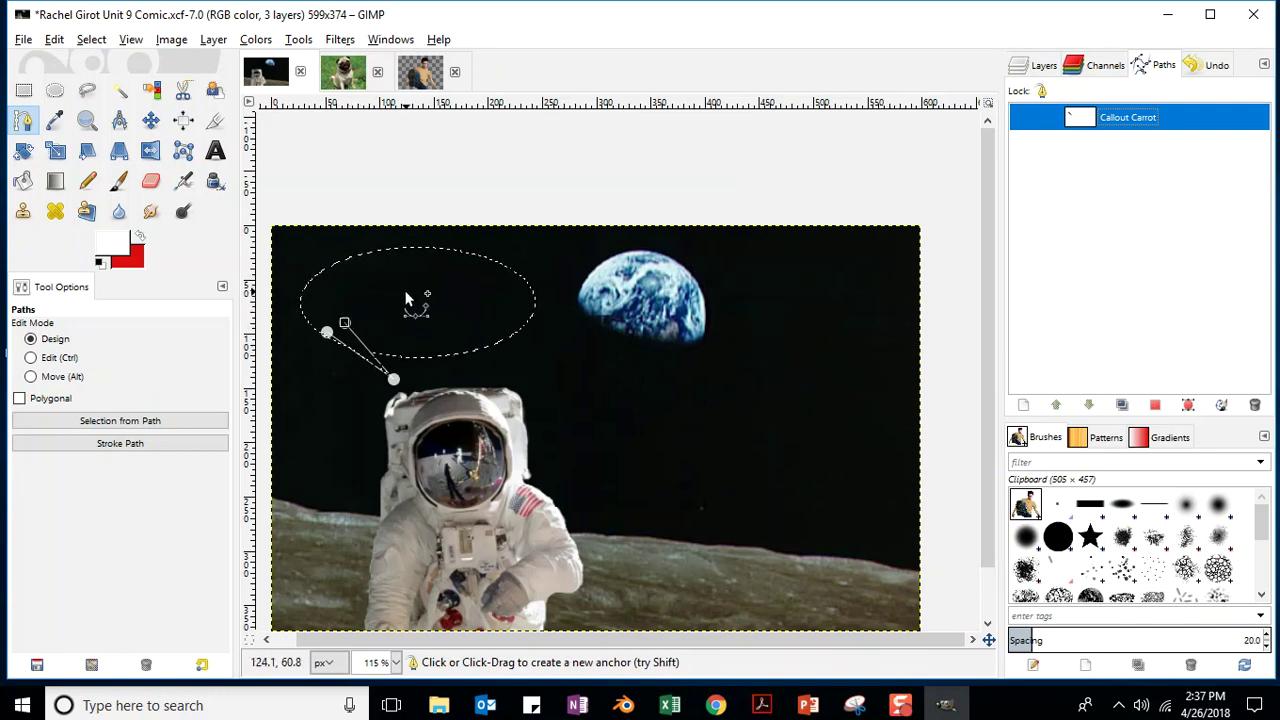
pyautogui.click(23, 40)
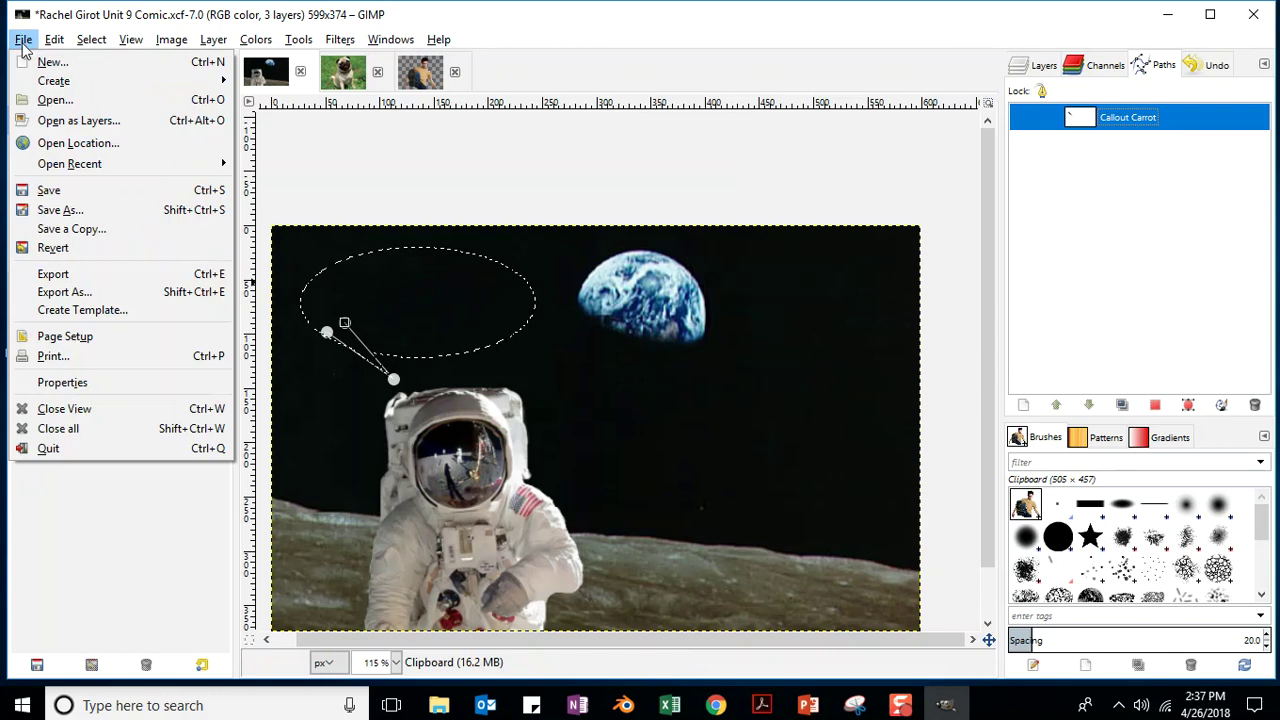
pyautogui.click(33, 189)
# - Sample the Earth's blue (4c89bb) as the foreground color and bucket-fill the talk bubble selection with it on the Clipboard layer
pyautogui.click(23, 182)
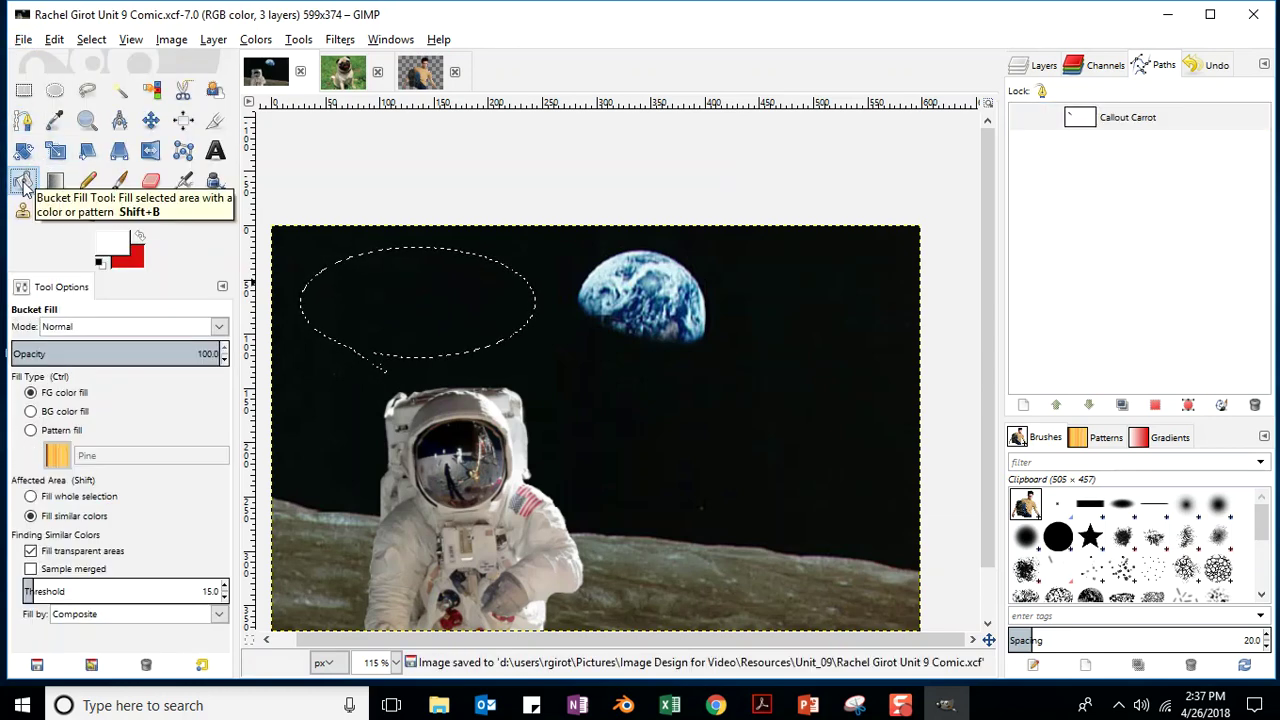
pyautogui.click(110, 248)
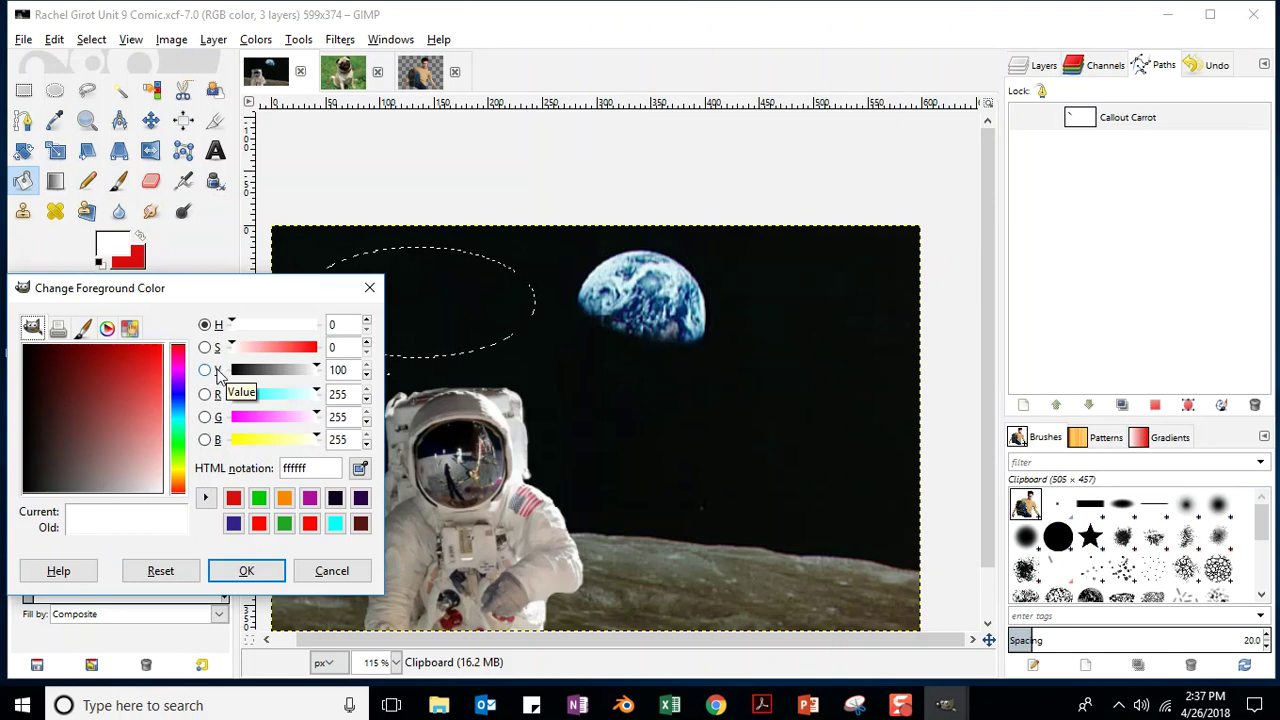
pyautogui.click(360, 469)
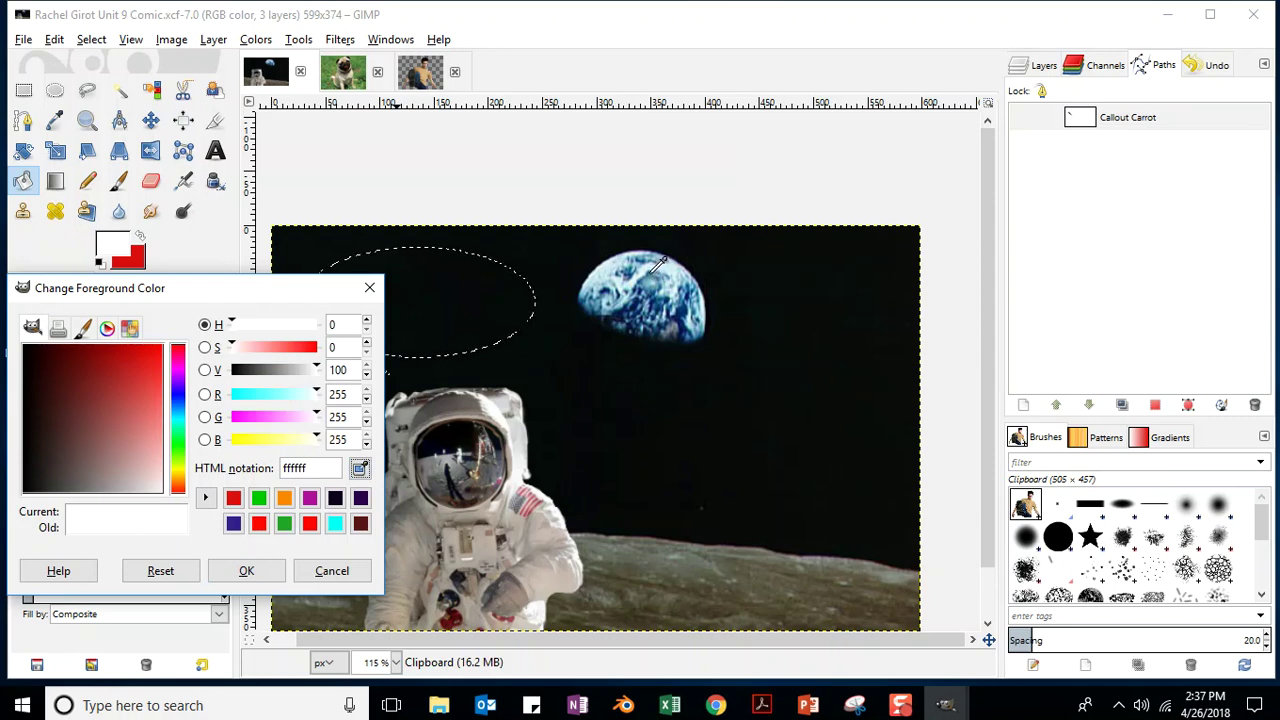
pyautogui.click(712, 343)
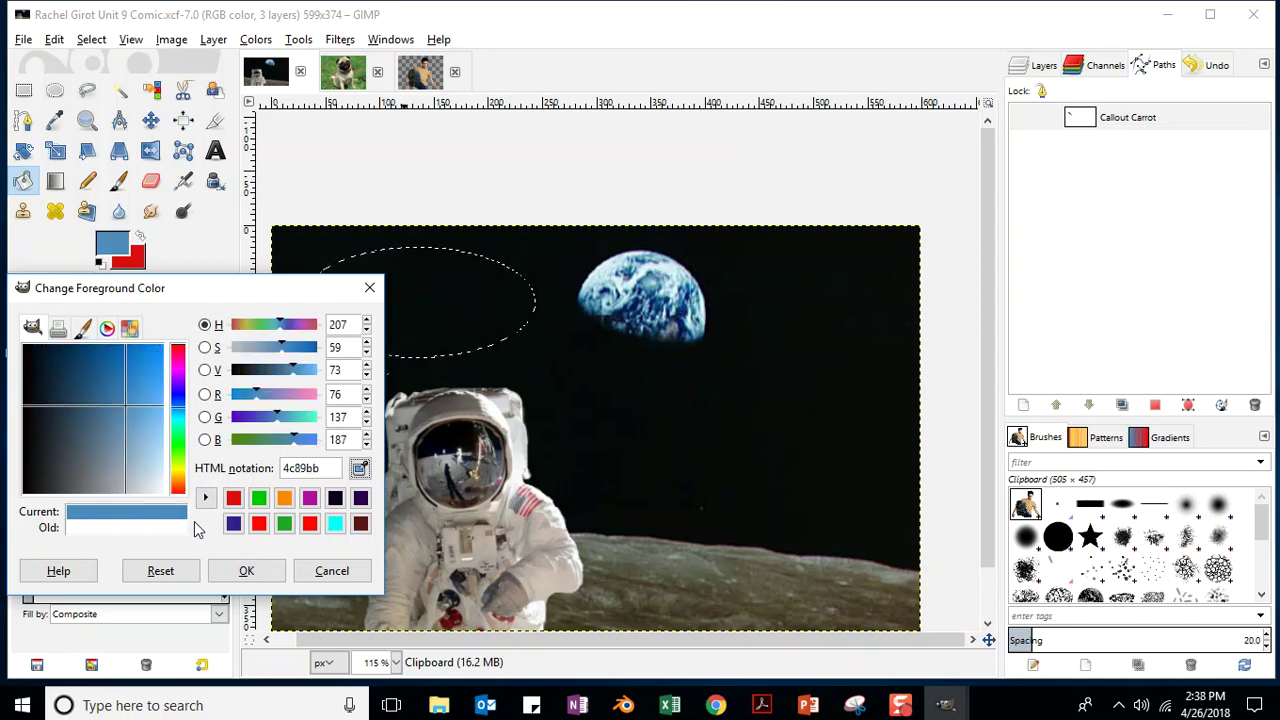
pyautogui.click(252, 572)
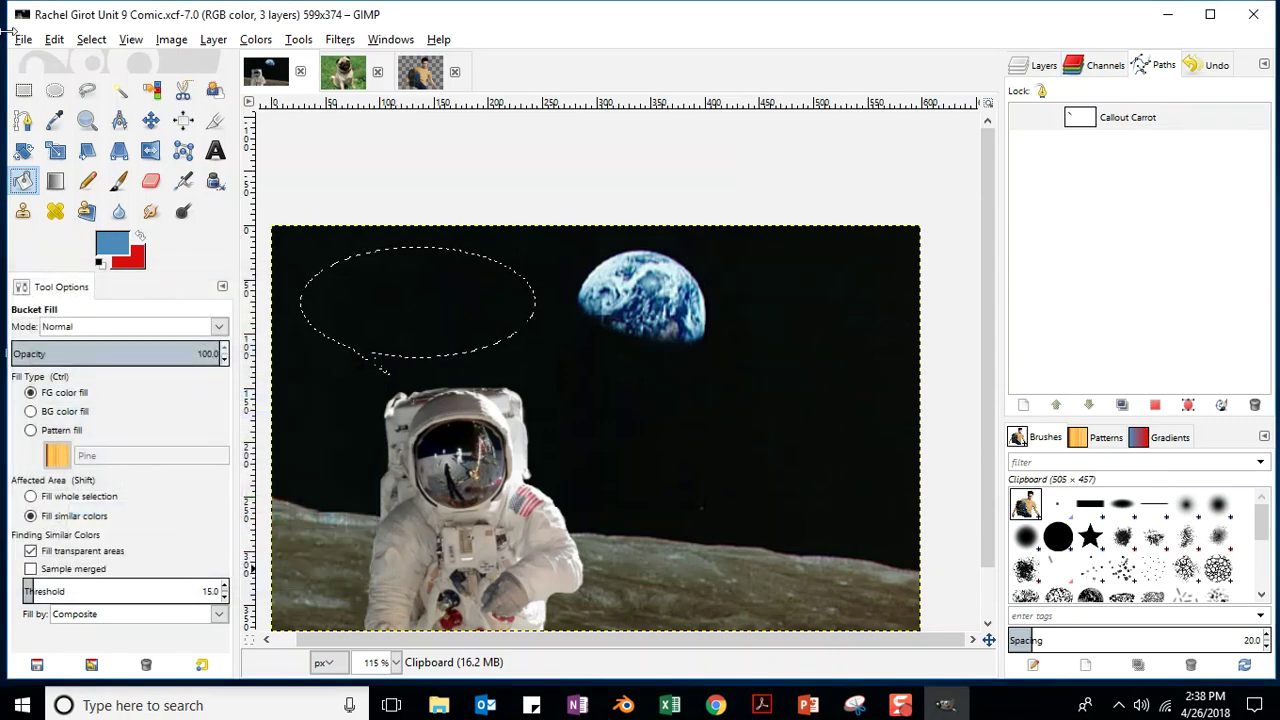
pyautogui.click(1033, 68)
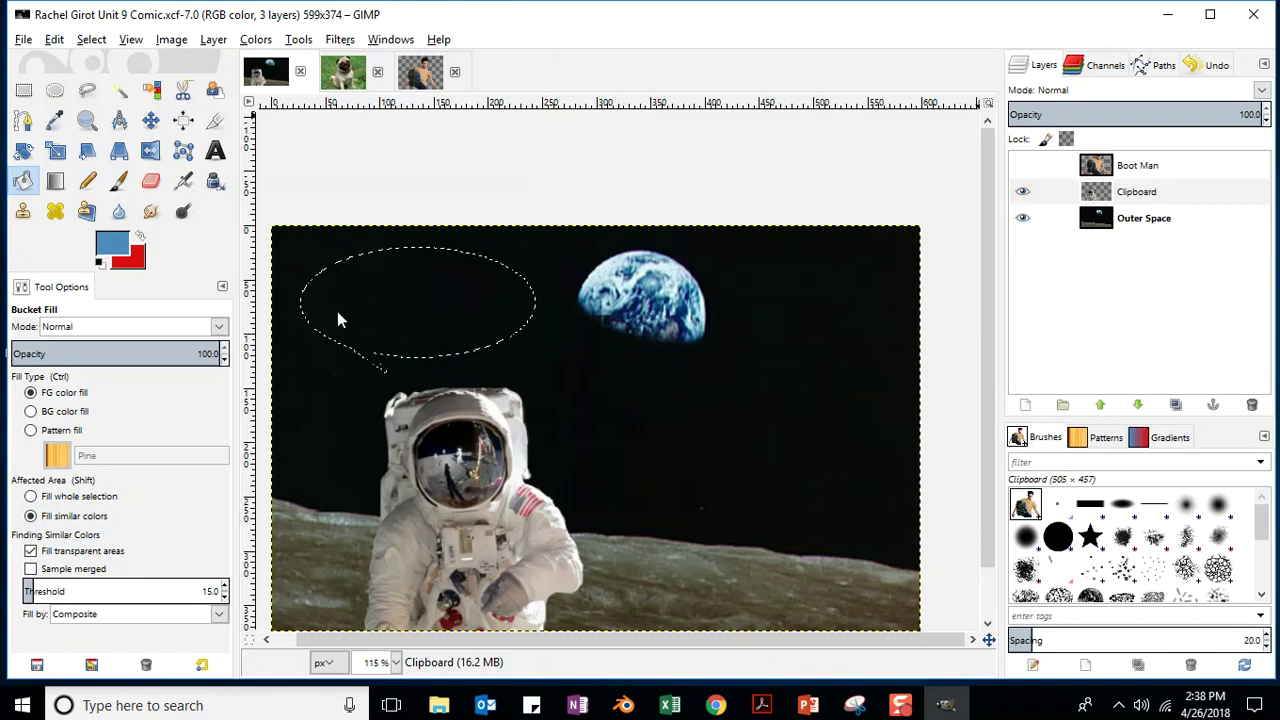
pyautogui.click(392, 292)
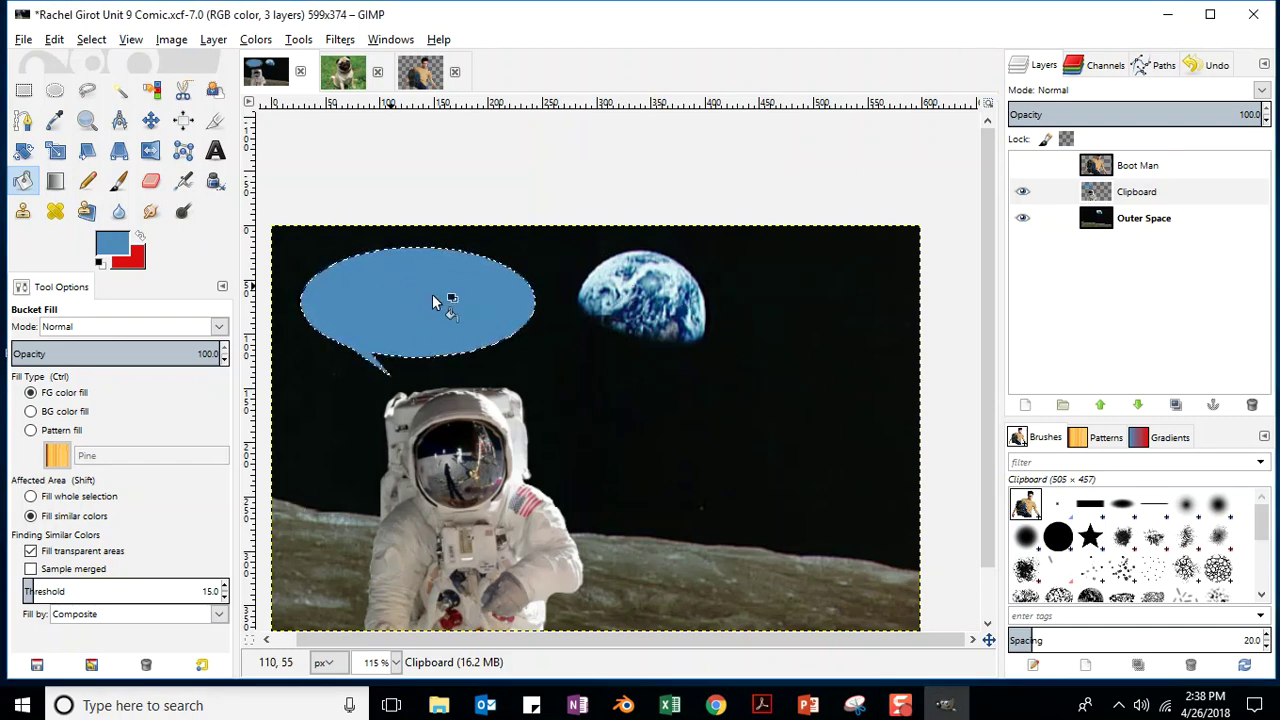
# - Set the foreground color to white and the background to black, refill the talk bubble with white, and save the image
pyautogui.click(115, 248)
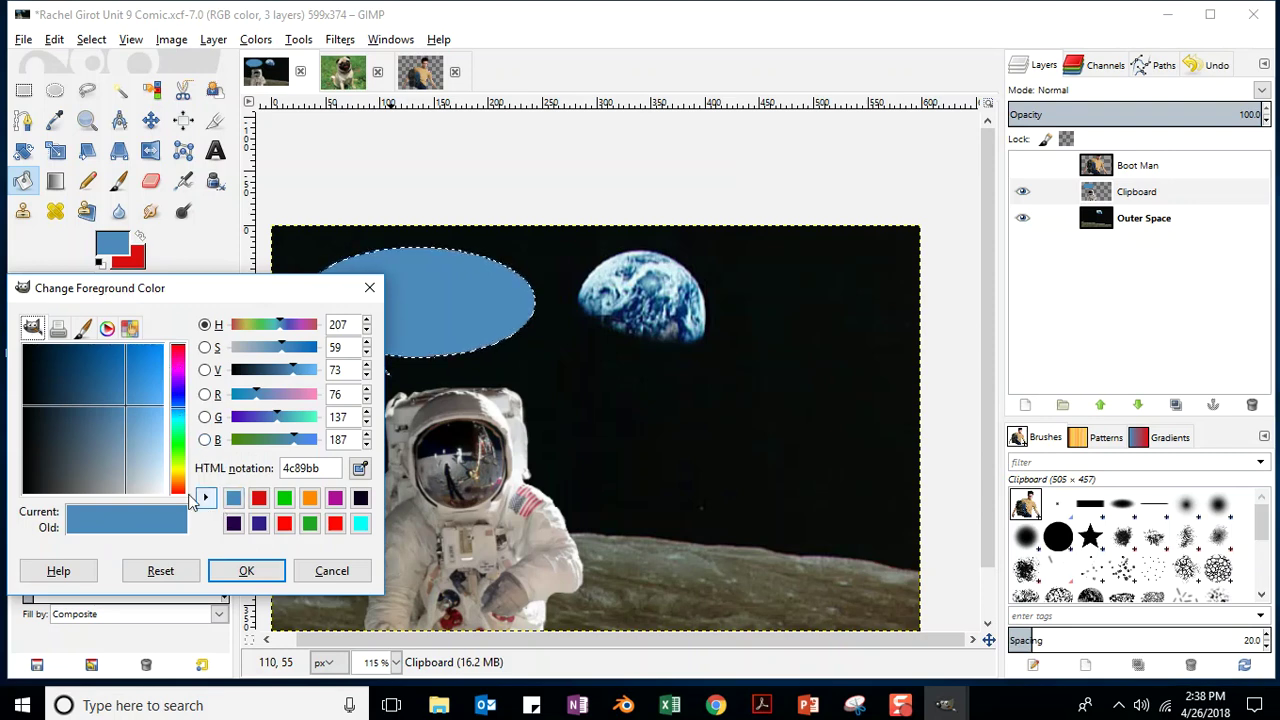
pyautogui.moveTo(120, 410); pyautogui.dragTo(162, 493)
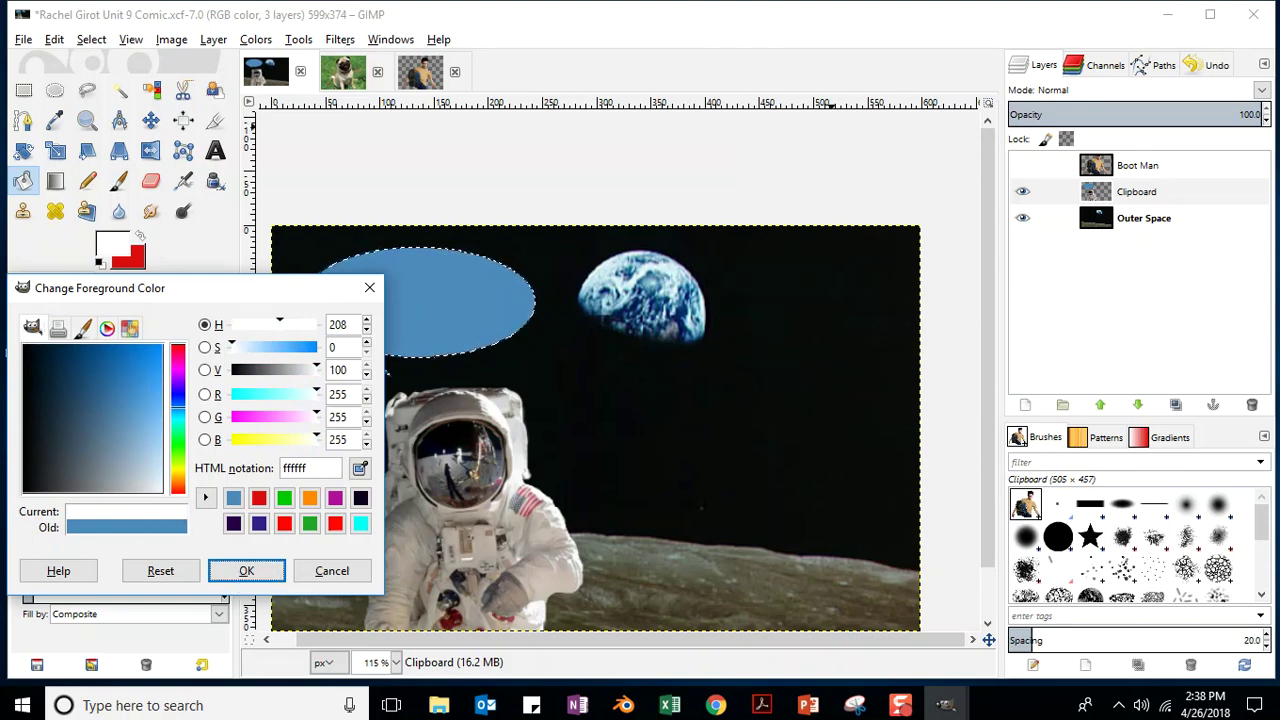
pyautogui.press('Return')
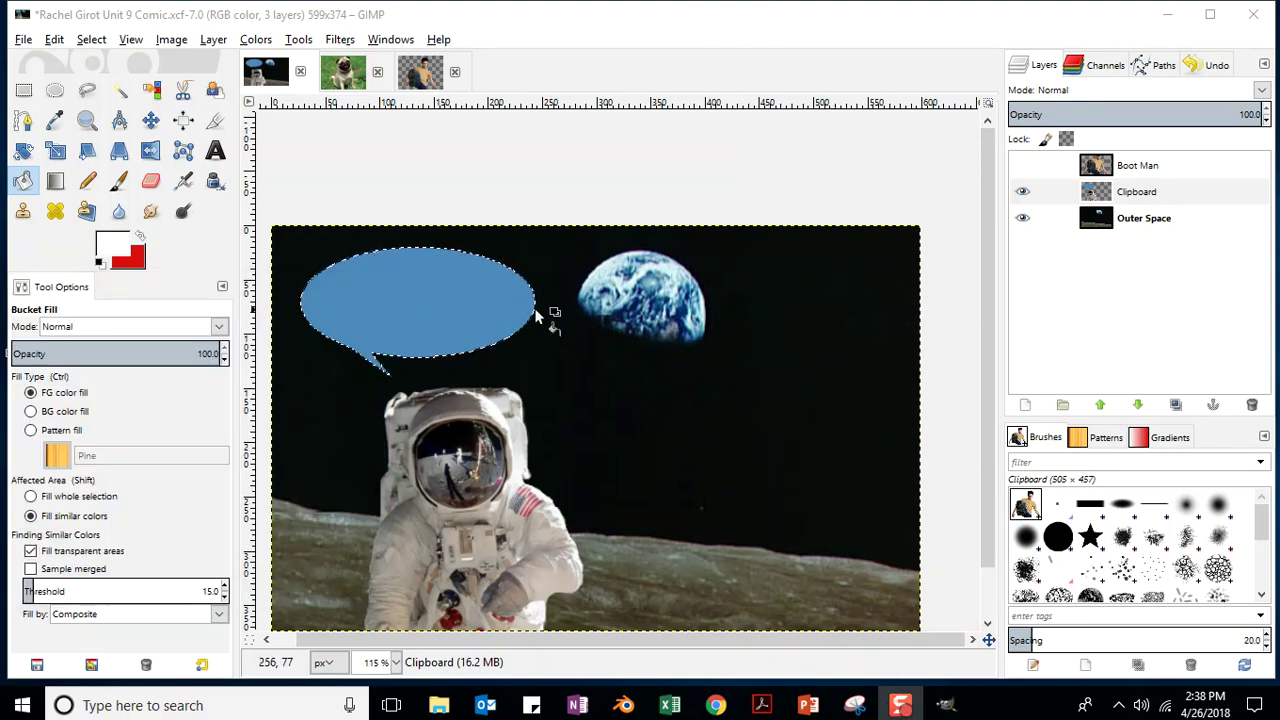
pyautogui.click(101, 265)
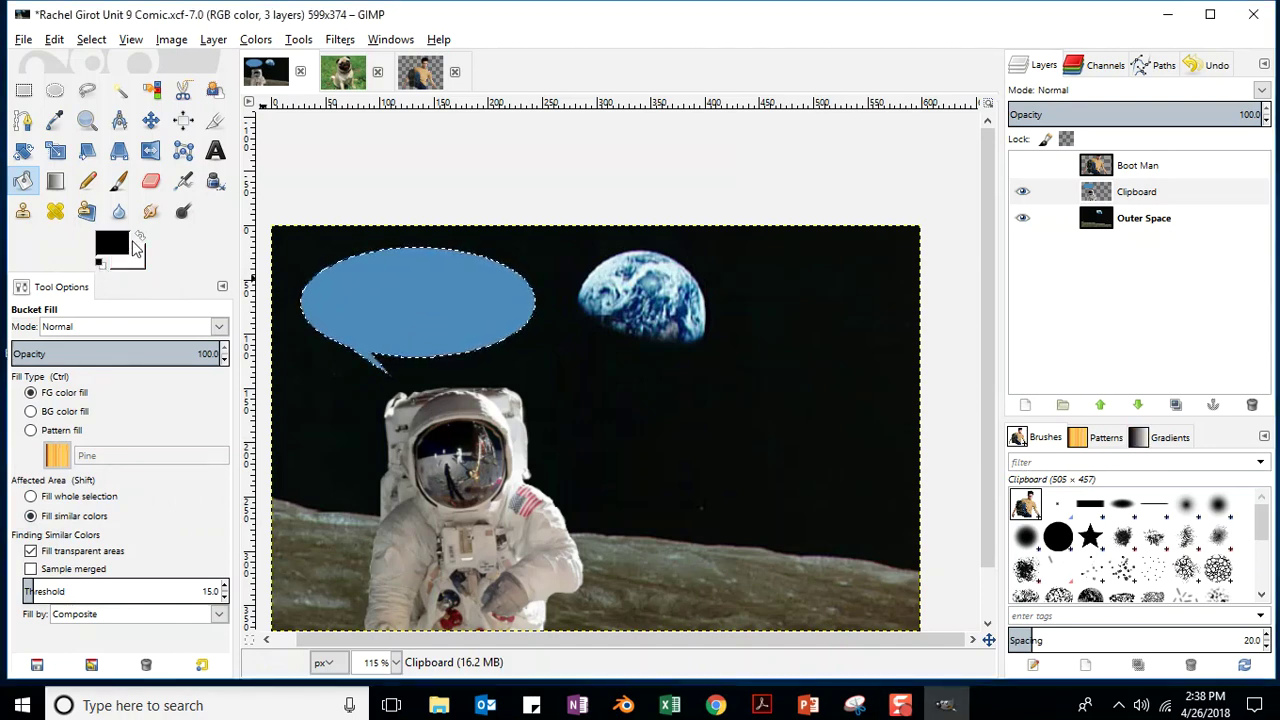
pyautogui.click(141, 238)
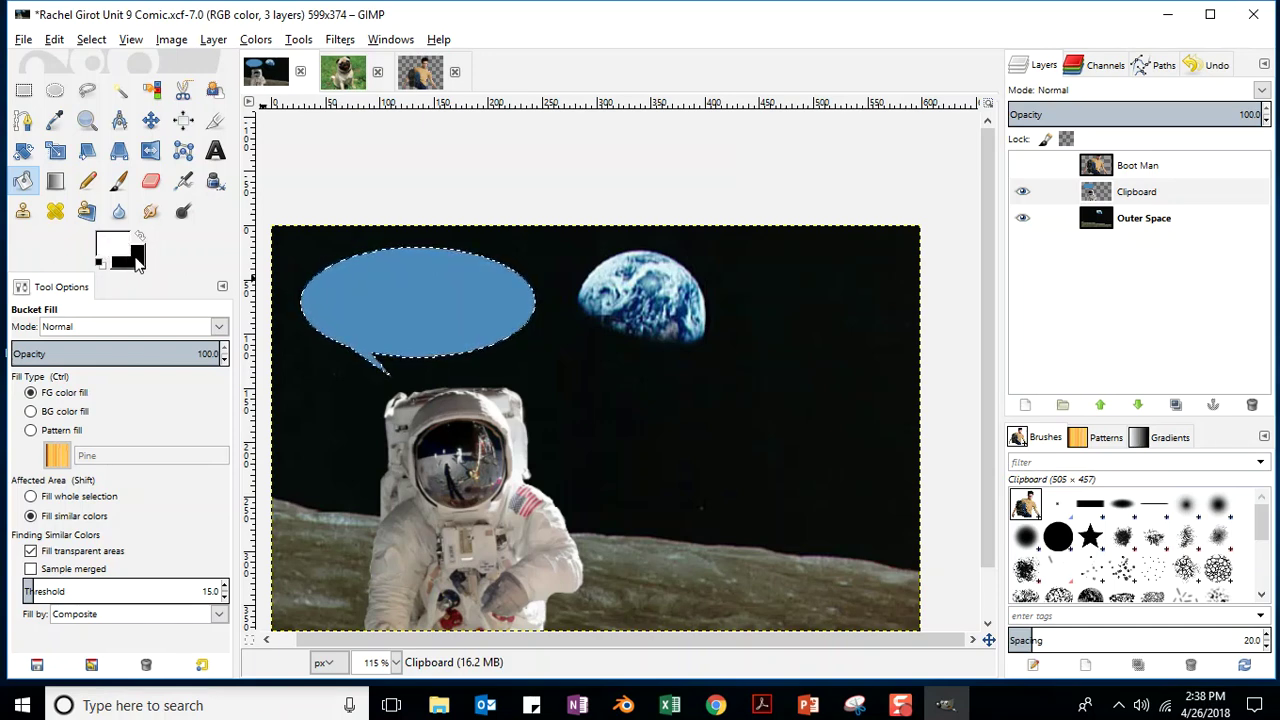
pyautogui.click(437, 297)
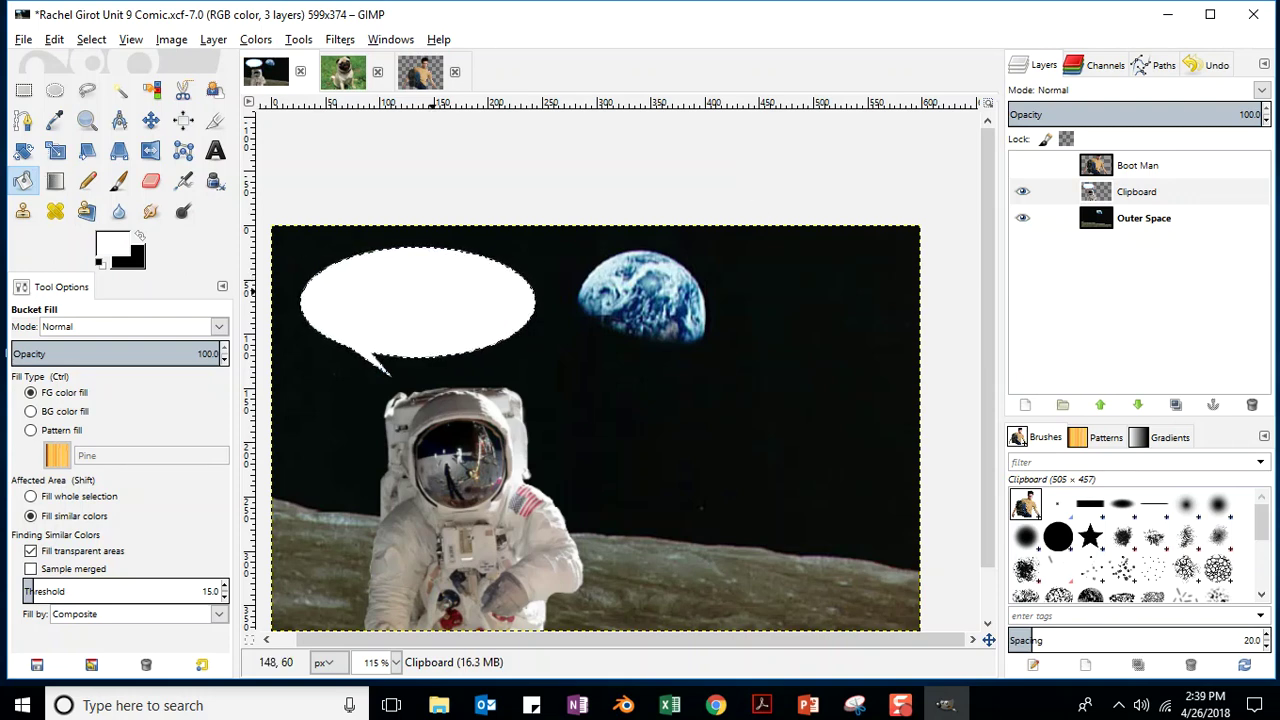
pyautogui.hotkey('alt', 'Tab')
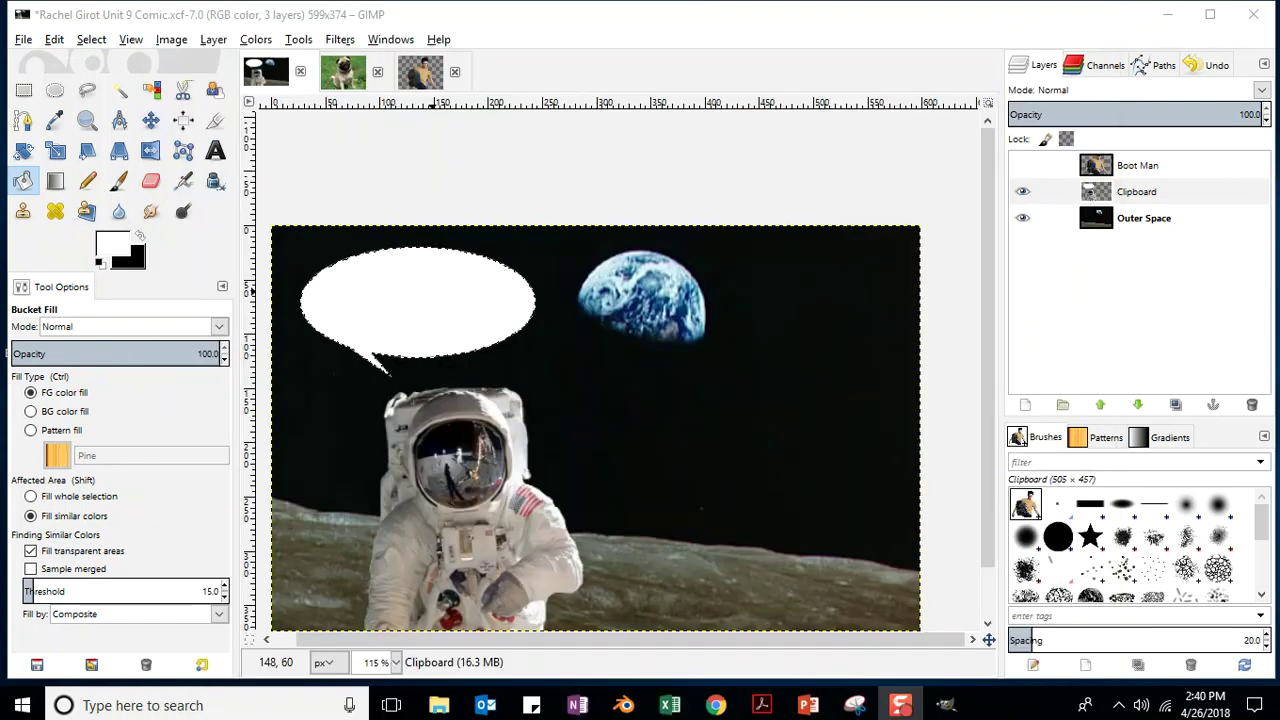
pyautogui.click(22, 39)
pyautogui.click(46, 190)
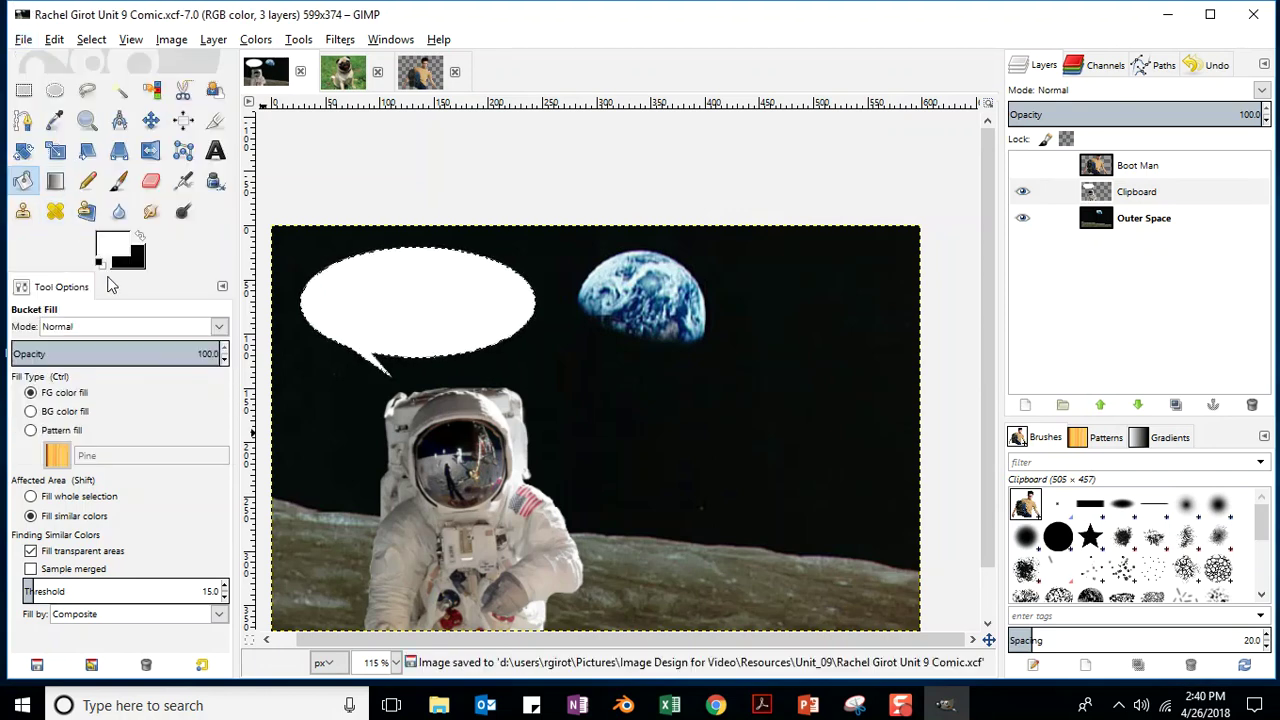
# - Add the text "I miss GIMP" inside the talk bubble in 18 px Sans with the white foreground color
pyautogui.click(217, 153)
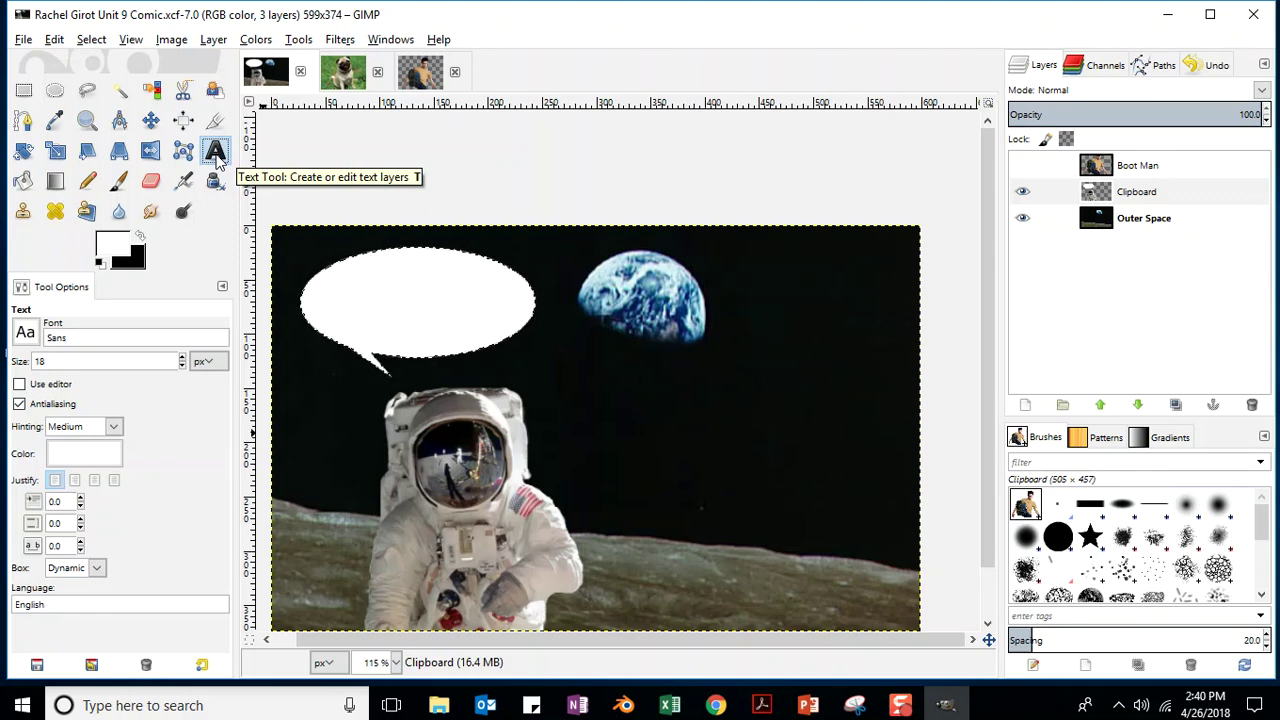
pyautogui.click(330, 299)
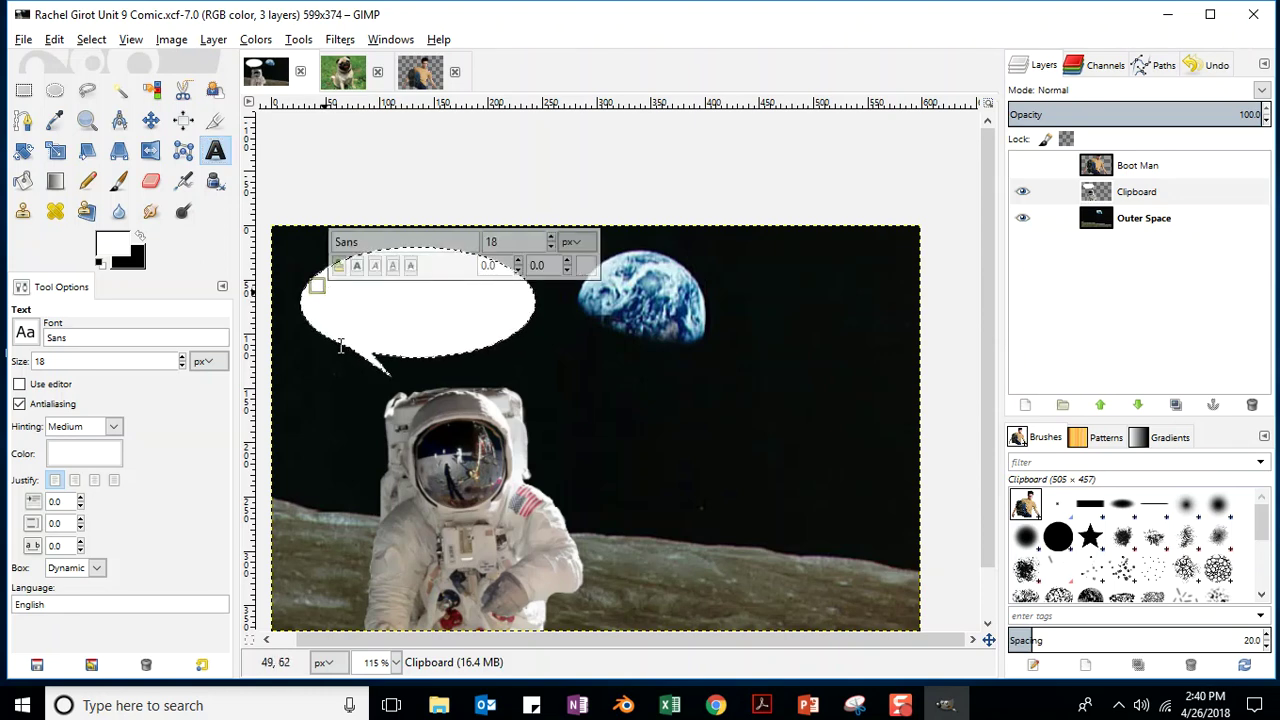
pyautogui.write('I')
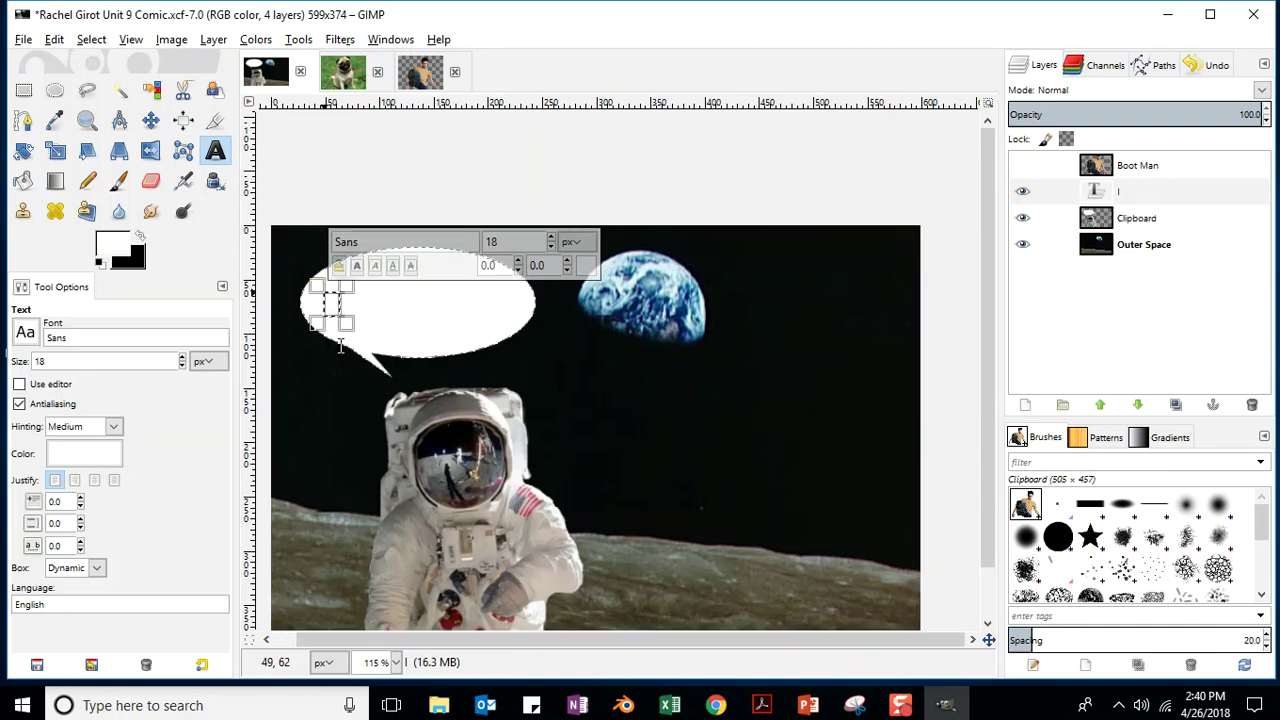
pyautogui.write(' miss')
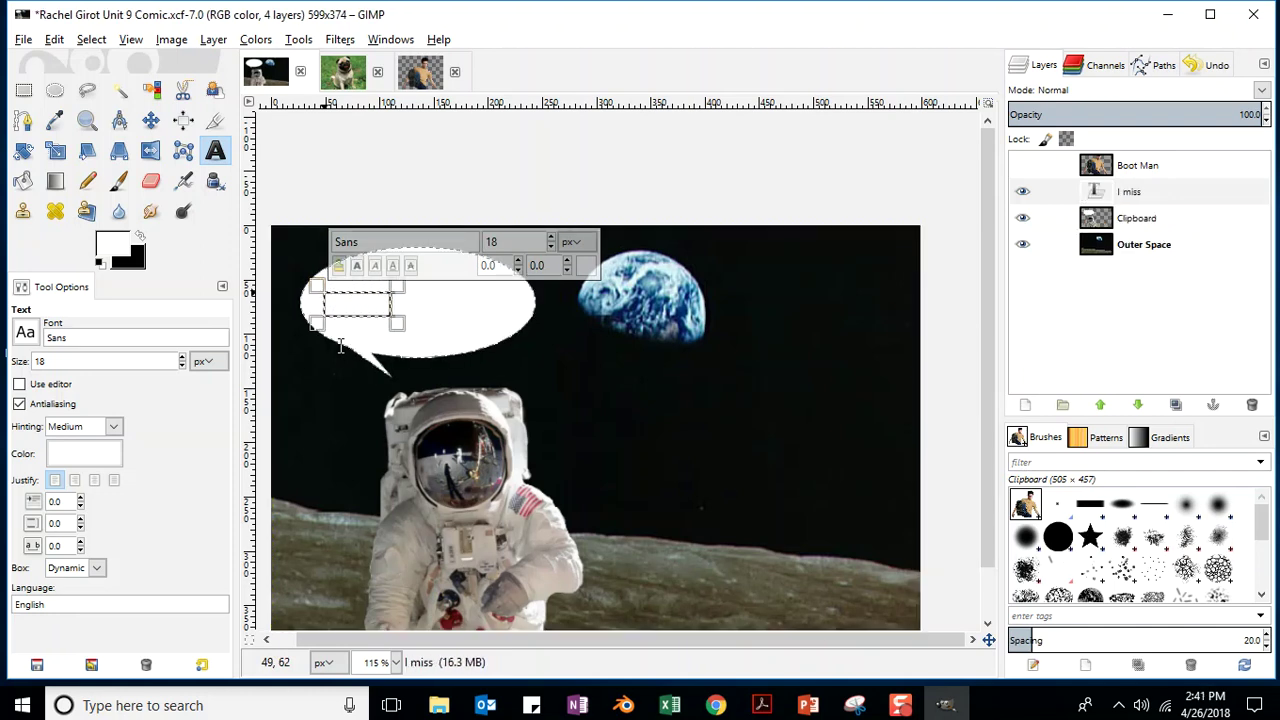
pyautogui.write(' GIMP')
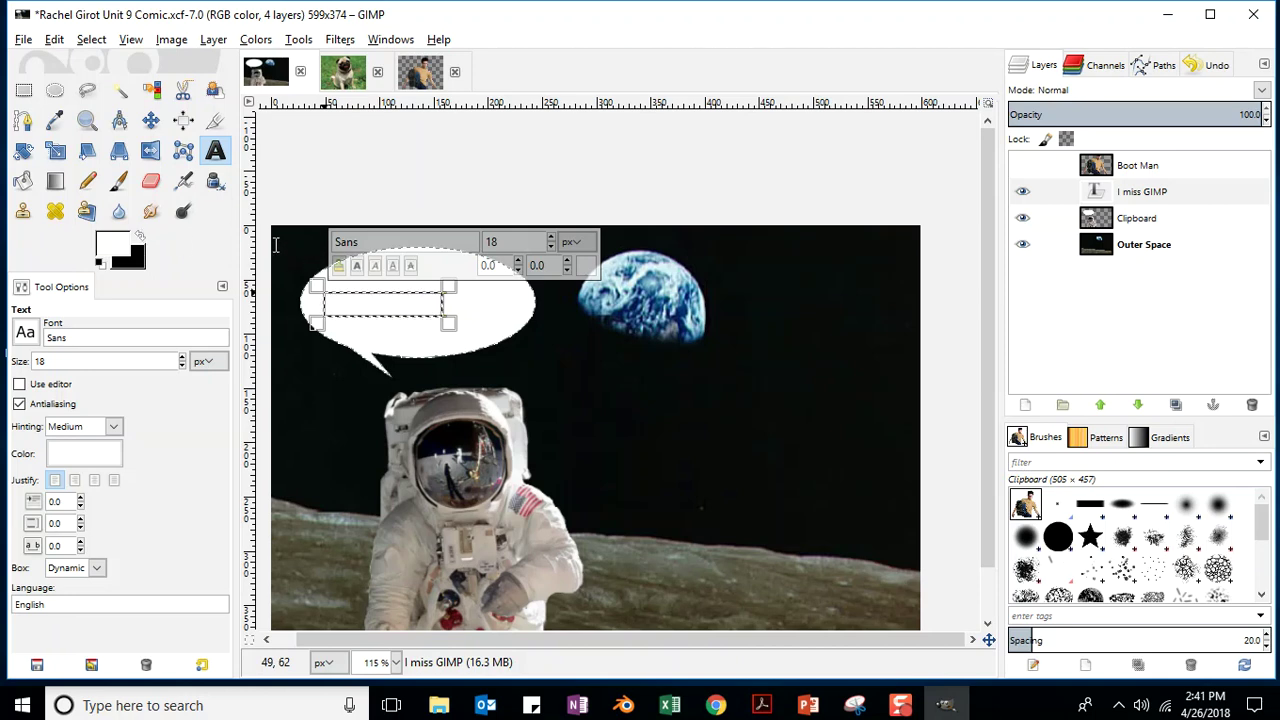
# - Erase all the white text from the talk bubble's text box
pyautogui.press('BackSpace')
pyautogui.press('BackSpace')
pyautogui.press('BackSpace')
pyautogui.press('BackSpace')
pyautogui.press('BackSpace')
pyautogui.press('BackSpace')
pyautogui.press('BackSpace')
pyautogui.press('BackSpace')
pyautogui.press('BackSpace')
pyautogui.press('BackSpace')
pyautogui.press('BackSpace')
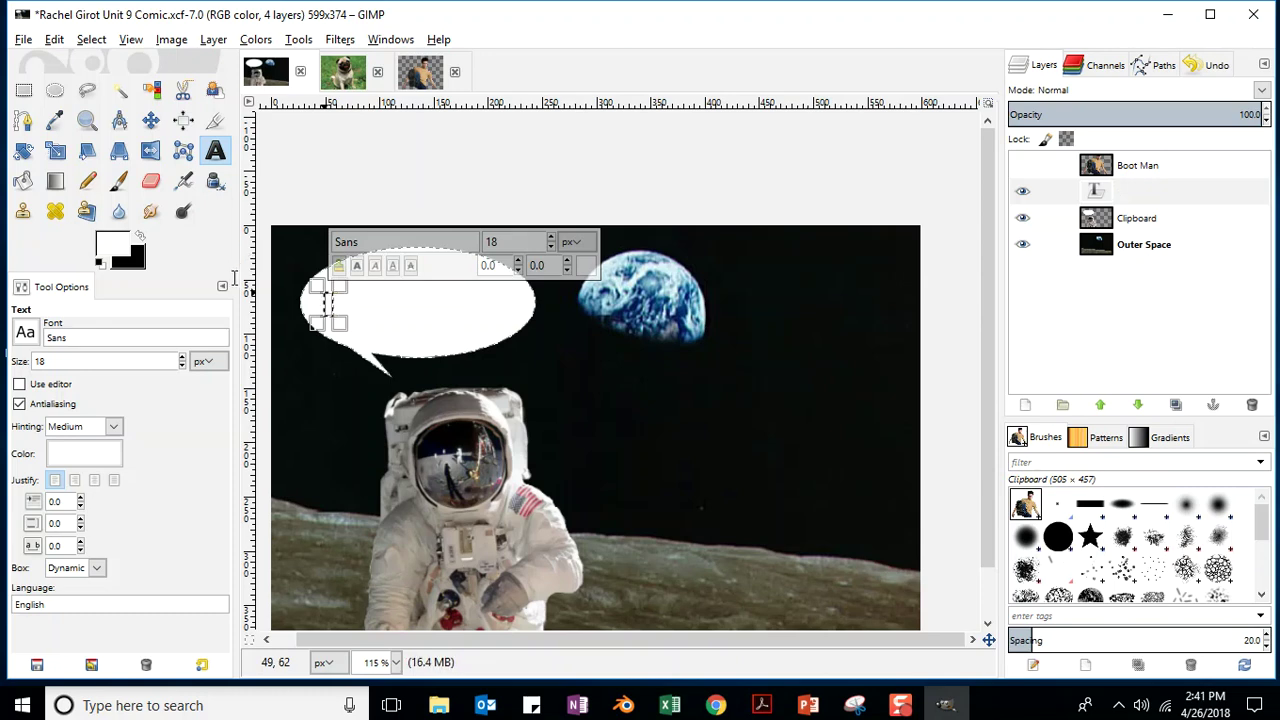
# - Retype "I miss GIMP" in the text box with black as the foreground color and save the image
pyautogui.click(141, 236)
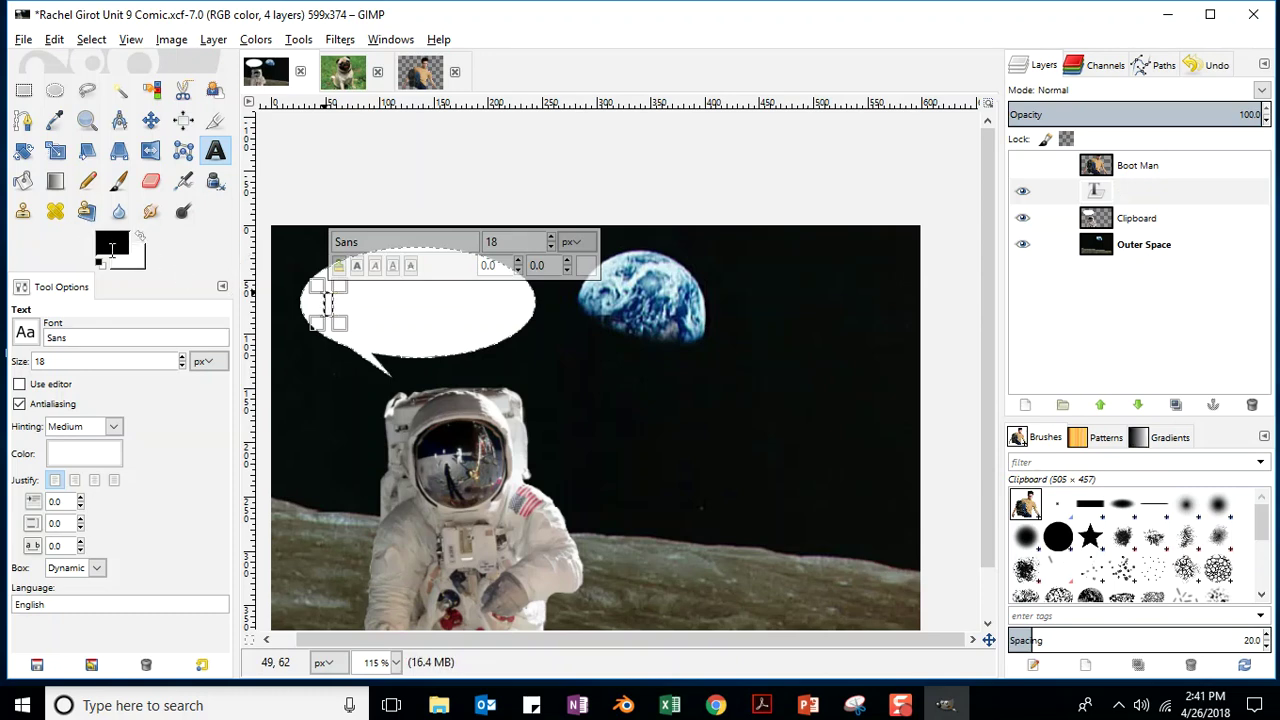
pyautogui.write('I miss GIMP')
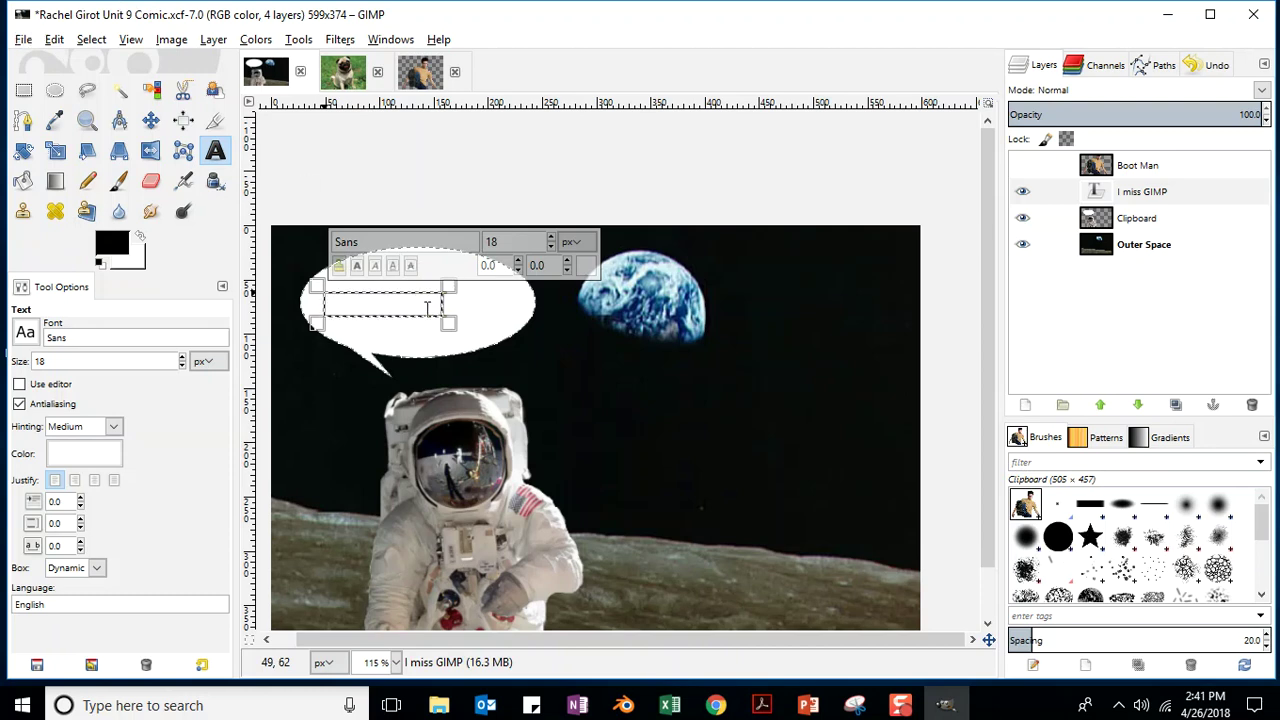
pyautogui.click(30, 38)
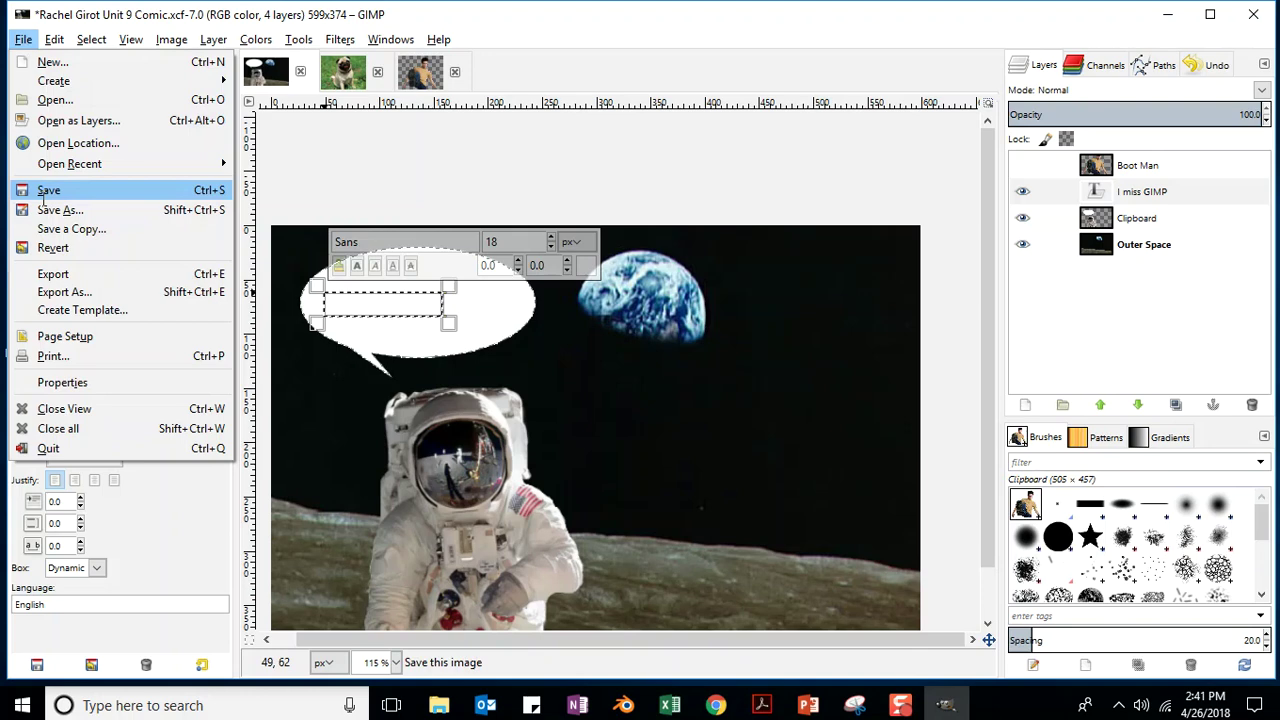
pyautogui.click(45, 193)
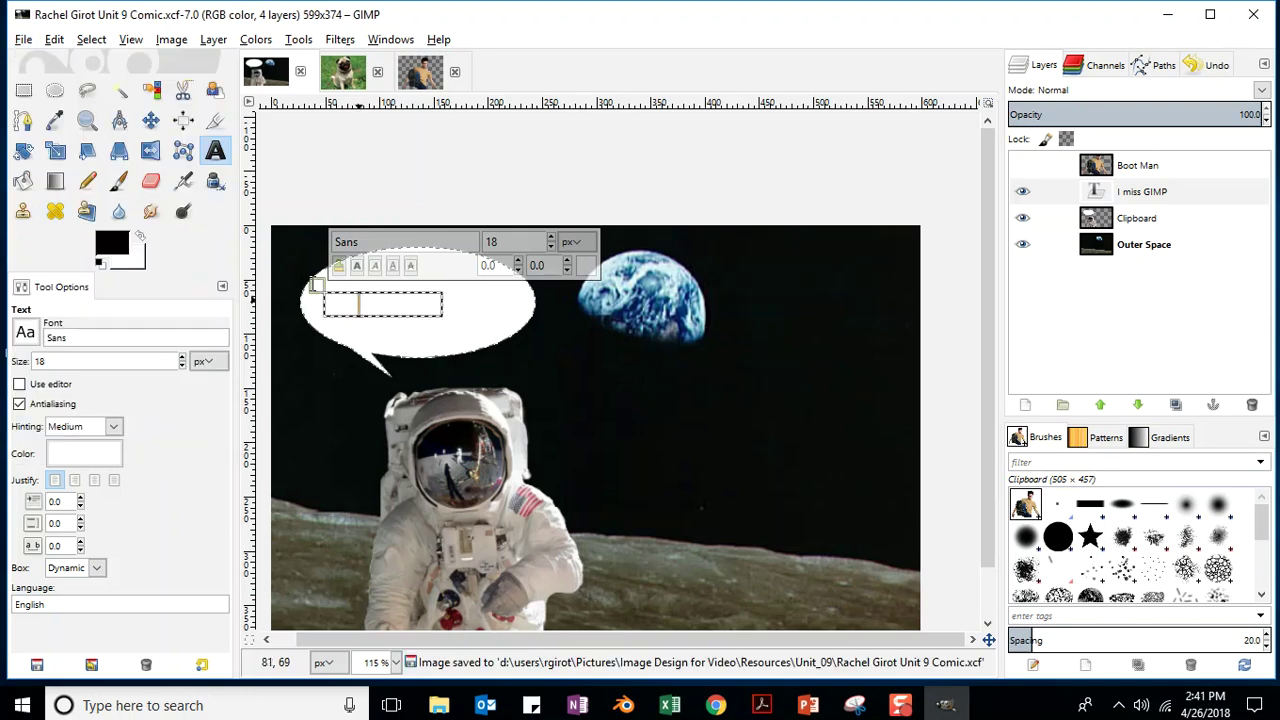
# - Delete the characters after "I m" in the text box and save the image
pyautogui.press('Delete')
pyautogui.press('Delete')
pyautogui.press('Delete')
pyautogui.press('Delete')
pyautogui.press('Delete')
pyautogui.press('Delete')
pyautogui.press('Delete')
pyautogui.press('Delete')
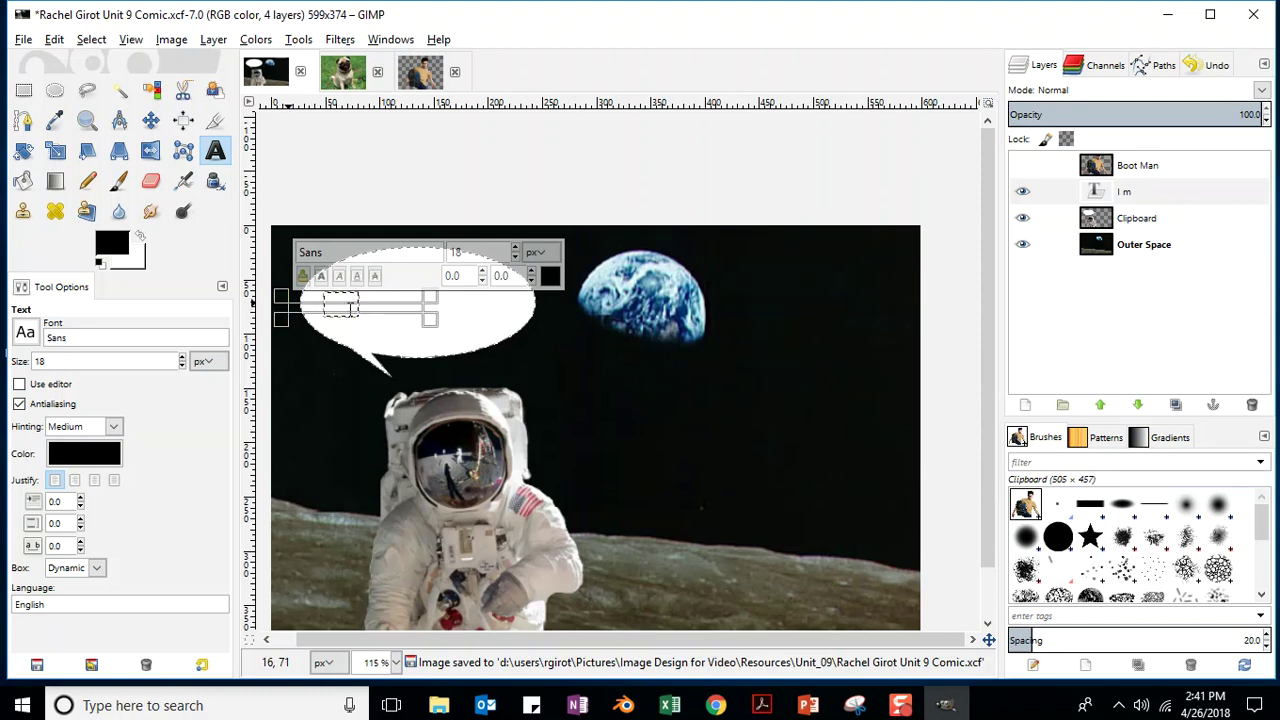
pyautogui.click(23, 39)
pyautogui.click(50, 190)
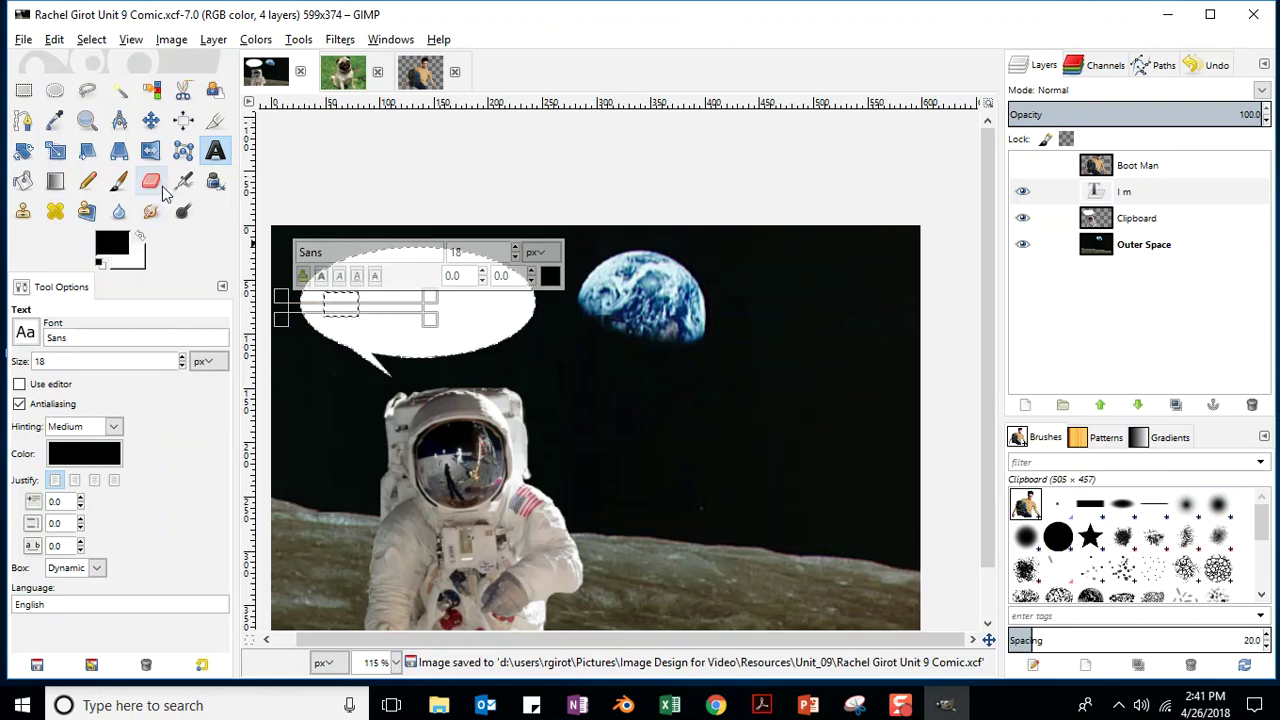
# - Delete the leftover "I m" text layer
pyautogui.click(150, 121)
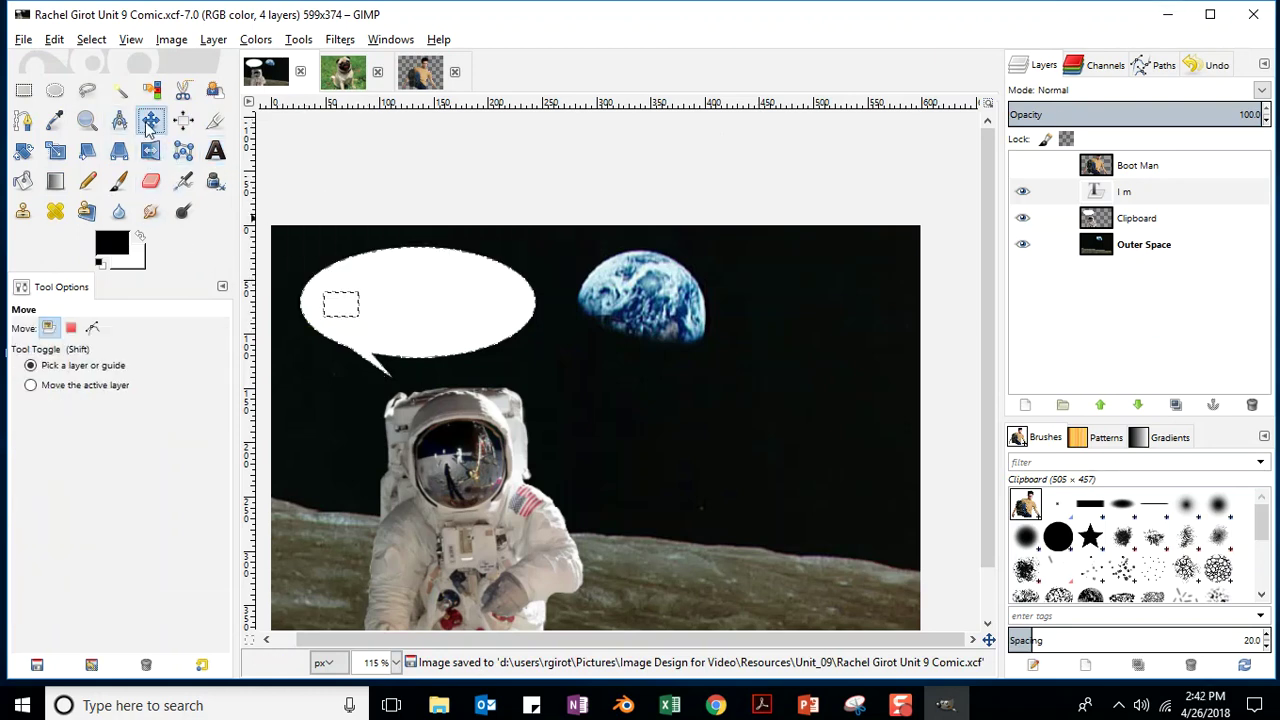
pyautogui.click(340, 298)
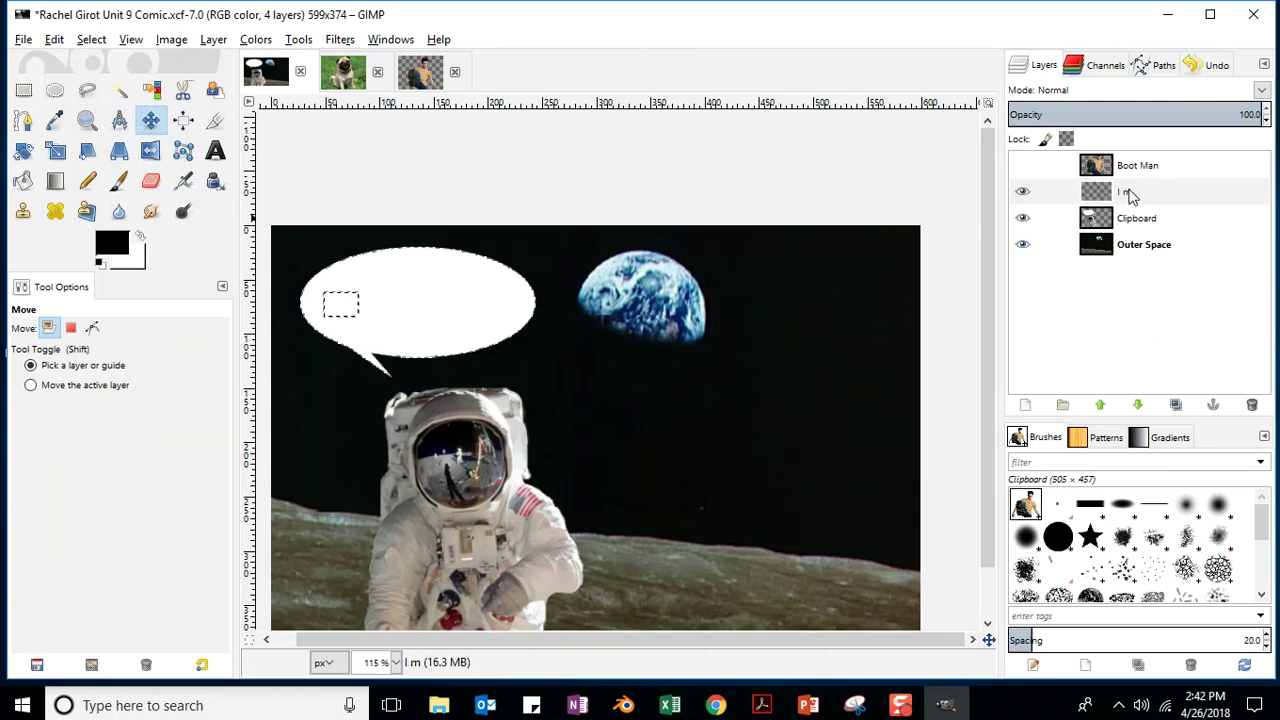
pyautogui.rightClick(1135, 194)
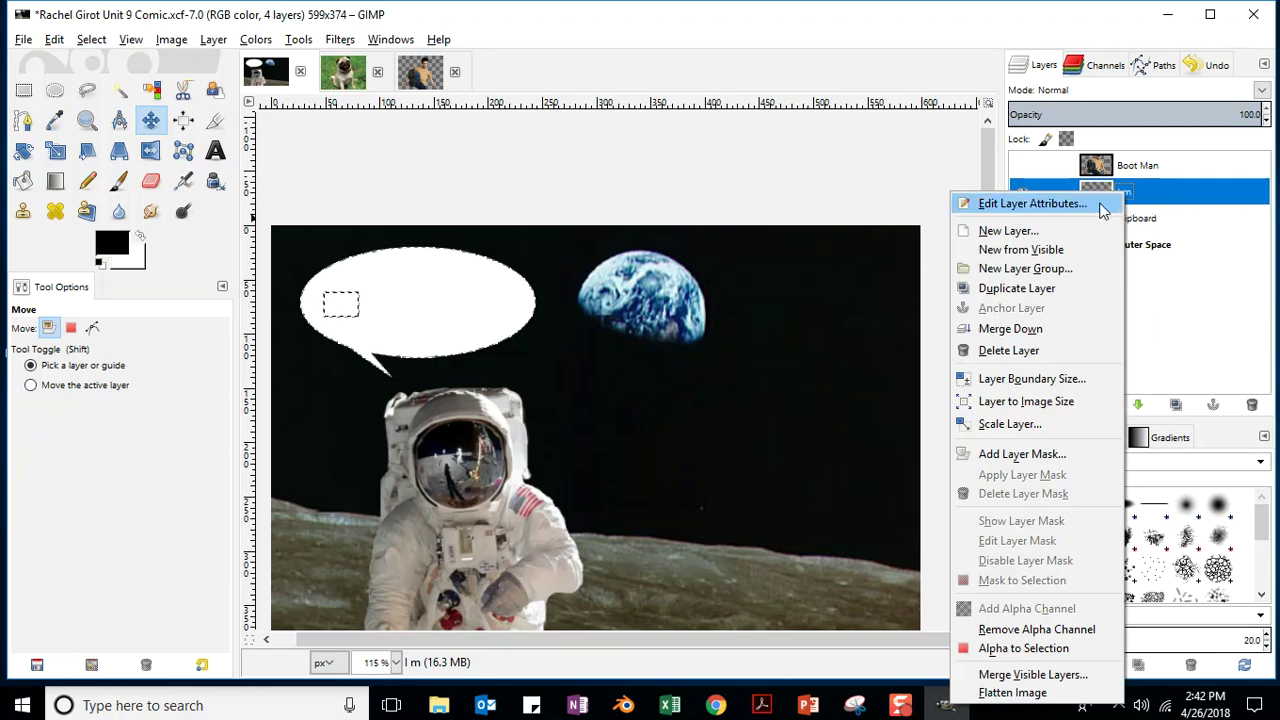
pyautogui.click(990, 350)
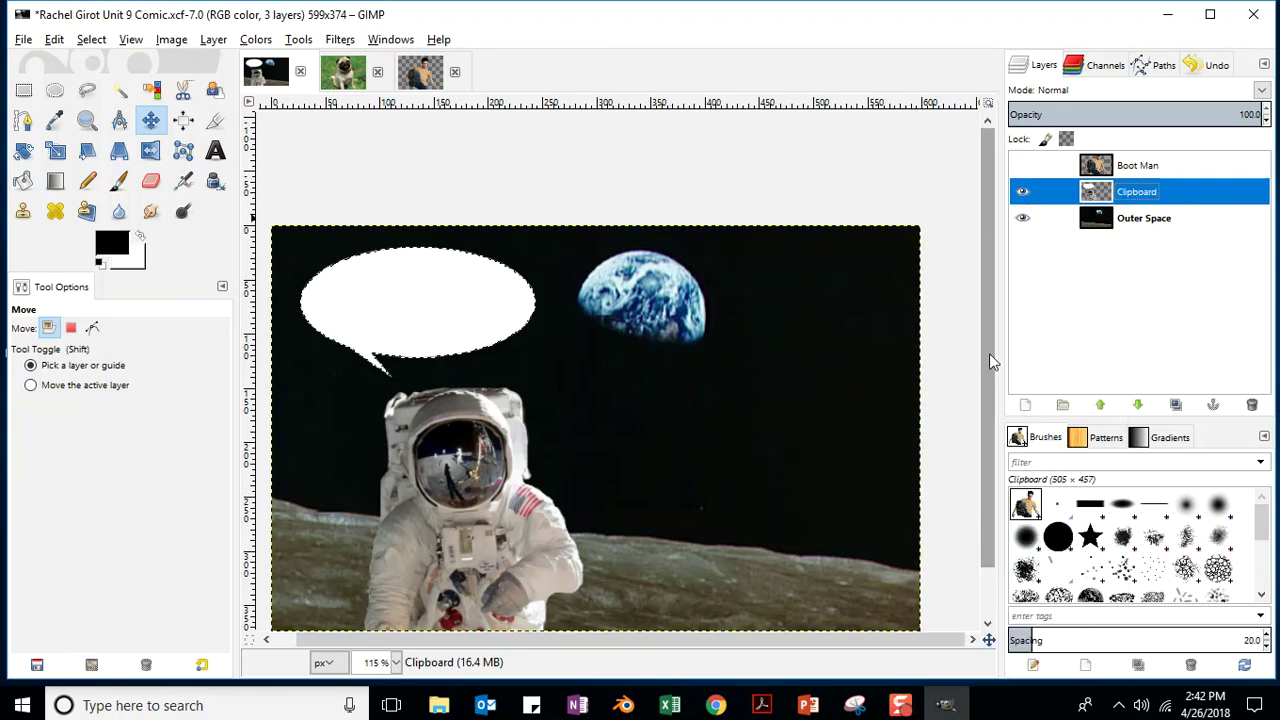
# - Sample a dark blue (03194b) from the Earth as the foreground color and save the image
pyautogui.click(110, 244)
pyautogui.click(360, 467)
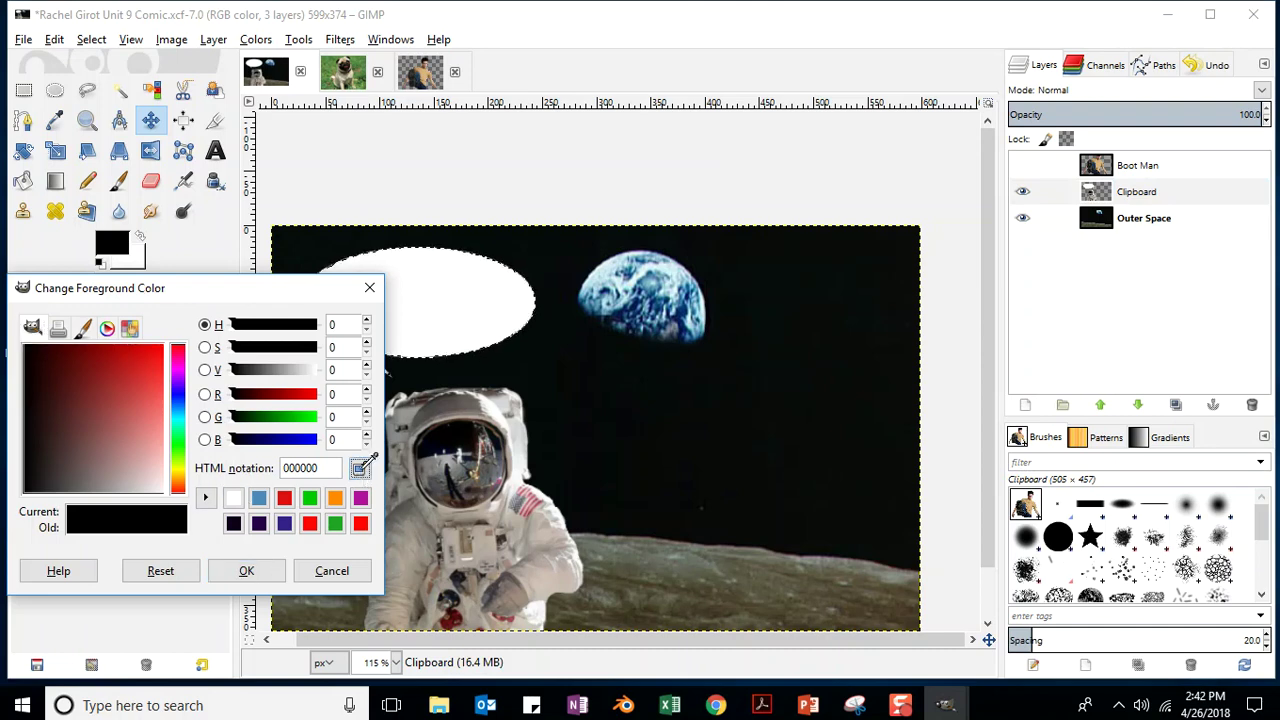
pyautogui.click(634, 308)
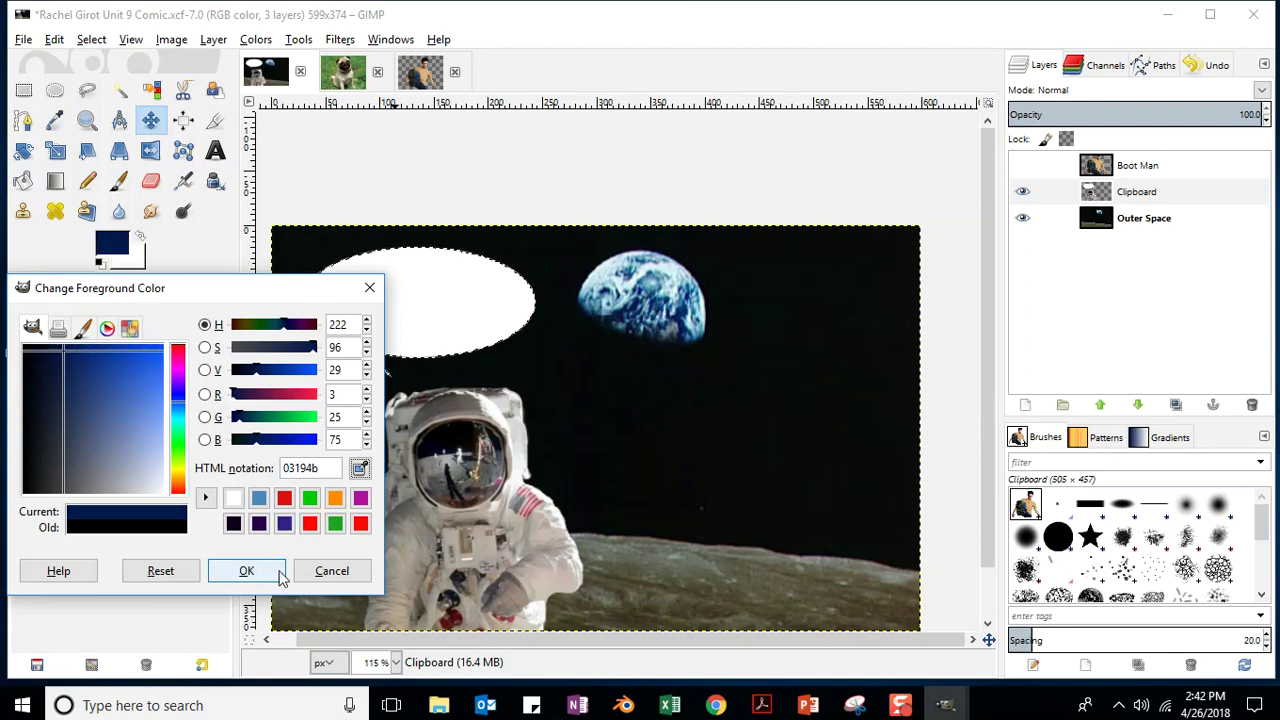
pyautogui.click(246, 570)
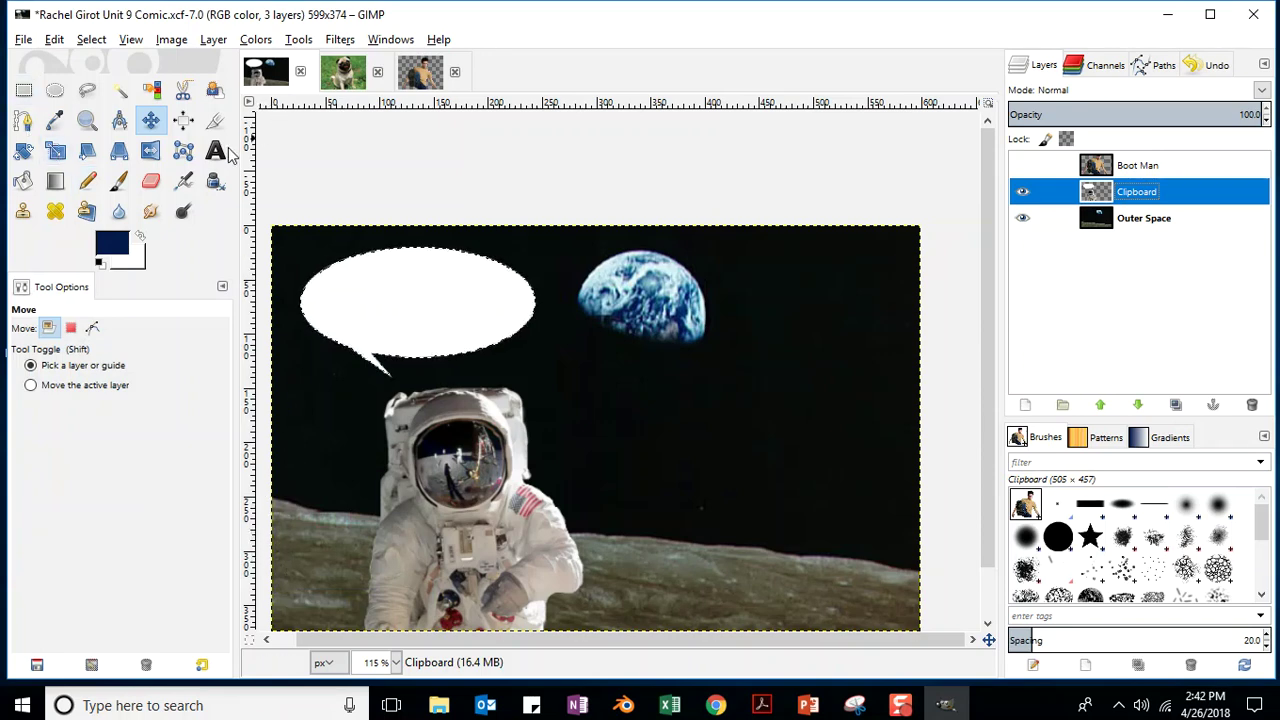
pyautogui.click(23, 40)
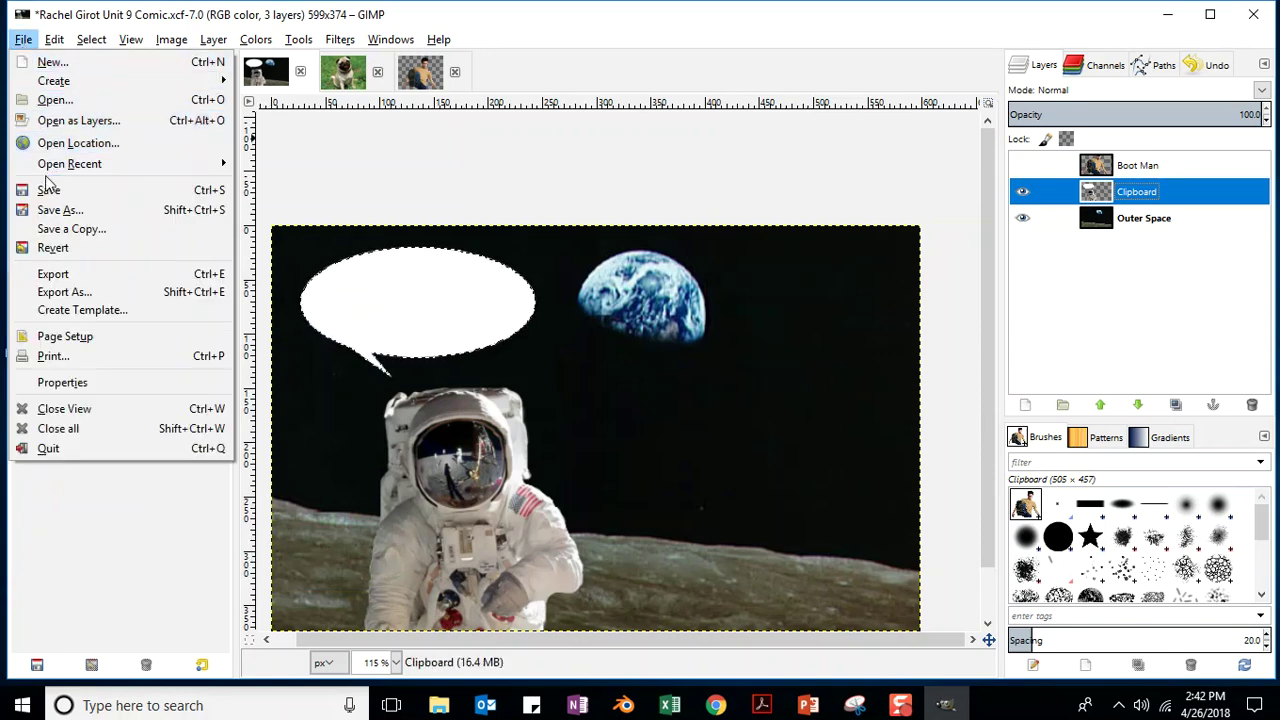
pyautogui.click(66, 188)
# - Add the dark blue text "I miss EARTH :-(" inside the talk bubble in 18 px Sans
pyautogui.click(215, 150)
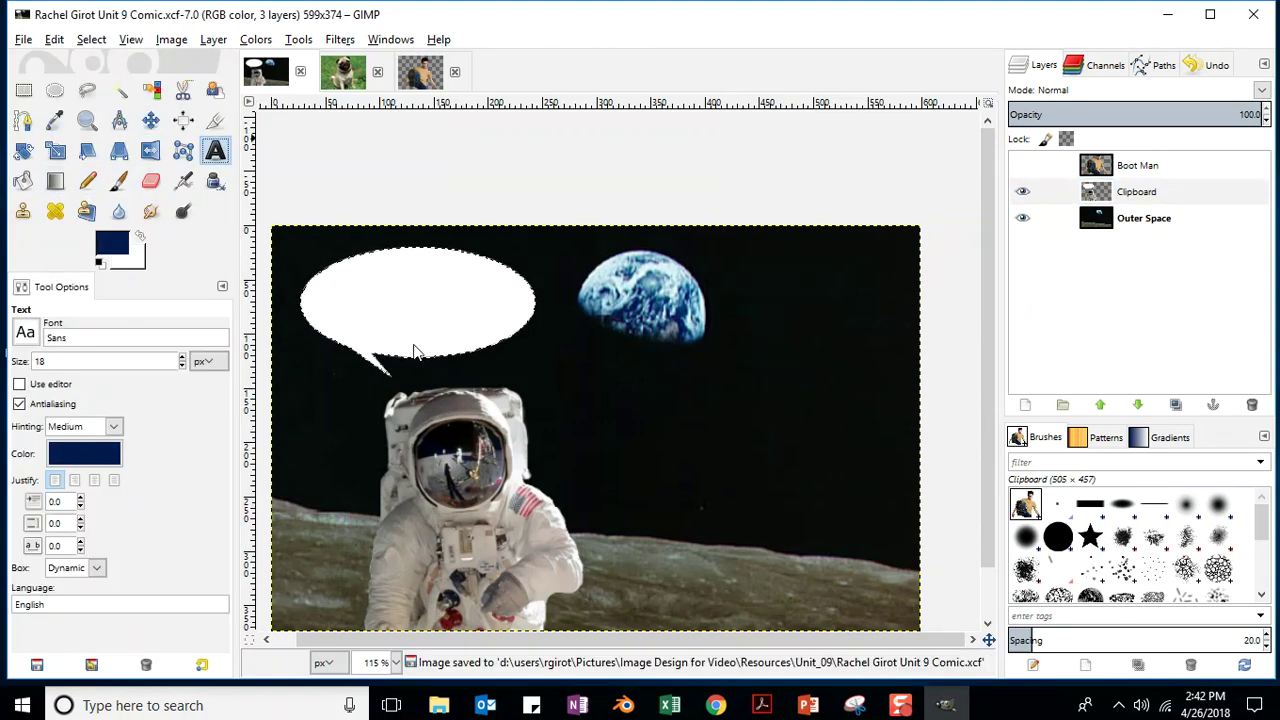
pyautogui.click(332, 311)
pyautogui.write('I miss')
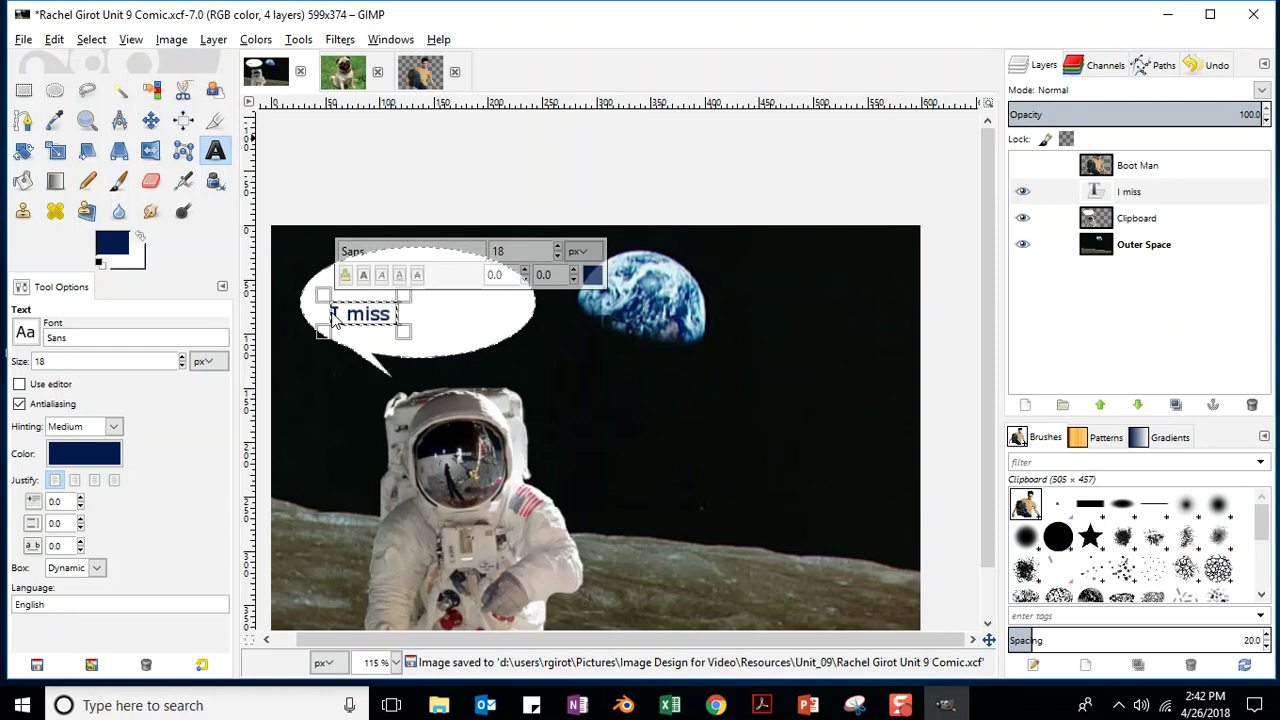
pyautogui.write(' EARTH ;')
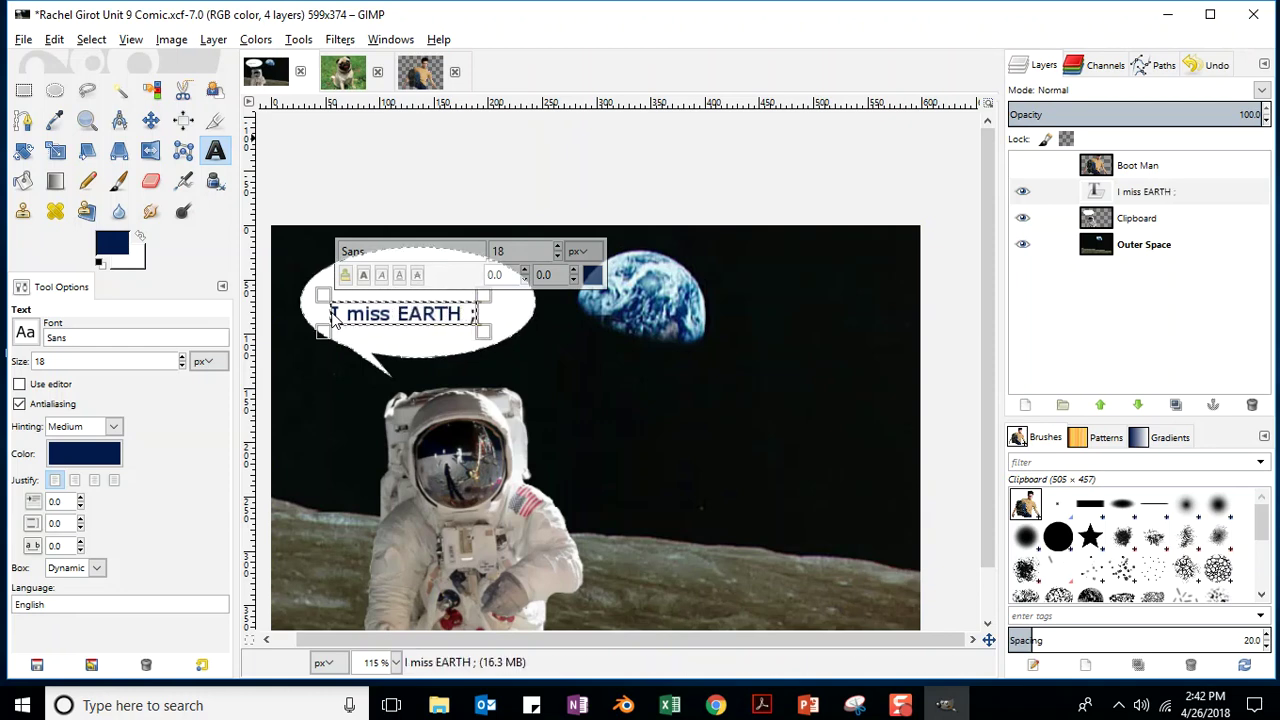
pyautogui.press('BackSpace')
pyautogui.write(':-(')
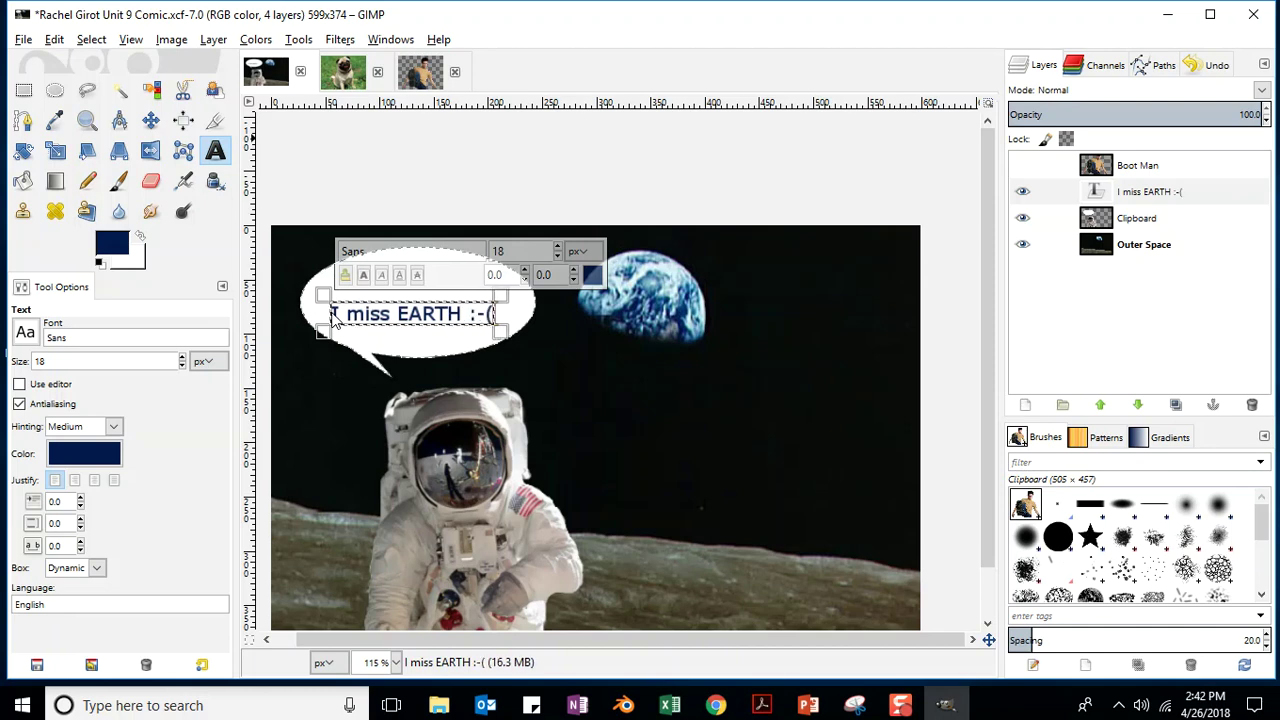
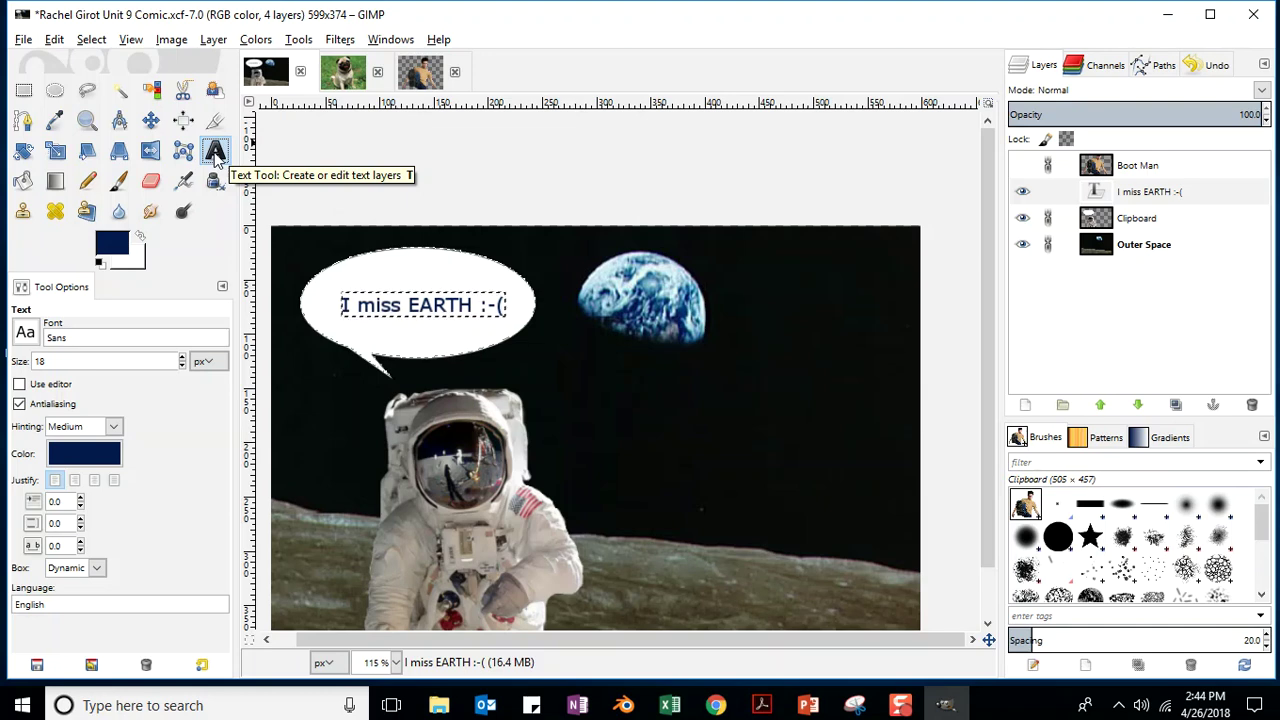
# - Set the size of all the talk bubble text to 23 px and save the image
pyautogui.click(298, 39)
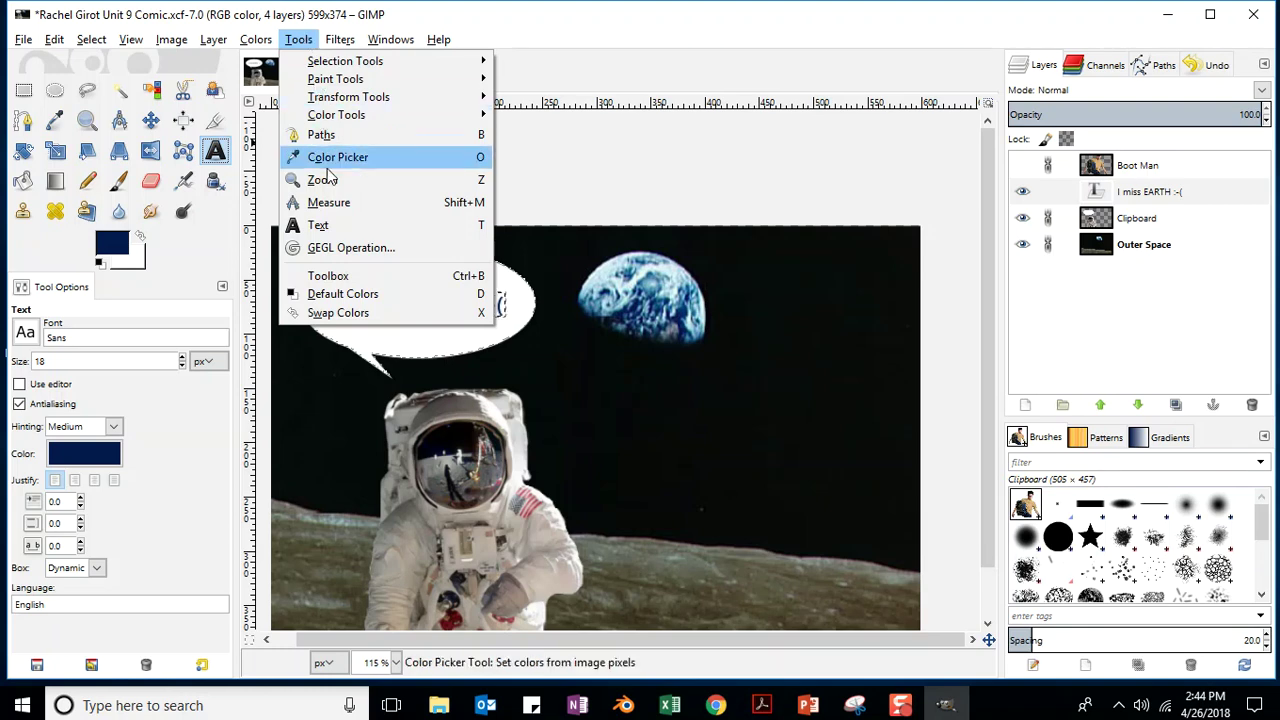
pyautogui.click(322, 225)
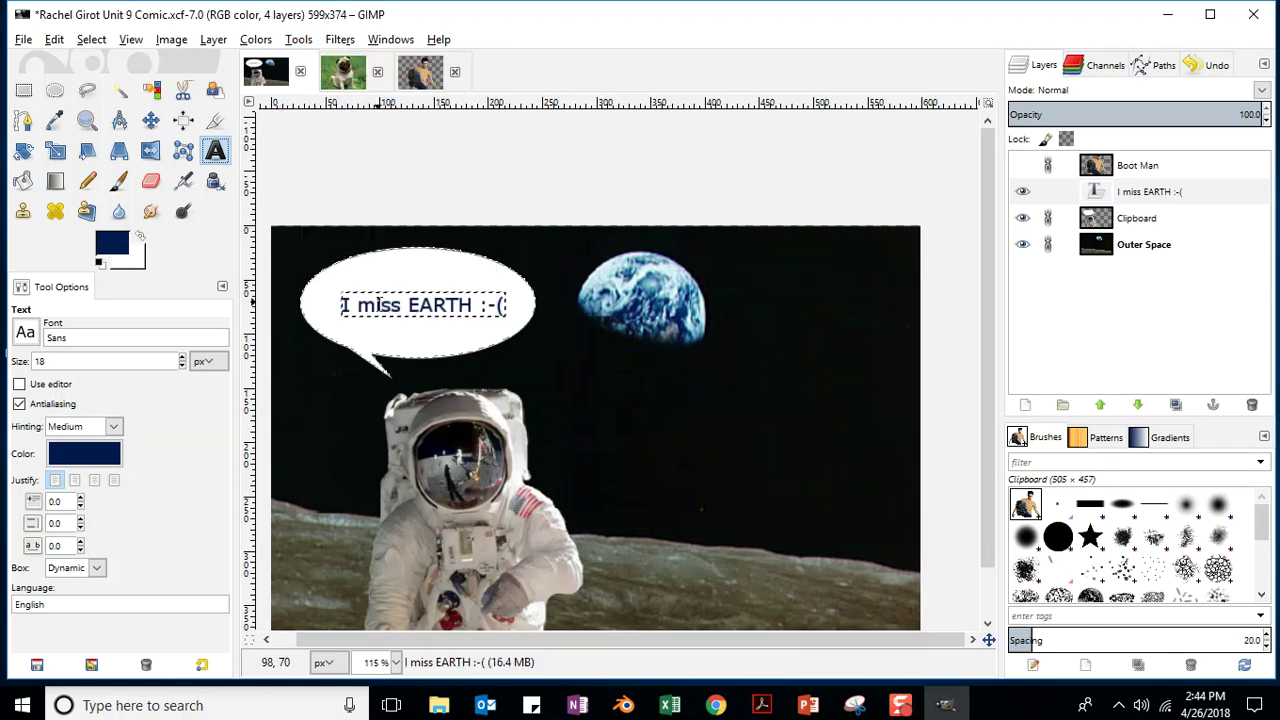
pyautogui.moveTo(344, 304); pyautogui.dragTo(497, 306)
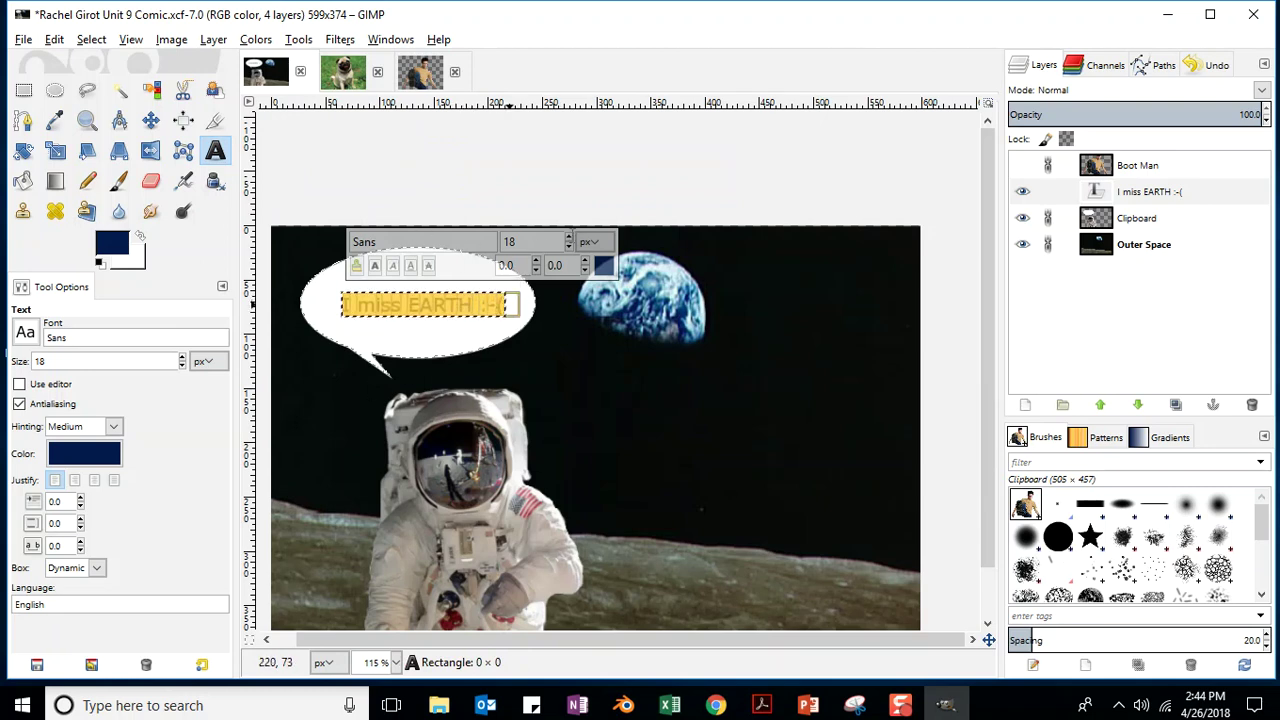
pyautogui.scroll(3, 505, 241)
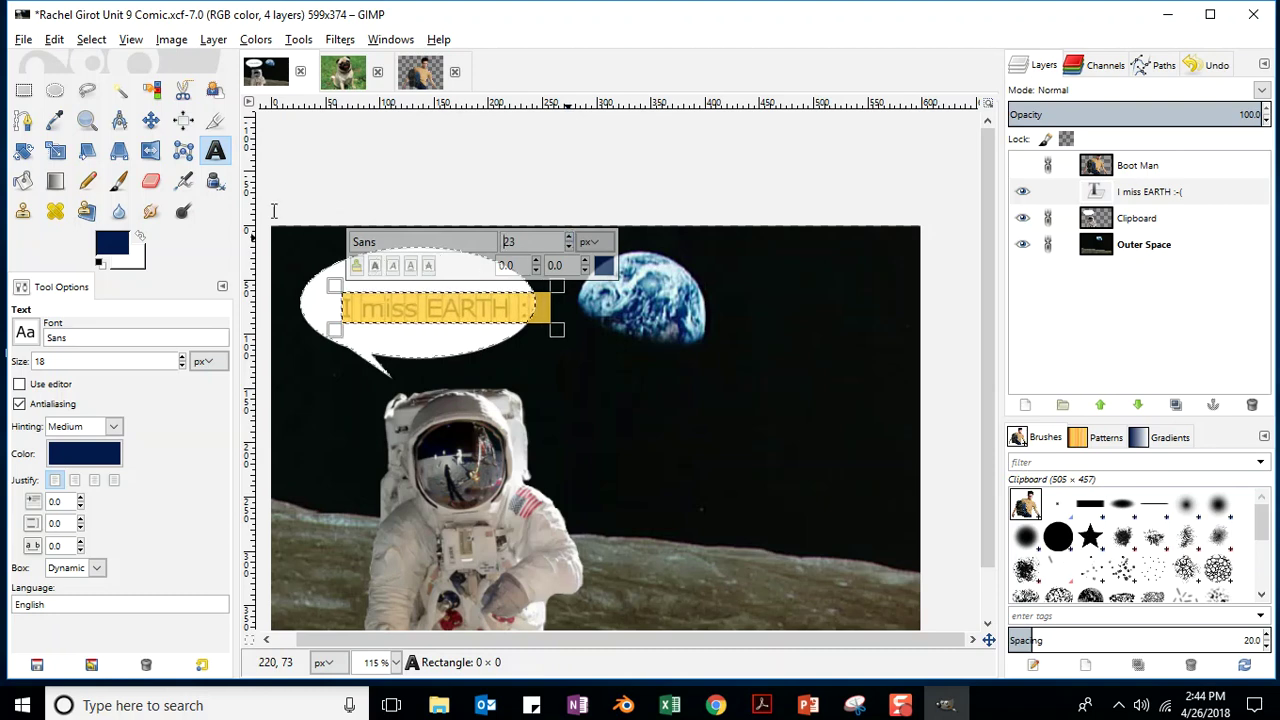
pyautogui.click(26, 40)
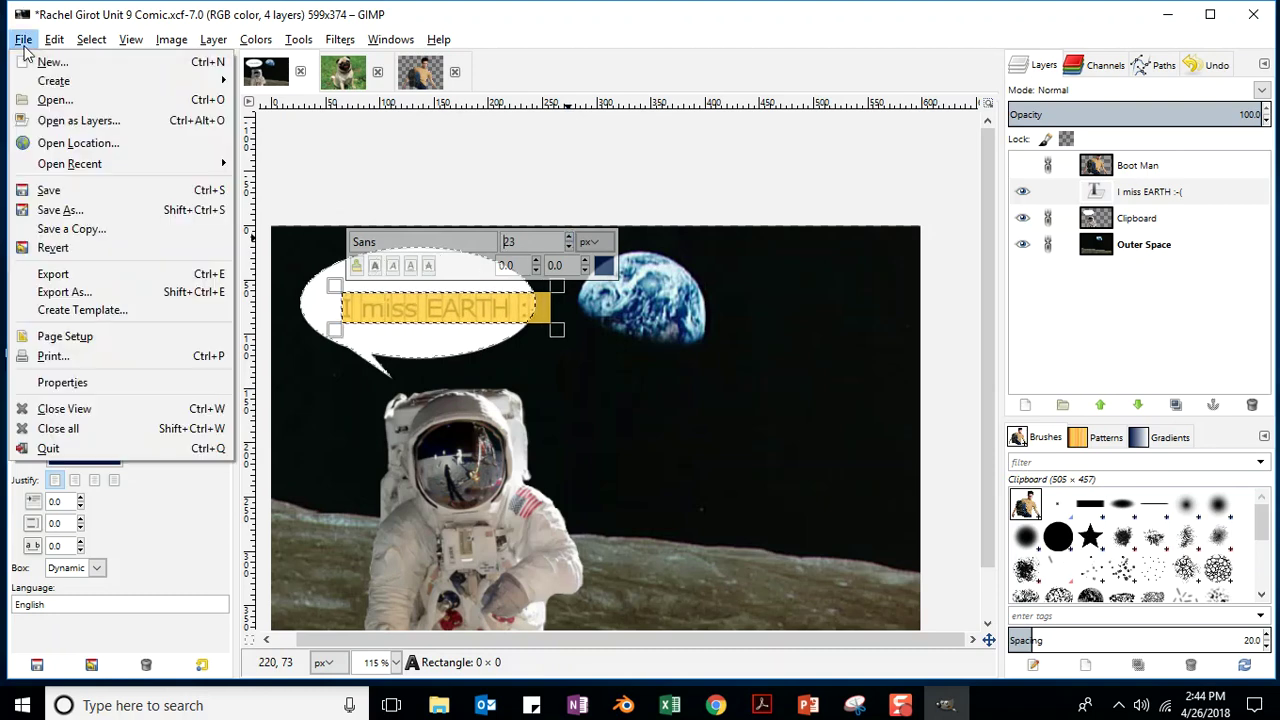
pyautogui.click(45, 190)
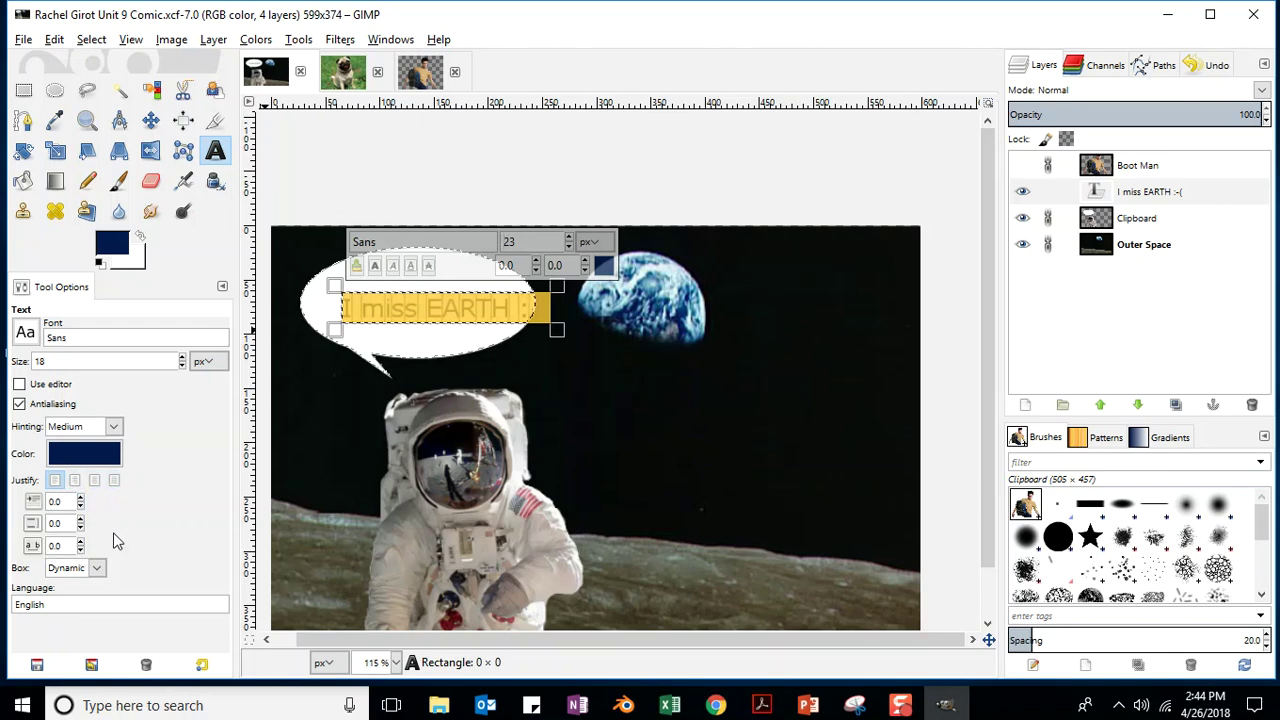
# - Browse the font list and set the talk bubble text's font to Arial Unicode MS
pyautogui.click(26, 336)
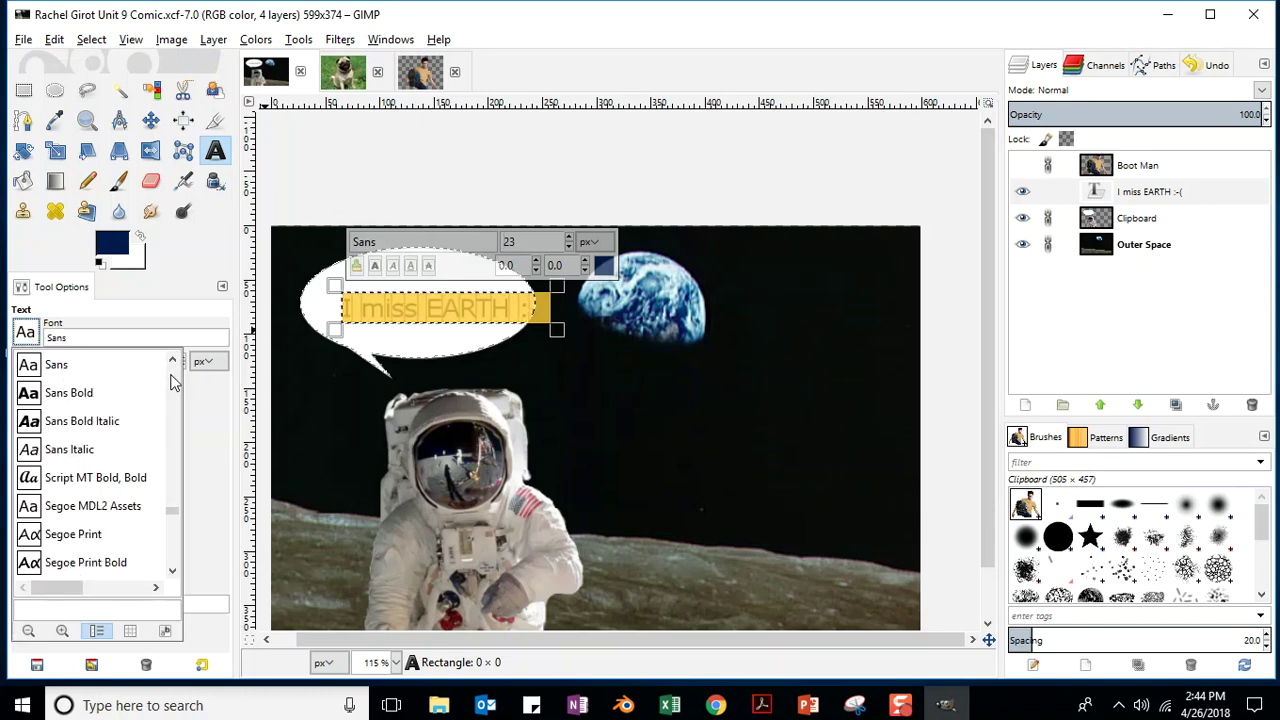
pyautogui.scroll(-5, 176, 530)
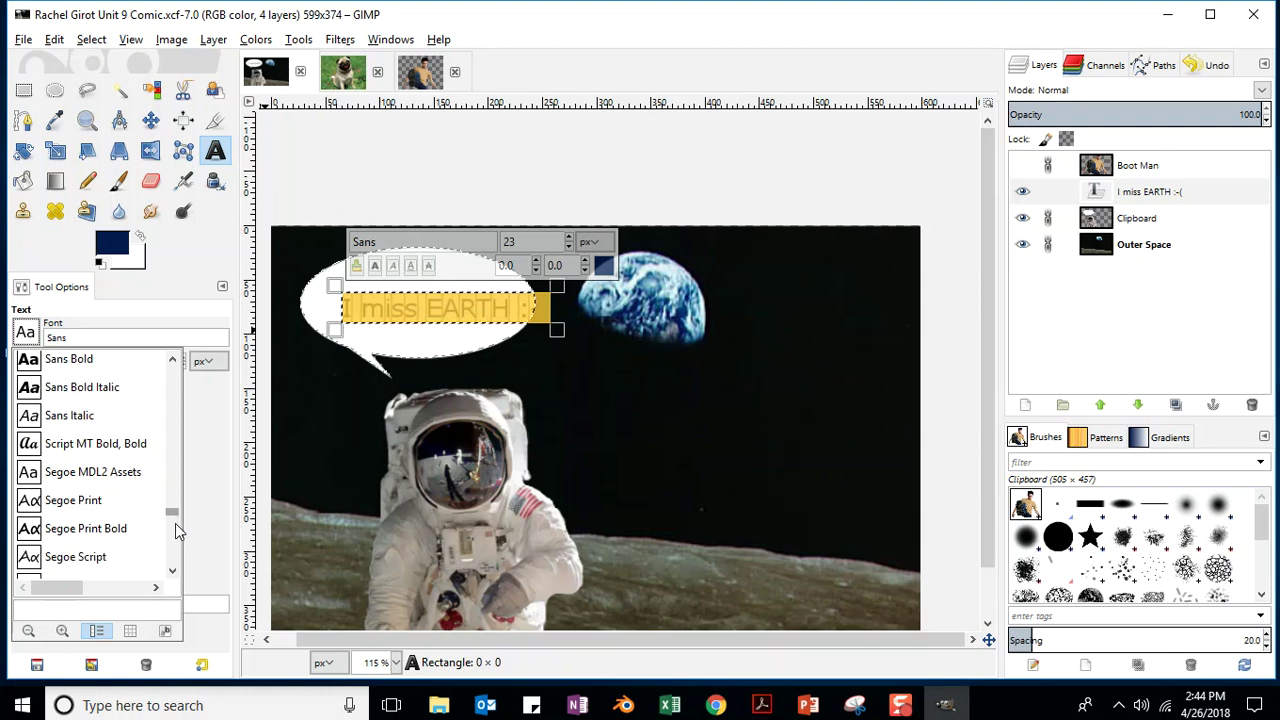
pyautogui.scroll(-10, 175, 550)
pyautogui.scroll(15, 172, 555)
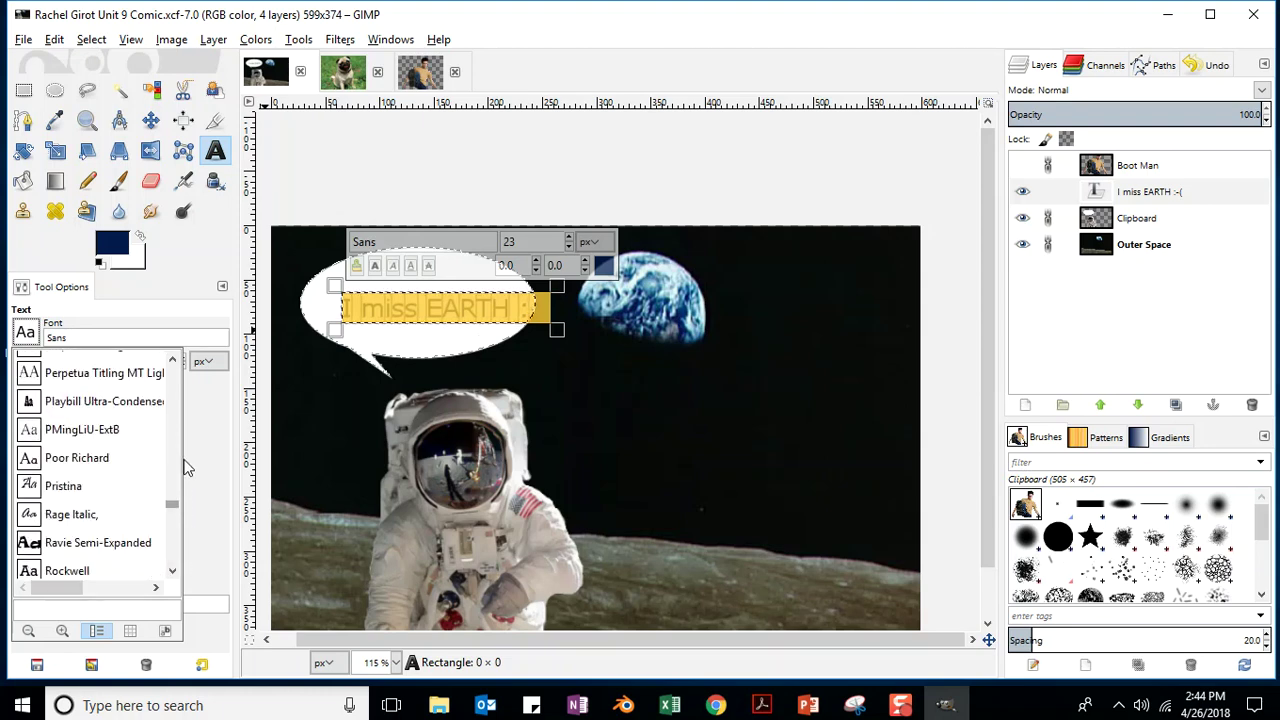
pyautogui.scroll(15, 176, 405)
pyautogui.scroll(-4, 174, 410)
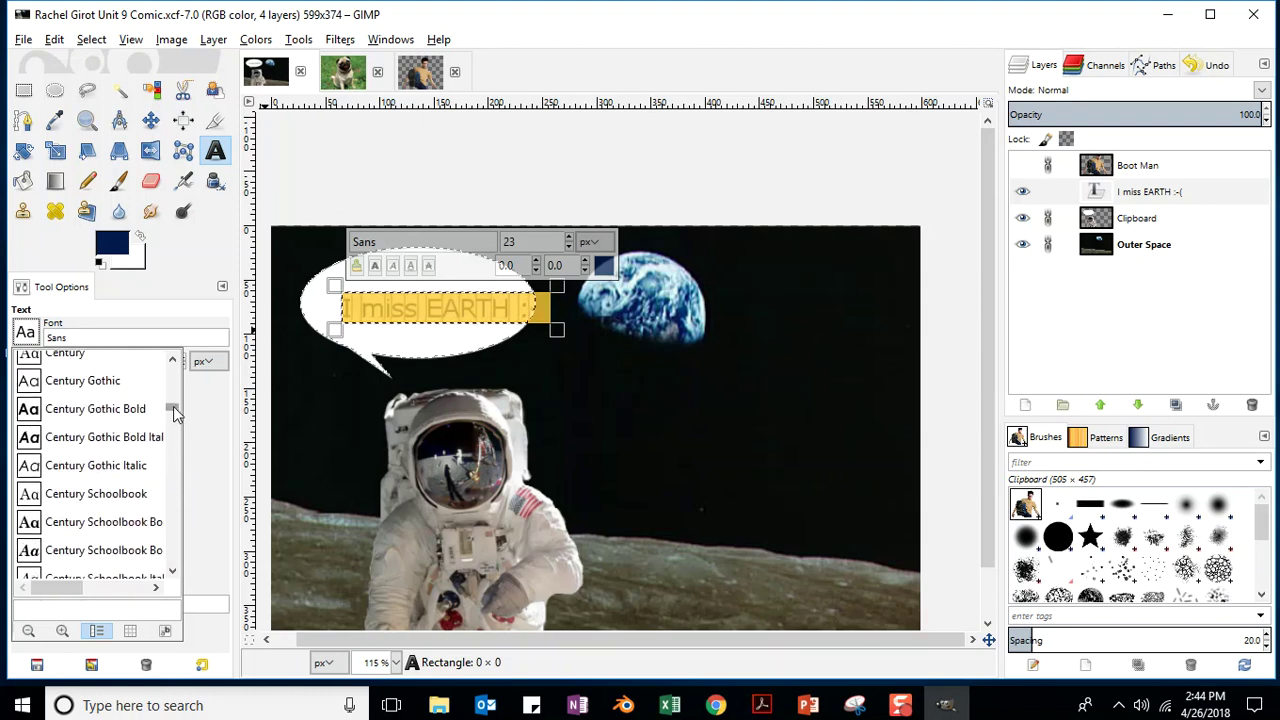
pyautogui.scroll(-8, 175, 415)
pyautogui.scroll(6, 177, 420)
pyautogui.scroll(10, 177, 405)
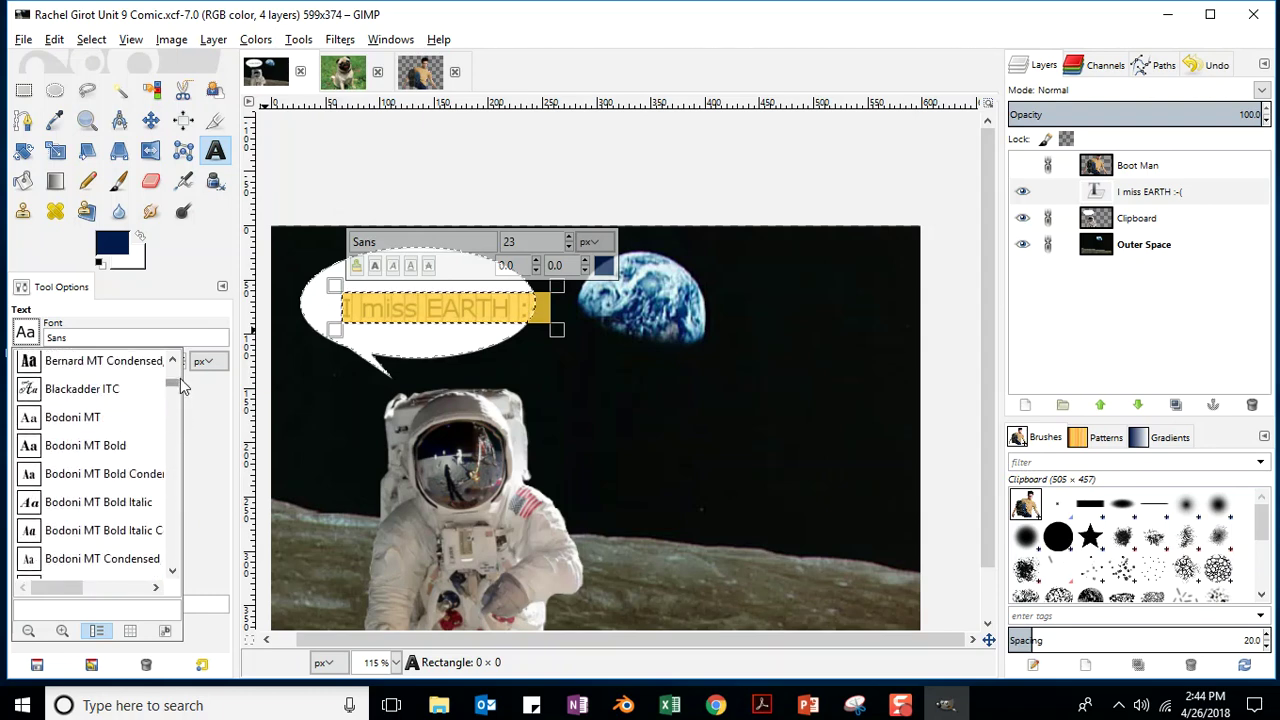
pyautogui.scroll(7, 128, 396)
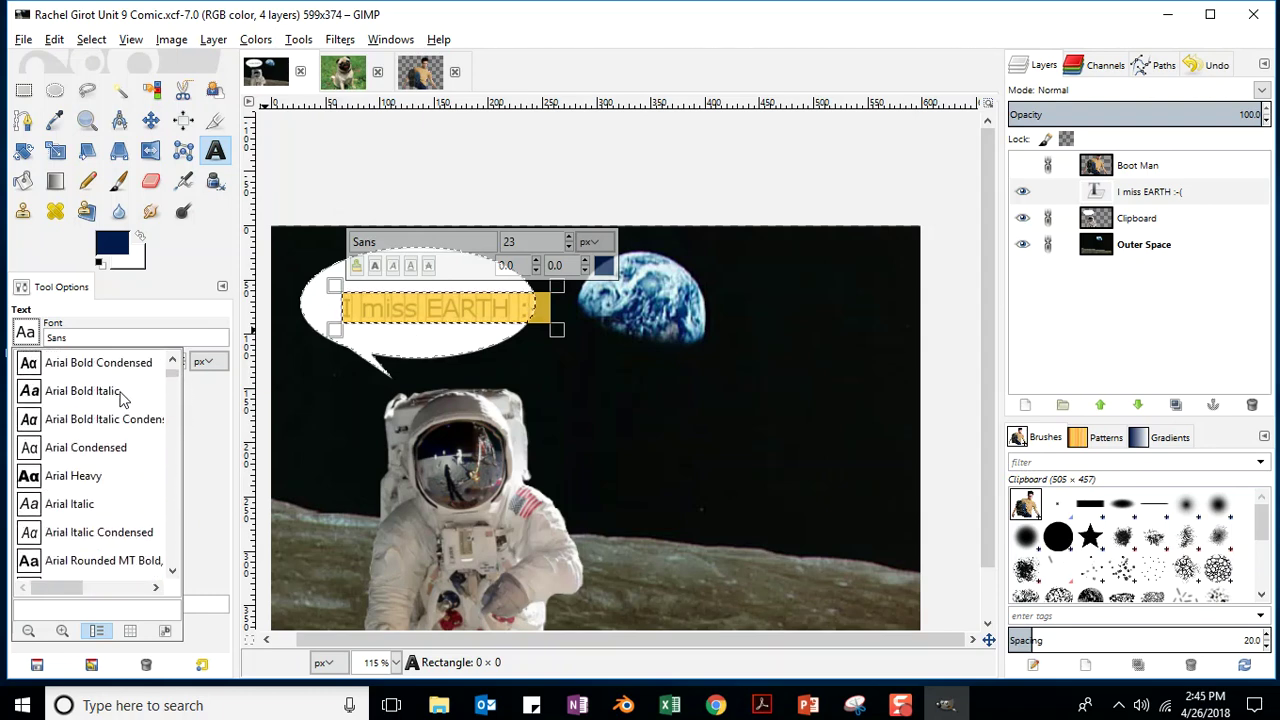
pyautogui.scroll(3, 119, 399)
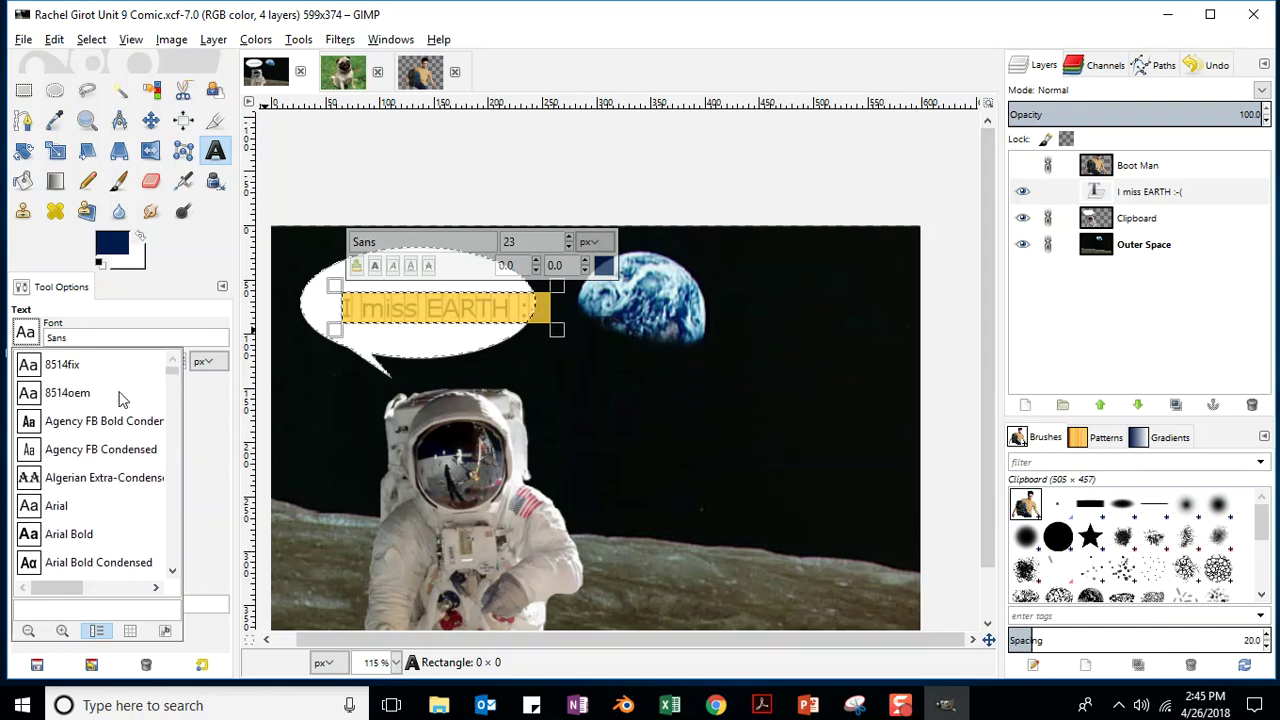
pyautogui.scroll(-3, 119, 399)
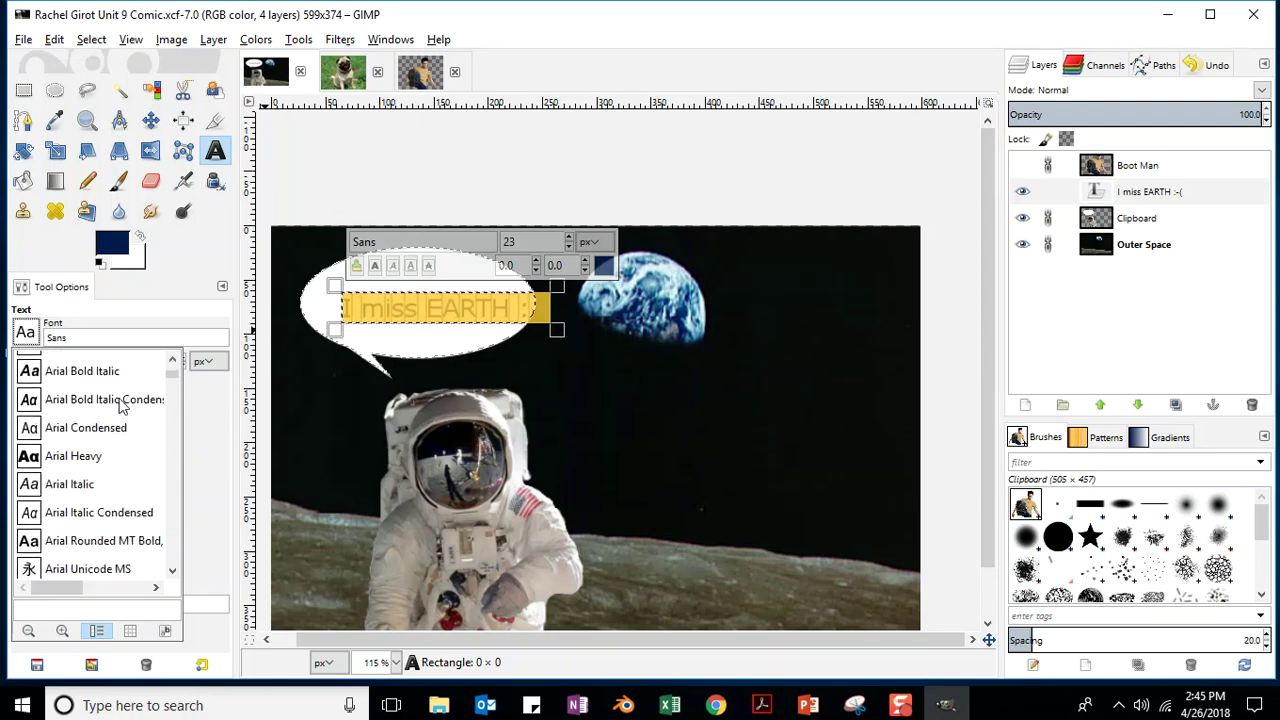
pyautogui.scroll(-2, 119, 402)
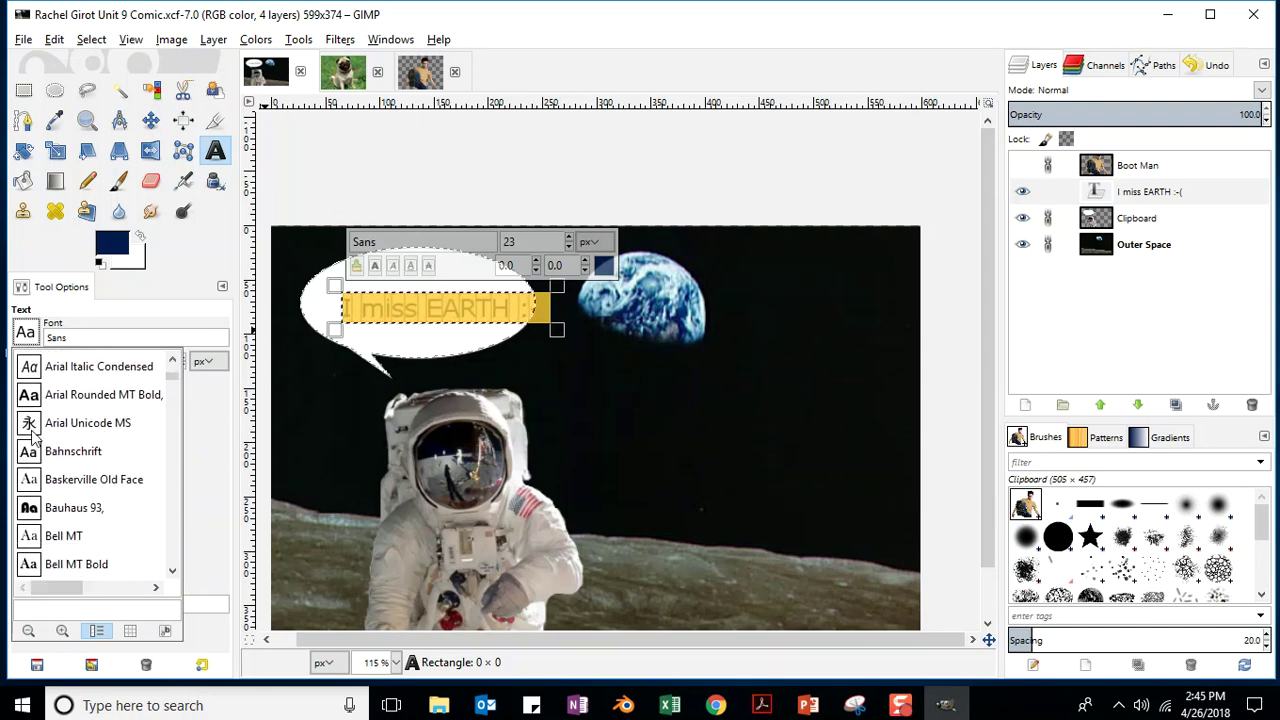
pyautogui.click(30, 430)
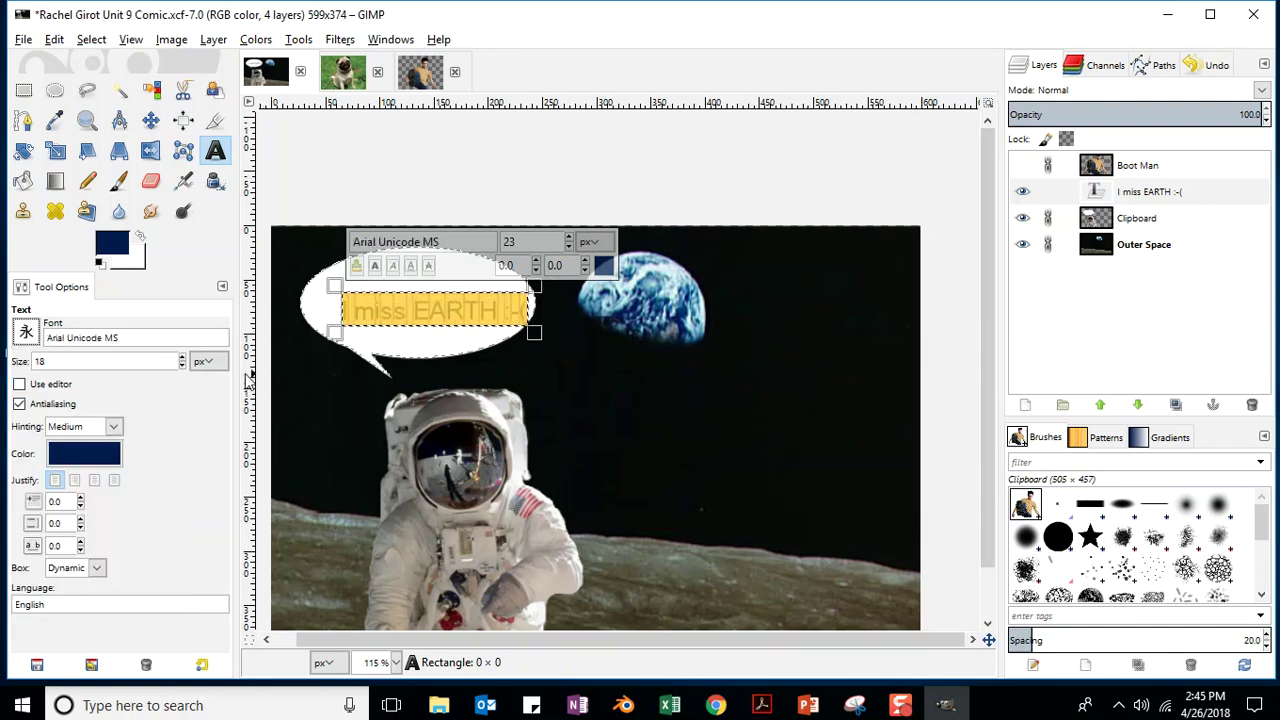
# - Set the talk bubble text's font to Bauhaus 93 and its size to 27 px
pyautogui.click(27, 332)
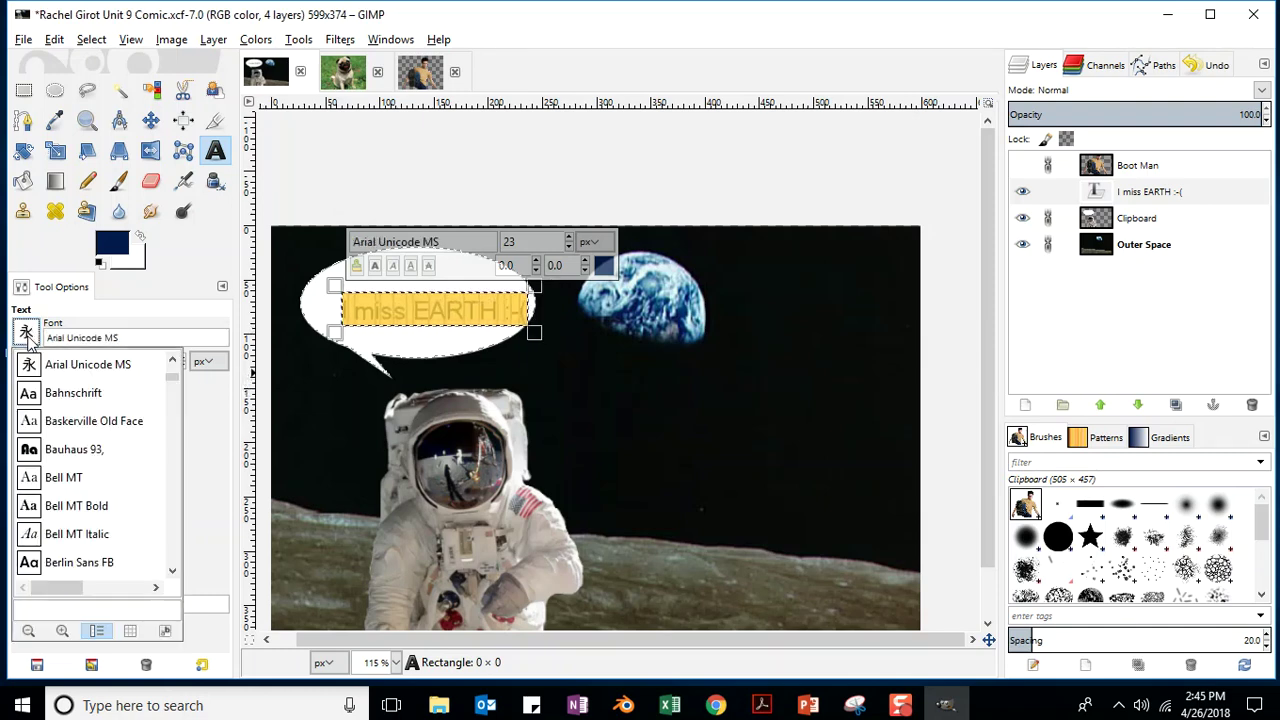
pyautogui.click(42, 449)
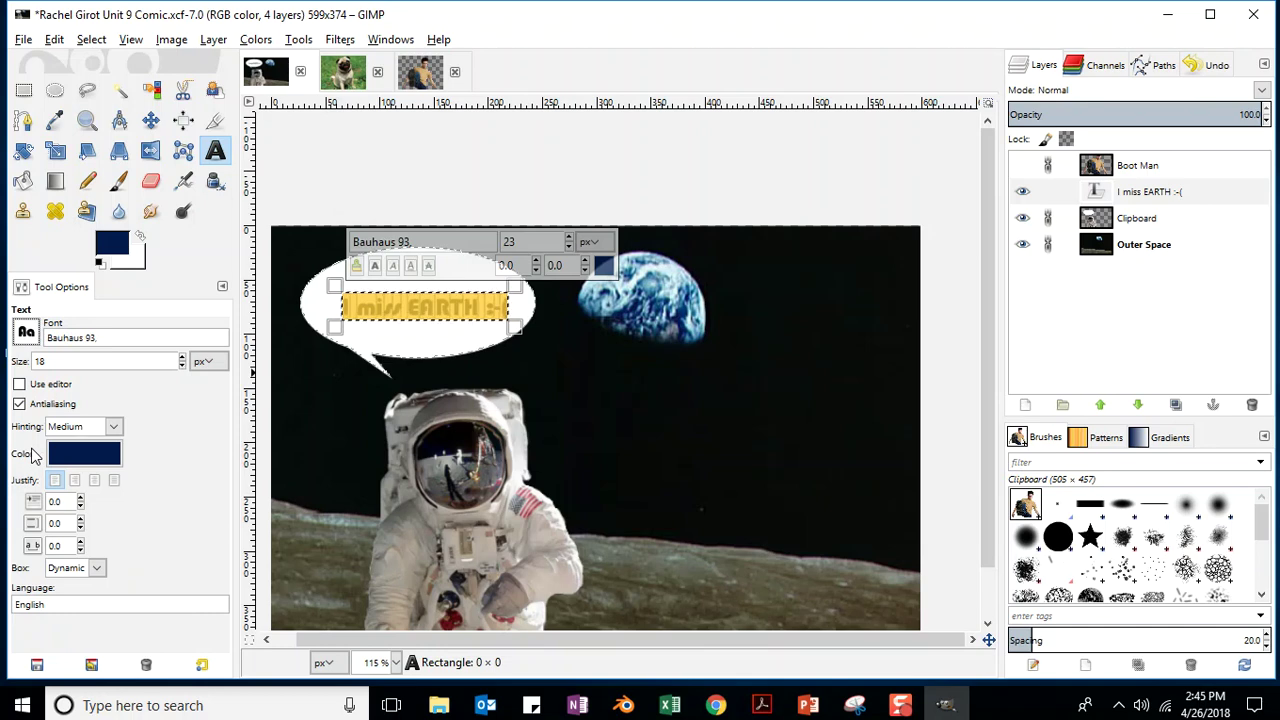
pyautogui.click(569, 240)
pyautogui.click(569, 240)
pyautogui.click(569, 240)
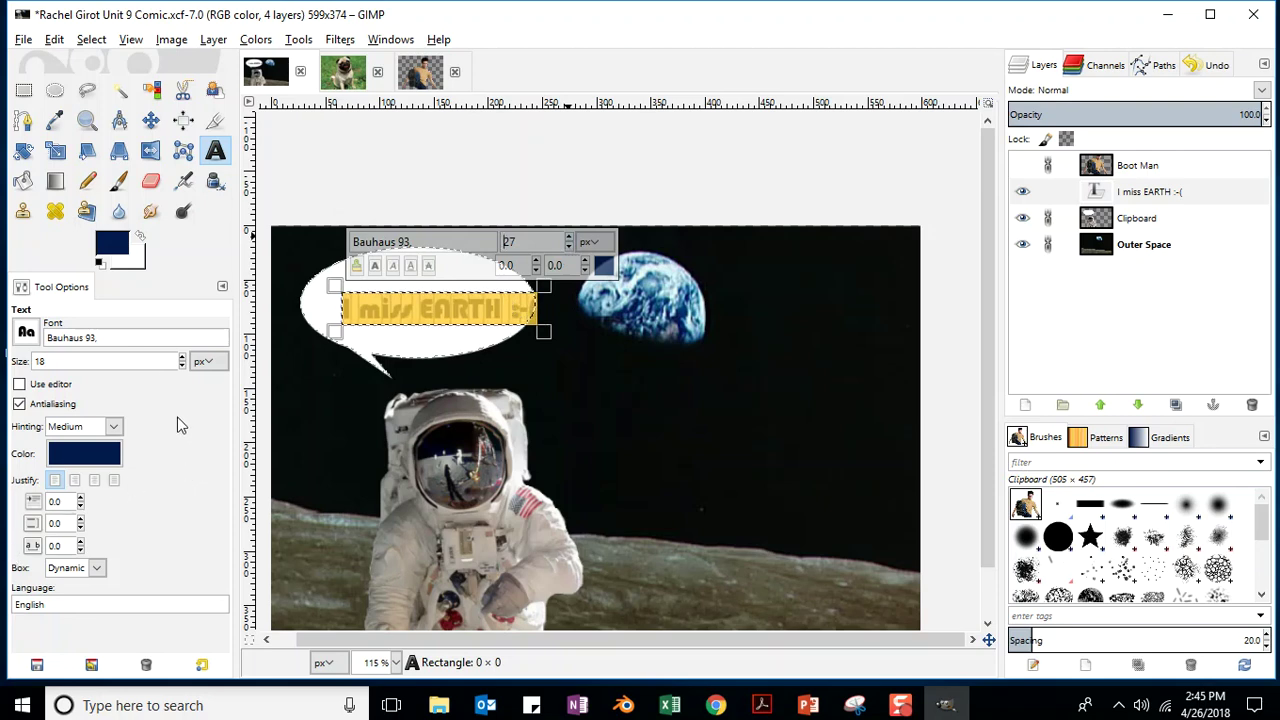
# - Nudge the "I miss EARTH :-(" text left and slightly up to centre it inside the talk bubble
pyautogui.click(150, 120)
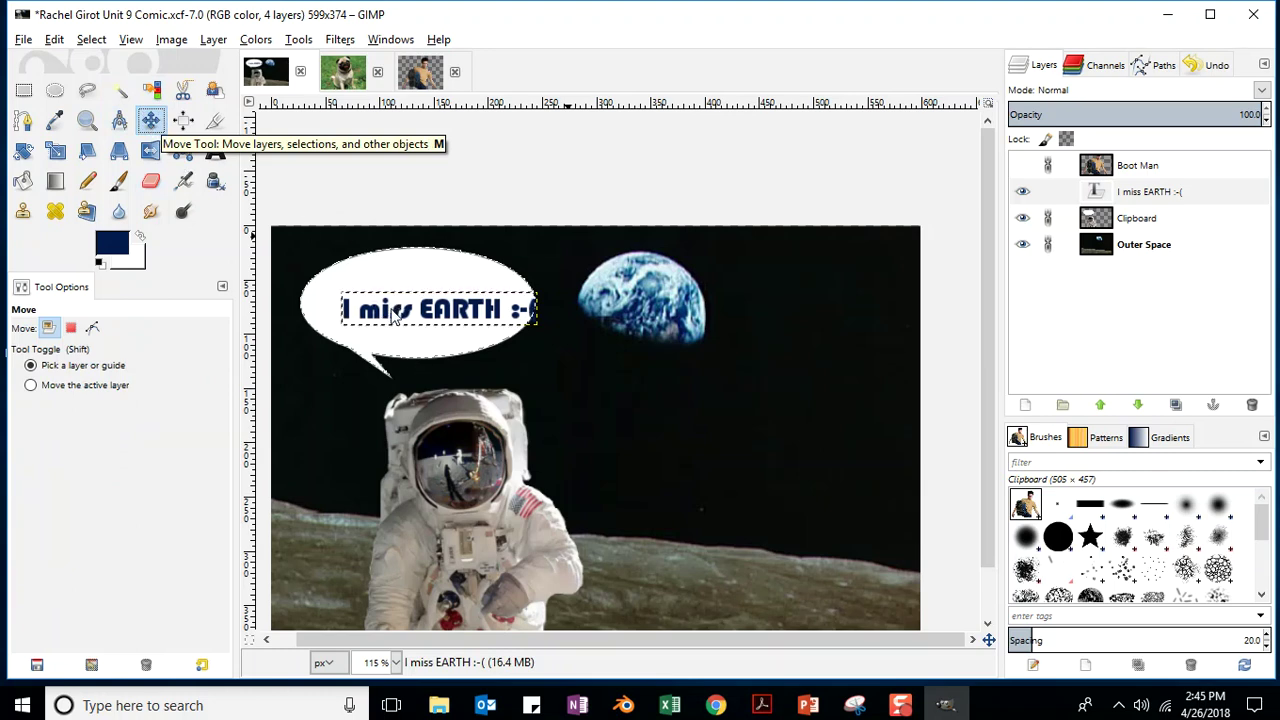
pyautogui.press('Left')
pyautogui.press('Left')
pyautogui.press('Left')
pyautogui.press('Left')
pyautogui.press('Left')
pyautogui.press('Left')
pyautogui.press('Left')
pyautogui.press('Left')
pyautogui.press('Left')
pyautogui.press('Left')
pyautogui.press('Left')
pyautogui.press('Left')
pyautogui.press('Left')
pyautogui.press('Left')
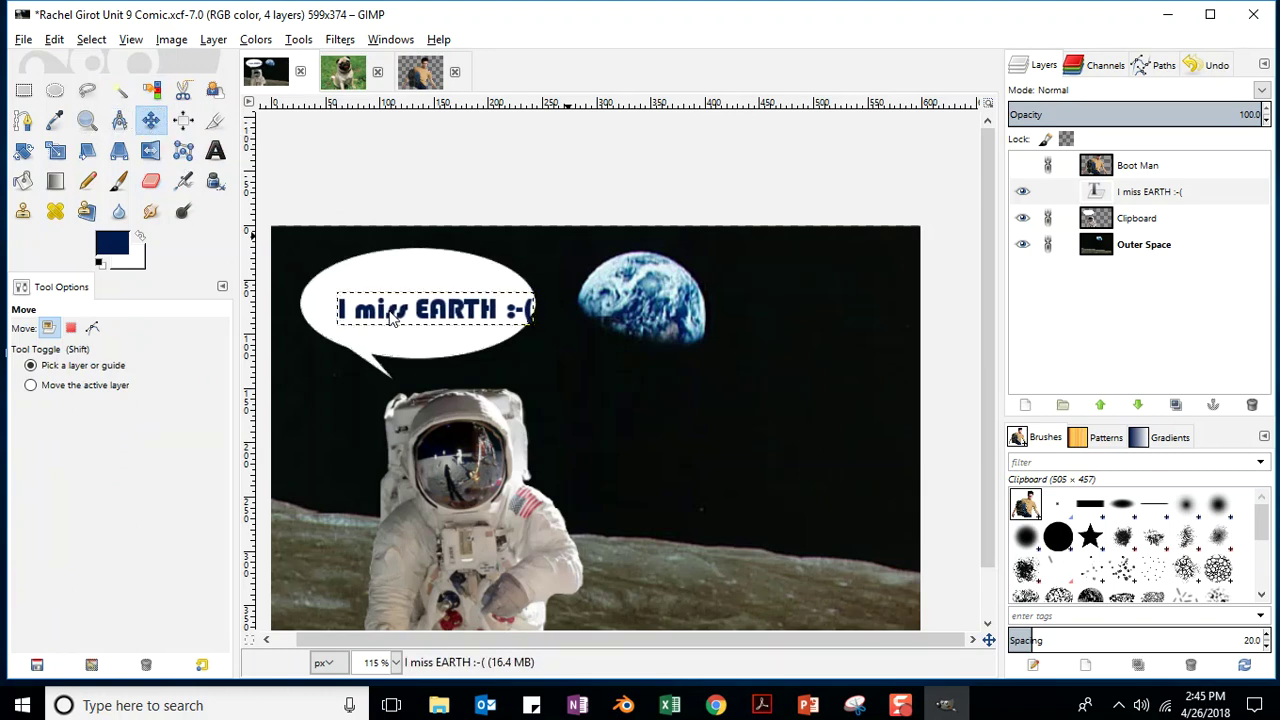
pyautogui.press('Left')
pyautogui.press('Left')
pyautogui.press('Up')
pyautogui.press('Up')
pyautogui.press('Up')
pyautogui.press('Up')
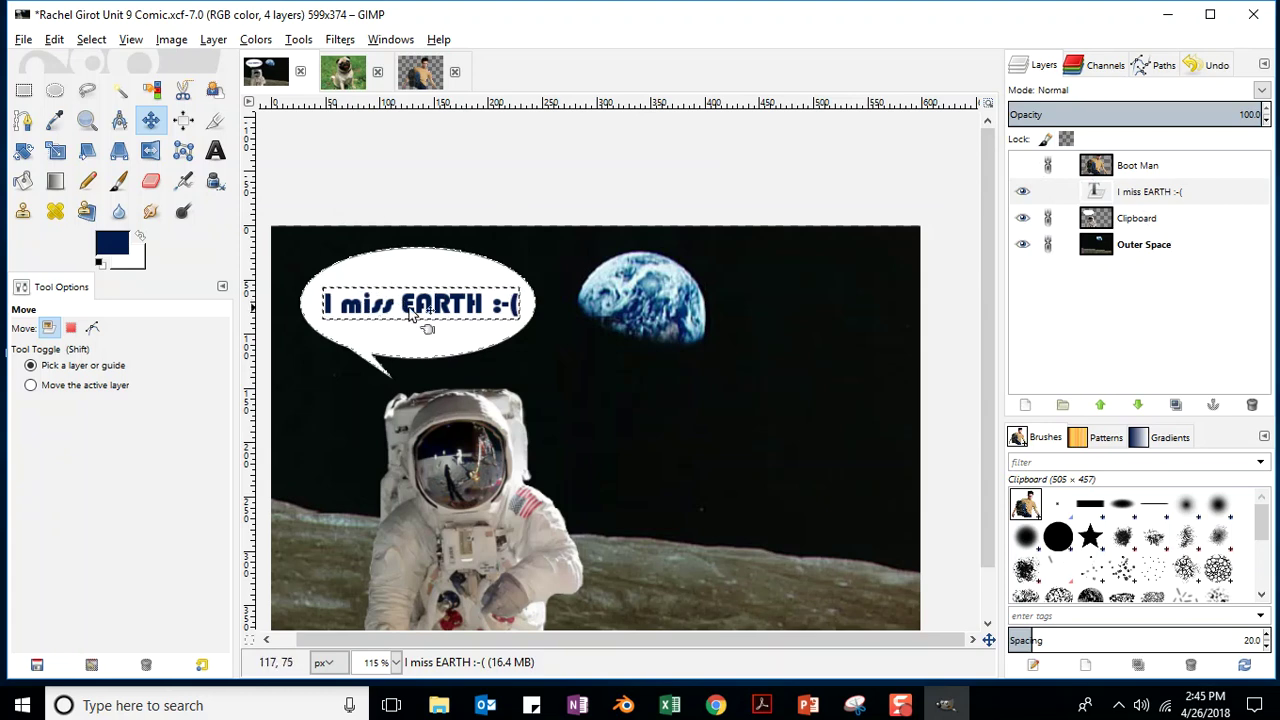
# - Make the Clipboard layer active and remove the selection around the talk bubble
pyautogui.click(1137, 222)
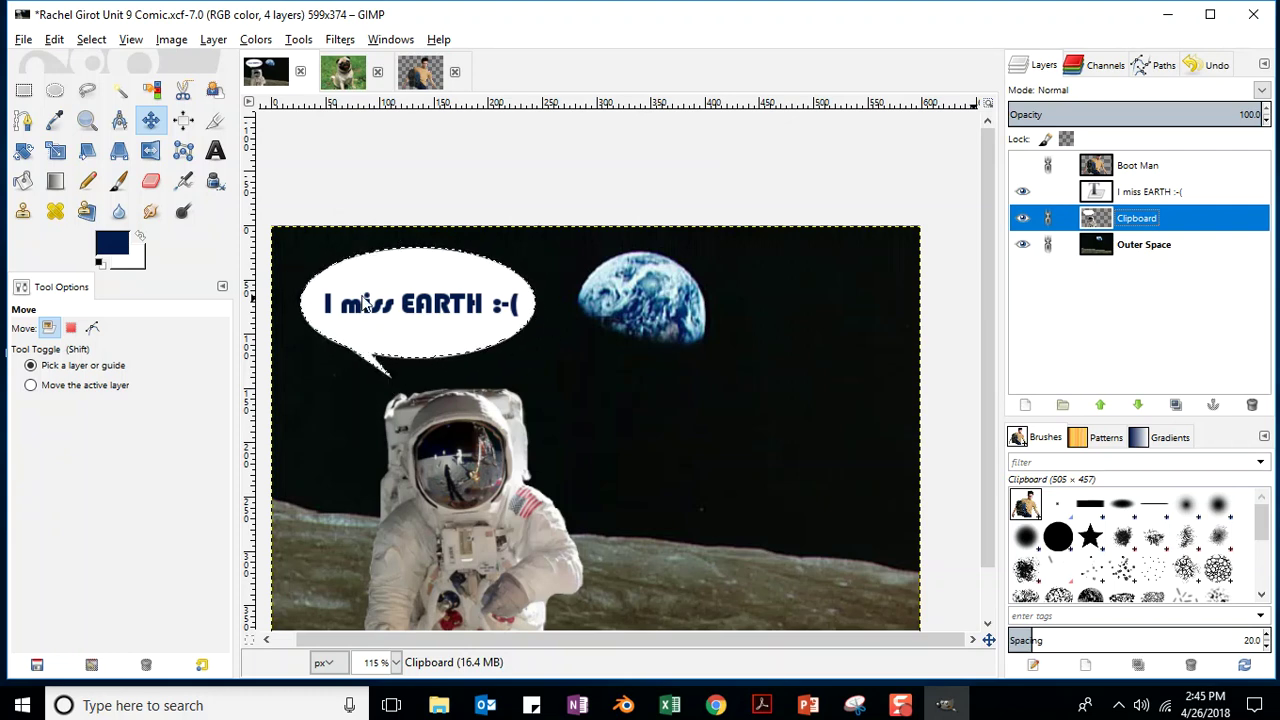
pyautogui.click(90, 40)
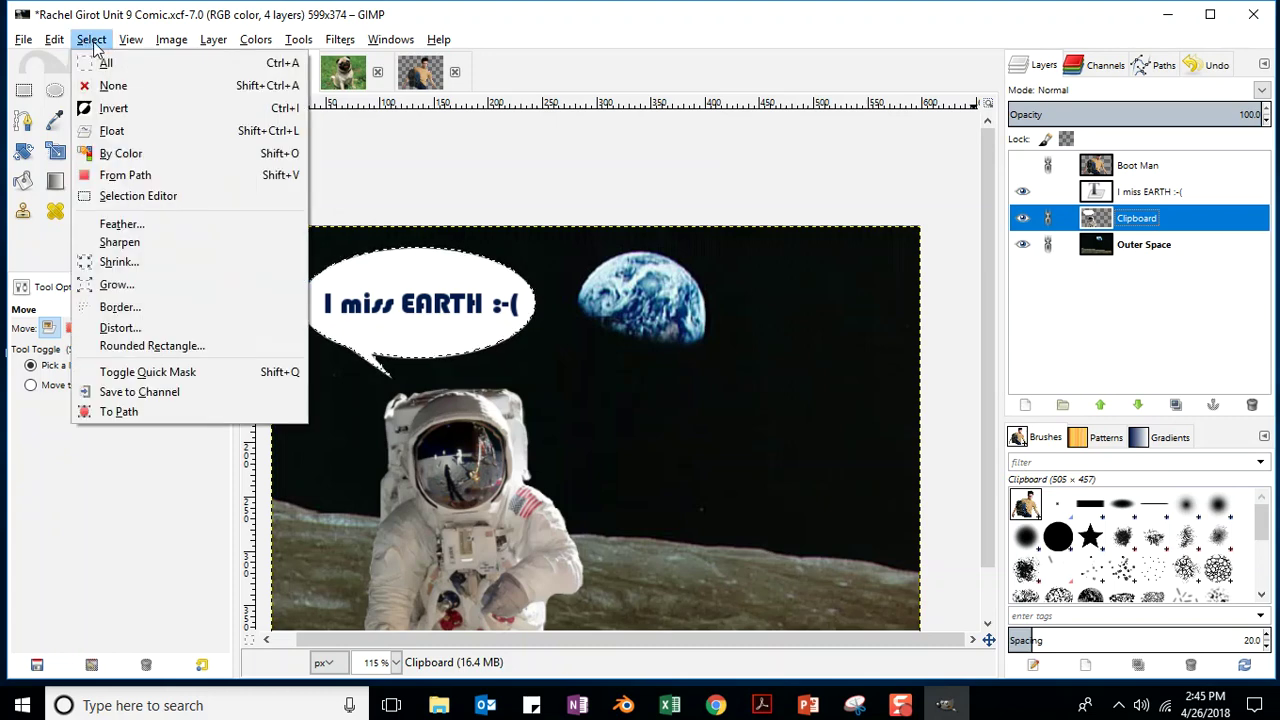
pyautogui.click(116, 88)
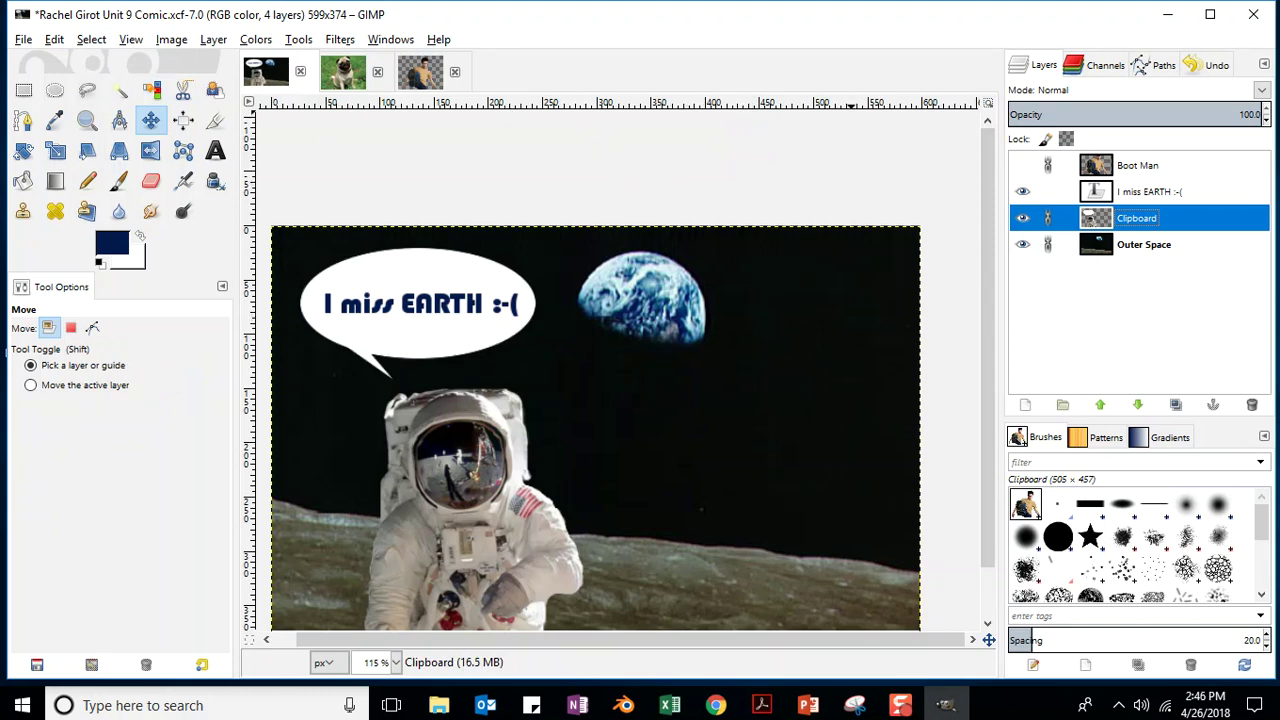
# - Switch to the lesson page in Chrome and read through the example slides of the different font types
pyautogui.hotkey('alt', 'Tab')
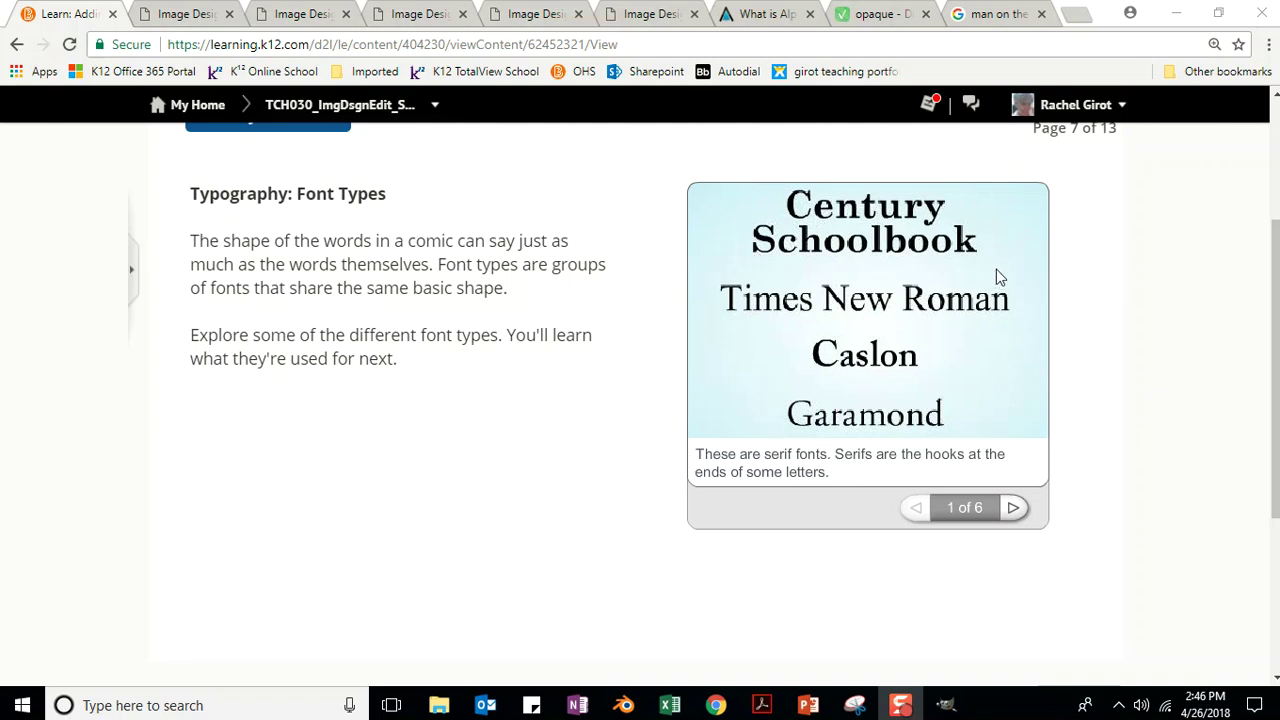
pyautogui.click(1015, 510)
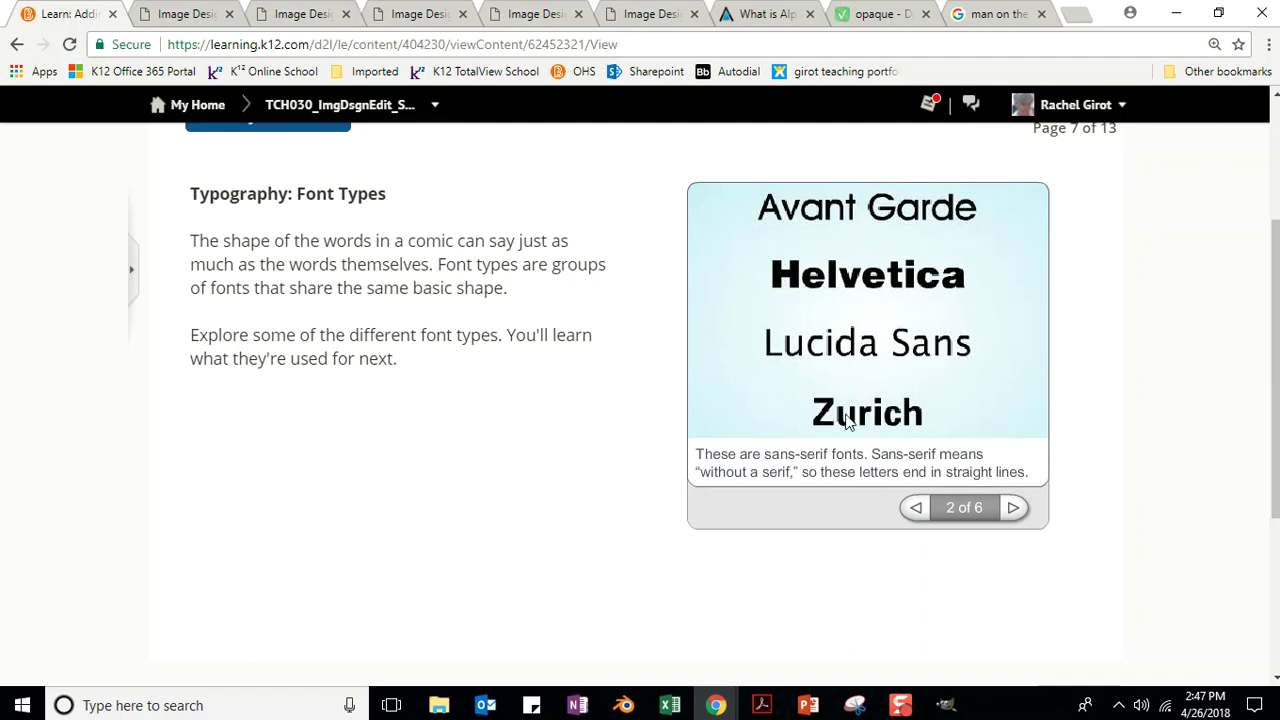
pyautogui.click(1012, 508)
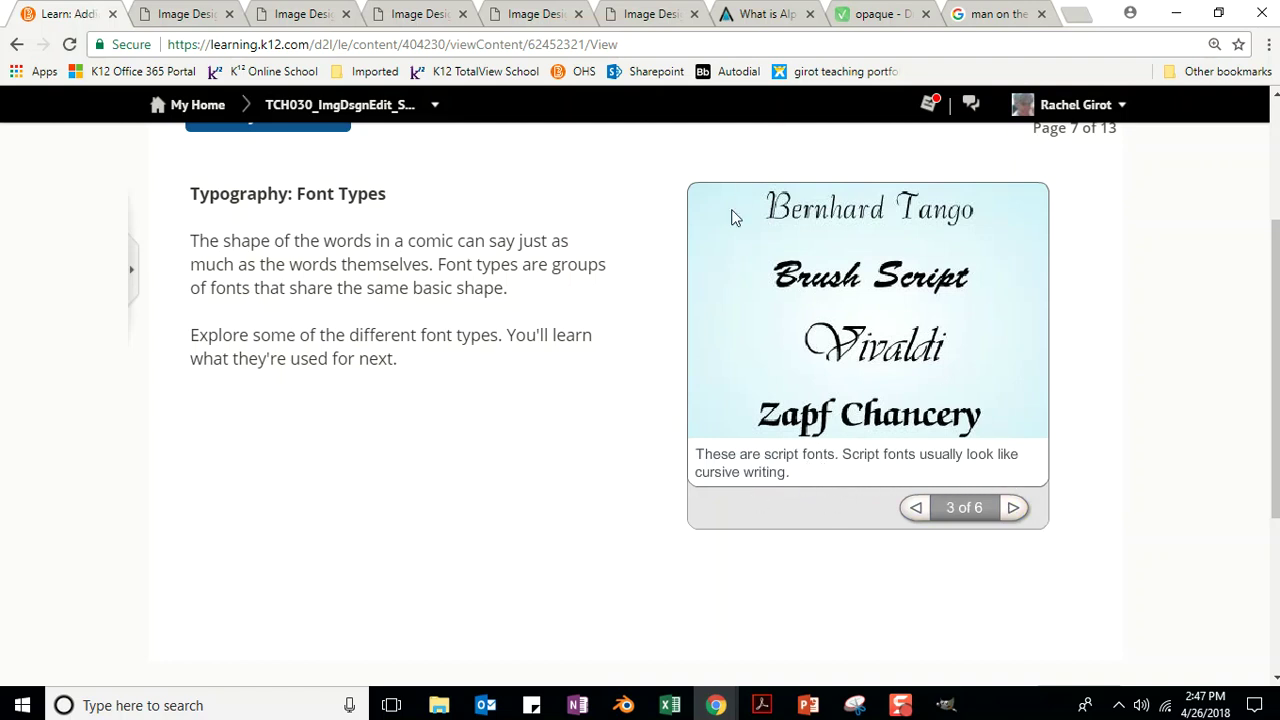
pyautogui.click(1014, 508)
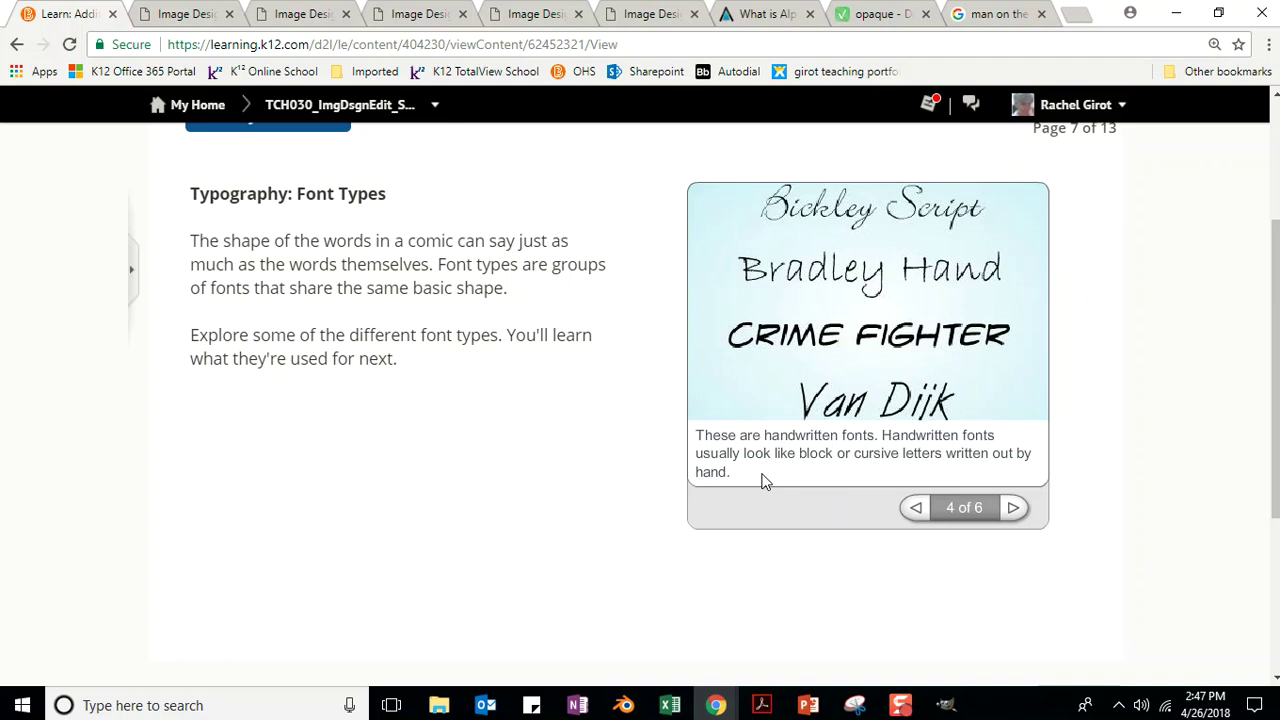
pyautogui.click(1013, 508)
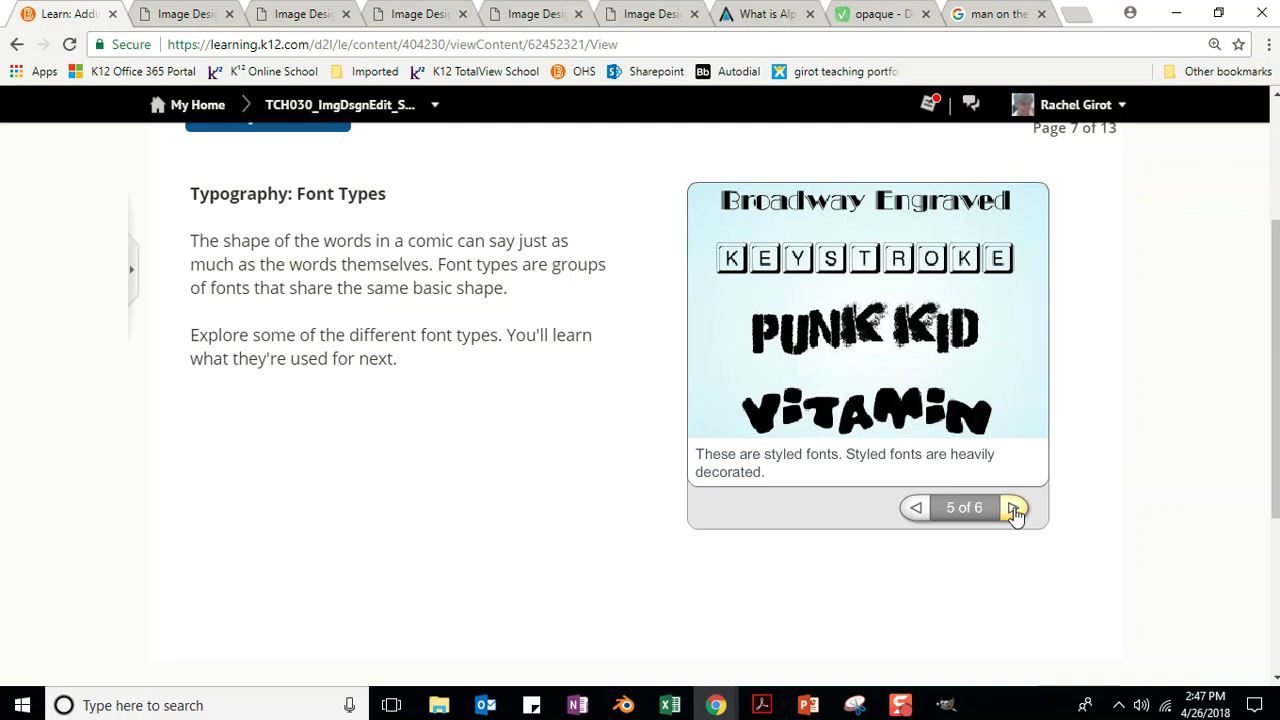
pyautogui.click(1014, 510)
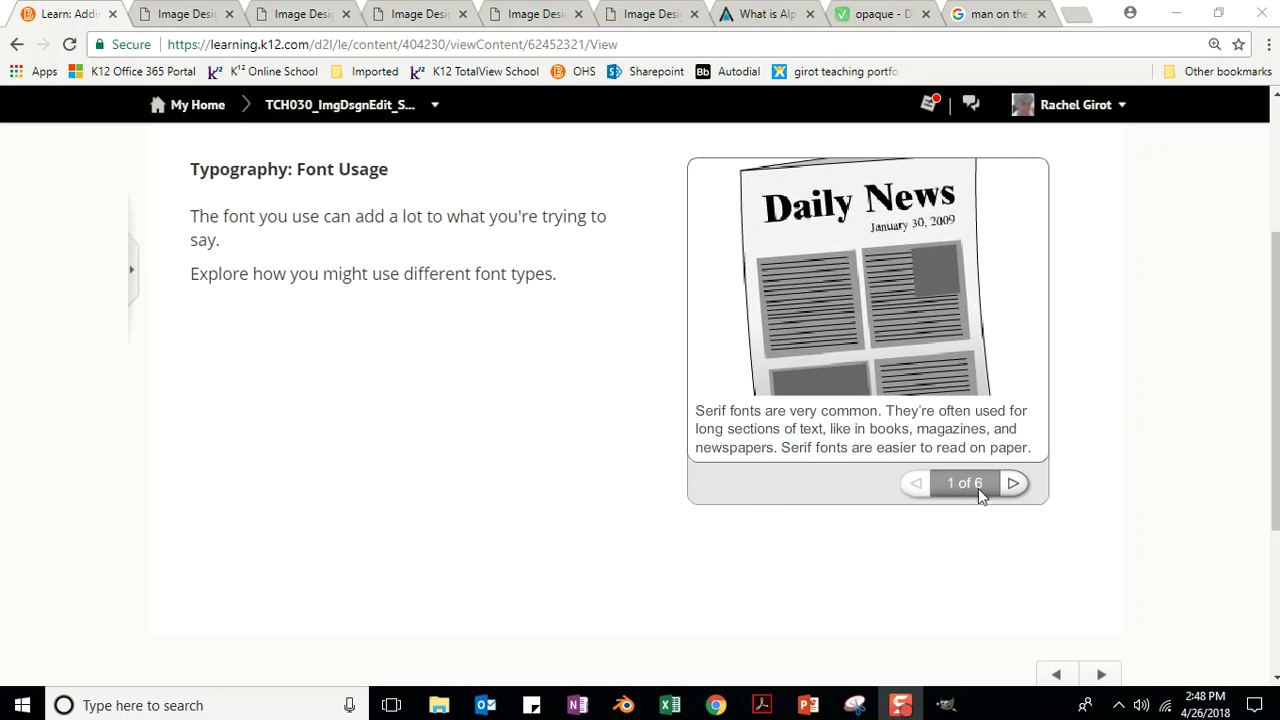
# - Read through the Font Usage slides on where each font type is suitable
pyautogui.click(1014, 484)
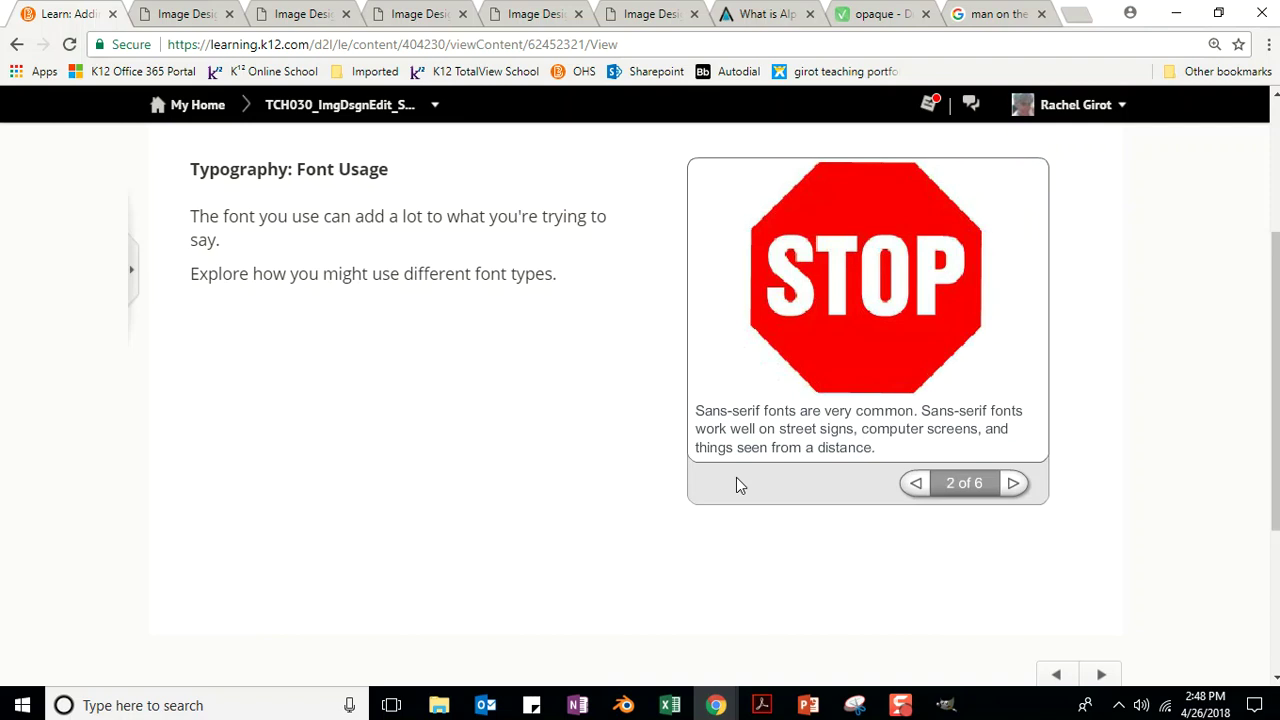
pyautogui.click(1013, 486)
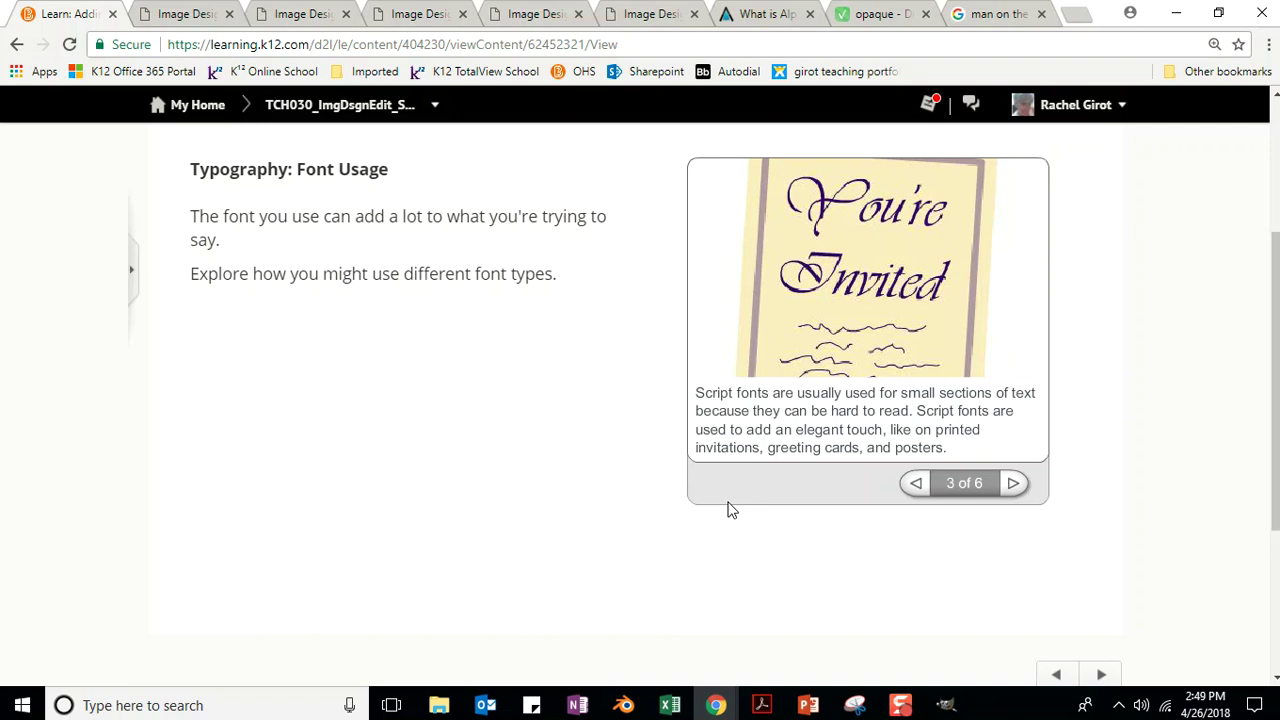
pyautogui.click(1012, 483)
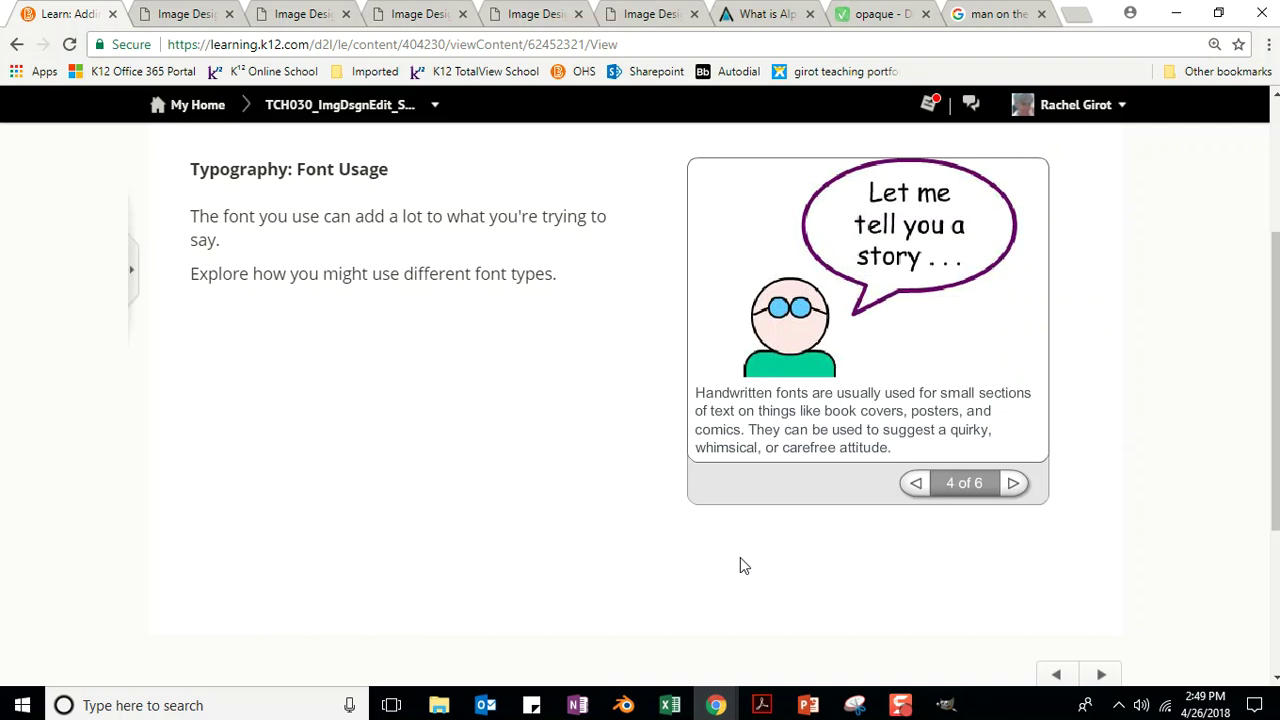
pyautogui.click(1012, 485)
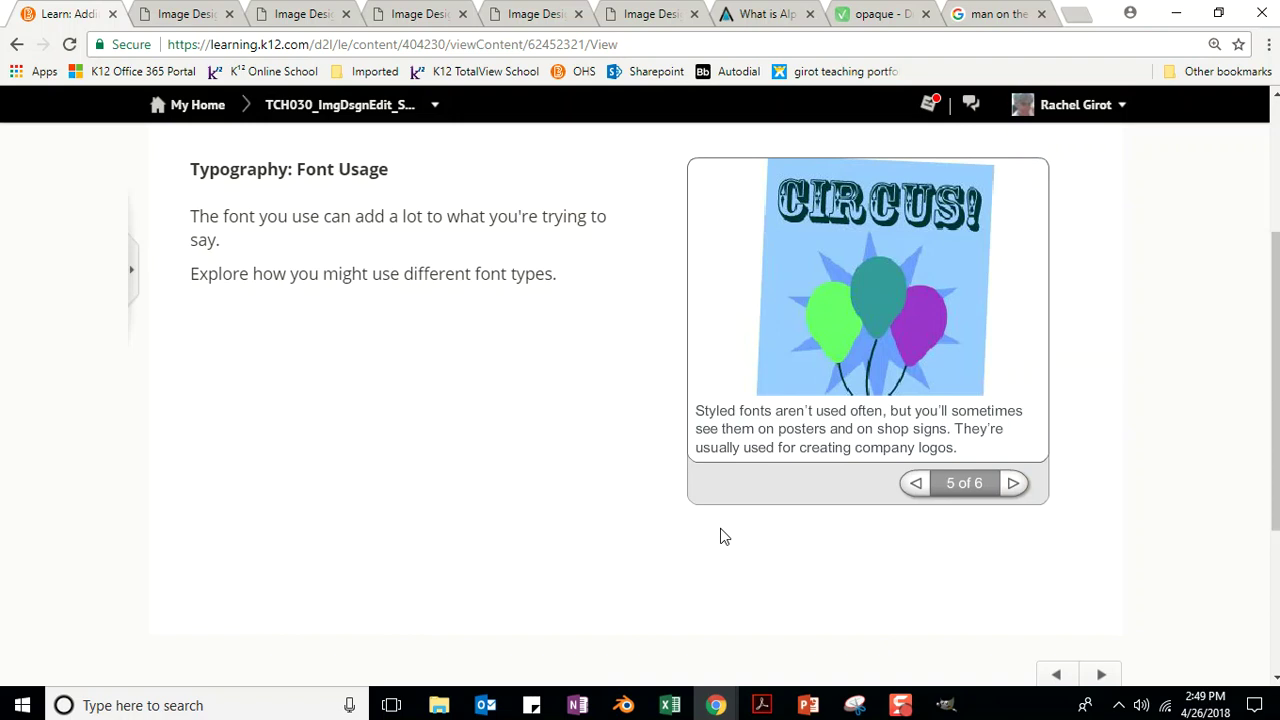
pyautogui.click(1013, 483)
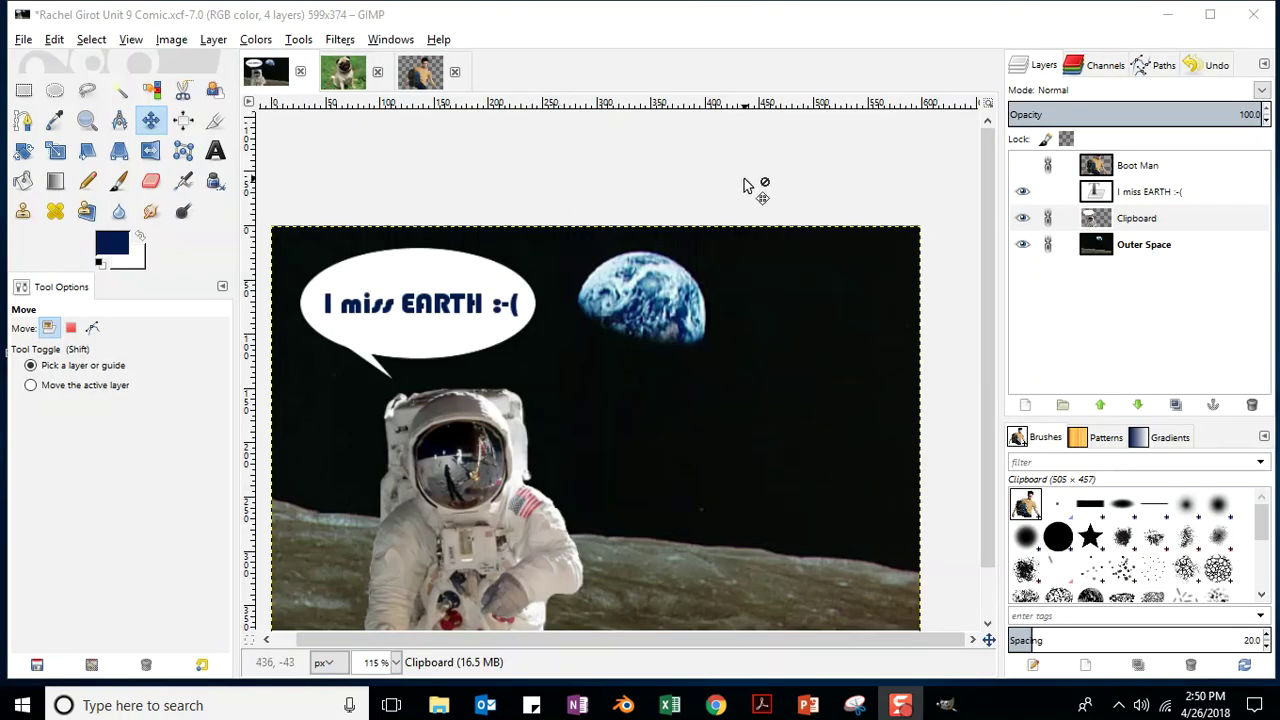
# - Make the "I miss EARTH :-(" text layer active and save the comic image
pyautogui.doubleClick(1118, 194)
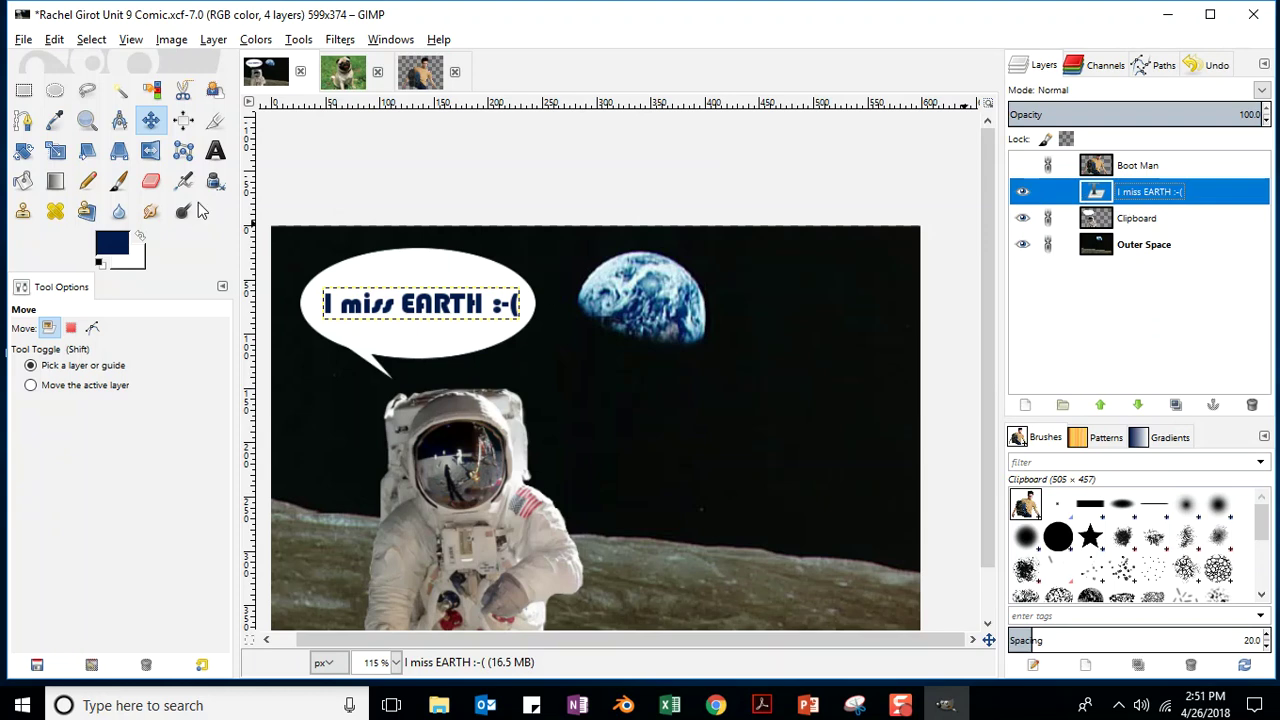
pyautogui.click(30, 40)
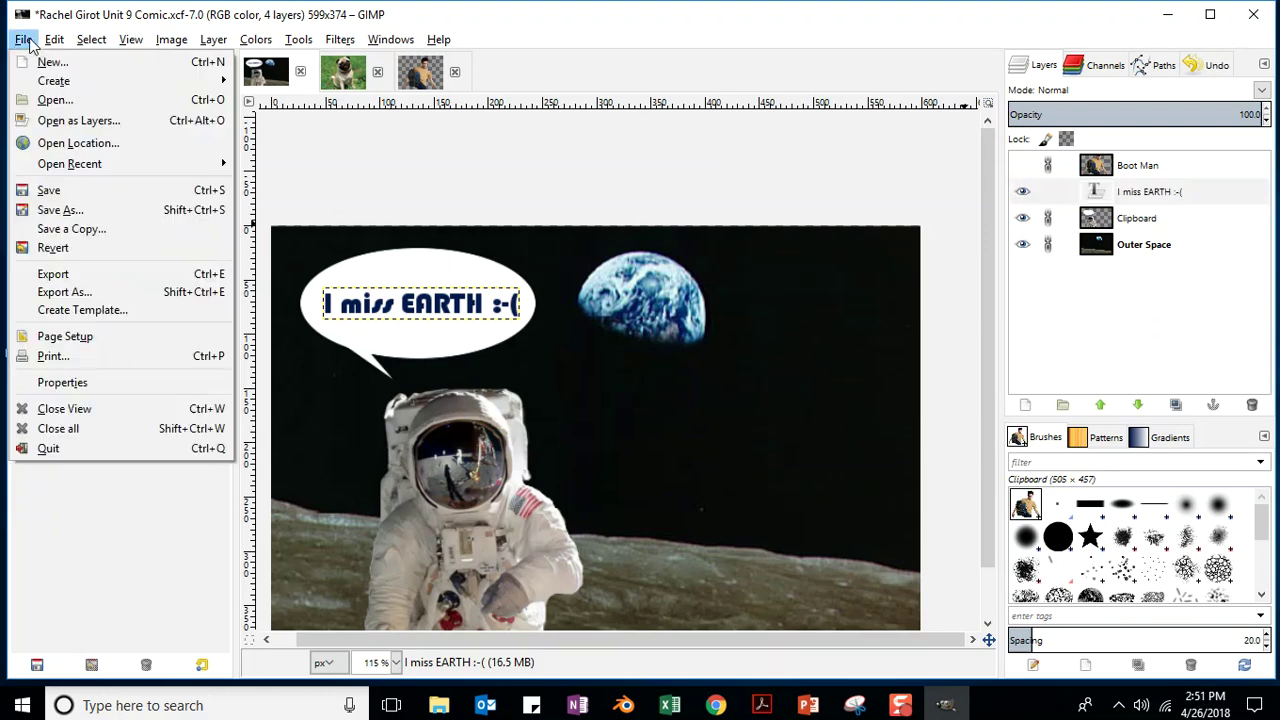
pyautogui.click(48, 190)
# - Open the "I miss EARTH :-(" text for editing with the Text tool and save the comic image
pyautogui.click(215, 150)
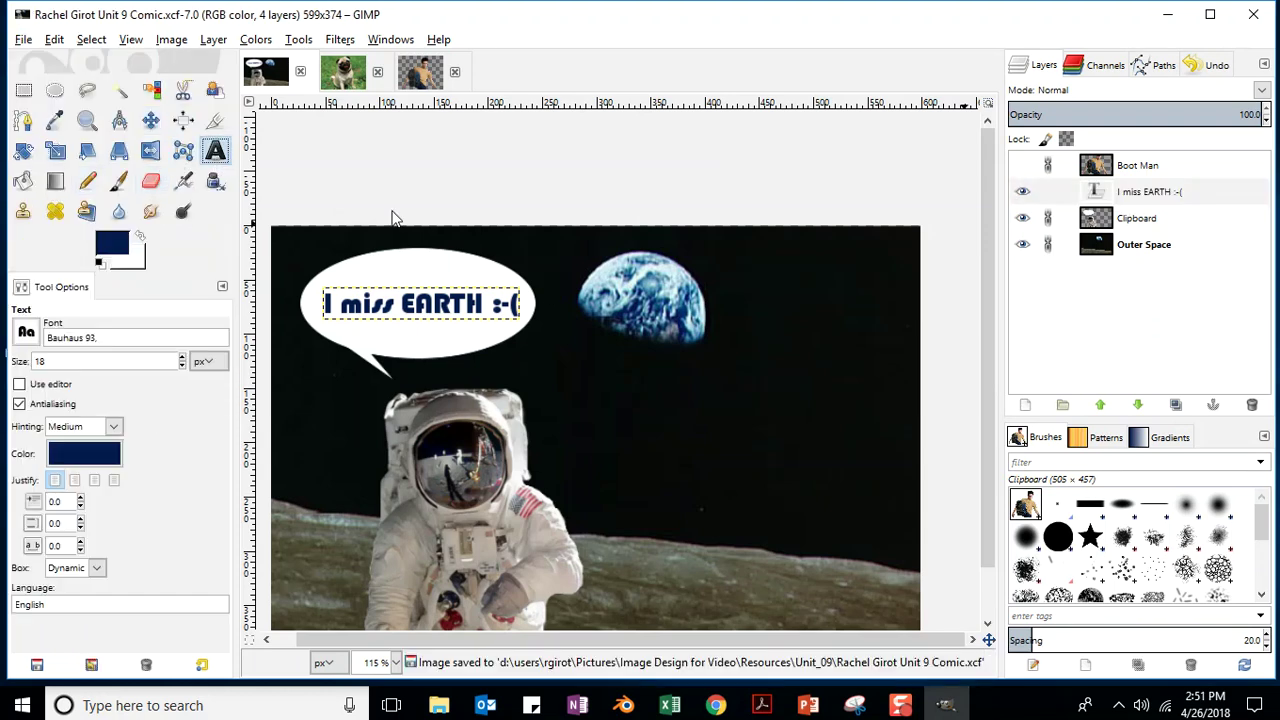
pyautogui.click(1150, 192)
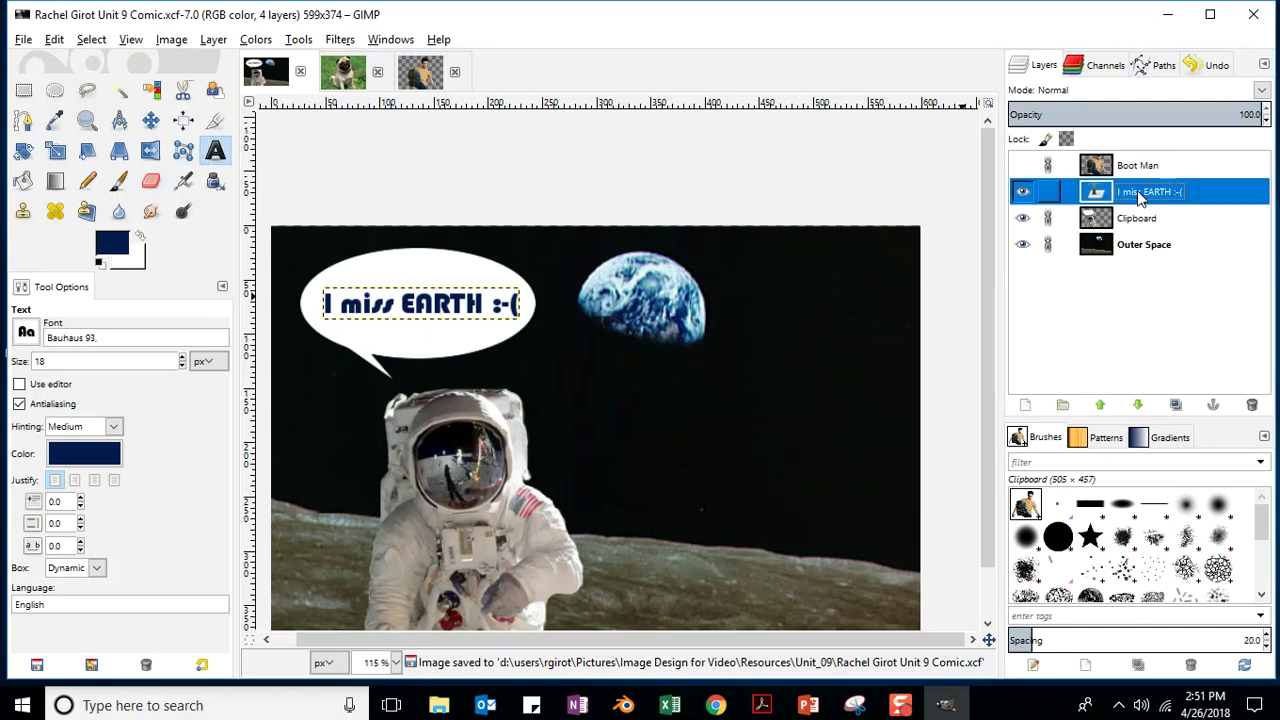
pyautogui.click(363, 305)
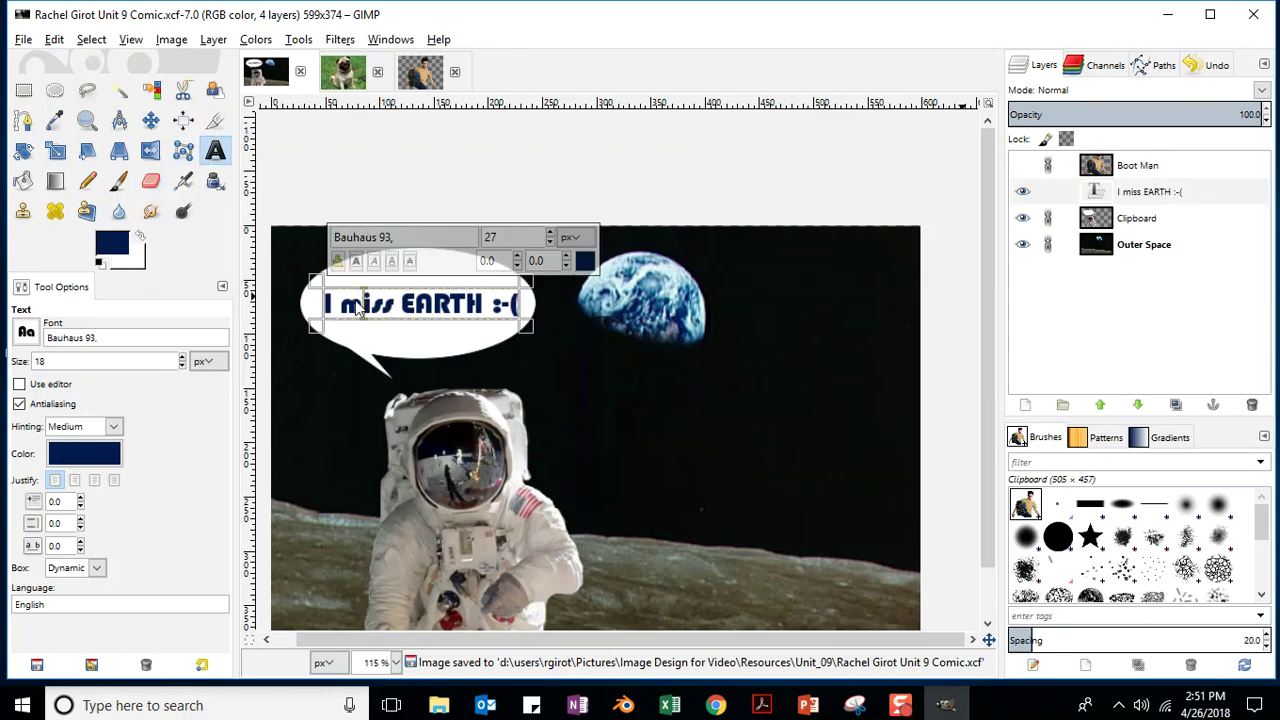
pyautogui.click(324, 311)
pyautogui.click(327, 310)
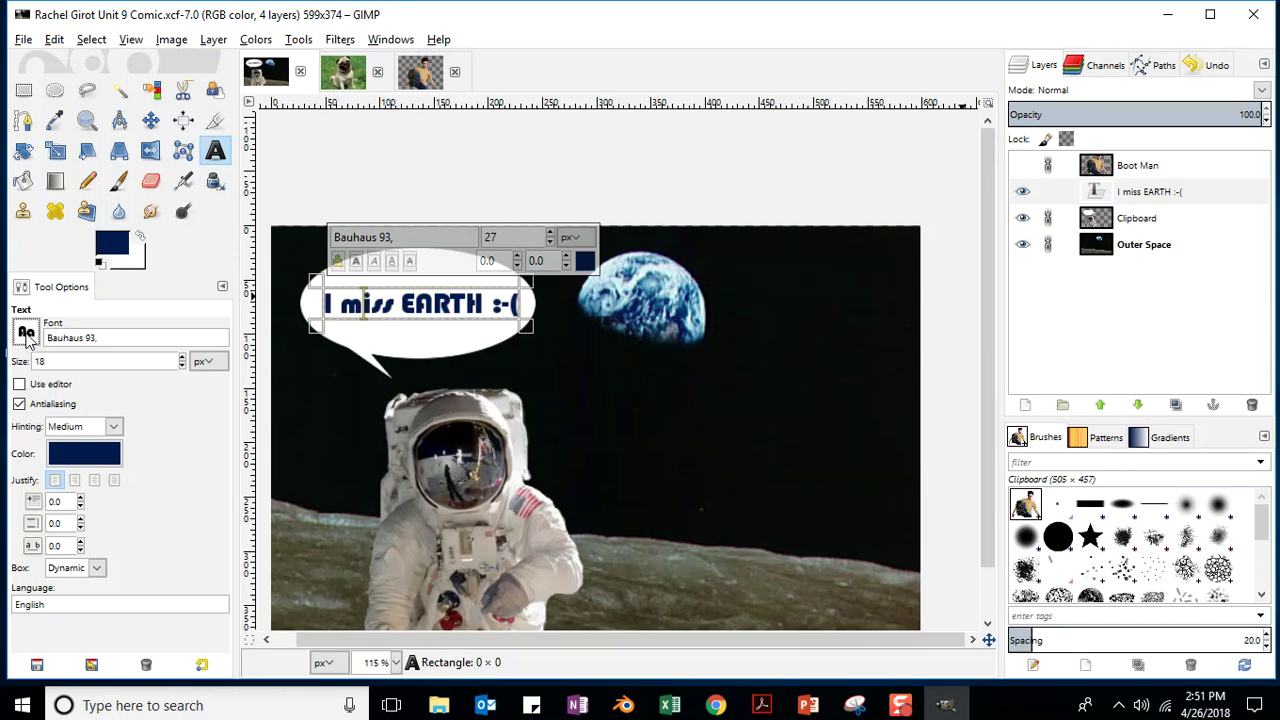
pyautogui.click(22, 39)
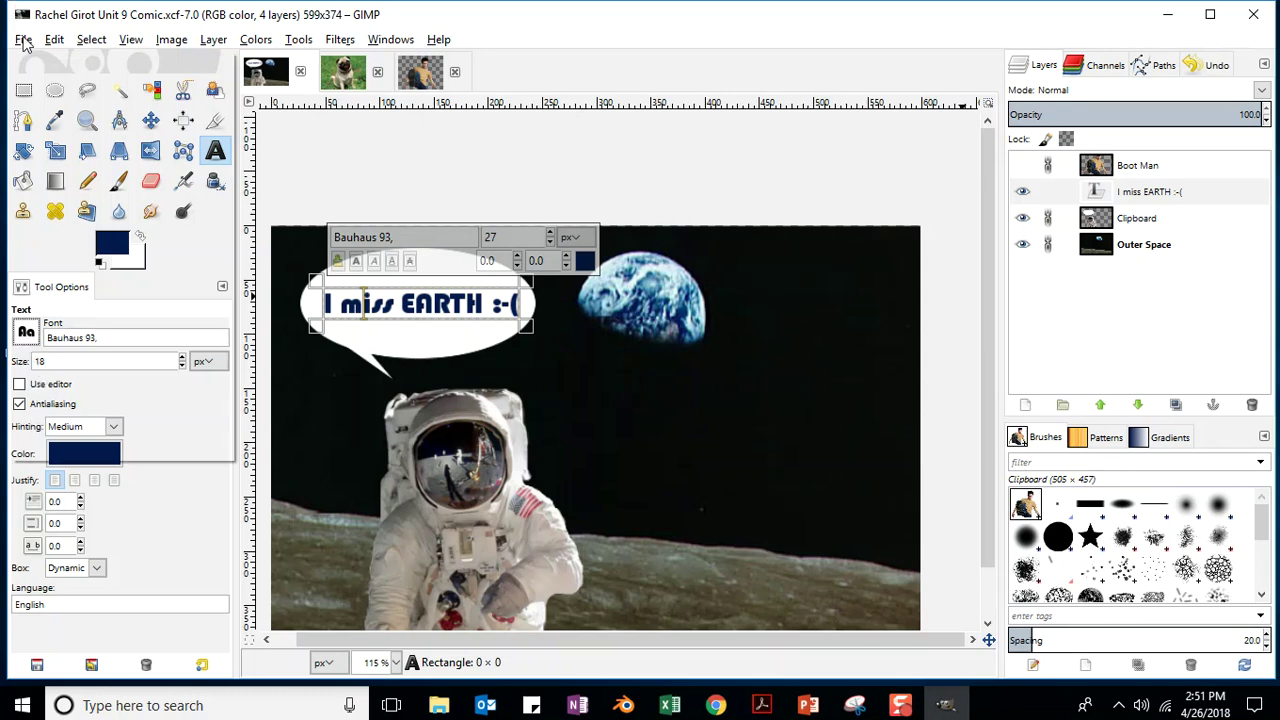
pyautogui.click(48, 190)
# - Try the Bell MT font on the talk bubble text, and switch the text back to Bauhaus 93
pyautogui.click(26, 332)
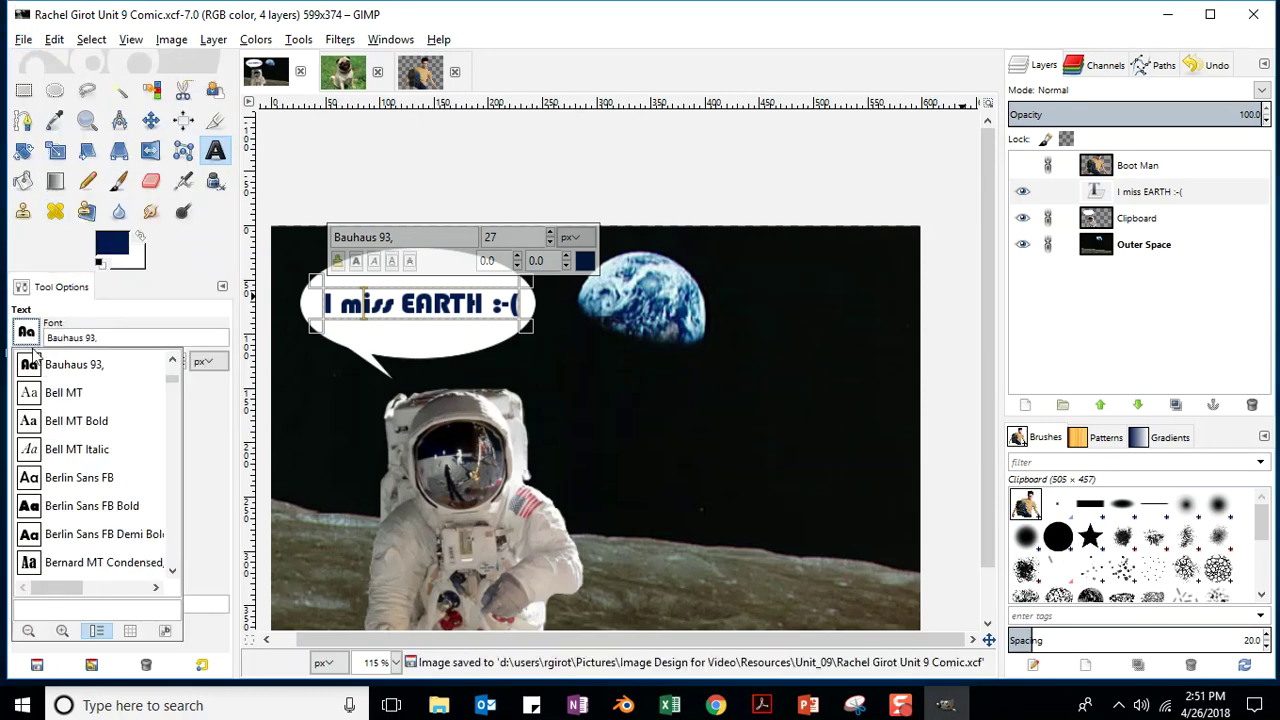
pyautogui.click(64, 393)
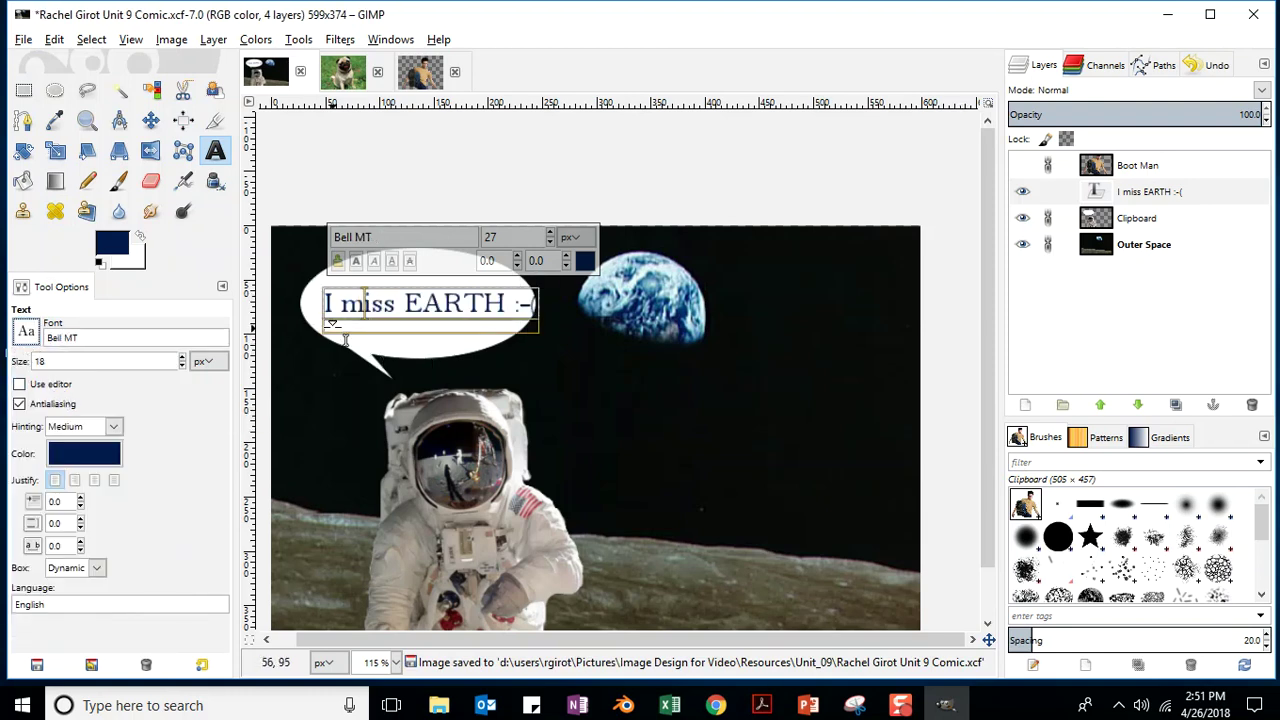
pyautogui.click(26, 334)
pyautogui.click(172, 359)
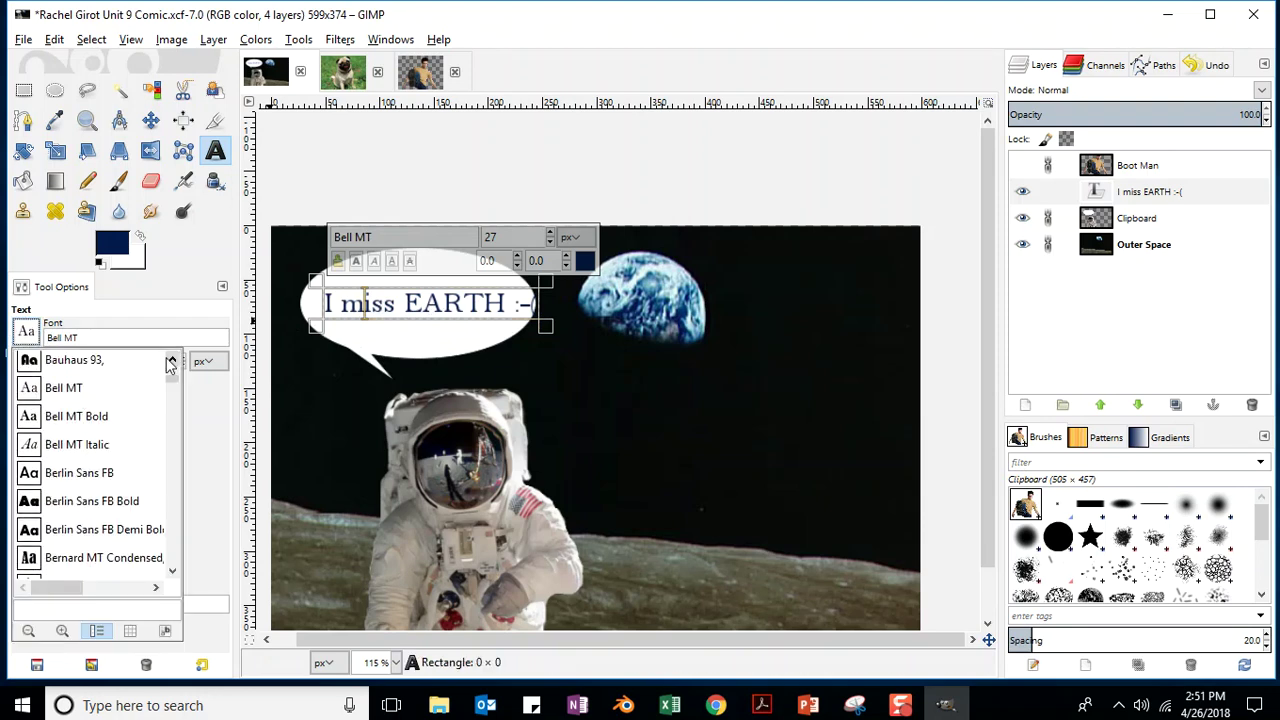
pyautogui.click(74, 364)
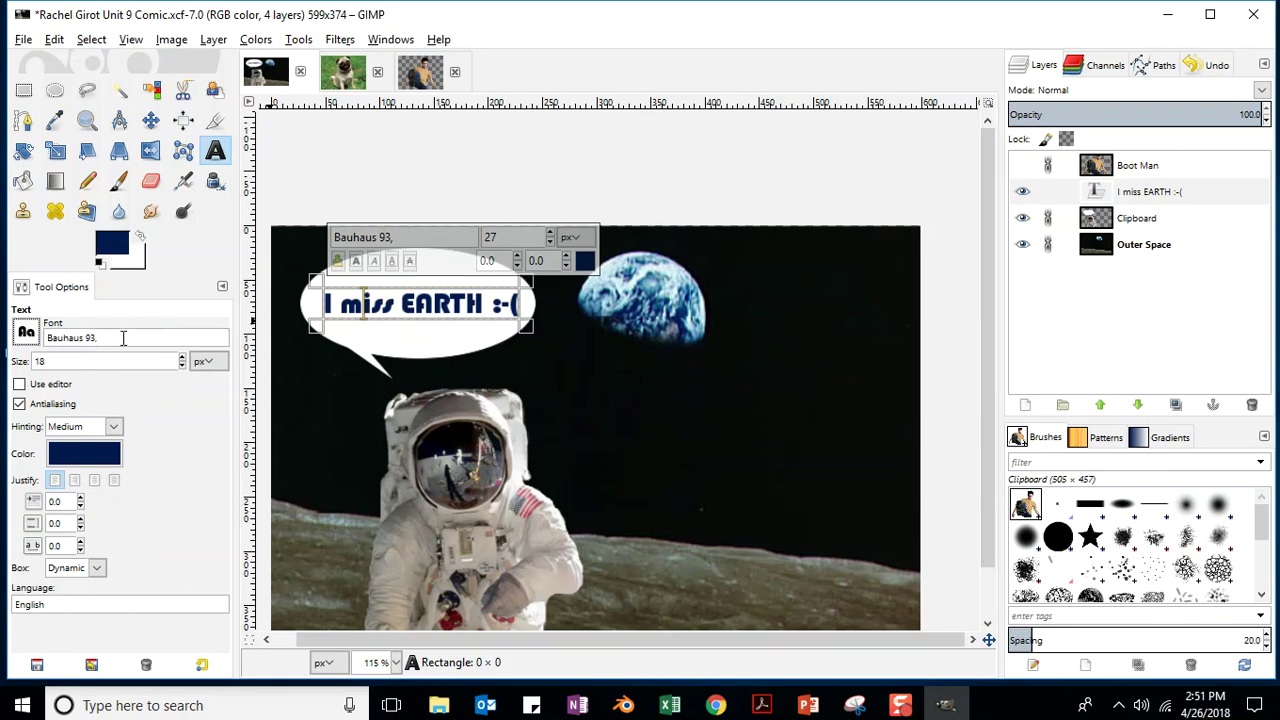
# - Lower the Text tool's size setting to 16 px, save the image, and reduce the size further to 13 px
pyautogui.click(181, 366)
pyautogui.click(182, 370)
pyautogui.click(24, 42)
pyautogui.click(50, 192)
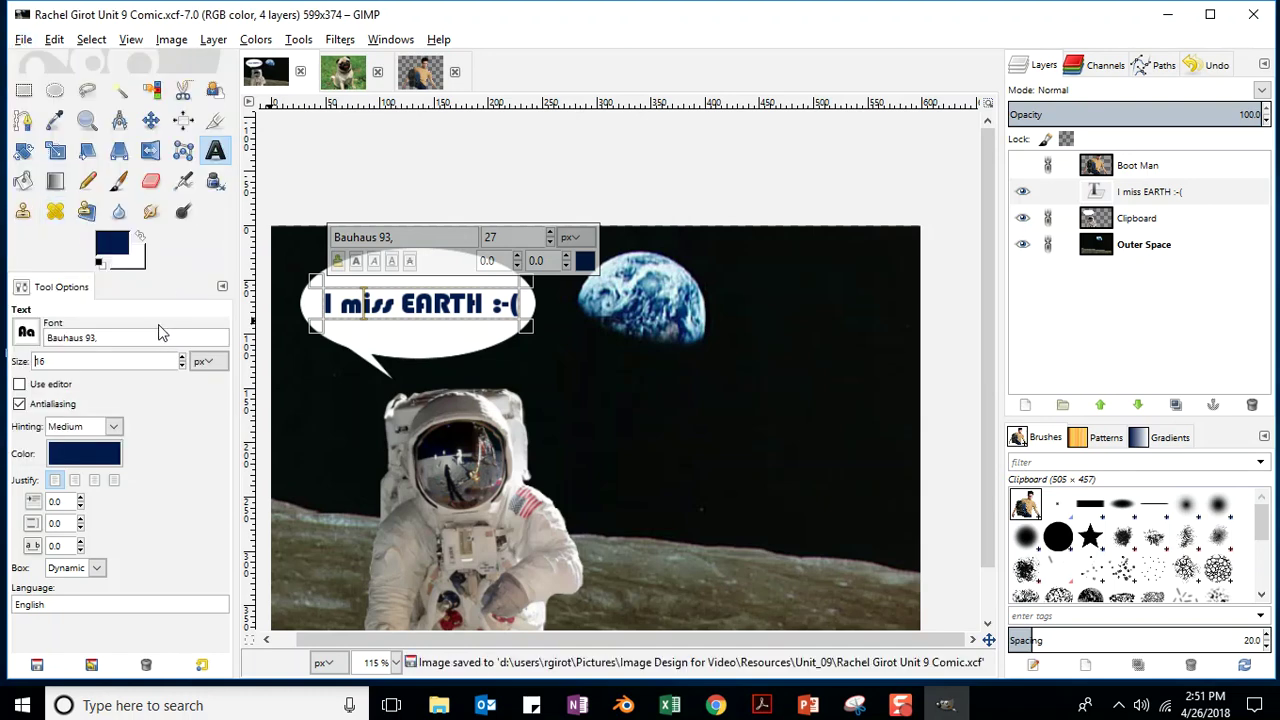
pyautogui.click(183, 366)
pyautogui.click(183, 366)
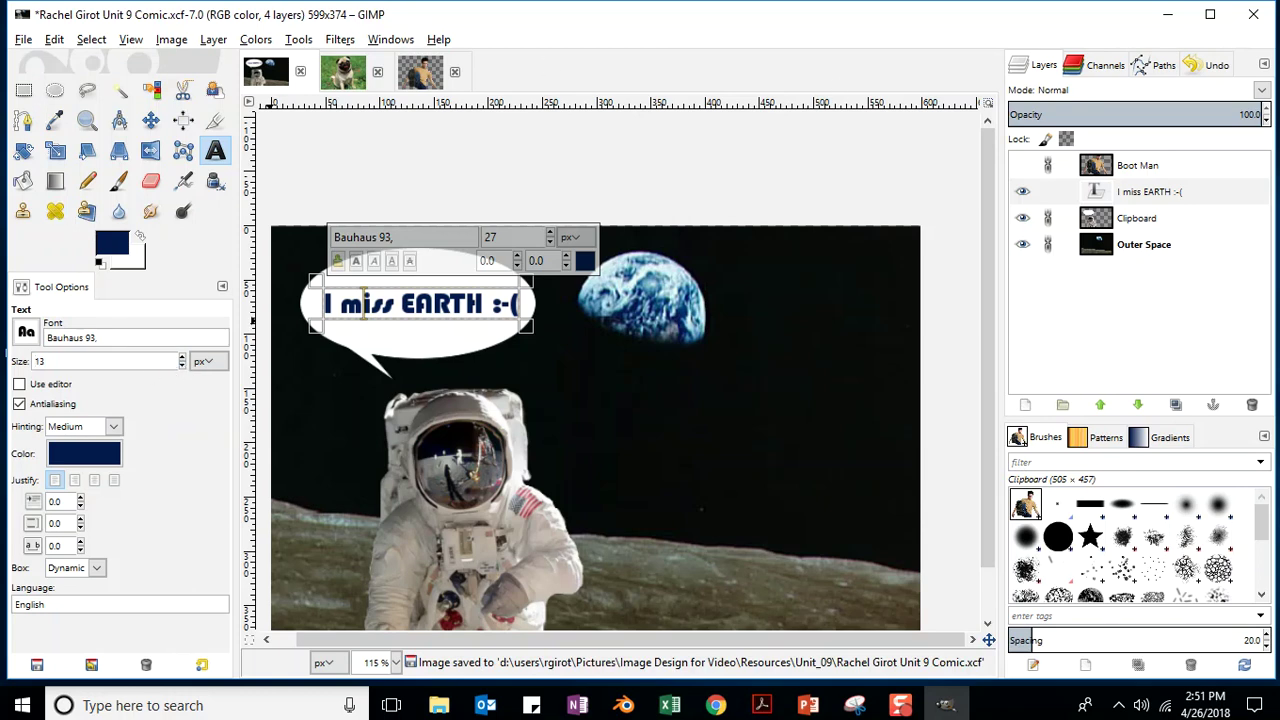
# - Set the Text tool's size back to 18 px and save the comic image
pyautogui.tripleClick(363, 302)
pyautogui.scroll(5, 128, 358)
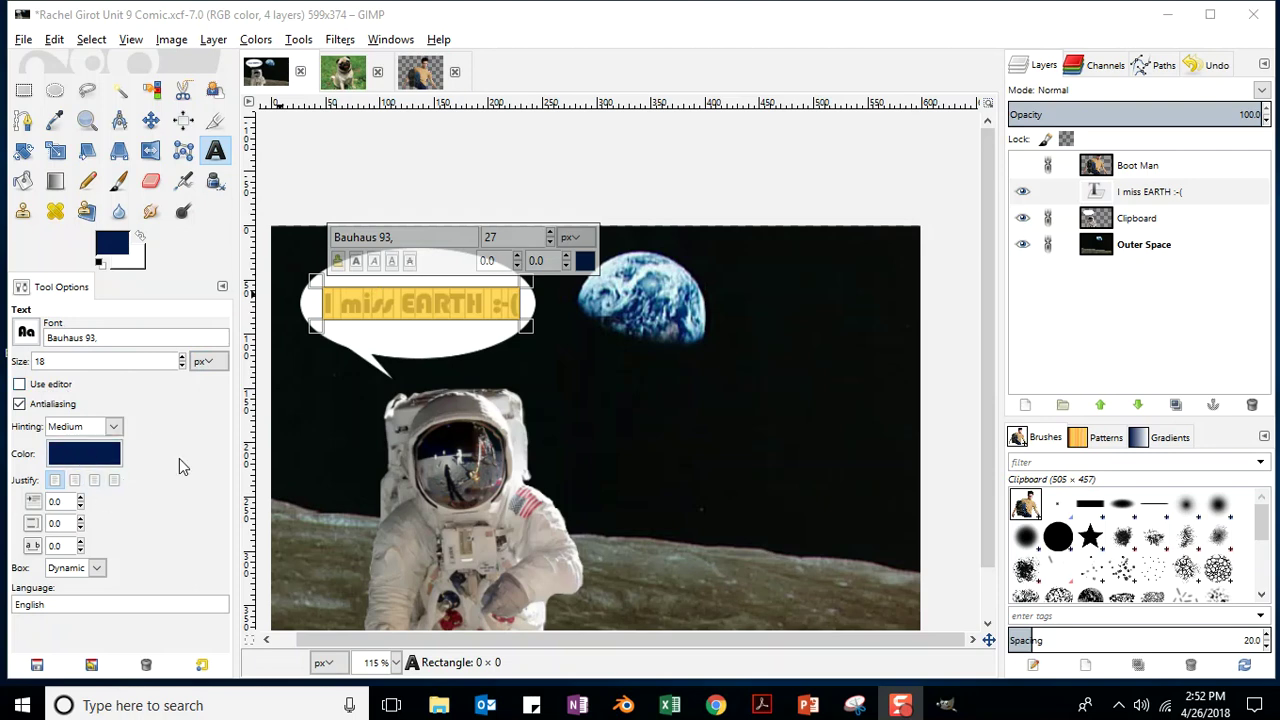
pyautogui.click(340, 306)
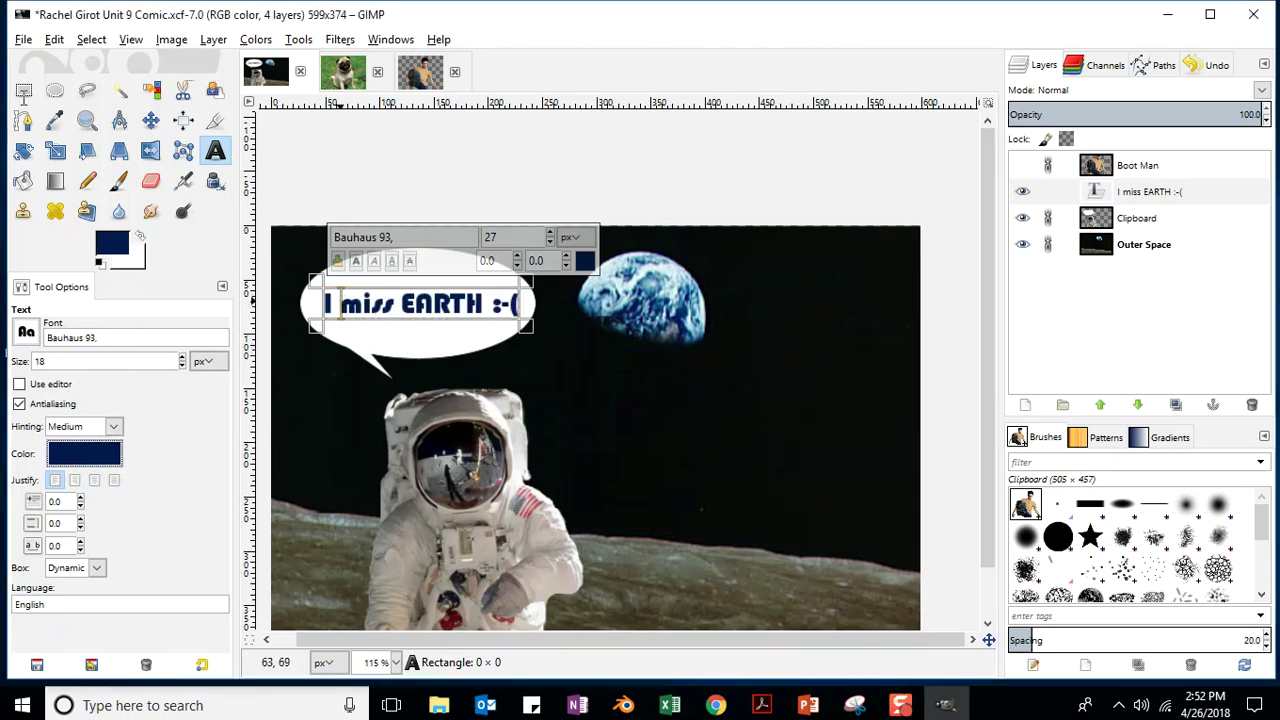
pyautogui.click(22, 40)
pyautogui.click(48, 192)
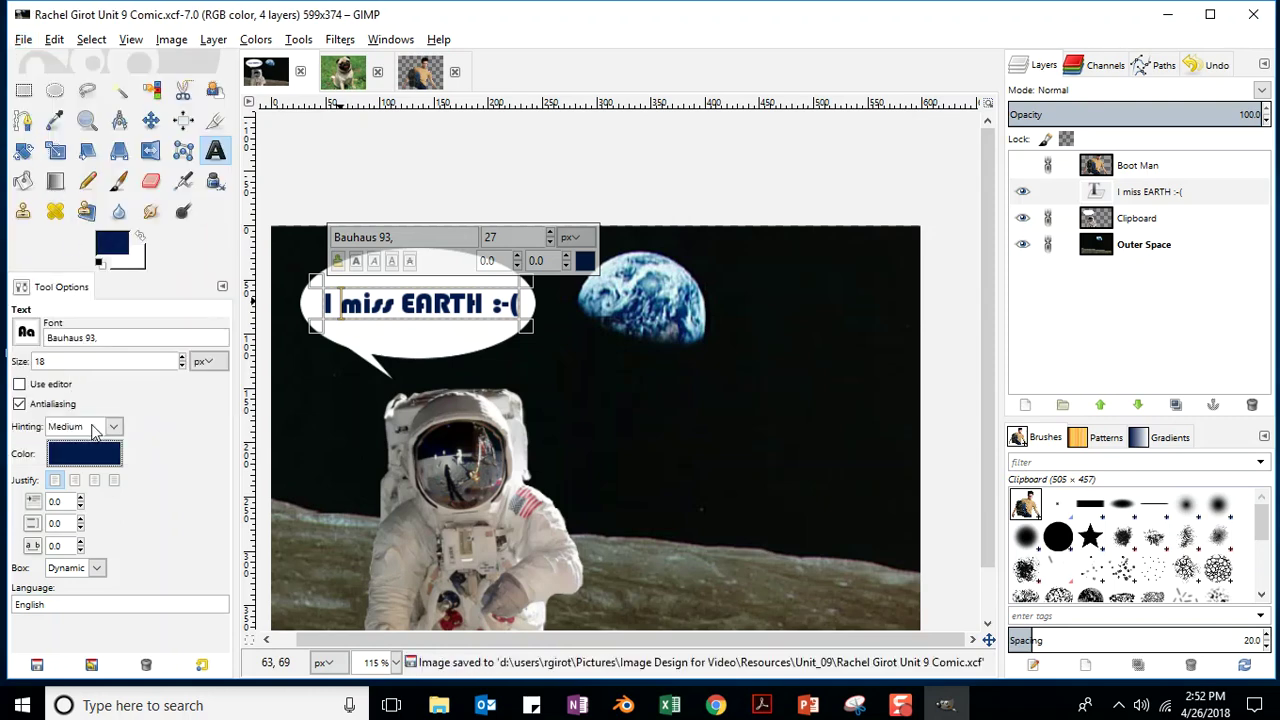
# - Change the talk bubble text color to magenta (ad1099) and save the comic image
pyautogui.click(95, 461)
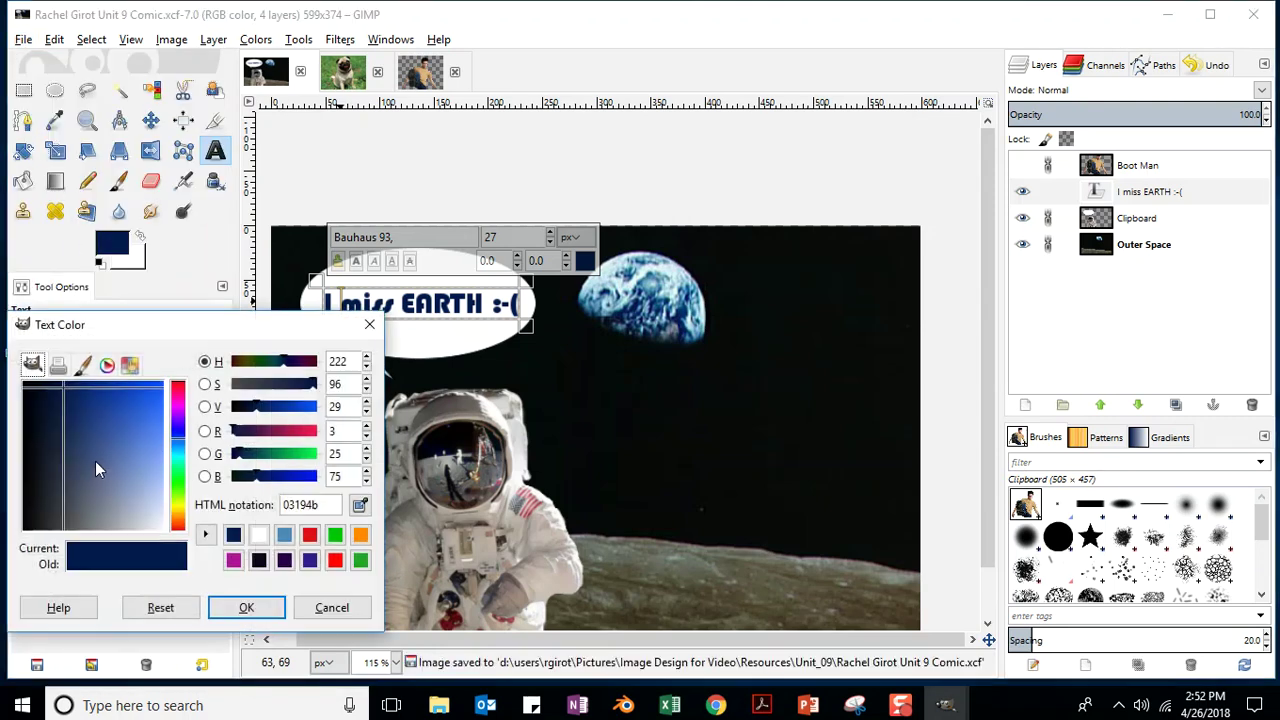
pyautogui.click(233, 560)
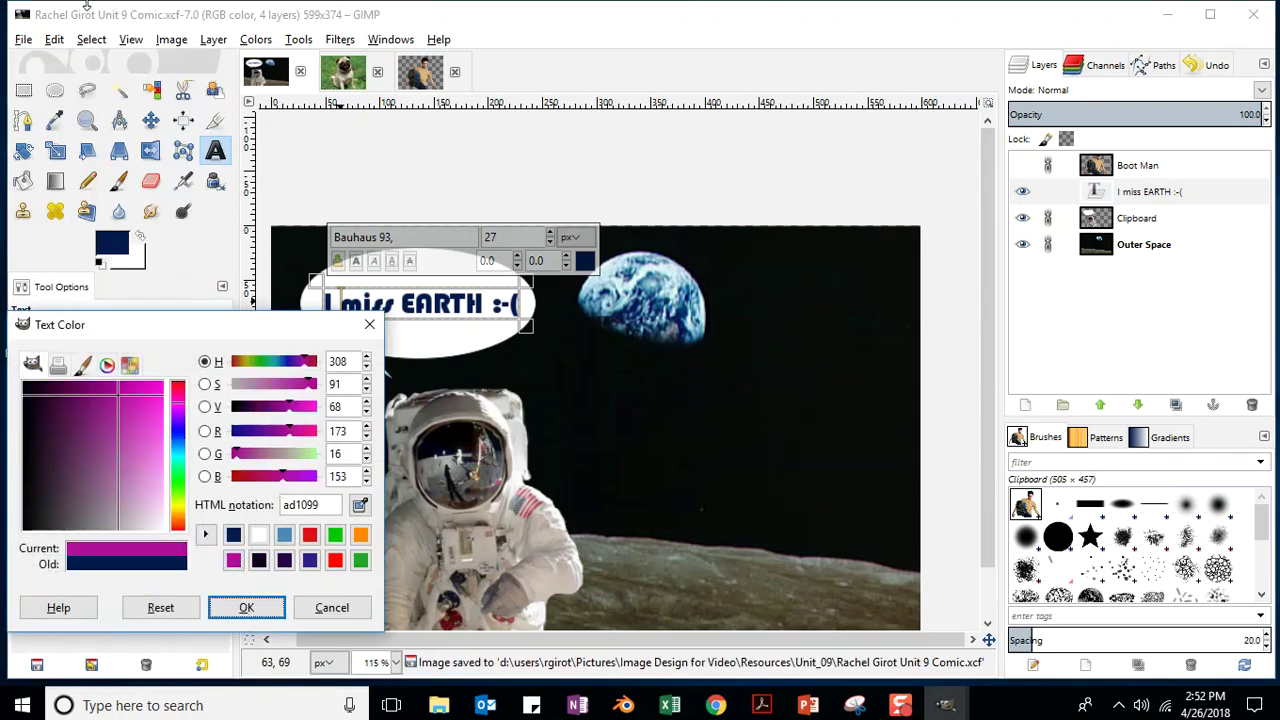
pyautogui.press('Return')
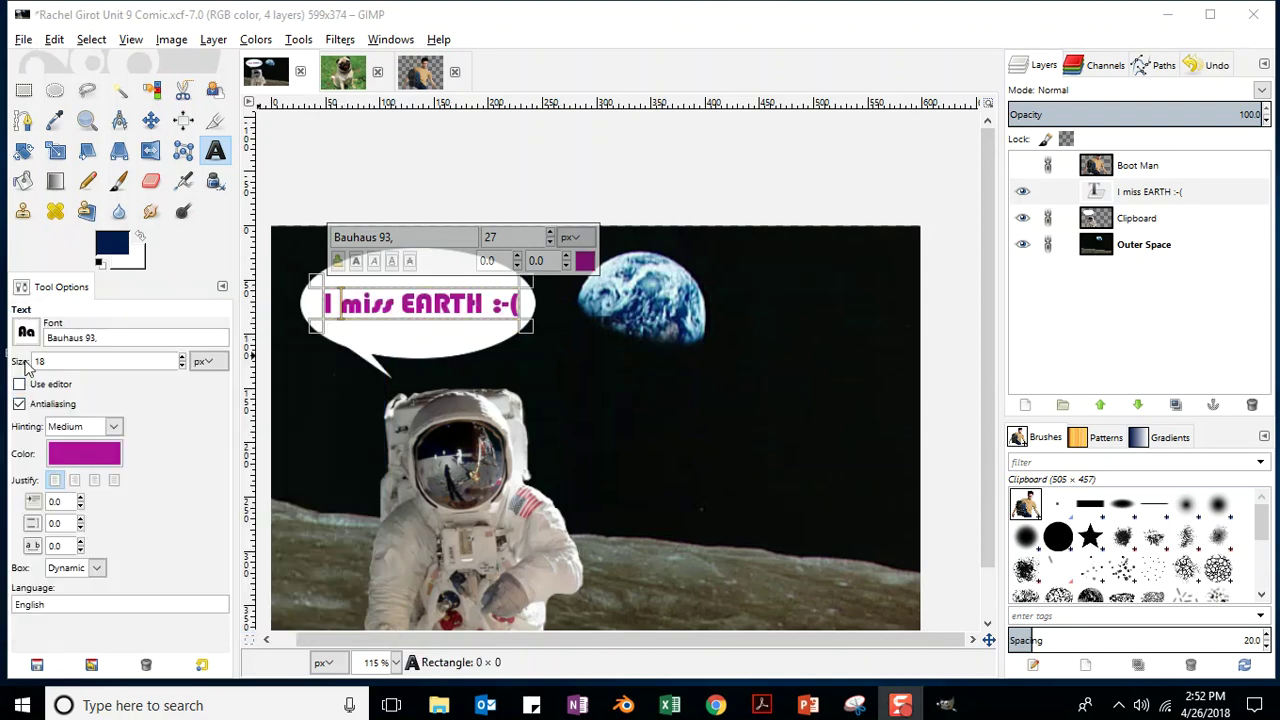
pyautogui.click(183, 357)
pyautogui.click(23, 40)
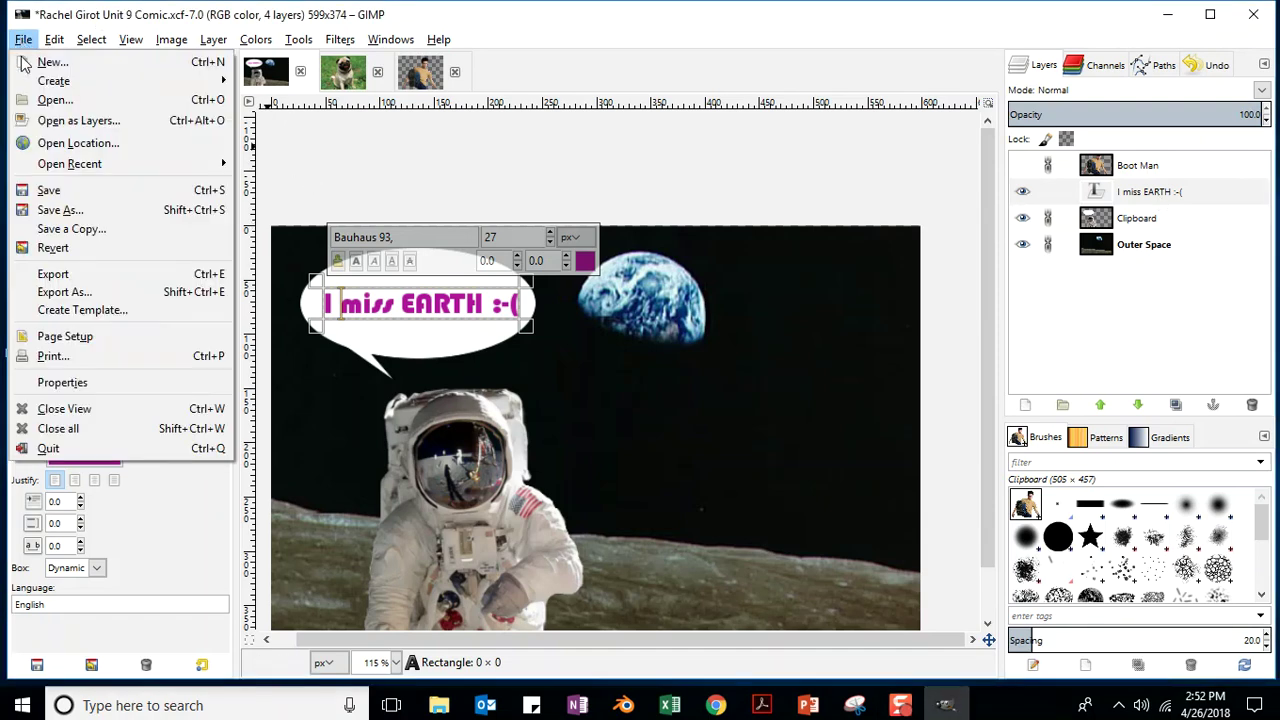
pyautogui.click(48, 190)
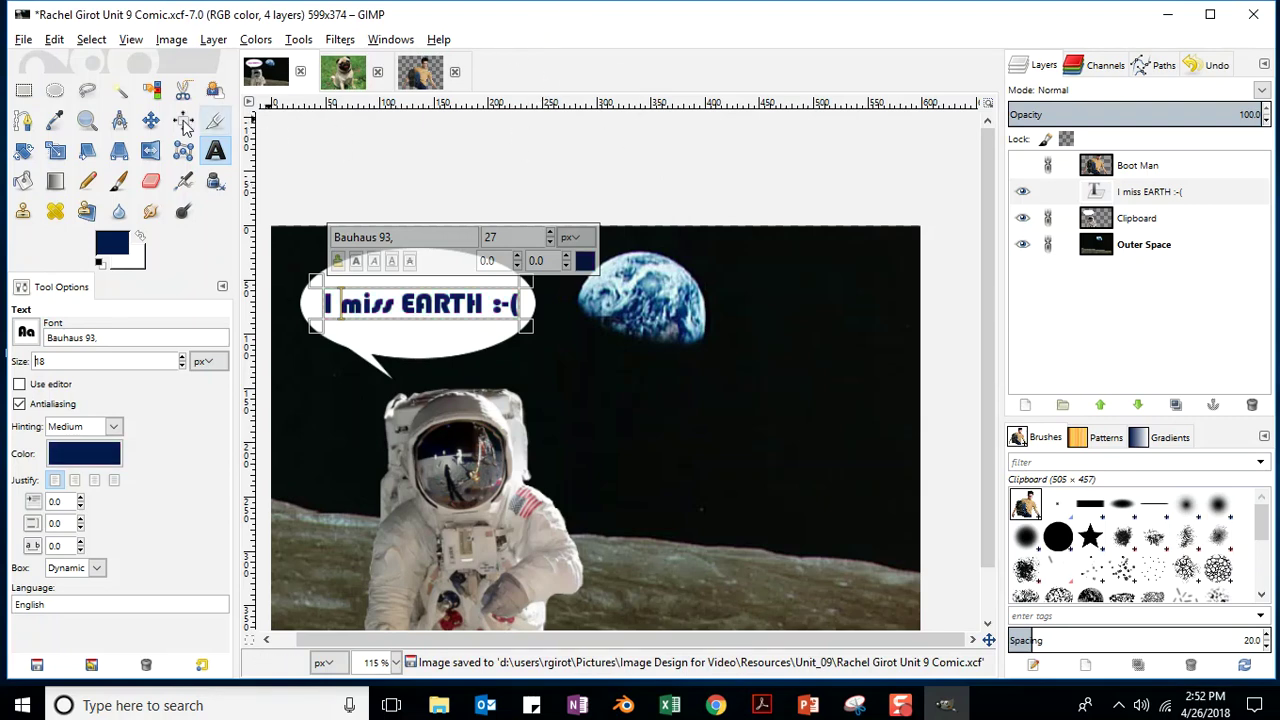
# - Switch to the Move tool and make the Outer Space layer active
pyautogui.click(148, 122)
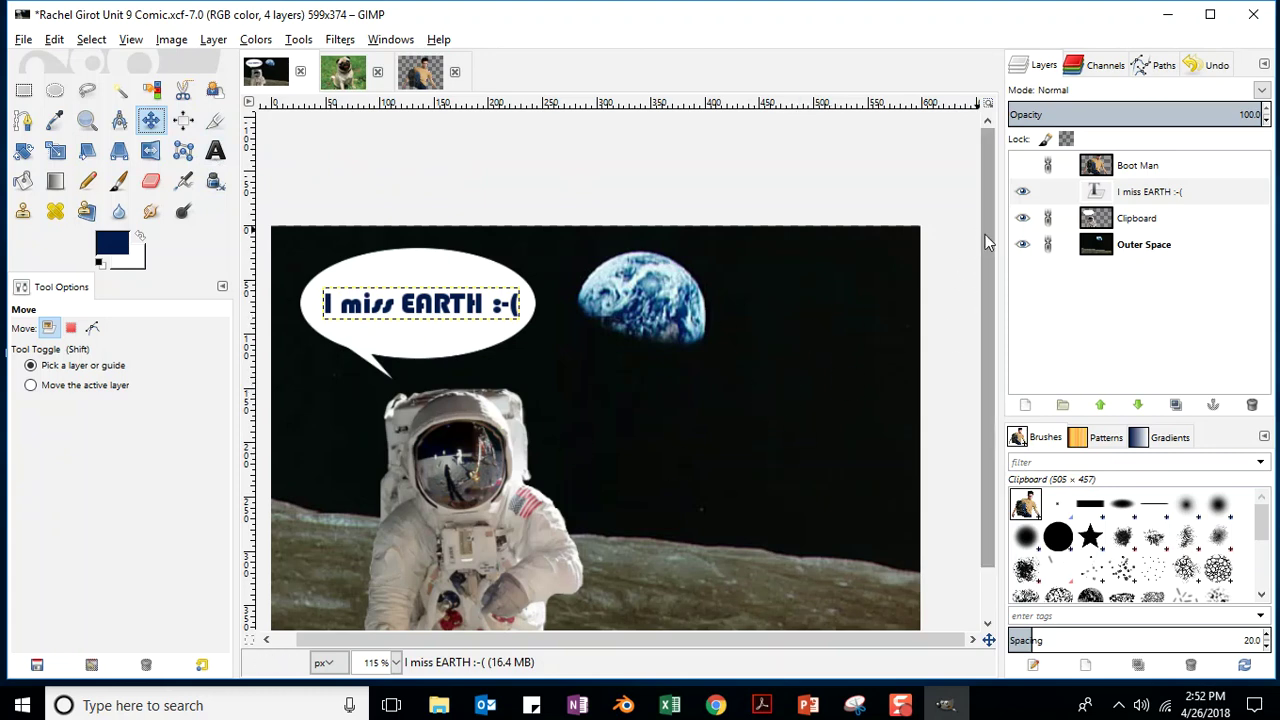
pyautogui.scroll(-1, 985, 234)
pyautogui.click(1148, 253)
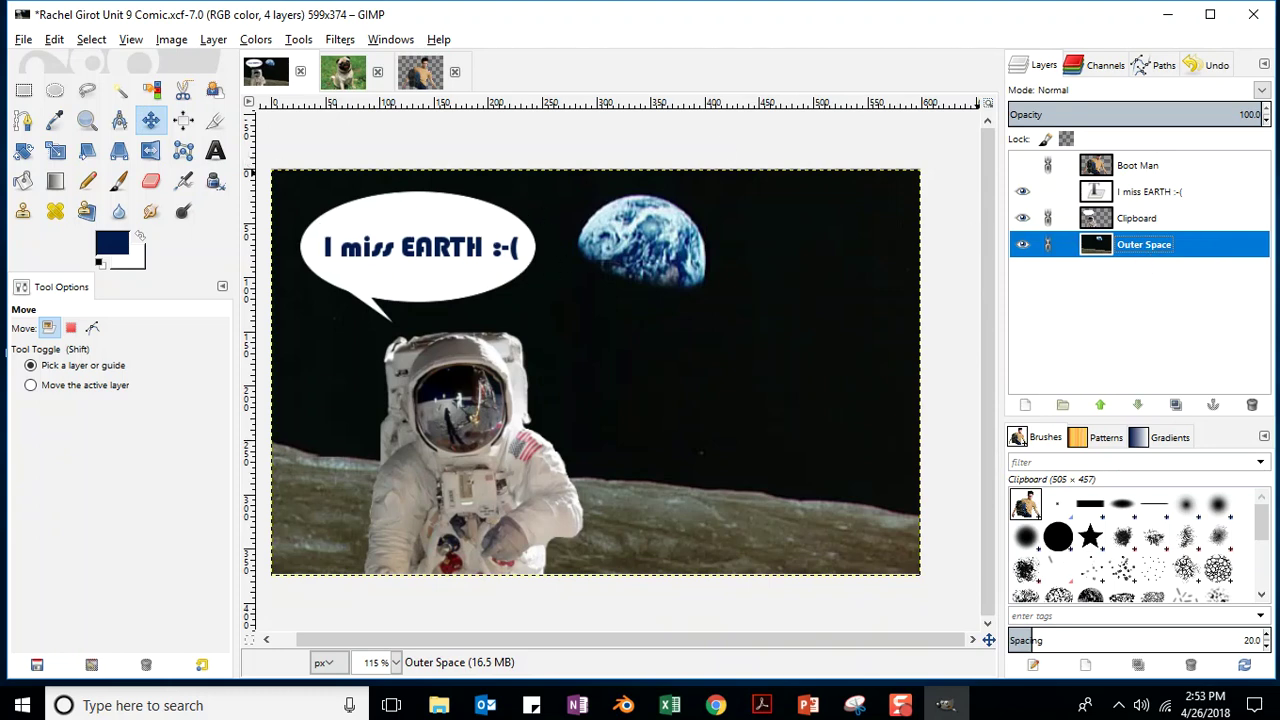
# - Switch to the lesson page in Chrome and view the right, center and filled text justification examples
pyautogui.hotkey('alt', 'Tab')
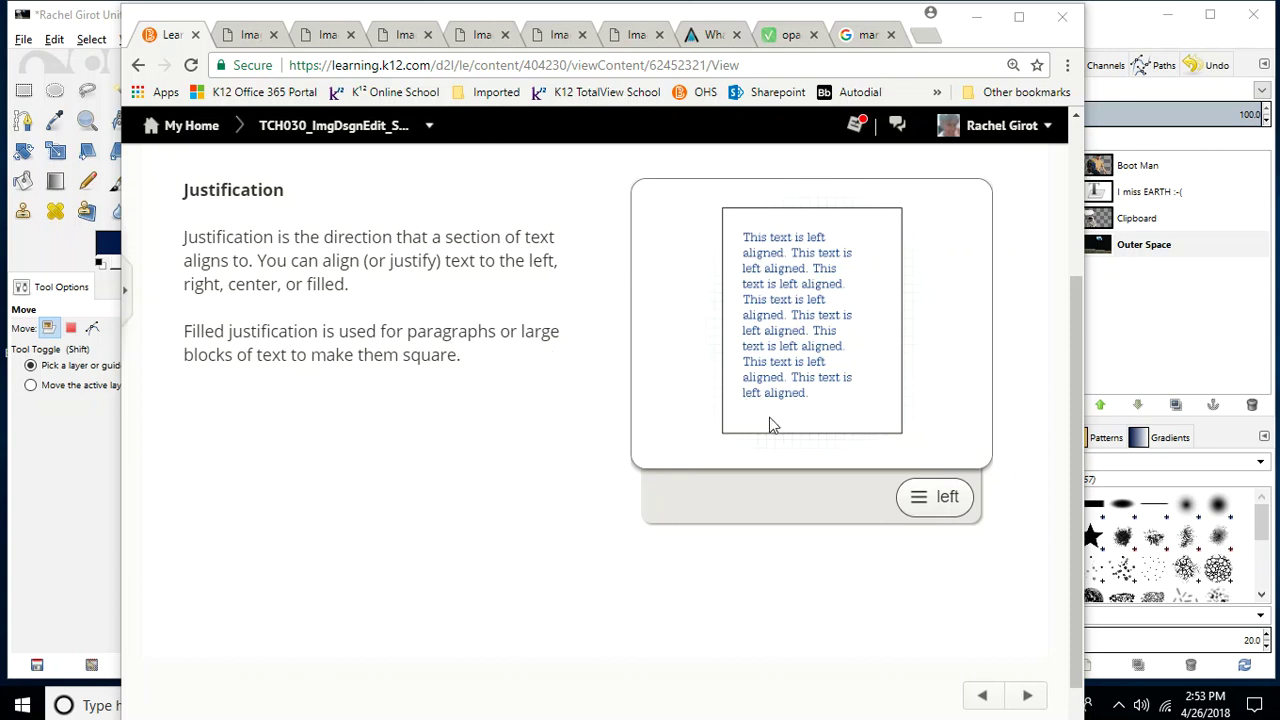
pyautogui.click(948, 506)
pyautogui.click(929, 417)
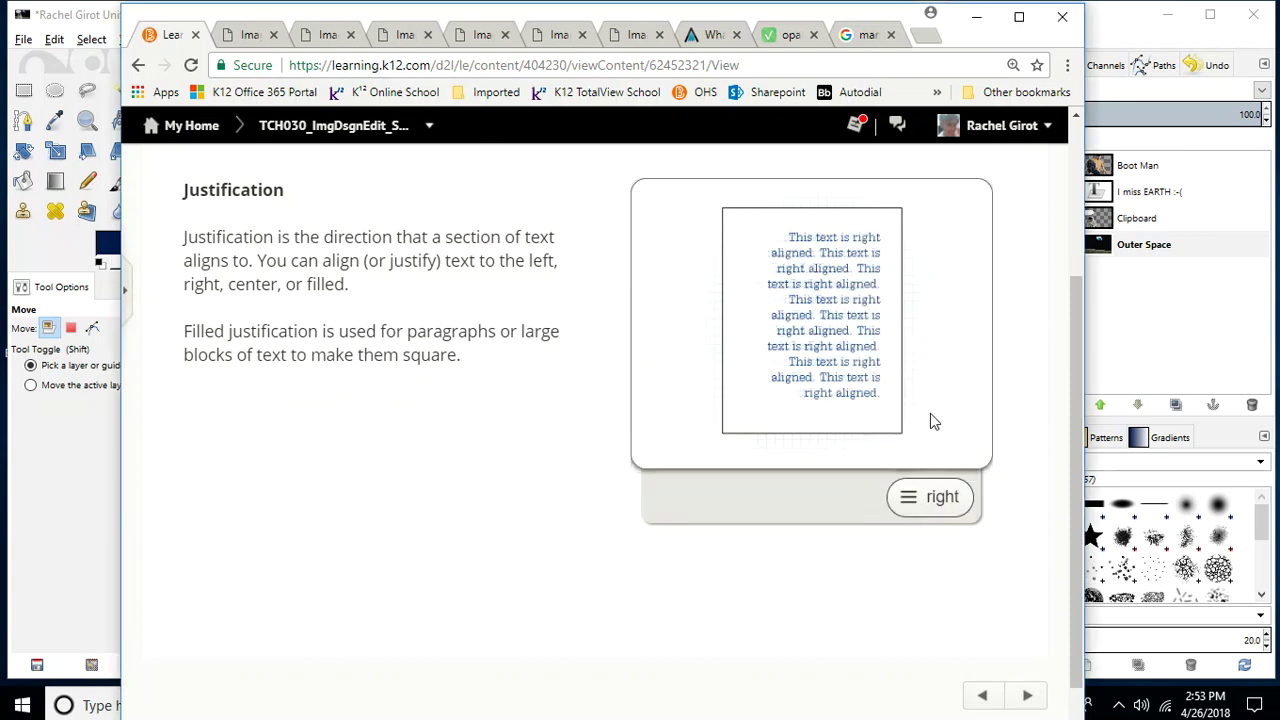
pyautogui.click(923, 500)
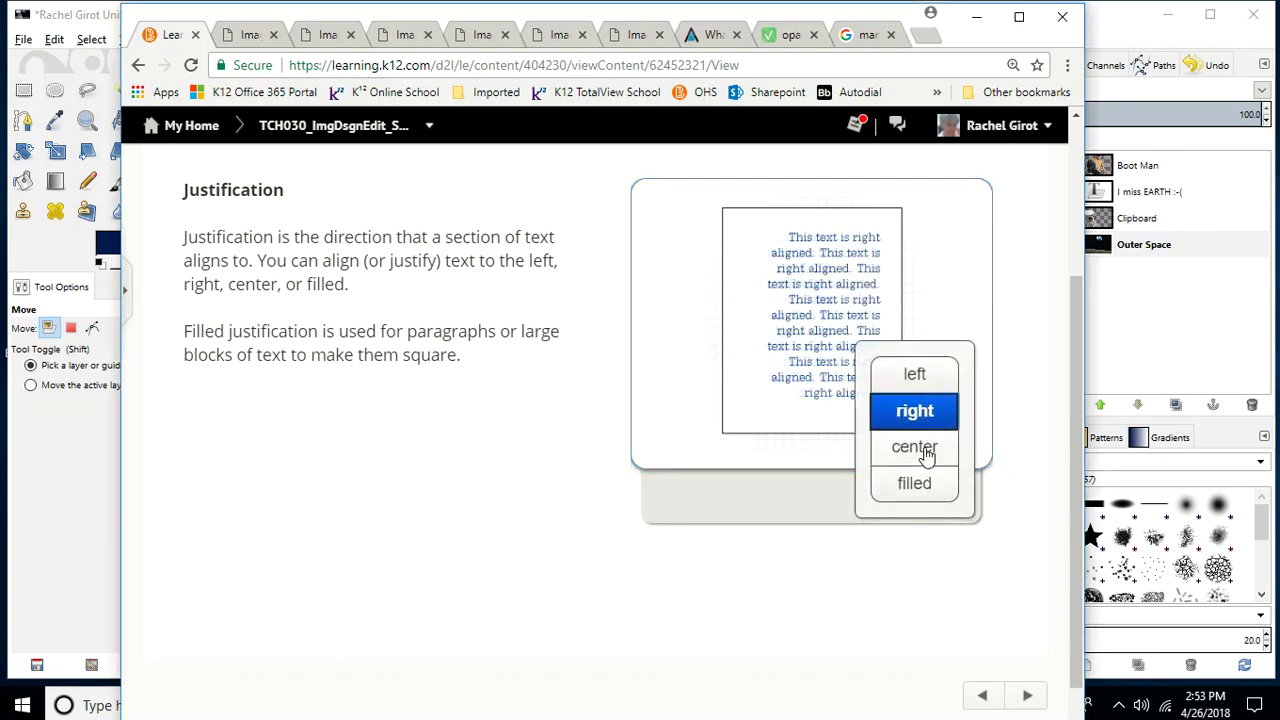
pyautogui.click(918, 449)
pyautogui.click(920, 498)
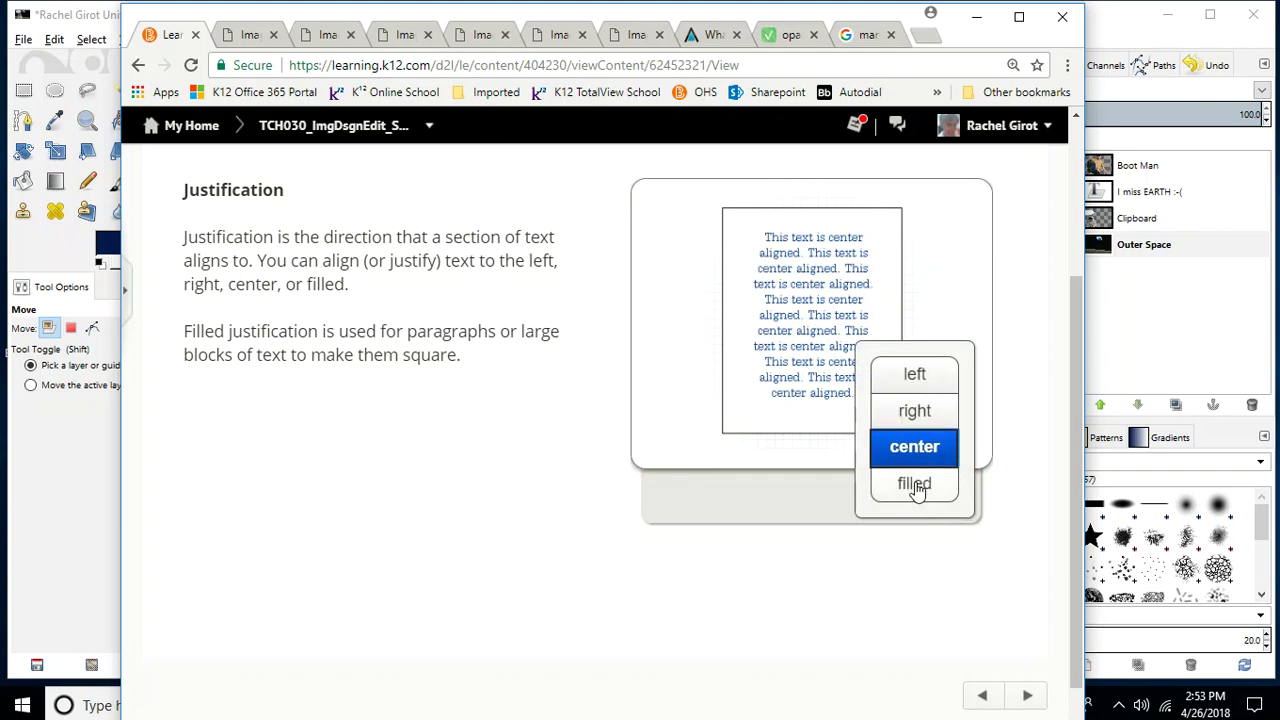
pyautogui.click(916, 486)
# - Switch back to GIMP, make the "I miss EARTH :-(" text layer active and save the comic image
pyautogui.hotkey('alt', 'Tab')
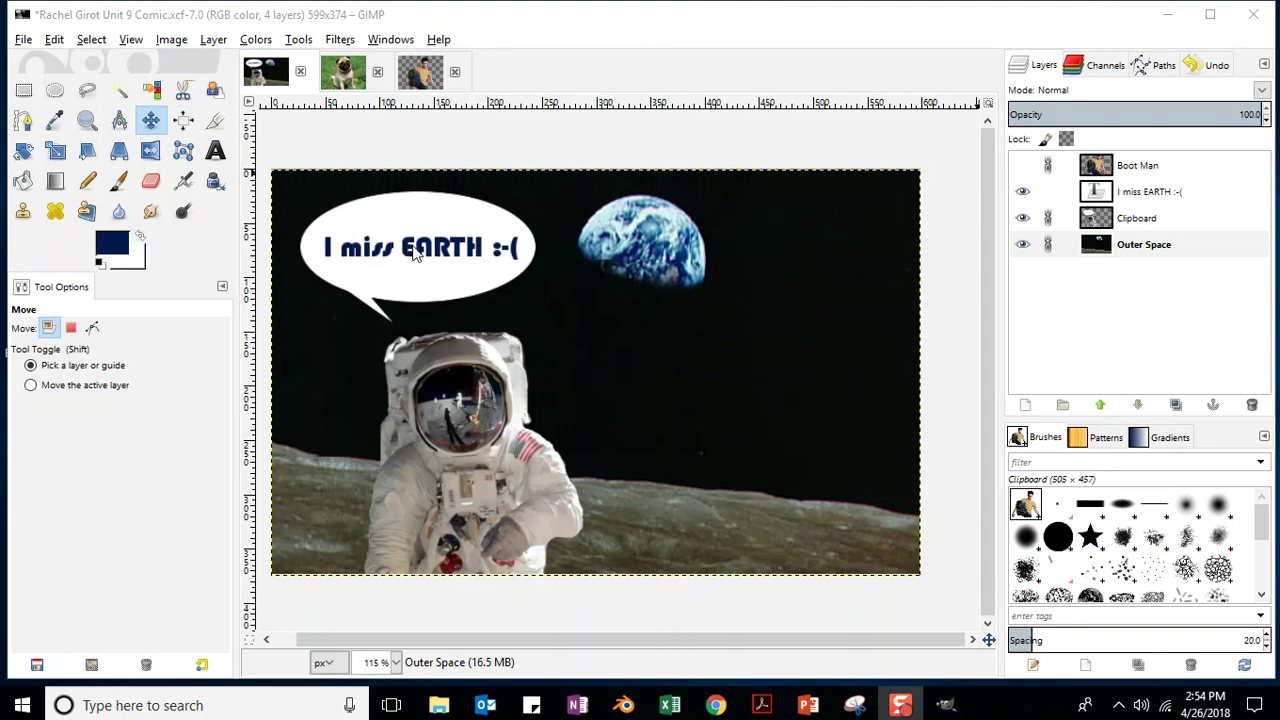
pyautogui.click(1138, 193)
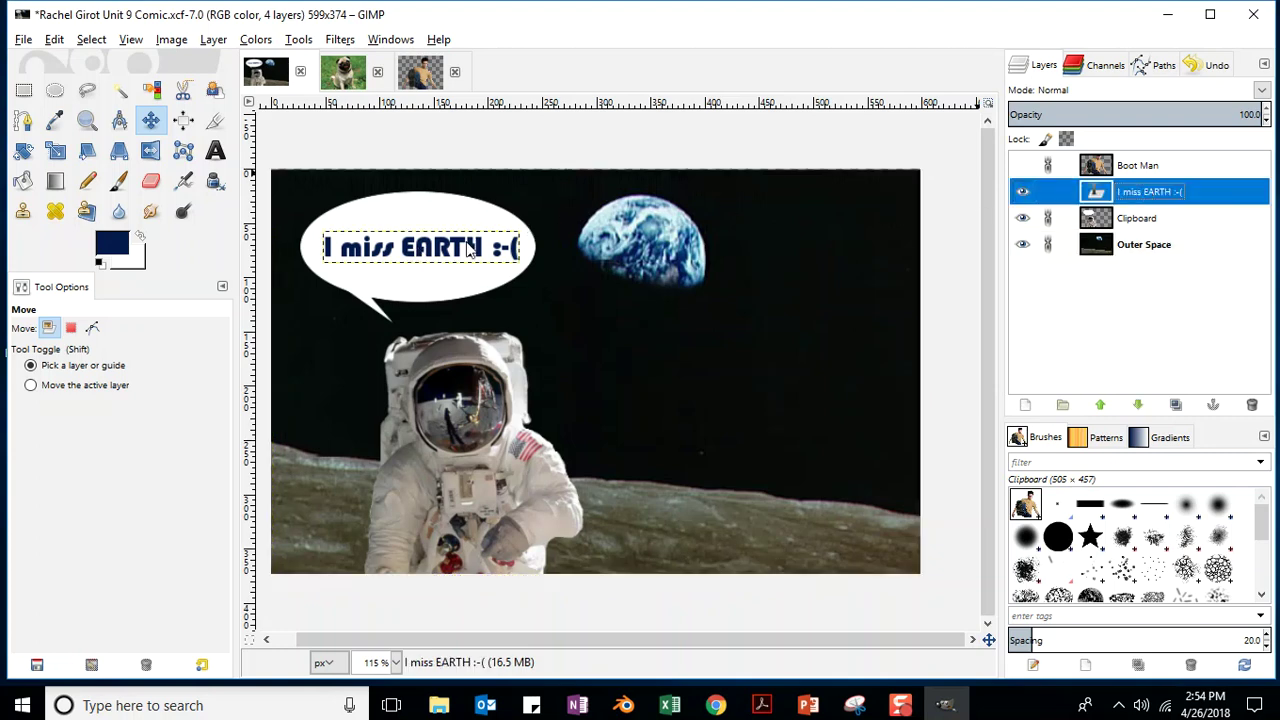
pyautogui.moveTo(460, 250); pyautogui.dragTo(458, 250)
pyautogui.hotkey('ctrl', 'z')
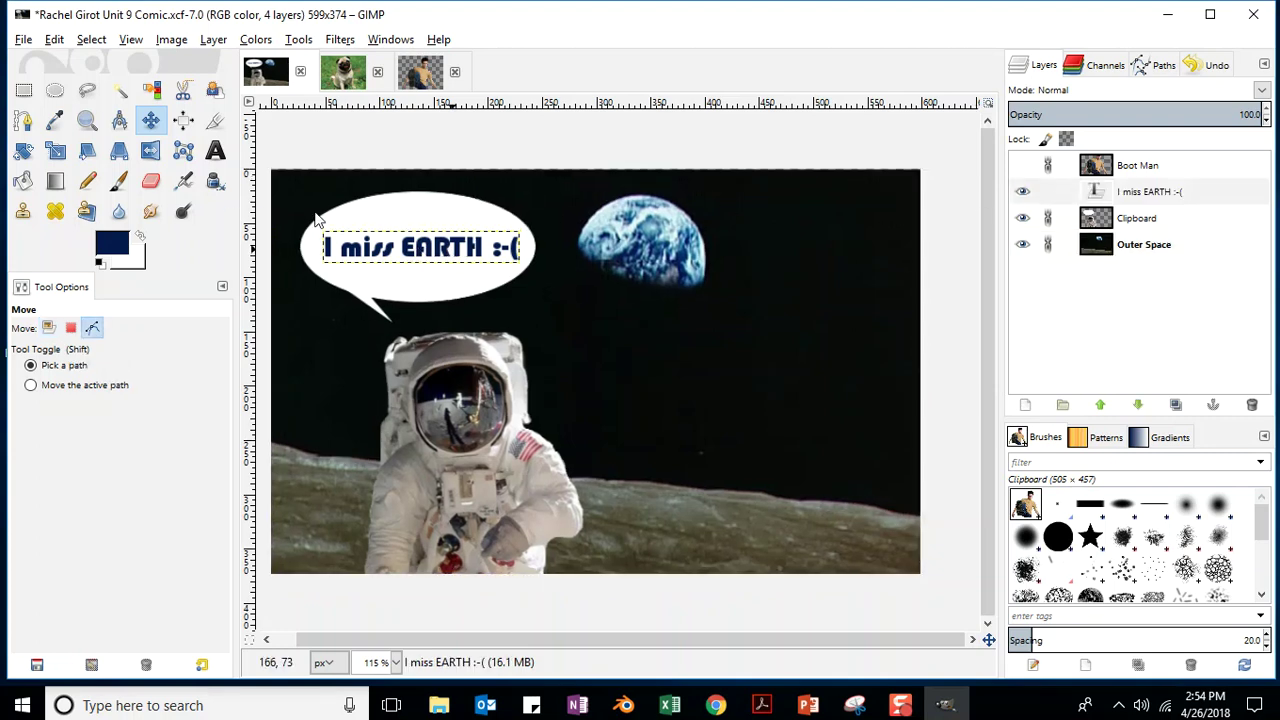
pyautogui.click(1143, 245)
pyautogui.click(420, 252)
pyautogui.click(1105, 197)
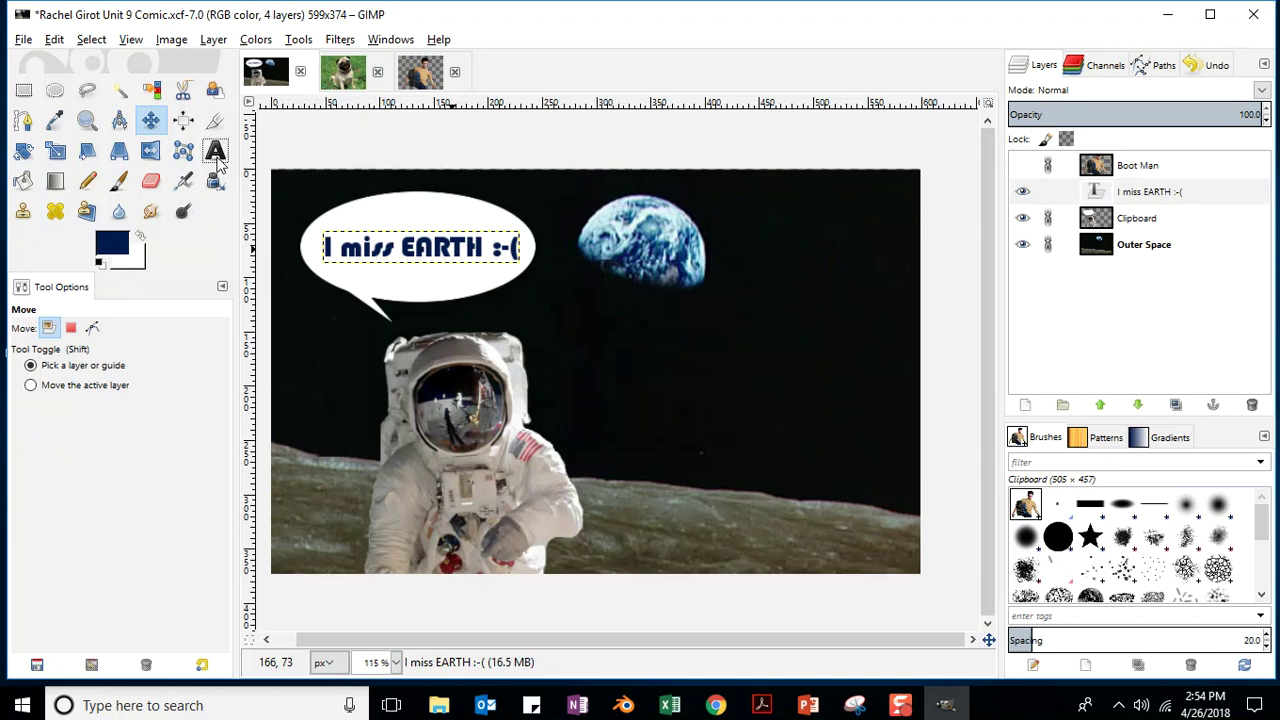
pyautogui.click(22, 40)
pyautogui.click(45, 190)
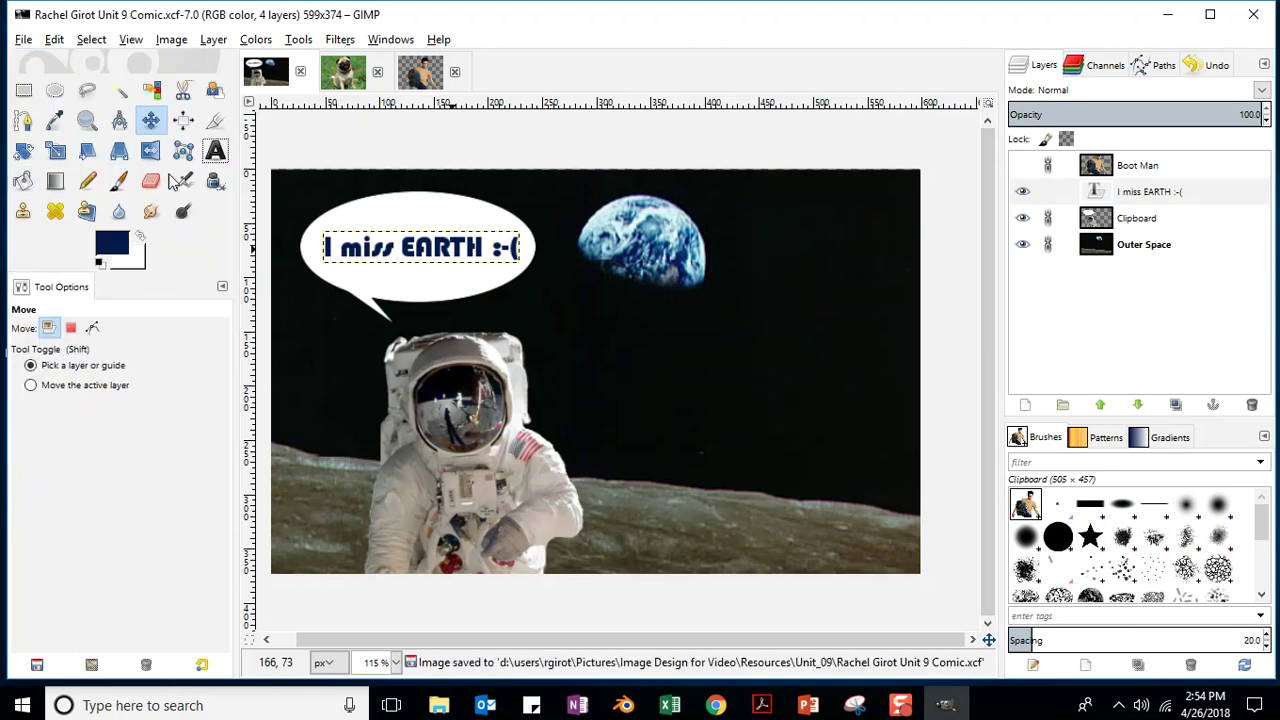
# - Enlarge the "I miss EARTH :-(" text box to about 282 × 89 px with the Text tool and save the image
pyautogui.click(215, 150)
pyautogui.click(380, 250)
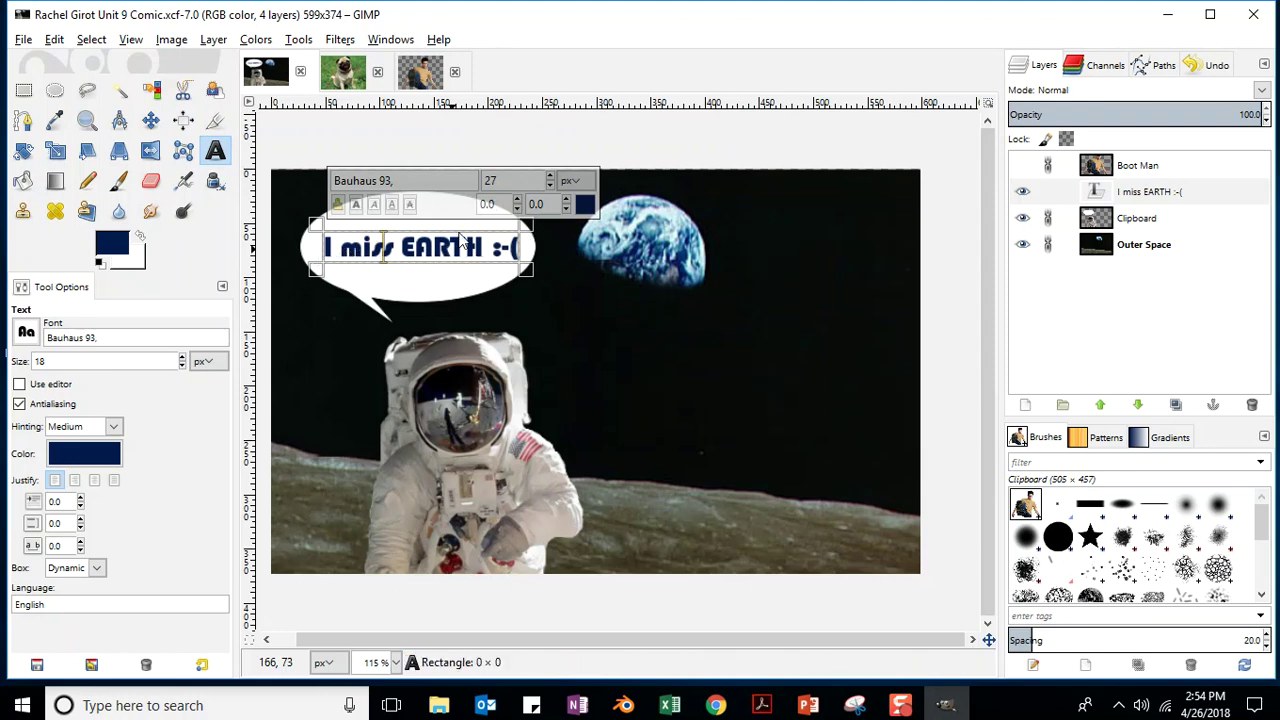
pyautogui.moveTo(529, 272); pyautogui.dragTo(614, 355)
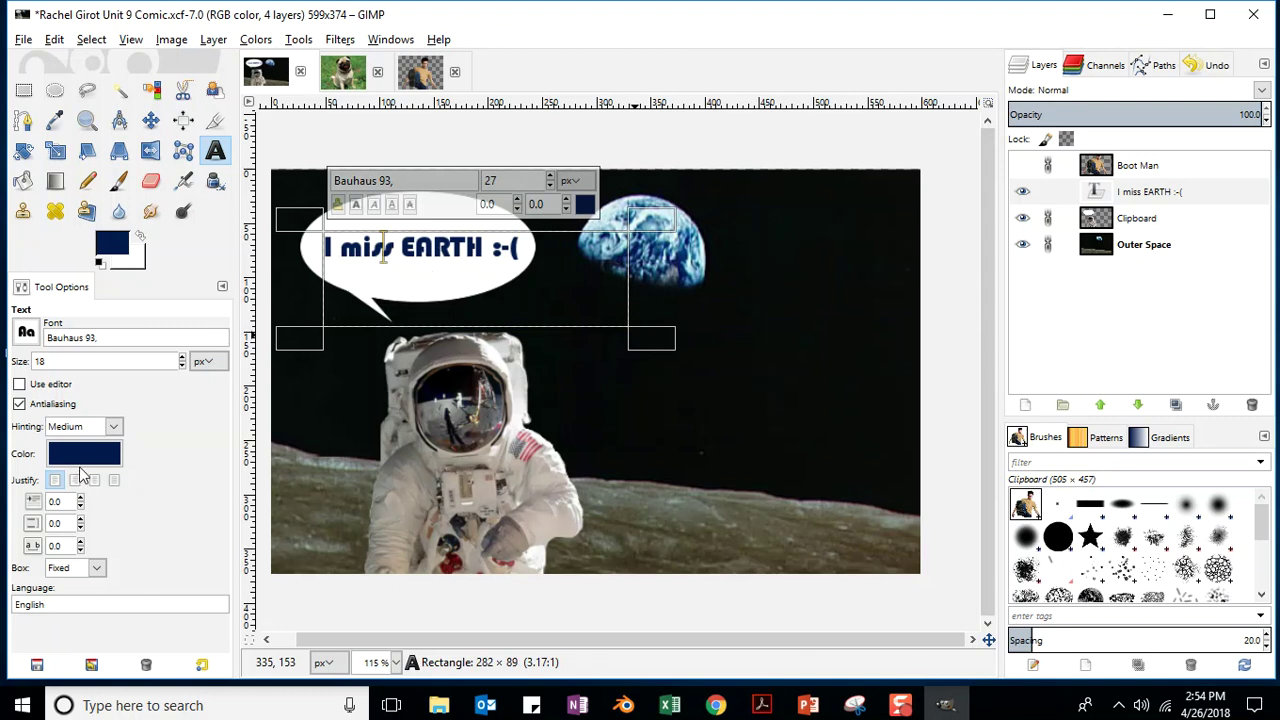
pyautogui.click(23, 39)
pyautogui.click(48, 190)
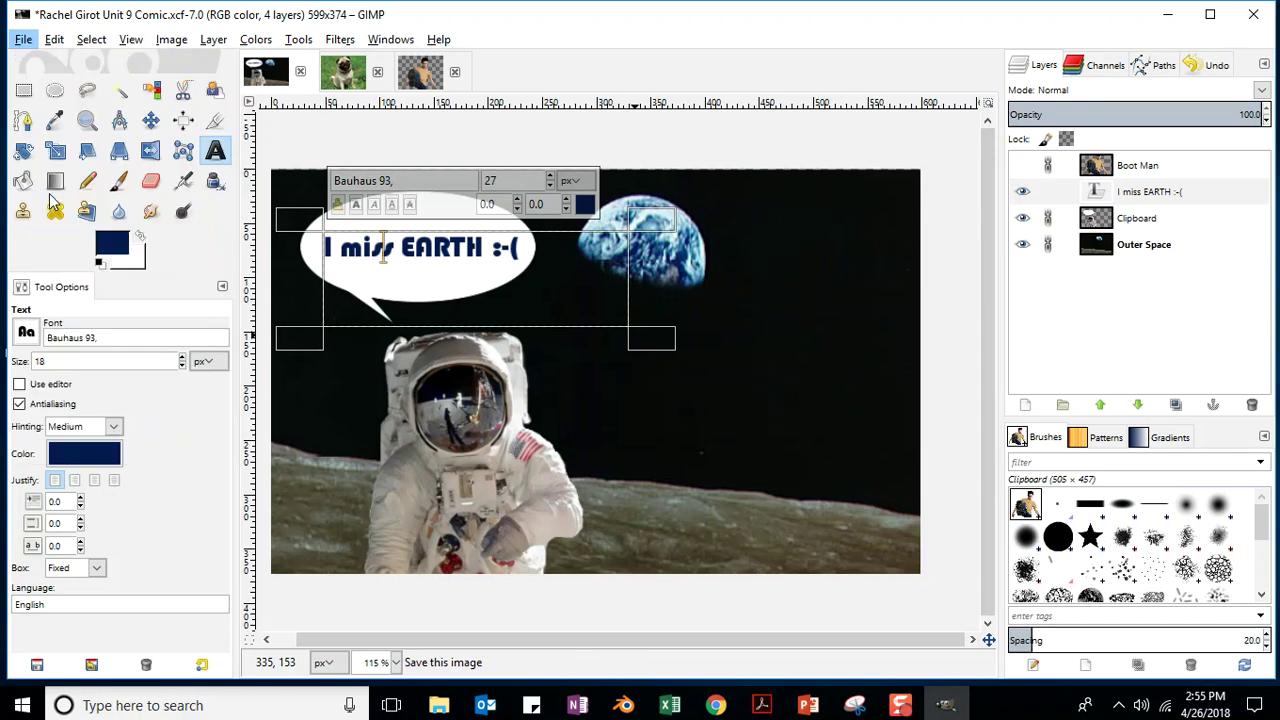
# - Right-justify the "I miss EARTH :-(" text within its enlarged box and save the comic image
pyautogui.click(75, 481)
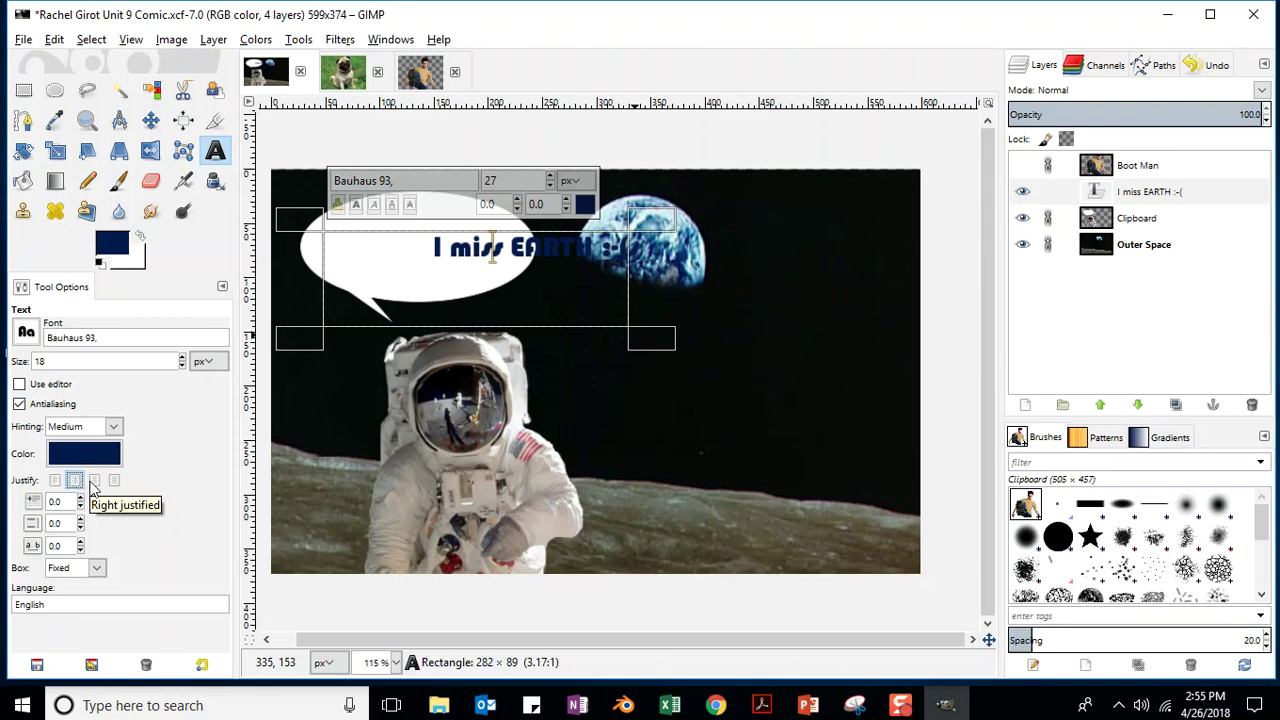
pyautogui.click(23, 39)
pyautogui.click(48, 191)
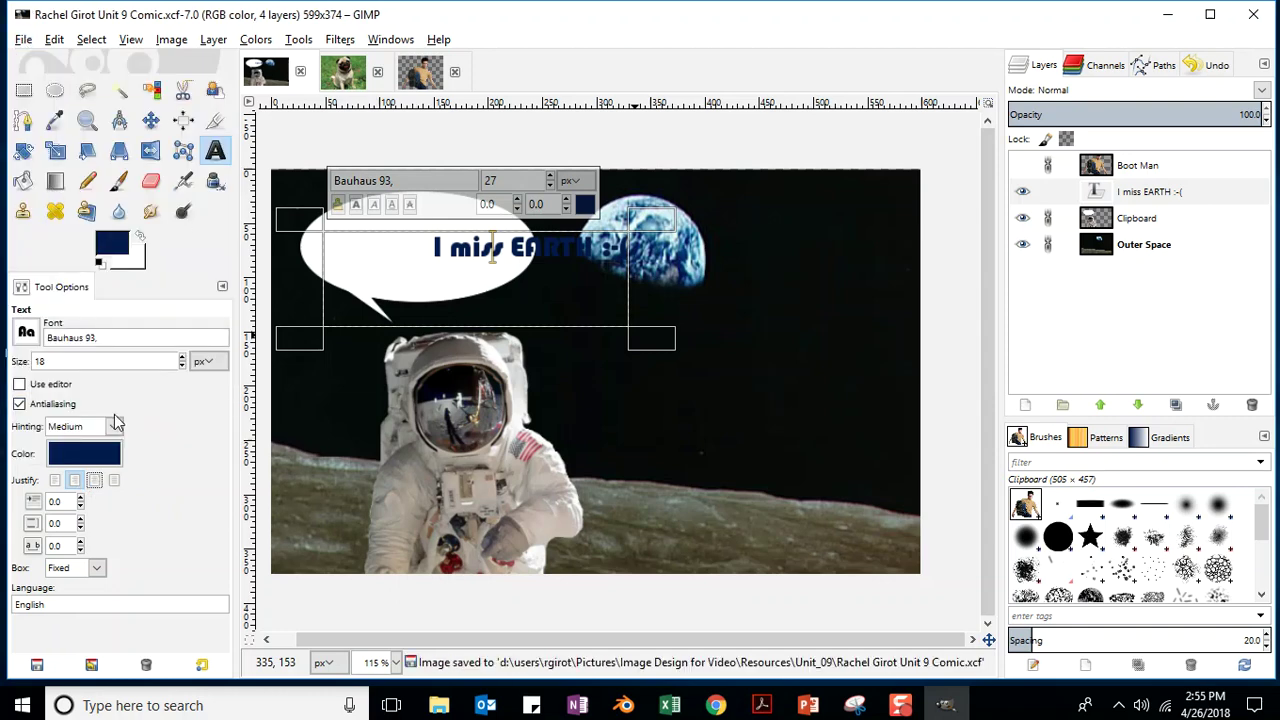
# - Center the "I miss EARTH :-(" text within its box and save the comic image
pyautogui.click(95, 481)
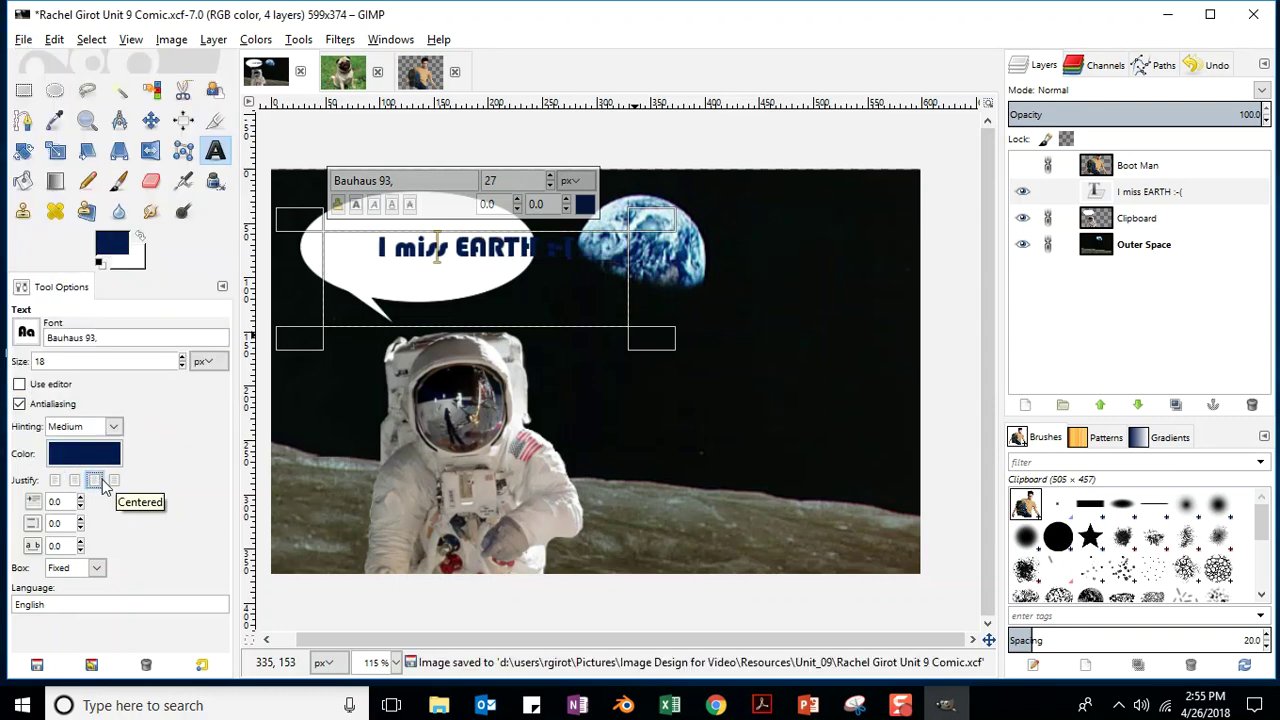
pyautogui.click(23, 39)
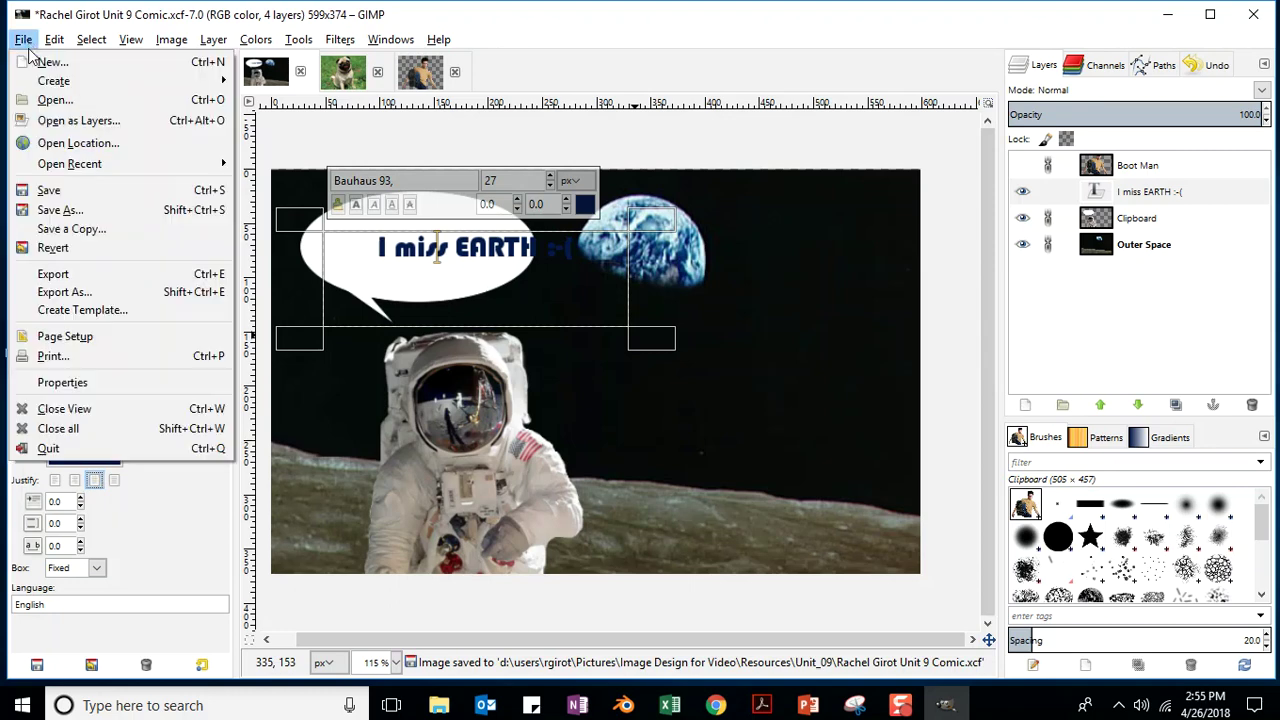
pyautogui.click(62, 200)
# - Apply filled justification to the "I miss EARTH :-(" text and shrink its box to about 186 × 33 px inside the talk bubble
pyautogui.click(114, 481)
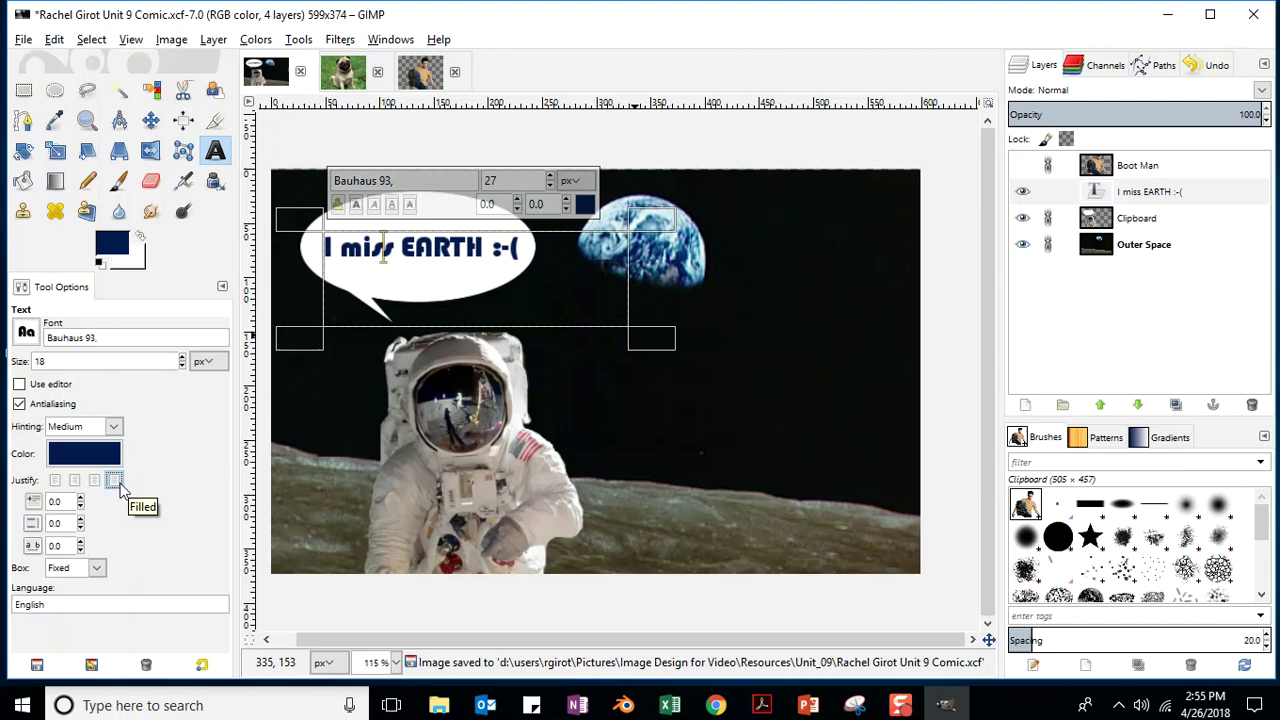
pyautogui.moveTo(658, 341); pyautogui.dragTo(553, 282)
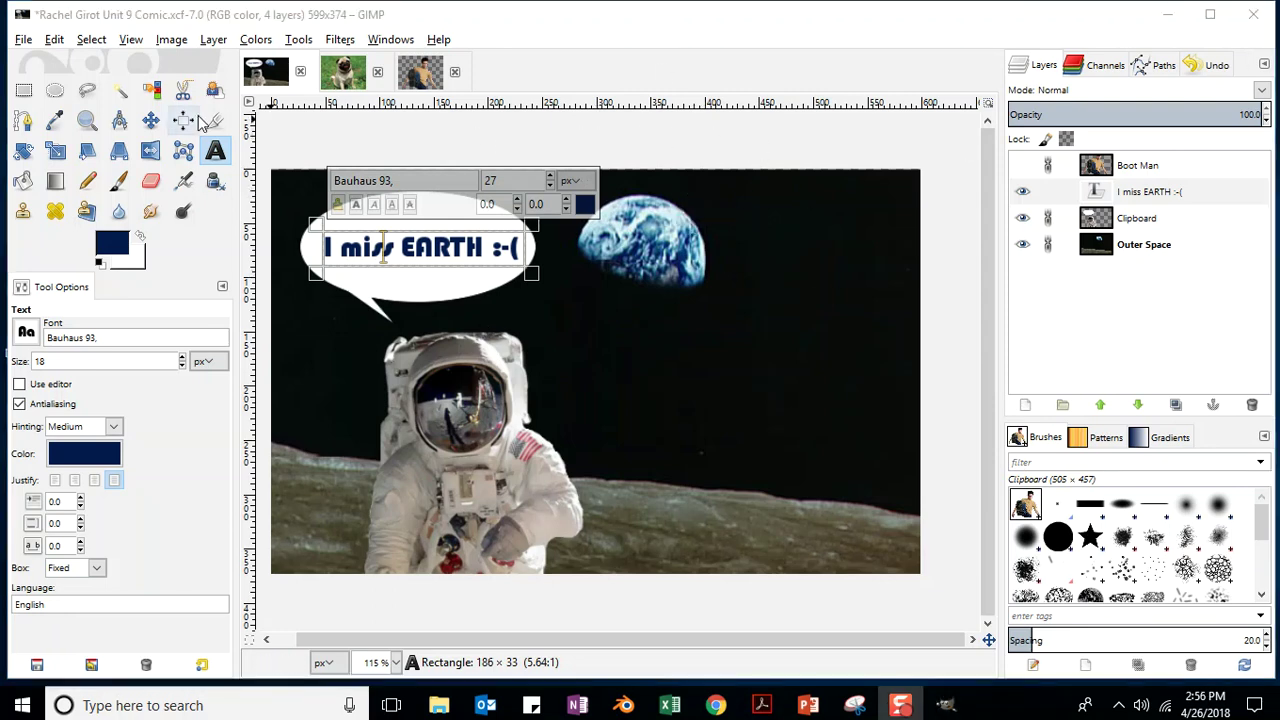
# - Make the Boot Man layer visible, active and unlinked, ready for the Move tool
pyautogui.click(150, 120)
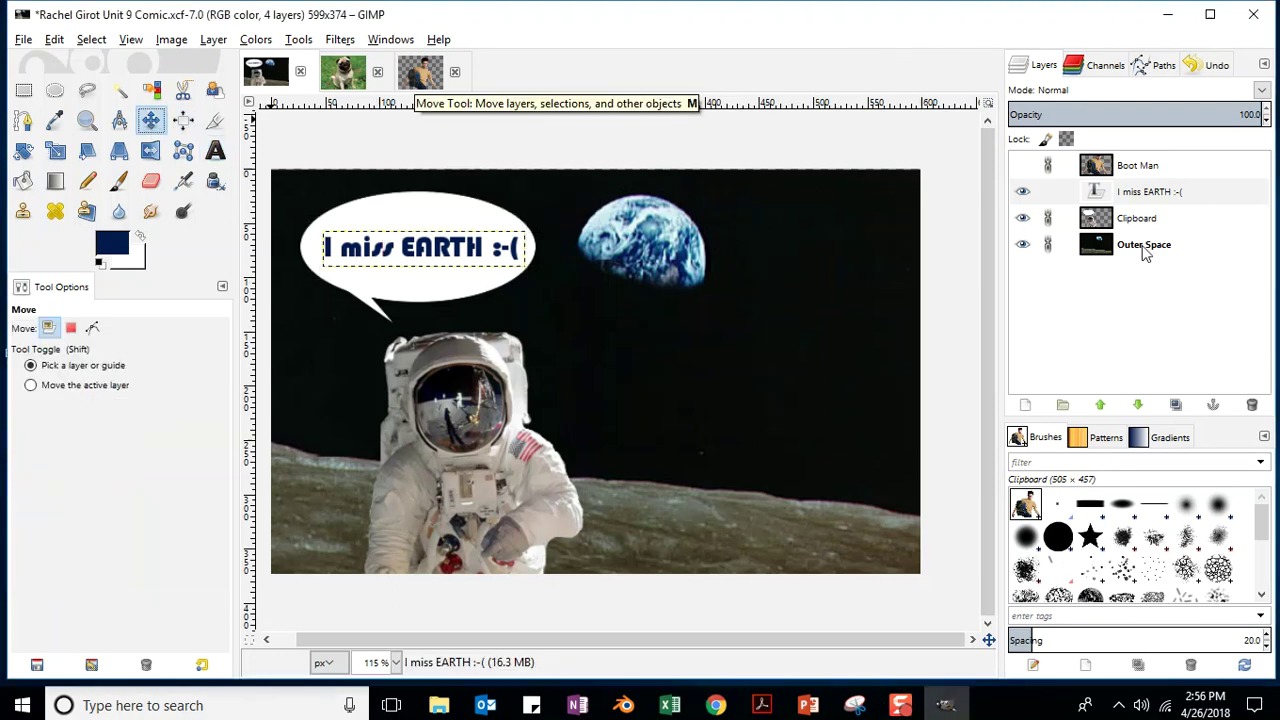
pyautogui.click(1023, 166)
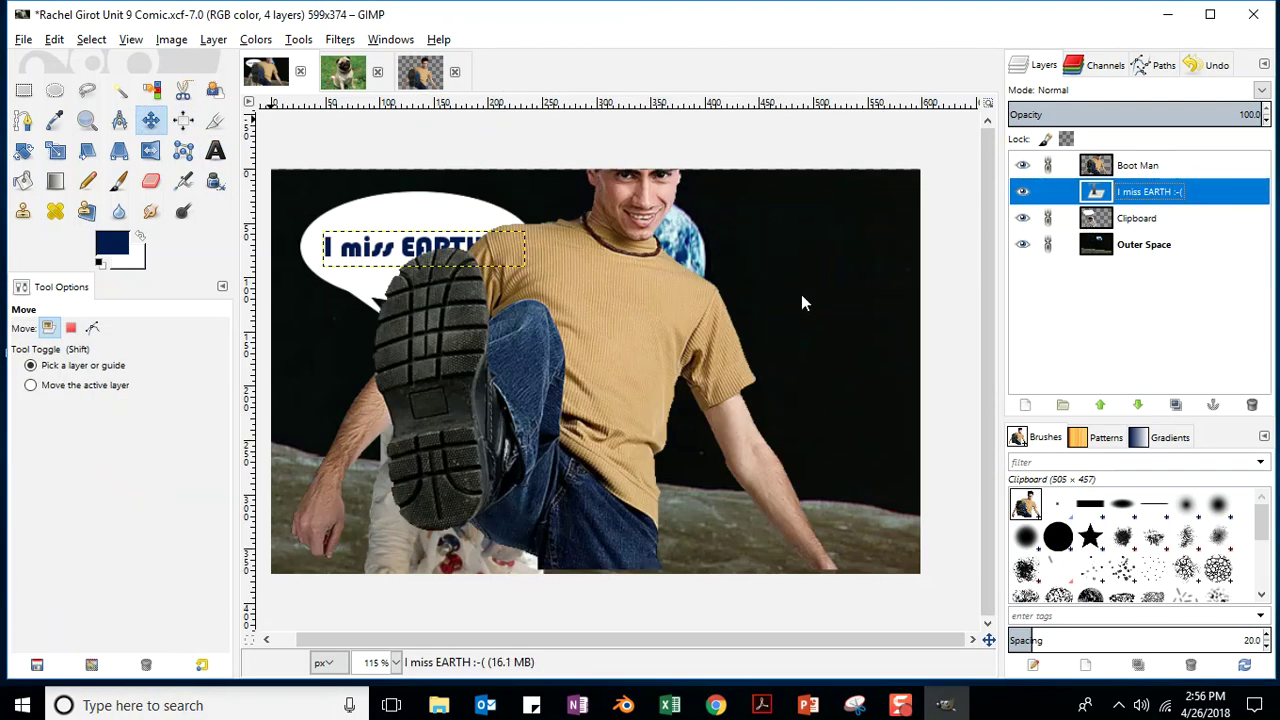
pyautogui.click(1156, 170)
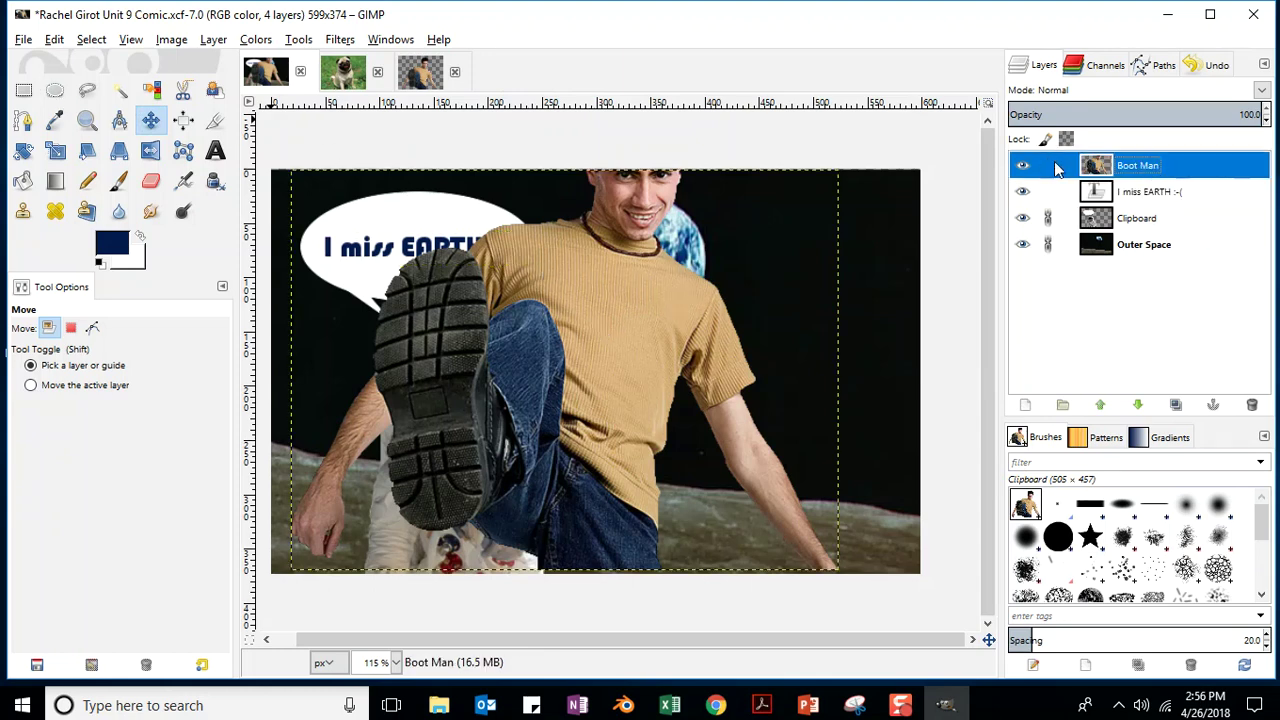
pyautogui.click(652, 313)
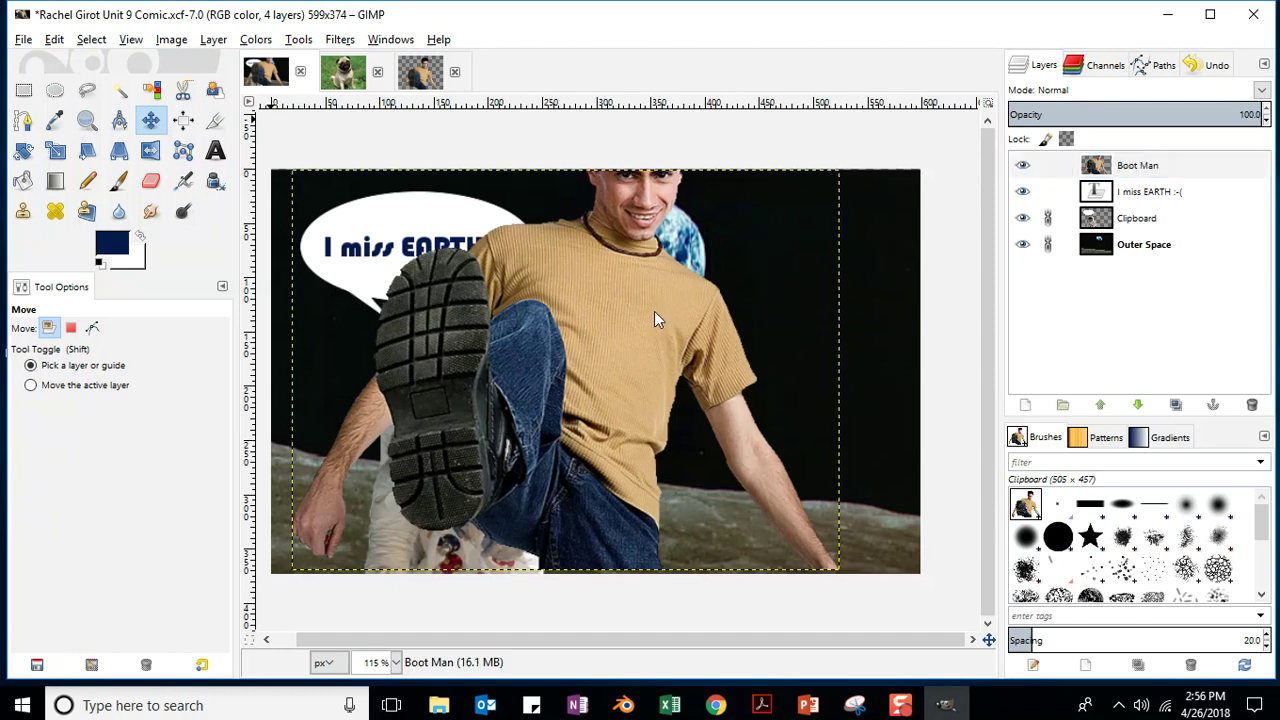
# - Move the Boot Man layer to the right, clear of the talk bubble, and save the comic image
pyautogui.hotkey('shift', 'Right')
pyautogui.hotkey('shift', 'Right')
pyautogui.hotkey('shift', 'Right')
pyautogui.hotkey('shift', 'Right')
pyautogui.hotkey('shift', 'Right')
pyautogui.hotkey('shift', 'Right')
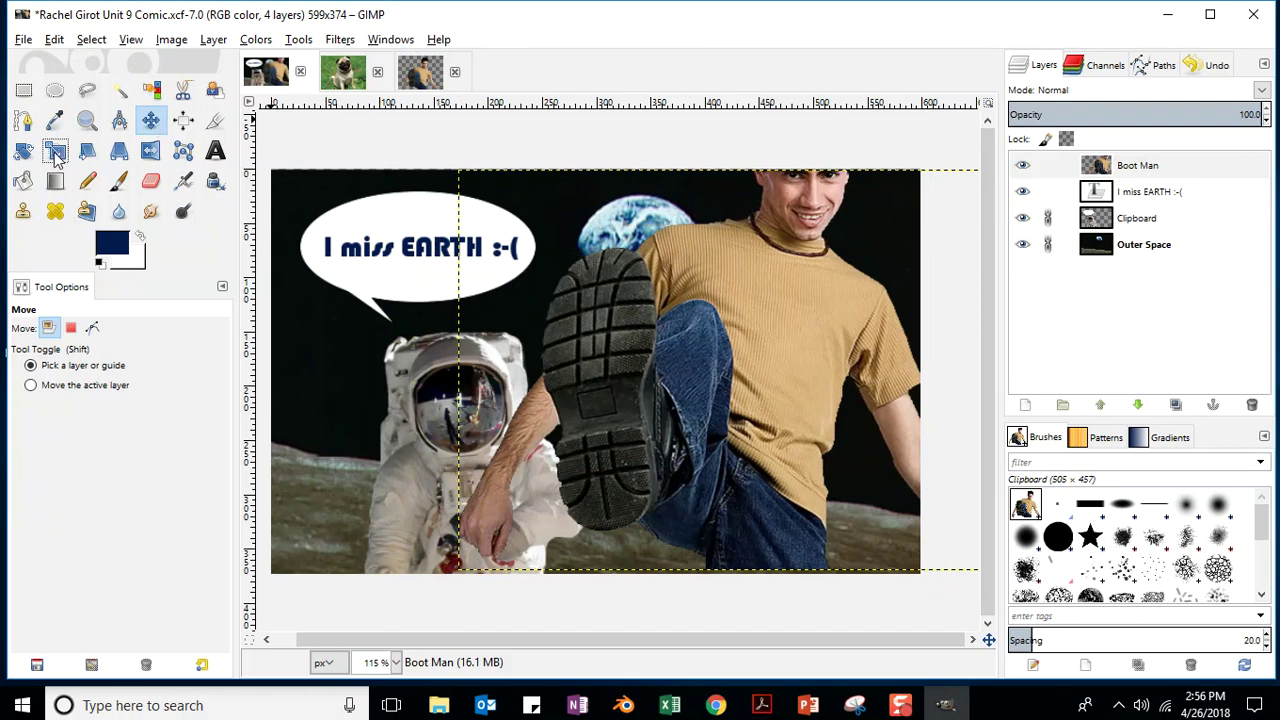
pyautogui.click(23, 39)
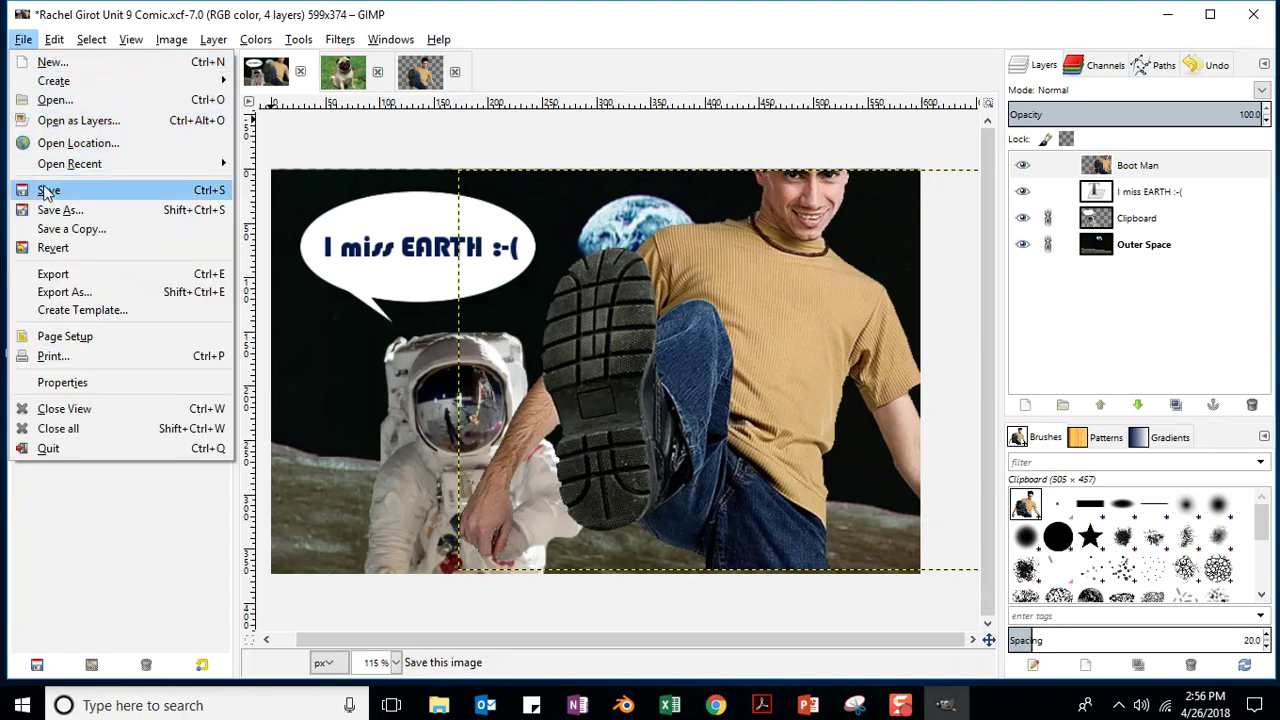
pyautogui.click(45, 178)
# - Scale the Boot Man layer down proportionally to about 404 × 295 px in the lower right of the comic
pyautogui.click(56, 152)
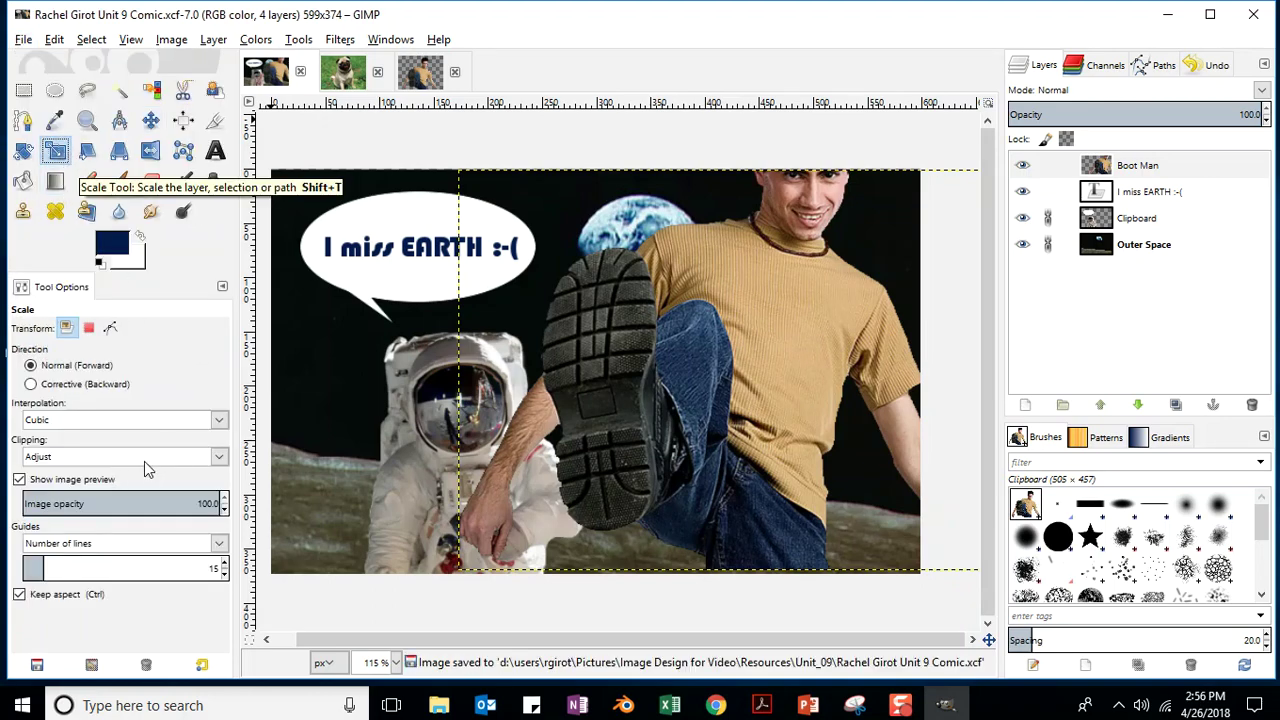
pyautogui.click(718, 370)
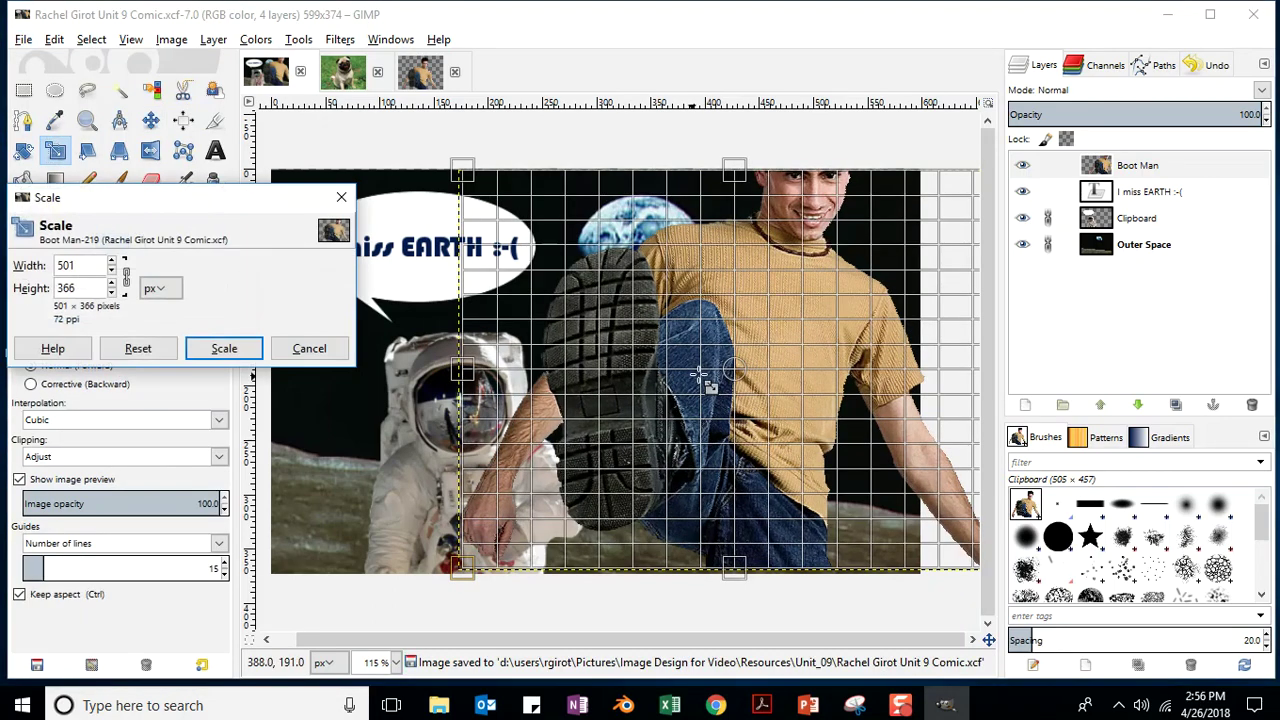
pyautogui.moveTo(740, 375)
pyautogui.mouseDown()
pyautogui.moveTo(706, 378)
pyautogui.moveTo(700, 366)
pyautogui.moveTo(720, 379)
pyautogui.mouseUp()
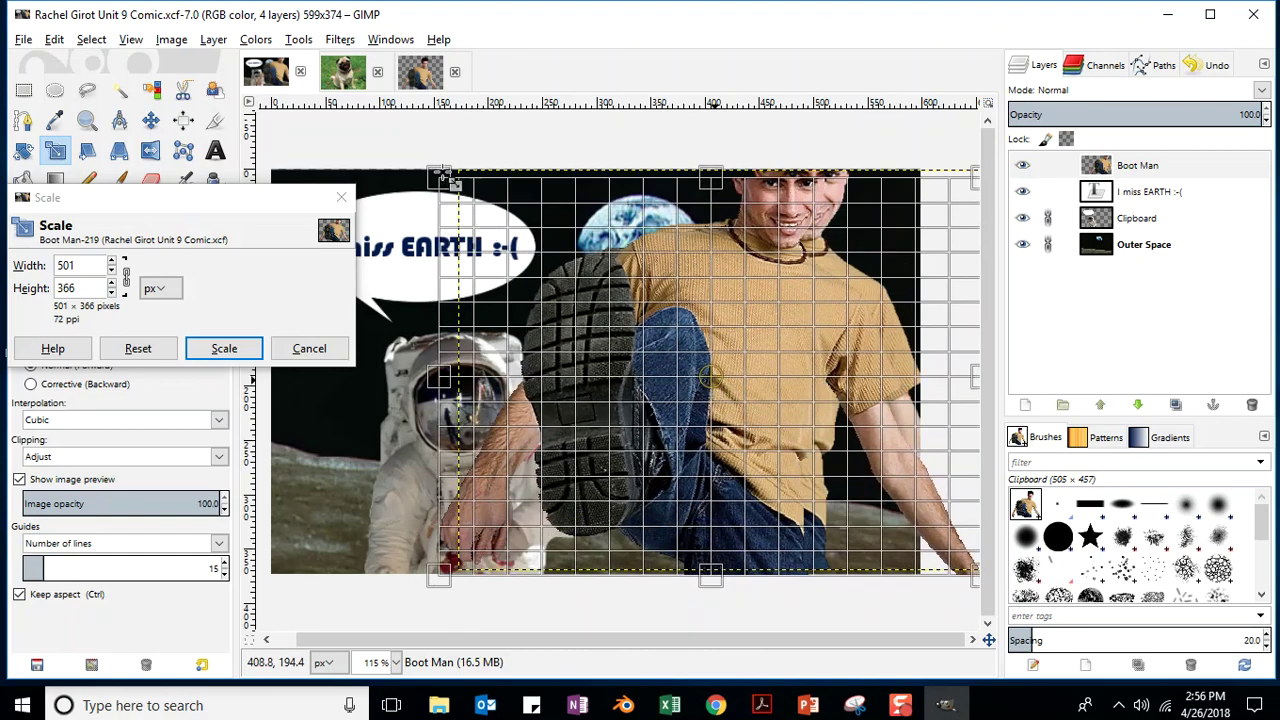
pyautogui.moveTo(446, 182); pyautogui.dragTo(494, 218)
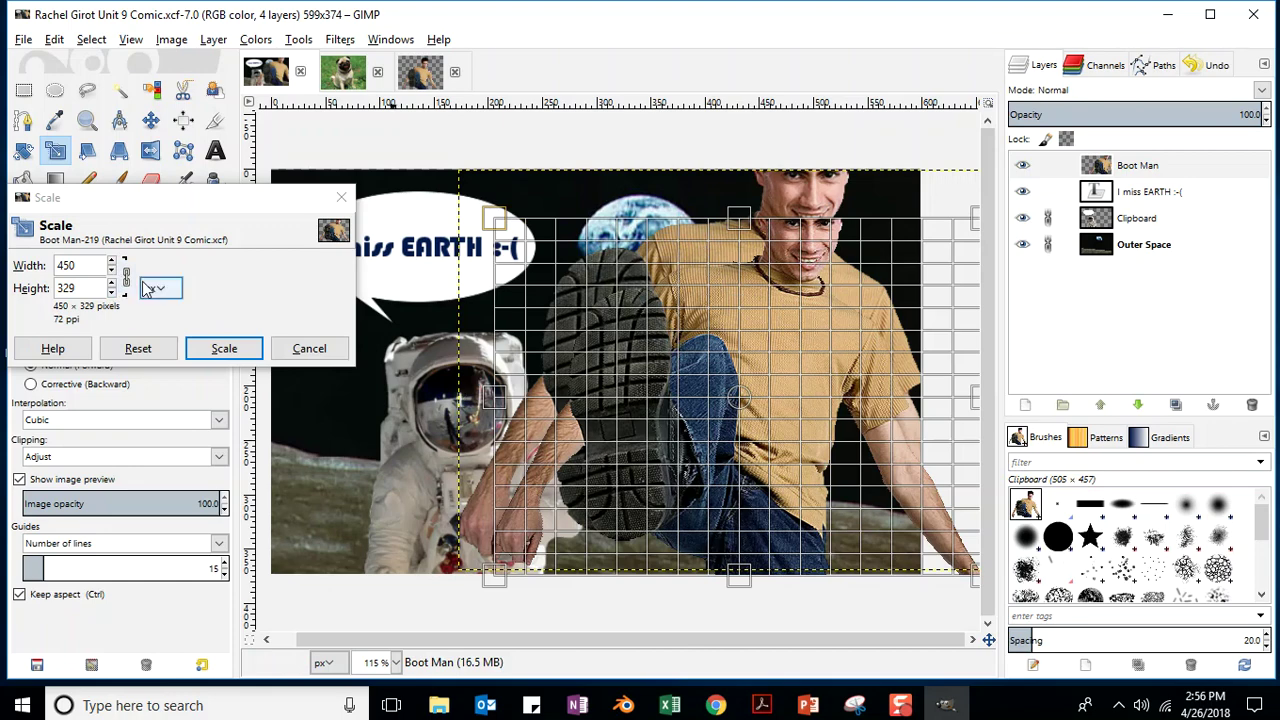
pyautogui.moveTo(495, 219); pyautogui.dragTo(546, 258)
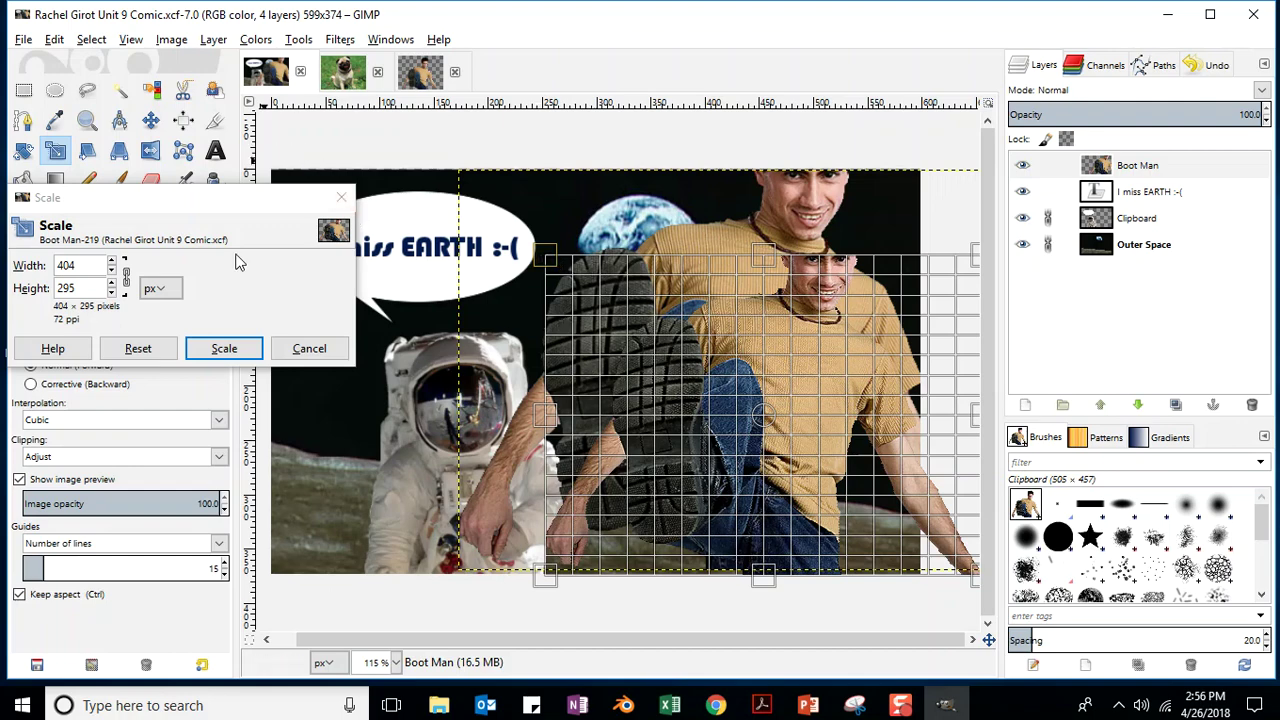
pyautogui.click(224, 348)
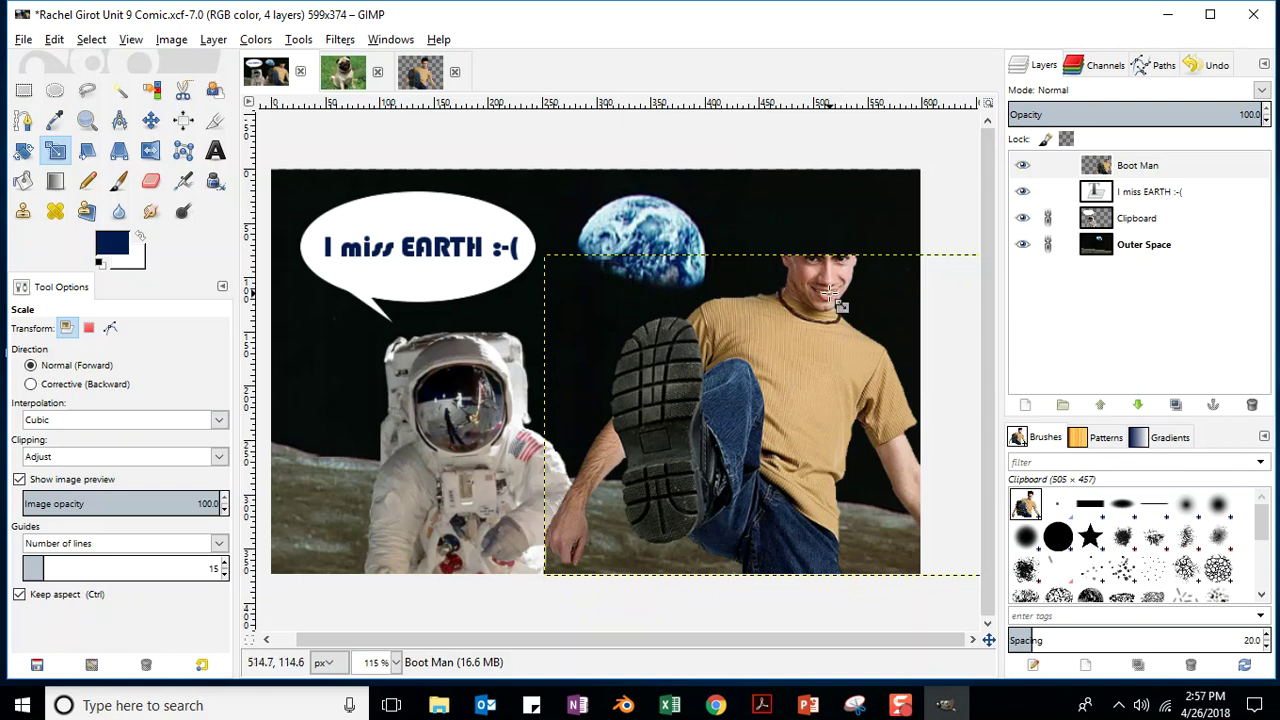
# - Delete the Boot Man layer and save the comic image
pyautogui.click(1137, 172)
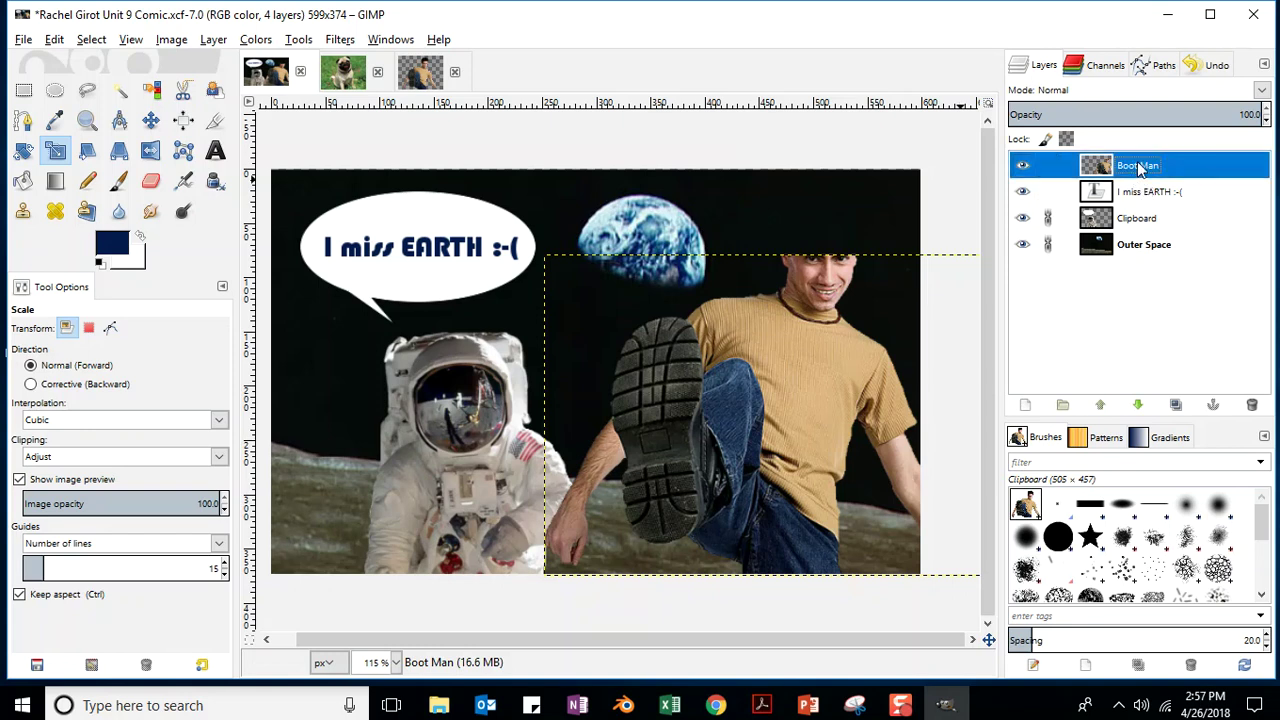
pyautogui.rightClick(1184, 170)
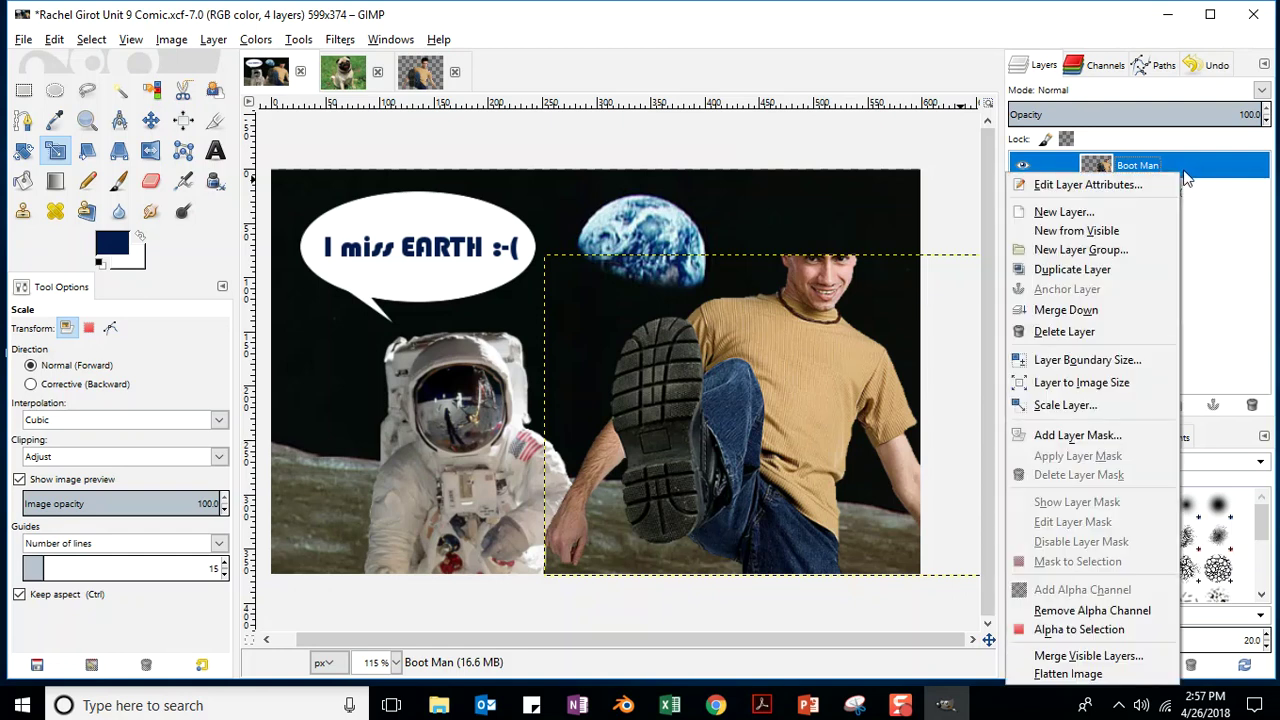
pyautogui.click(1062, 331)
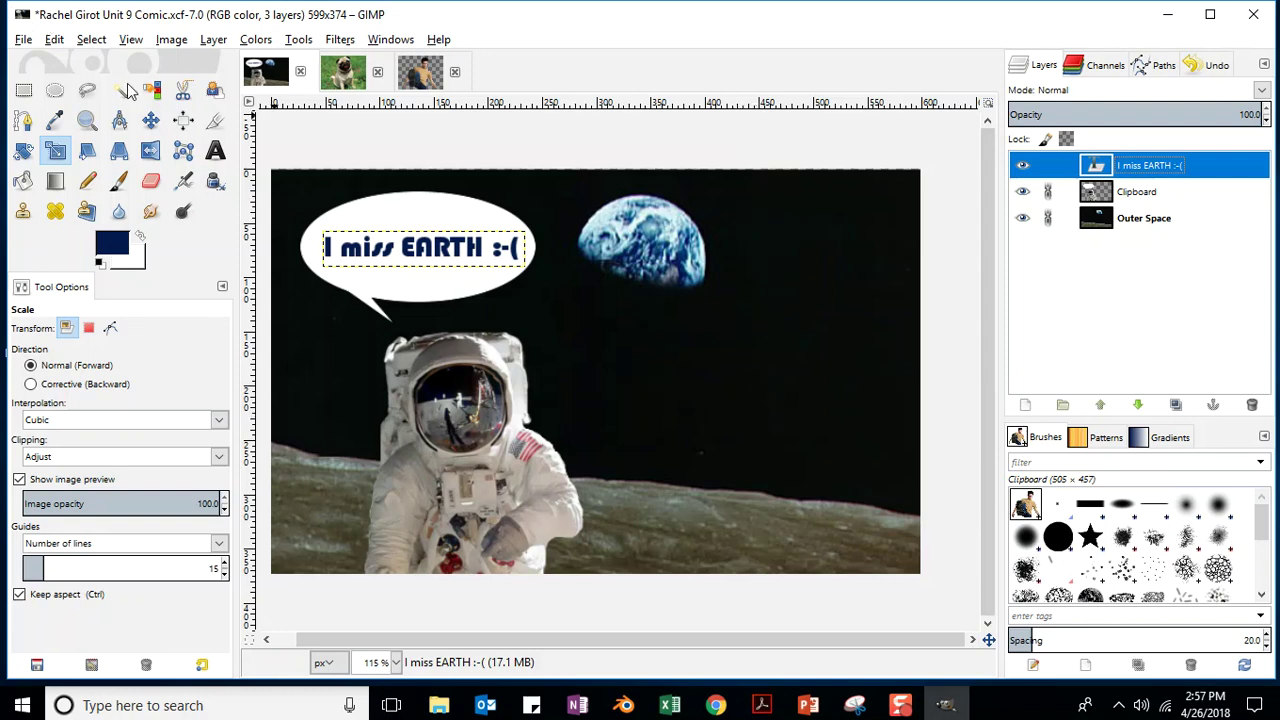
pyautogui.click(22, 40)
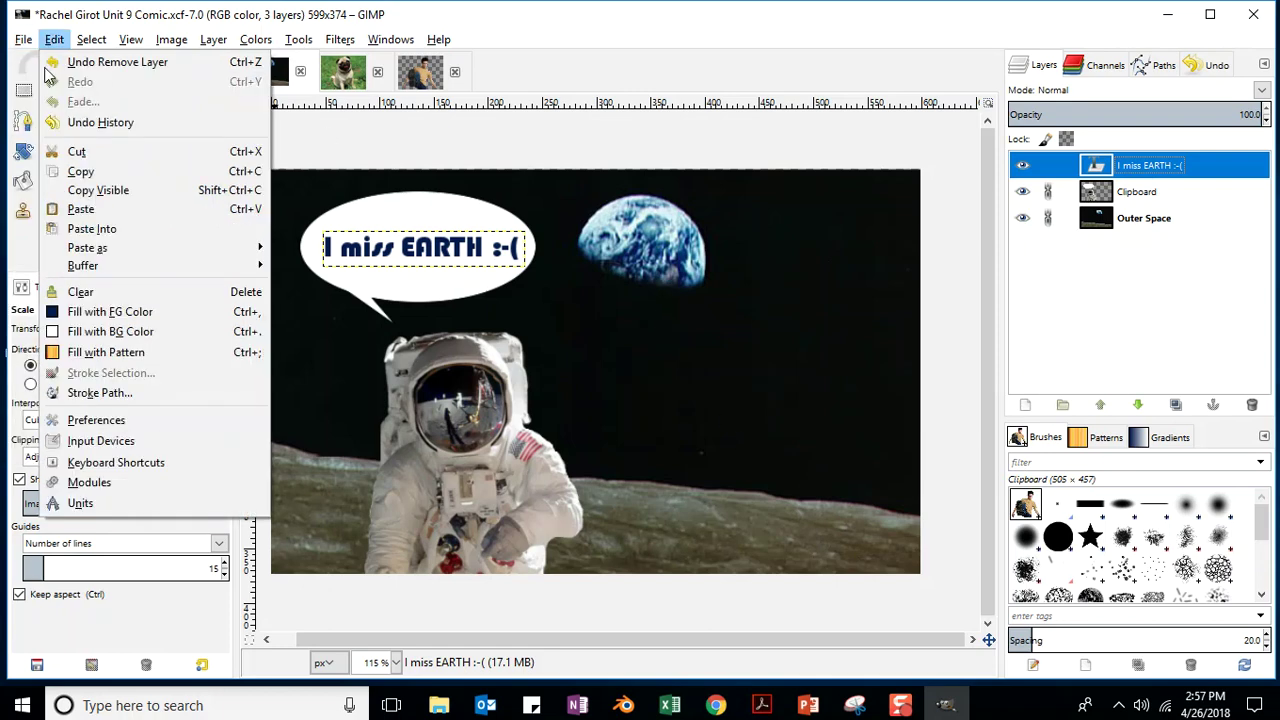
pyautogui.click(48, 190)
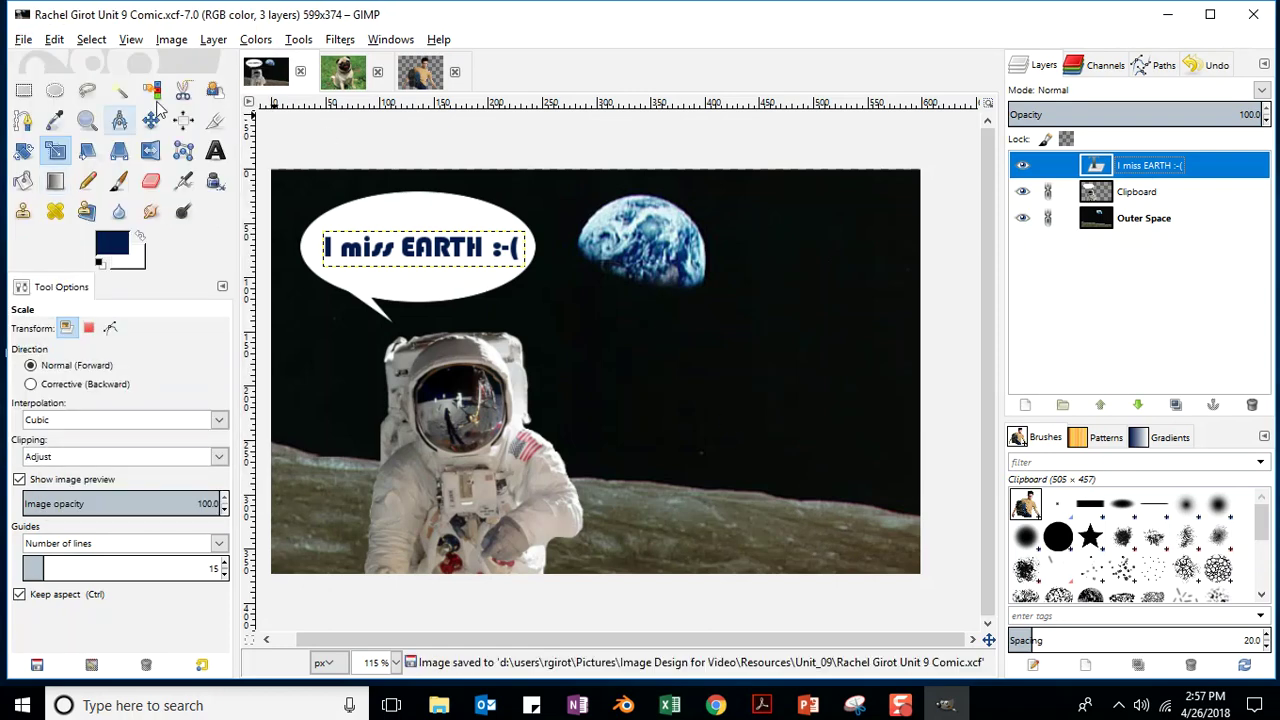
# - Crop the comic to about 418 × 374 px, cutting off the empty space right of Earth, and save it
pyautogui.click(215, 121)
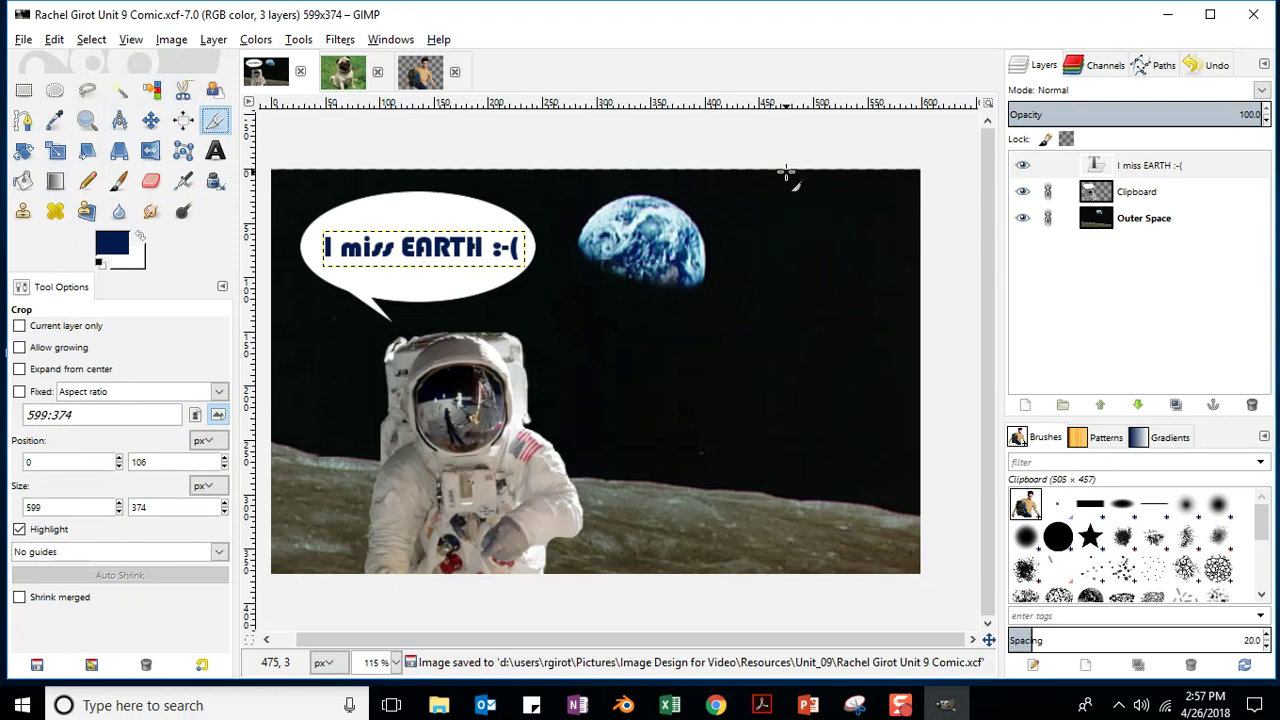
pyautogui.moveTo(786, 172); pyautogui.dragTo(274, 638)
pyautogui.moveTo(760, 184); pyautogui.dragTo(699, 166)
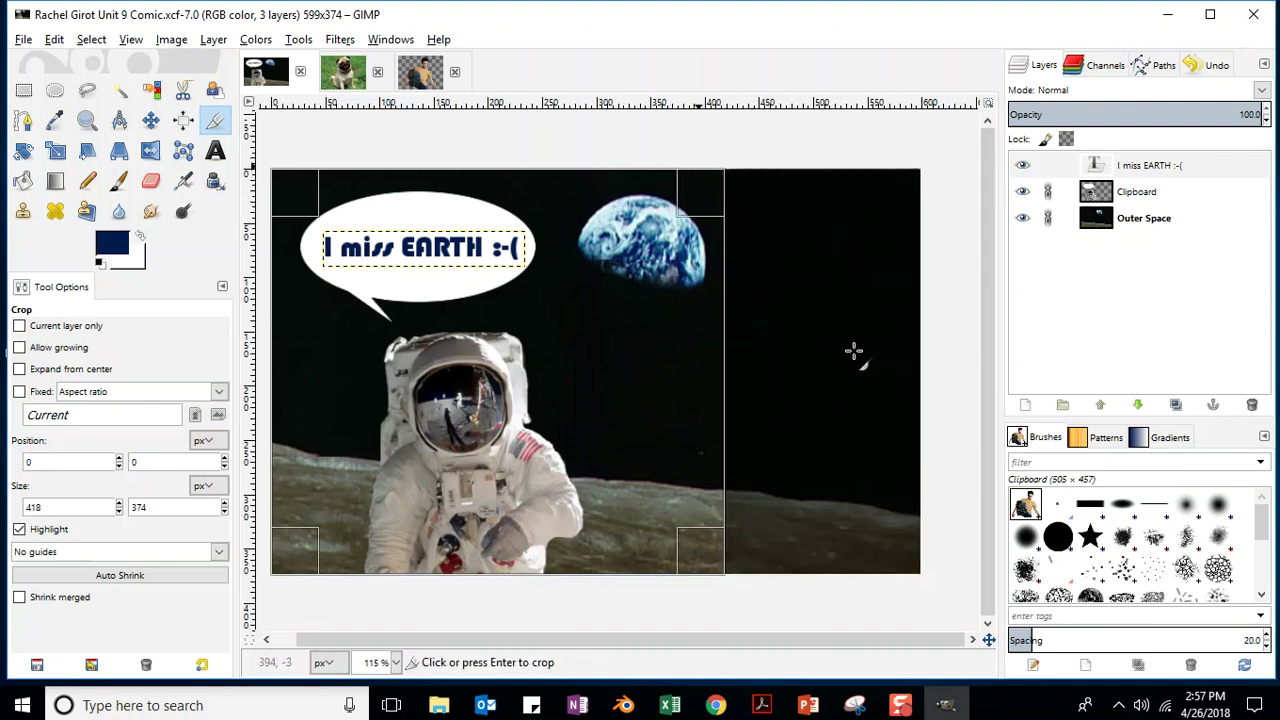
pyautogui.click(562, 358)
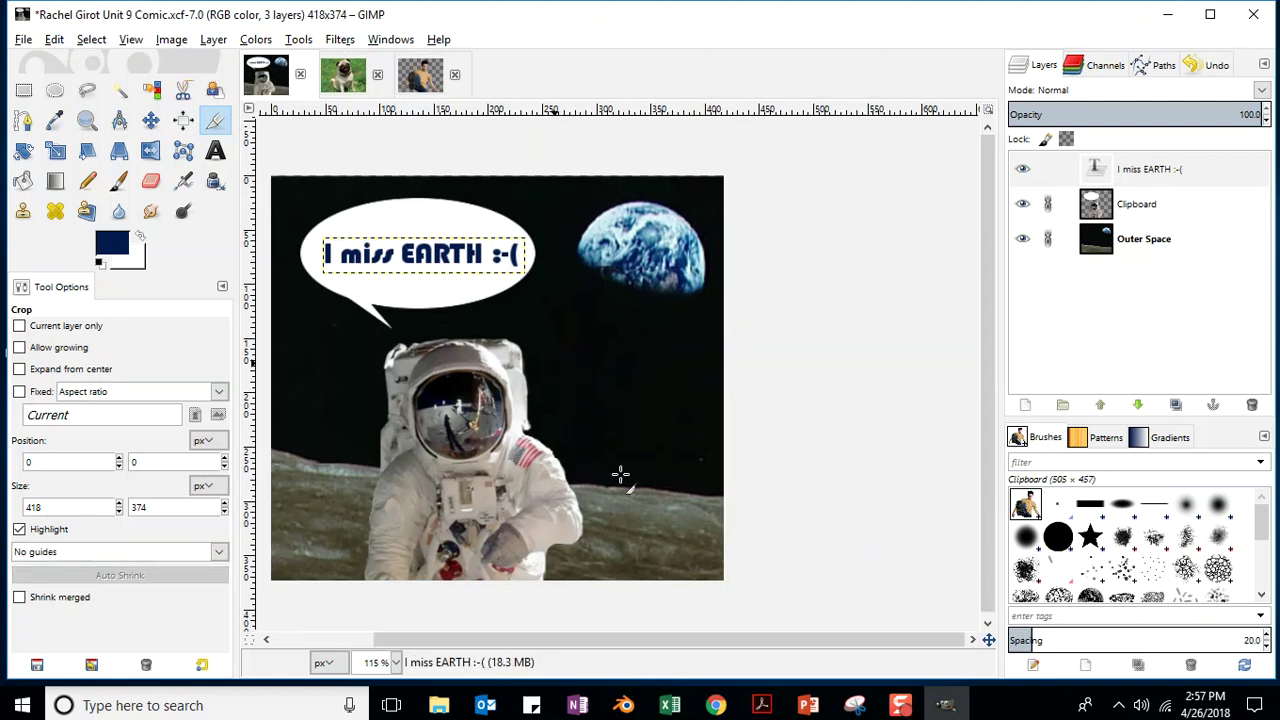
pyautogui.click(22, 40)
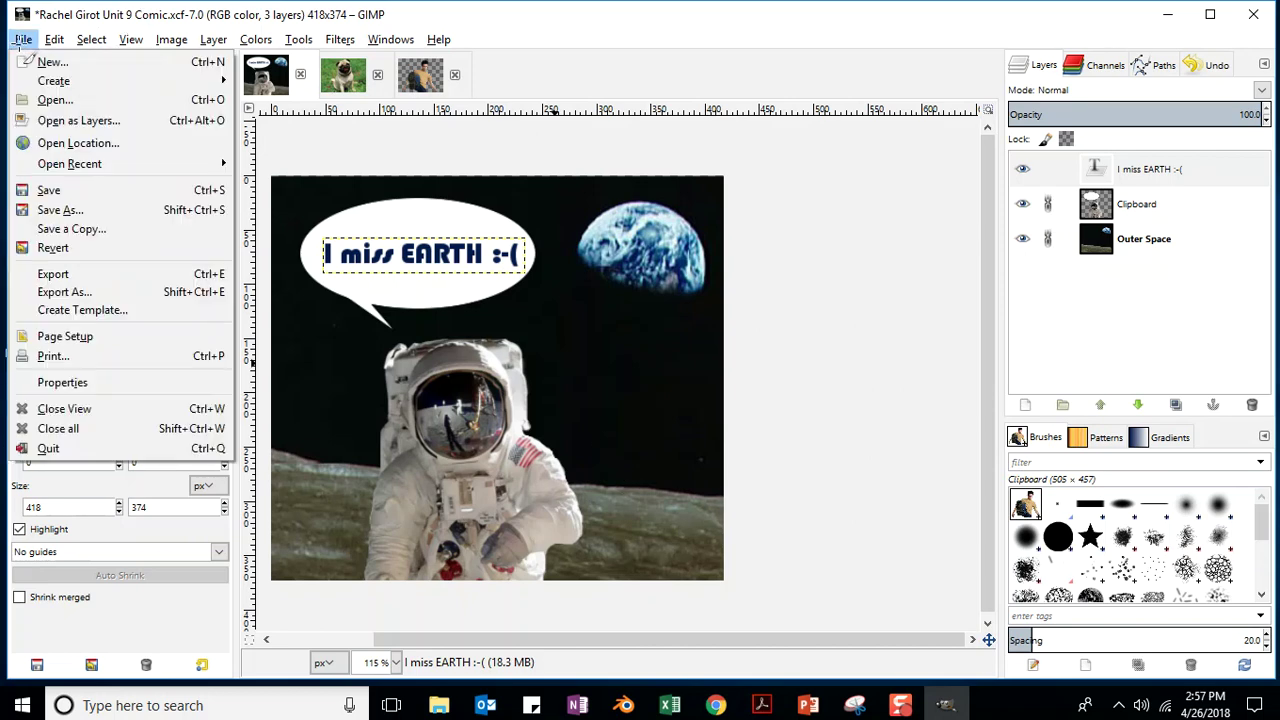
pyautogui.click(45, 190)
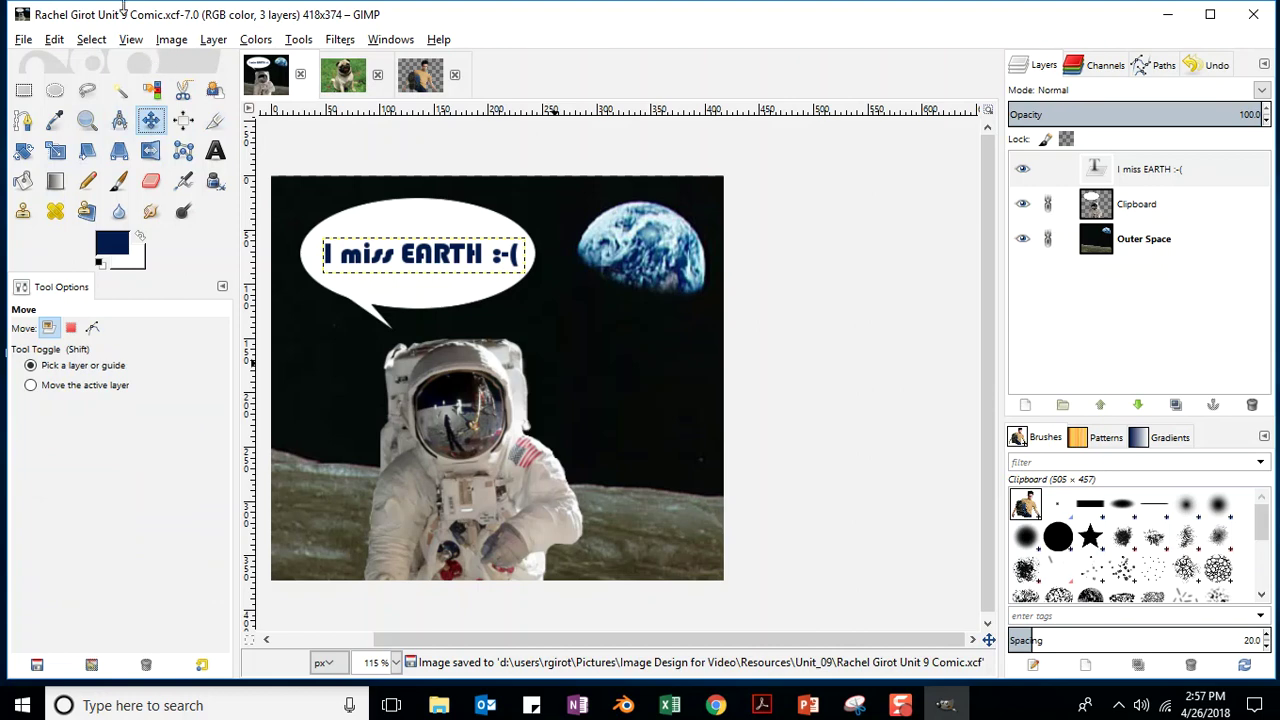
# - Undo the image crop, redo it for comparison, and undo it again
pyautogui.click(55, 40)
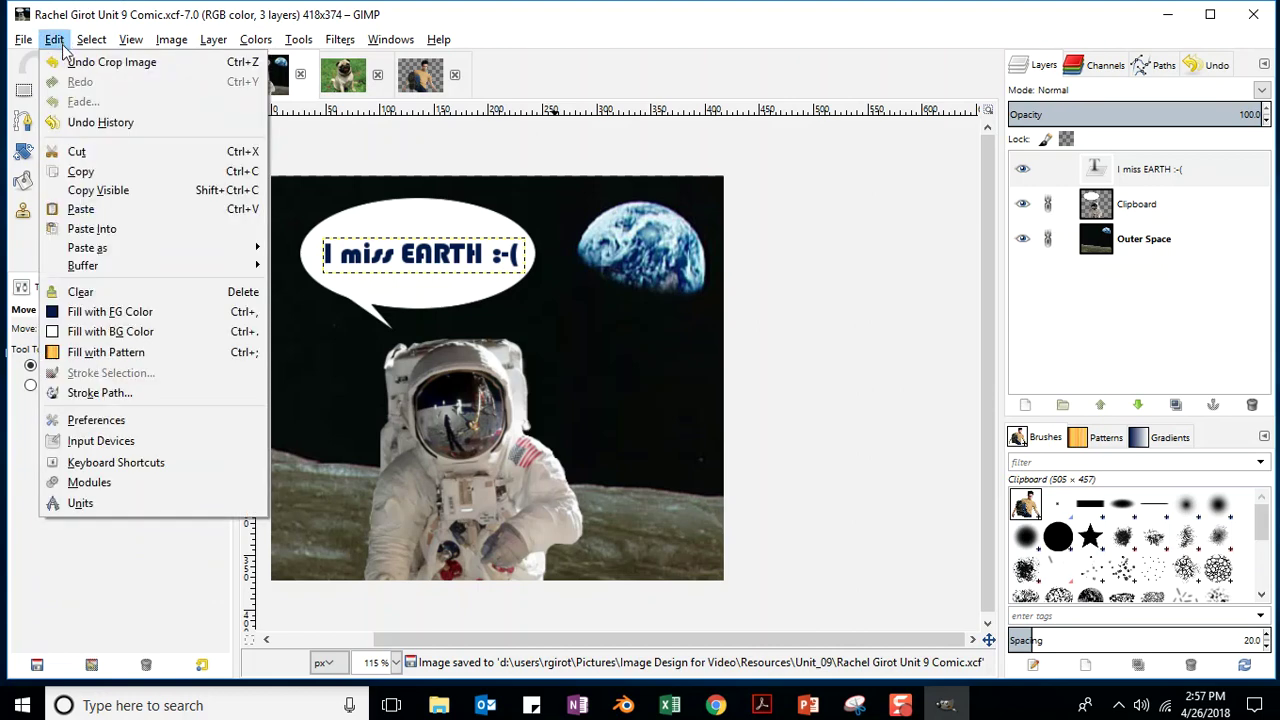
pyautogui.click(70, 62)
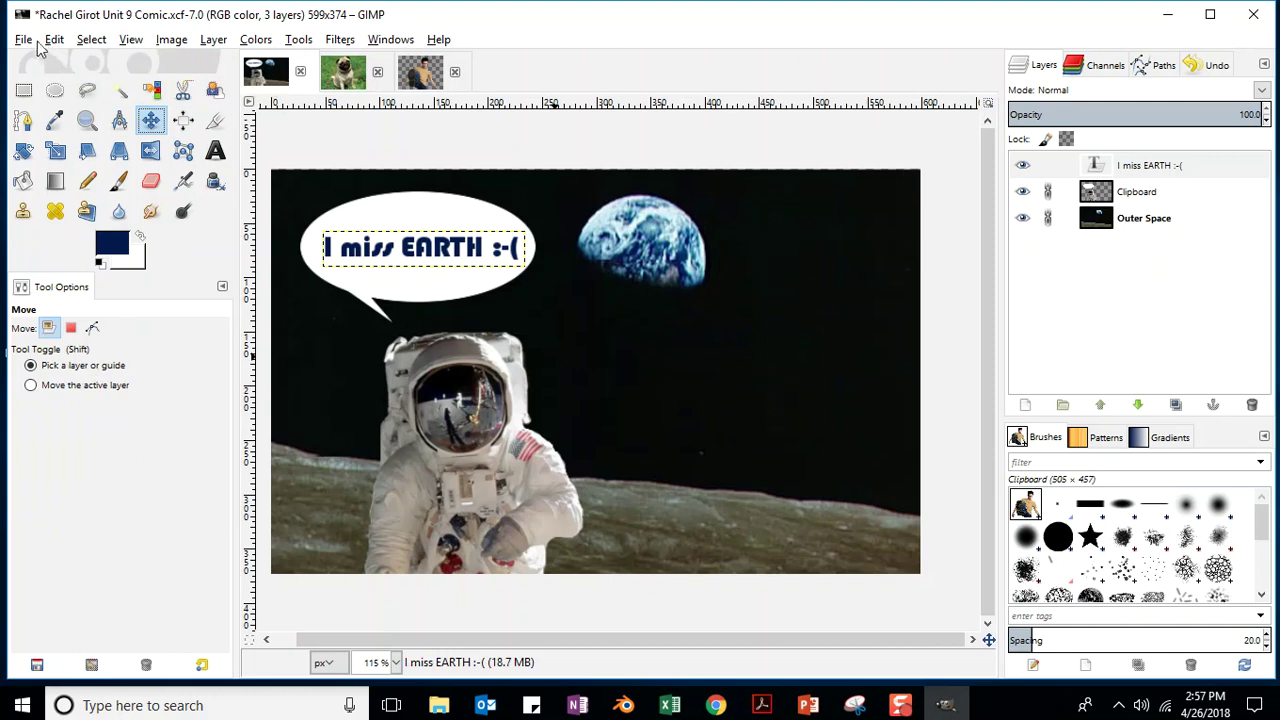
pyautogui.click(54, 40)
pyautogui.click(82, 85)
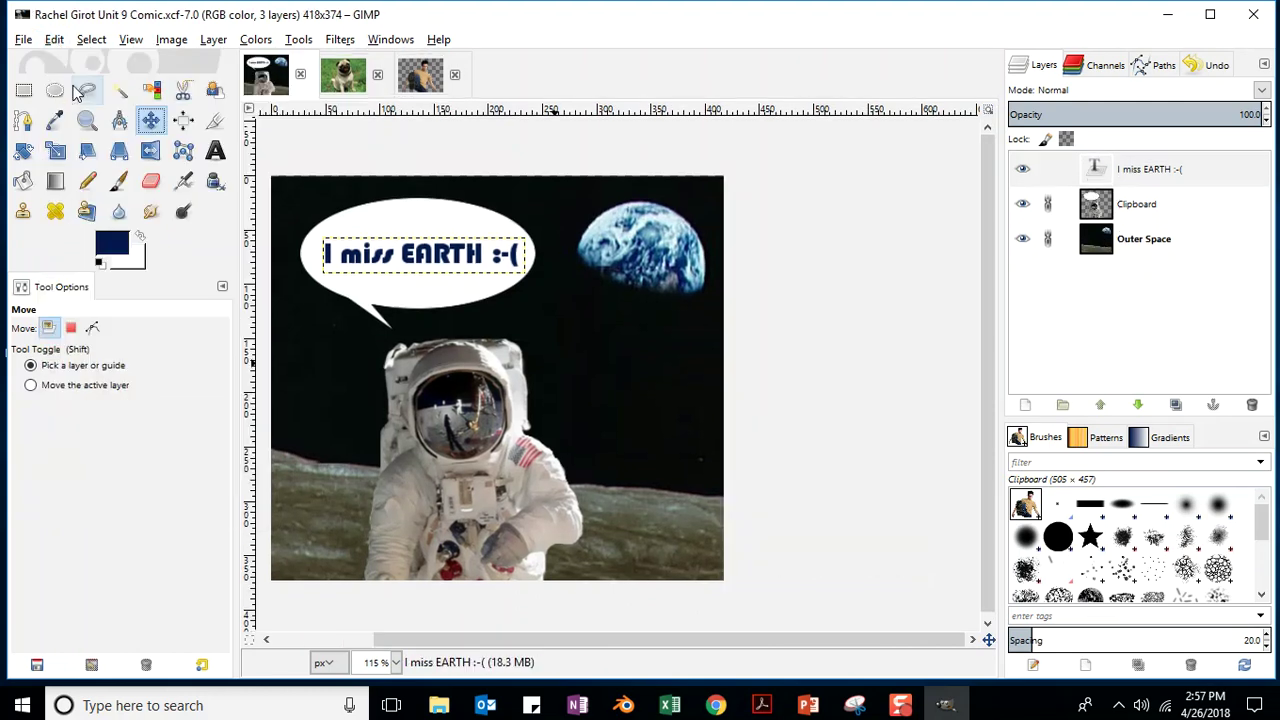
pyautogui.click(55, 40)
pyautogui.click(100, 62)
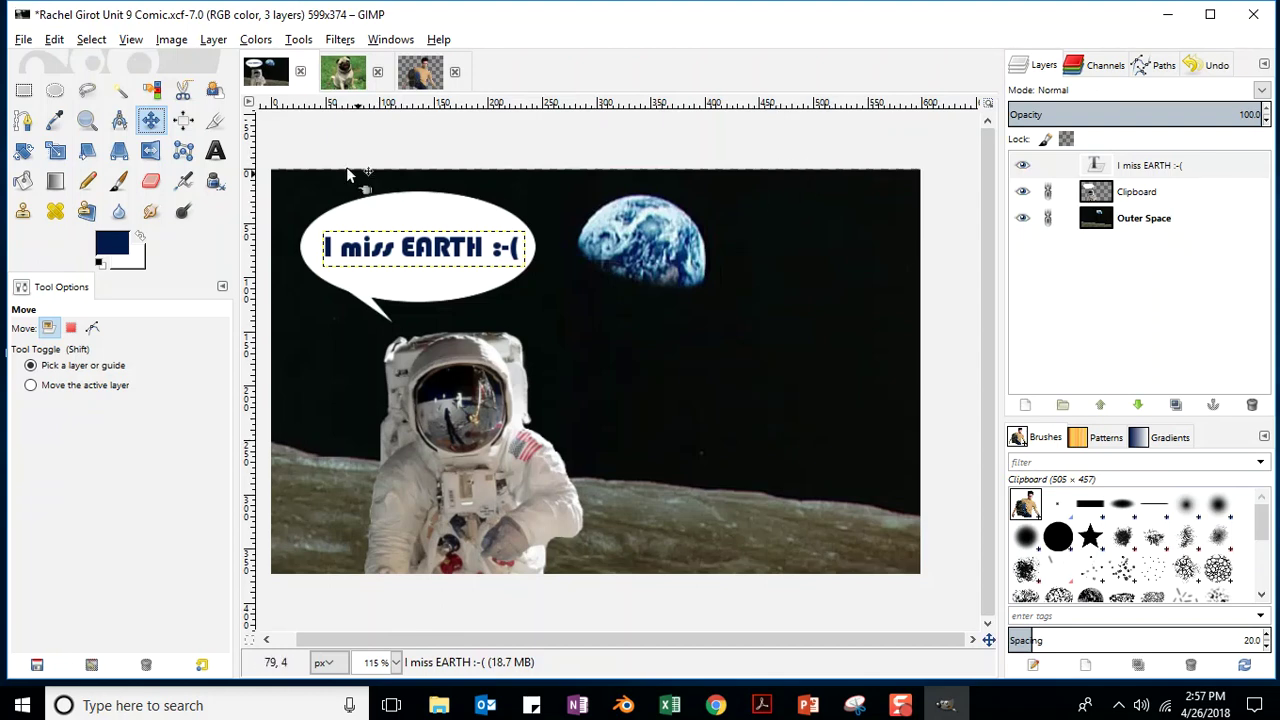
# - Crop the comic to about 536 × 374 px, trimming a narrow strip off its right side, and save it
pyautogui.click(215, 121)
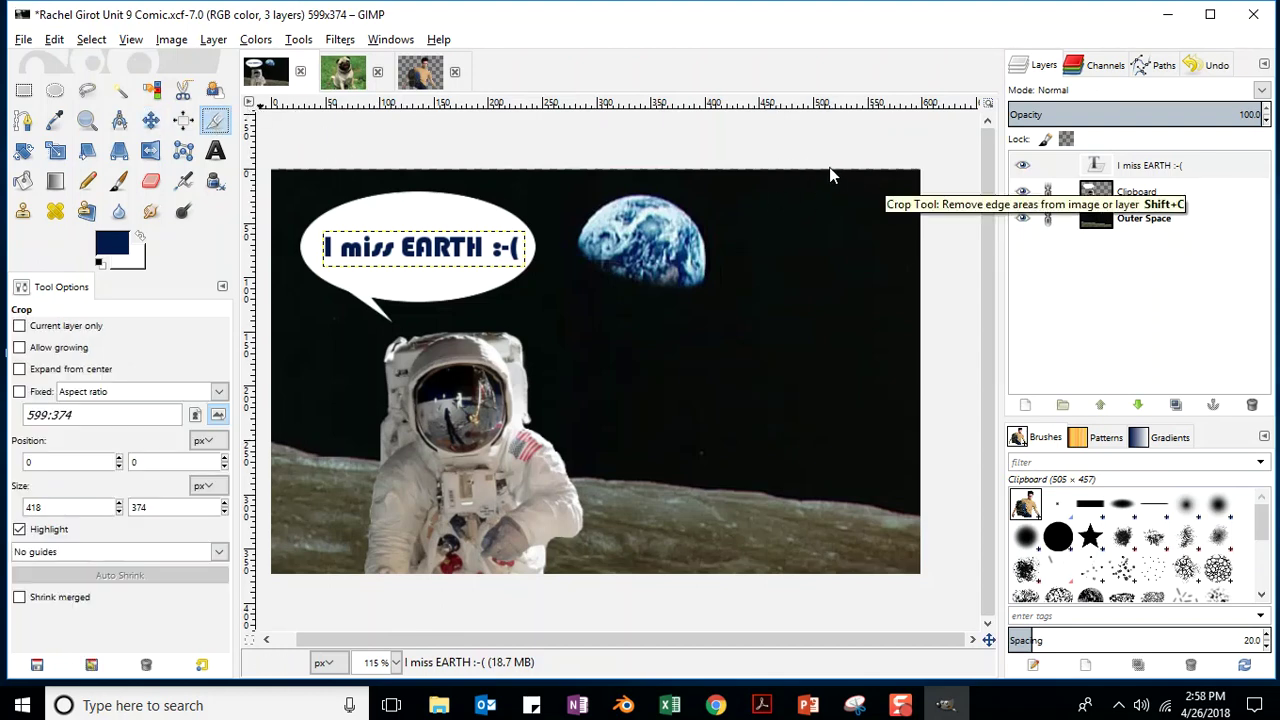
pyautogui.moveTo(829, 172); pyautogui.dragTo(248, 612)
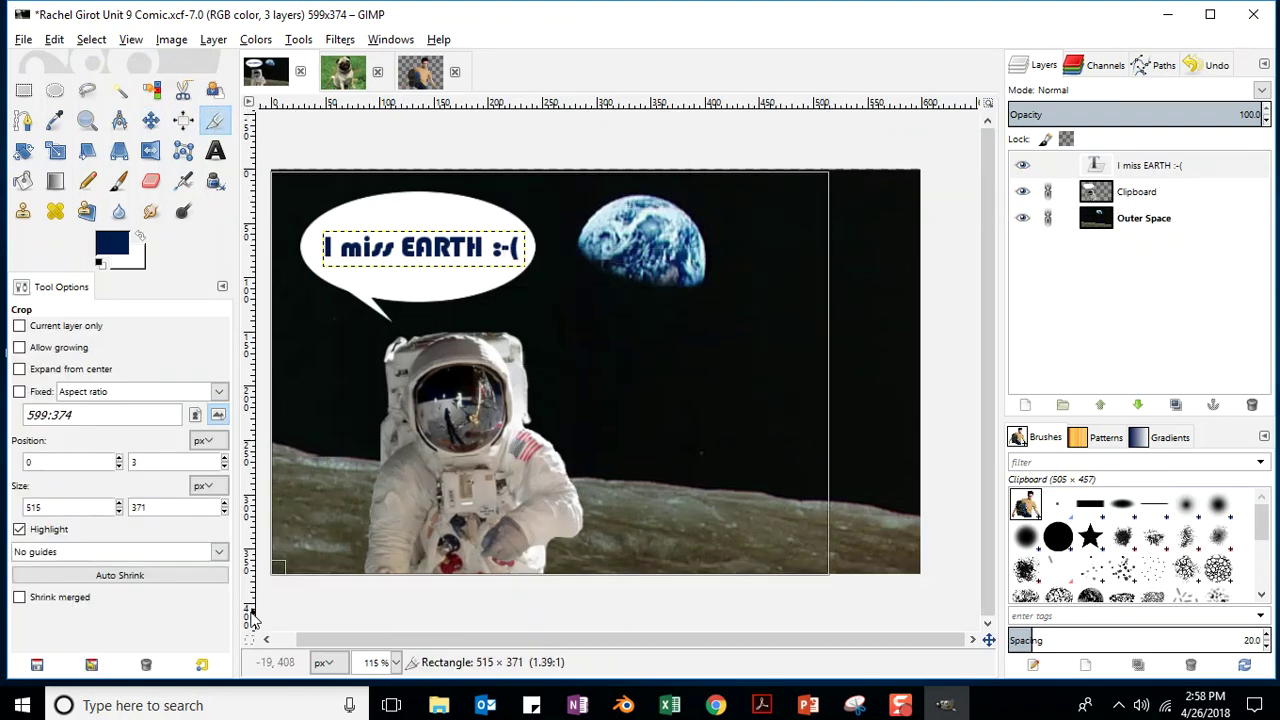
pyautogui.moveTo(830, 174)
pyautogui.mouseDown()
pyautogui.moveTo(809, 178)
pyautogui.moveTo(839, 177)
pyautogui.mouseUp()
pyautogui.click(702, 365)
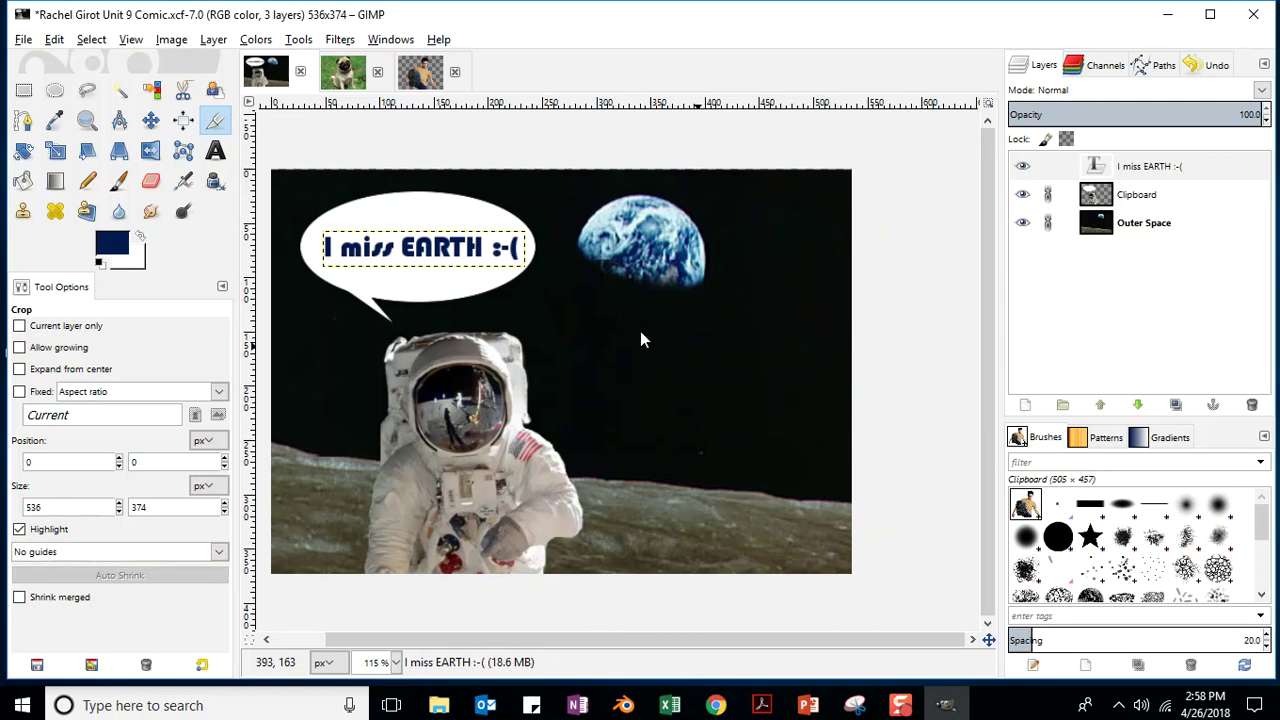
pyautogui.click(23, 39)
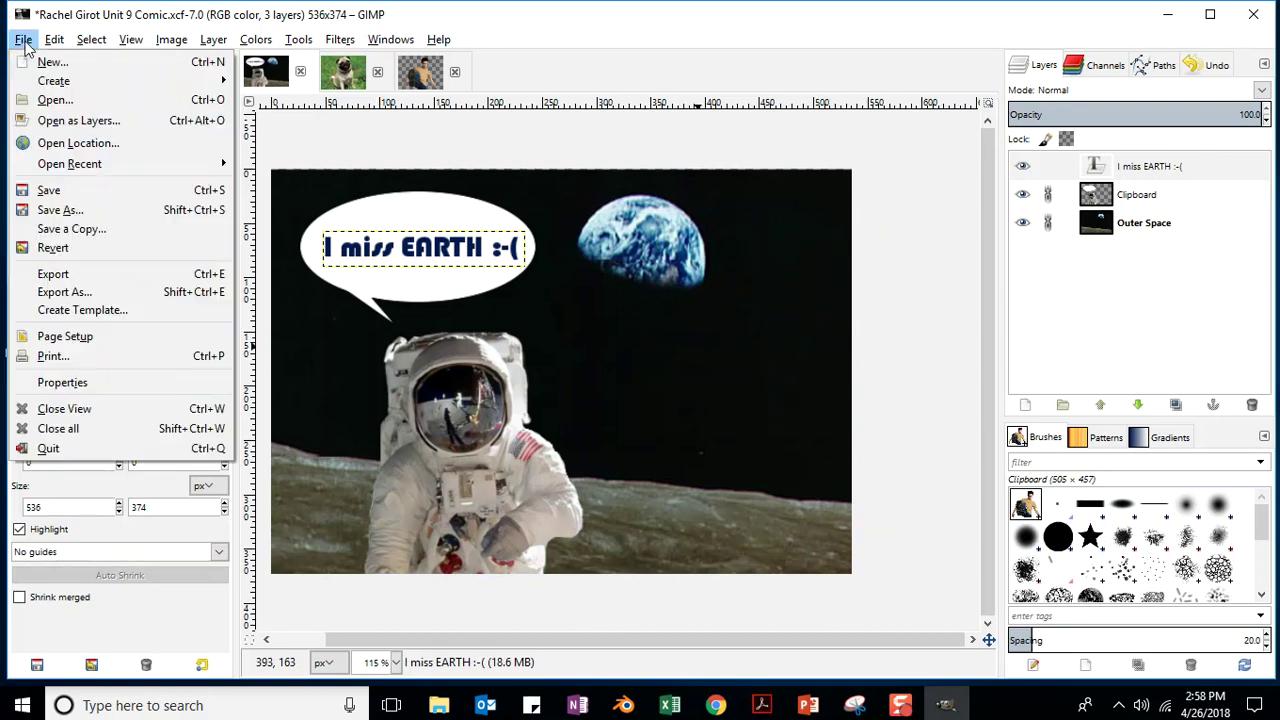
pyautogui.click(40, 190)
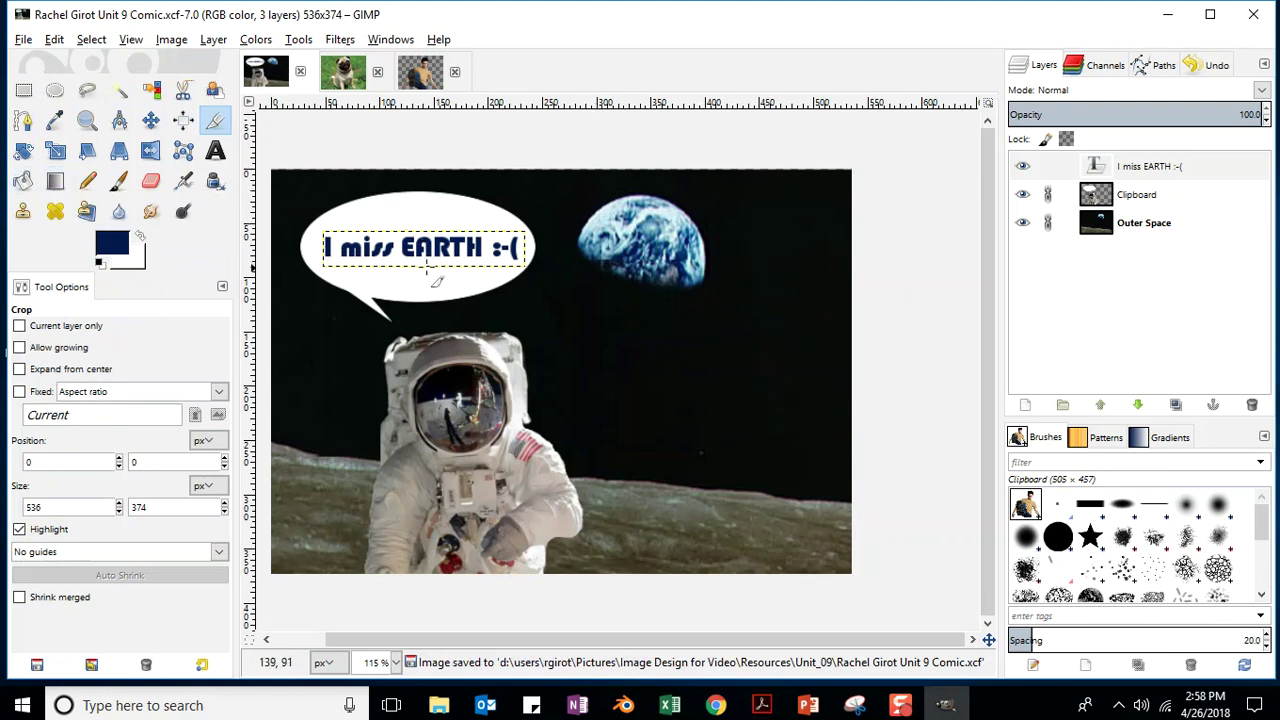
# - Start exporting the comic to the Unit_09 folder, changing its file extension to .jpg and choosing JPEG image as the file type
pyautogui.click(1155, 228)
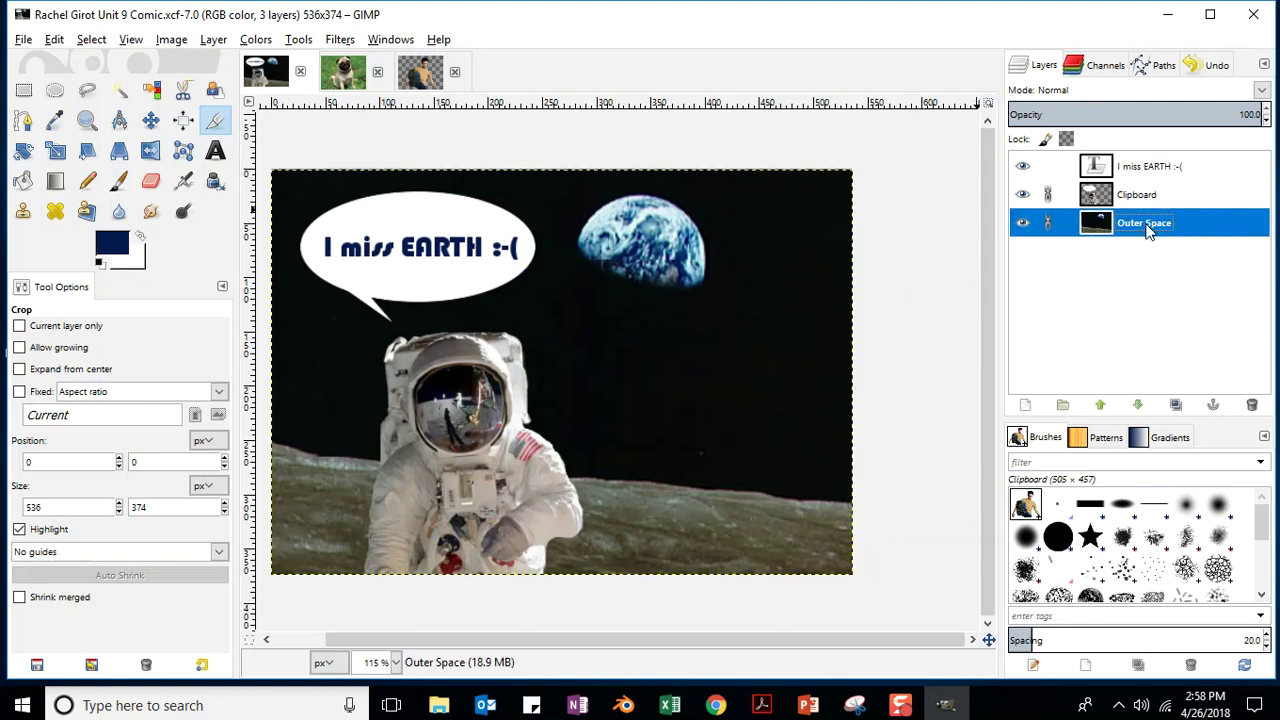
pyautogui.click(22, 40)
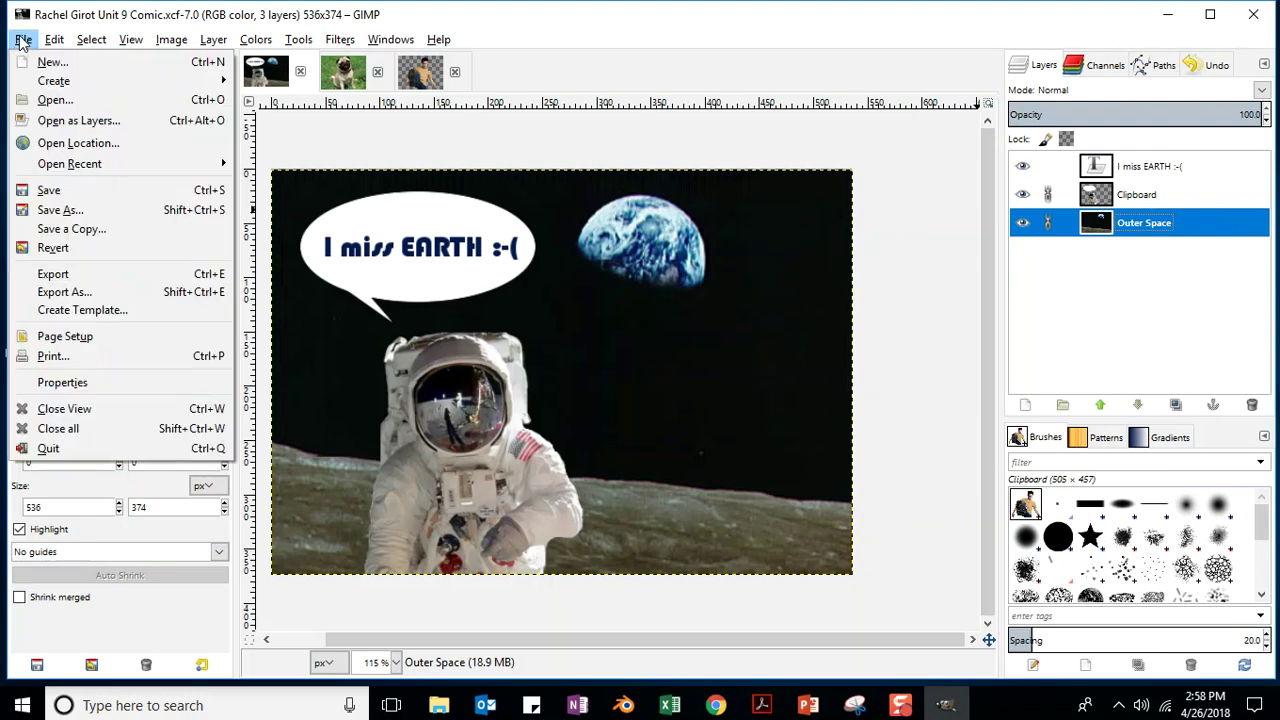
pyautogui.click(68, 292)
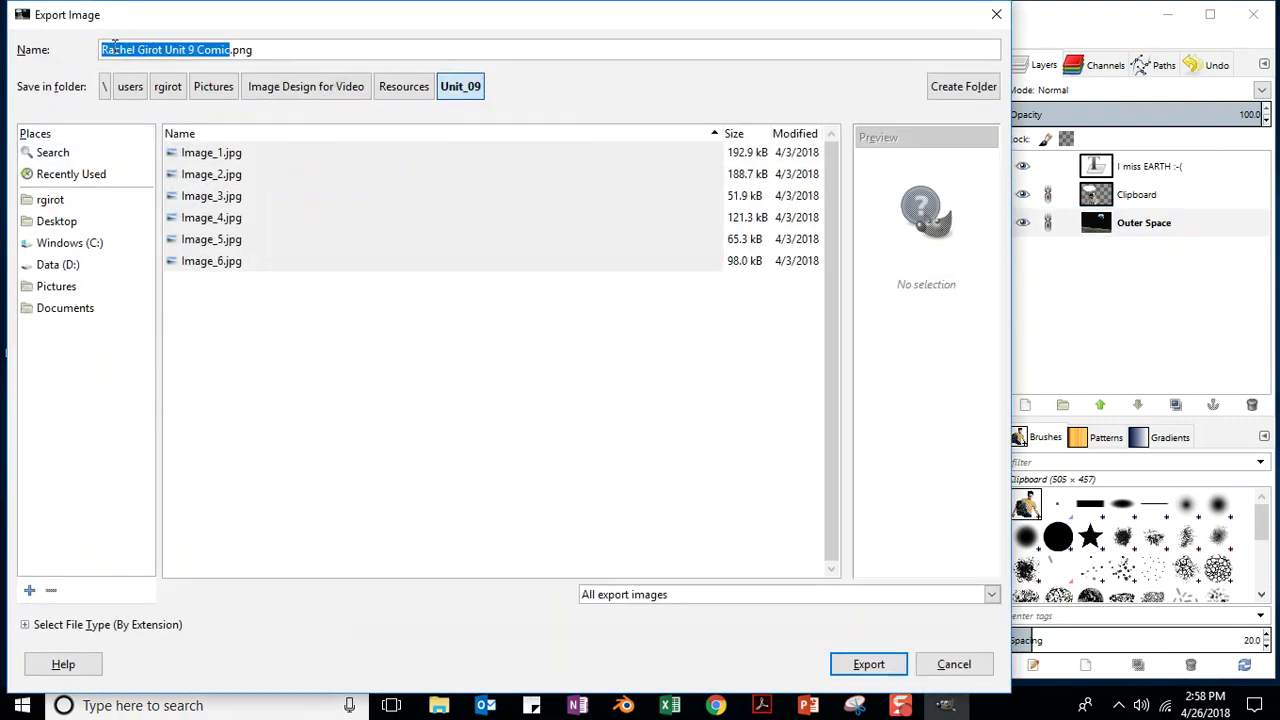
pyautogui.click(255, 50)
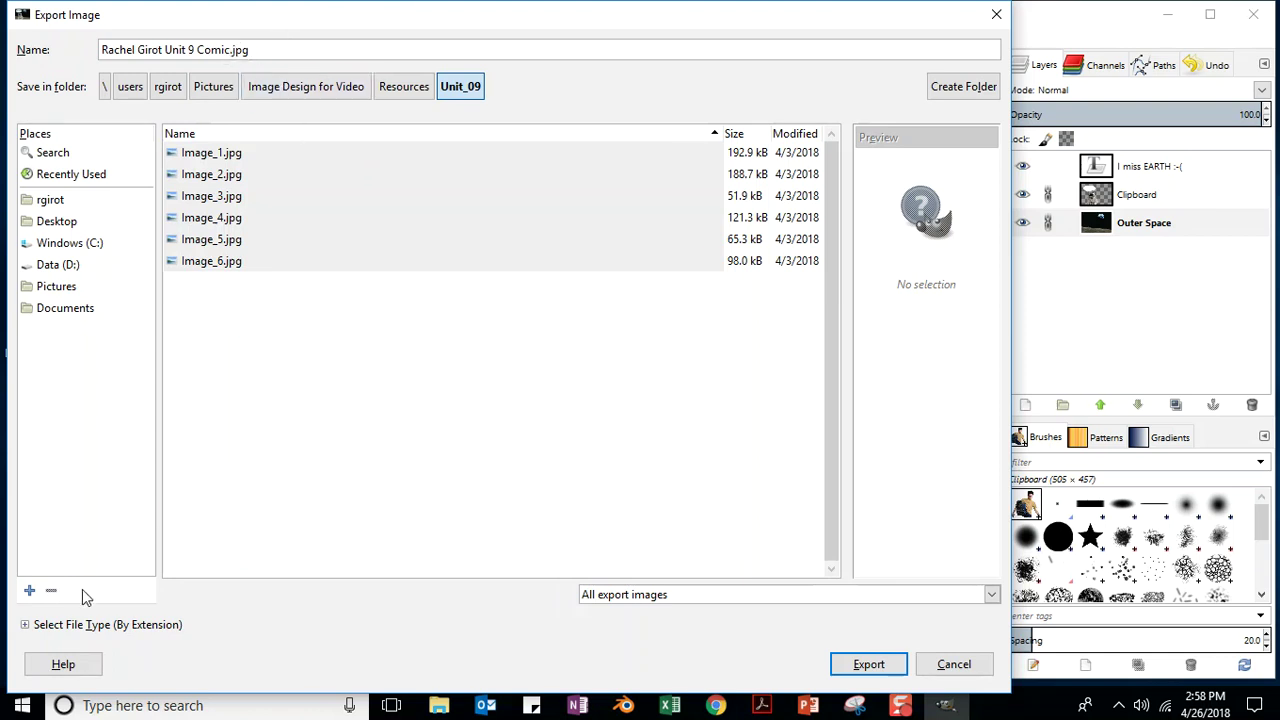
pyautogui.click(26, 625)
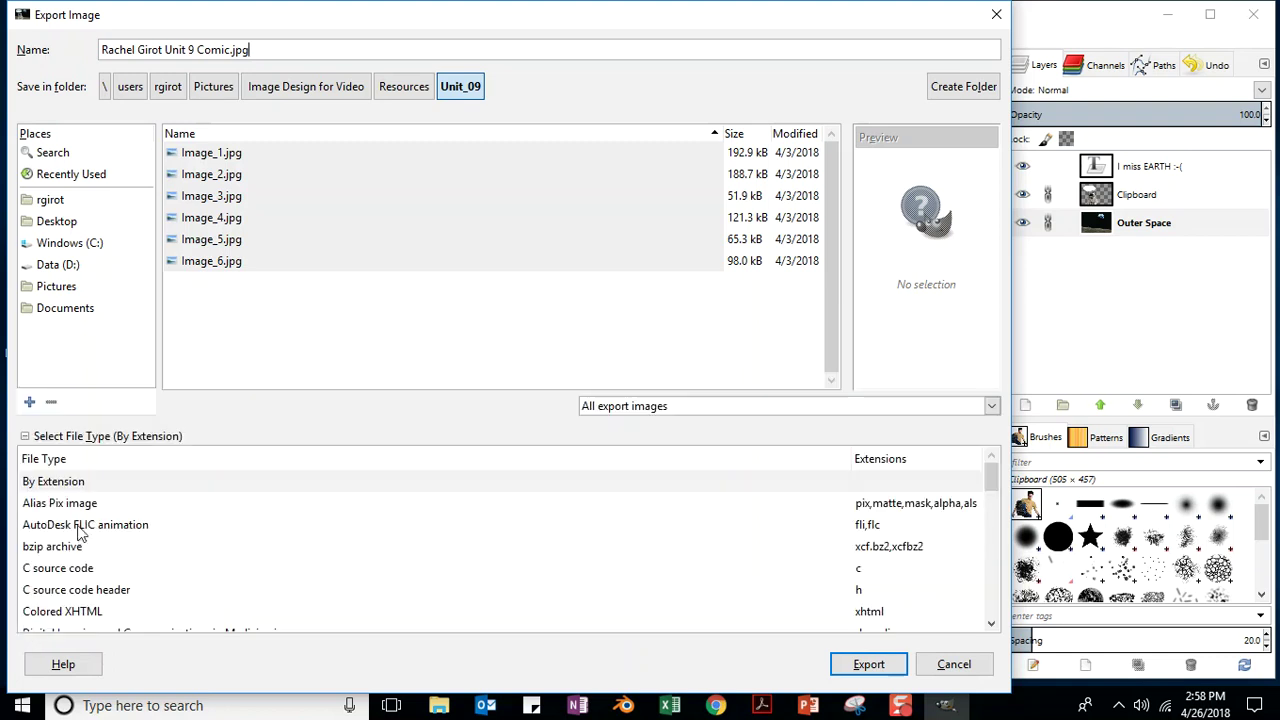
pyautogui.moveTo(991, 482); pyautogui.dragTo(993, 527)
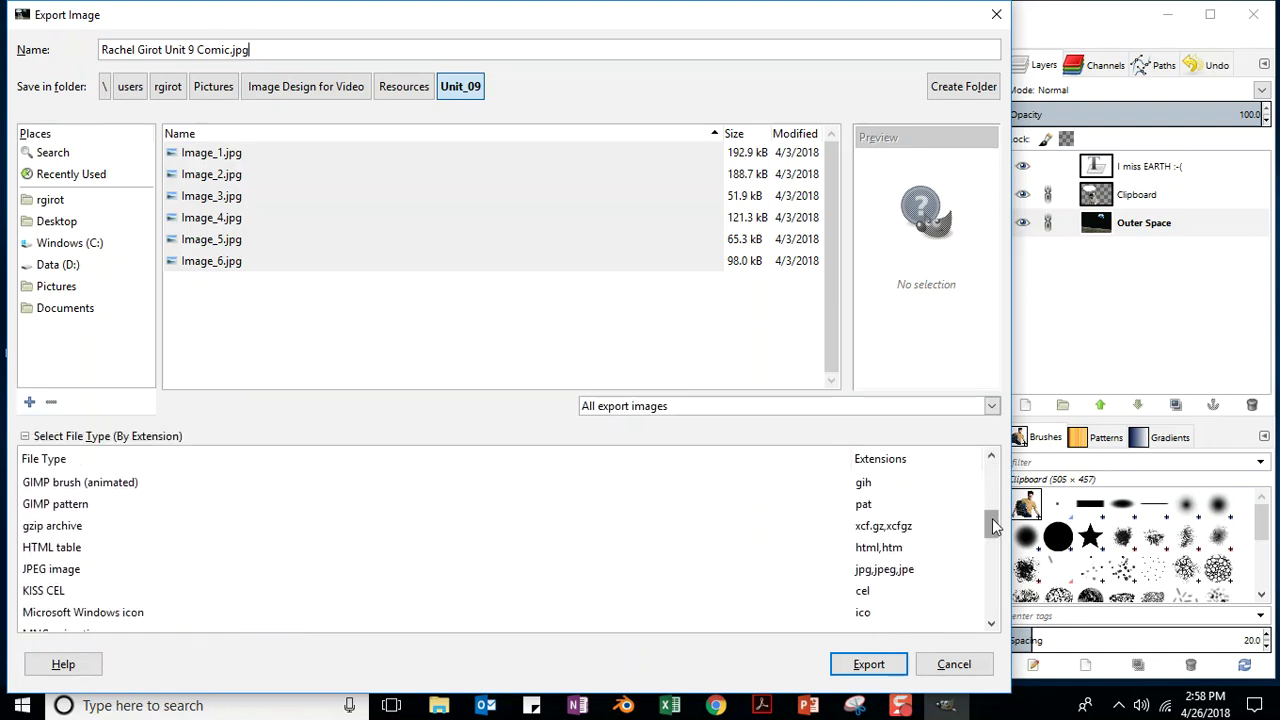
pyautogui.click(53, 573)
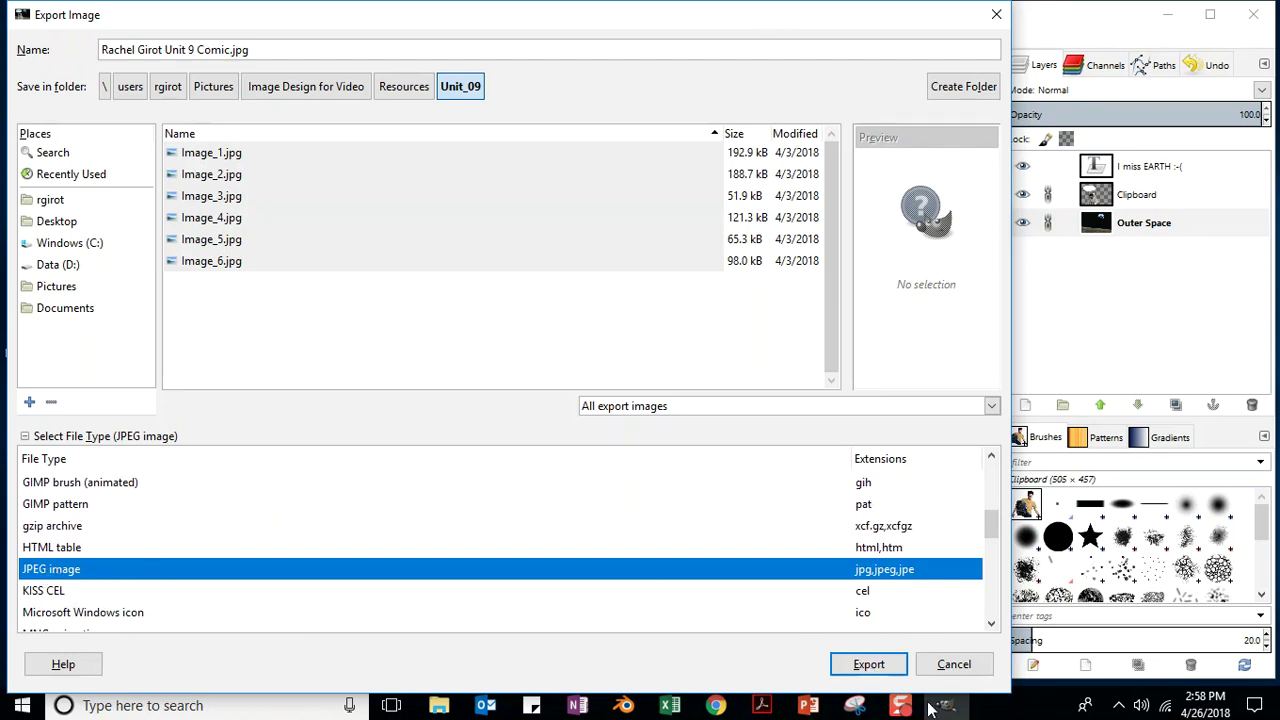
# - Export the comic as a JPEG at quality 100 with the preview in the image window turned on
pyautogui.moveTo(908, 19); pyautogui.dragTo(221, 24)
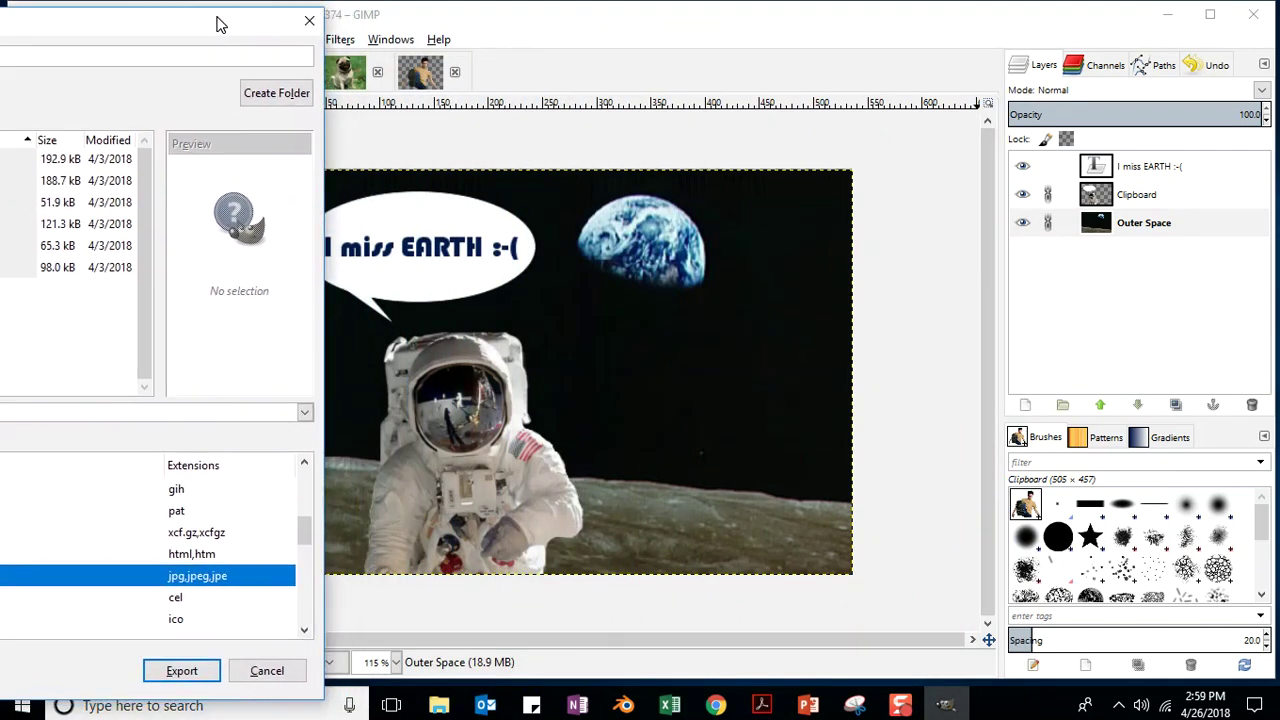
pyautogui.click(181, 673)
pyautogui.moveTo(680, 265); pyautogui.dragTo(1003, 141)
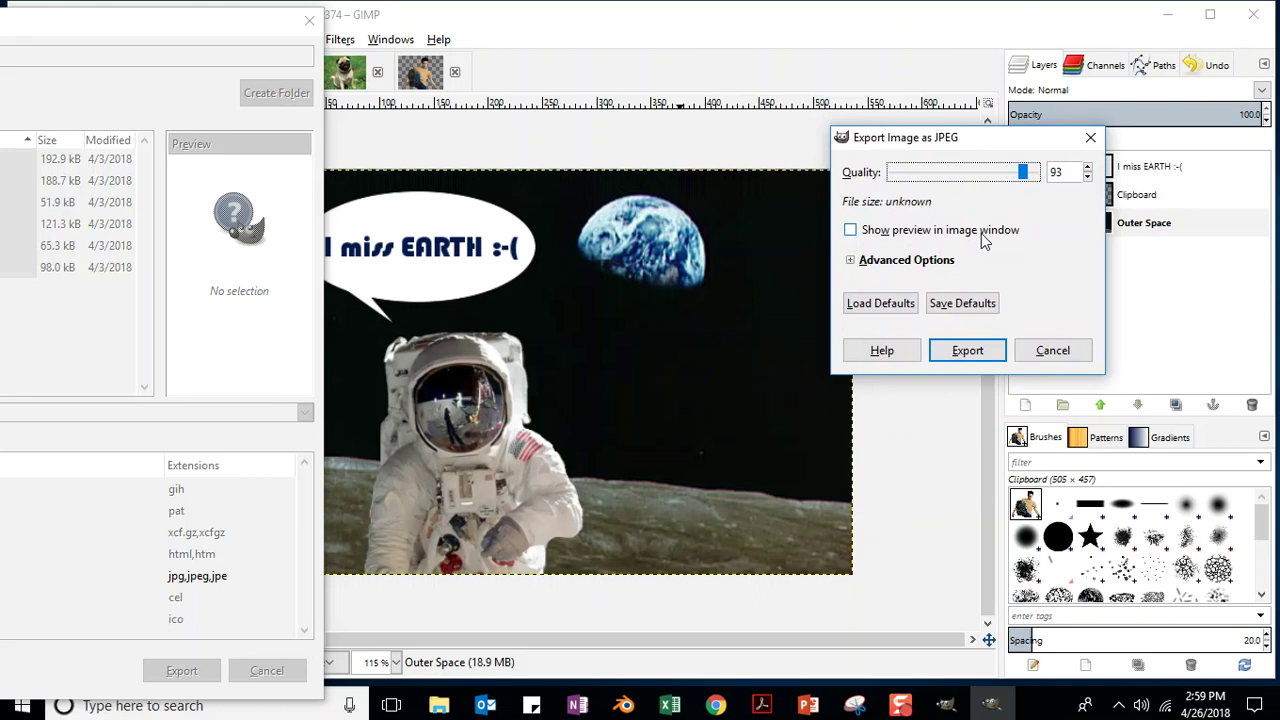
pyautogui.click(850, 231)
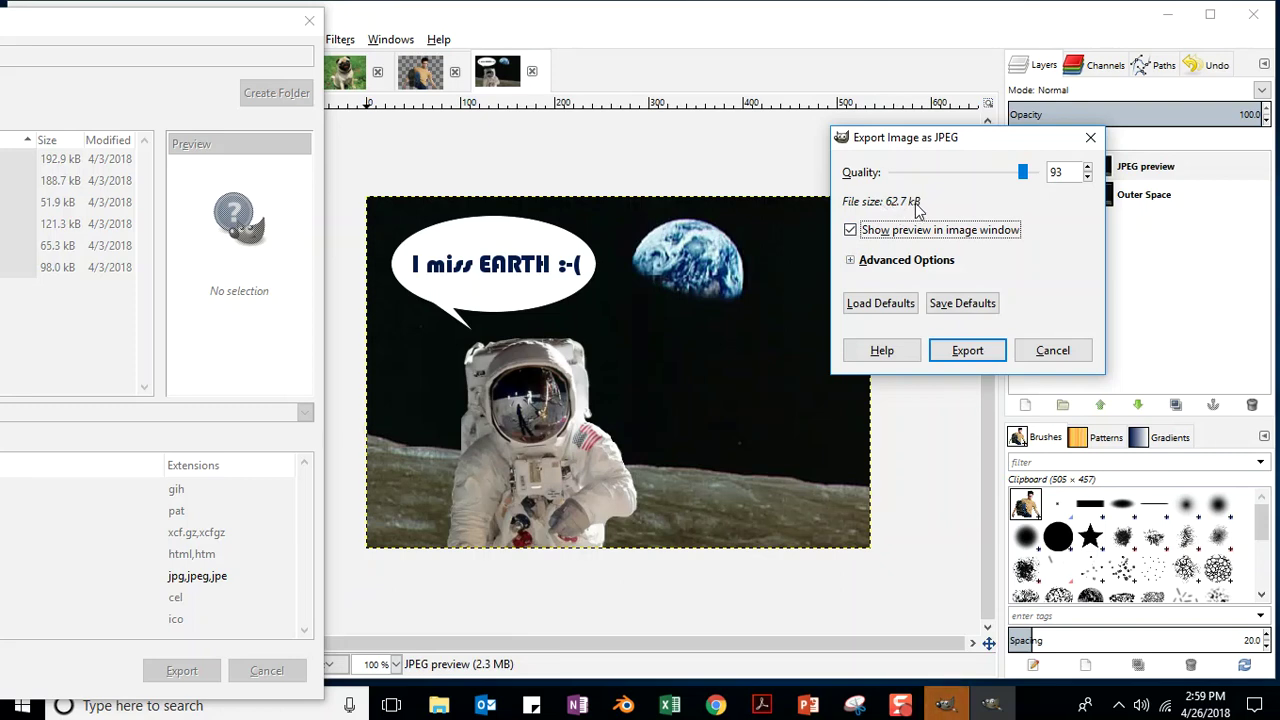
pyautogui.moveTo(1024, 174); pyautogui.dragTo(1057, 171)
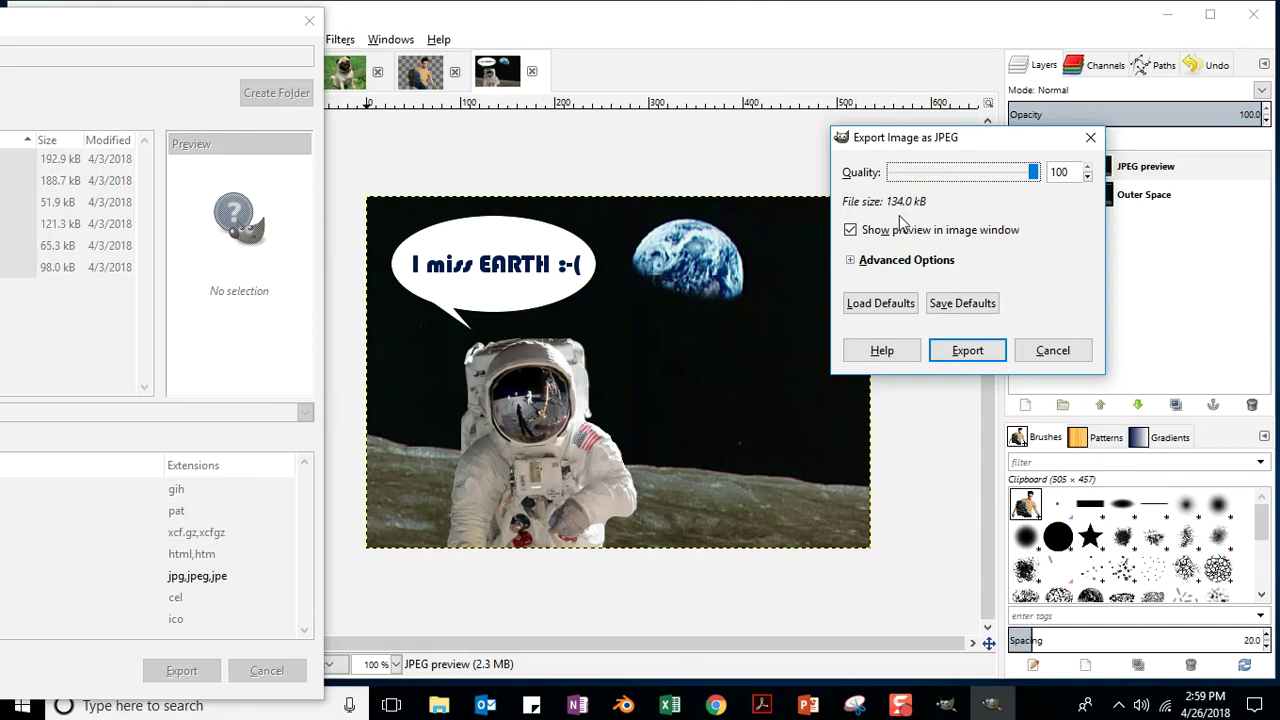
pyautogui.click(967, 351)
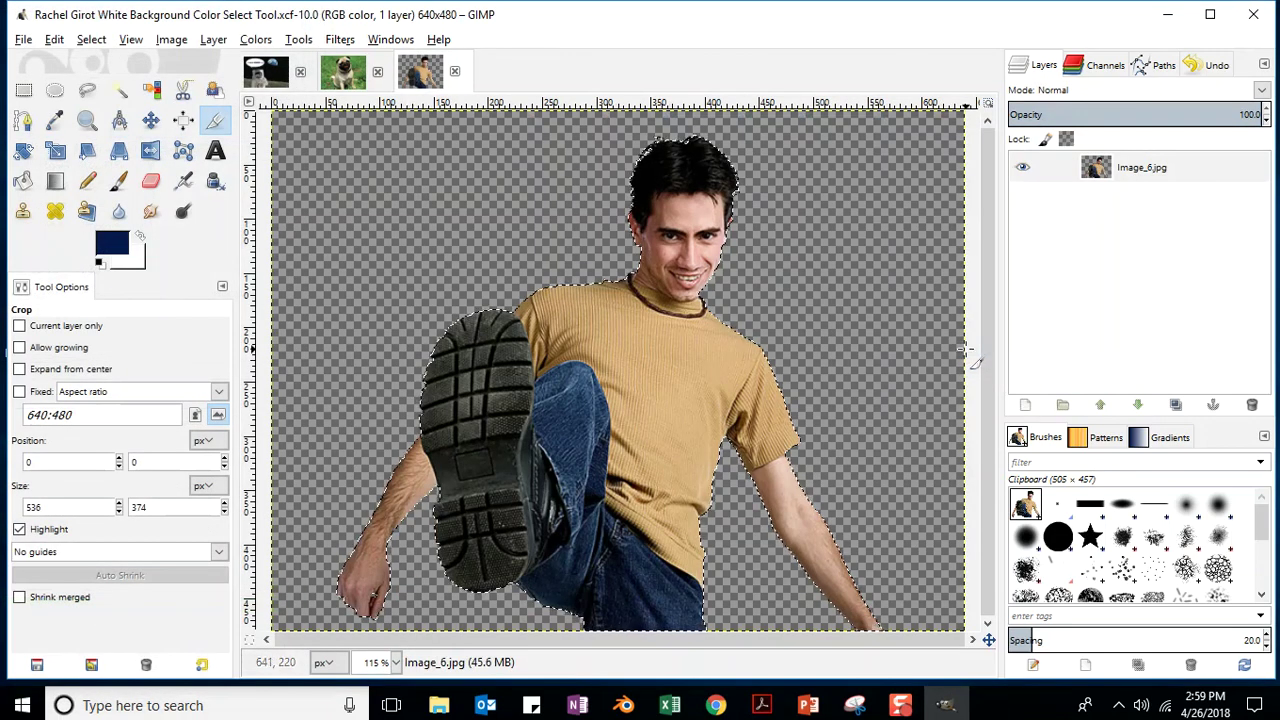
# - Switch to the image design course site in Chrome and open the class content at unit 9: Layering Images
pyautogui.click(1166, 16)
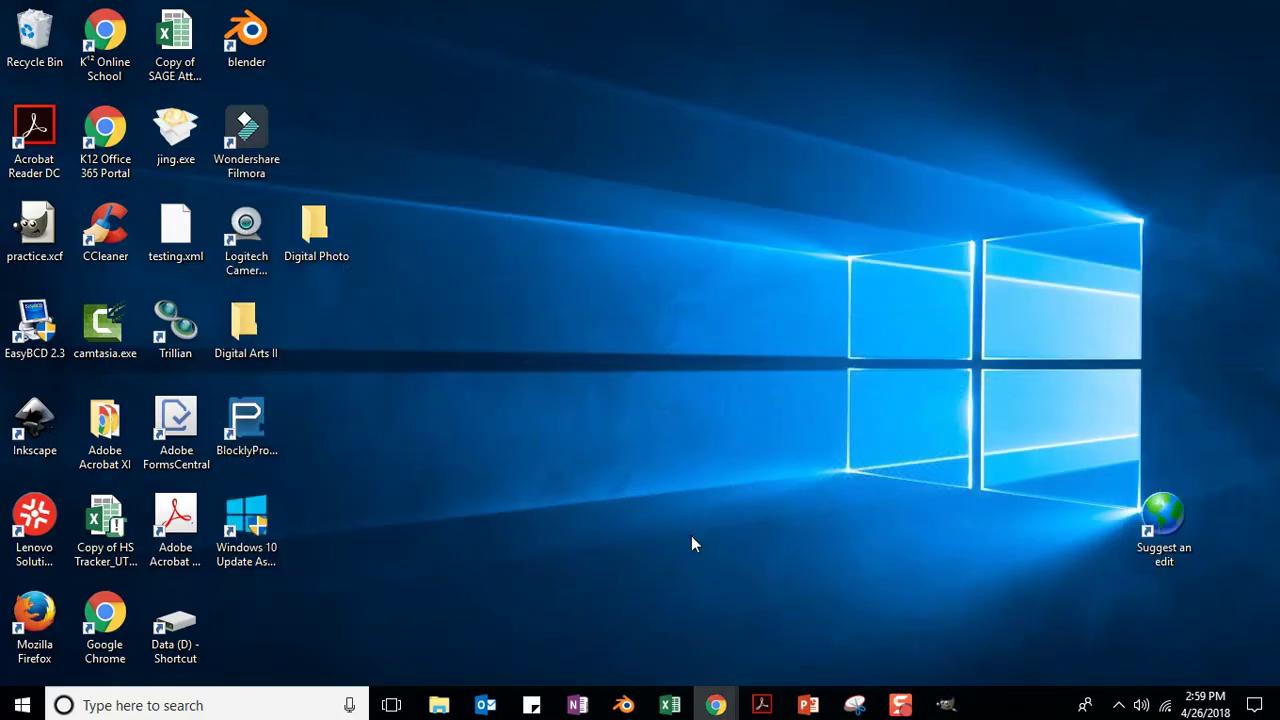
pyautogui.moveTo(718, 708)
pyautogui.click(620, 626)
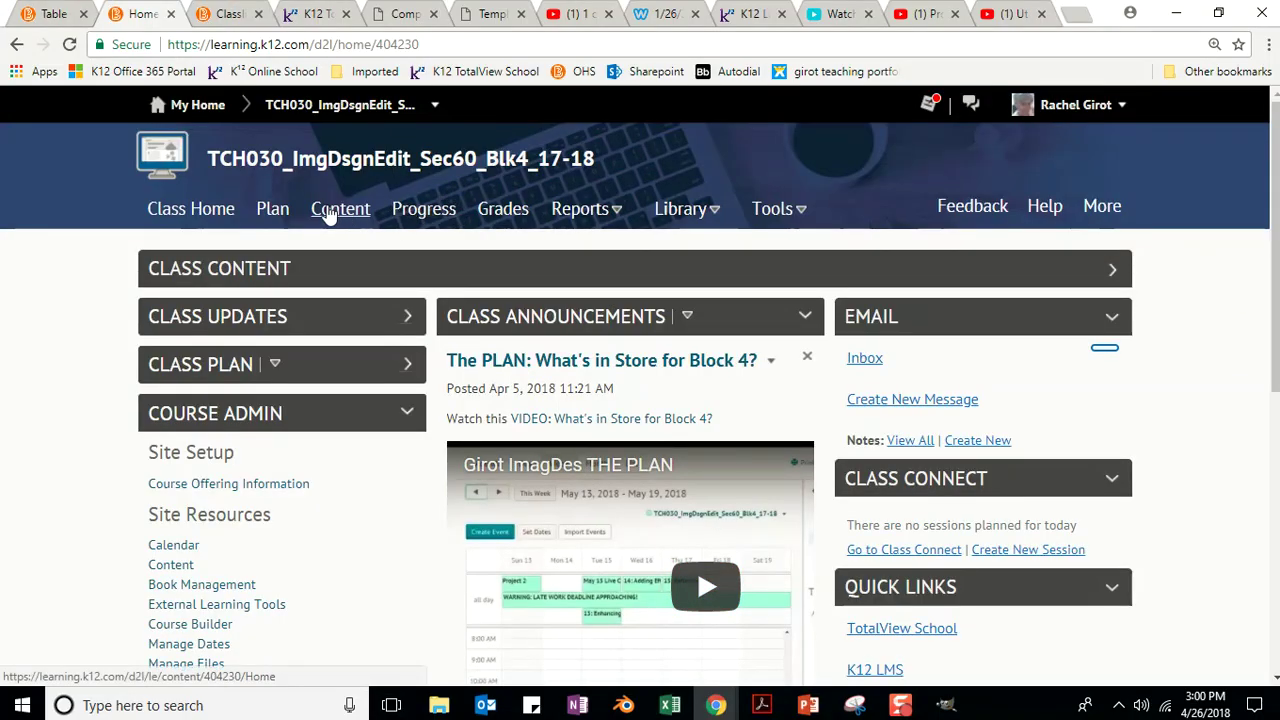
pyautogui.click(338, 212)
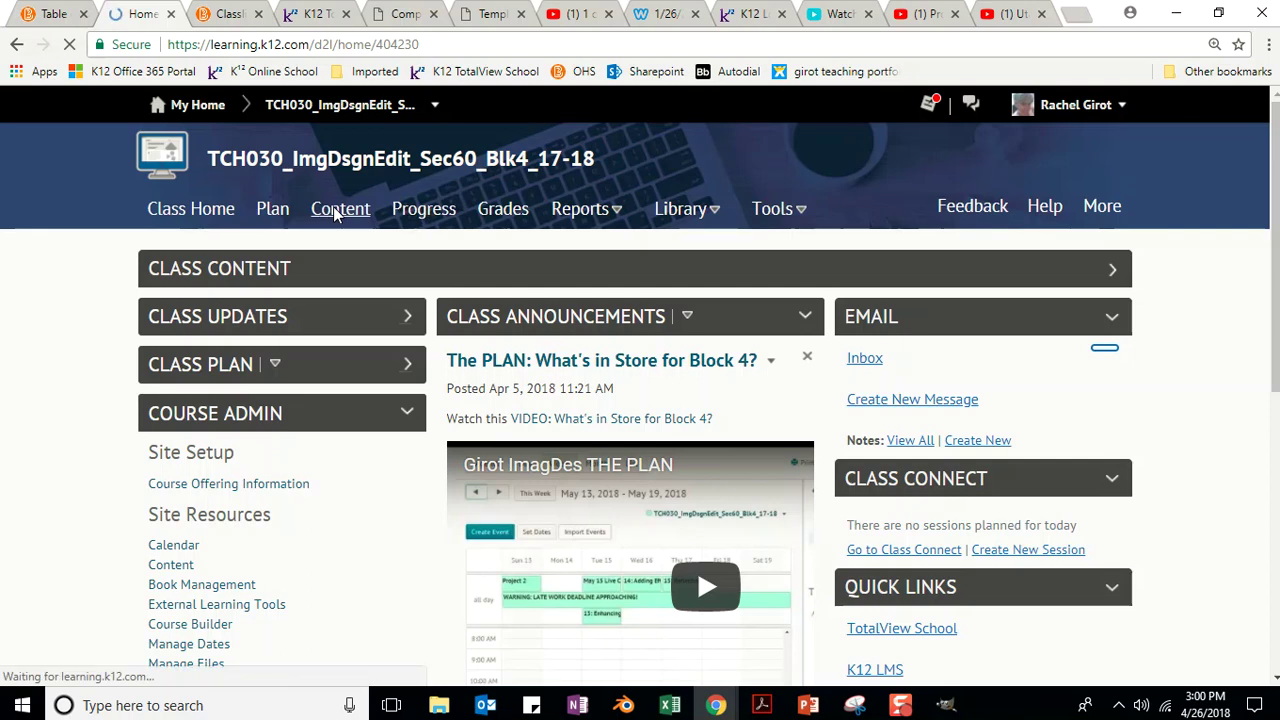
pyautogui.scroll(-2, 305, 335)
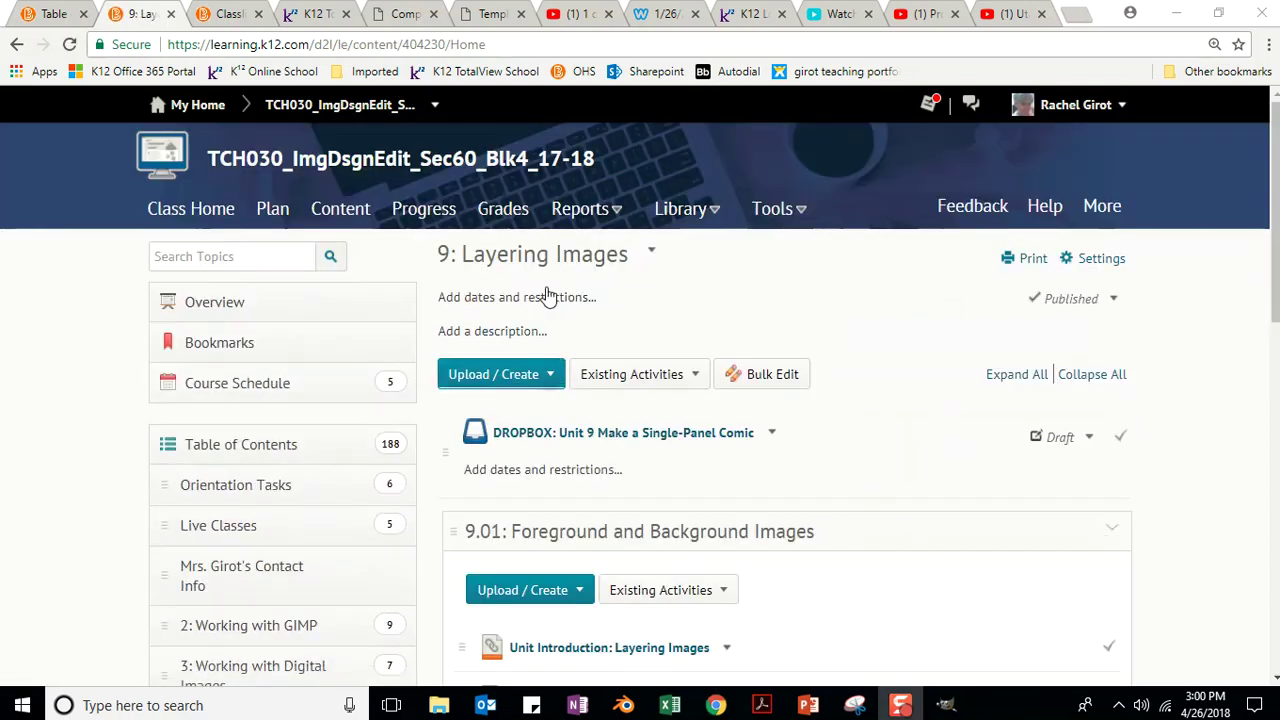
pyautogui.scroll(-4, 236, 567)
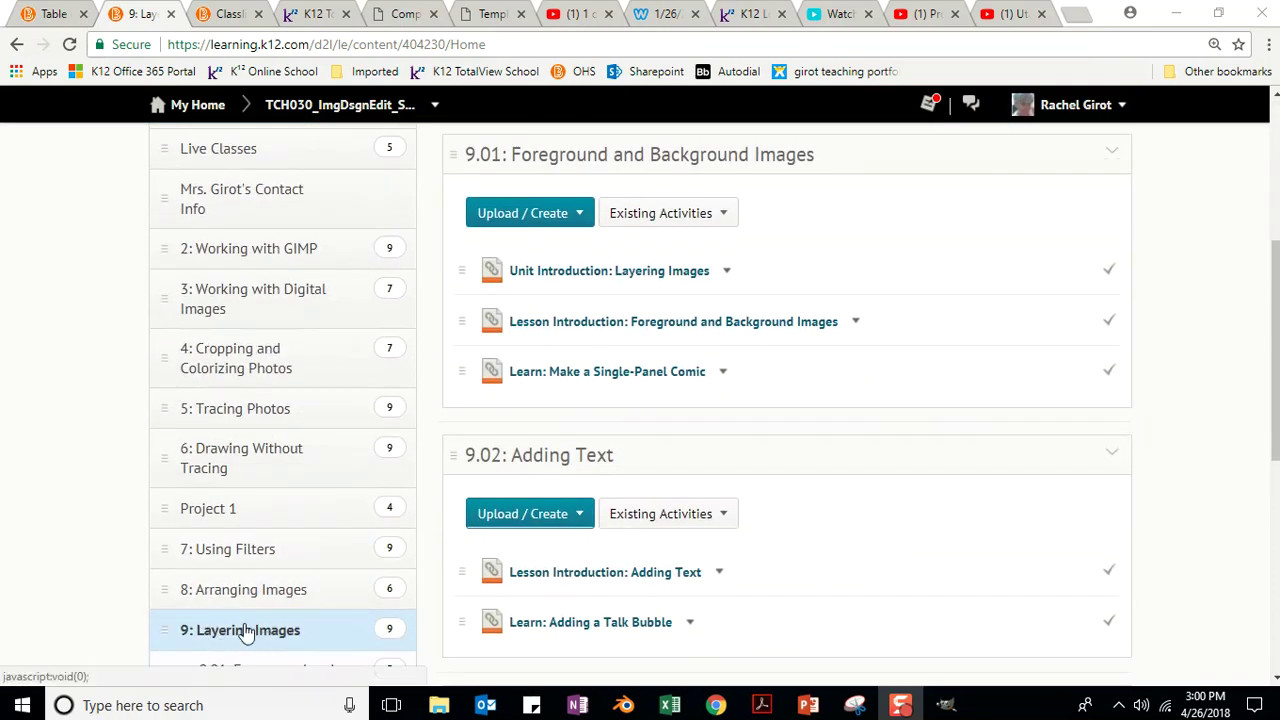
pyautogui.scroll(2, 875, 333)
pyautogui.scroll(2, 875, 333)
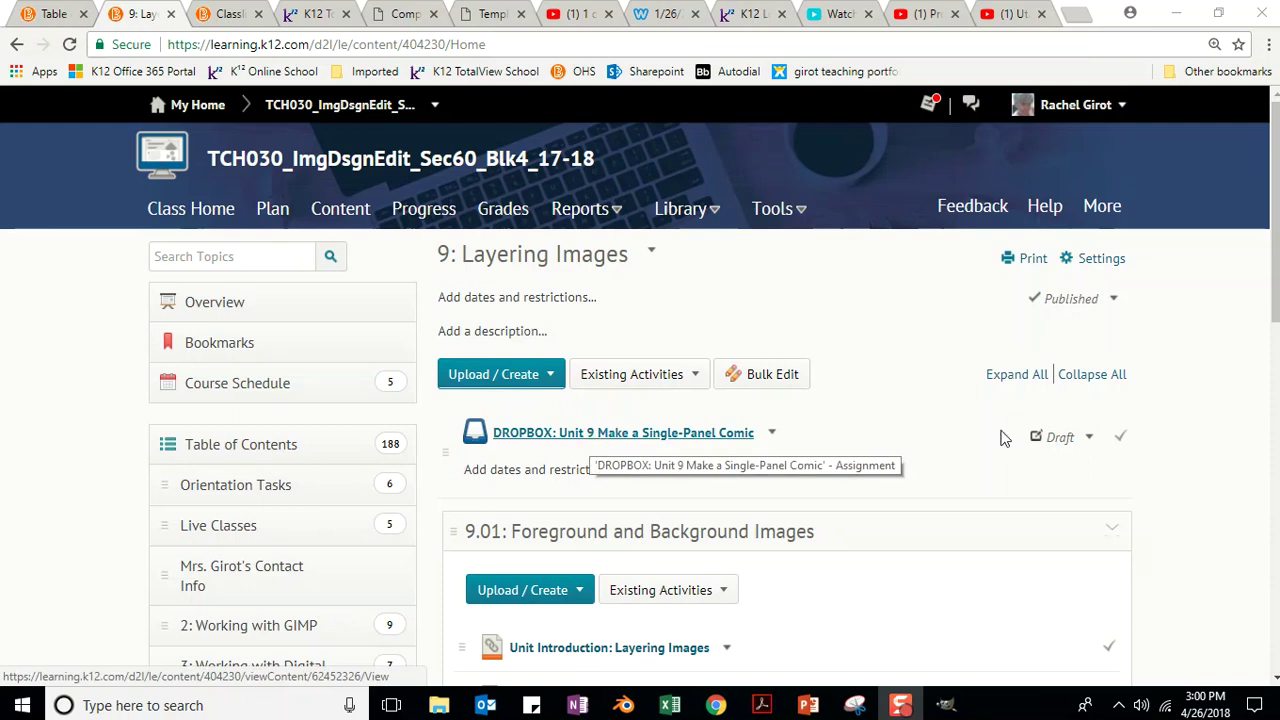
# - Publish the draft "DROPBOX: Unit 9 Make a Single-Panel Comic" assignment and open its page
pyautogui.click(1068, 440)
pyautogui.click(1056, 490)
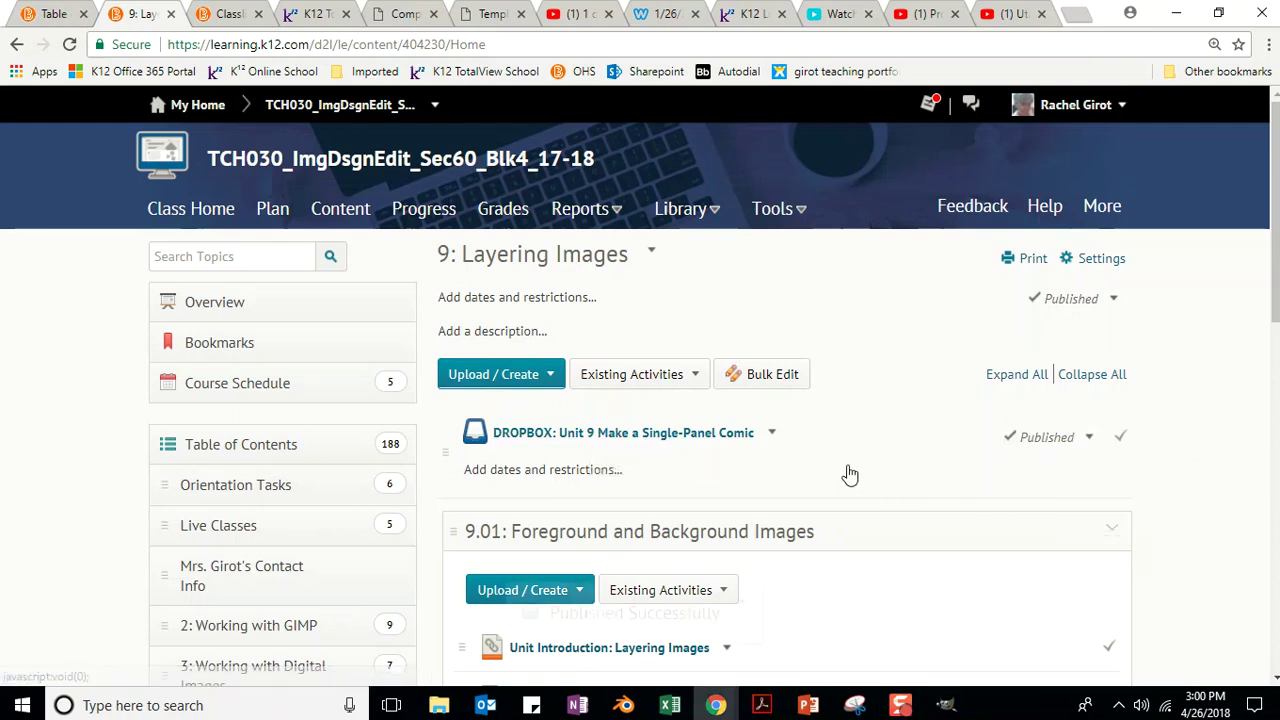
pyautogui.click(664, 433)
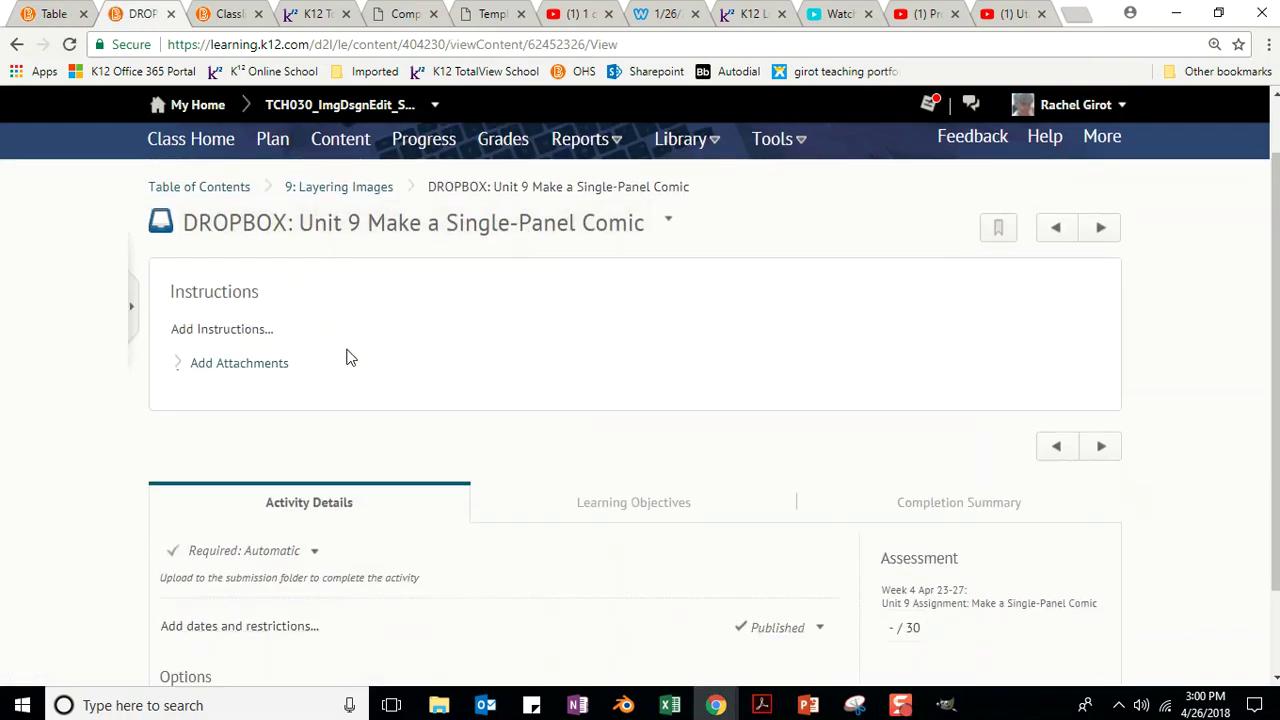
pyautogui.scroll(-2, 346, 357)
pyautogui.scroll(1, 200, 360)
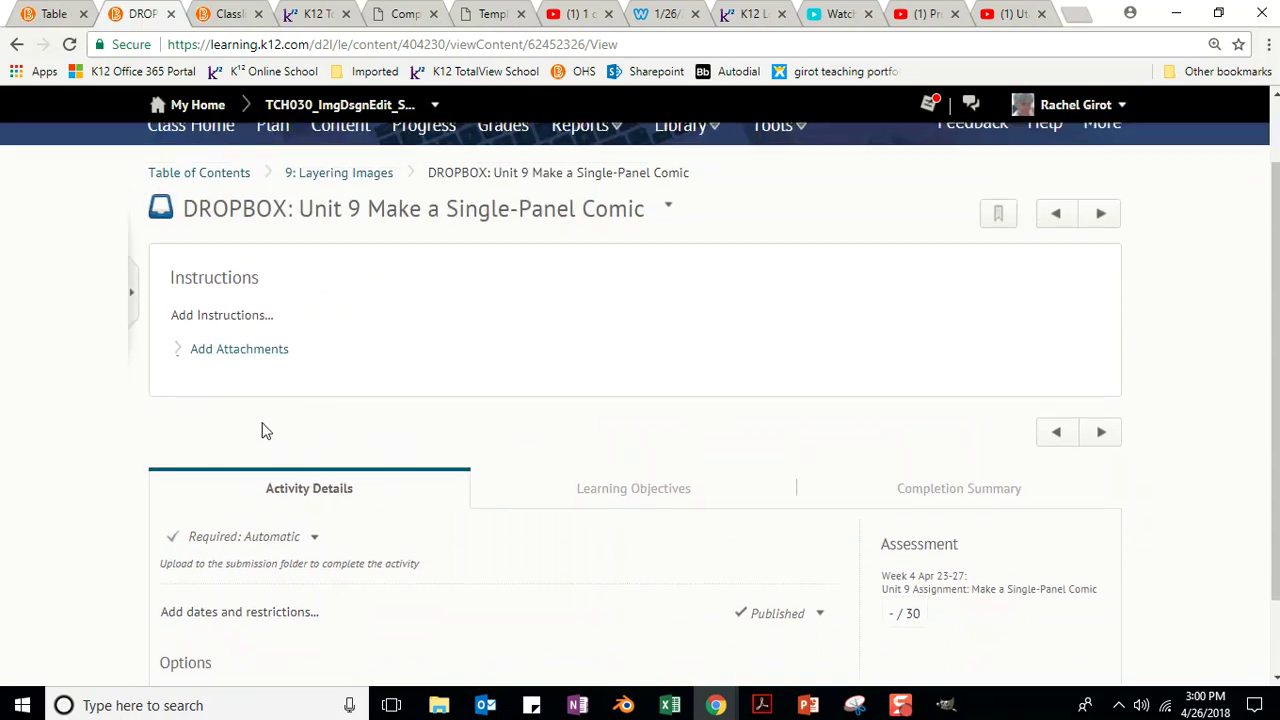
# - In File Explorer, open Pictures > Image Design for Video > Resources > Unit_09 and select the Unit 9 Comic .xcf and .jpg files
pyautogui.press('super+e')
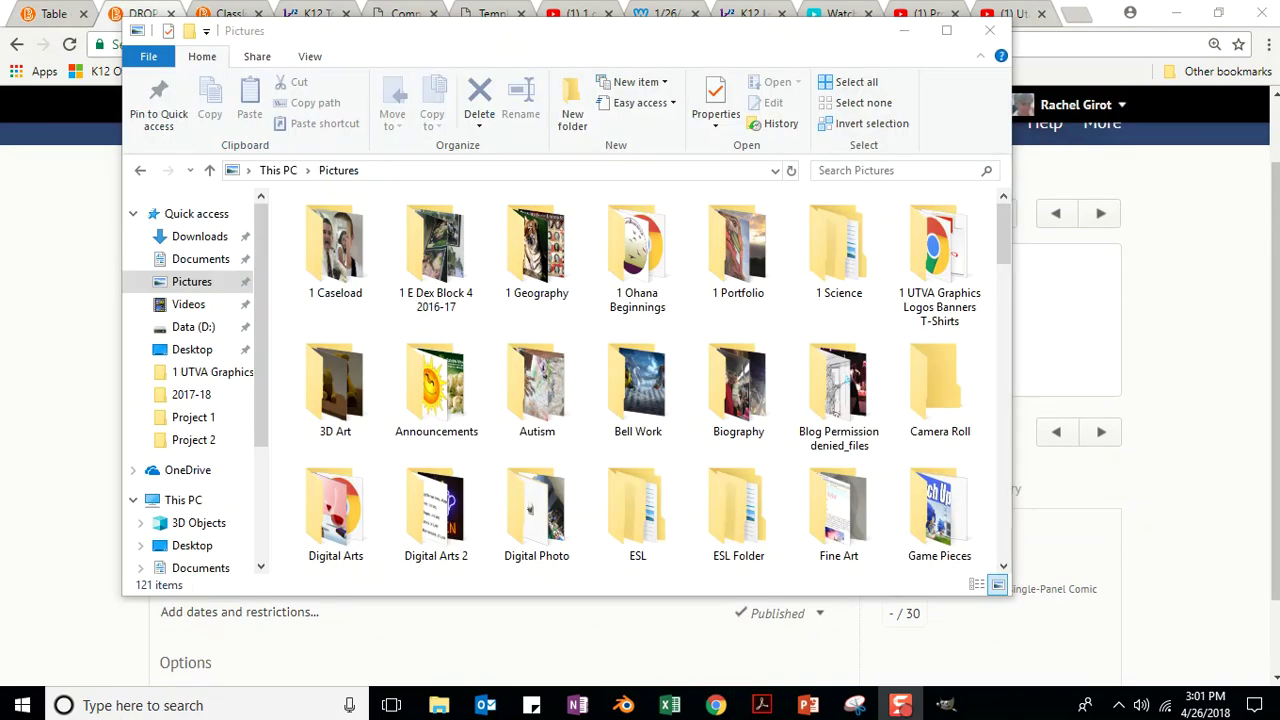
pyautogui.moveTo(1004, 213); pyautogui.dragTo(979, 262)
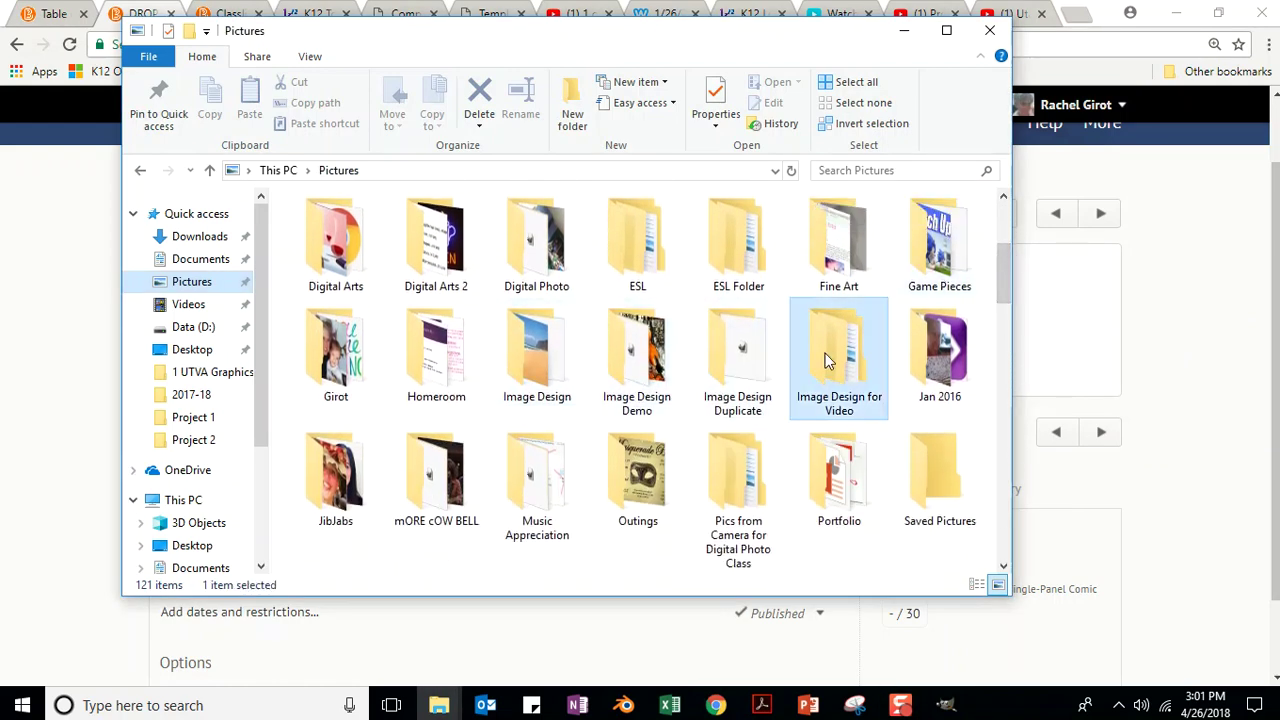
pyautogui.doubleClick(825, 353)
pyautogui.click(437, 240)
pyautogui.doubleClick(437, 240)
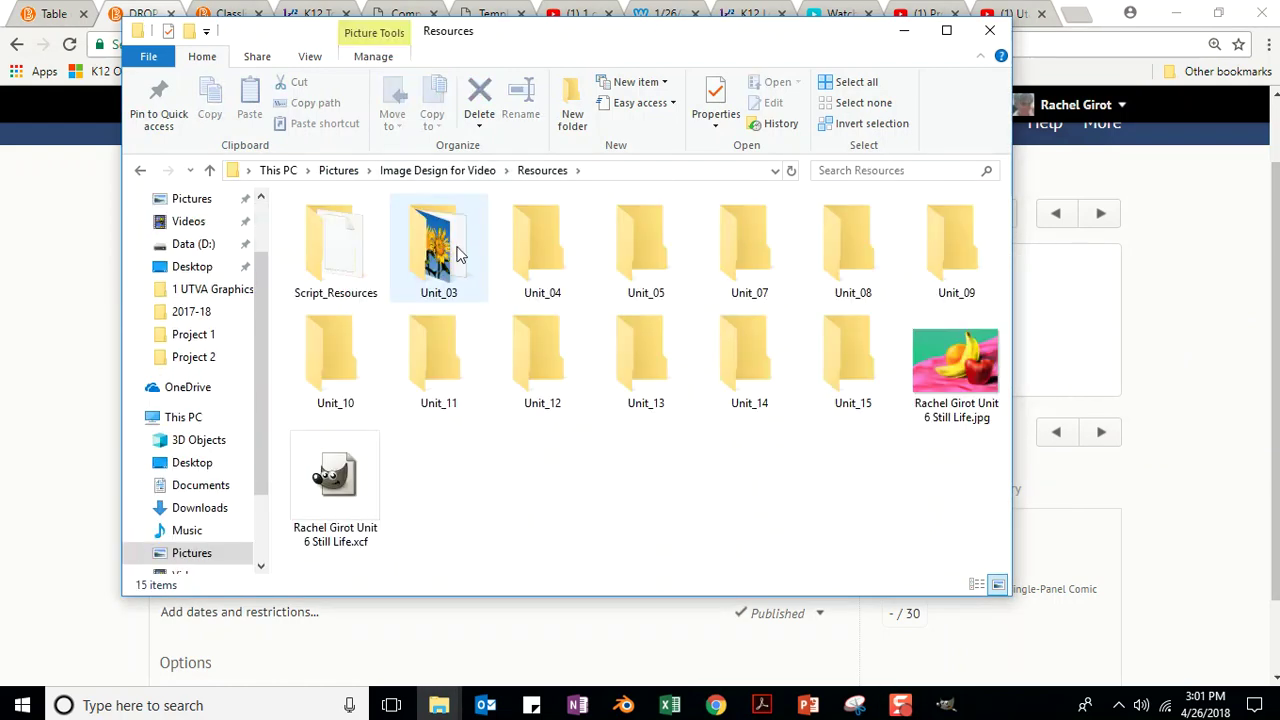
pyautogui.doubleClick(962, 252)
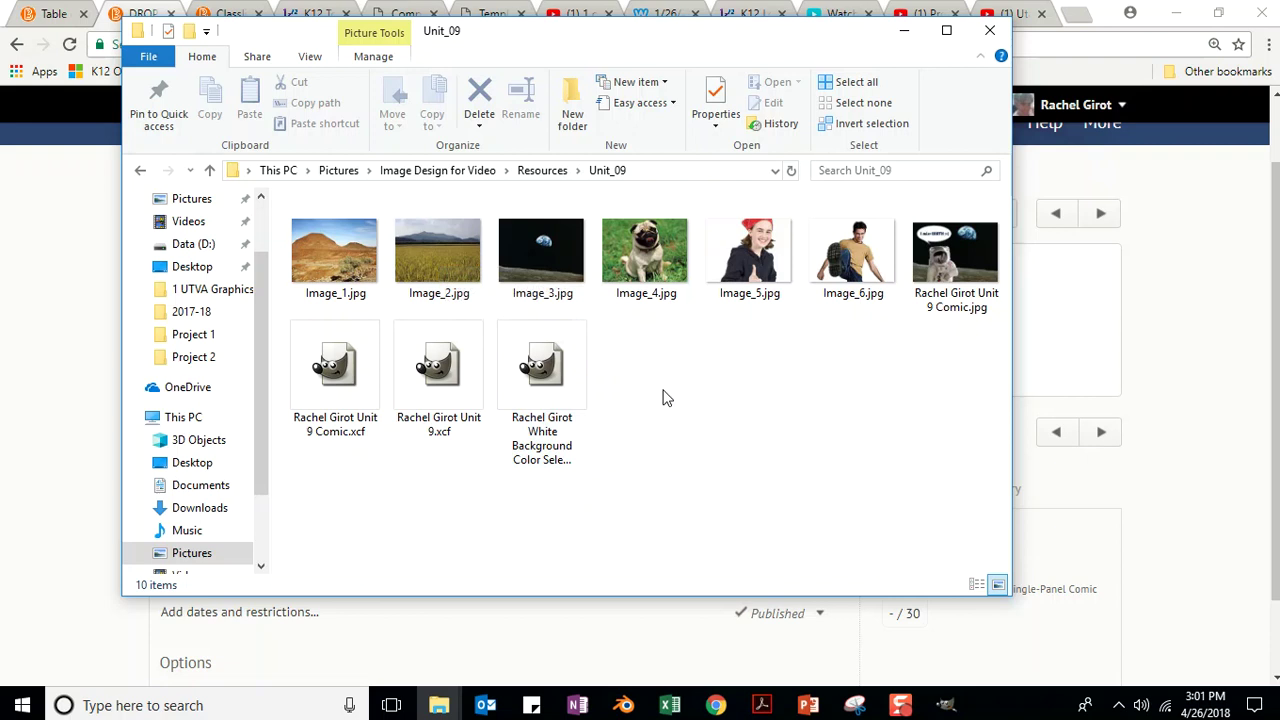
pyautogui.click(334, 352)
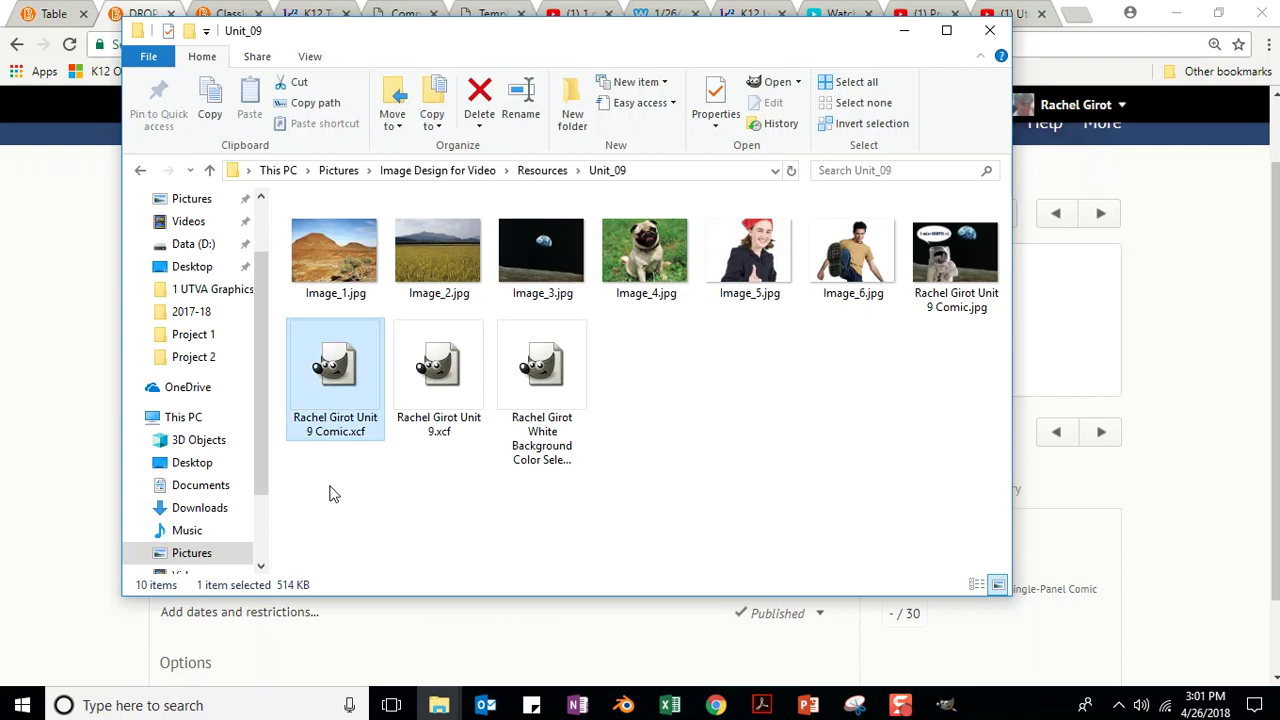
pyautogui.keyDown('ctrl'); pyautogui.click(963, 270); pyautogui.keyUp('ctrl')
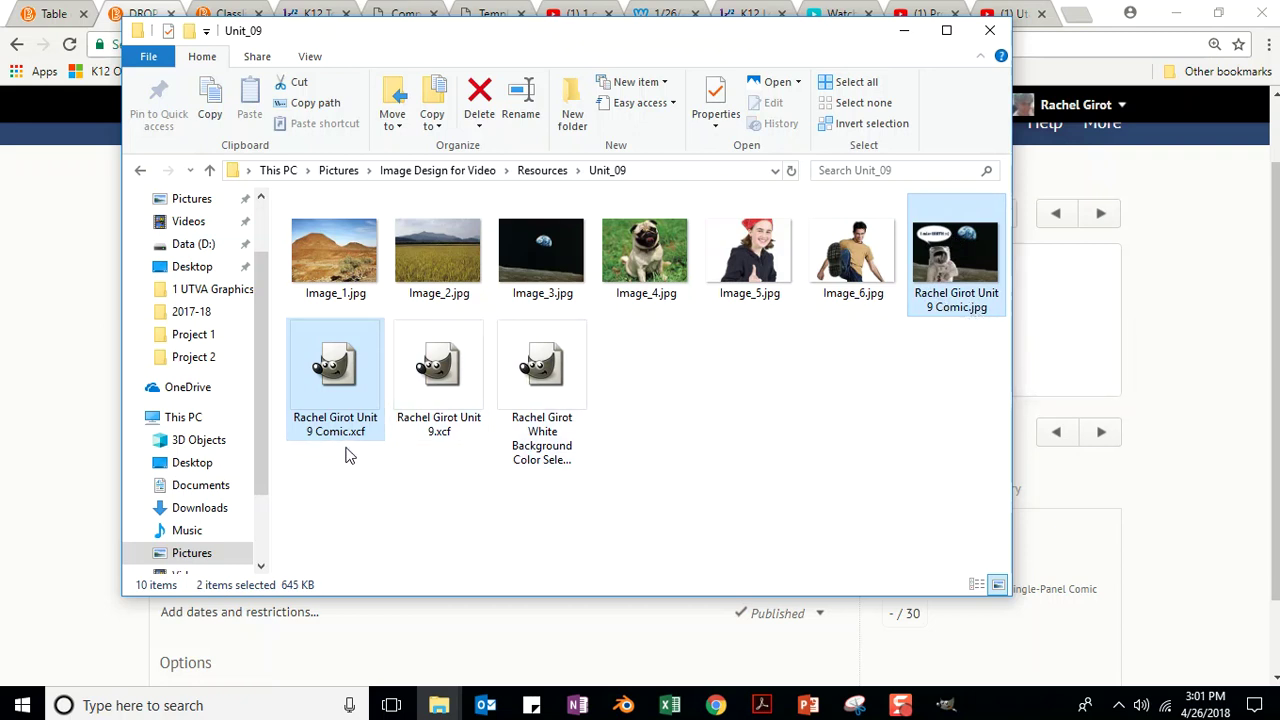
# - View the Unit_09 files as extra large icons, restore large icons, and return to the dropbox page in Chrome
pyautogui.click(312, 58)
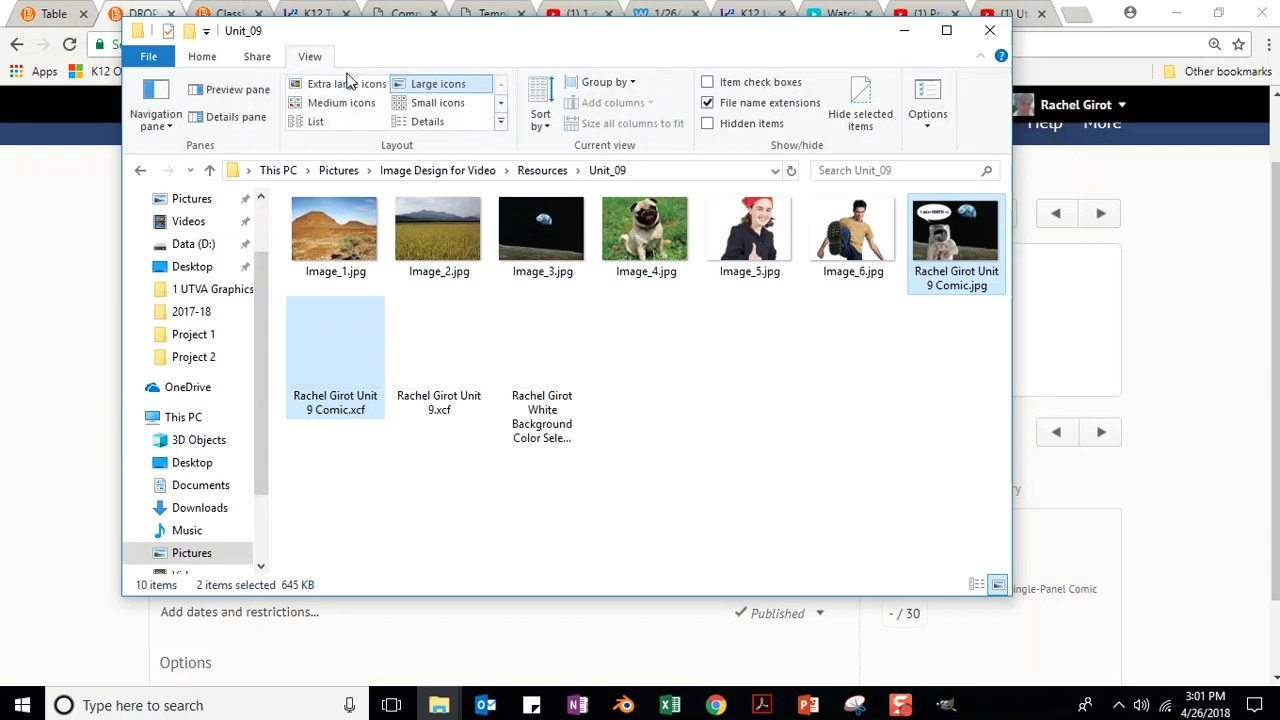
pyautogui.click(339, 85)
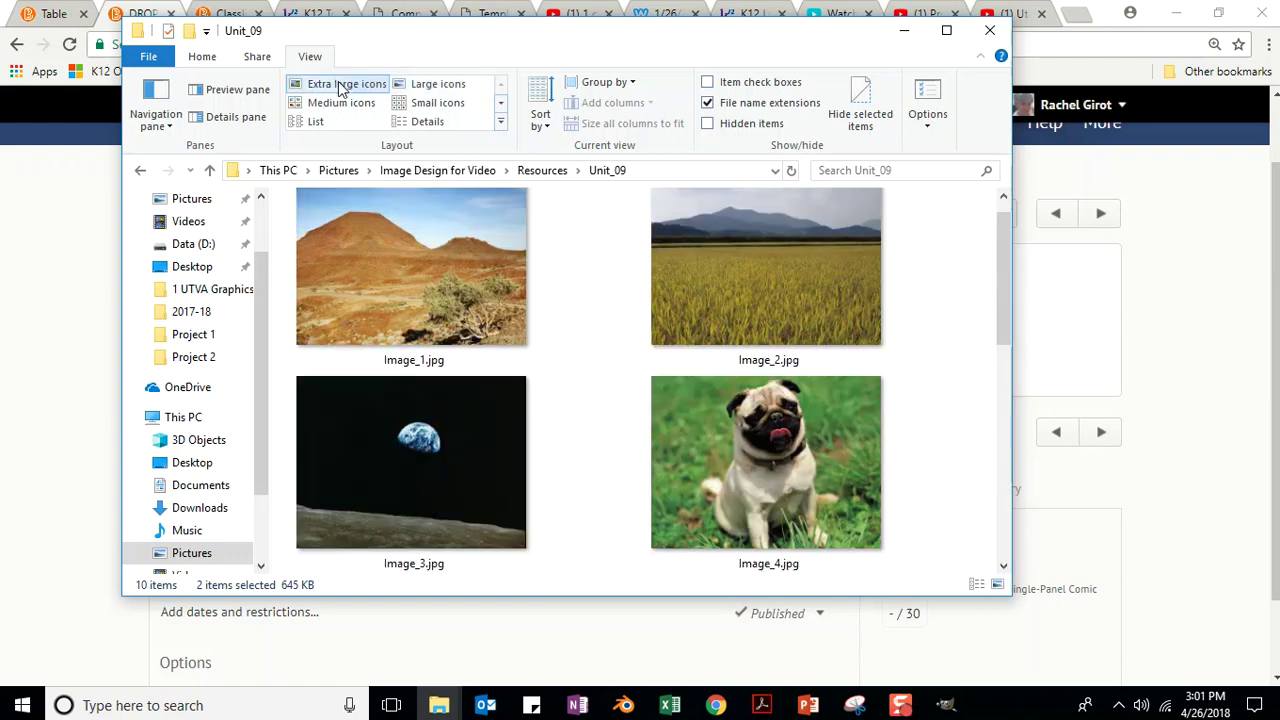
pyautogui.click(430, 84)
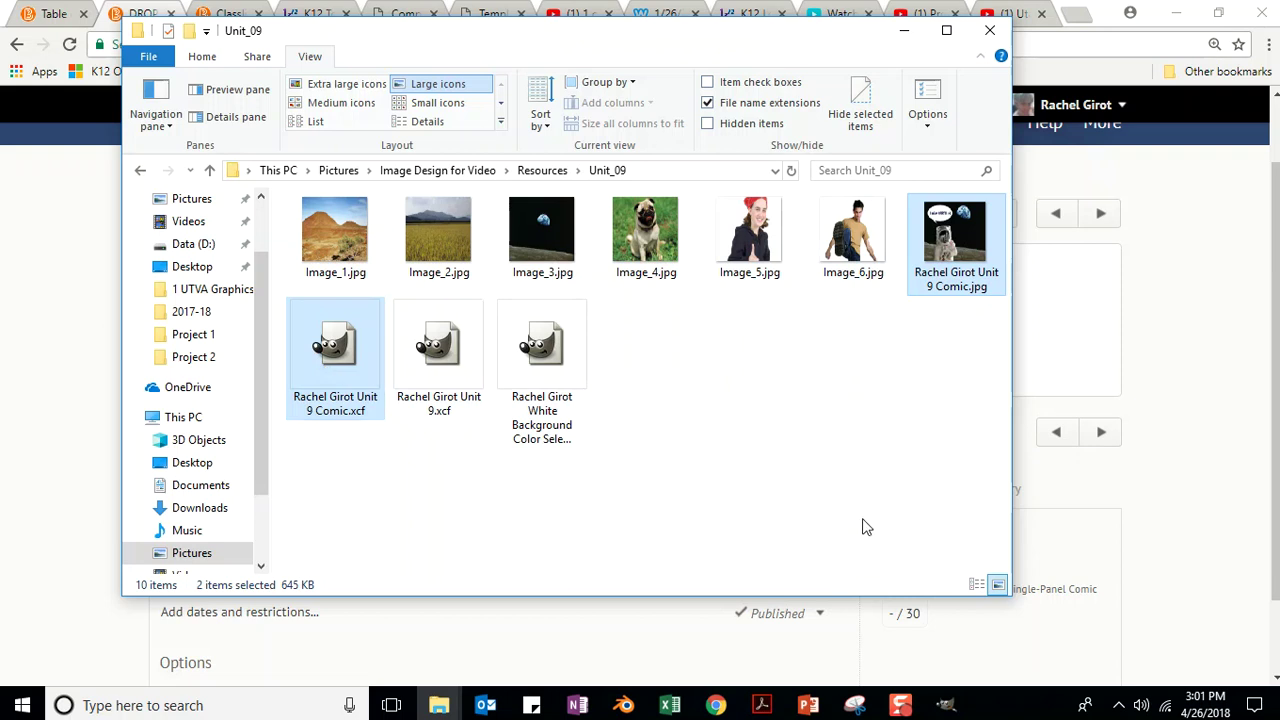
pyautogui.click(904, 31)
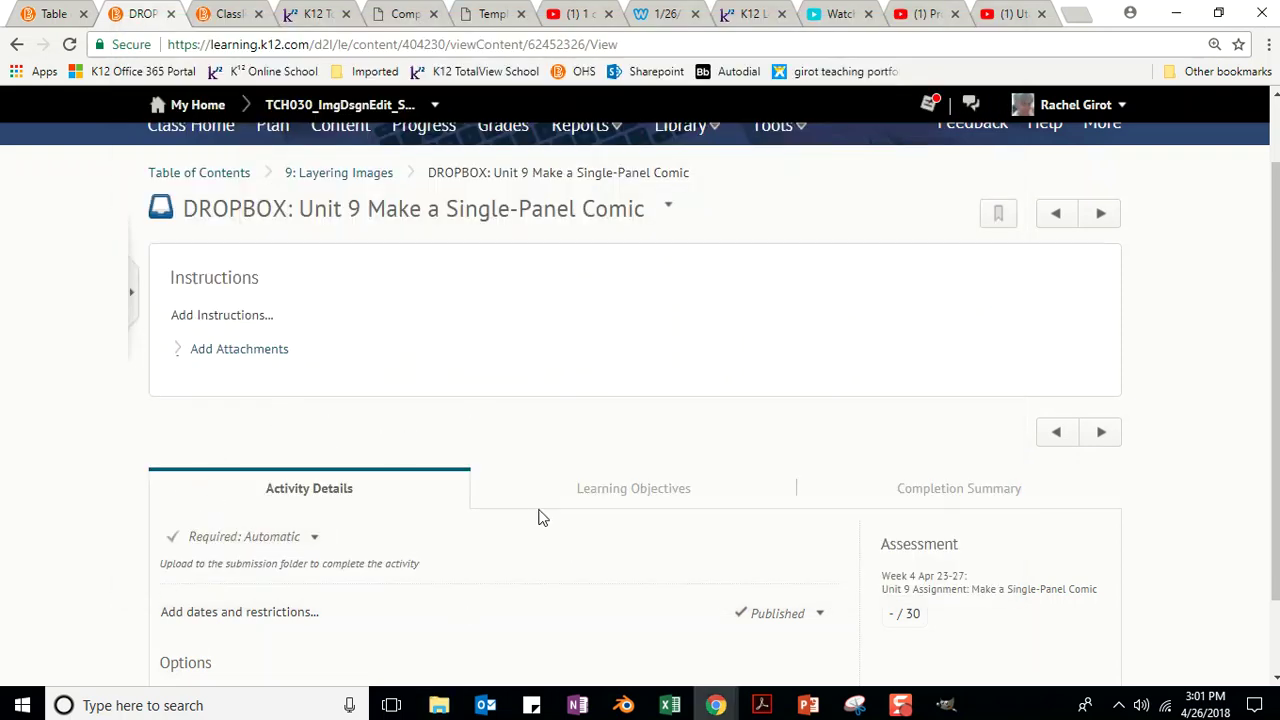